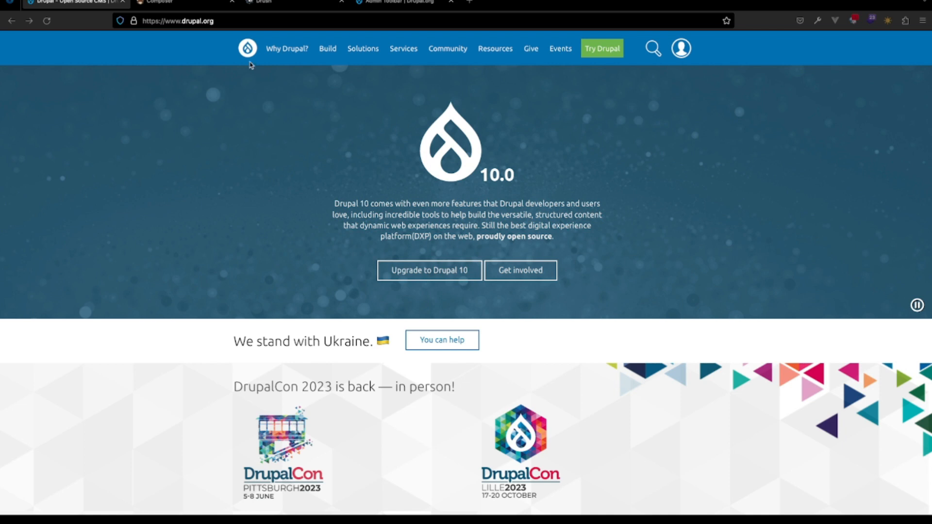
- View the Composer and Drush sites that are already open, then return to the Drupal home page
click(205, 3)
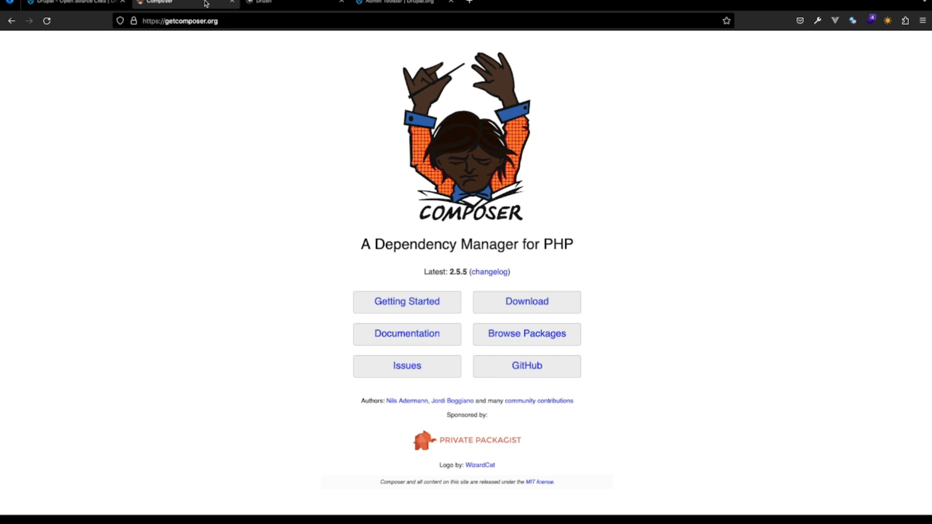
click(289, 6)
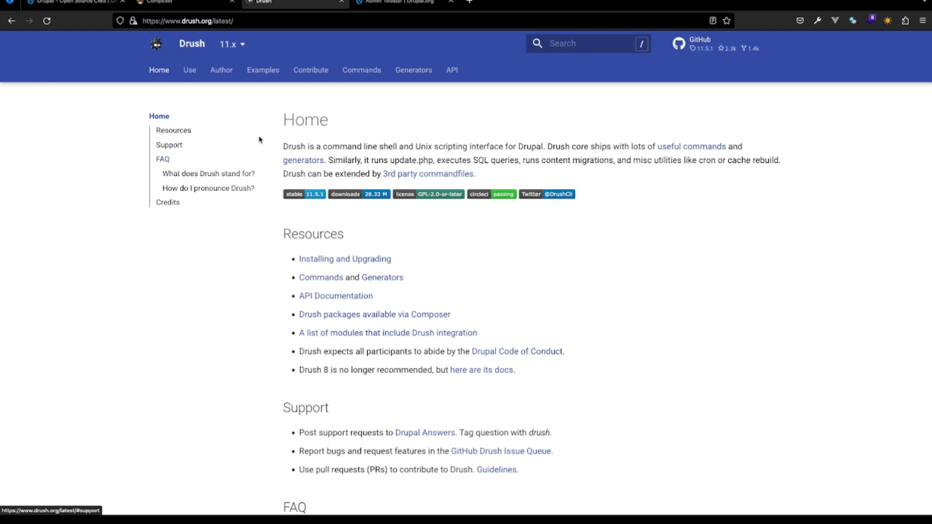
click(195, 2)
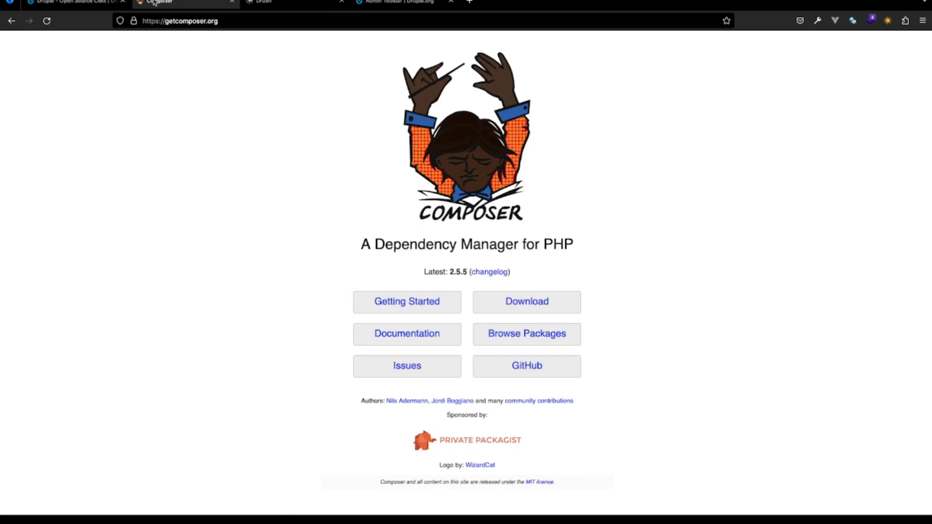
click(88, 1)
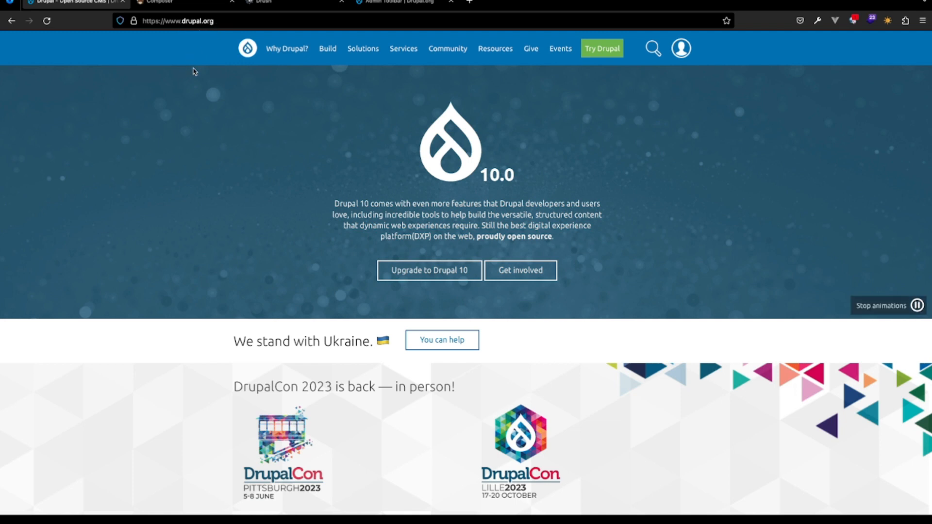
- Open the Drupal download page and highlight the Composer create-project command for drupal/recommended-project
mouse_move(607, 59)
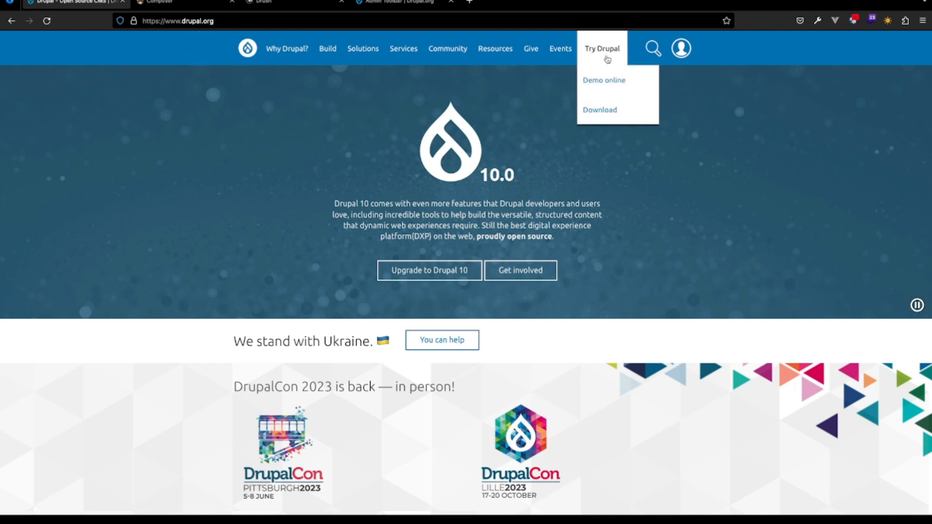
click(600, 111)
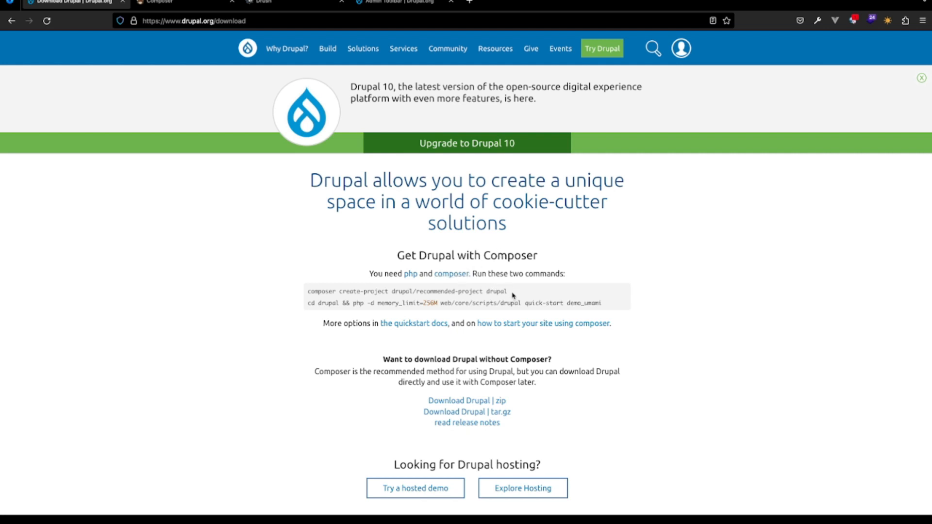
drag(513, 292, 299, 290)
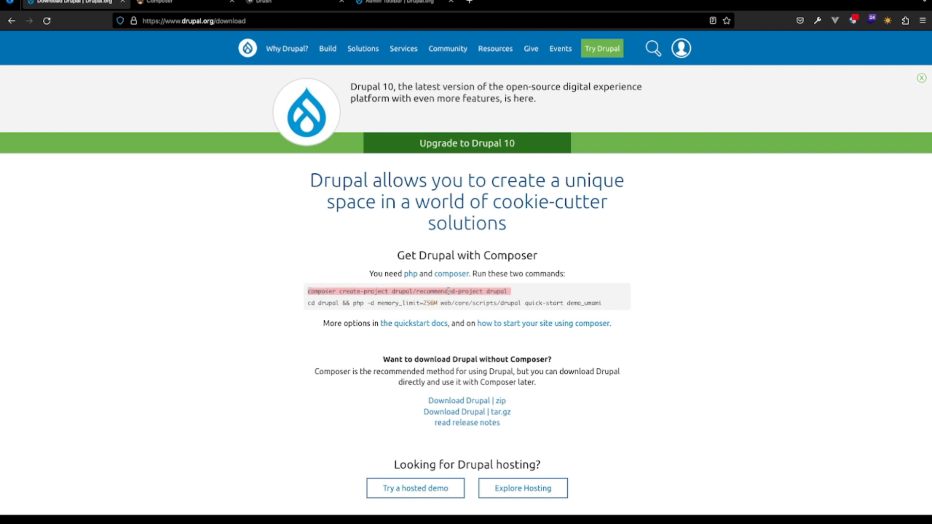
- Open the release notes of the current Drupal version and follow their link to the Drupal 9.5.8 release
scroll(404, 370, down, 5)
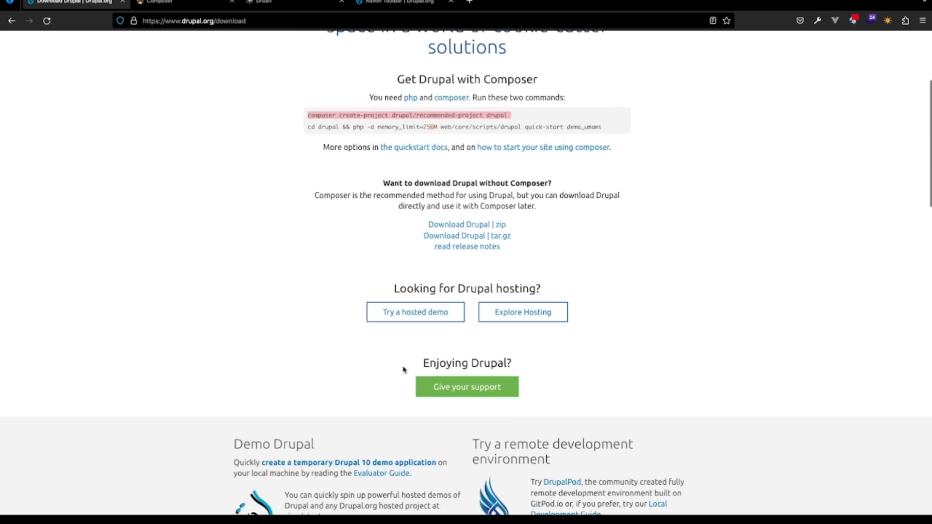
scroll(406, 370, up, 3)
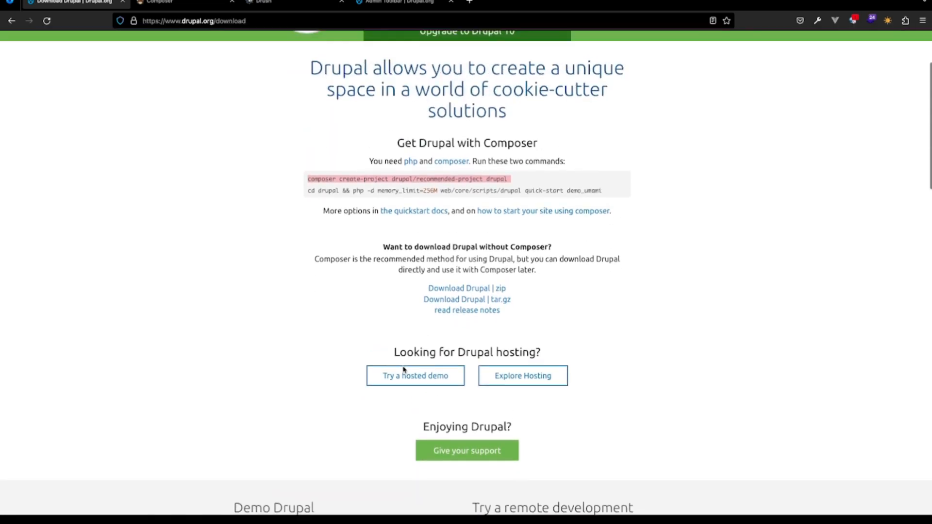
click(468, 317)
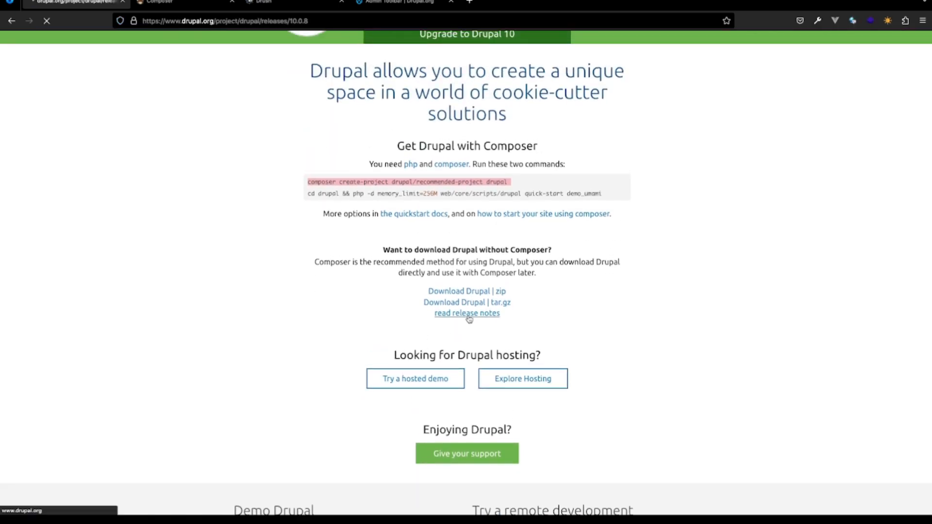
scroll(400, 391, down, 7)
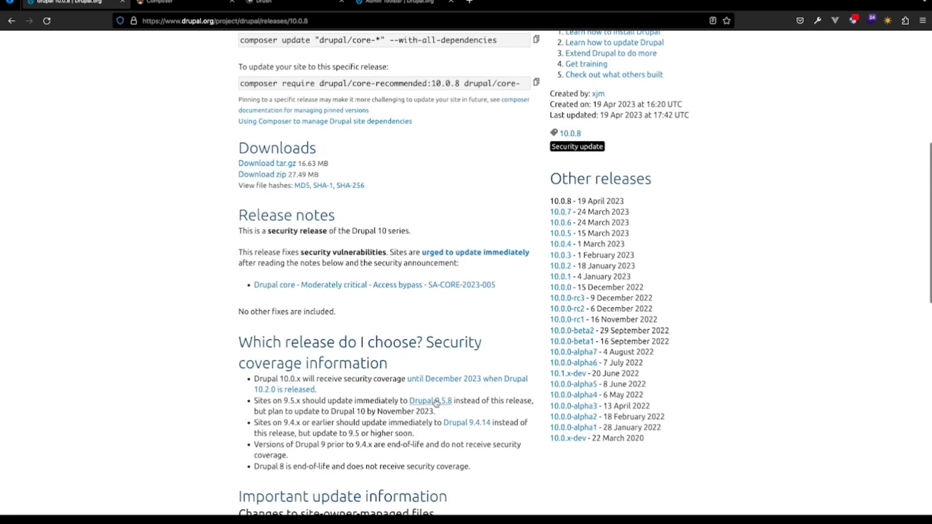
click(436, 401)
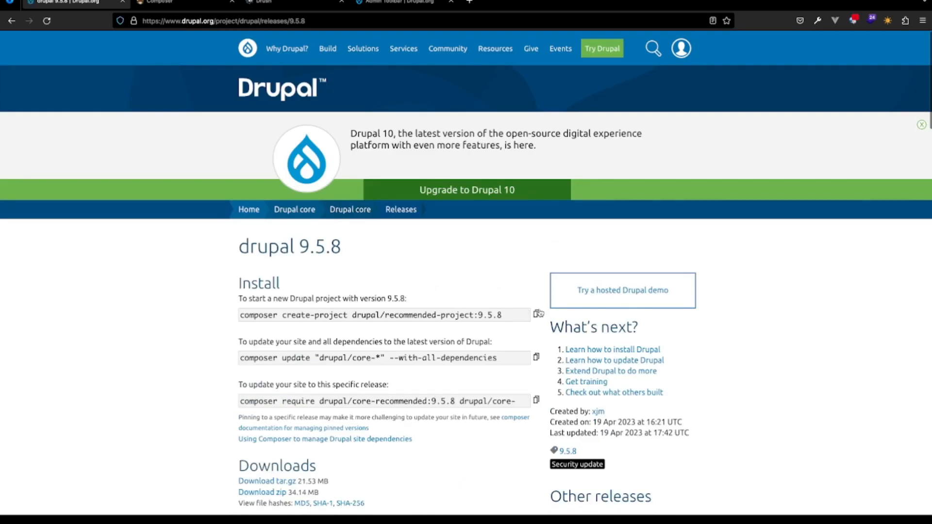
- Copy the Composer command that starts a new Drupal 9.5.8 project and review its full text
click(536, 314)
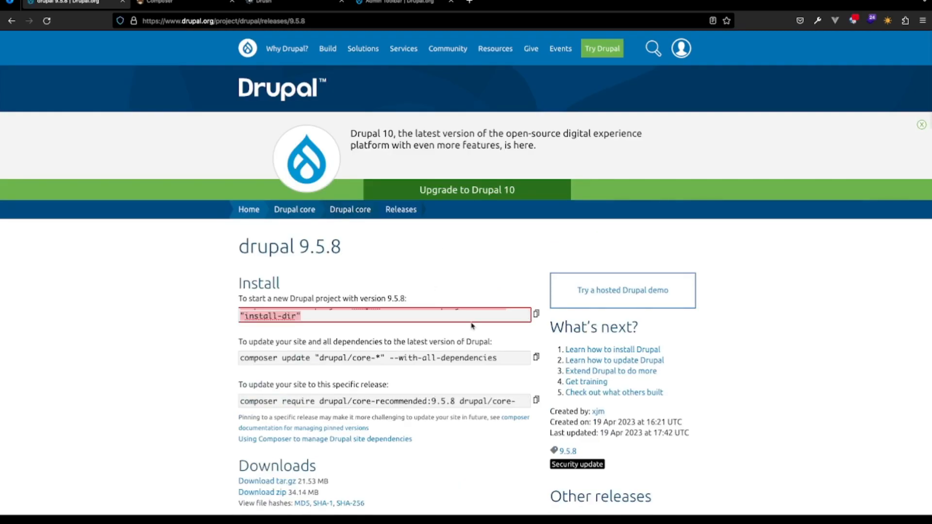
scroll(465, 317, up, 1)
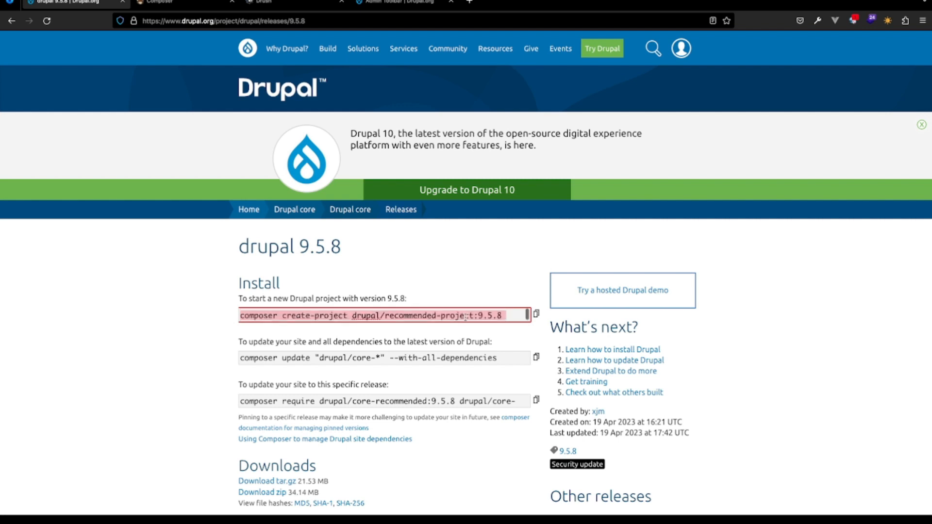
scroll(465, 318, down, 1)
scroll(465, 317, up, 1)
scroll(465, 317, down, 1)
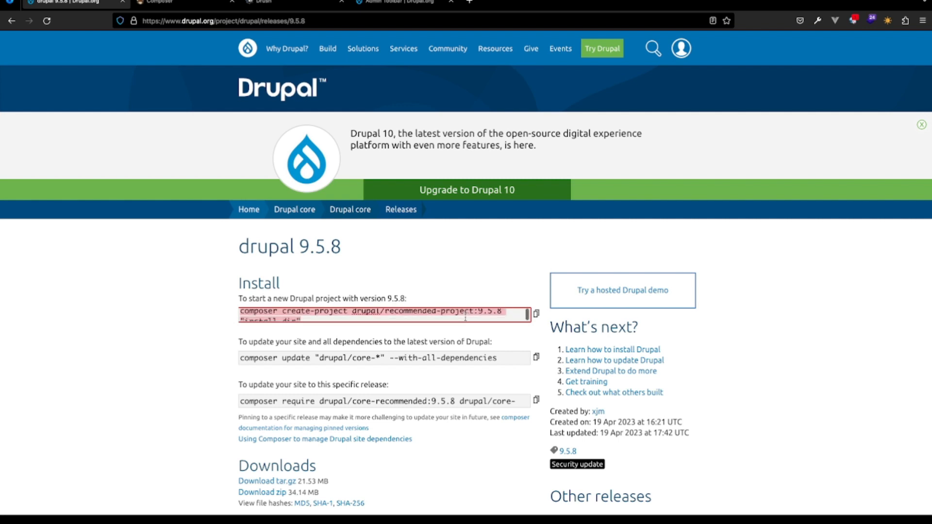
scroll(465, 318, up, 1)
scroll(465, 318, down, 1)
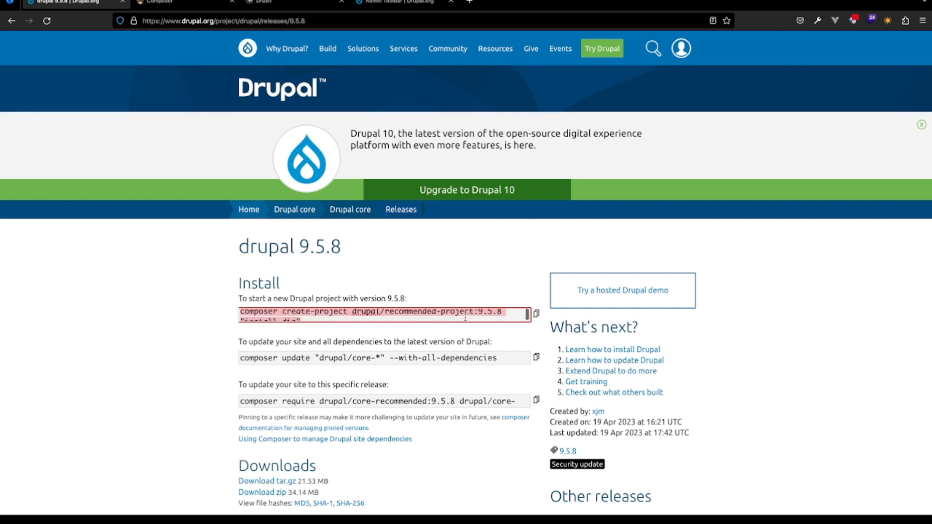
- Switch to the terminal and change into the AventureDrupal directory
key(ctrl+Up)
click(454, 25)
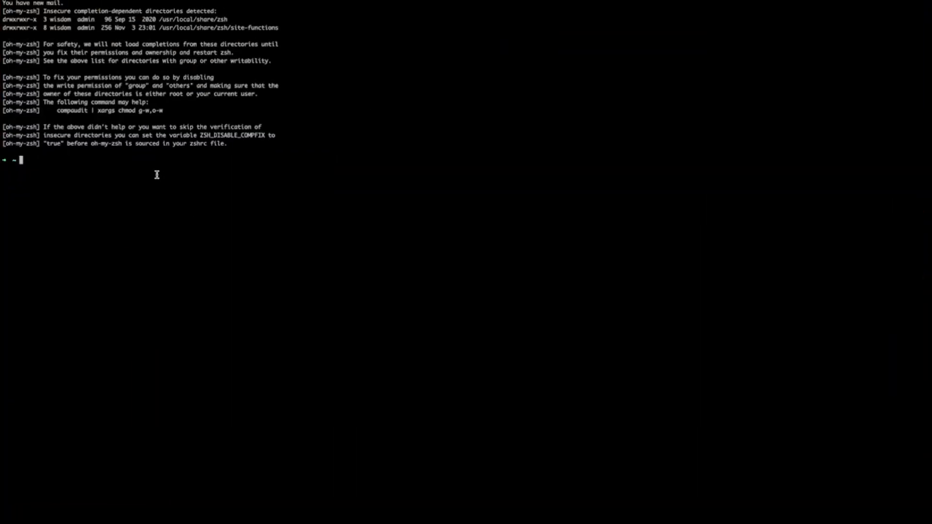
text(cd)
key(Right)
key(Return)
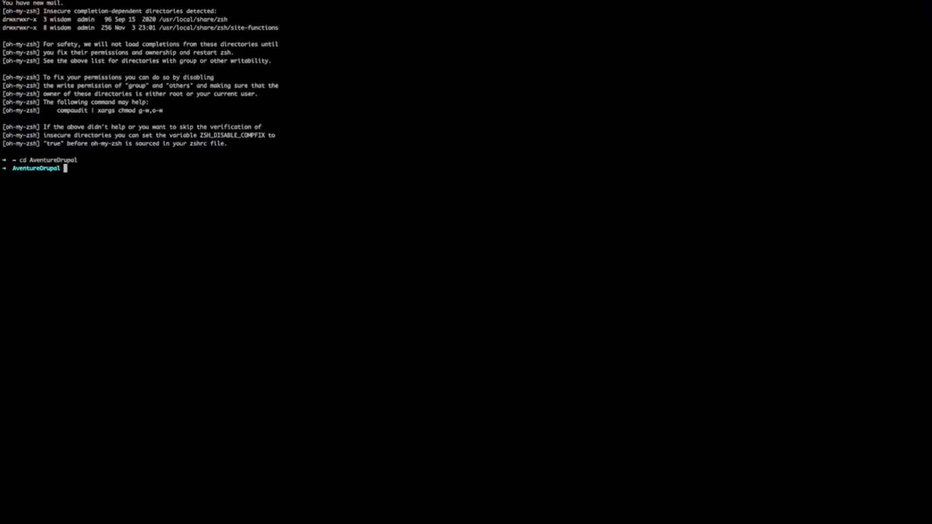
- Run the copied composer create-project command for drupal/recommended-project:9.5.8 with restaurant as the install directory instead of install-dir
key(super+v)
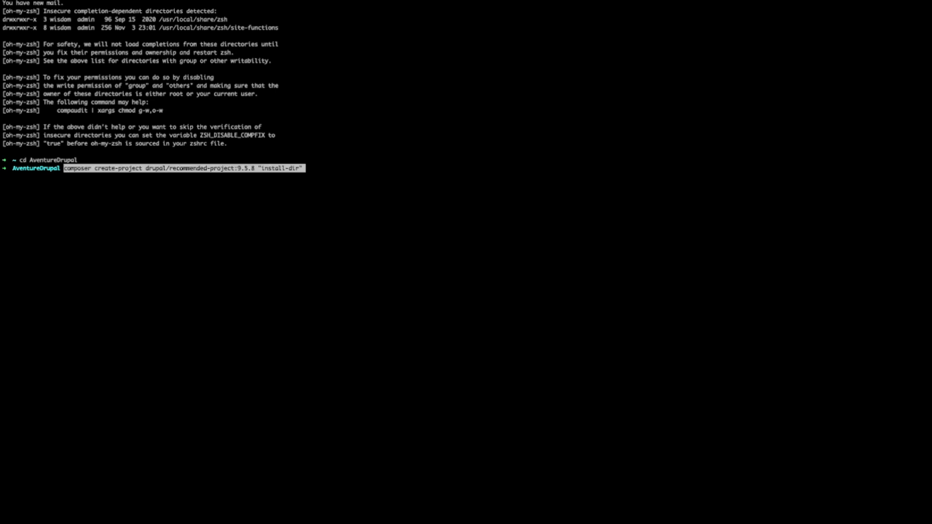
key(BackSpace)
key(BackSpace)
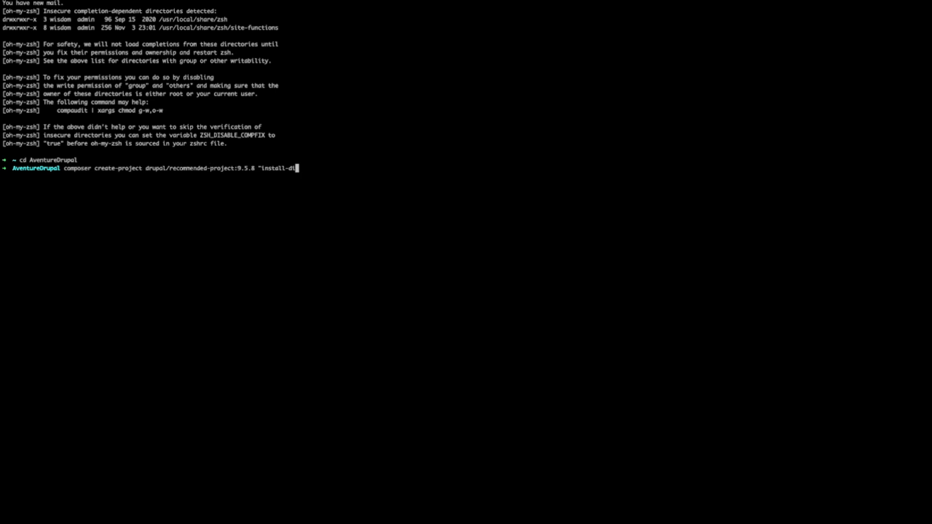
key(BackSpace)
key(BackSpace)
key(BackSpace)
key(BackSpace)
key(BackSpace)
key(BackSpace)
key(BackSpace)
key(BackSpace)
key(BackSpace)
key(BackSpace)
key(BackSpace)
text(restautan)
key(BackSpace)
key(BackSpace)
key(BackSpace)
text(rant)
key(Return)
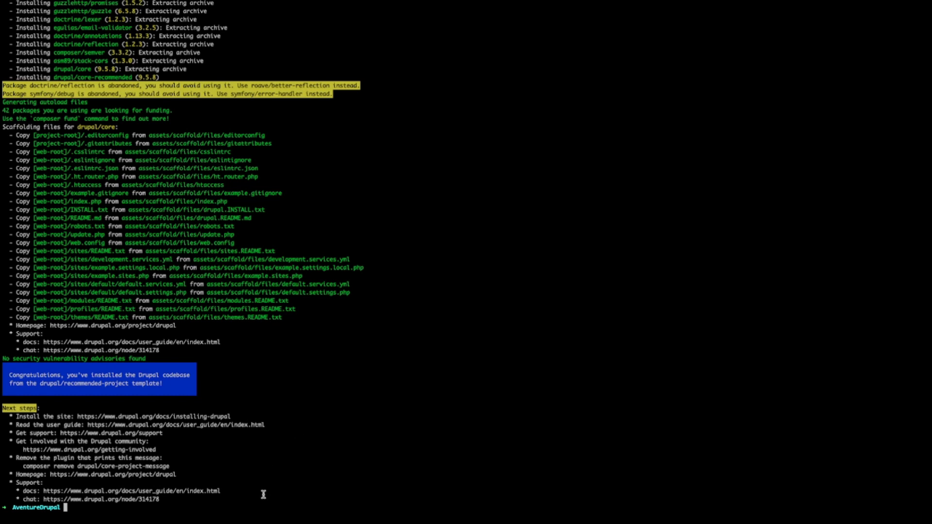
- List the contents of AventureDrupal, change into the restaurant directory and list its files
text(ls)
key(Return)
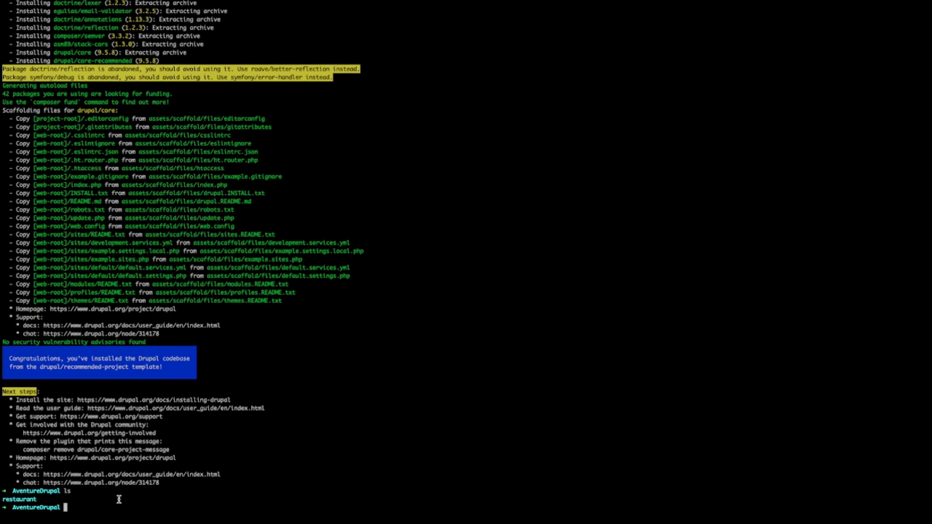
text(cd restaurant)
key(Return)
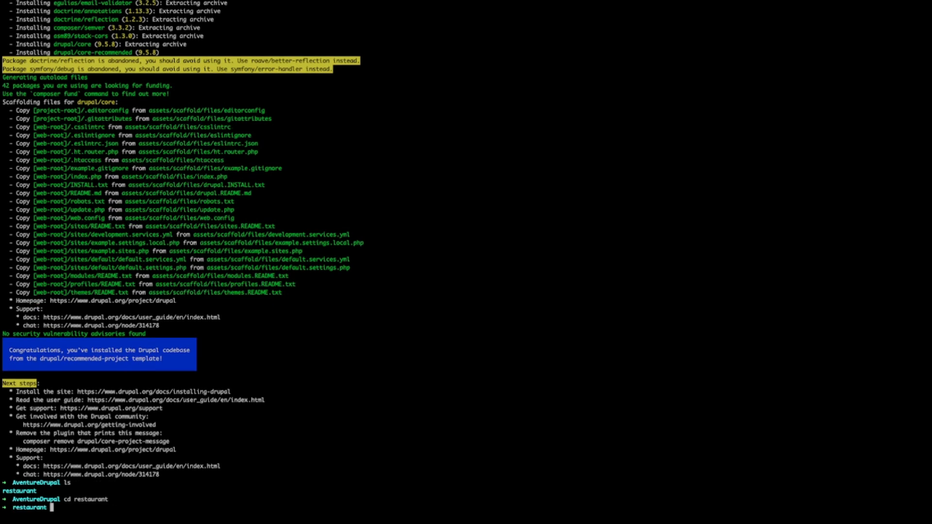
text(ls)
key(Return)
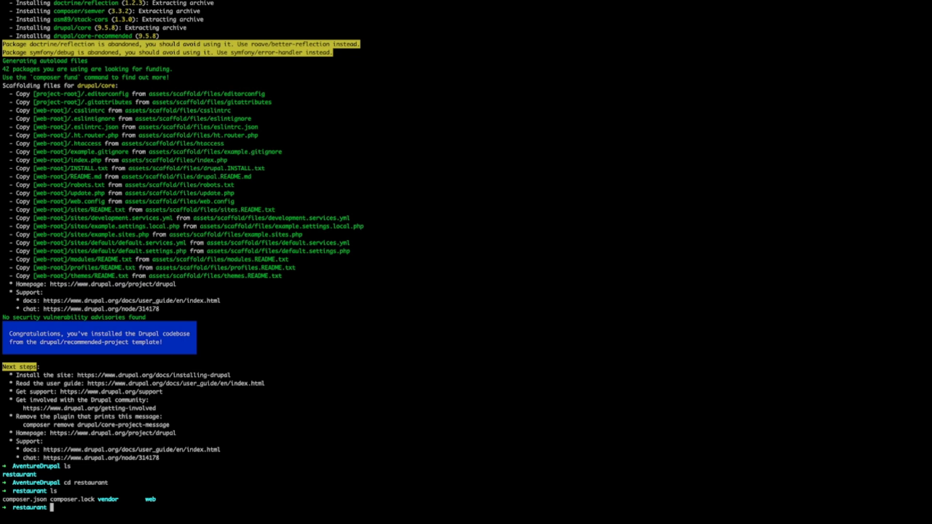
- Change into the project's web directory and list its contents
text(php -S)
key(BackSpace)
key(BackSpace)
key(BackSpace)
key(BackSpace)
key(BackSpace)
key(BackSpace)
text(cd web)
key(Return)
text(ls)
key(BackSpace)
key(BackSpace)
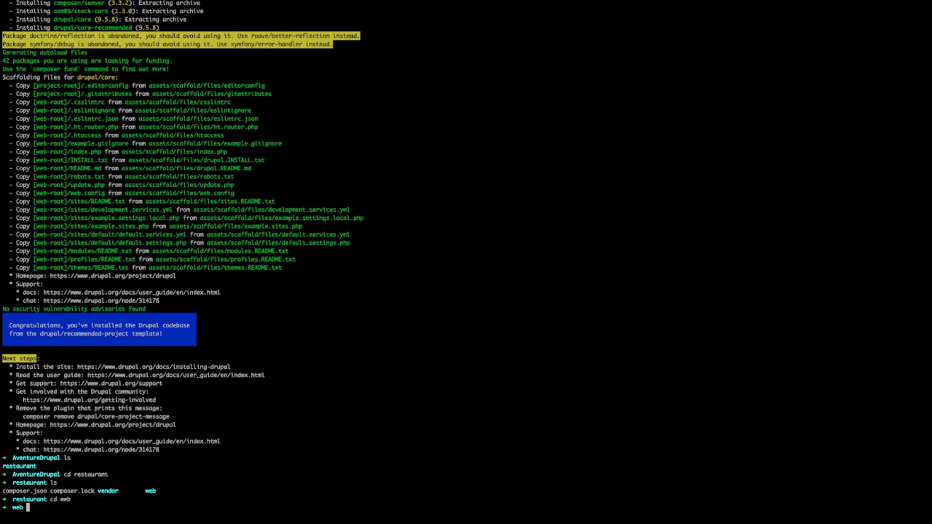
text(ls)
key(Return)
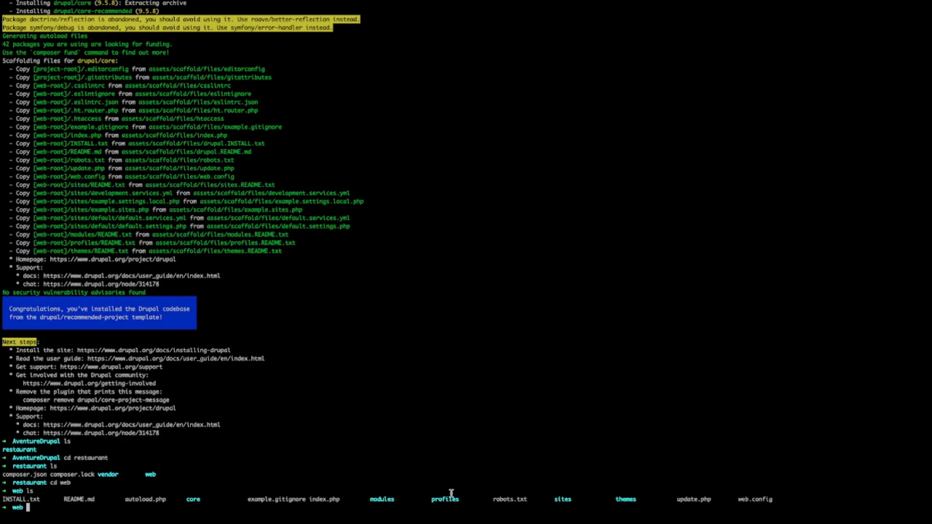
- Start the local web server from the web directory with symfony serve
drag(340, 499, 308, 500)
click(44, 511)
text(sy)
key(Right)
key(Return)
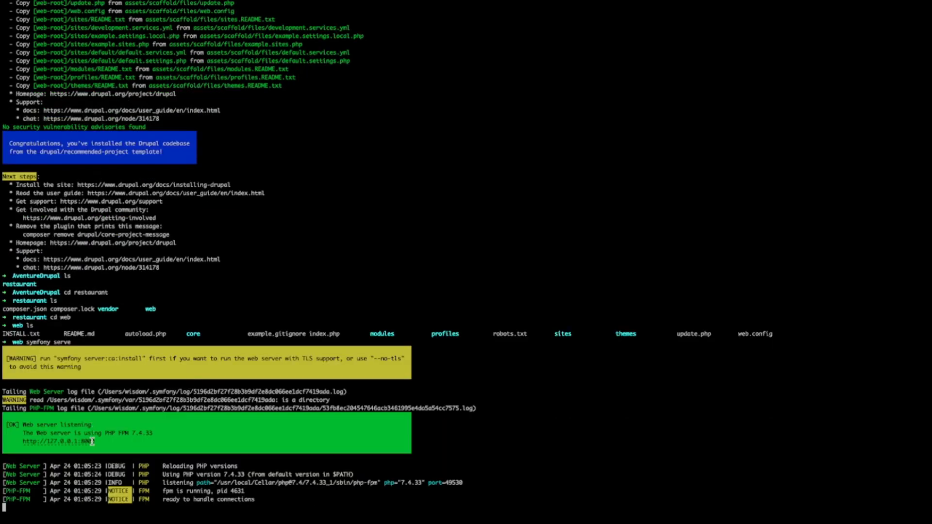
drag(98, 442, 22, 443)
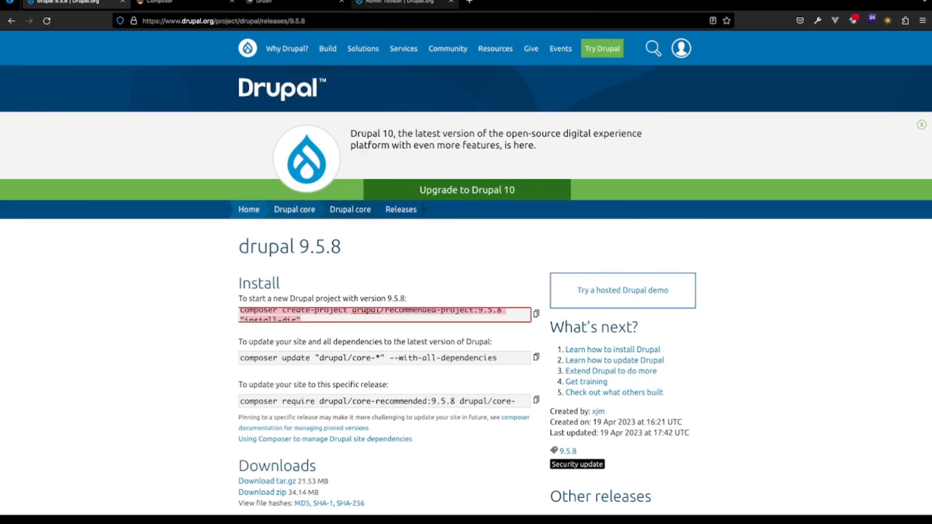
click(469, 1)
key(ctrl+v)
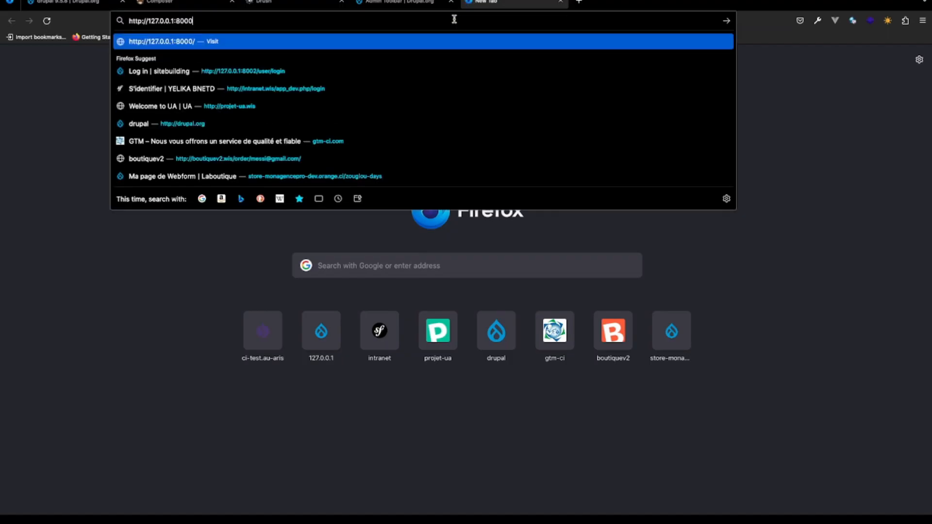
key(Return)
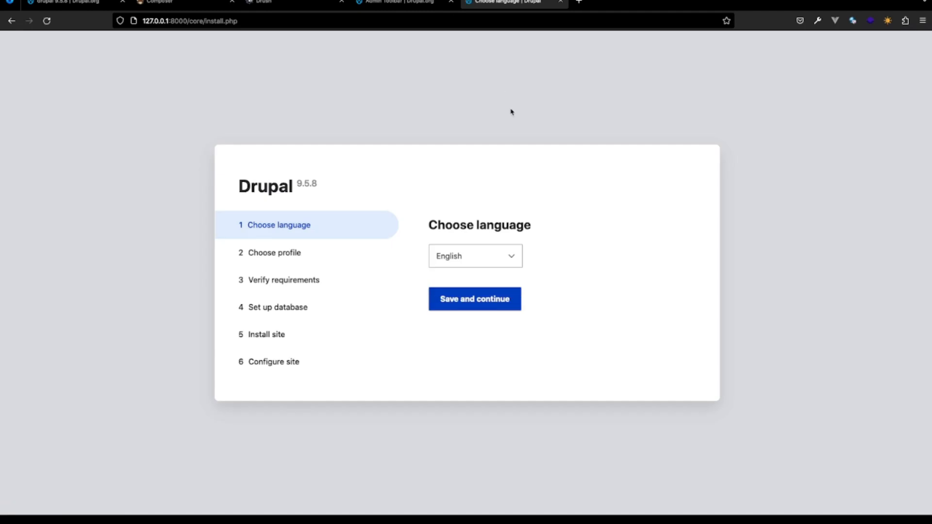
- Set the Drupal installation language to Français and continue with the Standard installation profile
click(509, 251)
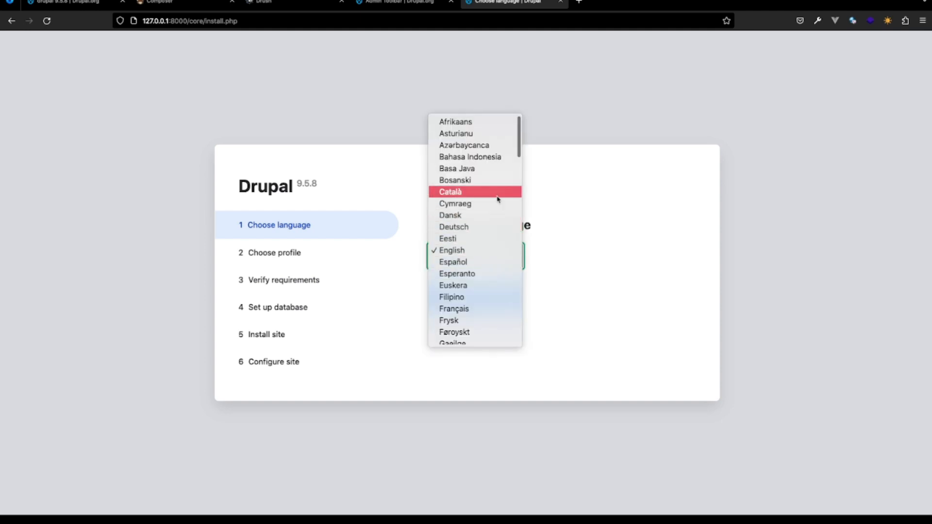
scroll(491, 292, down, 1)
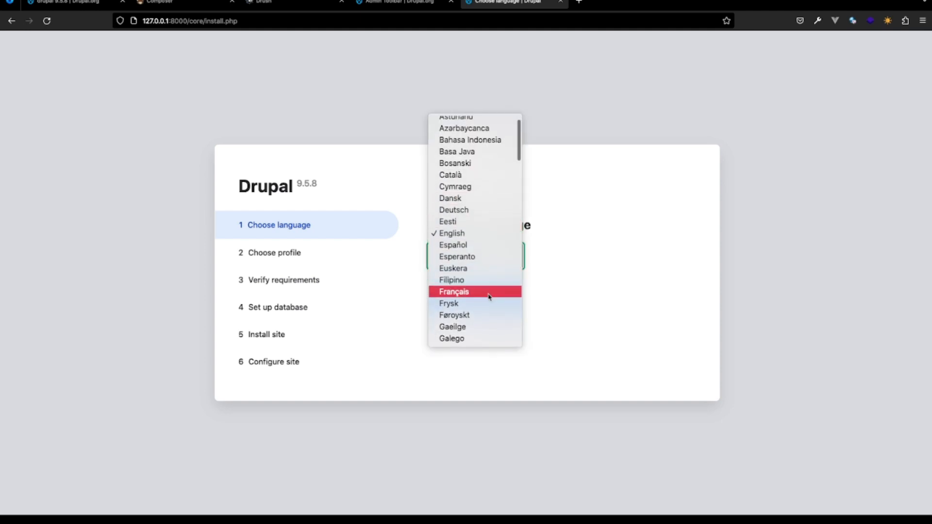
click(490, 293)
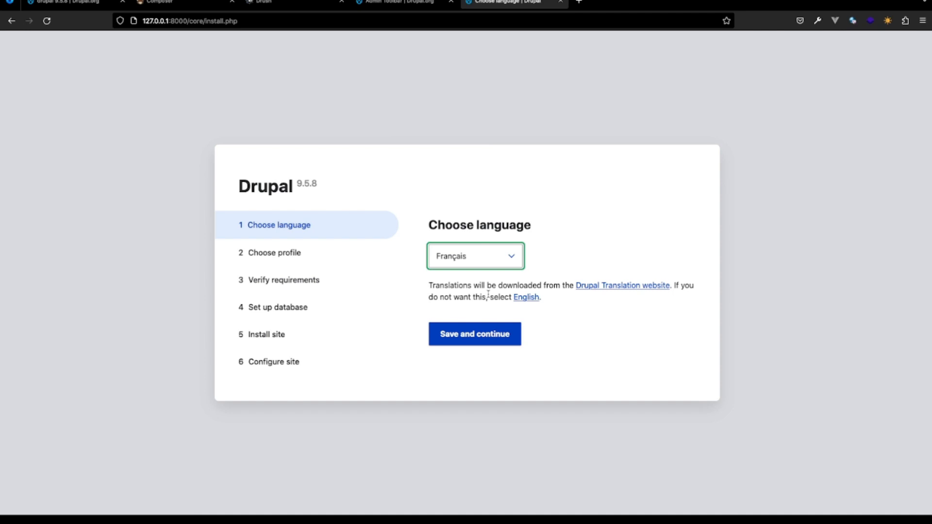
click(465, 336)
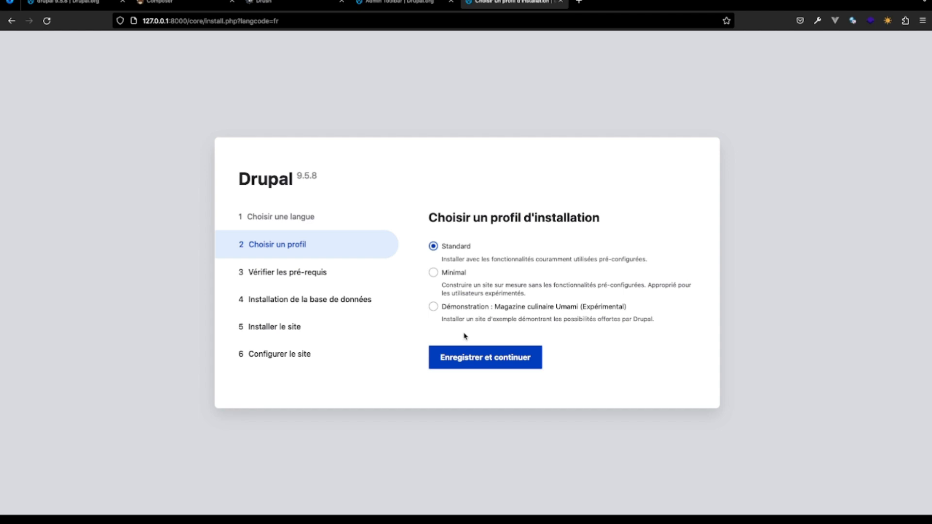
click(469, 360)
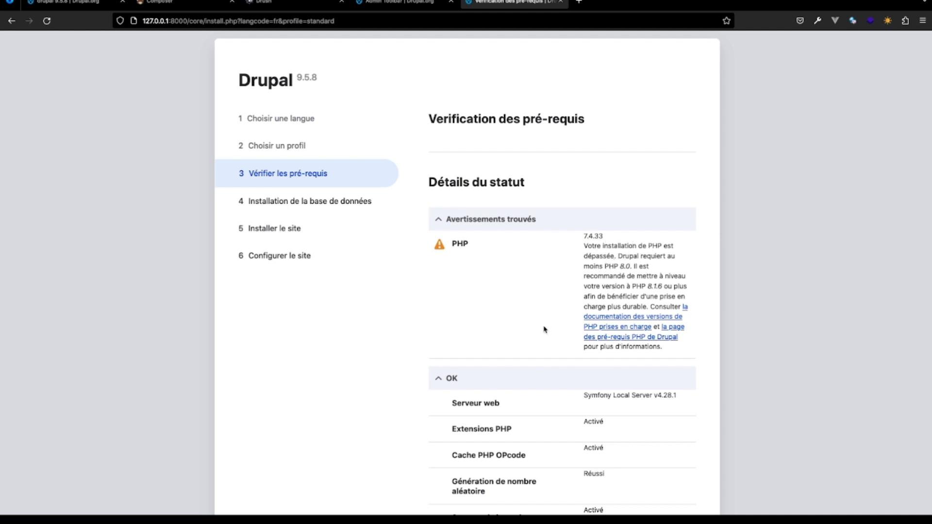
- Review the requirements check and continue anyway to the database configuration form
scroll(544, 328, down, 5)
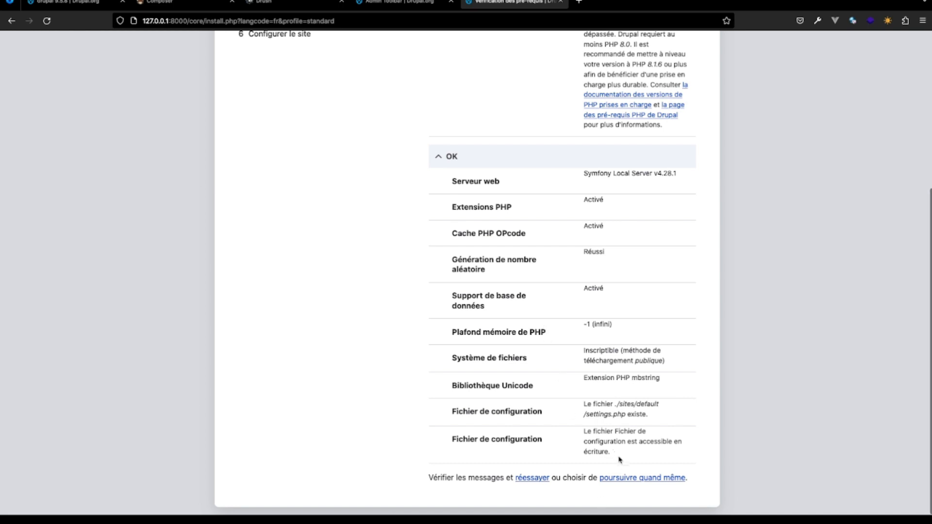
click(630, 478)
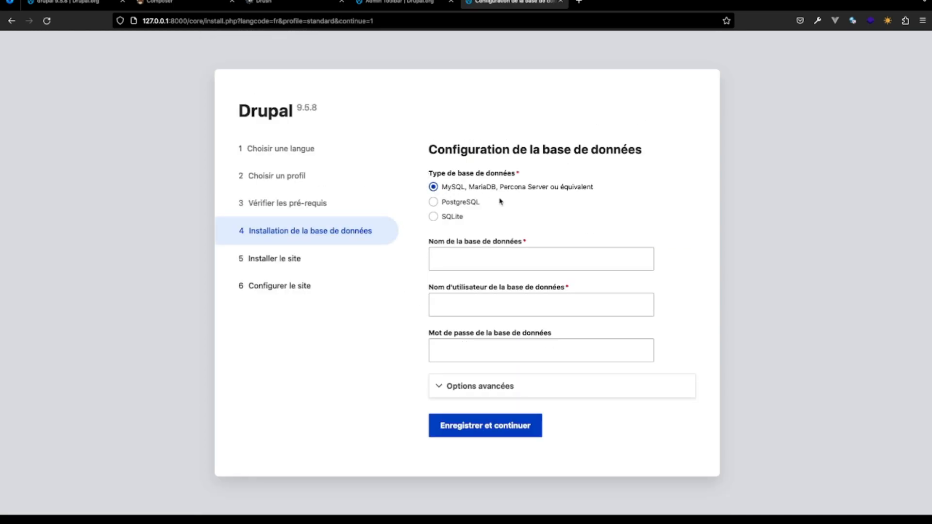
click(455, 255)
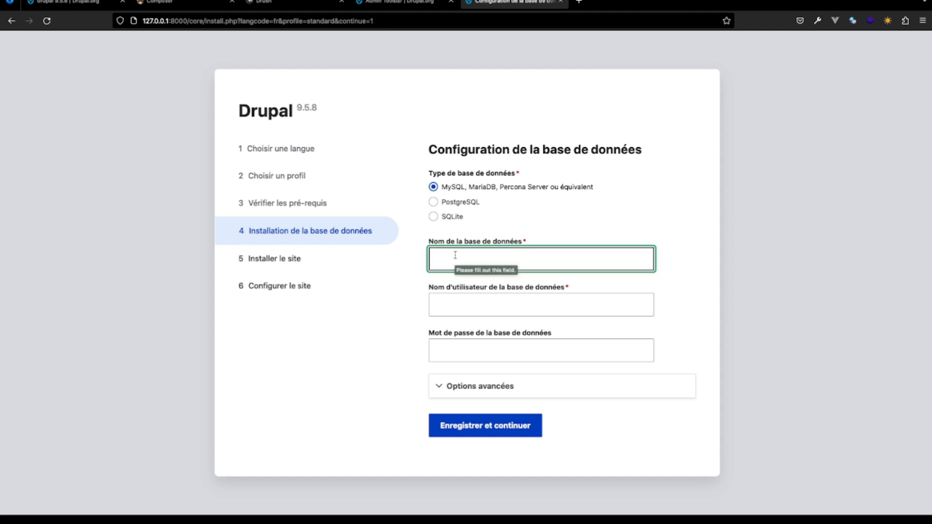
- Switch to the terminal, open a second pane beside the server log and log in to MySQL as admin with the database password
key(super+Tab)
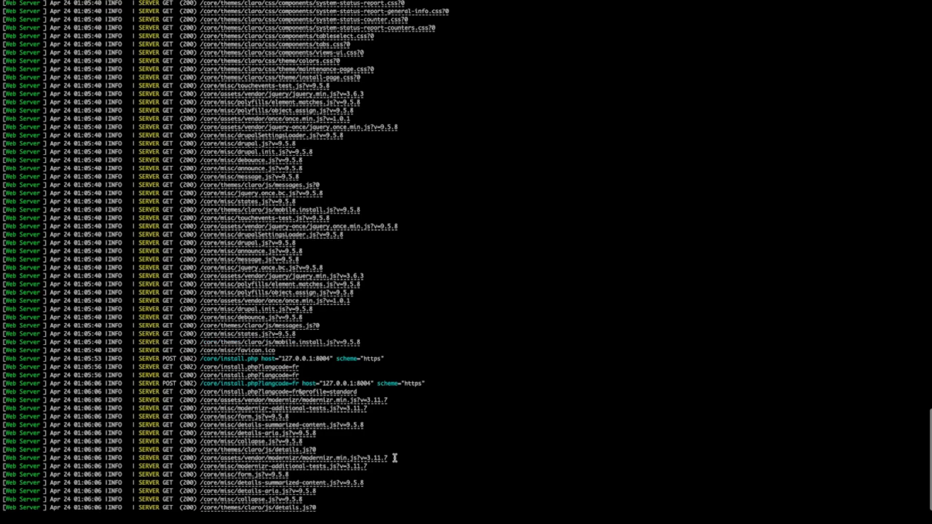
key(super+d)
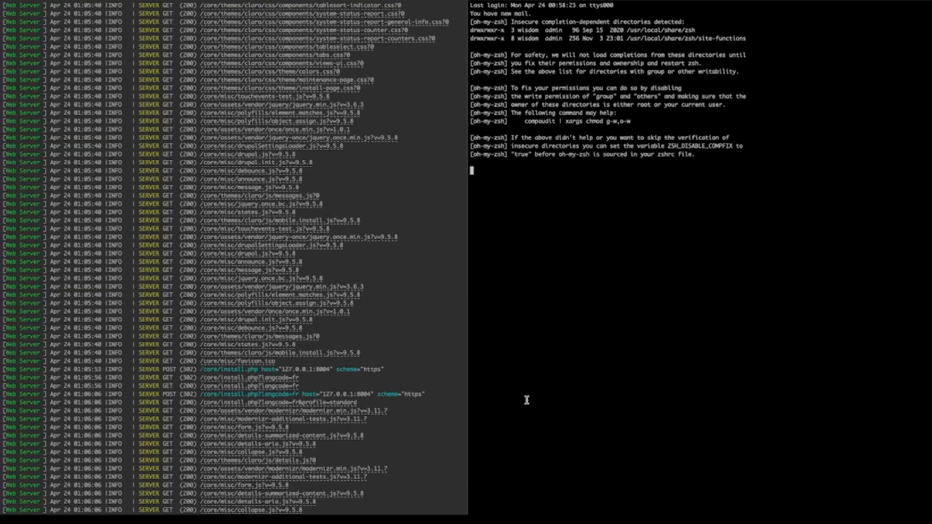
text(m)
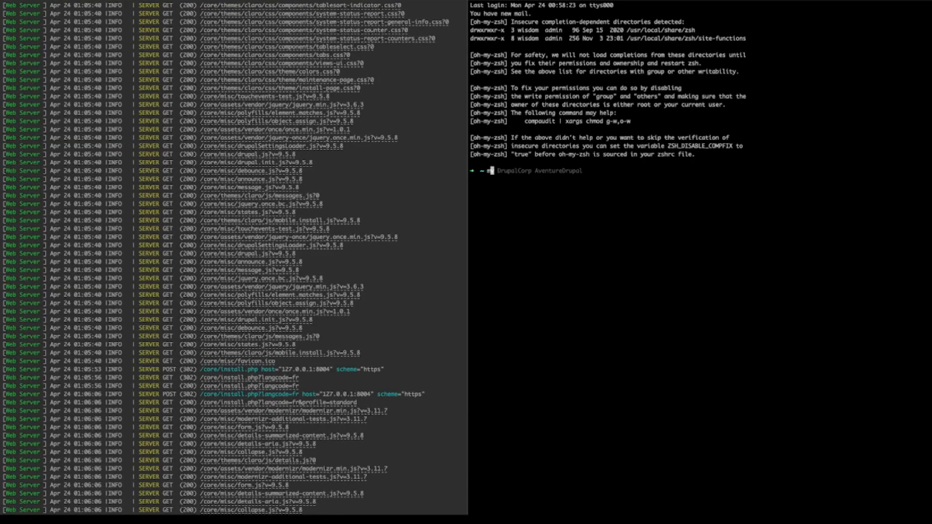
text(ysql -uadmin -ppassword)
key(Return)
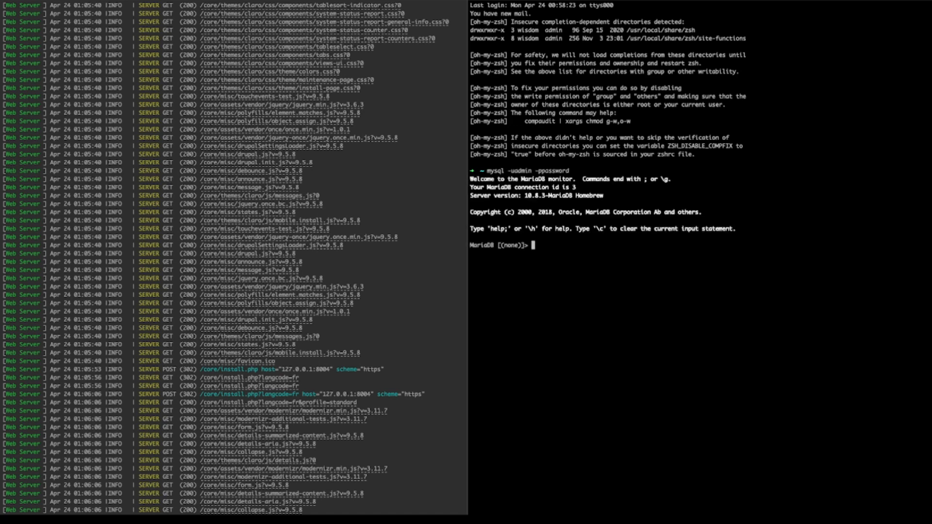
- Create a database named restaurant in the MariaDB monitor
text(create database restaurant;)
key(Return)
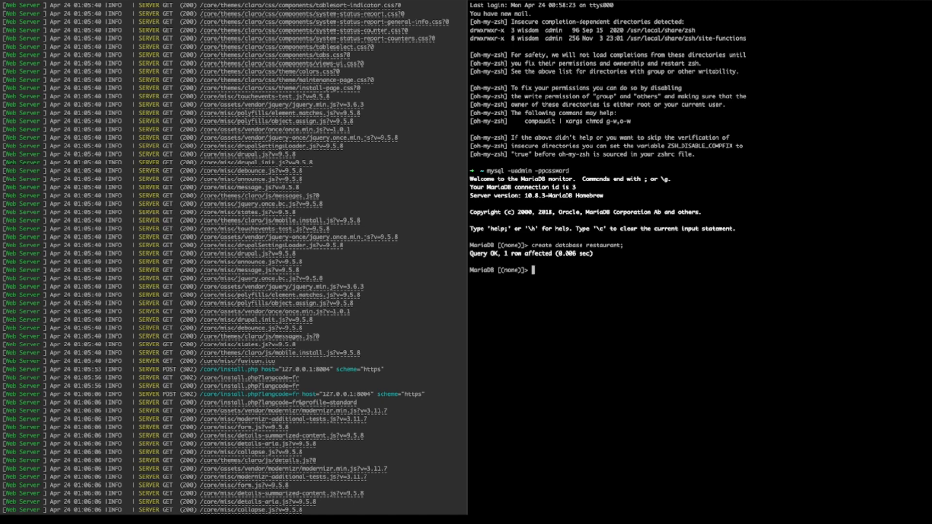
- Return to the browser installer and set the database name to restaurant and the database user to admin
key(ctrl+Right)
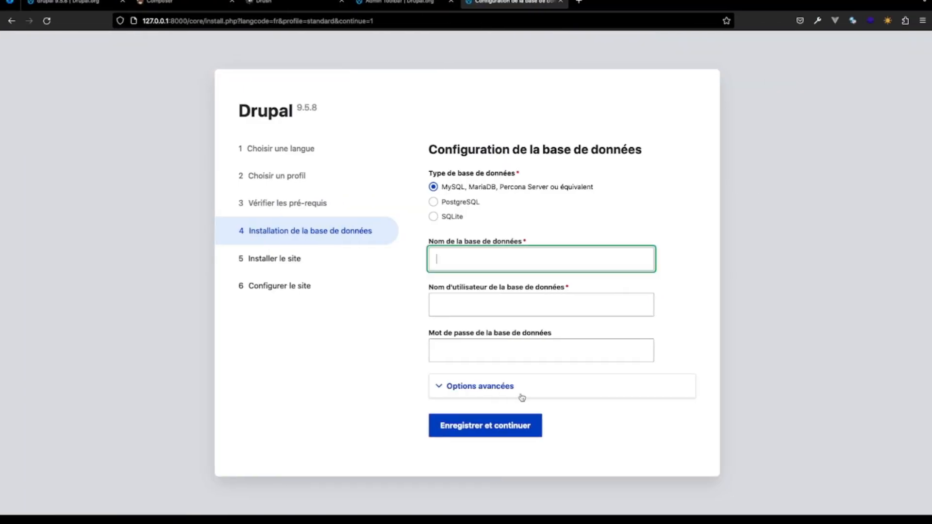
text(restau)
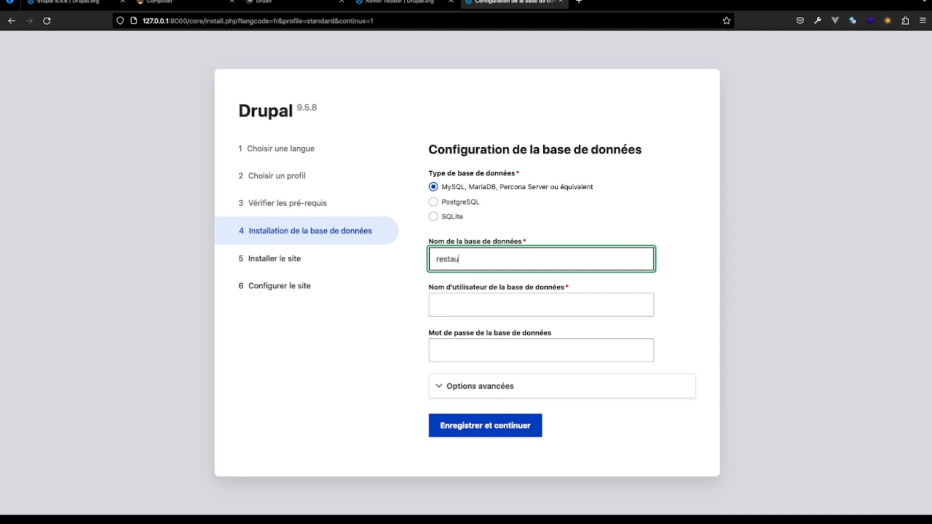
text(rant)
click(462, 306)
text(admin)
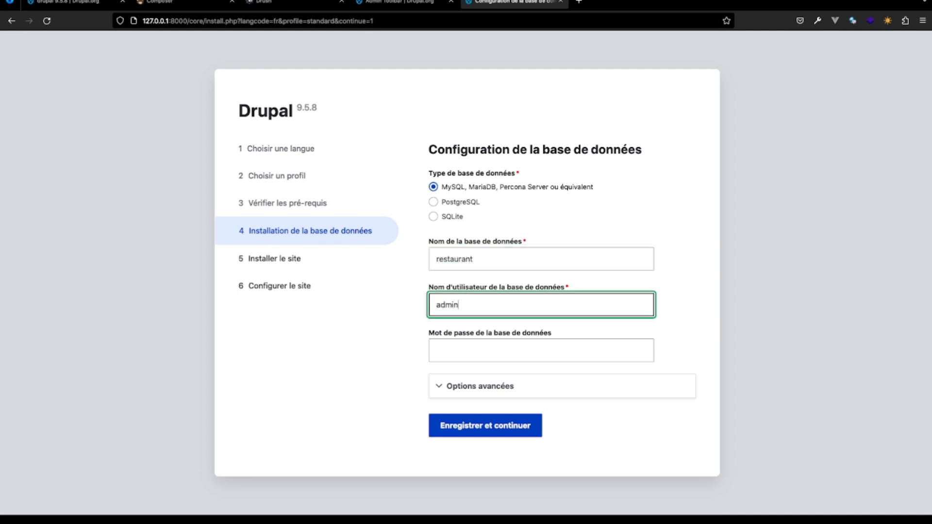
- Enter the database password and start the site installation, declining to save the login in the browser
click(457, 351)
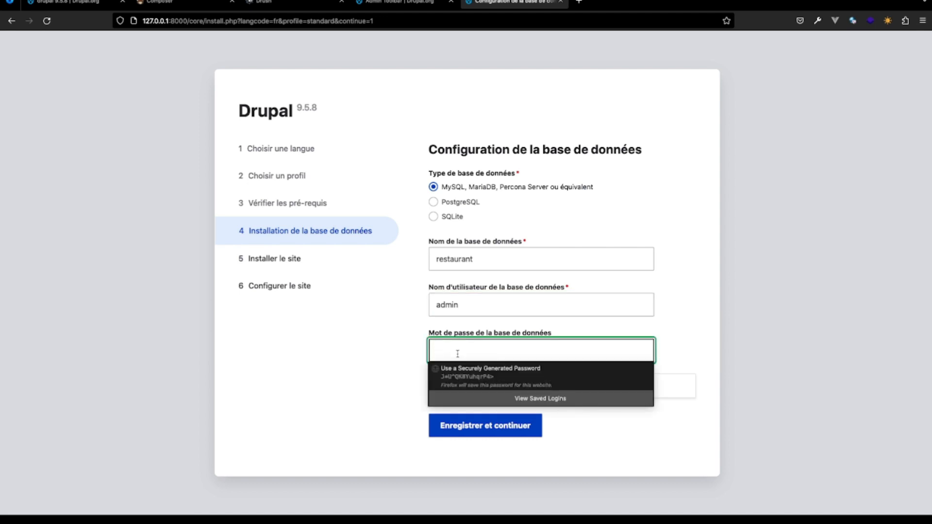
text(•••••••)
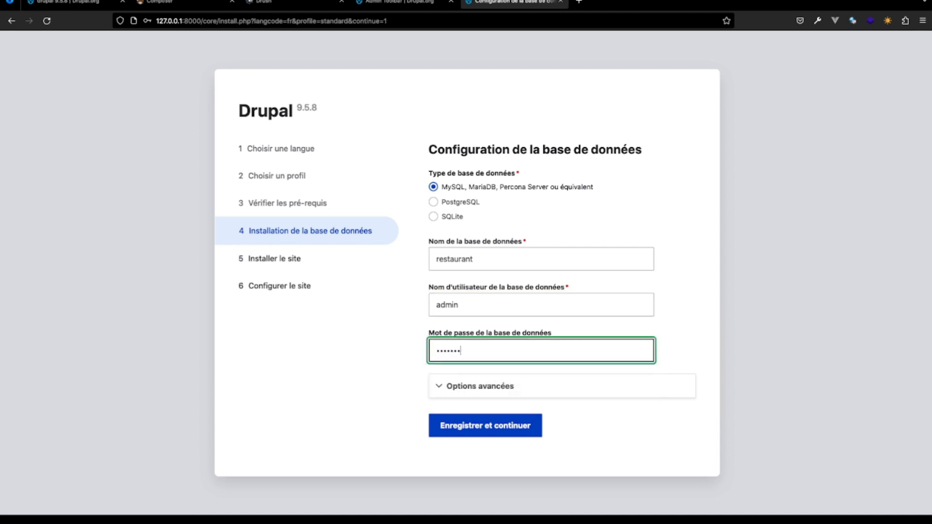
click(471, 427)
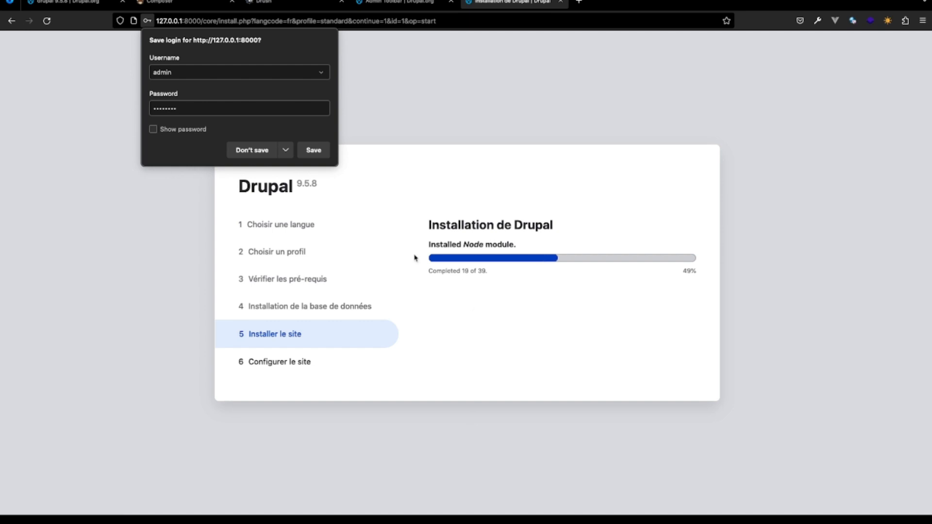
click(257, 152)
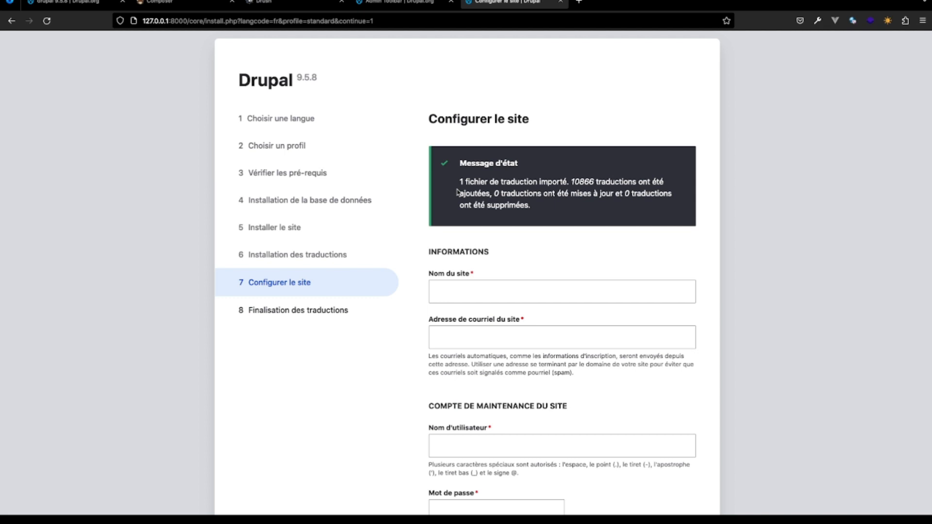
- Set the site name to Restaurant in the site configuration form
scroll(541, 250, down, 5)
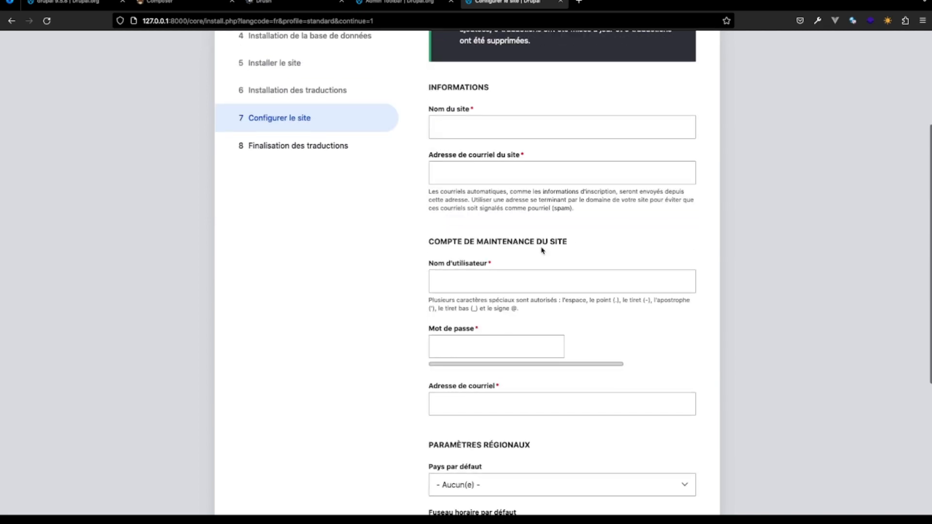
scroll(542, 250, up, 1)
click(534, 195)
text(r)
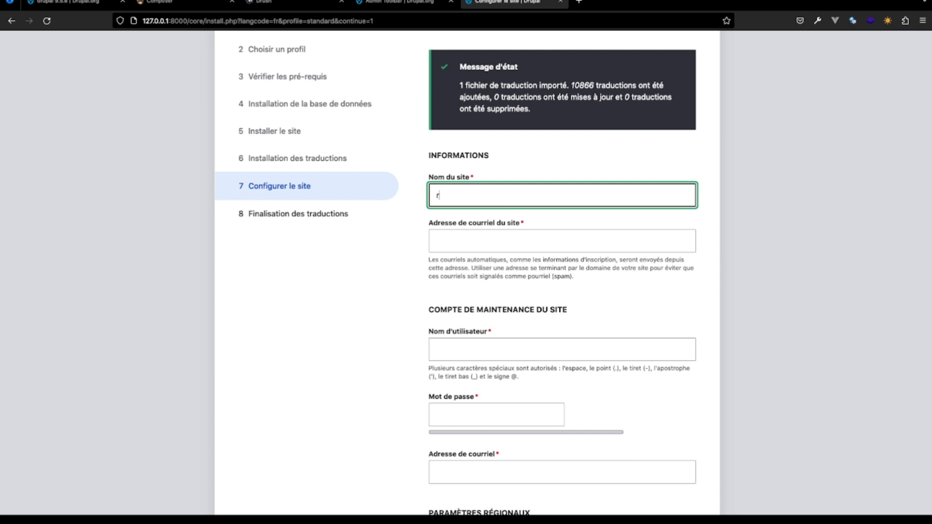
text(estaurant)
key(BackSpace)
key(BackSpace)
key(BackSpace)
key(BackSpace)
text(rant)
key(BackSpace)
text(R)
- Fill in the site's e-mail address in the site information section
click(453, 241)
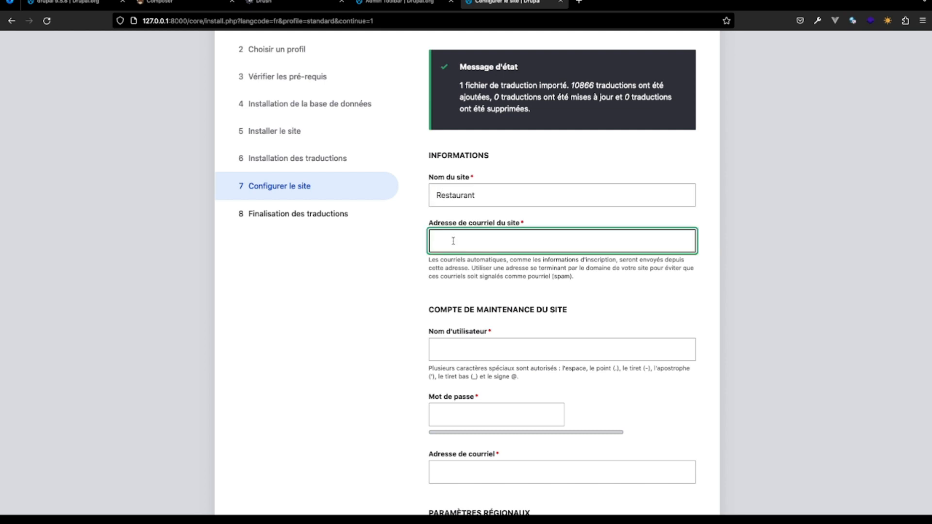
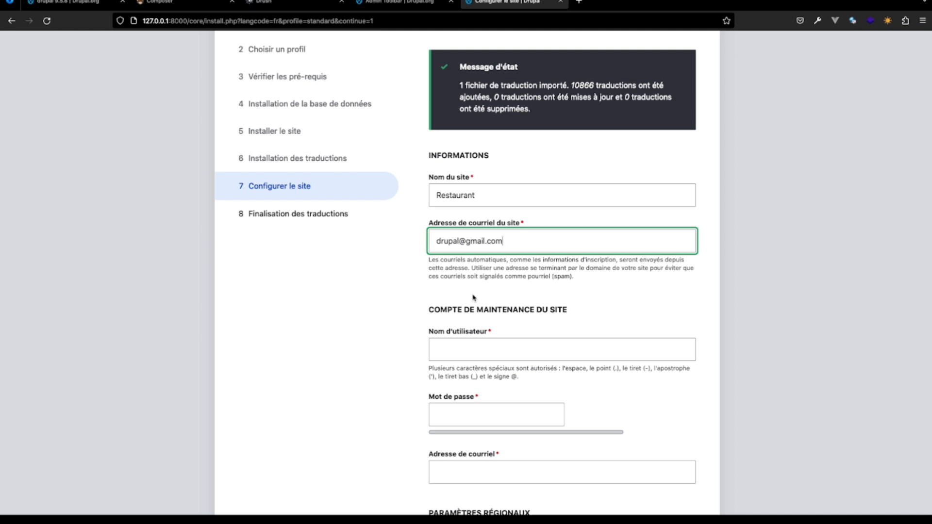
- Set the maintenance account's username to admin, then enter and confirm its password
click(468, 352)
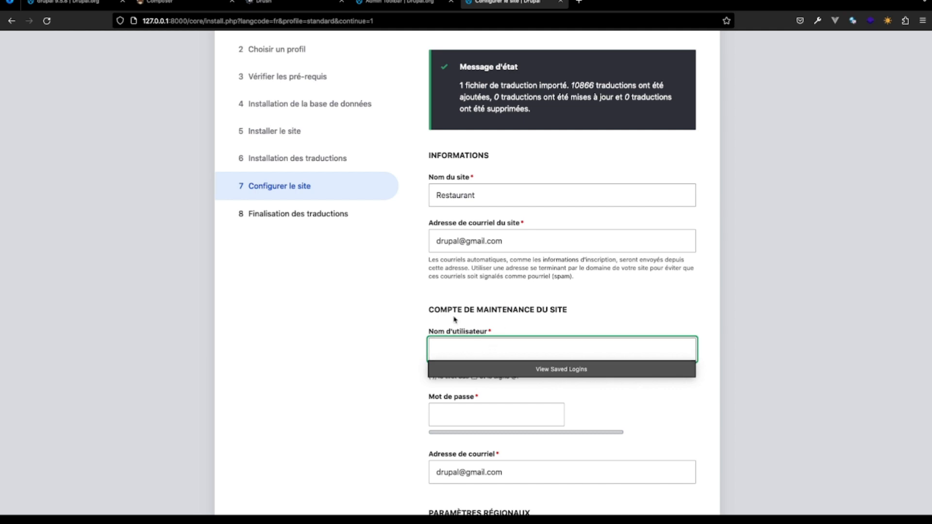
text(admin)
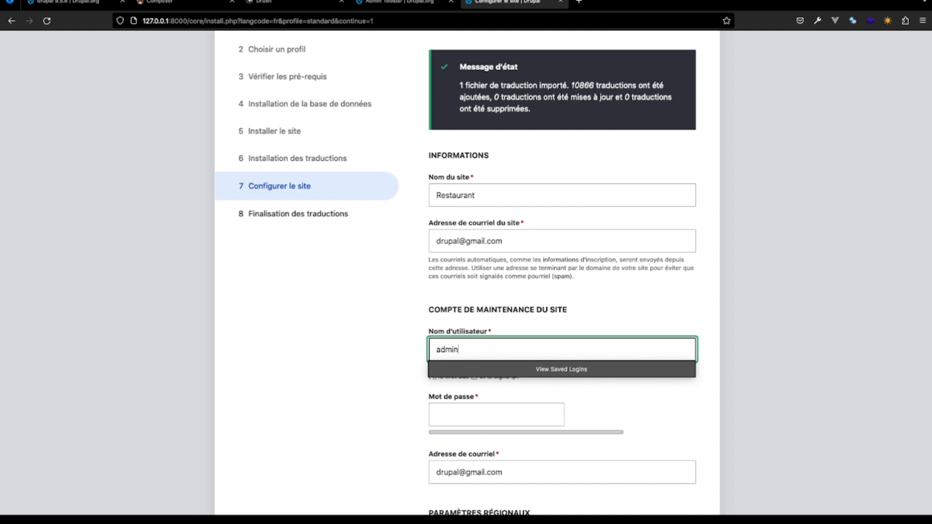
key(Tab)
text(admin)
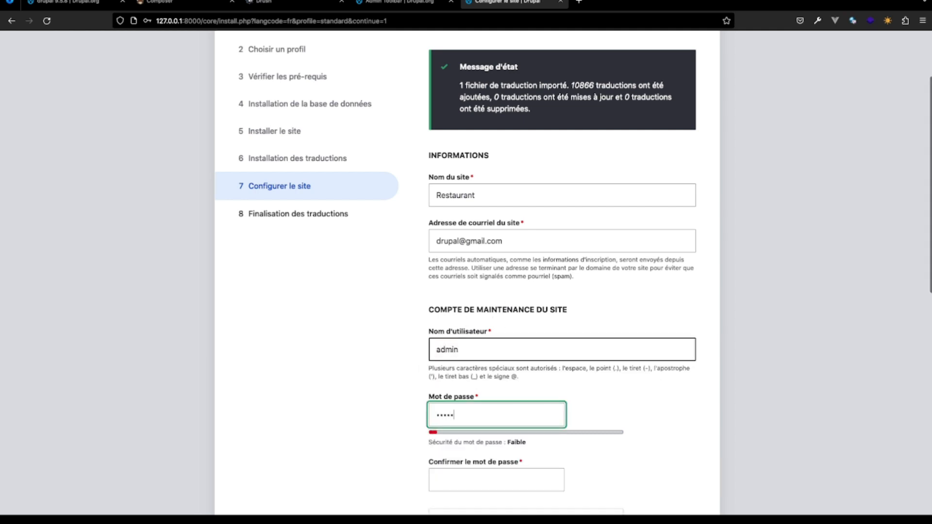
scroll(387, 349, down, 2)
key(Tab)
text(a)
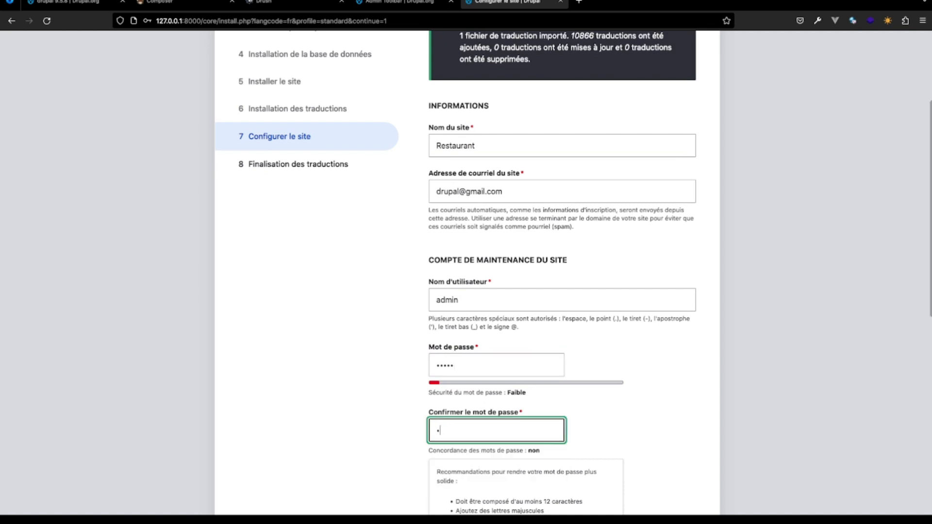
text(dmin)
- Submit the site configuration without saving the login in the browser, and dismiss the status message on the new site's home page
scroll(466, 291, down, 5)
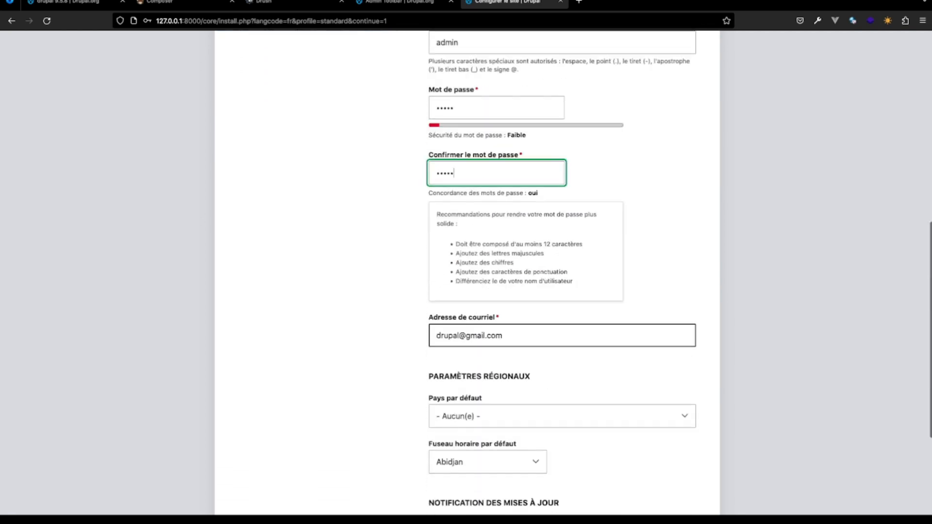
scroll(466, 291, down, 1)
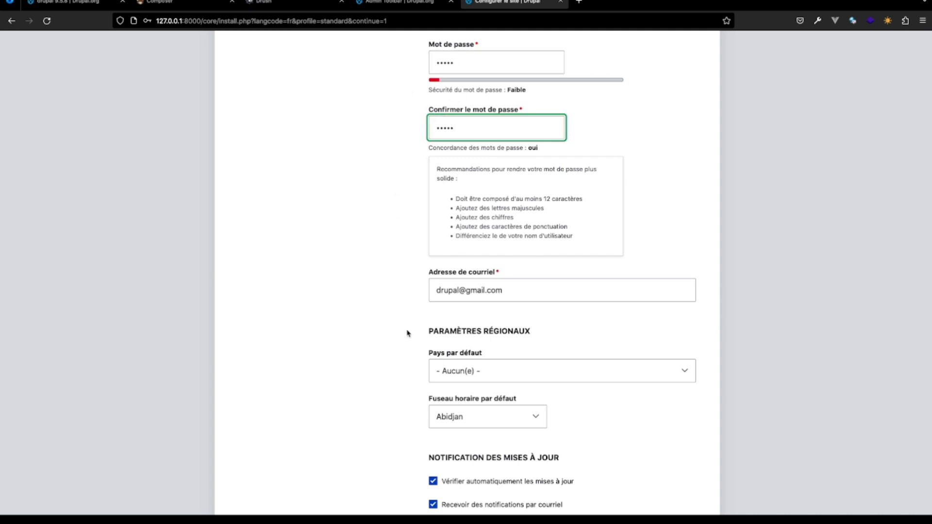
scroll(408, 333, down, 2)
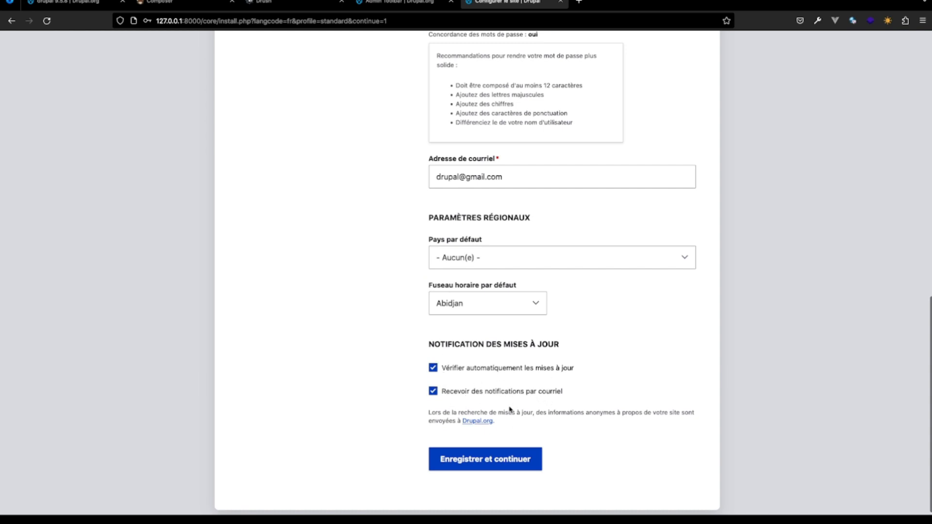
click(500, 174)
click(468, 465)
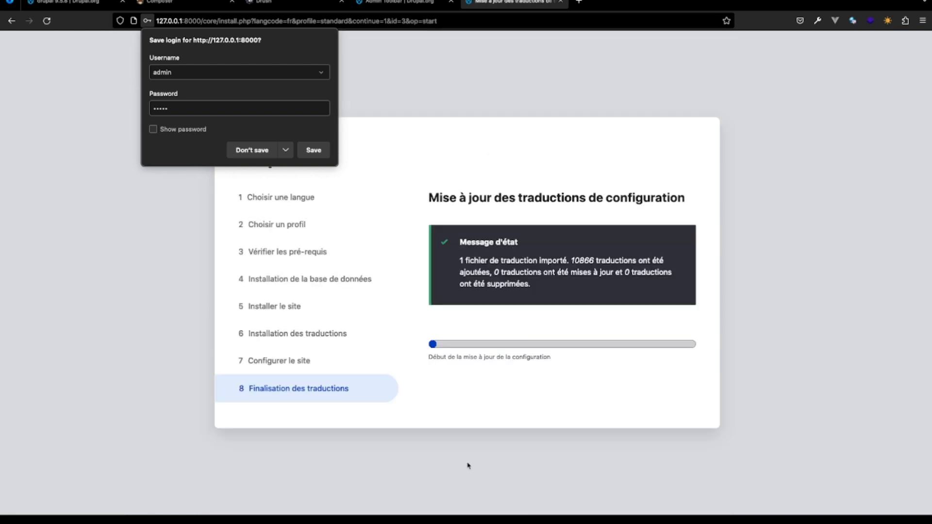
click(253, 155)
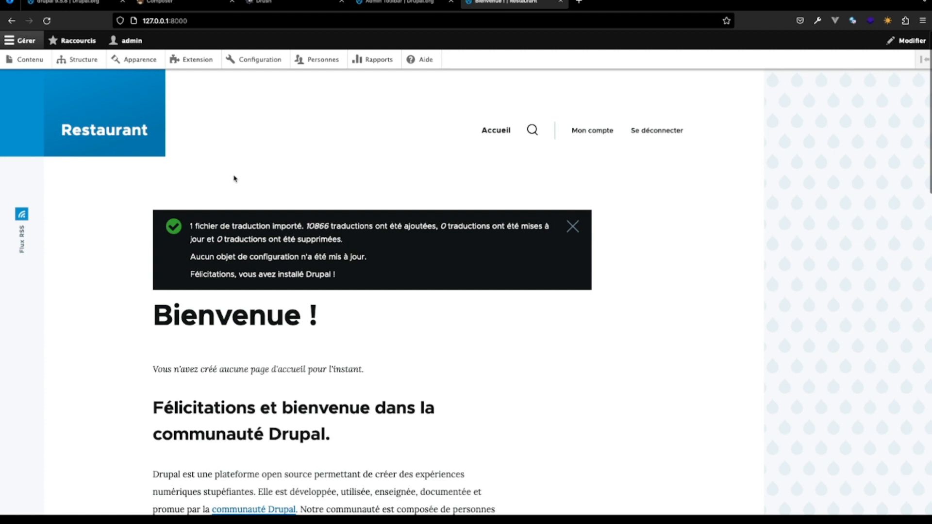
click(574, 229)
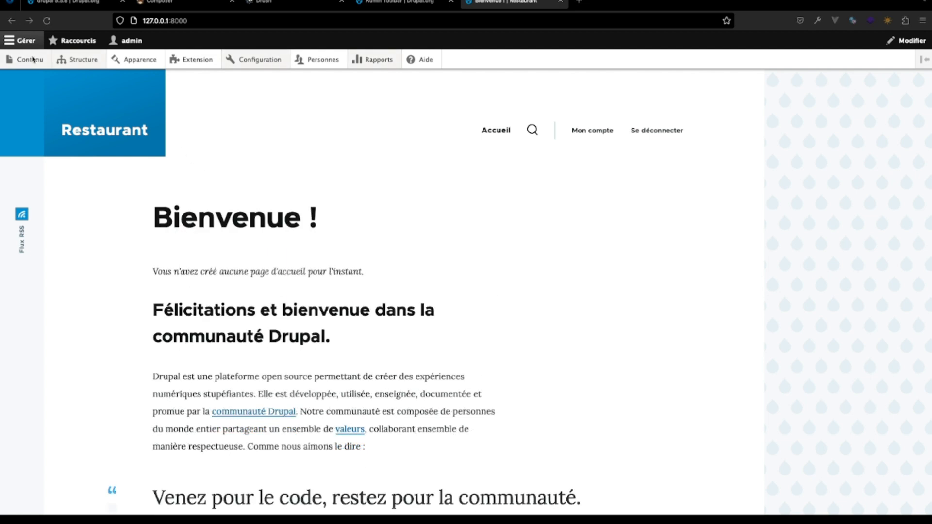
- Go to the site's content administration page and open the form for adding a new Article
mouse_move(28, 61)
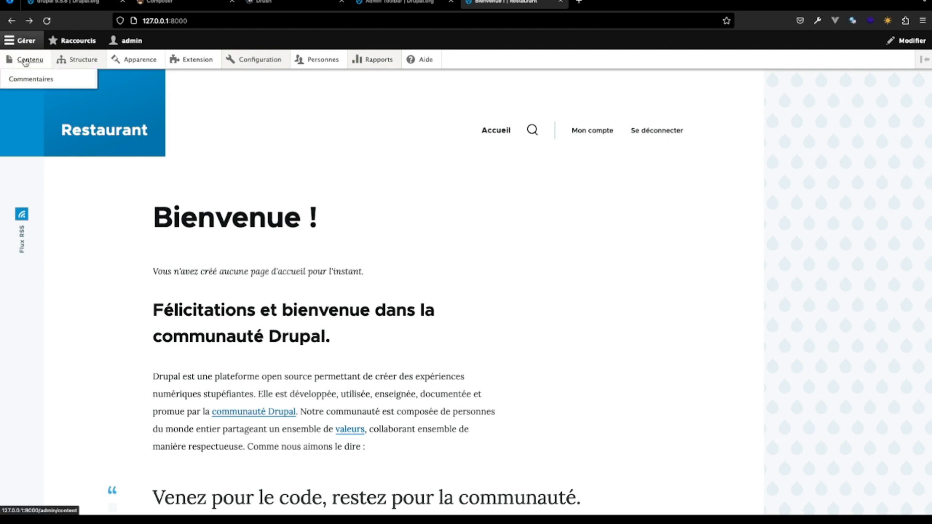
mouse_move(90, 63)
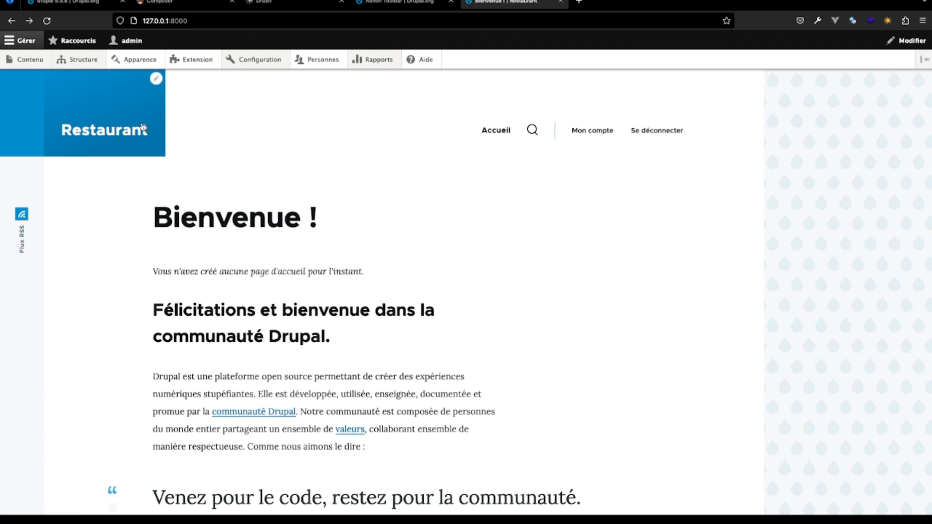
click(25, 61)
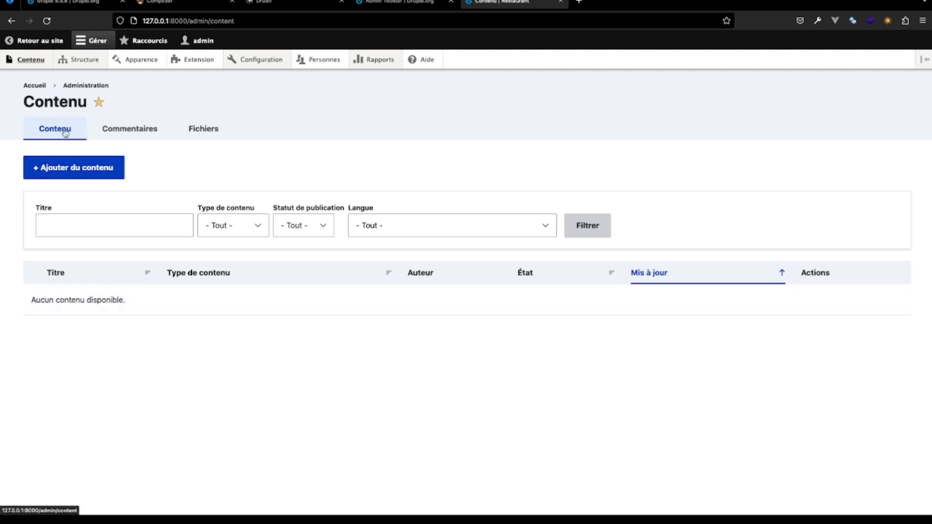
mouse_move(58, 66)
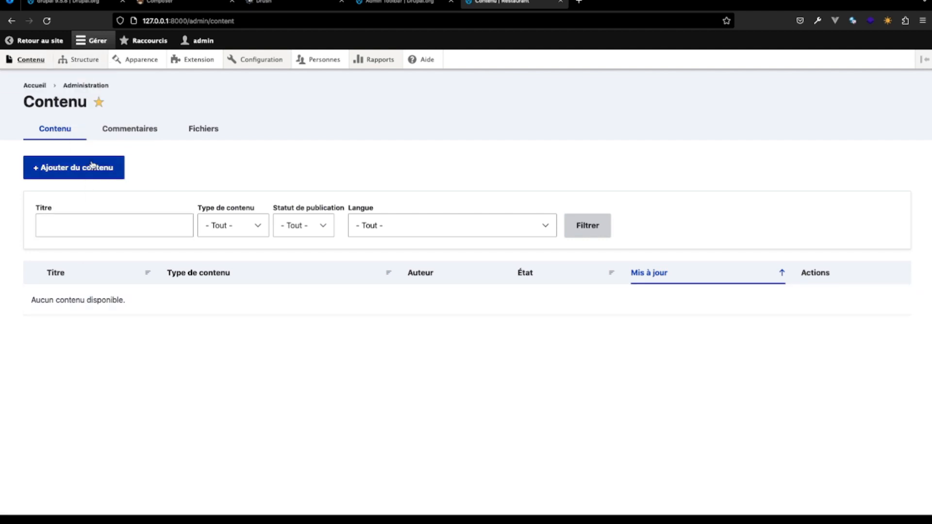
click(92, 165)
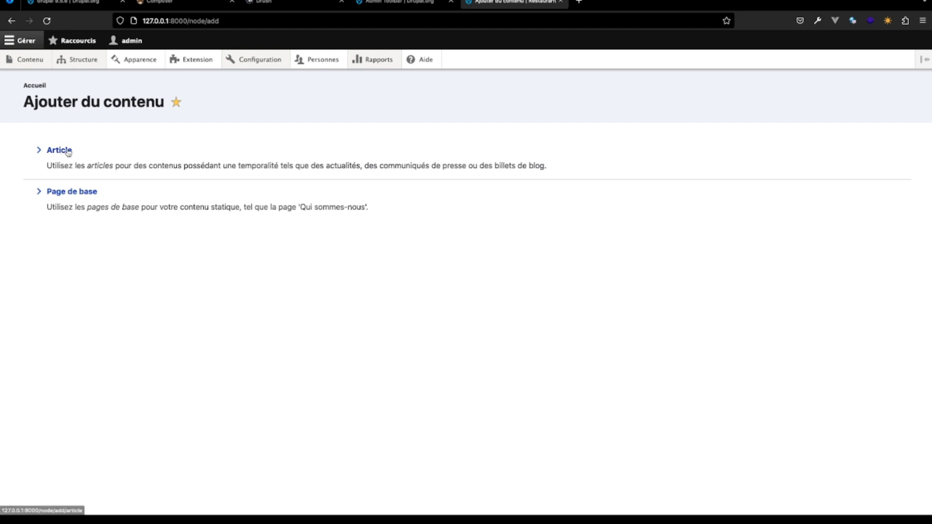
click(68, 152)
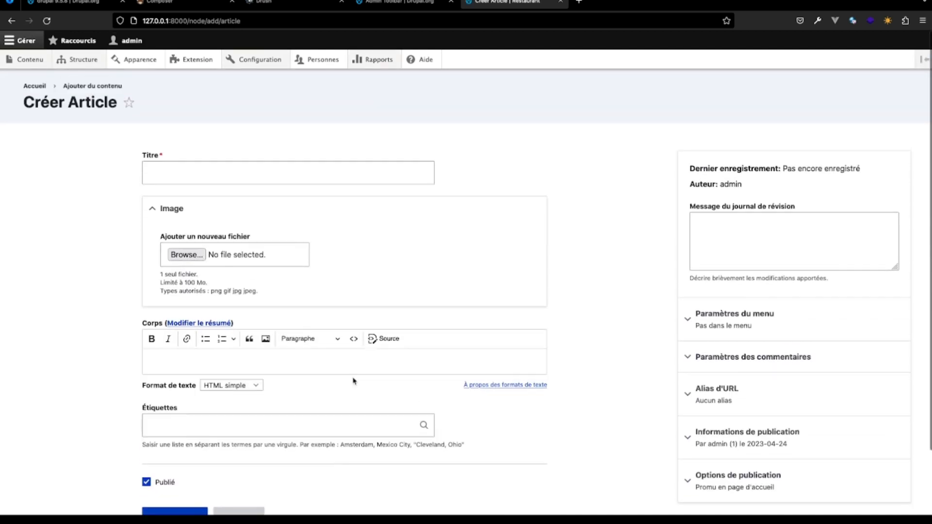
- Enter "Mon super restaurant" as the title of the new article
click(218, 172)
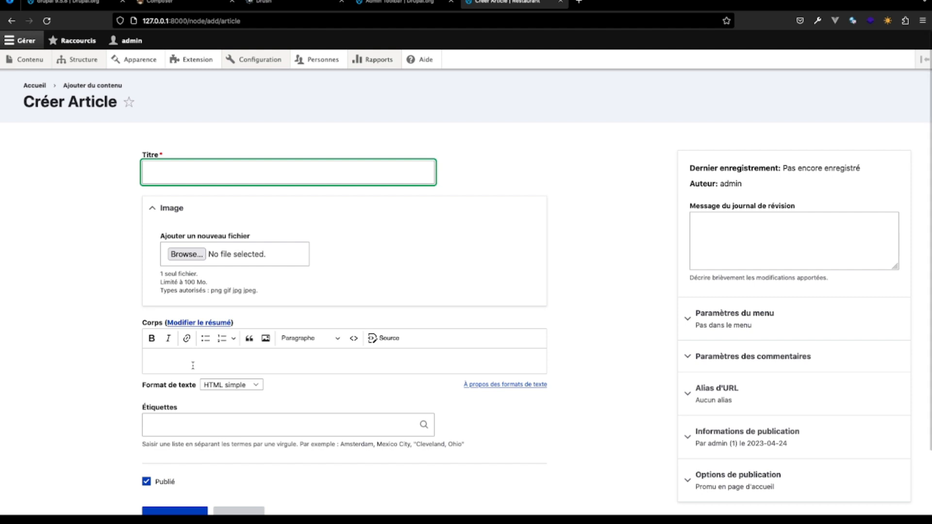
click(178, 354)
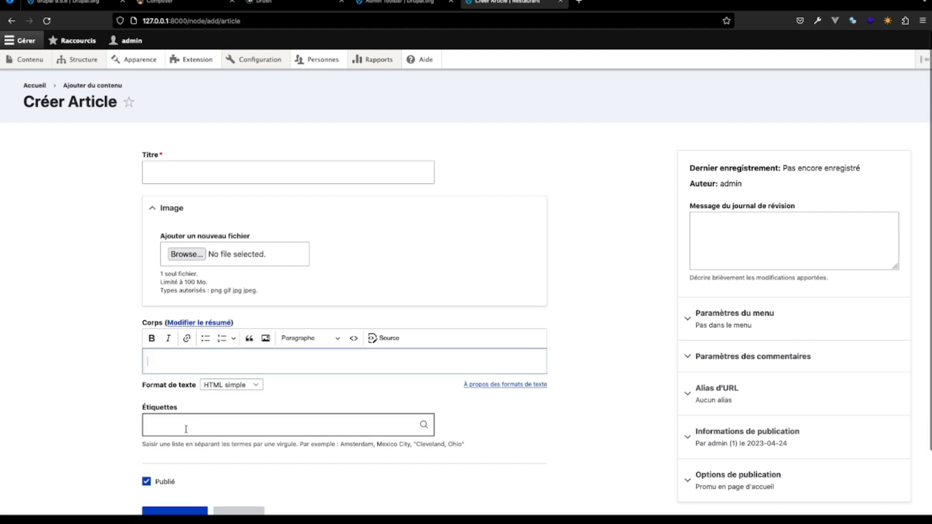
scroll(186, 429, down, 1)
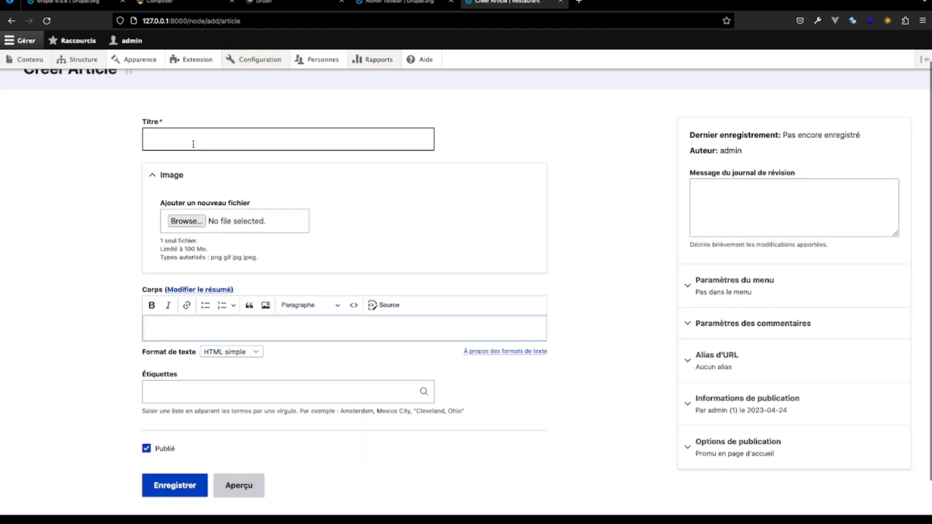
click(193, 144)
text(M)
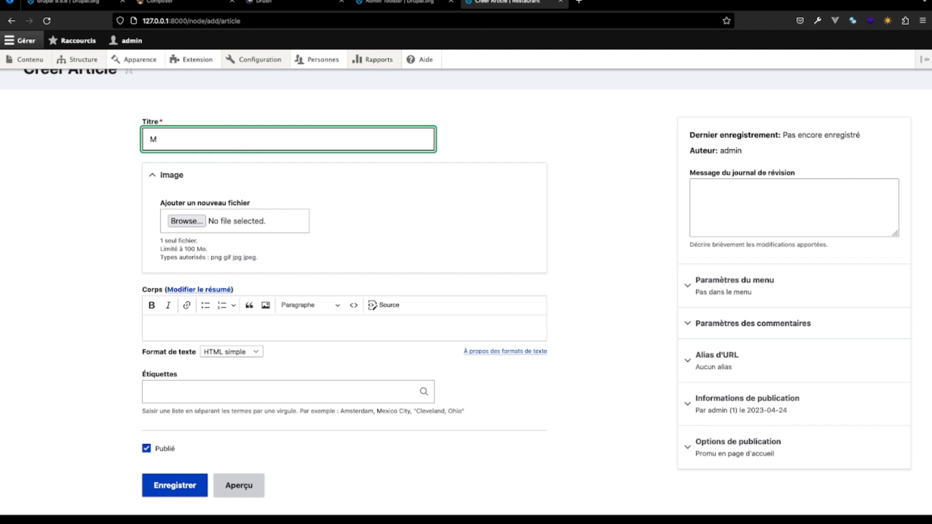
text(on super restaurant)
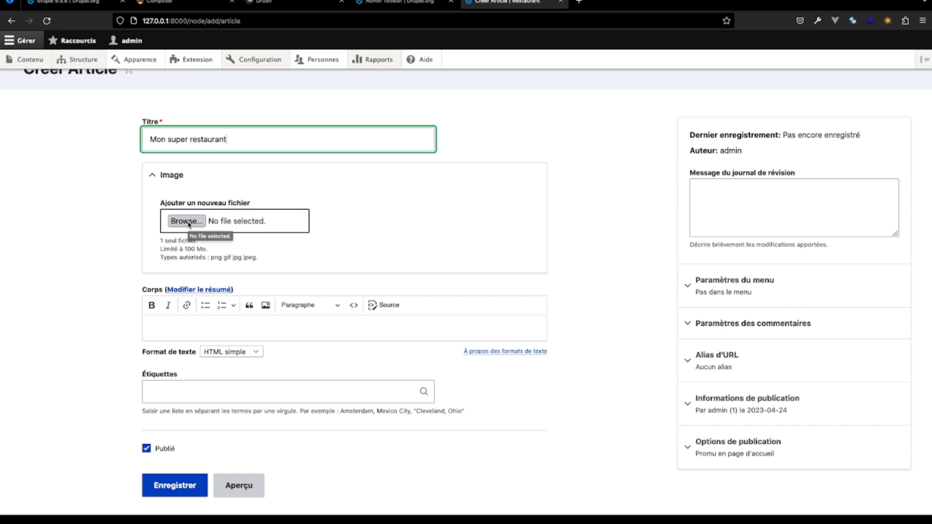
- Write "ceci est mon premier article" as the article's body text and save the article
click(170, 335)
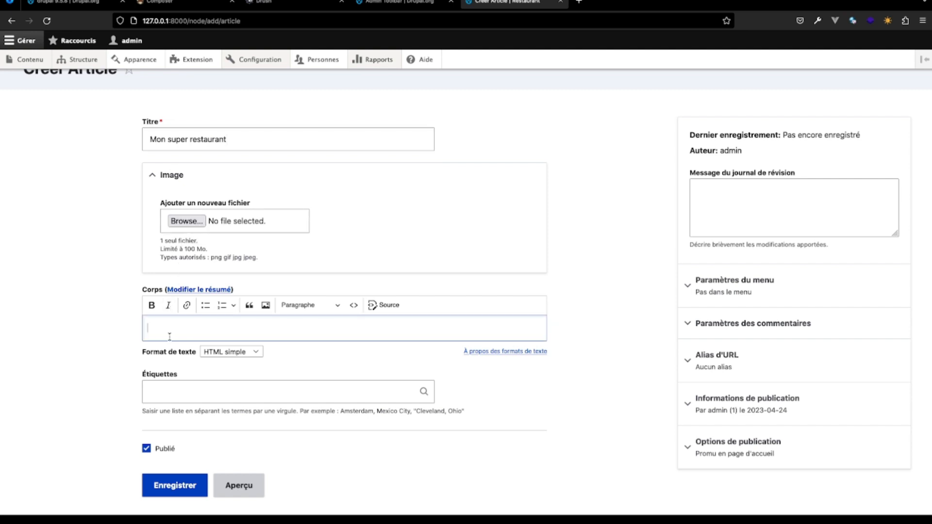
text(ceci est on premier)
click(178, 329)
text(mier )
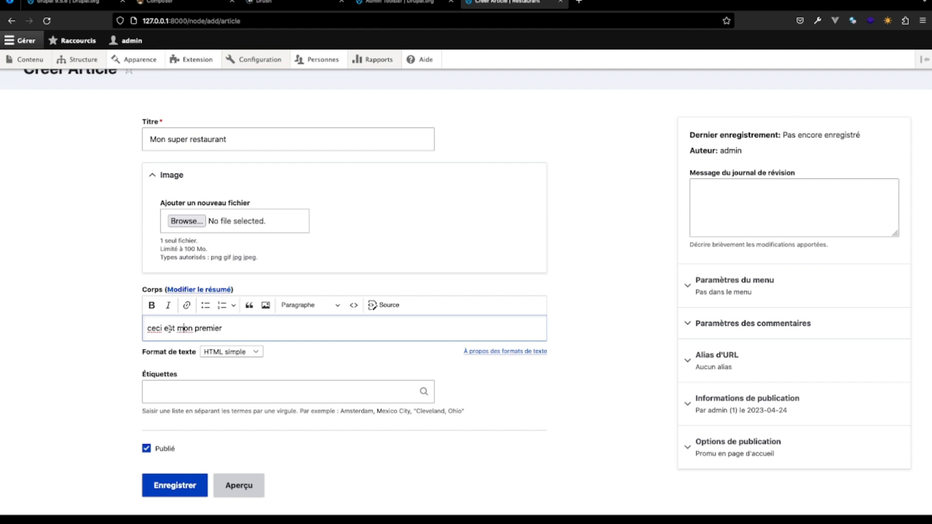
text(article)
click(172, 491)
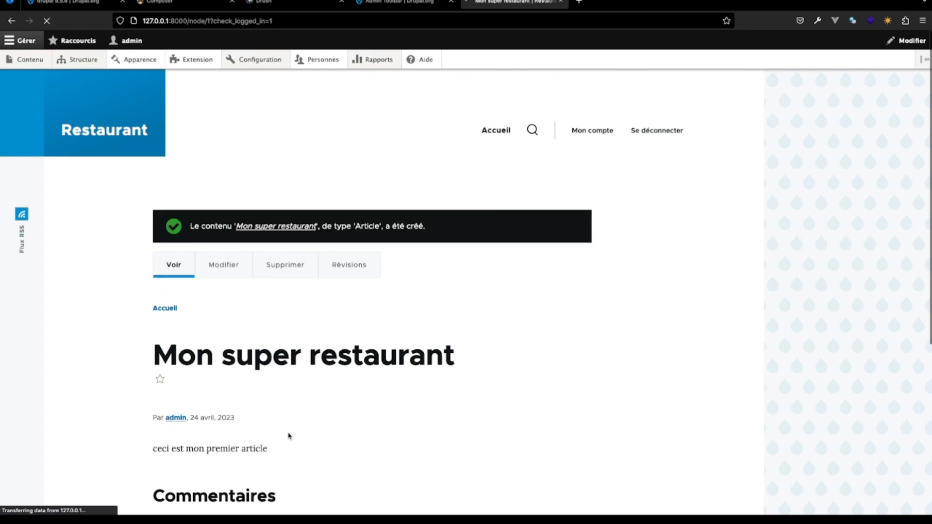
- View the saved article, then check the site's content list and its comments administration page
scroll(294, 437, down, 3)
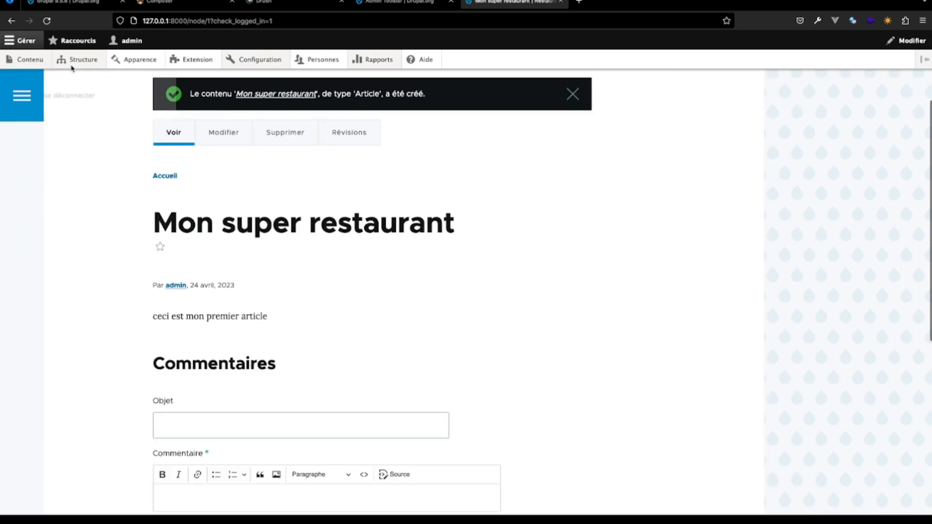
mouse_move(35, 62)
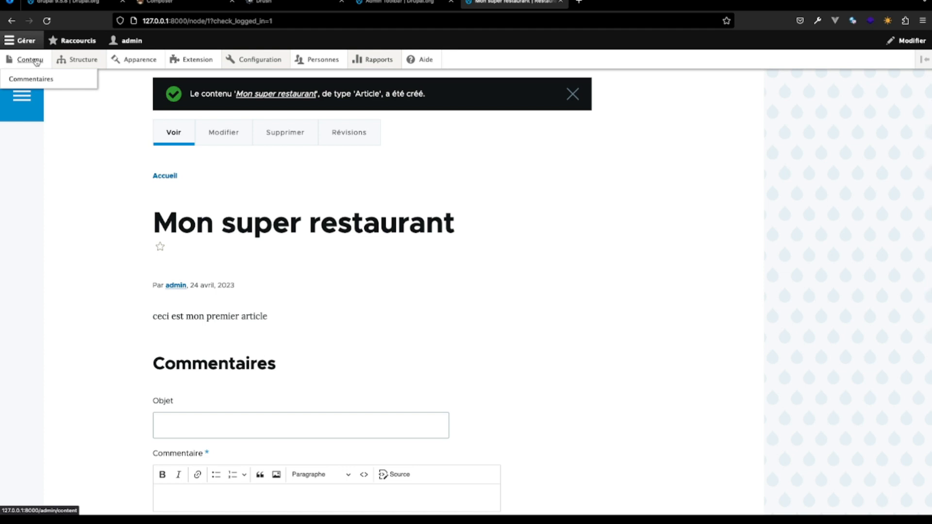
click(36, 61)
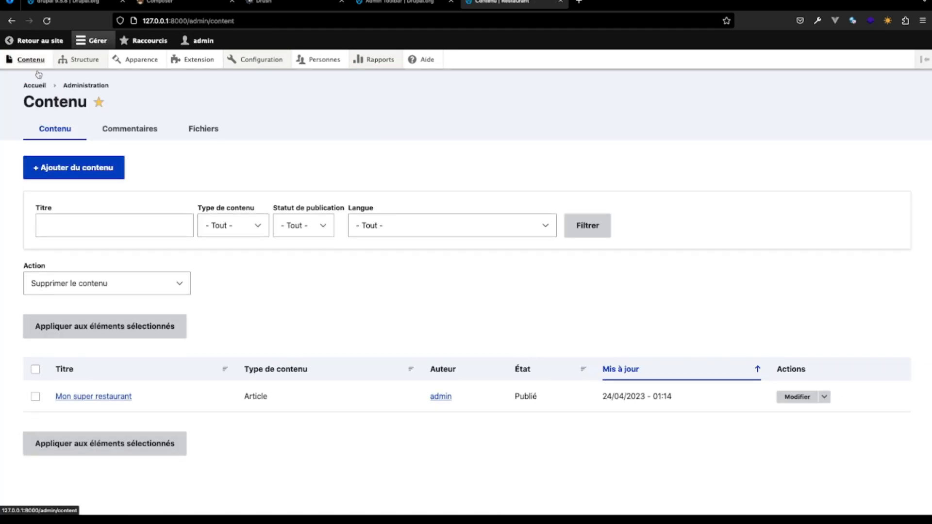
mouse_move(29, 61)
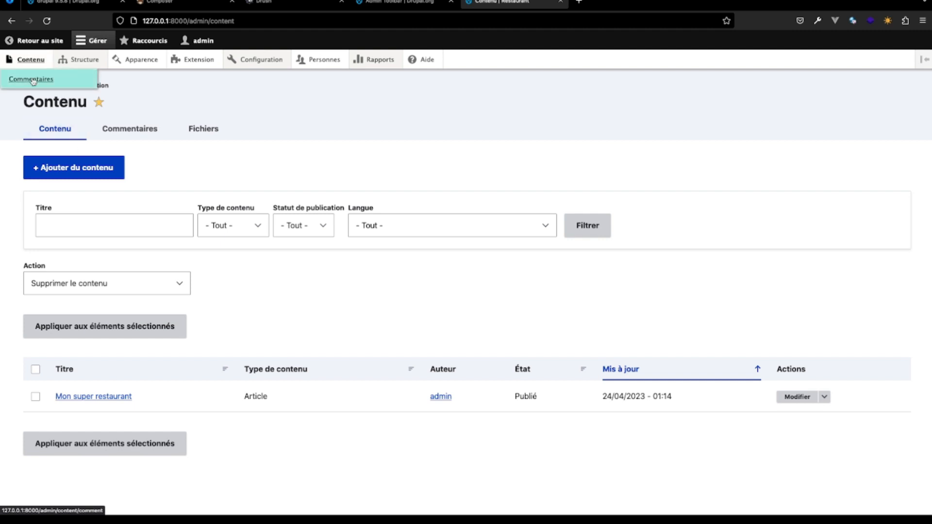
click(33, 80)
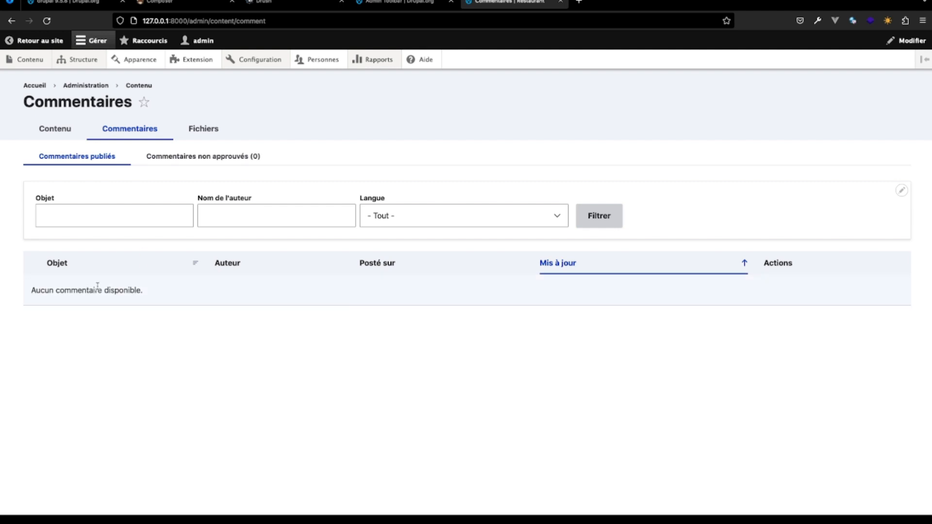
- Return to the article on the site and look at its comment form
click(34, 40)
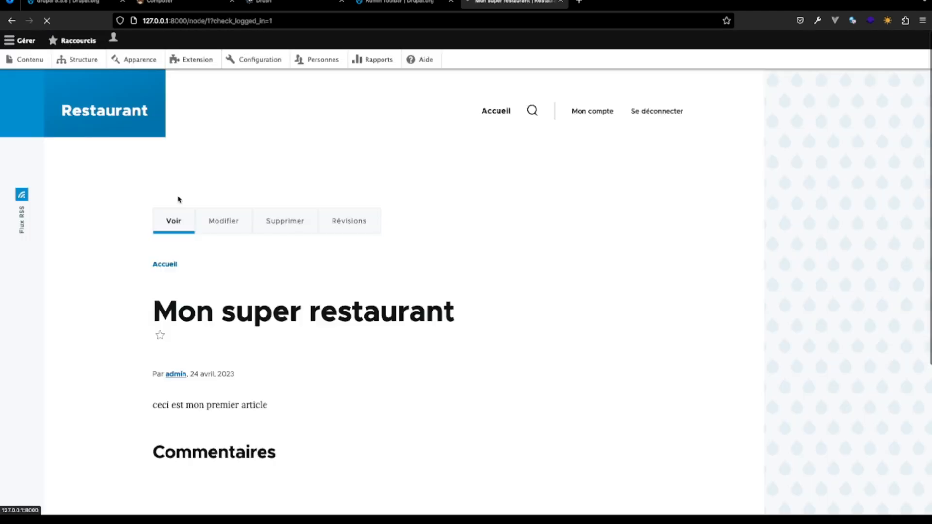
scroll(252, 387, down, 3)
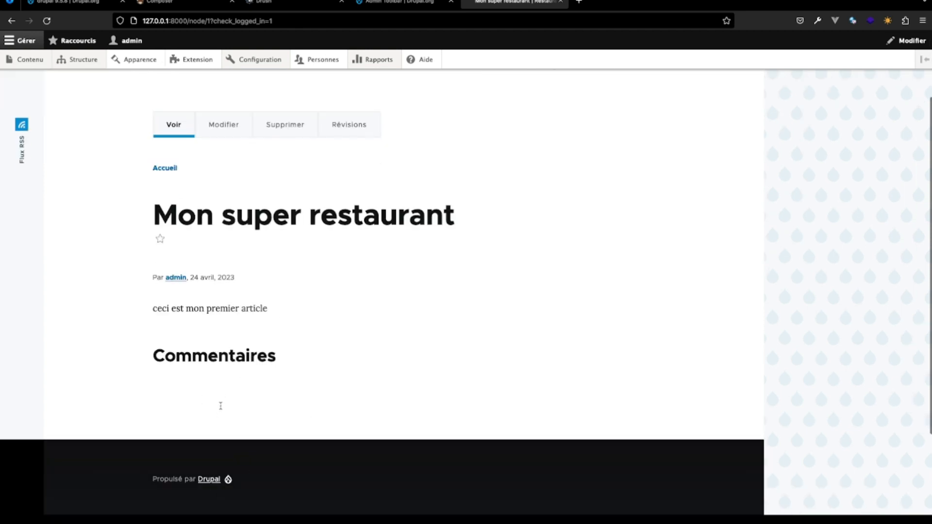
scroll(246, 381, down, 3)
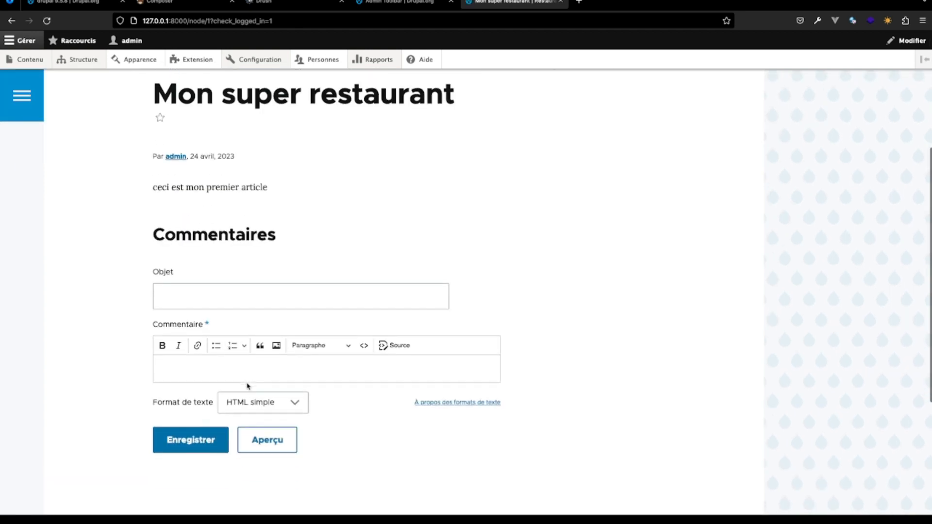
click(195, 302)
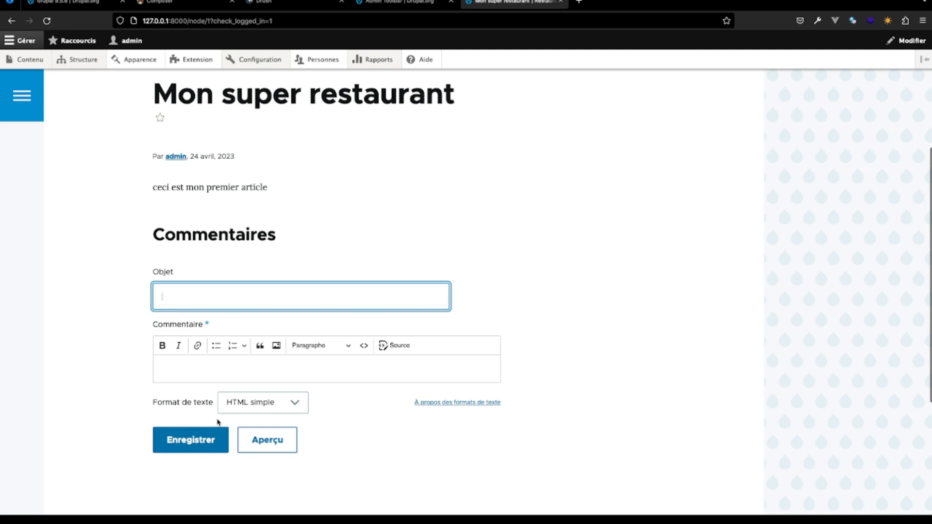
scroll(218, 422, up, 5)
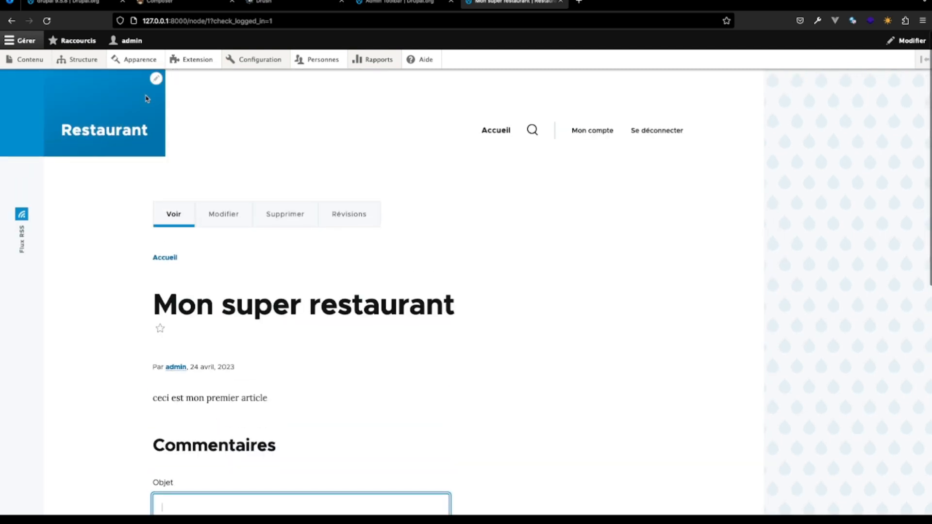
- Go to the site structure's contact forms page and open the form for adding a new contact form
mouse_move(78, 57)
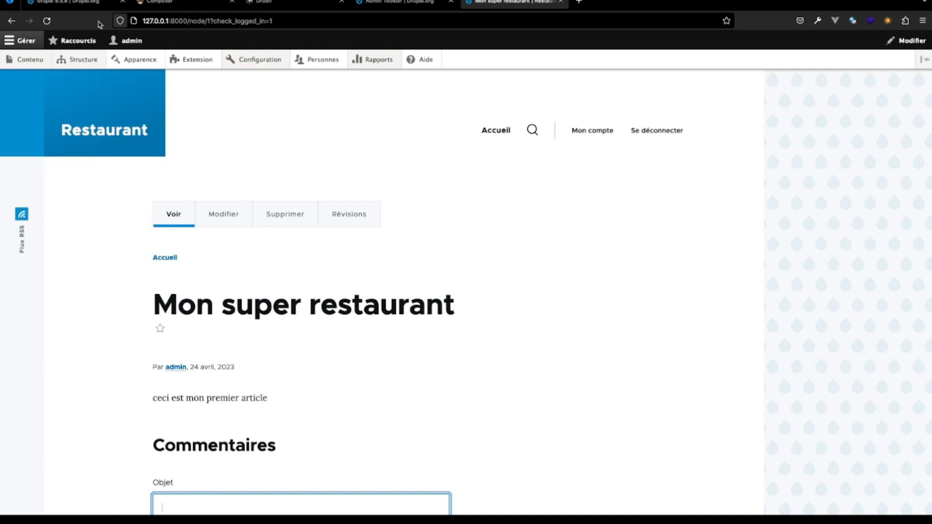
click(90, 79)
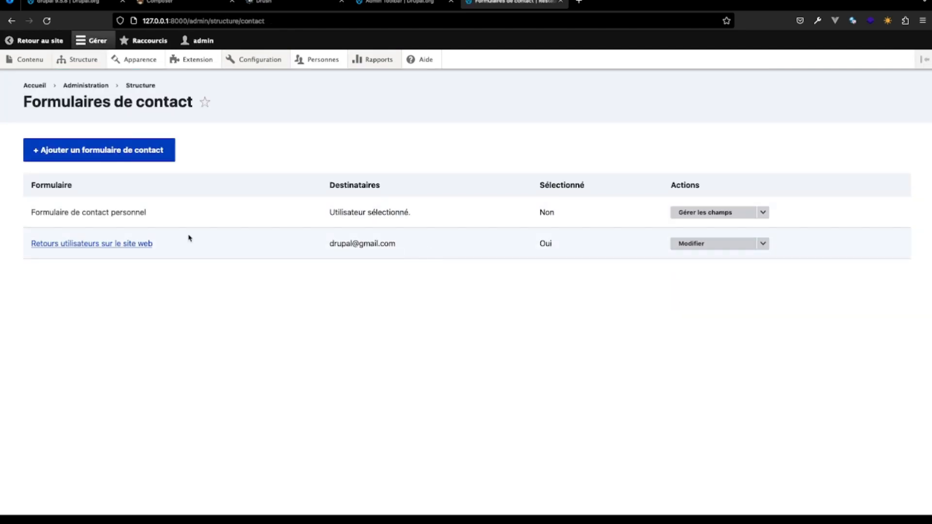
click(121, 153)
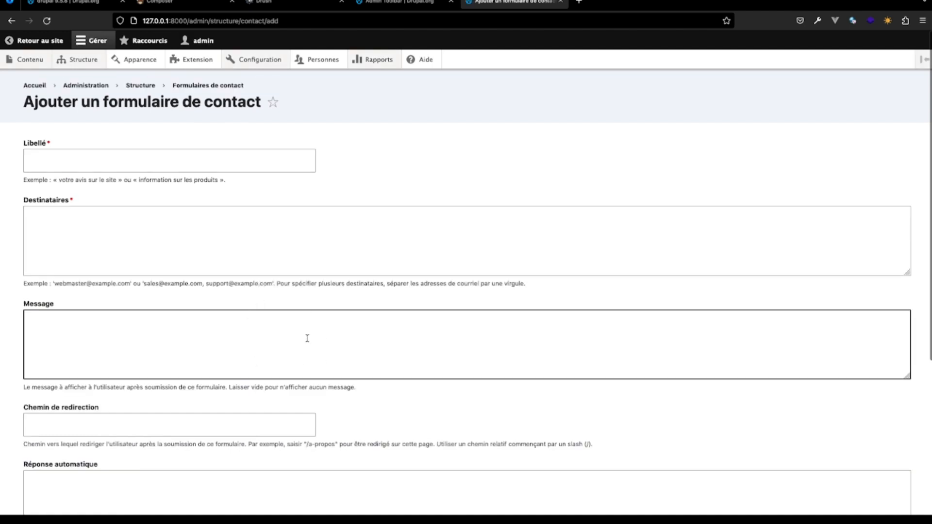
- Examine the recipients, message, redirect path and automatic reply fields of the new contact form, then go back to the contact forms list
click(352, 275)
scroll(135, 340, down, 2)
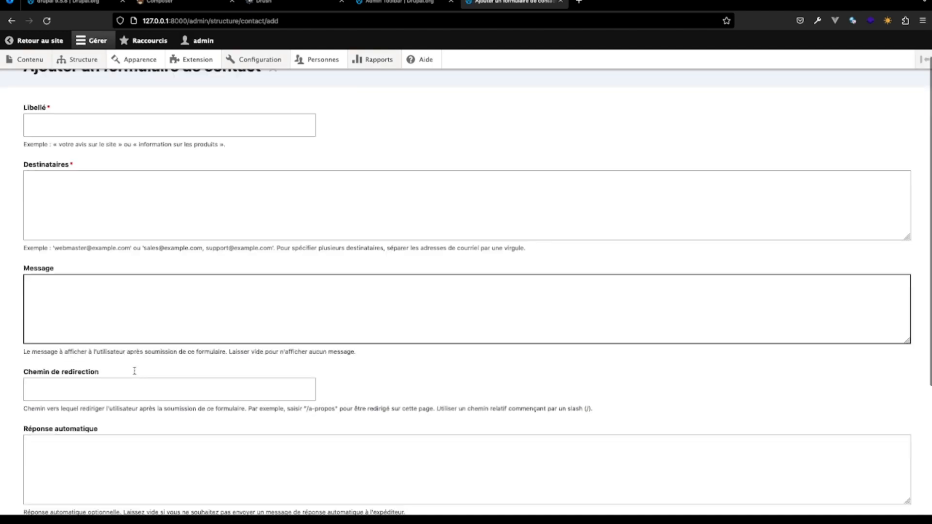
scroll(135, 265, up, 1)
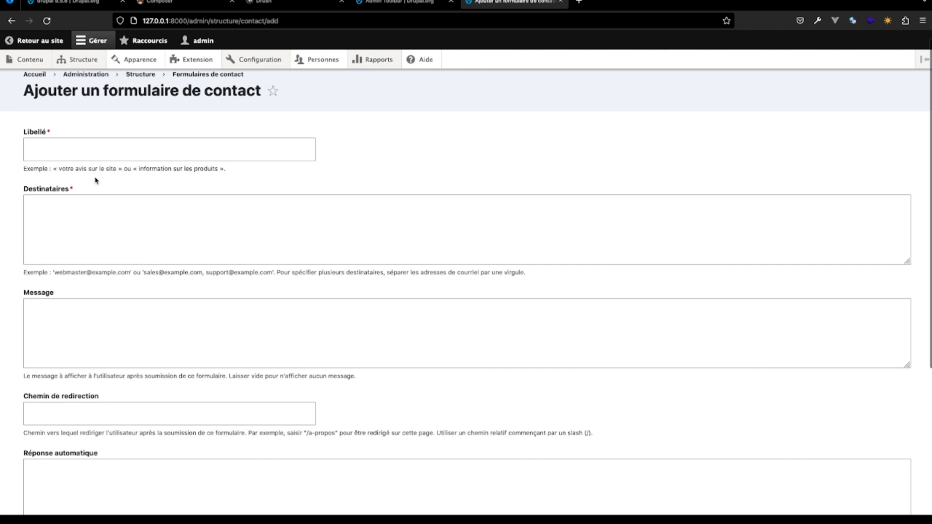
click(81, 225)
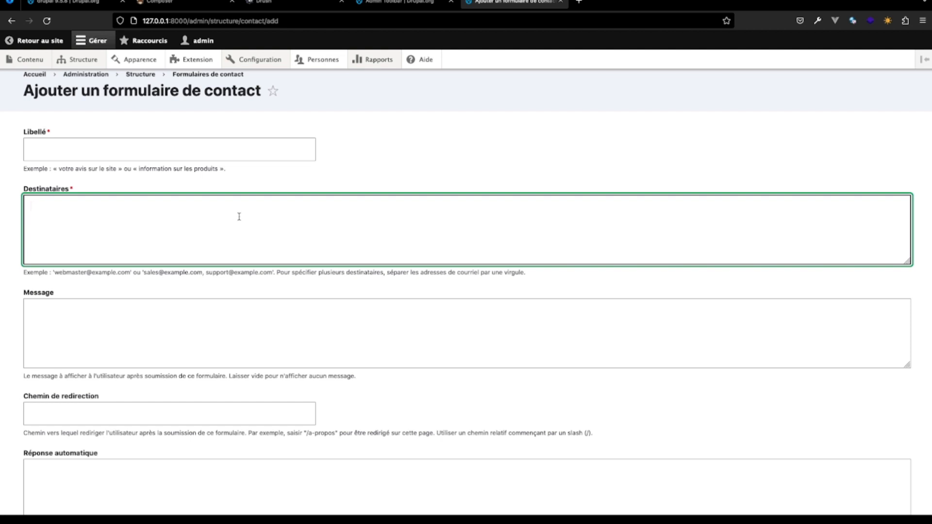
click(129, 317)
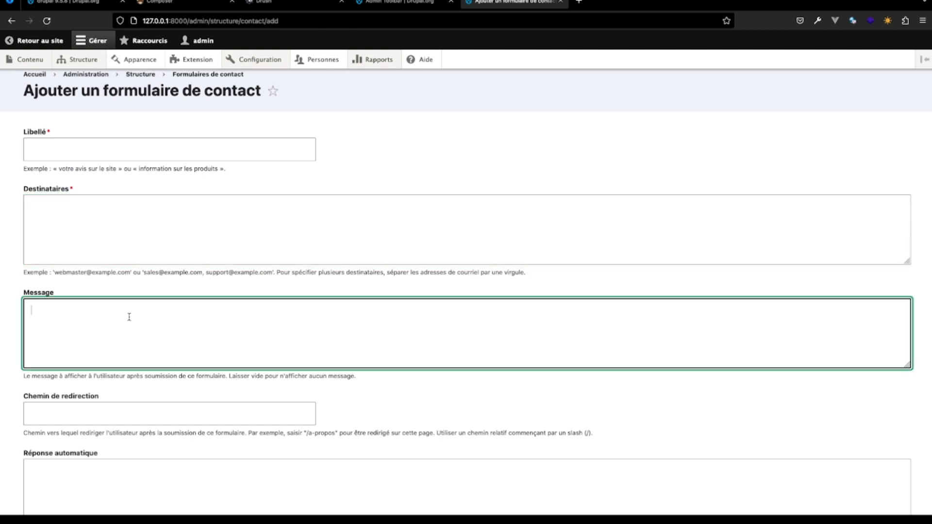
scroll(130, 317, down, 5)
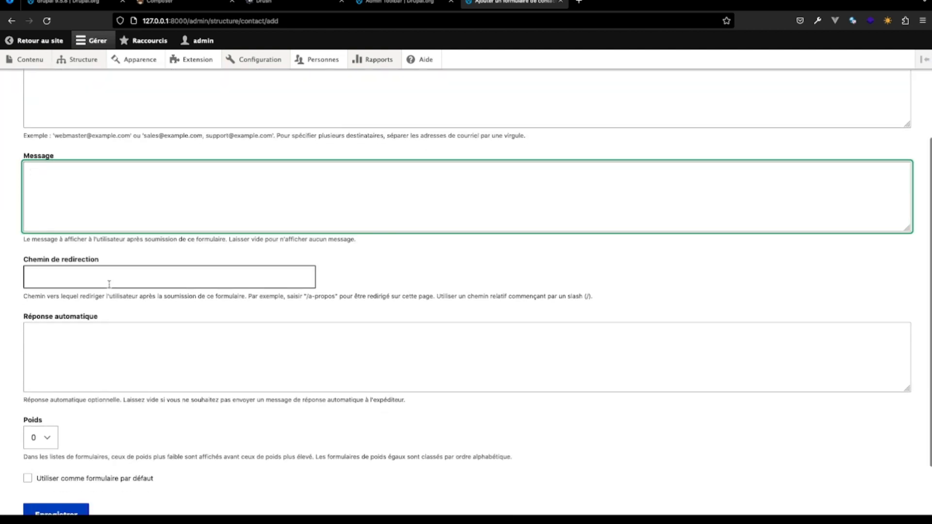
click(108, 276)
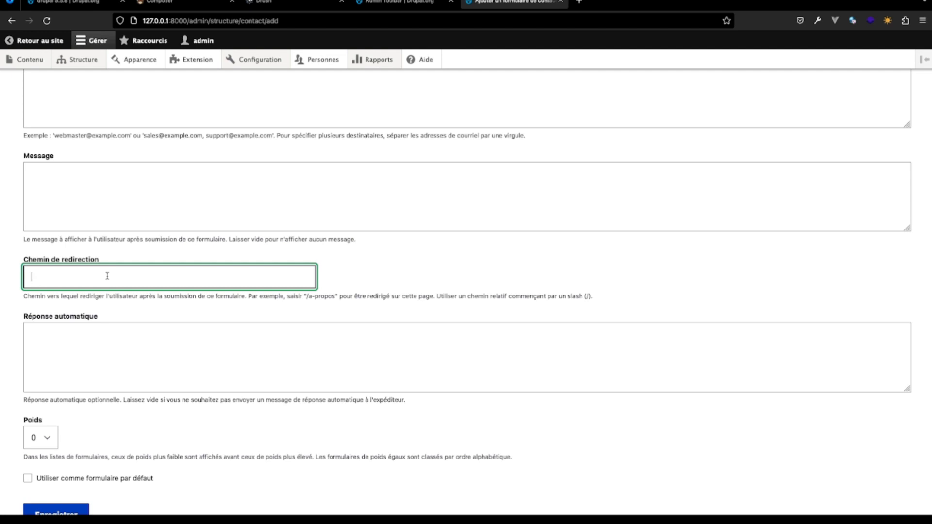
click(77, 353)
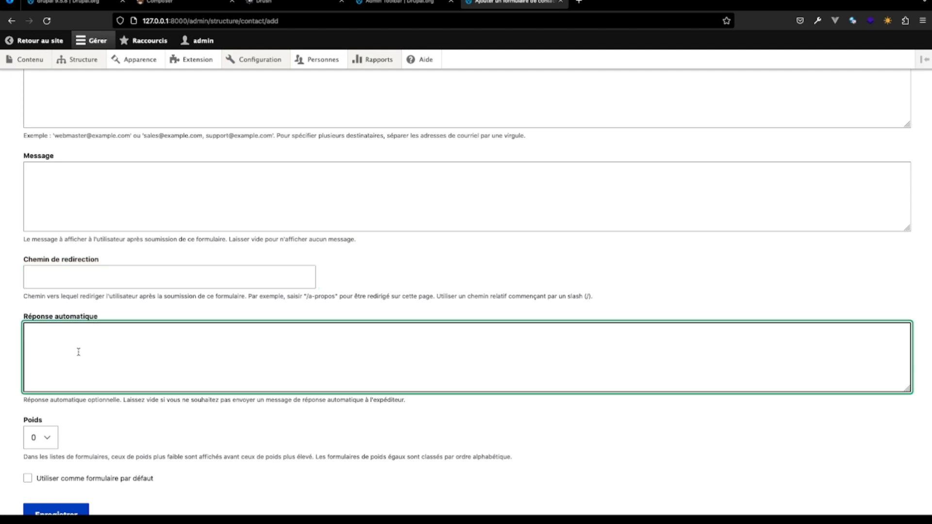
scroll(79, 353, down, 2)
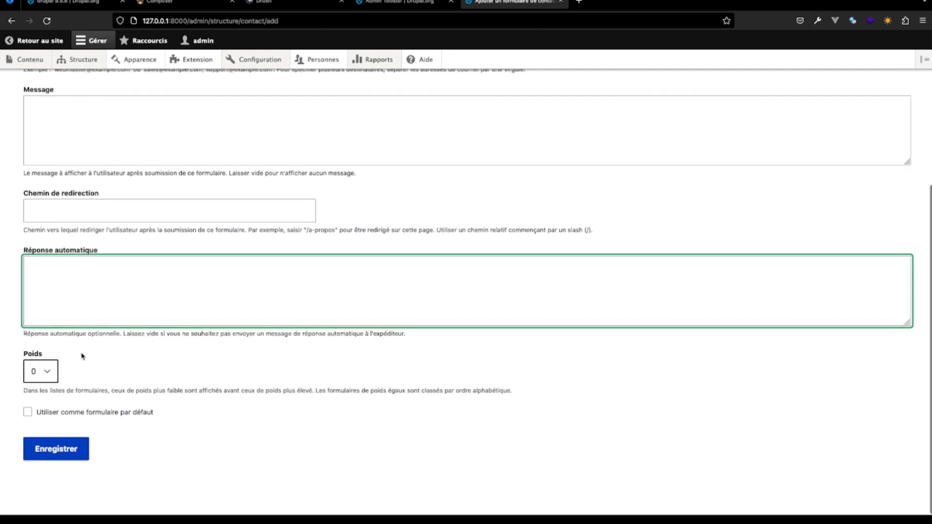
click(11, 21)
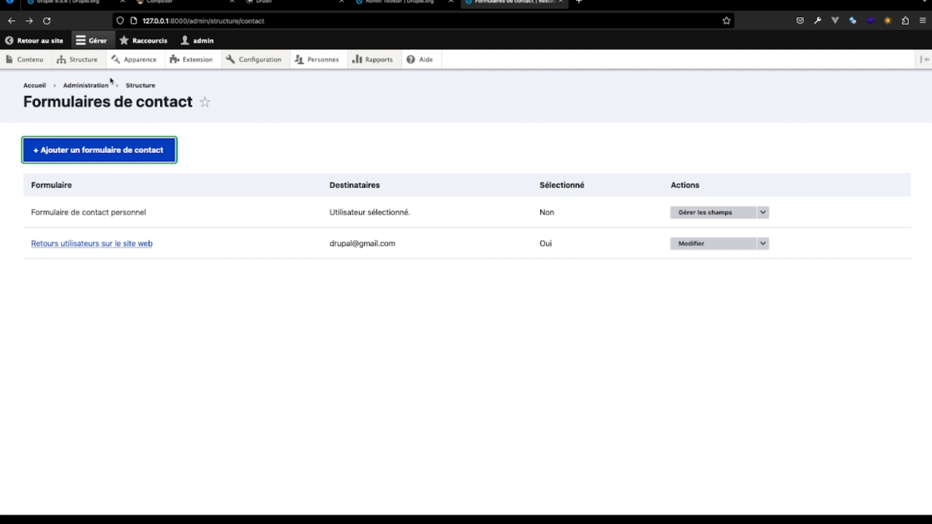
mouse_move(80, 59)
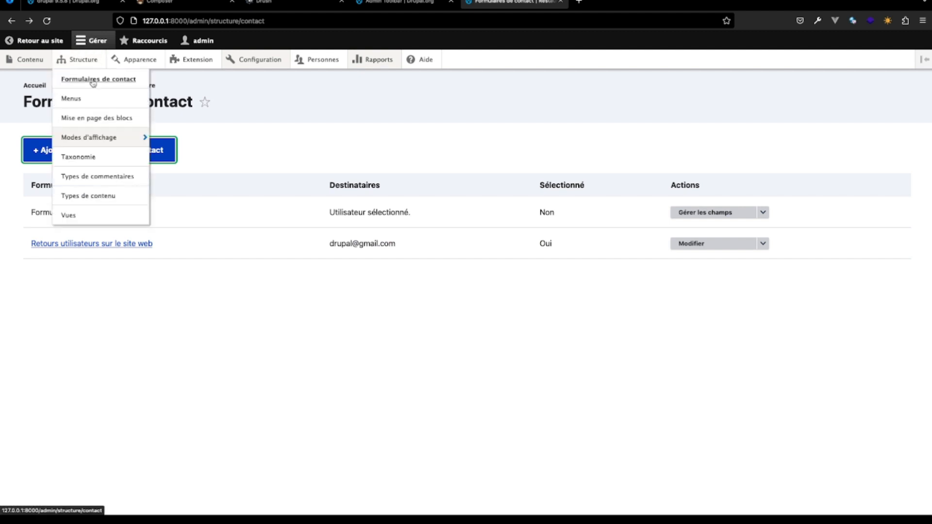
click(78, 103)
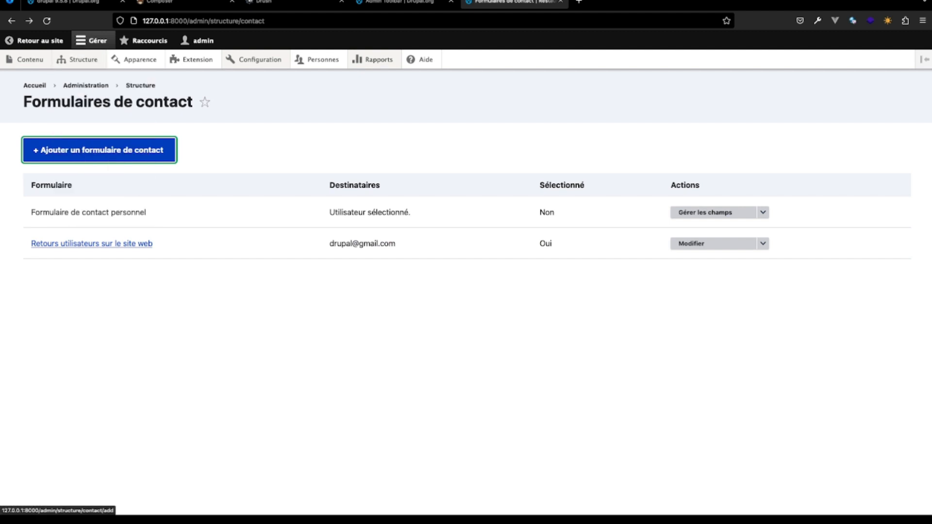
key(super+Tab)
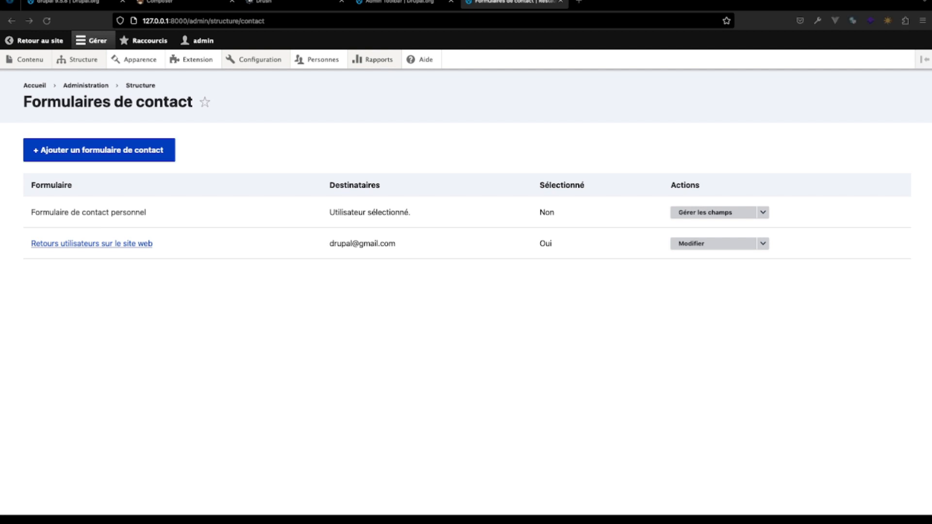
click(88, 3)
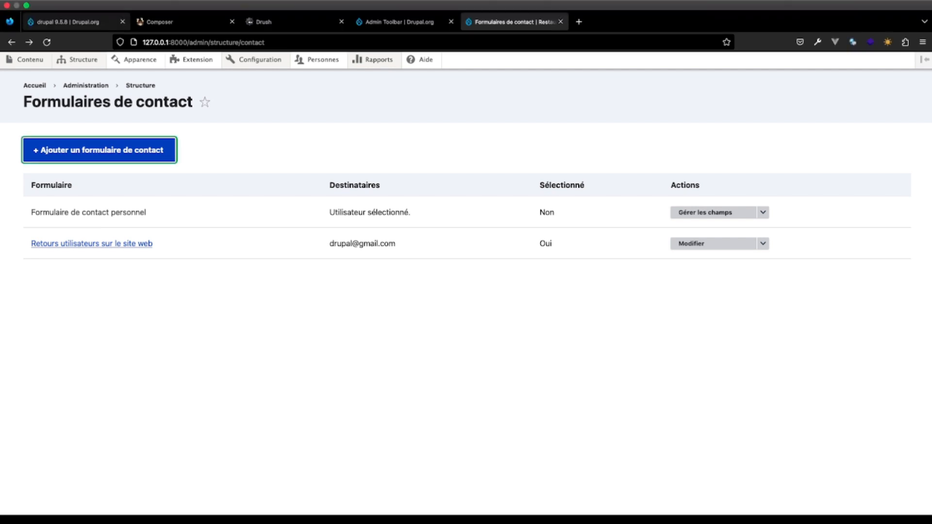
mouse_move(92, 58)
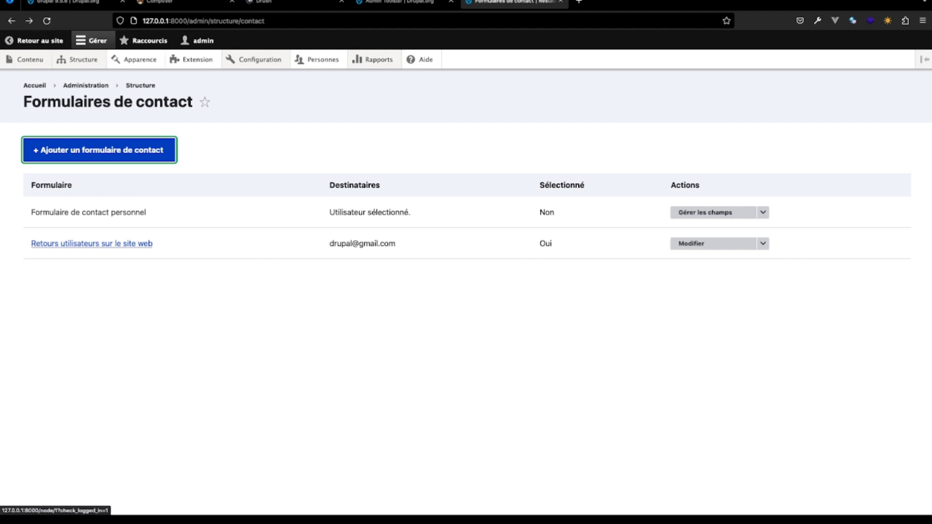
- Compare the structure's menus list with the site's navigation in a second browser tab, then open the Navigation principale menu for editing
click(34, 40)
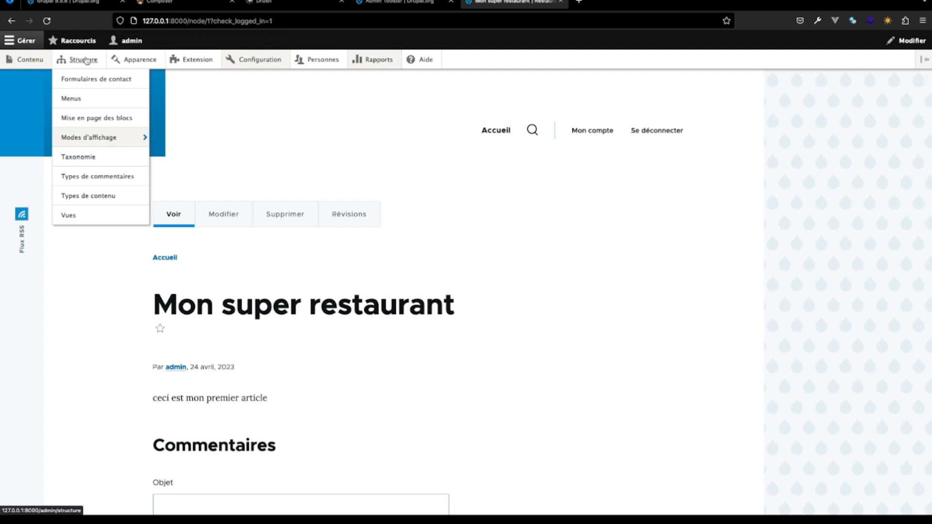
click(72, 99)
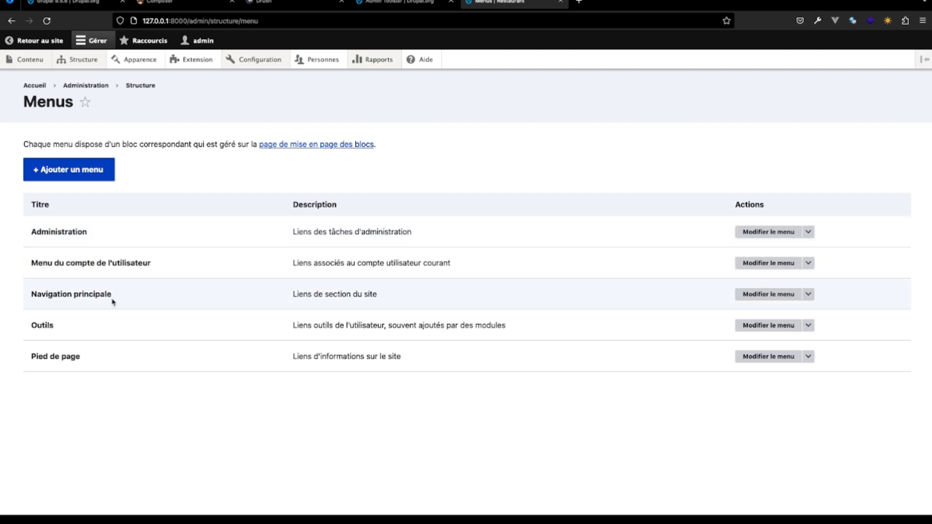
middle_click(49, 48)
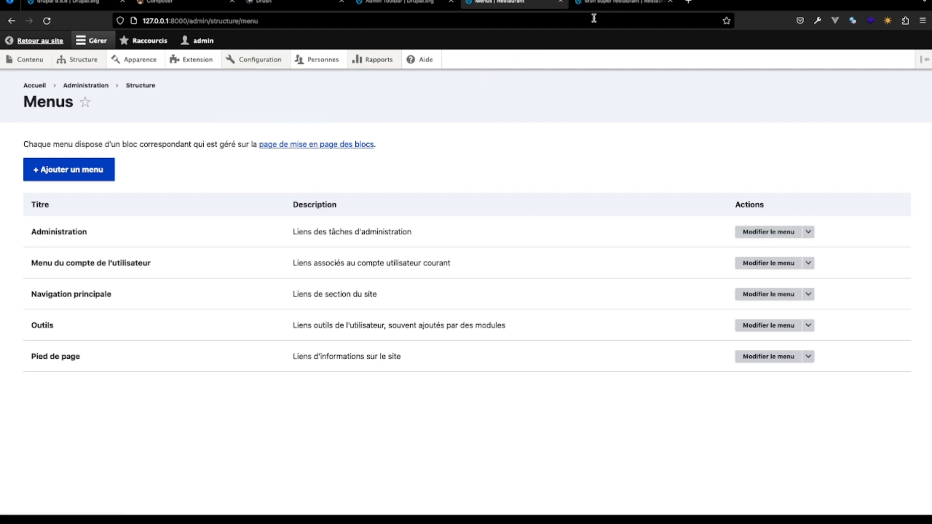
click(601, 6)
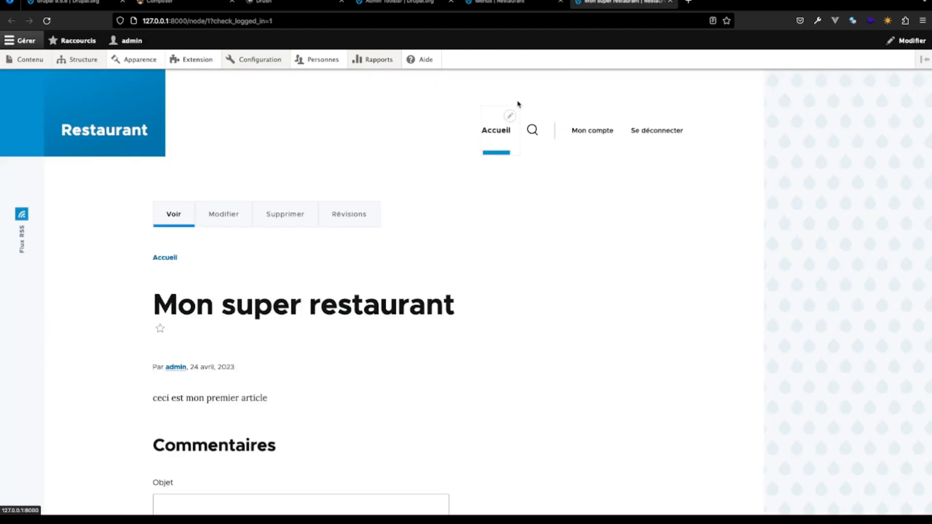
click(514, 3)
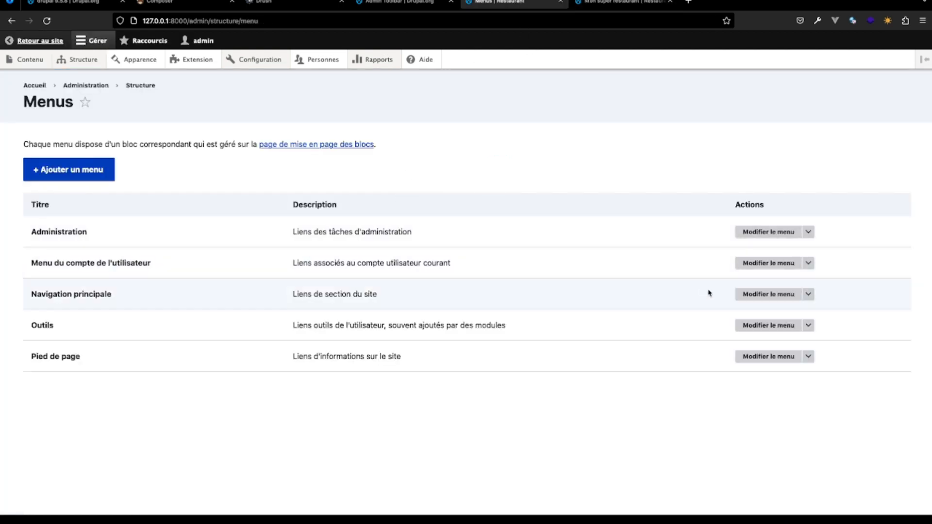
click(760, 297)
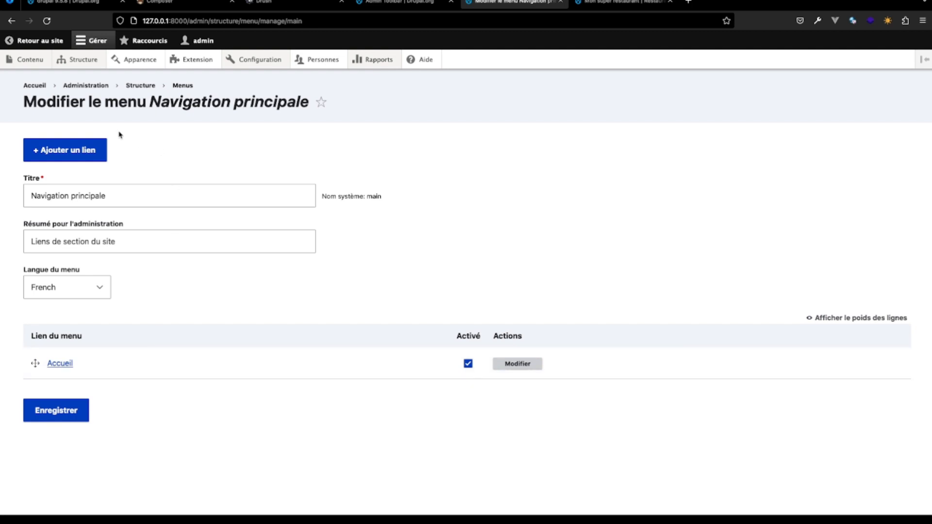
- Go to the block layout page, preview the Olivero theme's block regions, and exit the preview
mouse_move(84, 61)
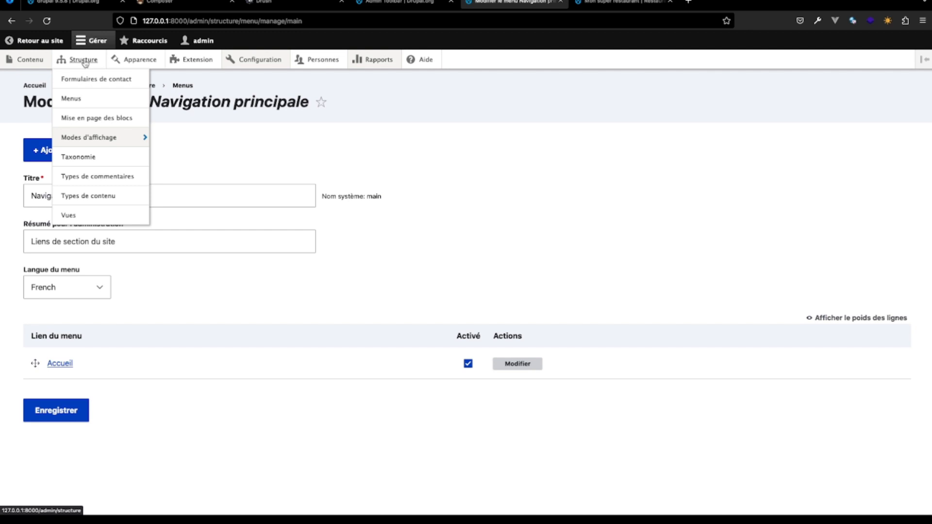
click(79, 117)
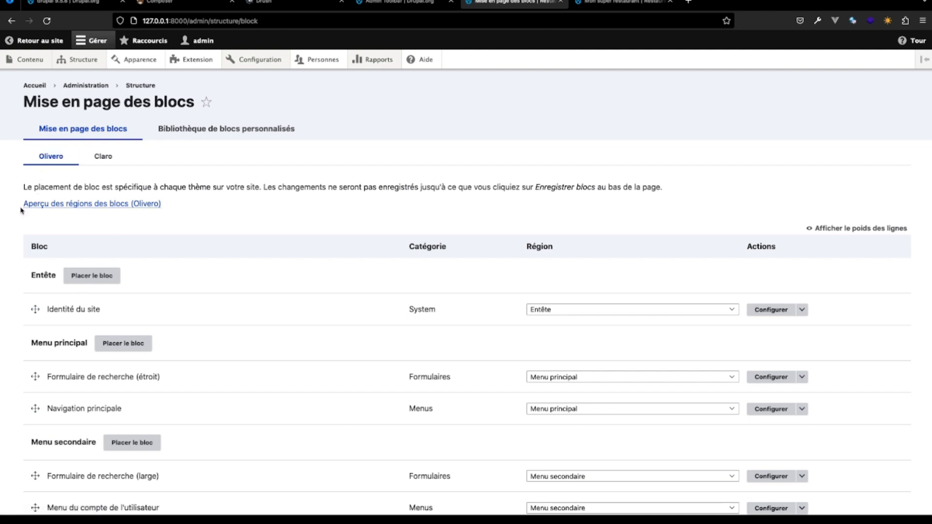
click(75, 207)
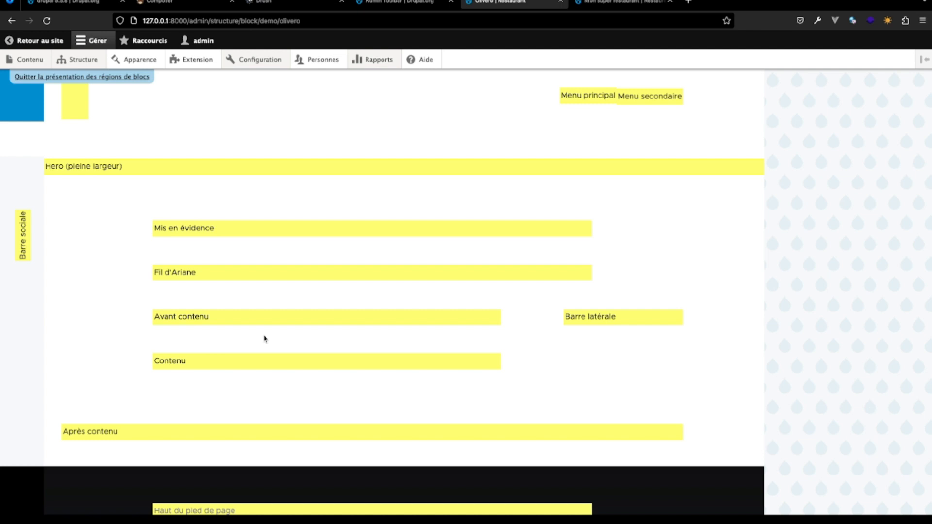
click(81, 77)
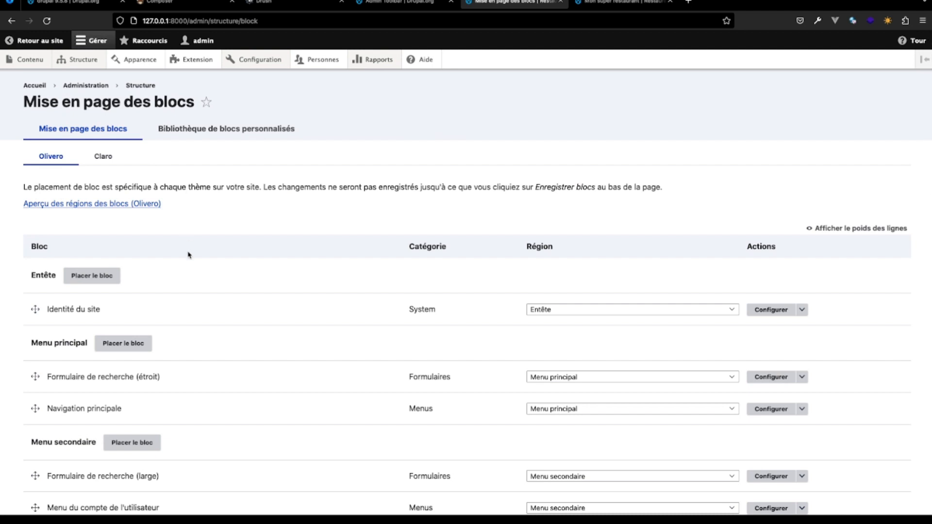
- Examine which blocks are placed in each Olivero region, from the header through the content and sidebar regions
scroll(189, 255, down, 5)
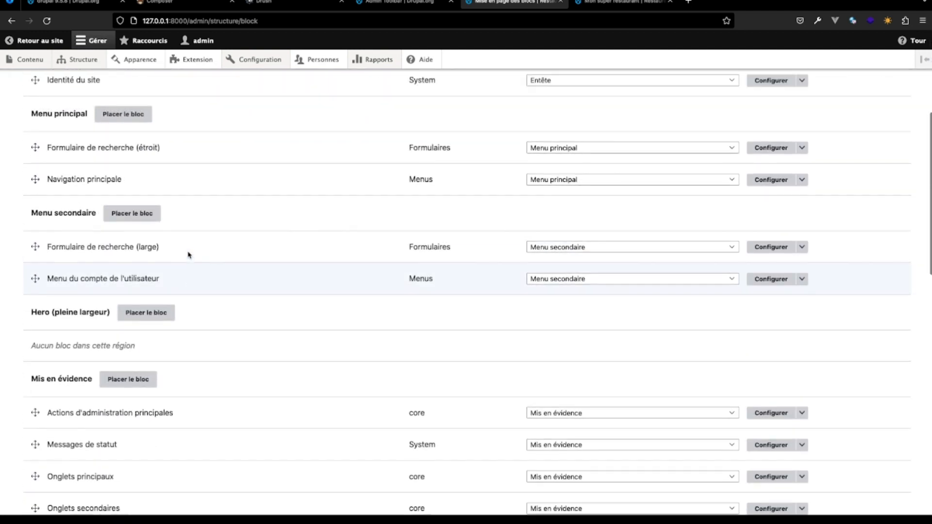
scroll(189, 255, up, 2)
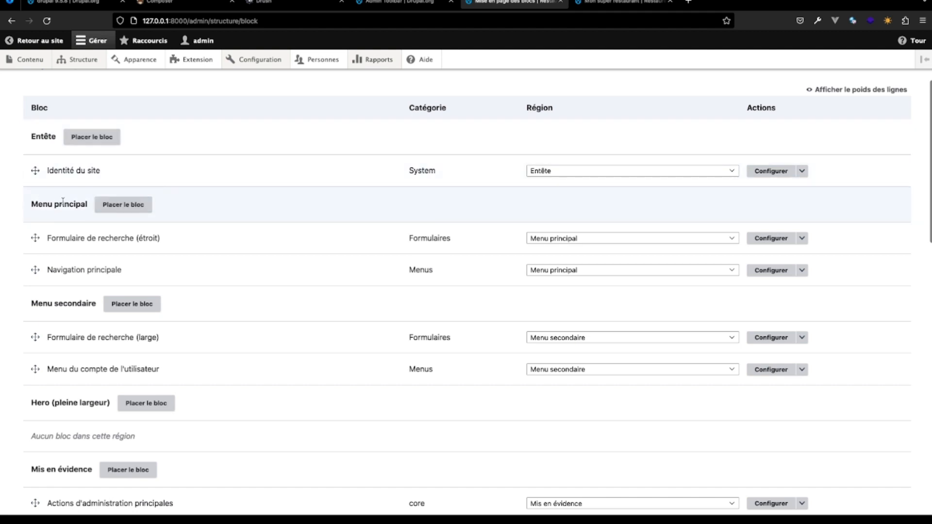
scroll(73, 340, down, 10)
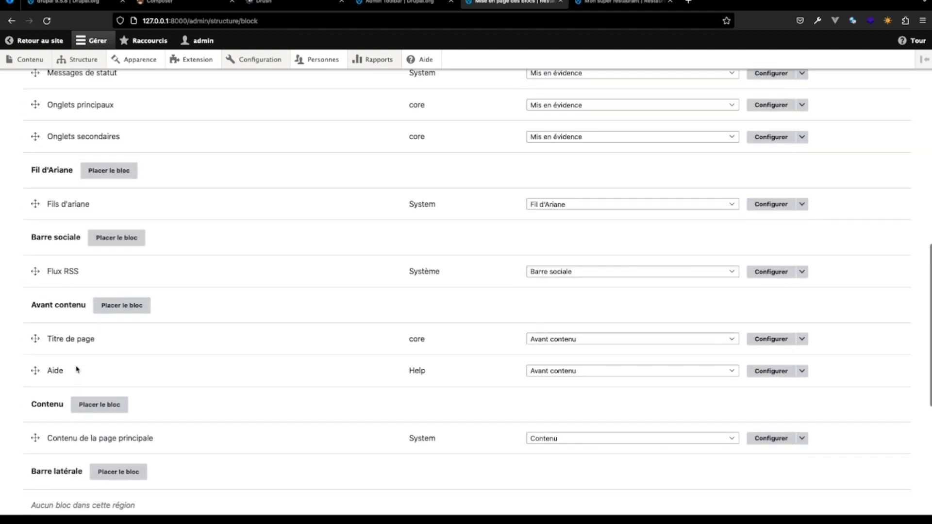
scroll(77, 370, down, 3)
scroll(66, 369, up, 10)
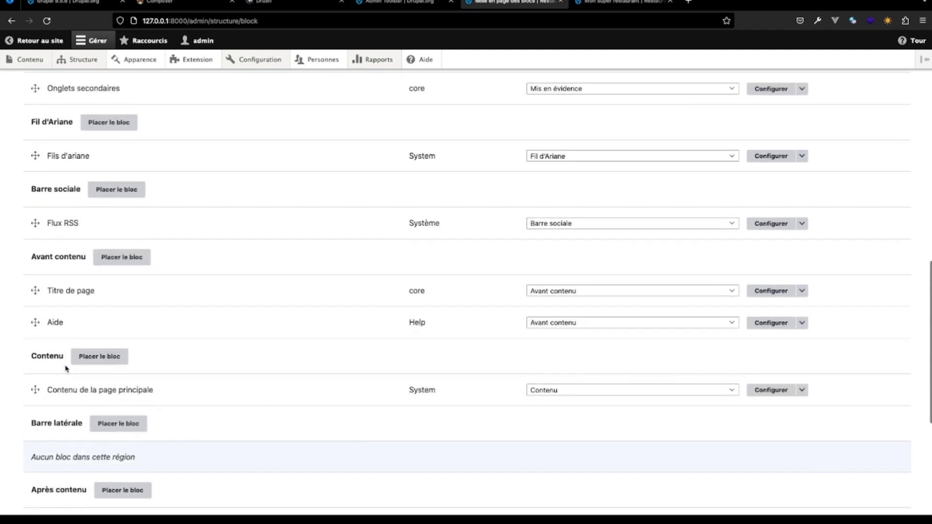
scroll(66, 369, up, 5)
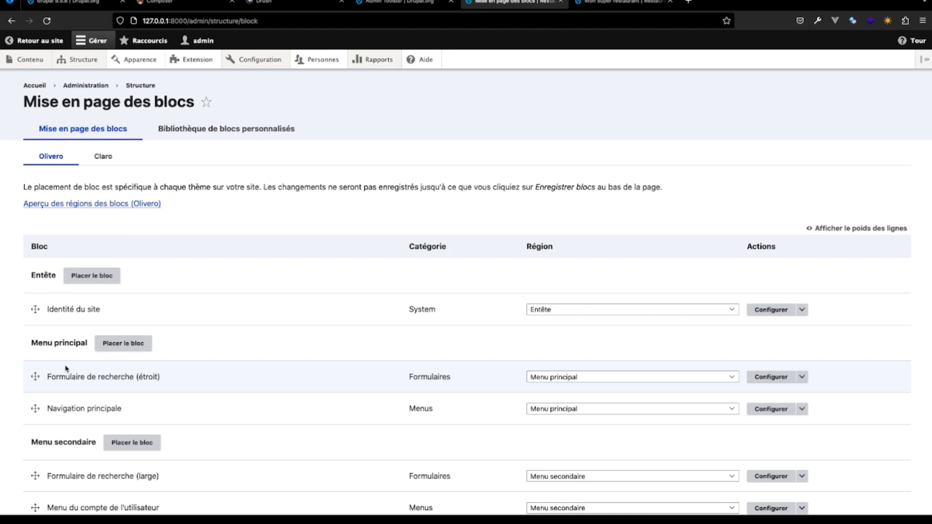
- Go to the site structure's taxonomy page and look over its vocabularies
mouse_move(99, 62)
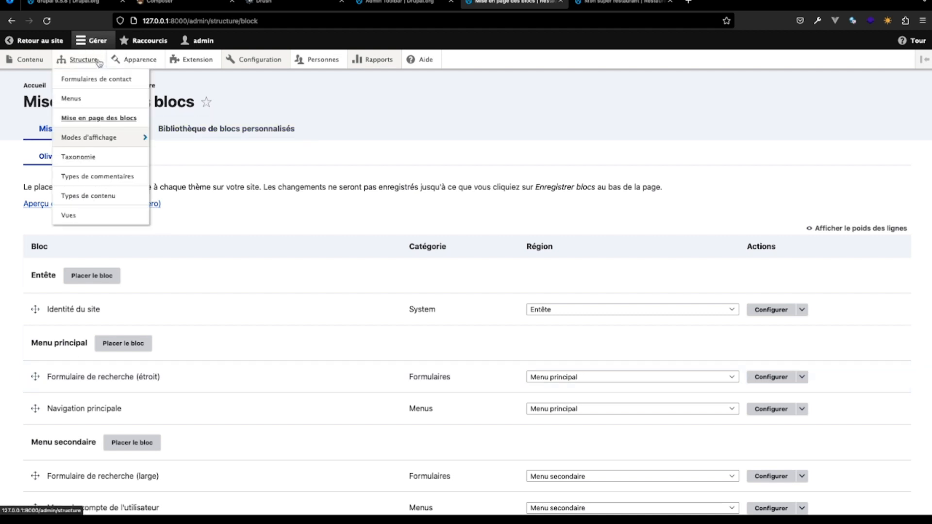
mouse_move(93, 142)
click(89, 158)
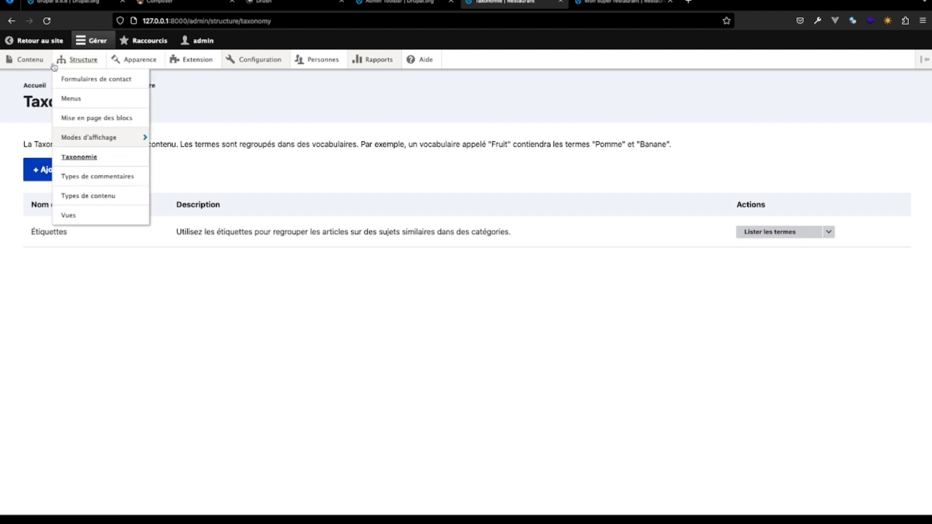
mouse_move(33, 61)
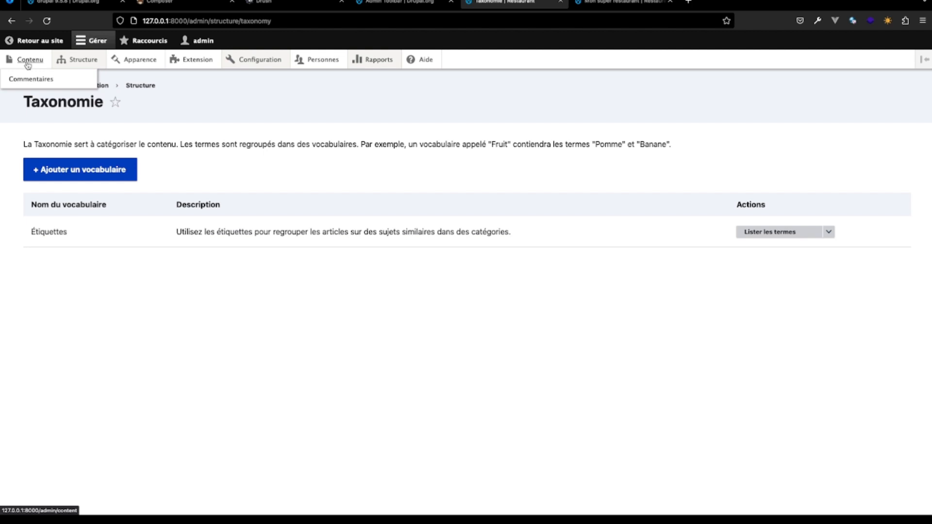
mouse_move(75, 62)
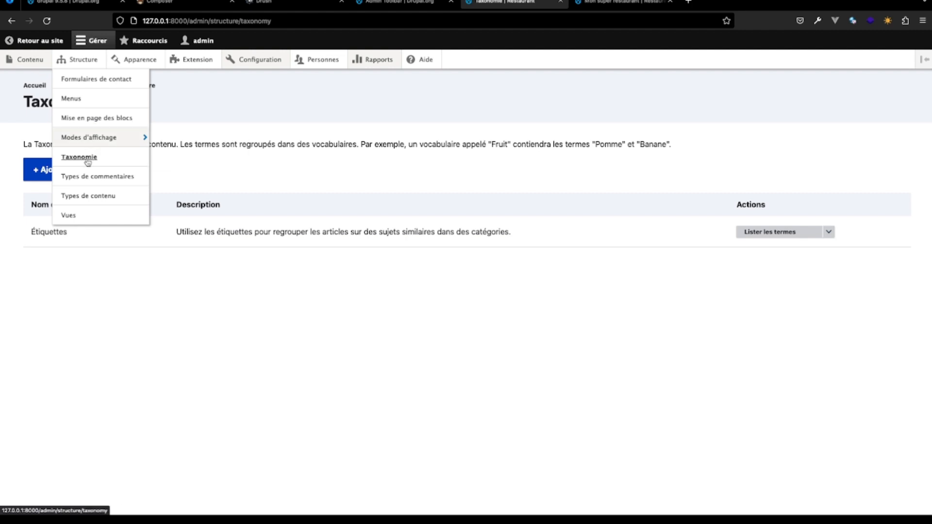
mouse_move(68, 137)
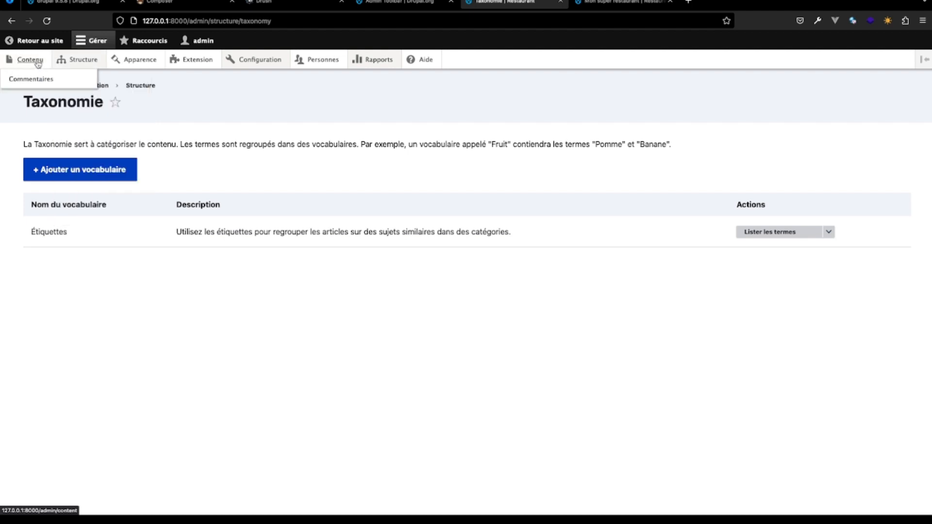
- Return to the Mon super restaurant article and examine the subject and comment fields of its comment form
click(637, 4)
scroll(435, 322, down, 5)
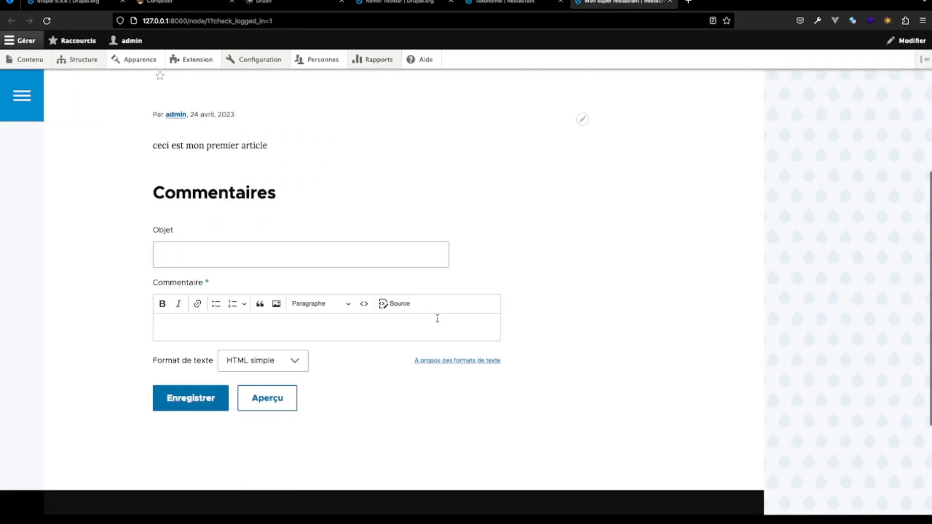
scroll(339, 262, up, 2)
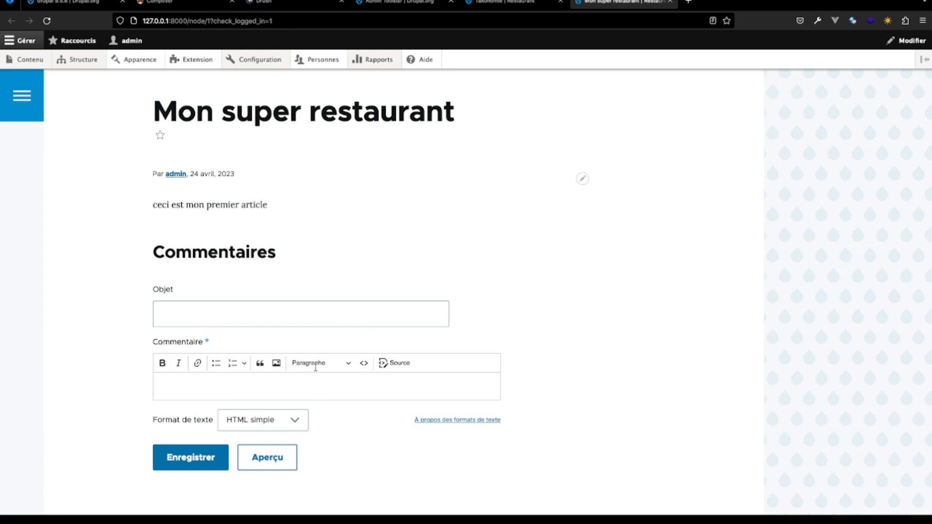
click(212, 313)
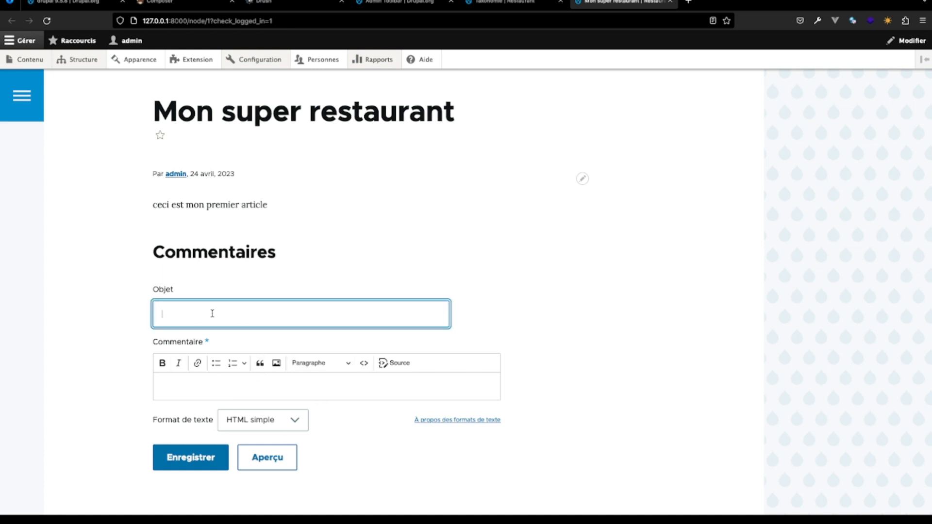
click(200, 383)
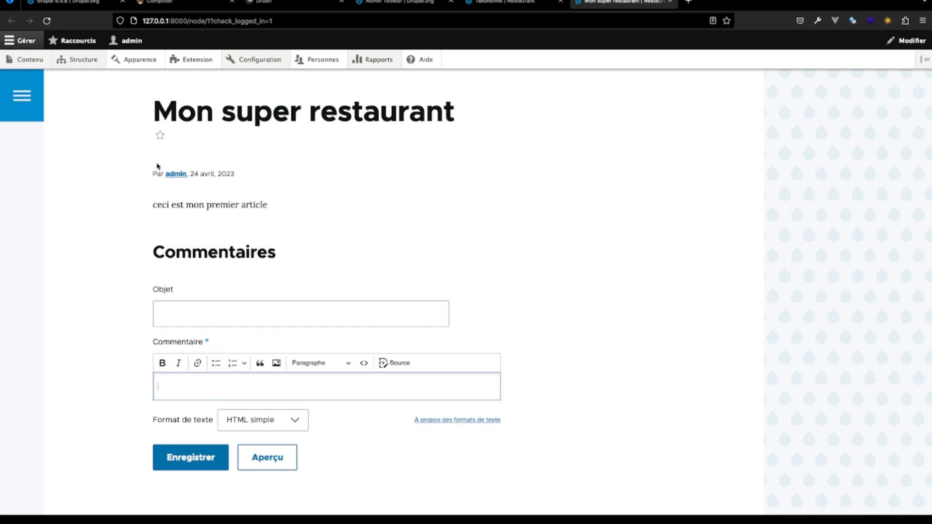
mouse_move(38, 65)
click(263, 393)
click(433, 394)
- Go to the comment types list and open the field management page of the default comment type
mouse_move(87, 60)
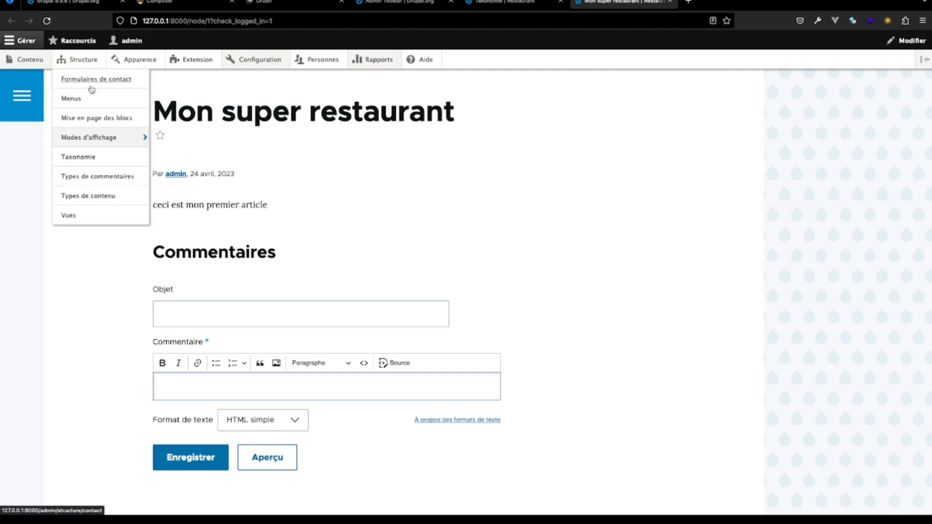
click(101, 177)
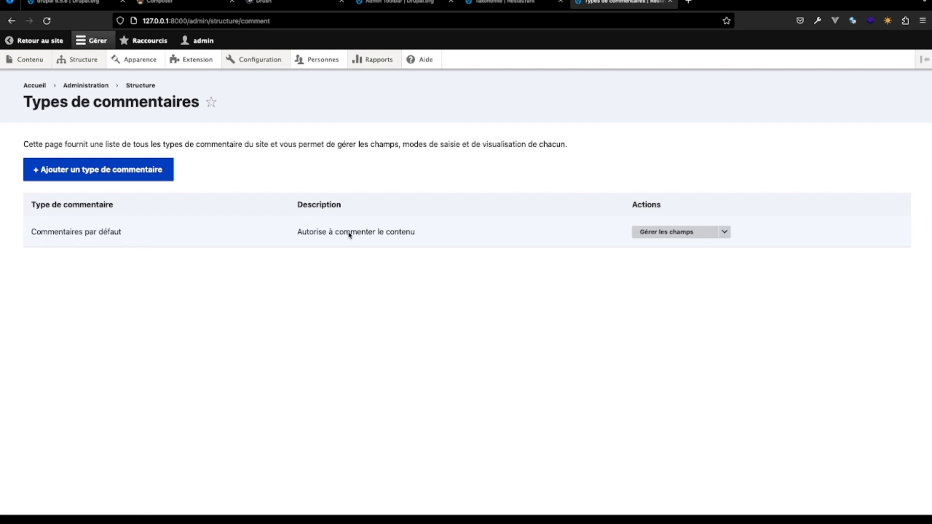
click(679, 235)
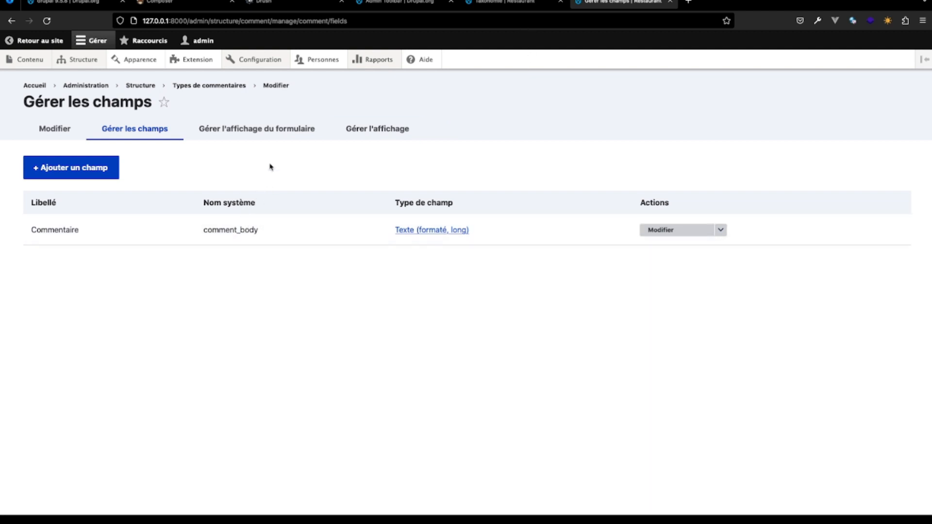
- Check the article's comment form in a new browser tab, then return to the comment type's field management page
click(43, 42)
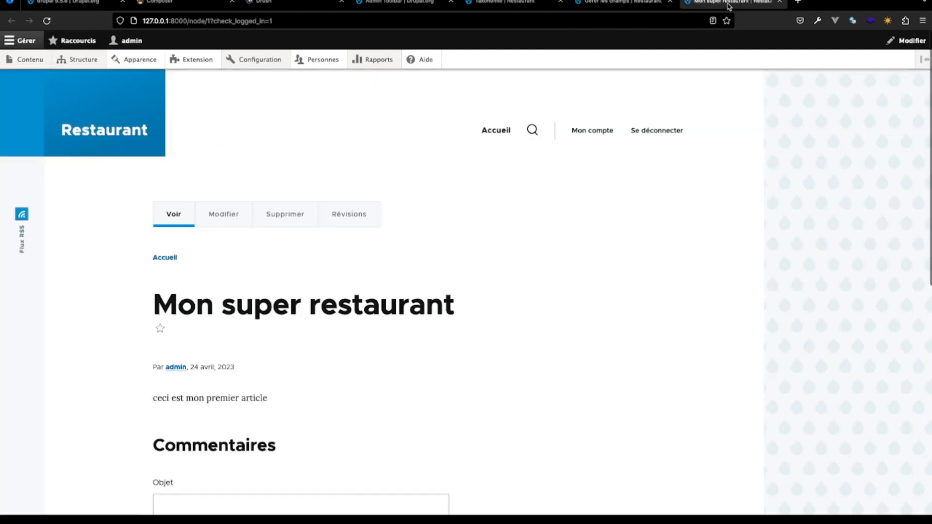
scroll(379, 238, down, 3)
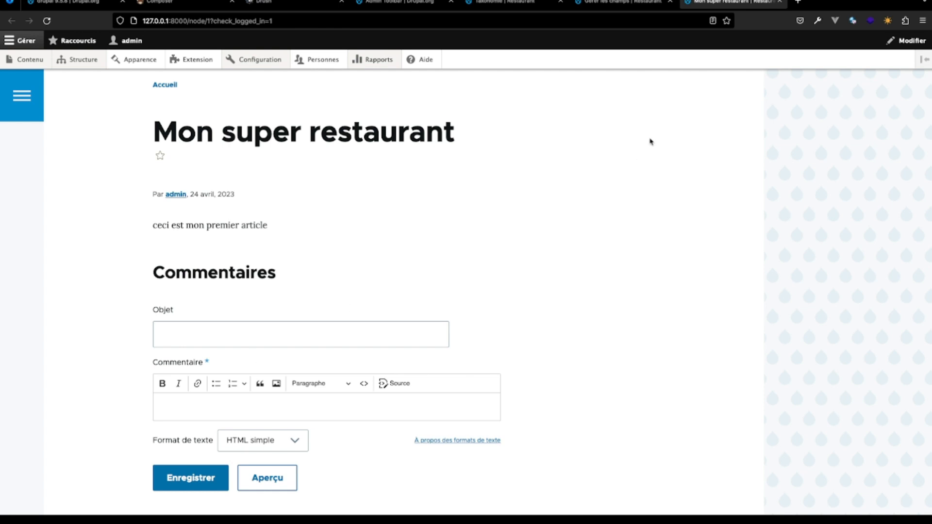
click(639, 4)
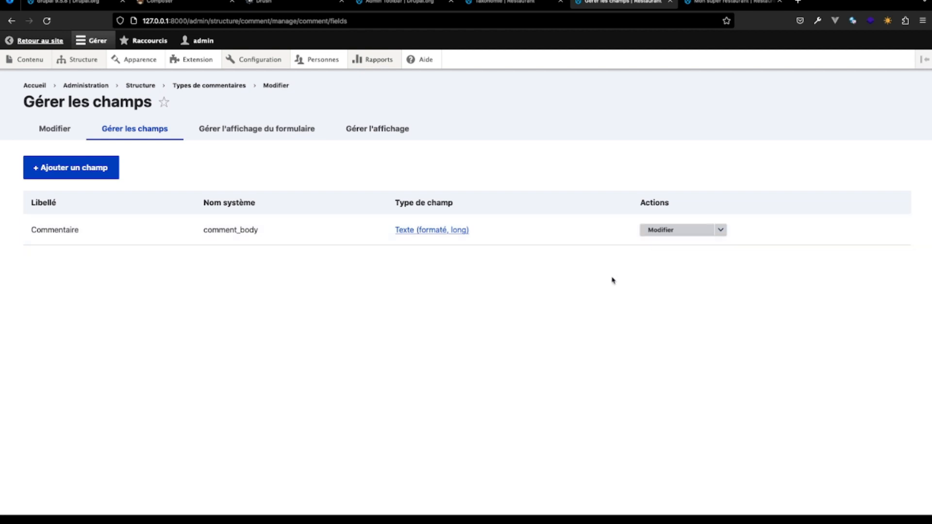
- Add a new Liste (entier) field labelled Note to the default comment type and continue to its settings
click(102, 173)
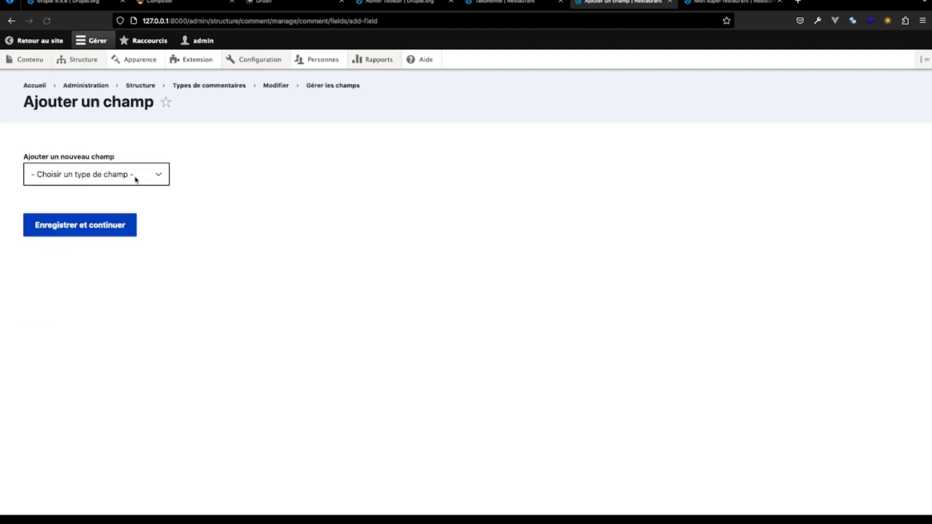
click(163, 183)
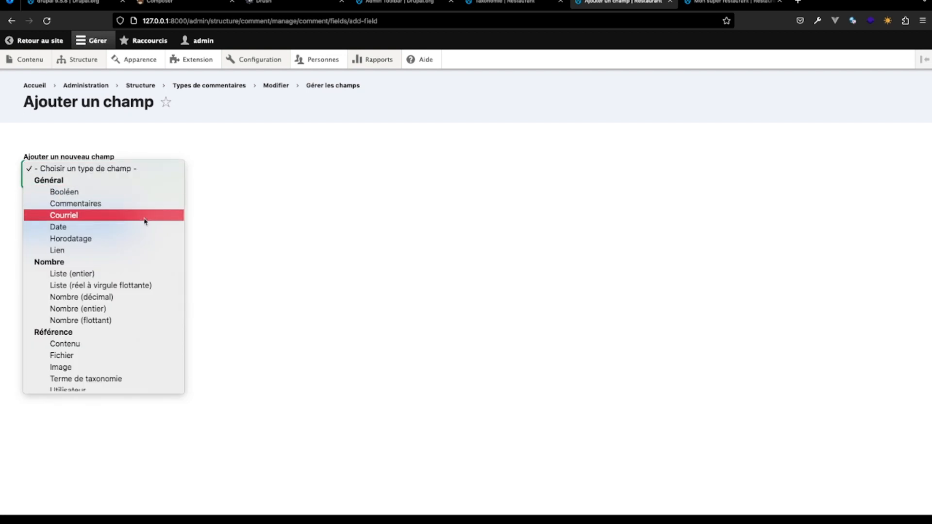
scroll(119, 343, down, 3)
scroll(119, 343, up, 3)
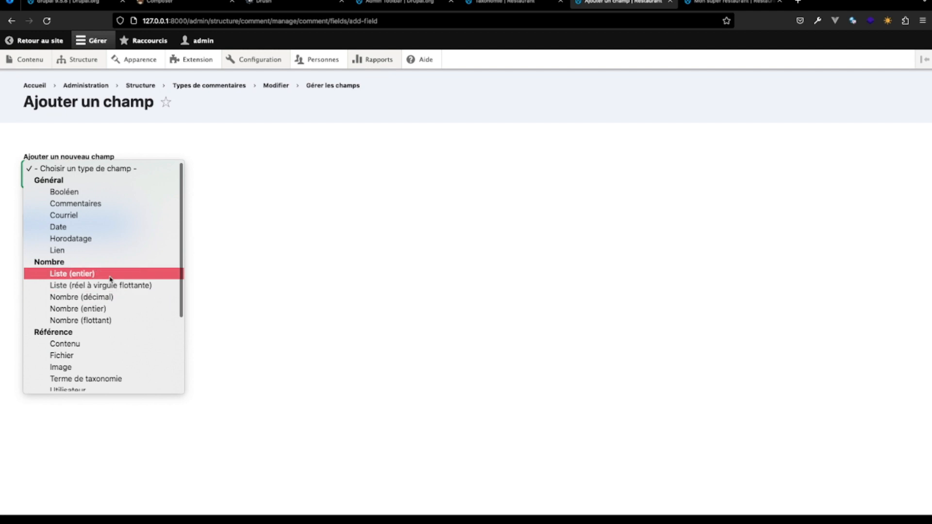
scroll(112, 332, down, 3)
scroll(113, 334, up, 3)
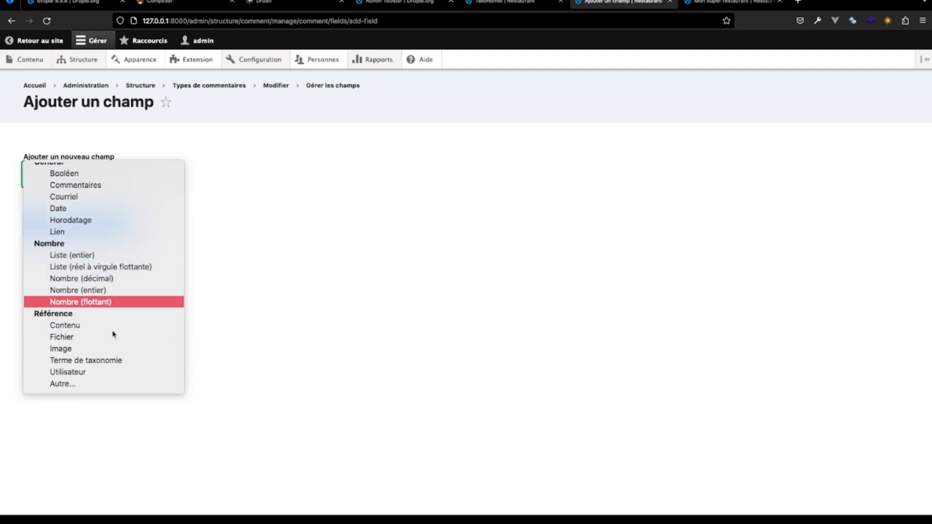
click(136, 257)
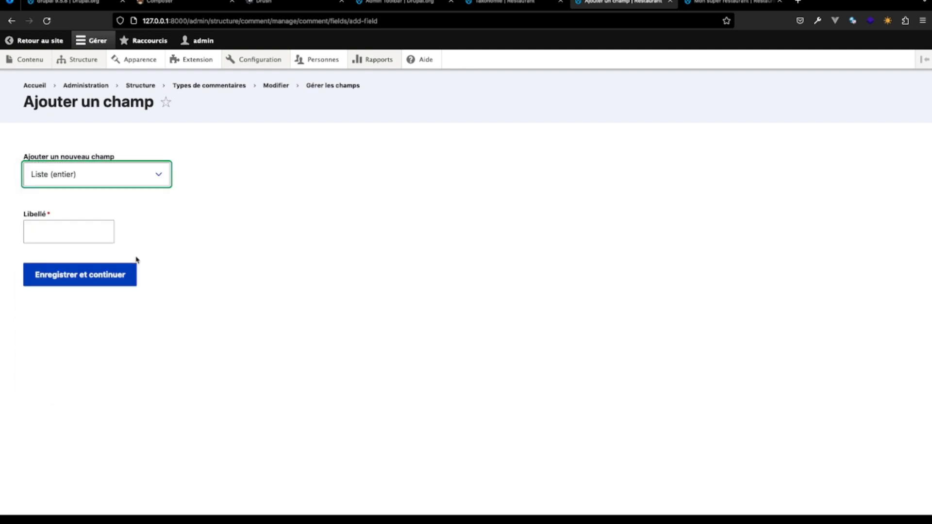
click(72, 225)
text(N)
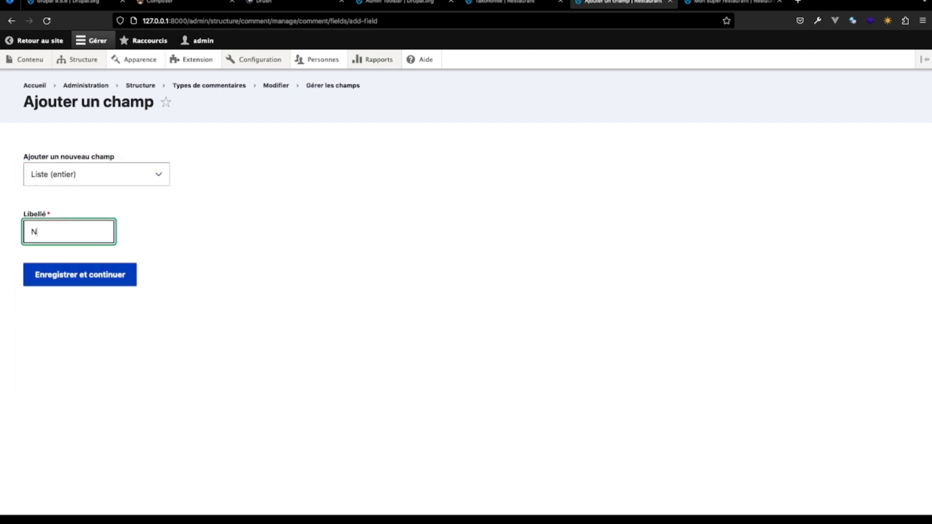
text(ote)
click(58, 270)
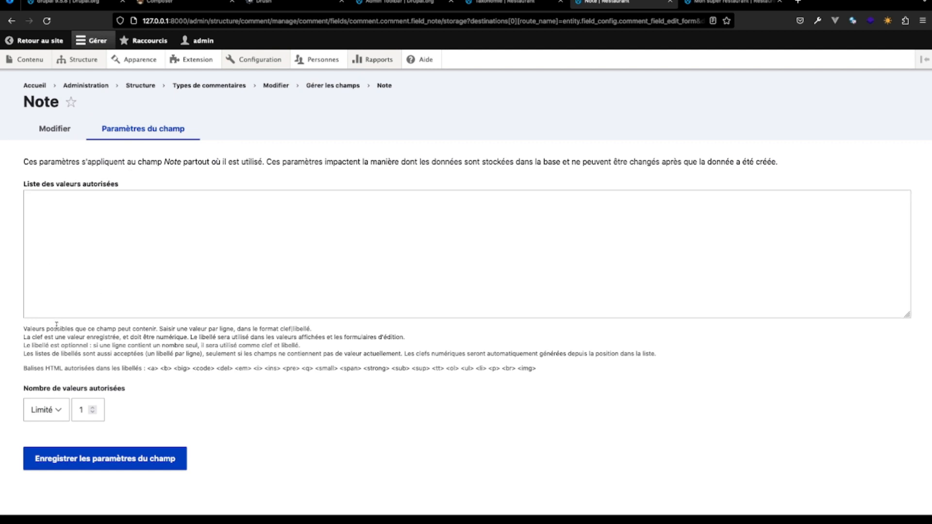
- Set the Note field's allowed values to 1, 2, 3, 4 and 5, one per line, and save the field settings
drag(22, 332, 346, 368)
click(353, 364)
drag(24, 329, 212, 333)
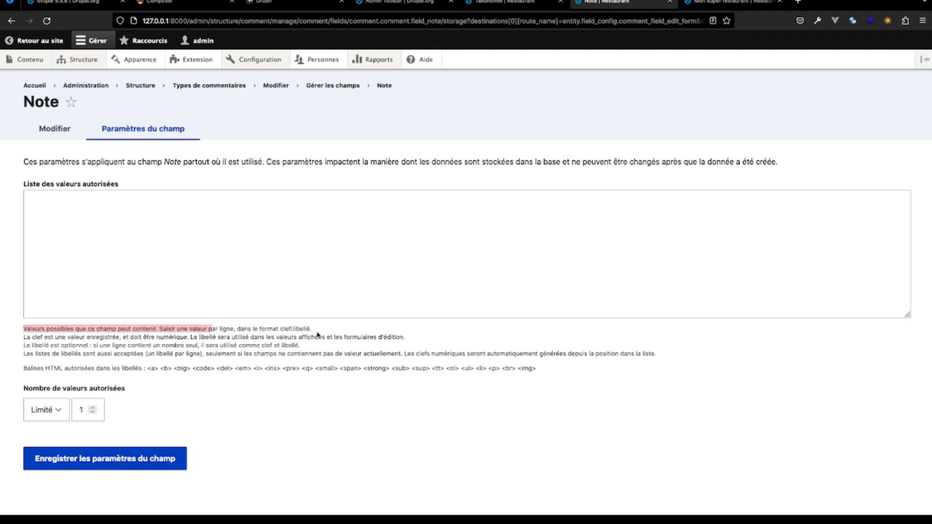
click(152, 207)
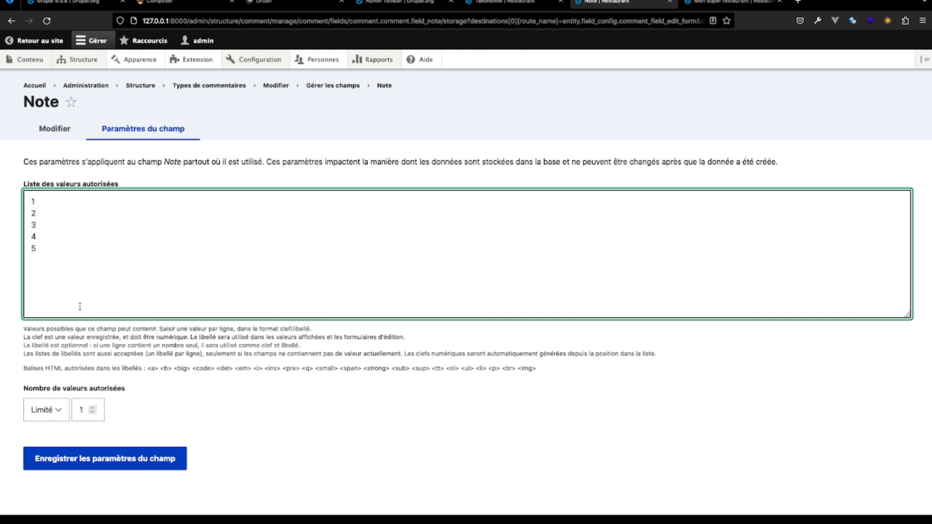
click(123, 467)
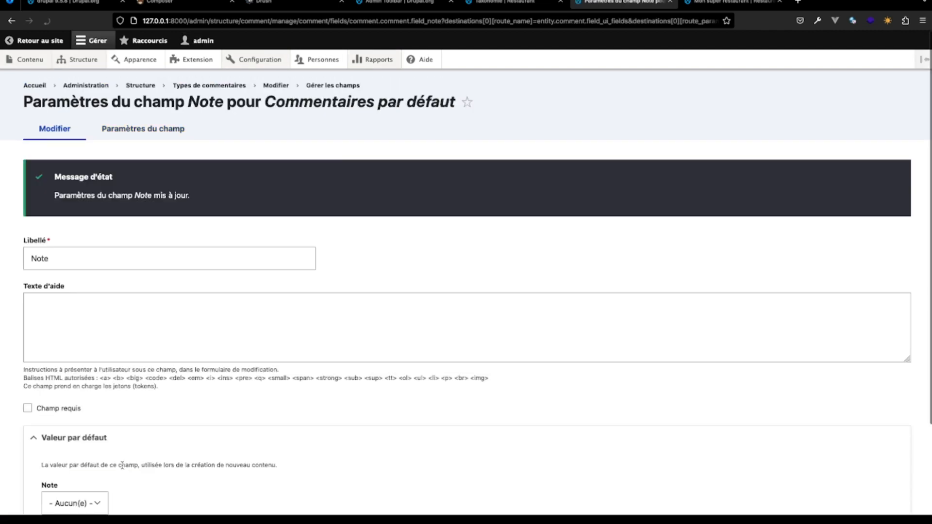
- Make the Note field required and save its configuration
scroll(41, 321, down, 2)
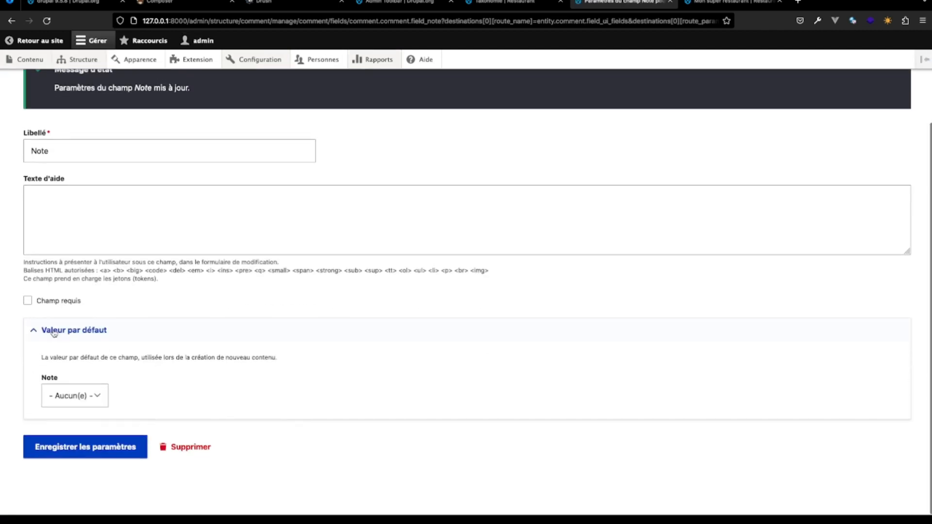
click(28, 303)
click(90, 451)
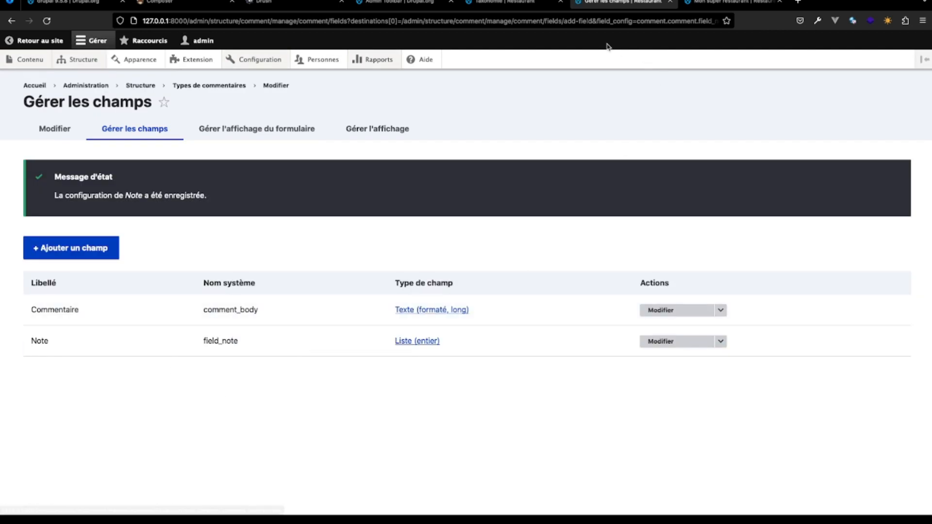
- Reload the Mon super restaurant article and try the values 2 and 5 in the comment form's Note field
click(699, 3)
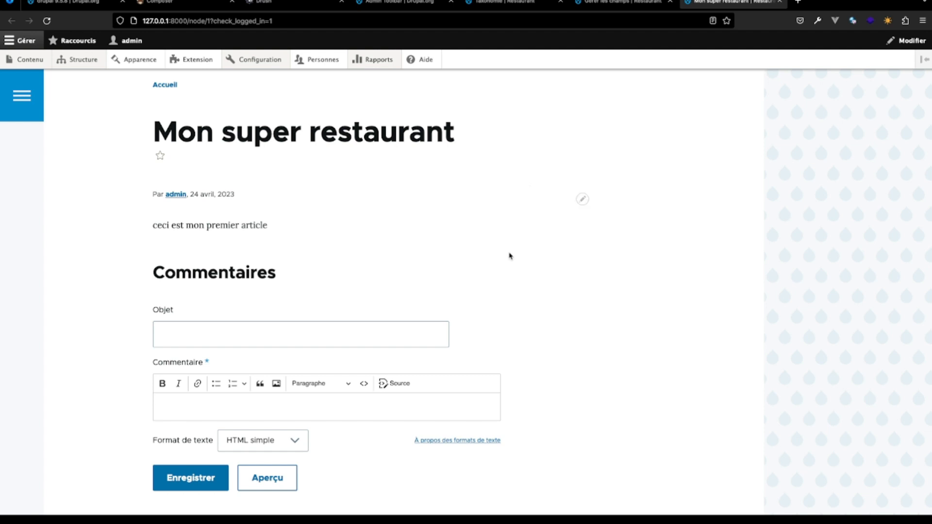
key(ctrl+r)
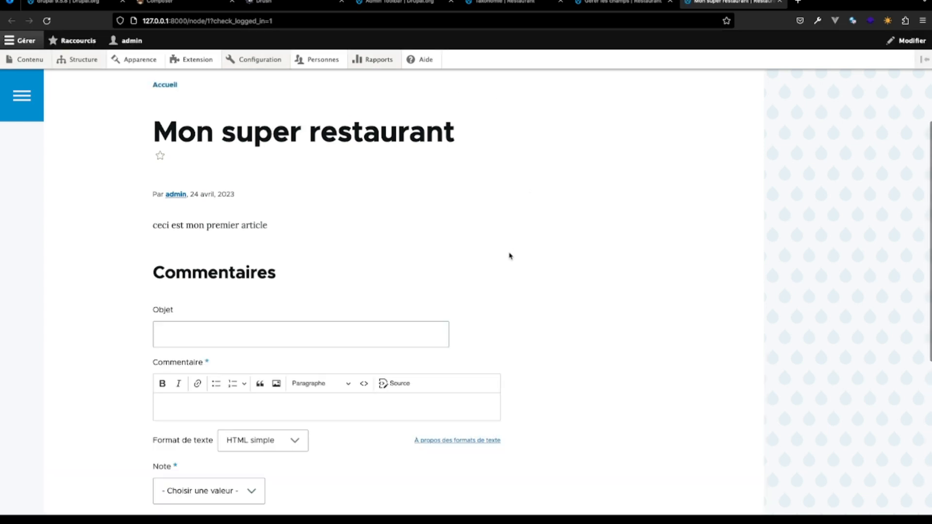
scroll(509, 256, down, 3)
scroll(509, 256, down, 1)
click(252, 334)
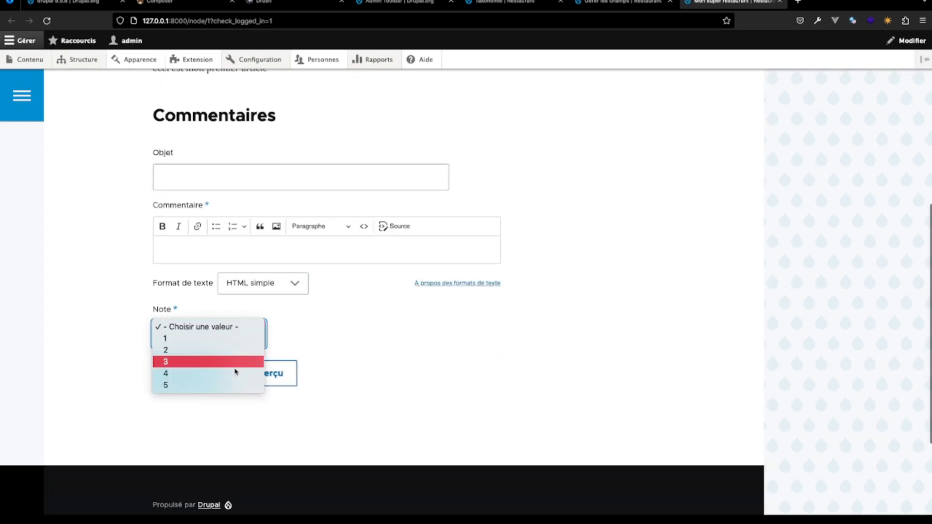
click(210, 350)
click(247, 346)
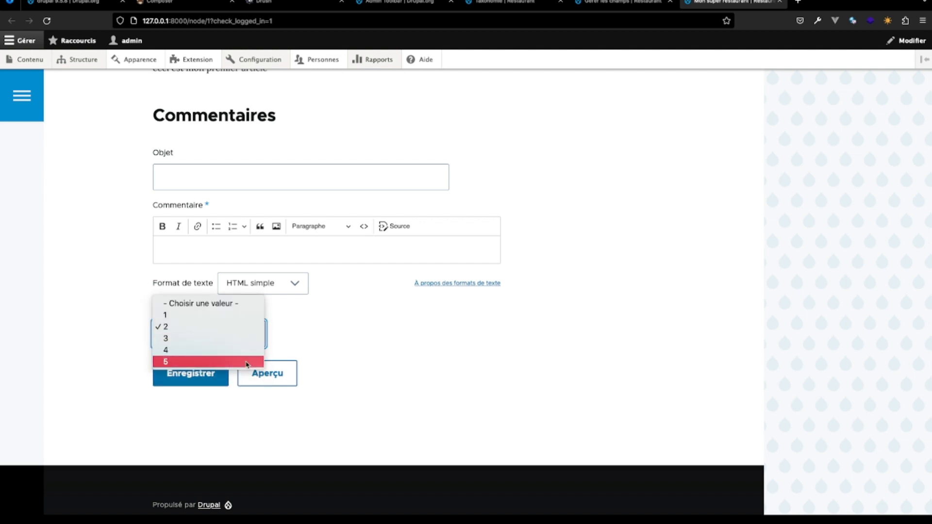
click(243, 362)
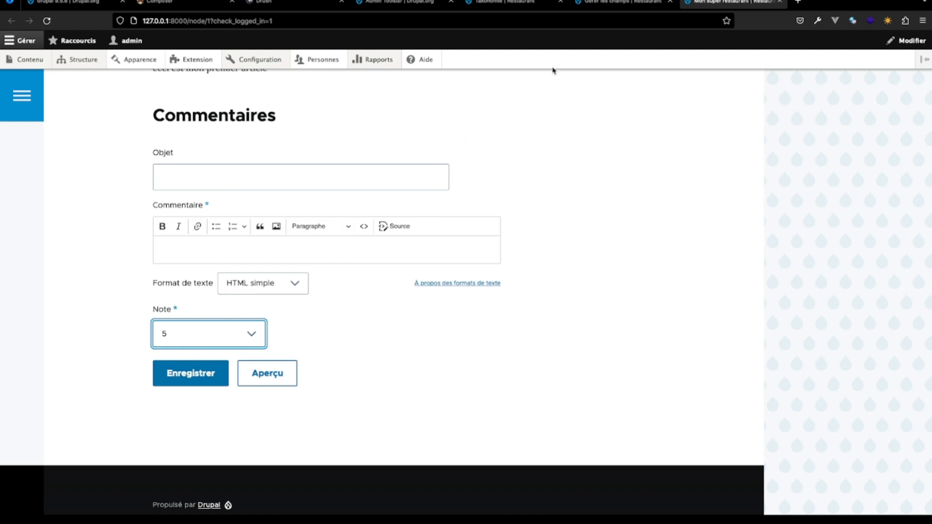
- Return to the comment types list, then go to the site structure's content types page
click(623, 4)
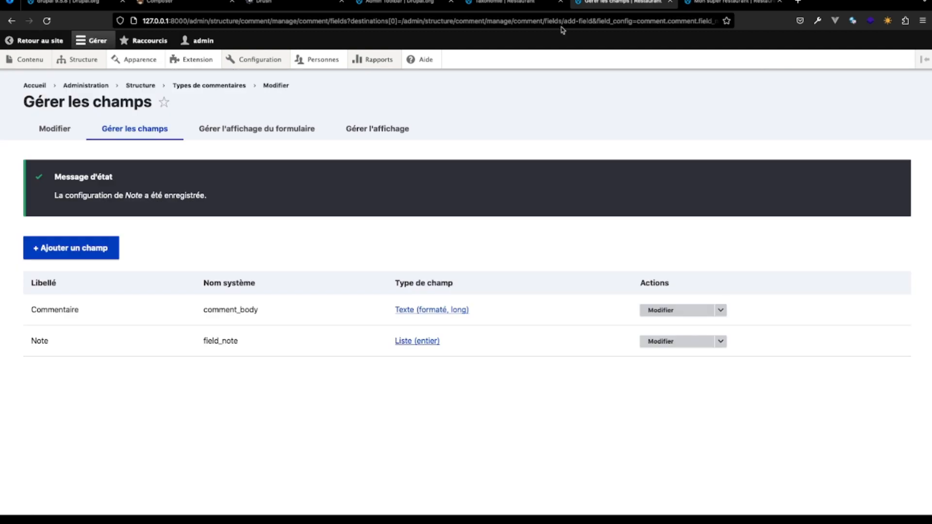
click(230, 86)
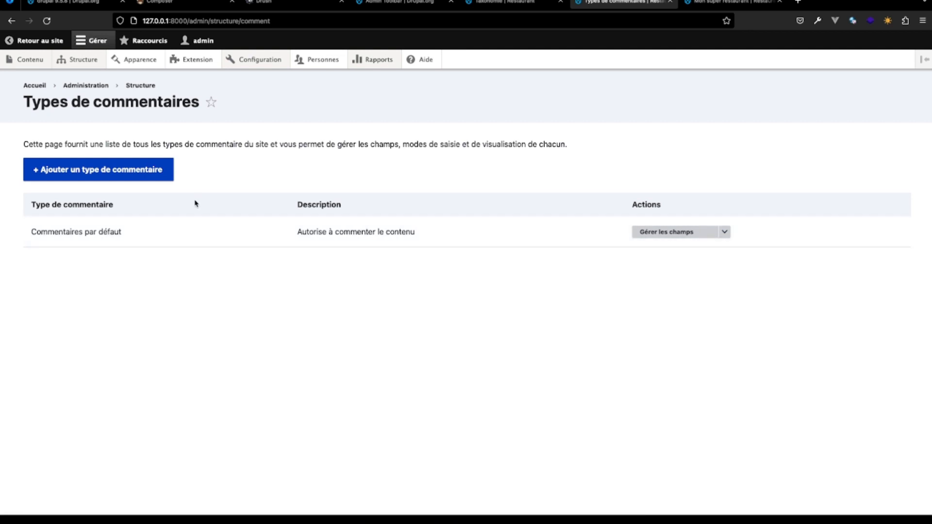
mouse_move(84, 60)
mouse_move(87, 146)
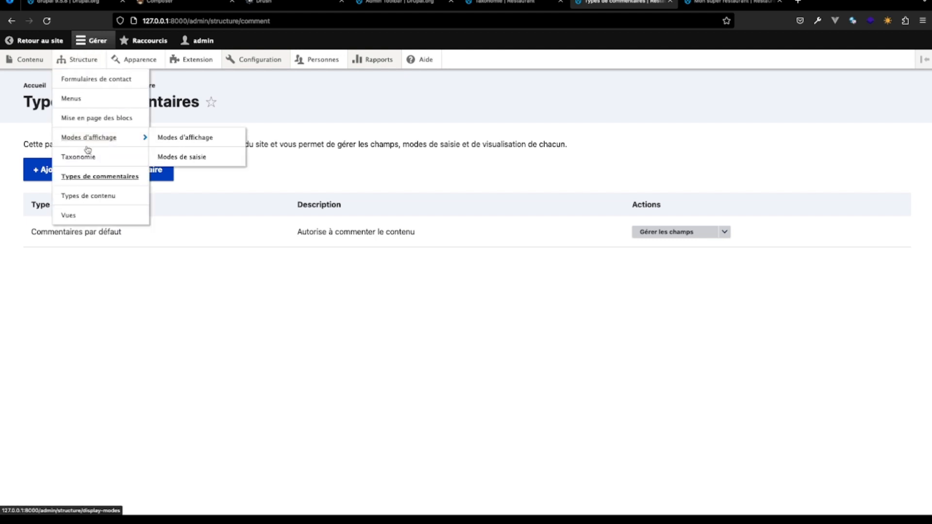
click(97, 196)
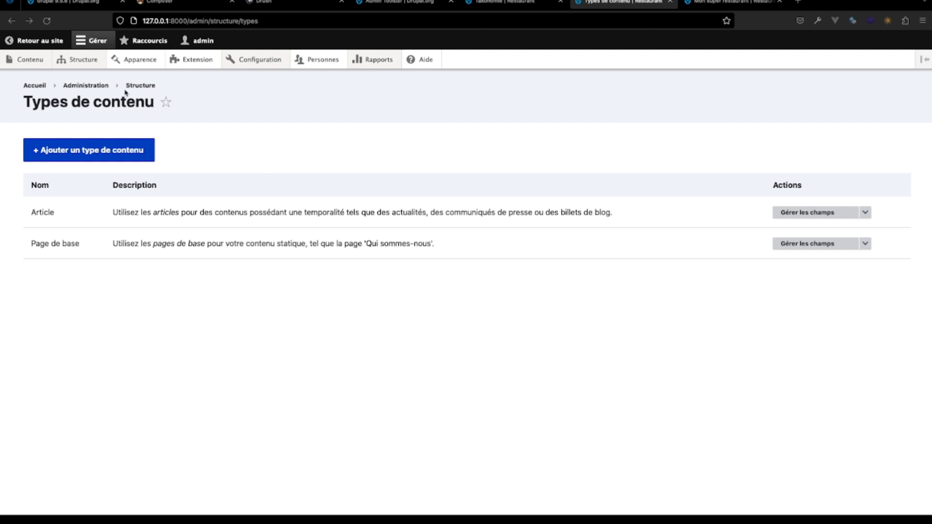
mouse_move(83, 60)
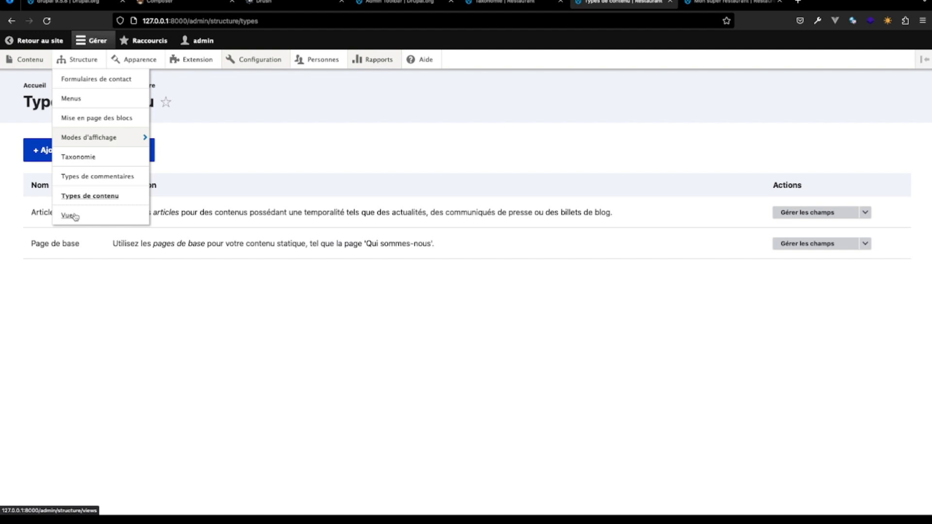
mouse_move(37, 62)
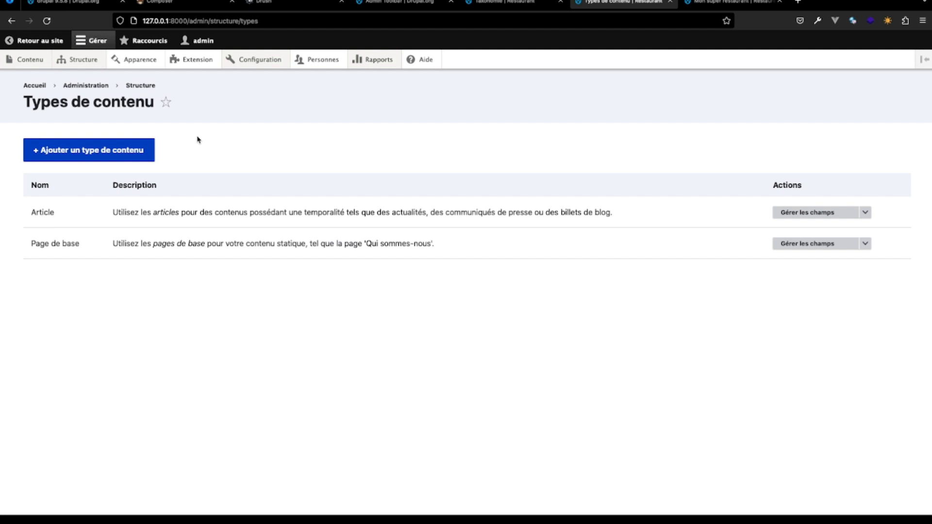
- Start a new content type and name it Astuce du chef
click(131, 152)
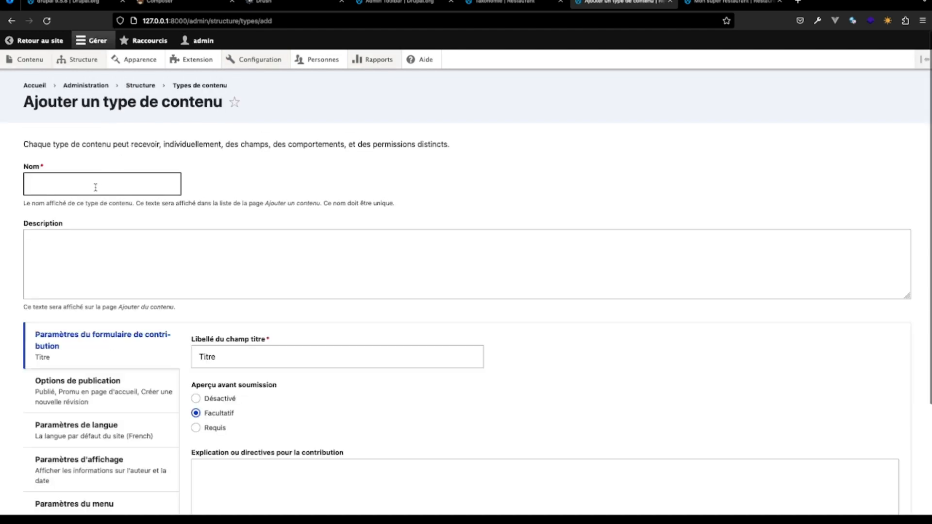
click(95, 188)
text(Astr)
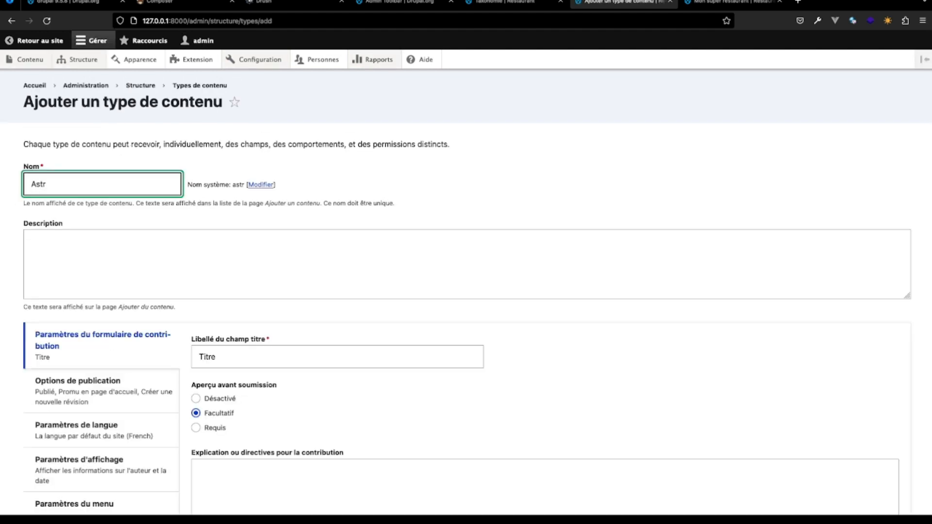
key(BackSpace)
text(uce)
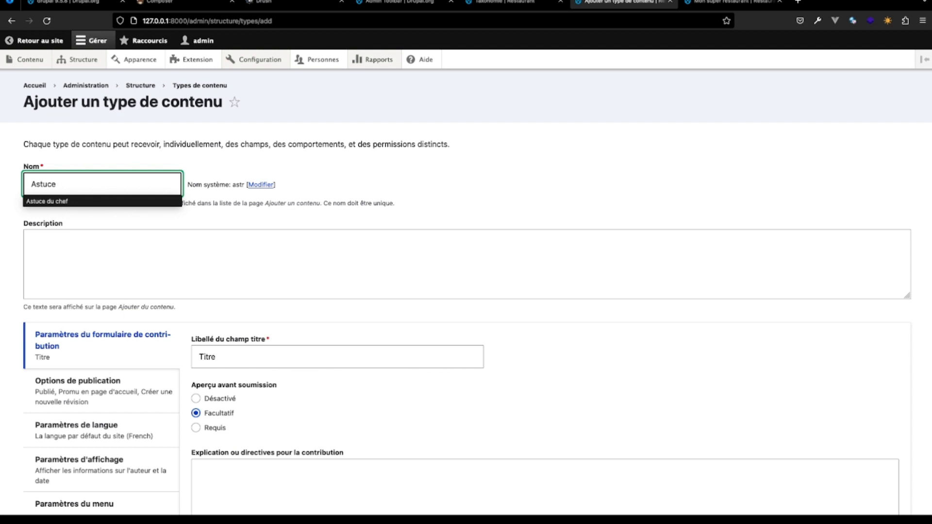
click(80, 202)
- Enter the description "ceci est notre description pour l'astuce du chef" and save the content type, continuing to its field management page
click(80, 245)
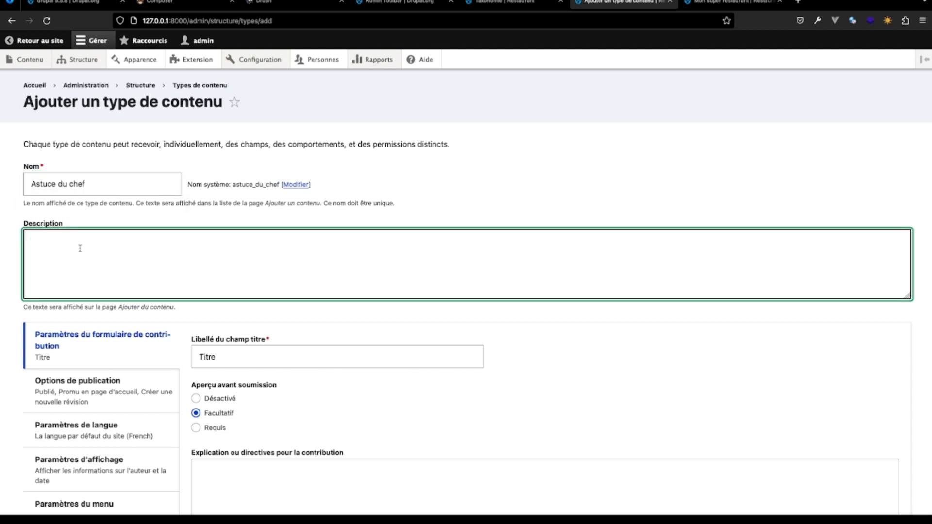
text(ceci est notre de)
text(scripito)
text(on pu)
text(ou)
text(r l'astu)
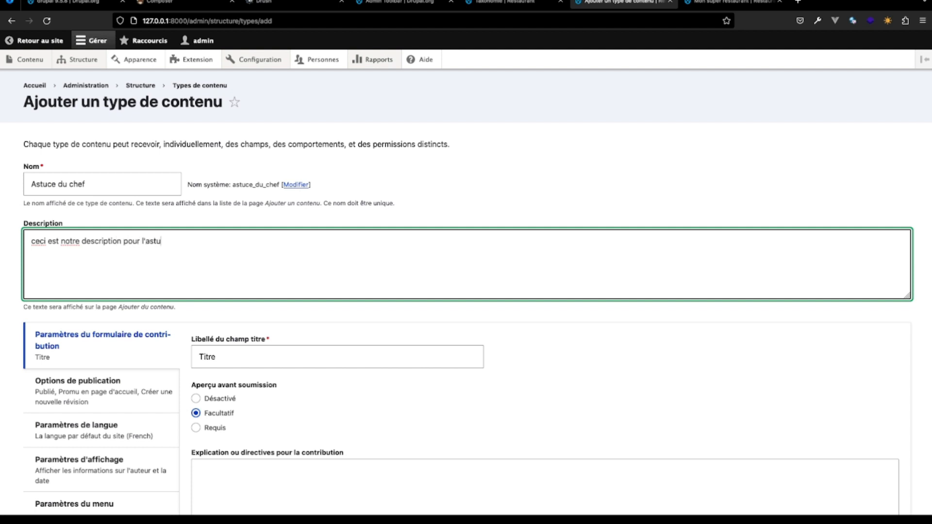
text(ce du chef)
scroll(96, 366, down, 3)
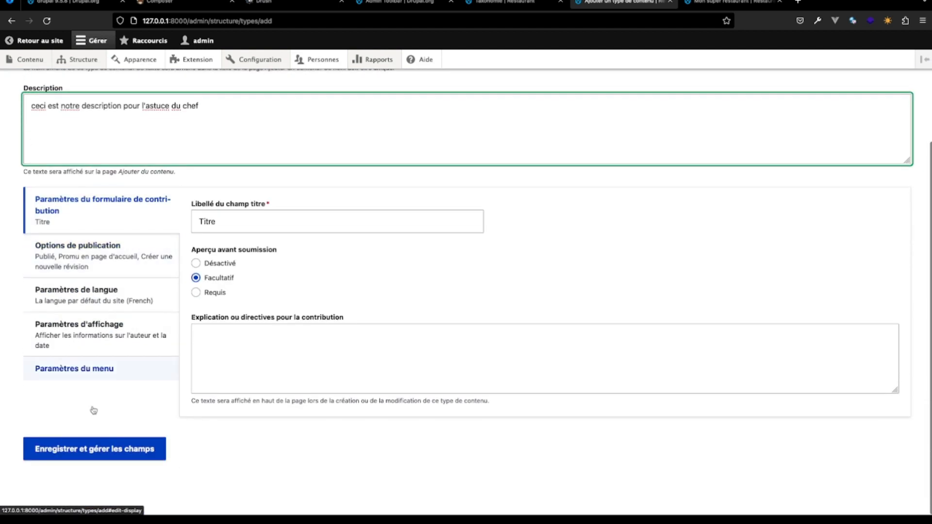
click(99, 454)
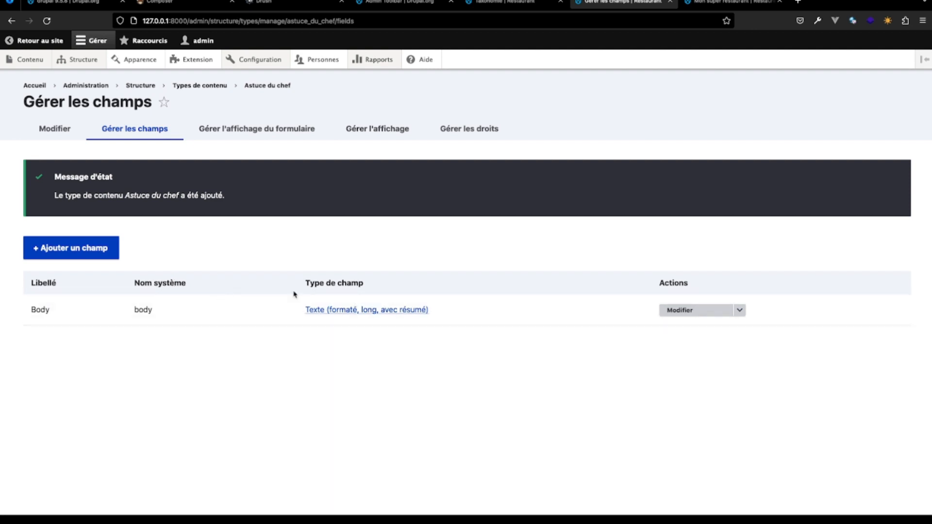
- Start adding a field to Astuce du chef and review the available new field types and the reusable existing fields
click(85, 249)
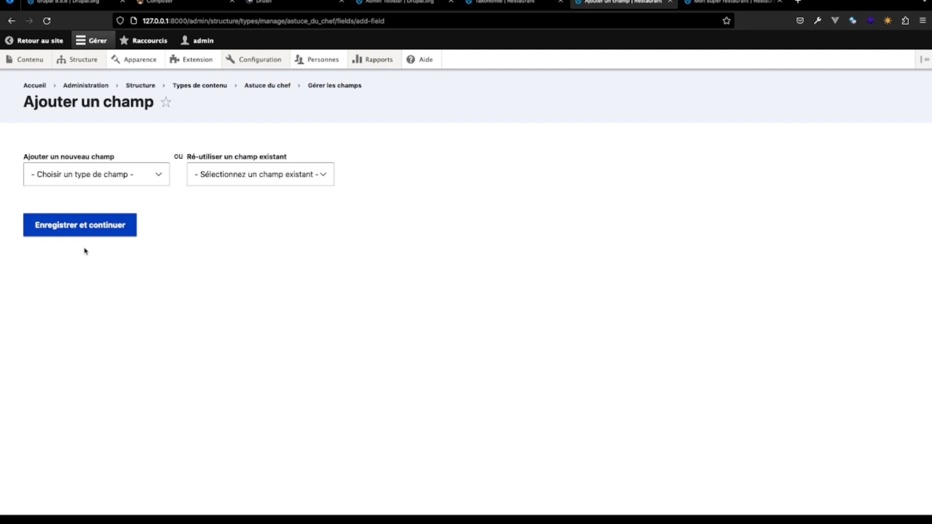
click(156, 176)
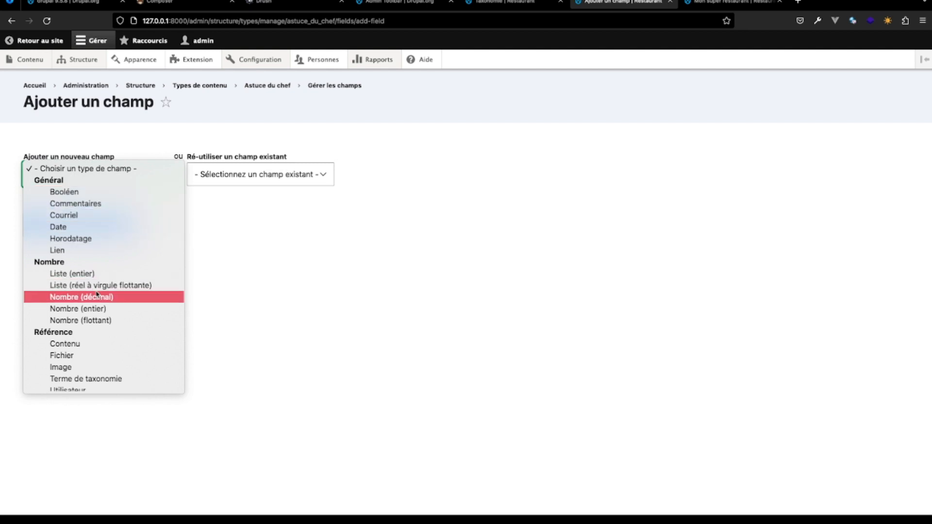
scroll(105, 360, down, 2)
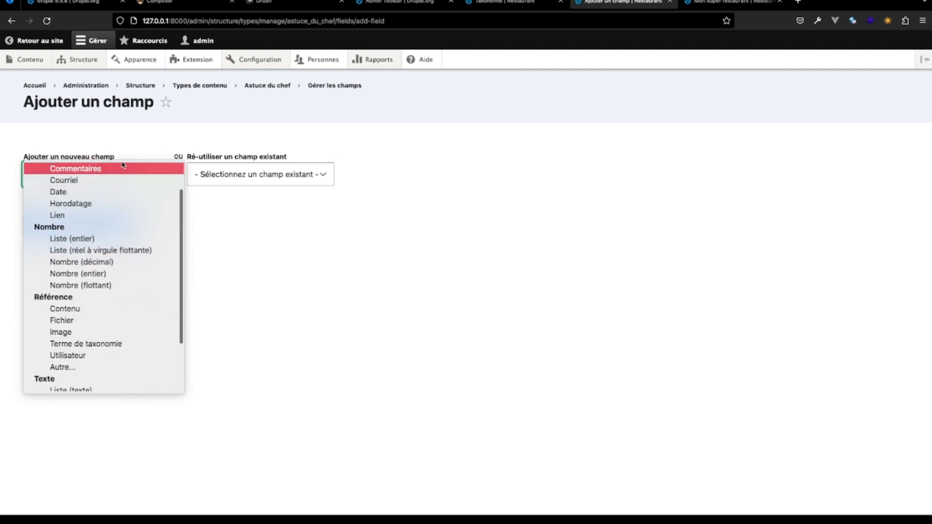
scroll(105, 245, up, 2)
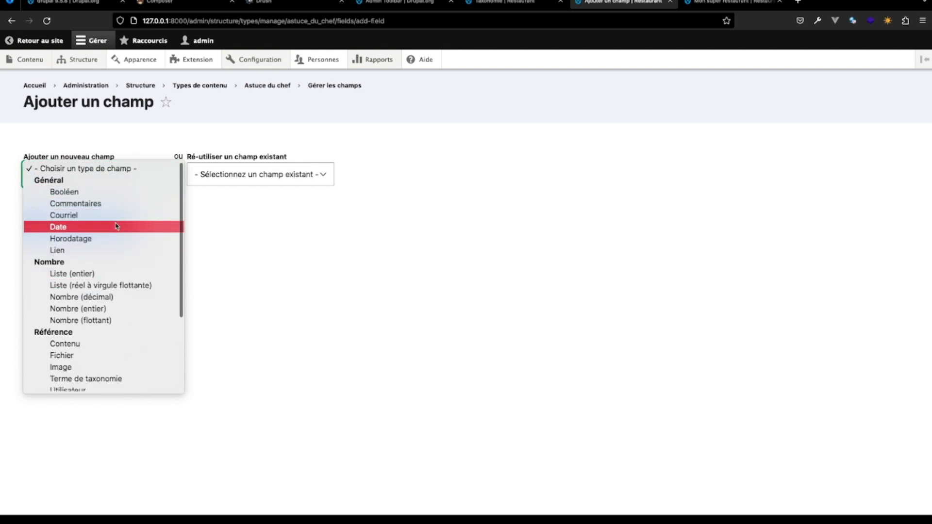
scroll(91, 357, down, 2)
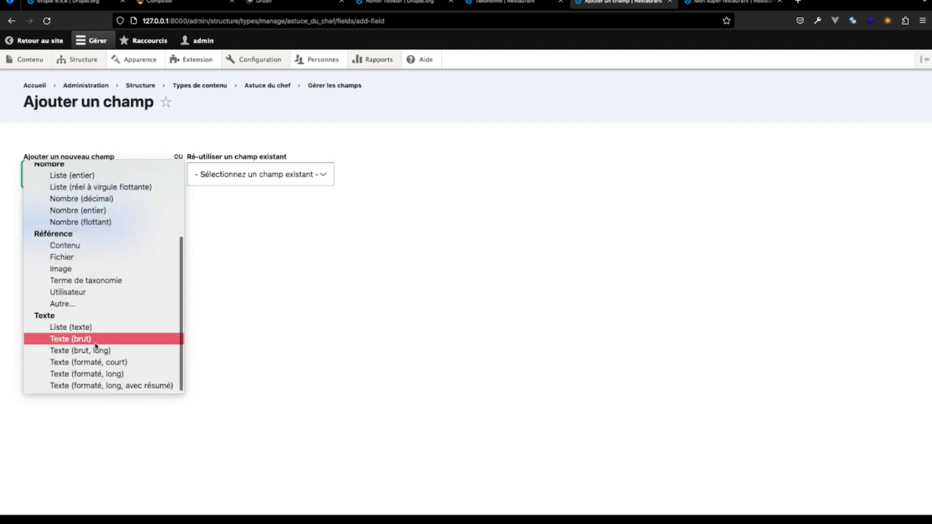
click(232, 256)
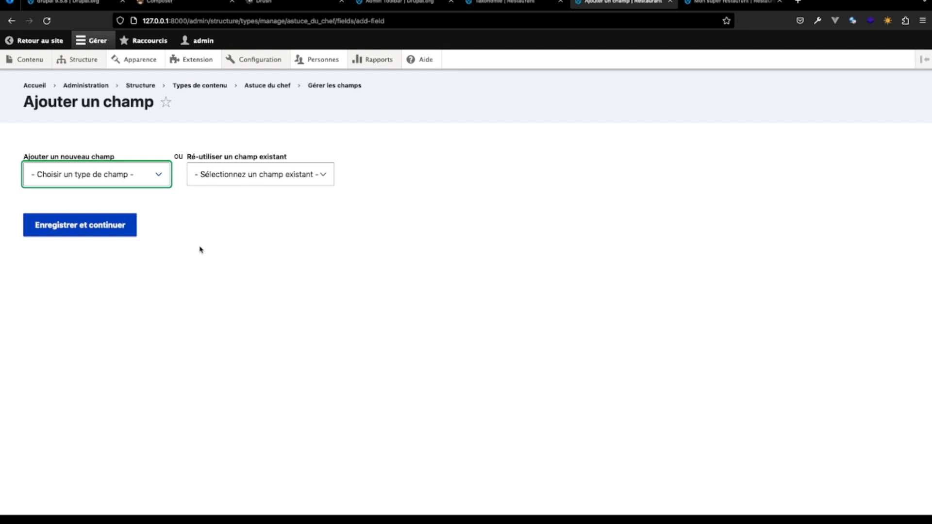
click(256, 175)
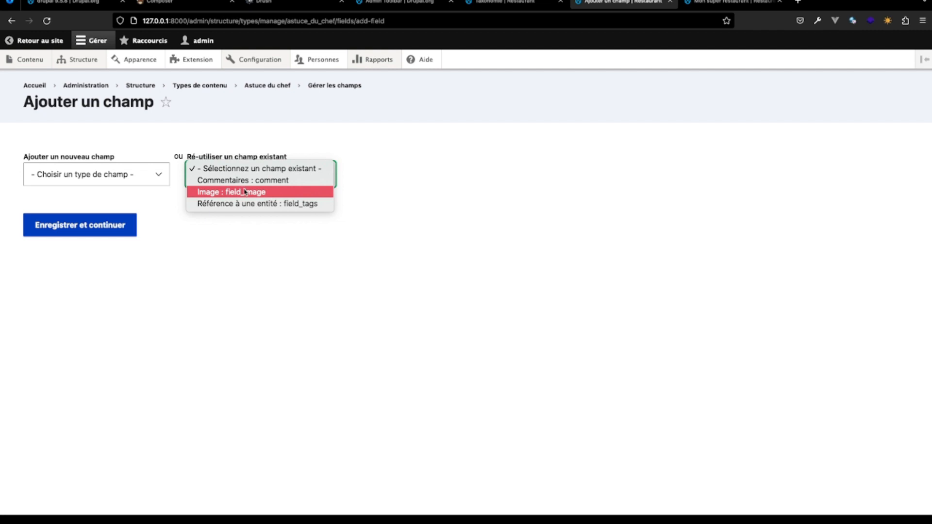
click(164, 194)
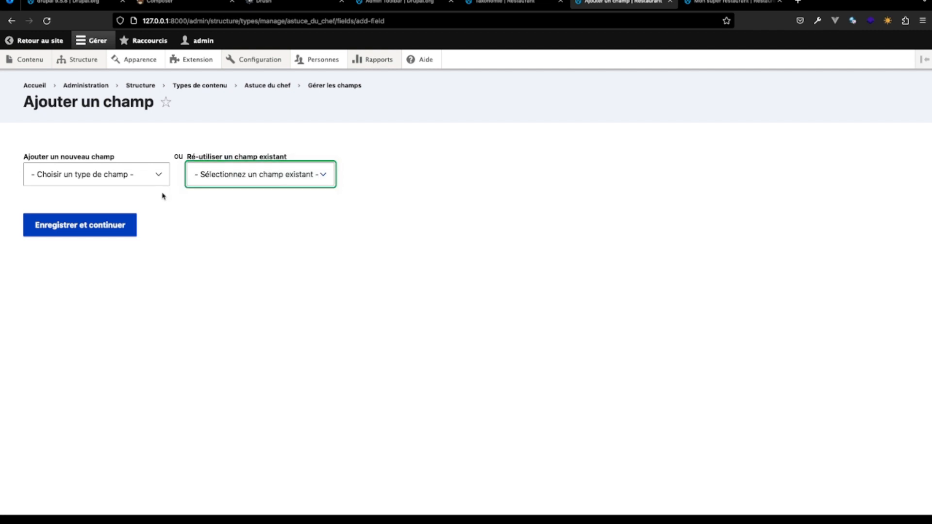
- Add a new Image field labelled Illustration and continue to its storage settings
click(162, 176)
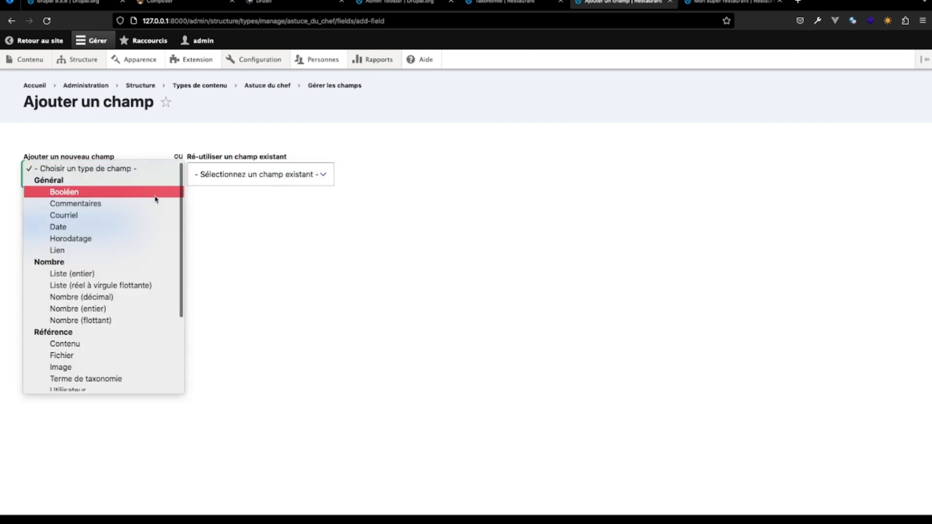
scroll(143, 269, down, 3)
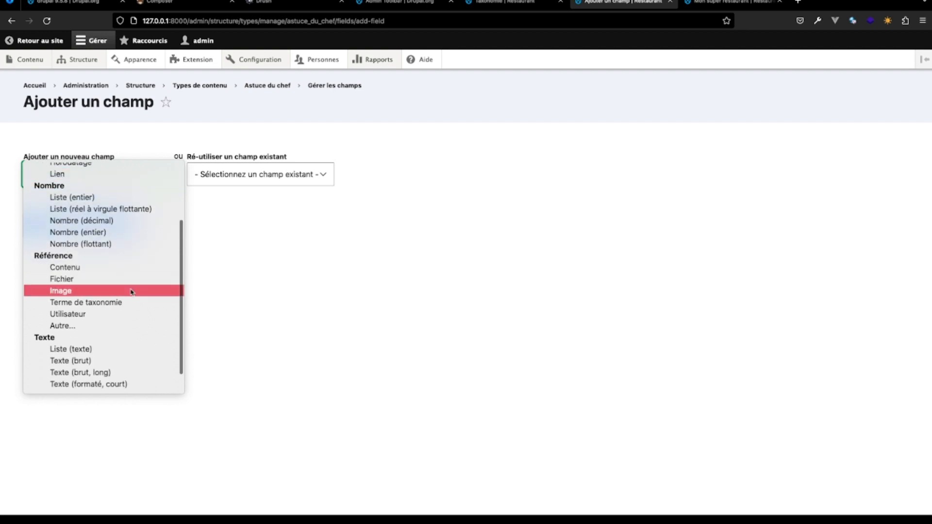
click(129, 291)
click(63, 233)
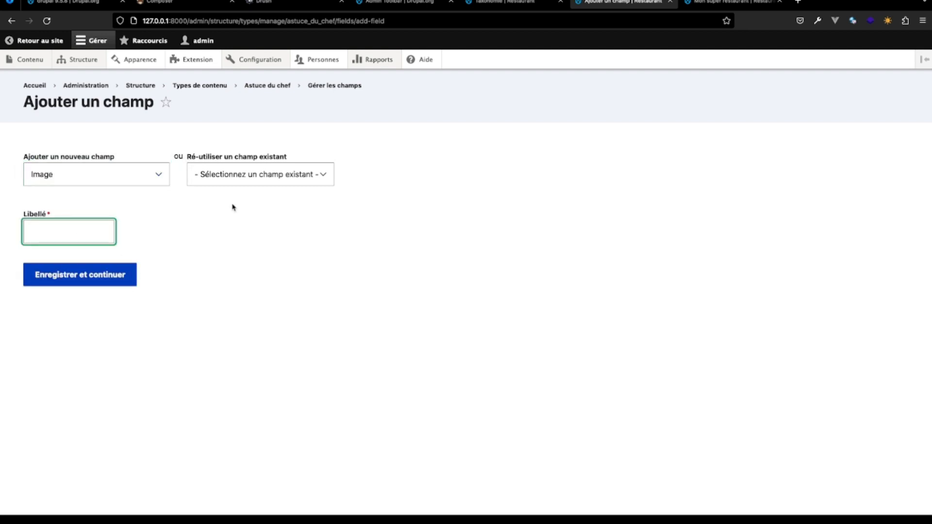
click(232, 175)
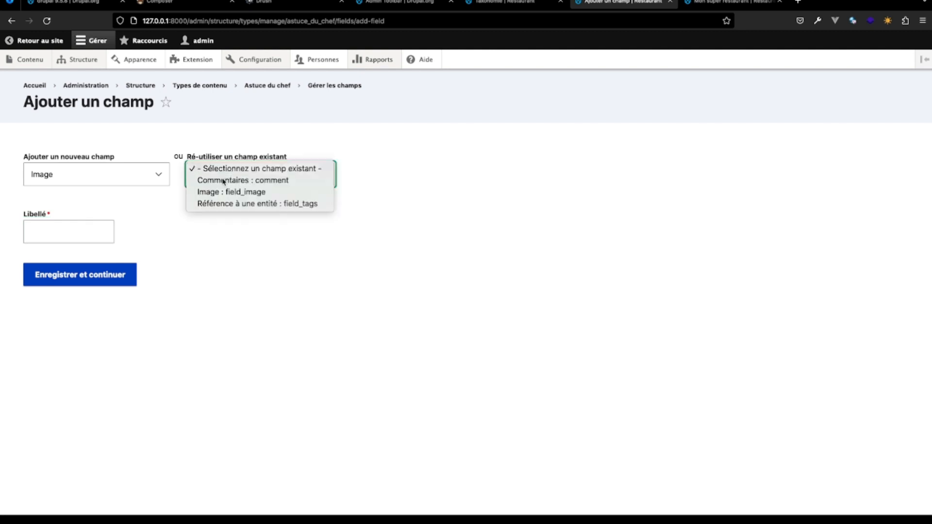
click(80, 236)
click(81, 237)
text(Ill)
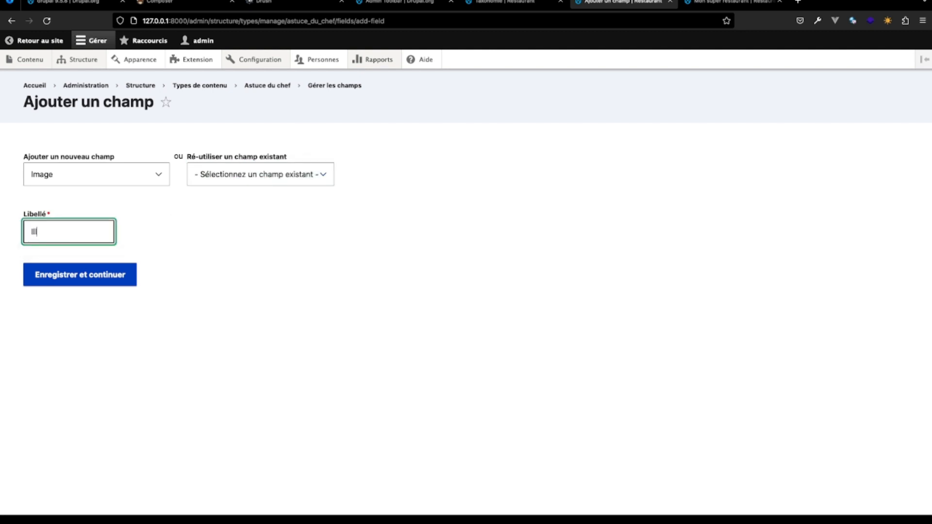
text(ustration)
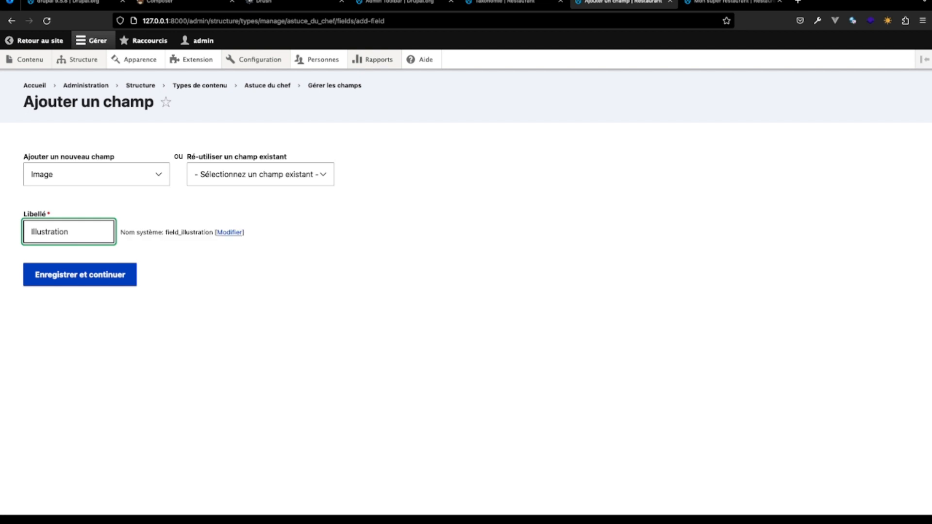
click(97, 280)
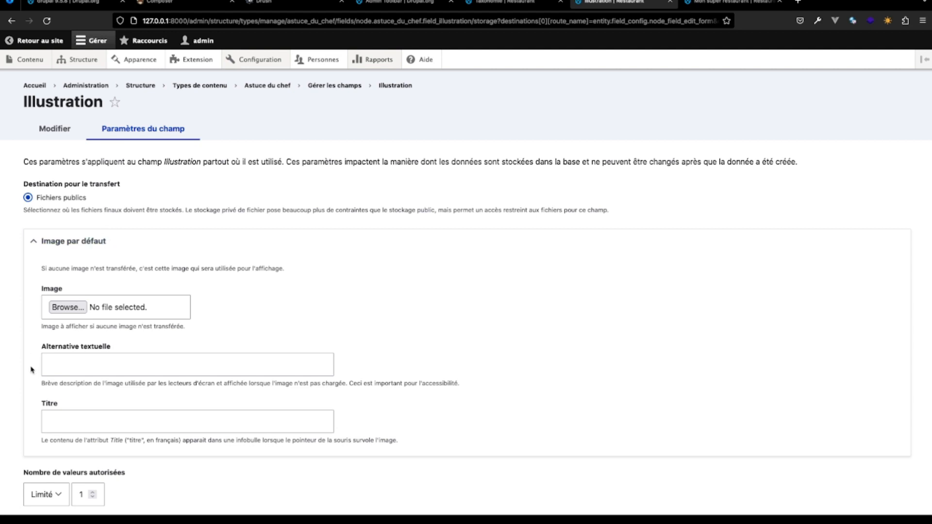
- Look over the Illustration field's default image settings and try a limit of 5 allowed values
scroll(66, 311, down, 3)
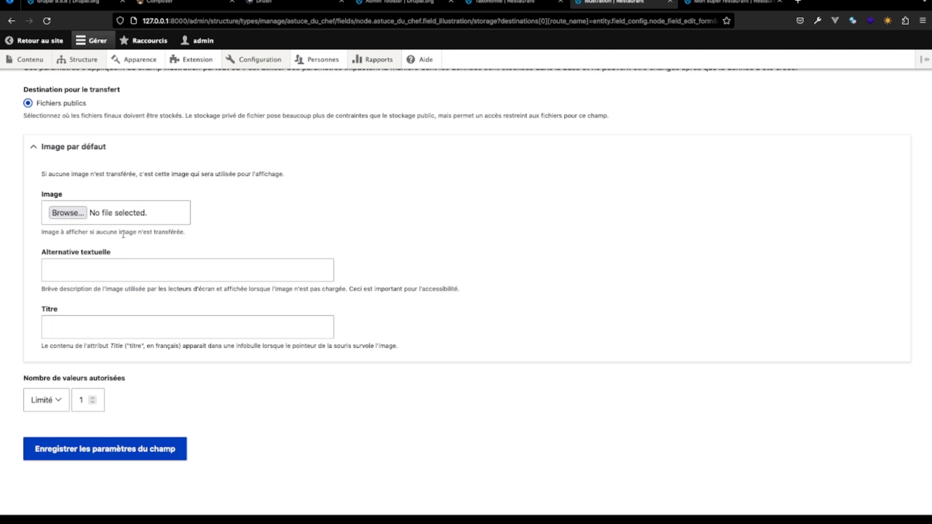
click(88, 266)
click(83, 328)
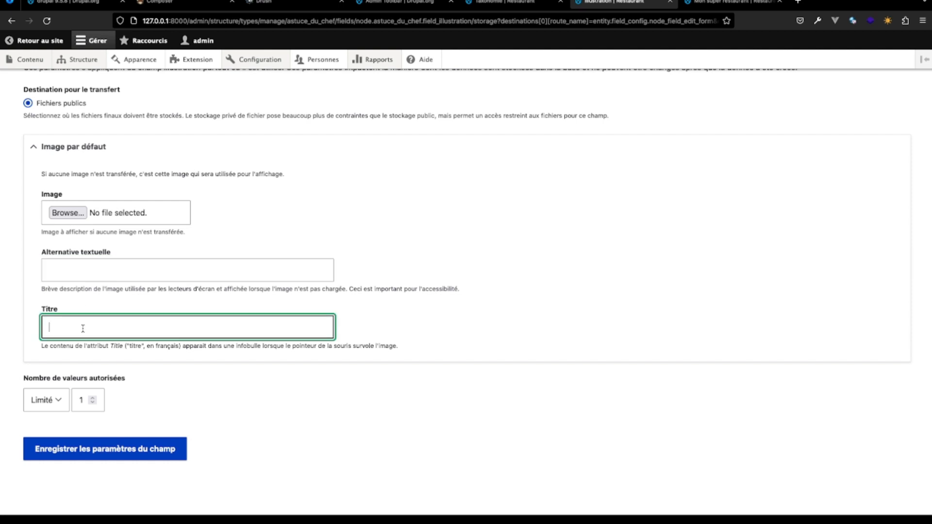
scroll(83, 328, up, 3)
scroll(83, 328, down, 2)
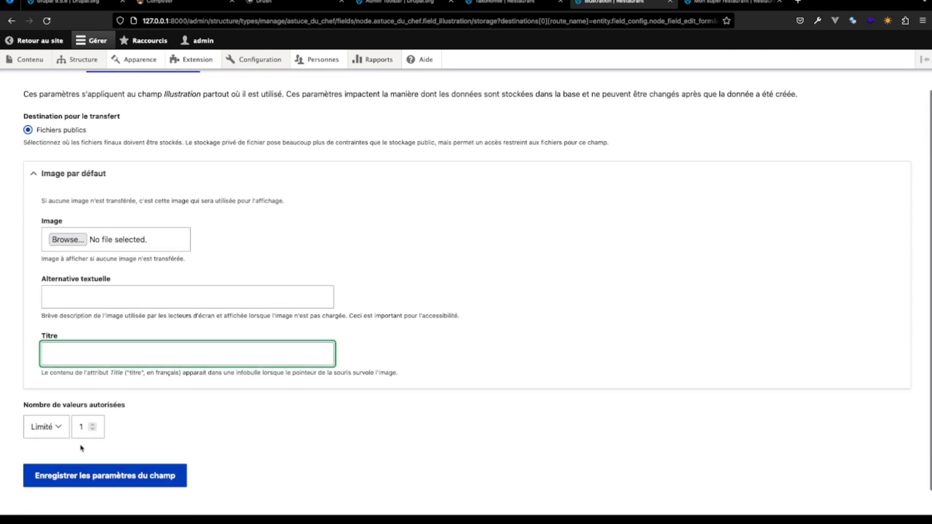
click(93, 426)
click(92, 425)
click(93, 426)
click(93, 425)
scroll(94, 427, up, 2)
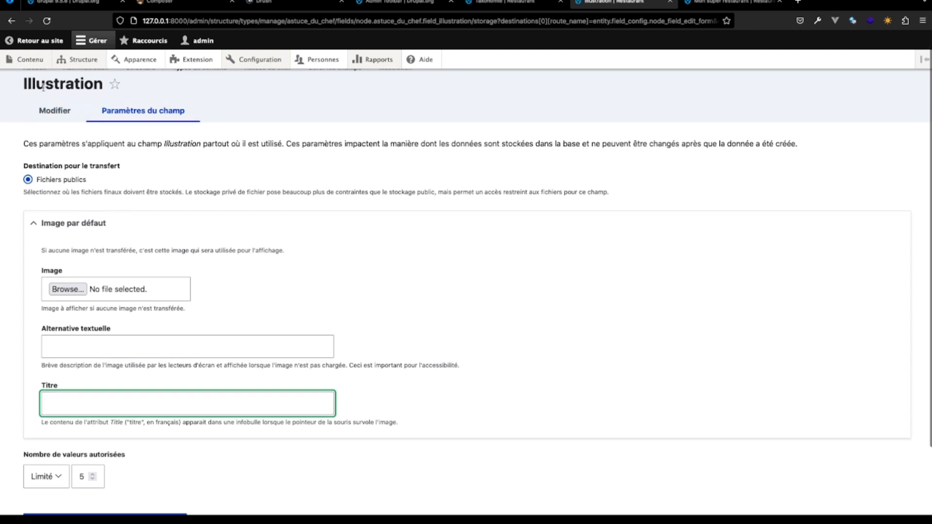
scroll(110, 476, down, 2)
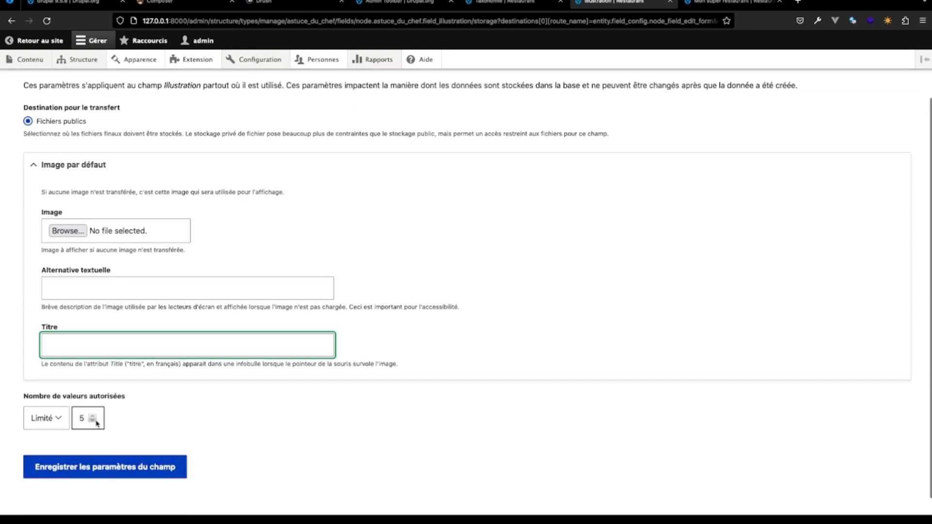
- Set the Illustration field's number of allowed values to 1 and save the storage settings
click(93, 421)
click(94, 420)
click(92, 421)
click(92, 421)
click(96, 469)
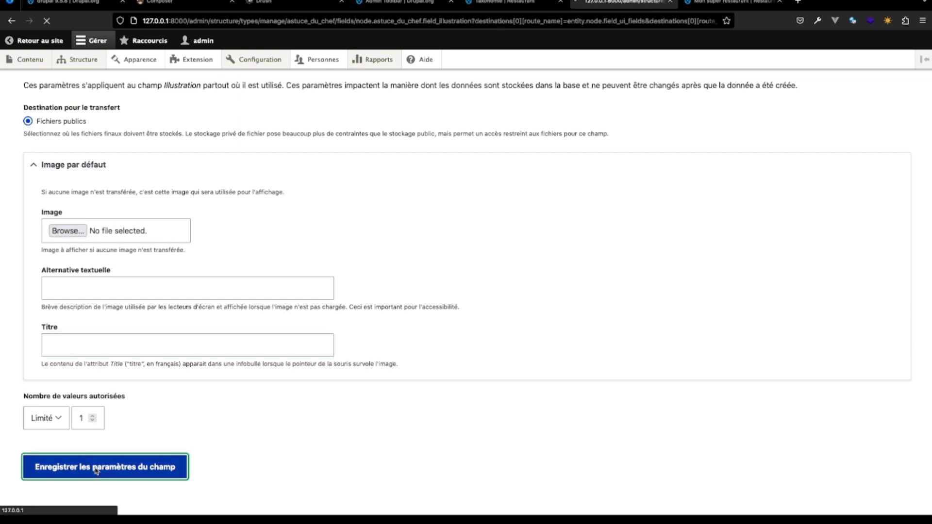
- Make the Illustration field required and check the instructions under its help text
scroll(116, 342, down, 3)
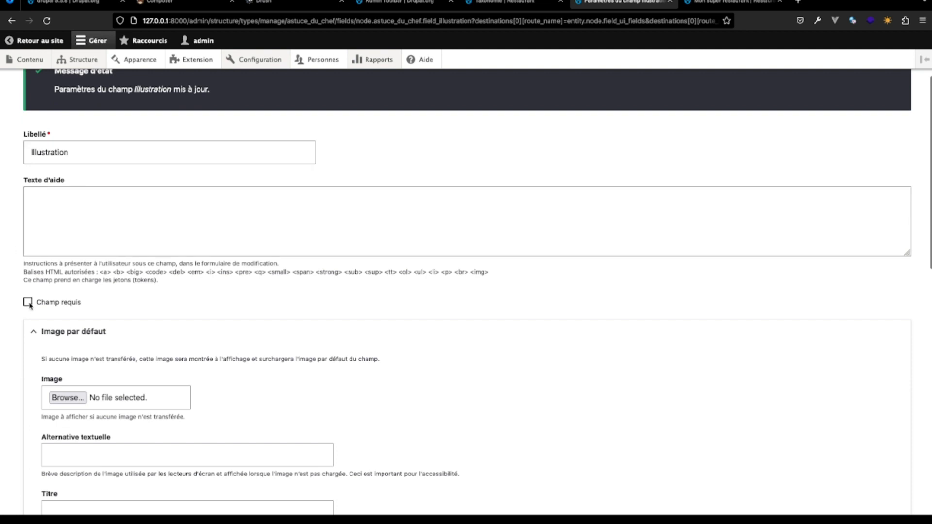
click(28, 302)
scroll(92, 324, down, 4)
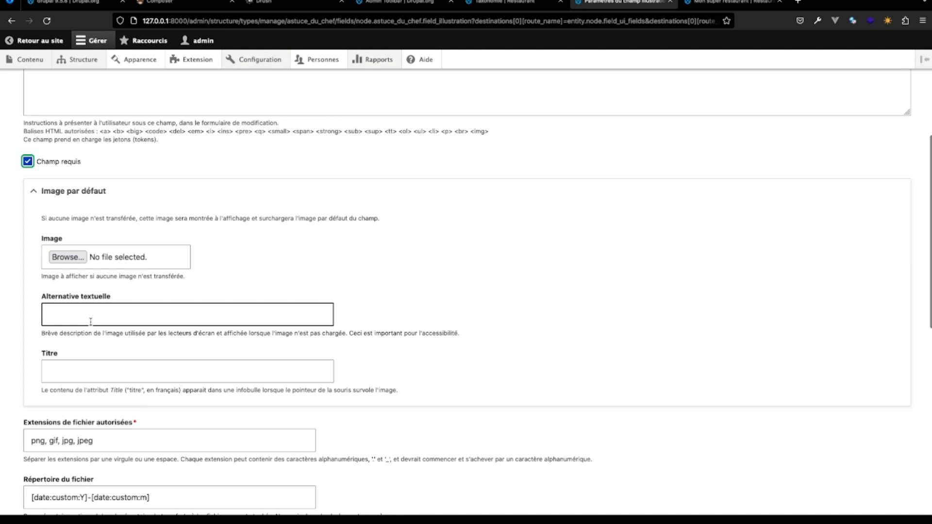
drag(21, 128, 188, 142)
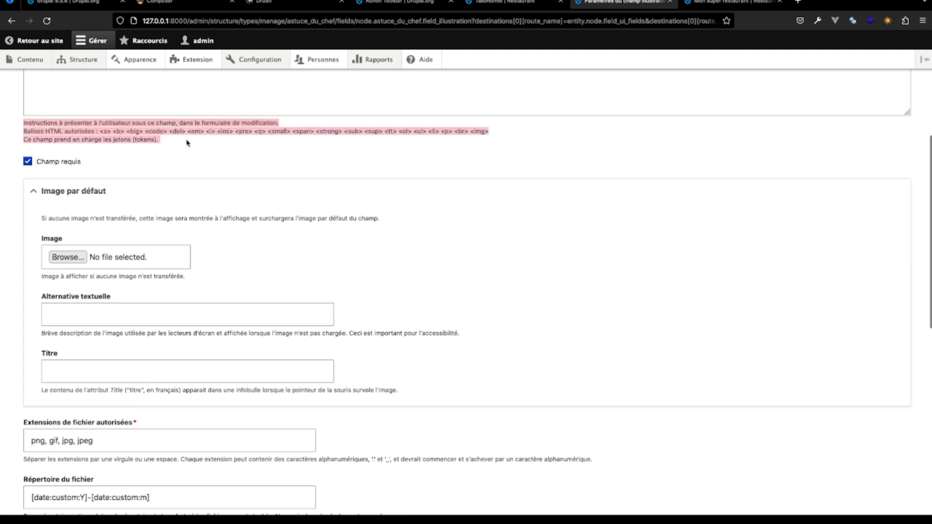
click(188, 142)
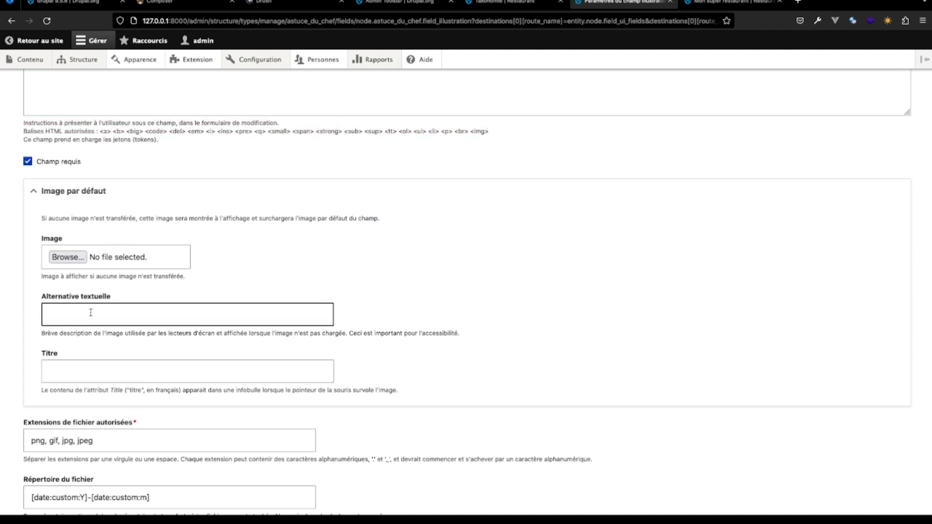
- Remove gif from the Illustration field's allowed file extensions, leaving png, jpg, jpeg
scroll(91, 313, down, 3)
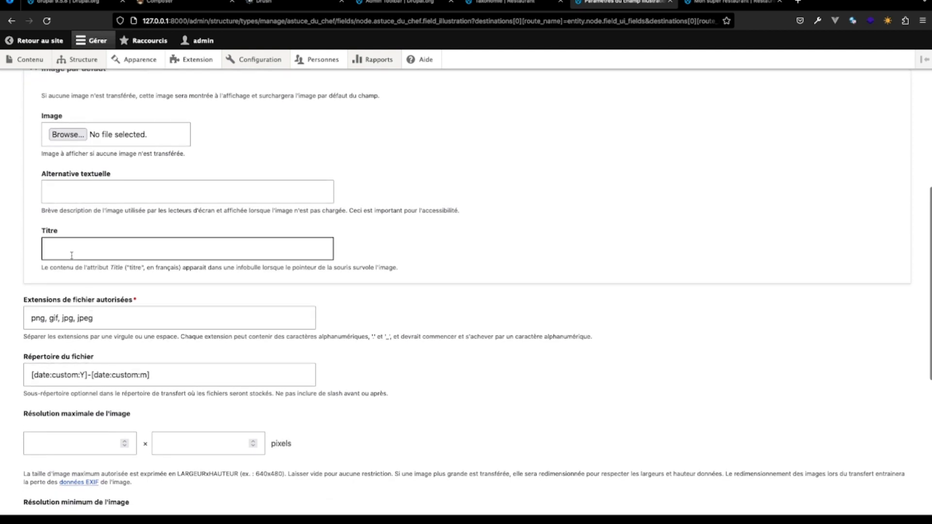
scroll(88, 422, down, 2)
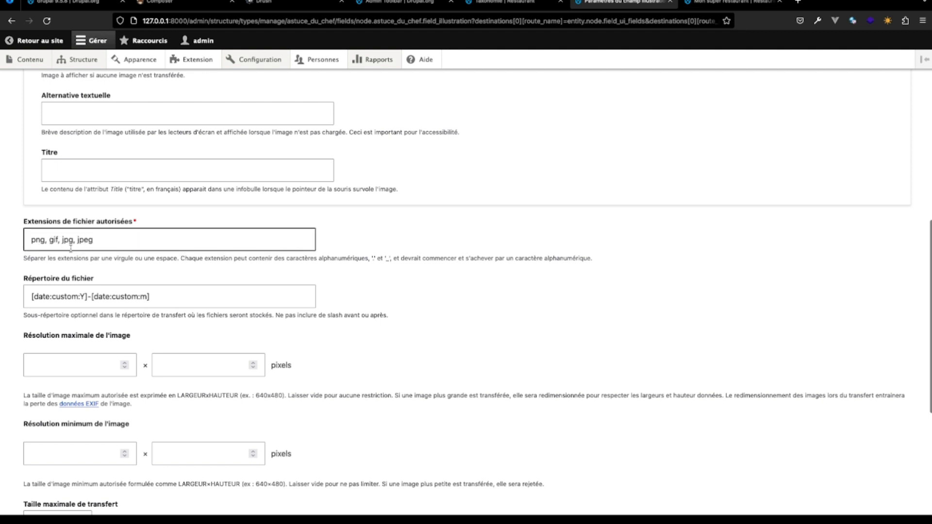
click(56, 240)
key(BackSpace)
key(BackSpace)
key(BackSpace)
key(BackSpace)
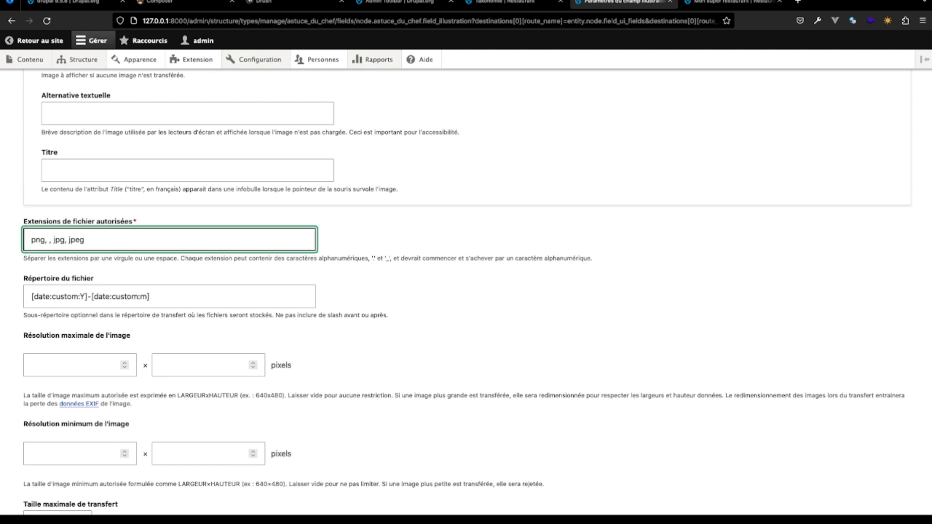
key(BackSpace)
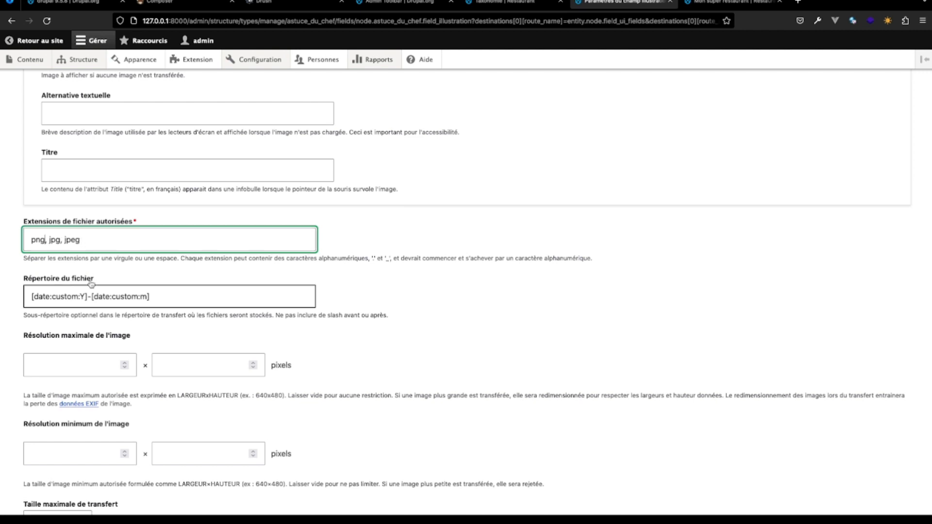
- Review the image resolution and transfer size options, keep the Alt field enabled and required, and save the Illustration field's settings
scroll(91, 284, down, 2)
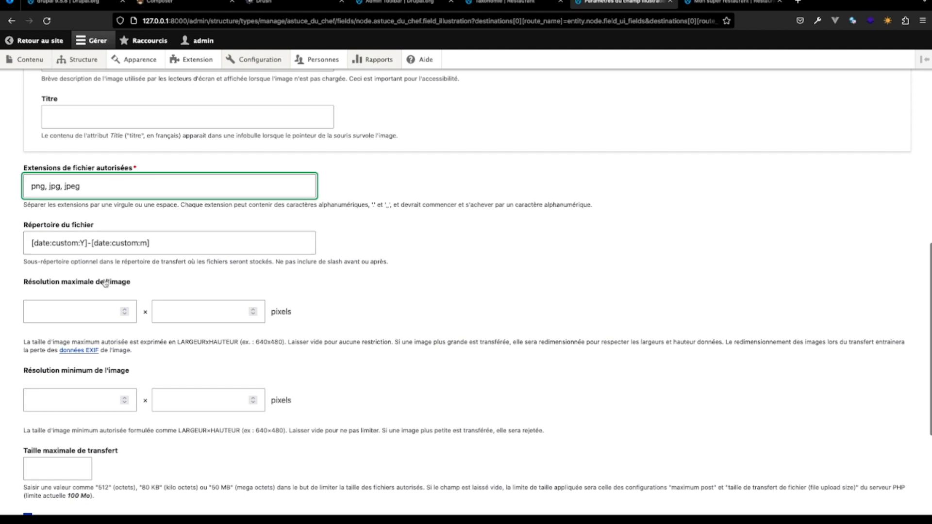
scroll(110, 316, down, 3)
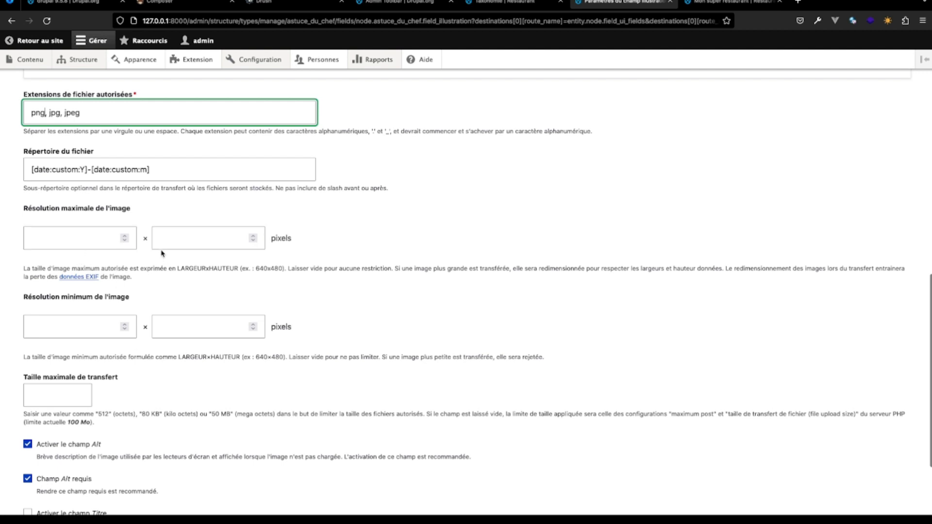
scroll(159, 333, down, 3)
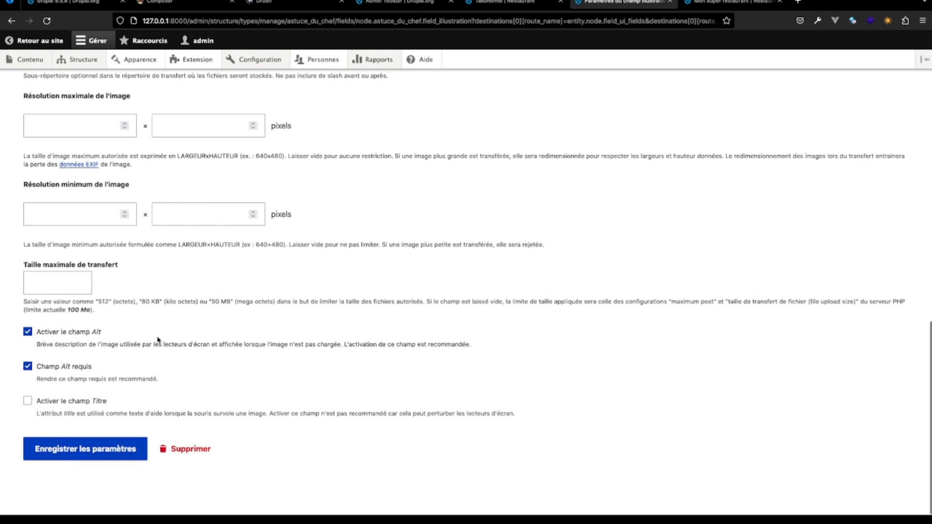
click(27, 366)
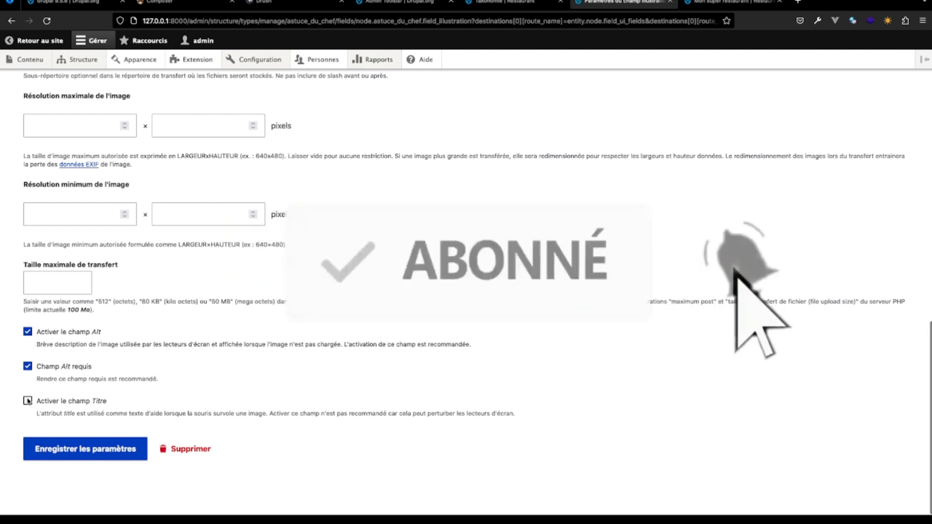
click(88, 452)
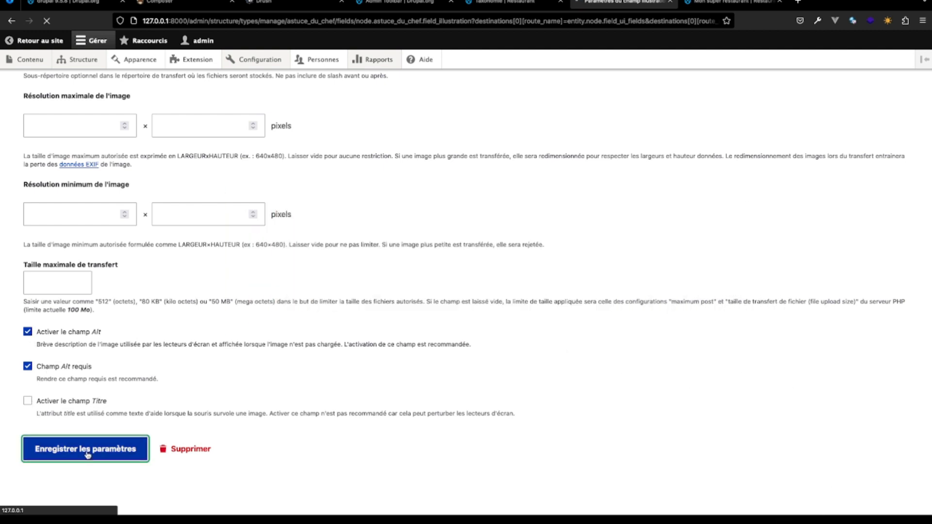
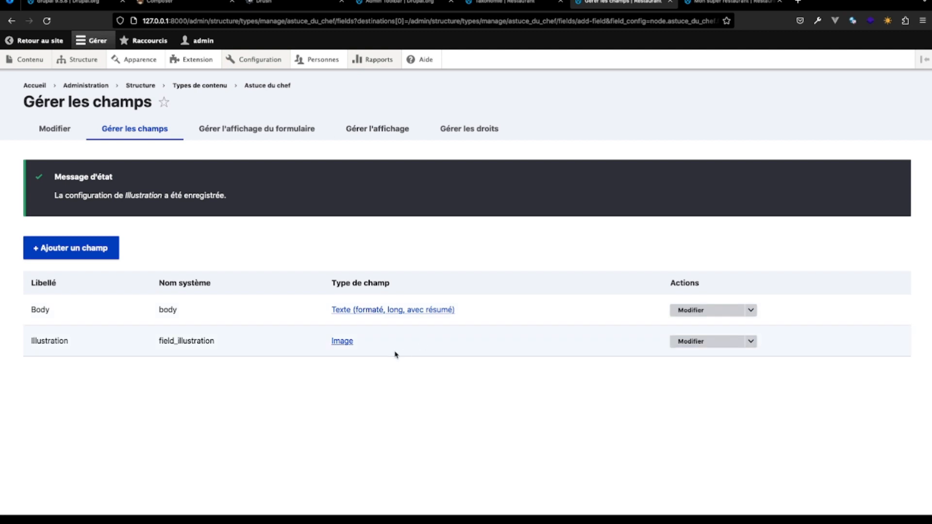
- Start a new Astuce du chef content item and title it "Comment bien conserver des bananes"
click(37, 60)
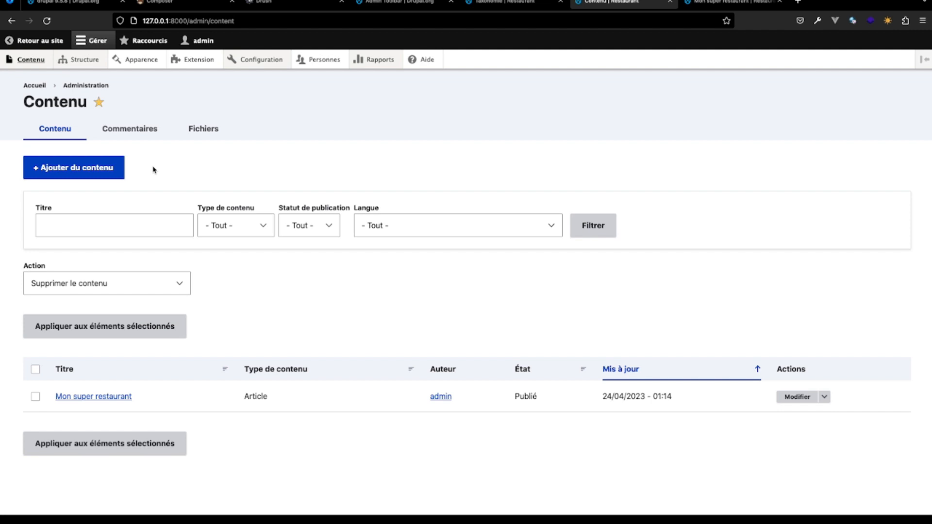
click(83, 168)
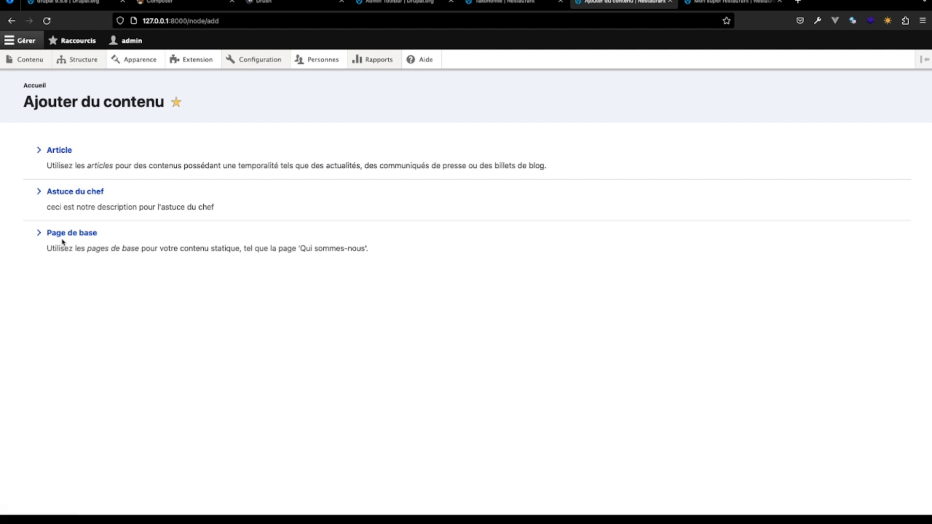
click(84, 192)
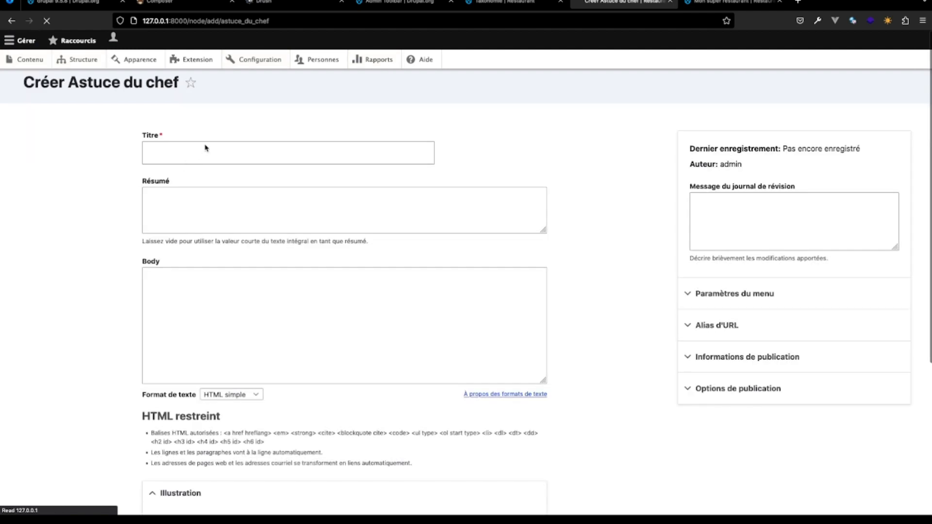
click(209, 170)
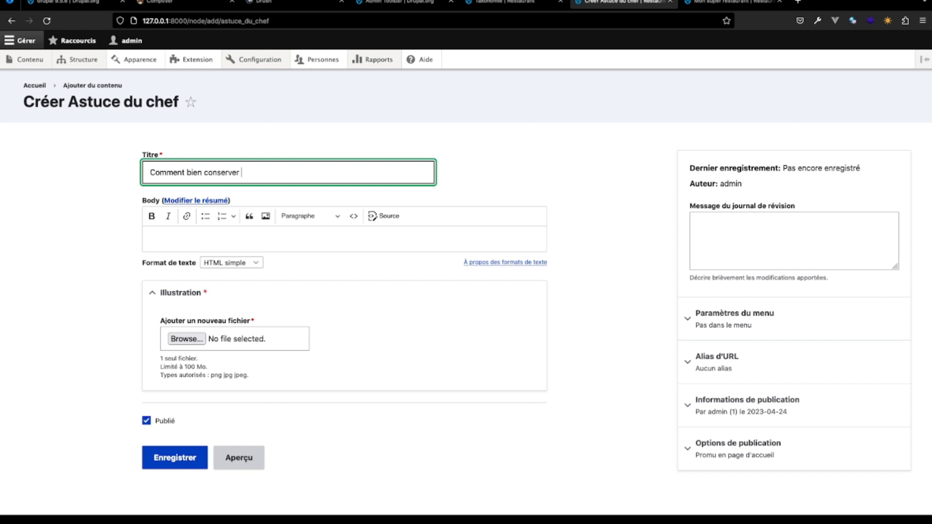
text(des bananes)
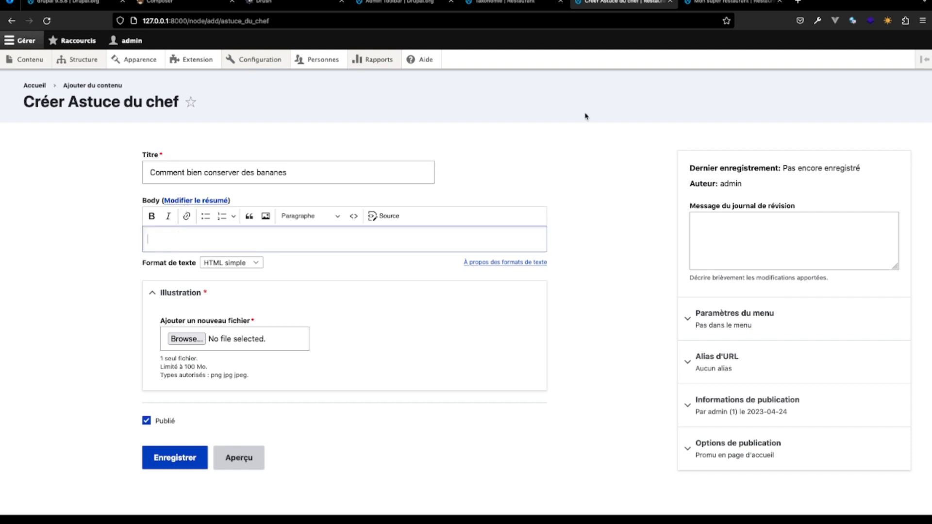
- Search the web for lorem ipsum in a new browser tab and generate five paragraphs of placeholder text on lipsum.com
click(798, 2)
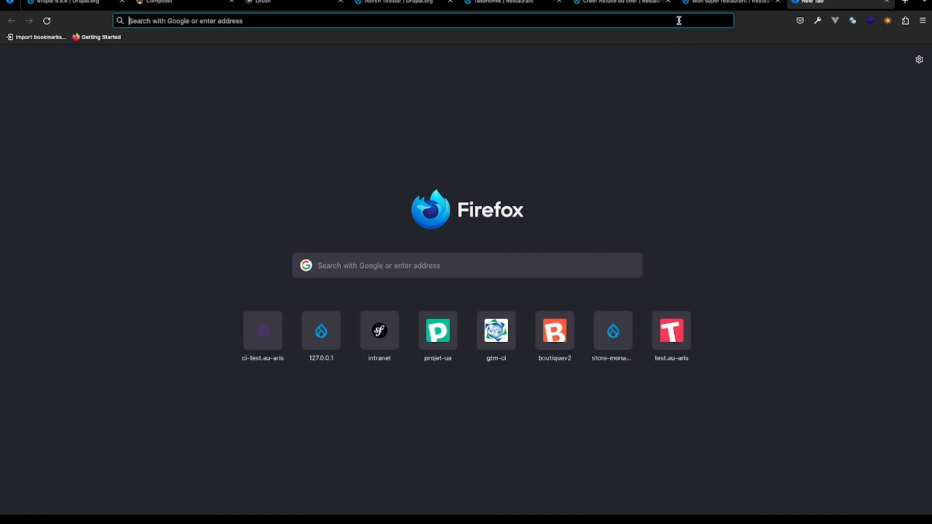
click(679, 21)
text(loremi)
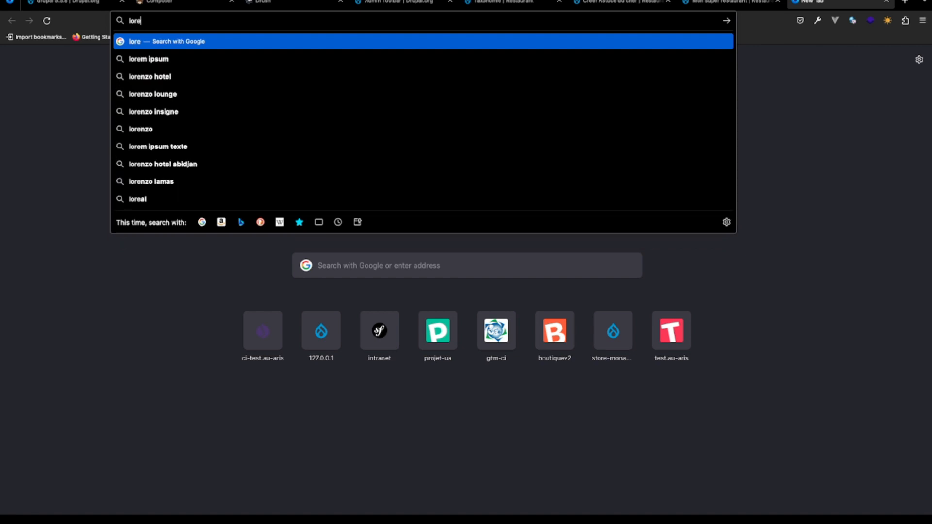
key(BackSpace)
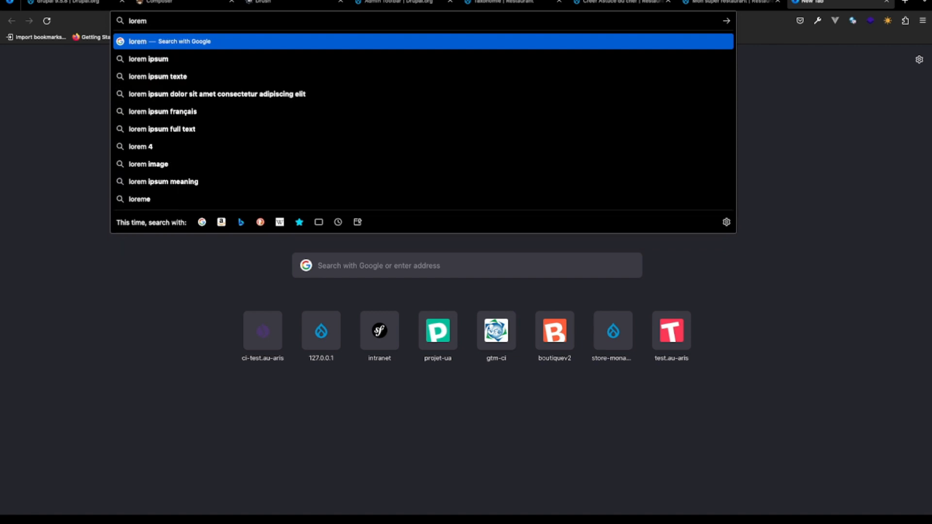
click(678, 58)
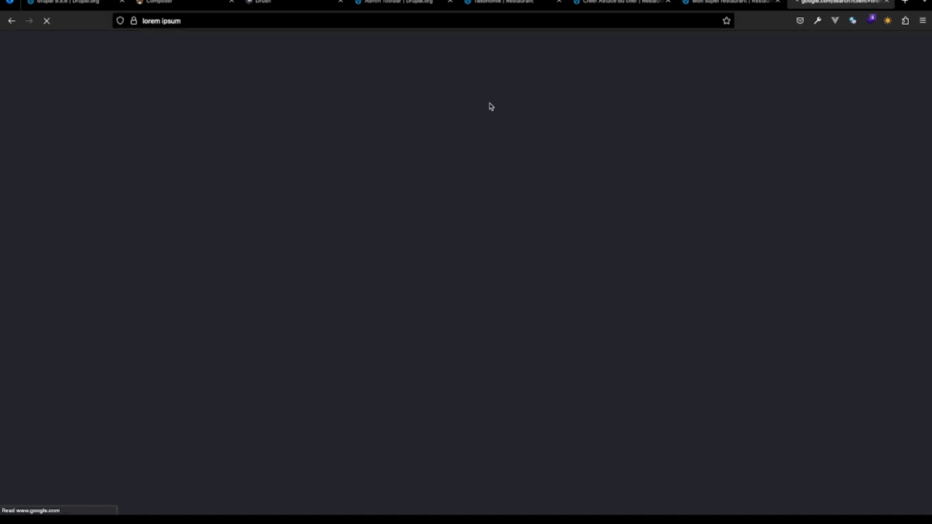
click(195, 146)
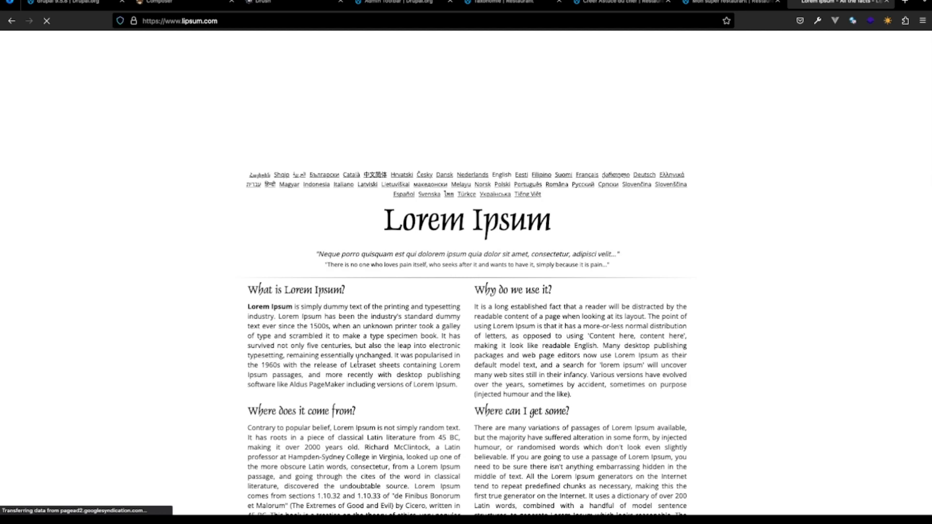
scroll(374, 364, down, 10)
scroll(373, 386, up, 2)
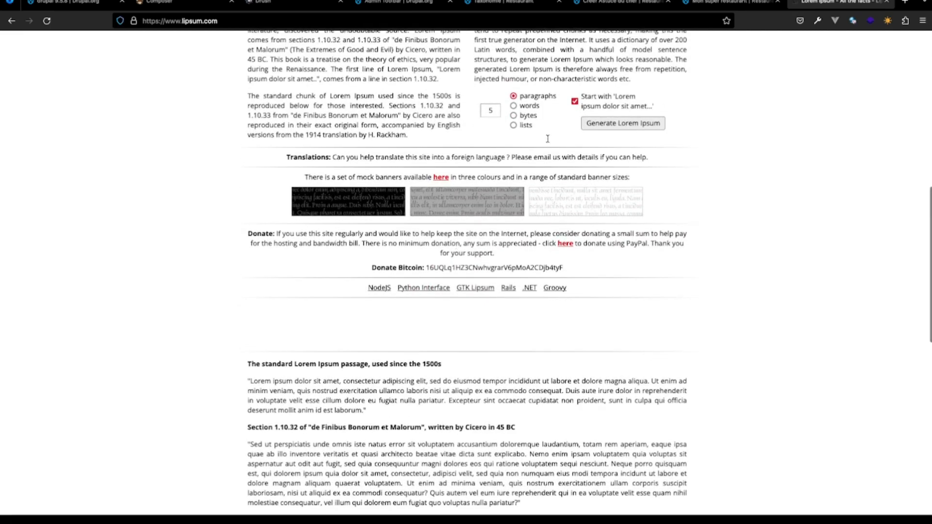
click(617, 124)
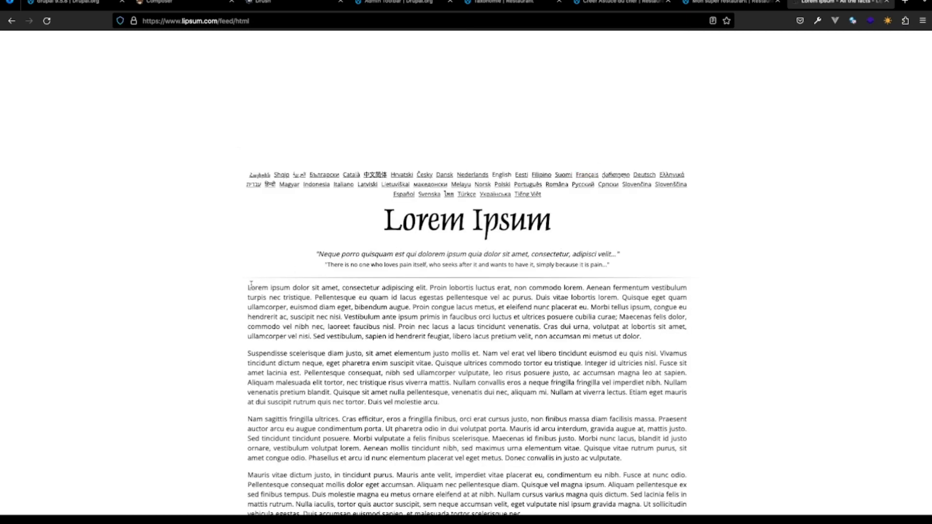
- Copy the first three generated Lorem Ipsum paragraphs into the Body of the new Astuce du chef content
drag(292, 305, 589, 474)
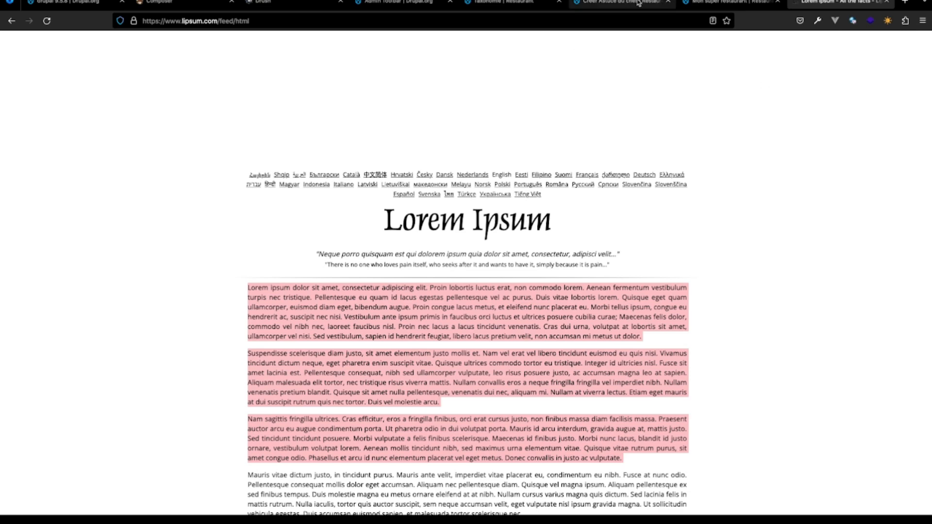
click(720, 4)
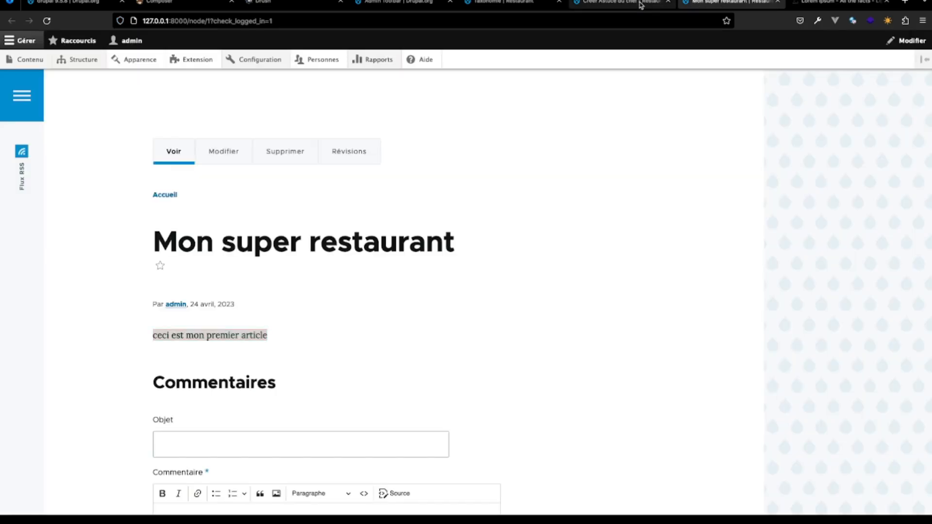
click(640, 4)
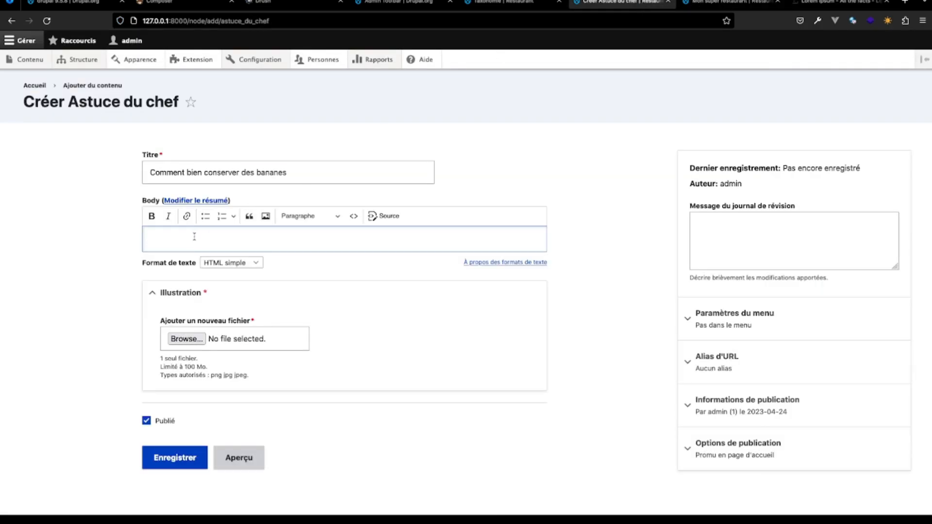
key(ctrl+v)
- Search Google Images for "bananes" in a new browser tab to find a picture for the Illustration field
scroll(232, 310, down, 5)
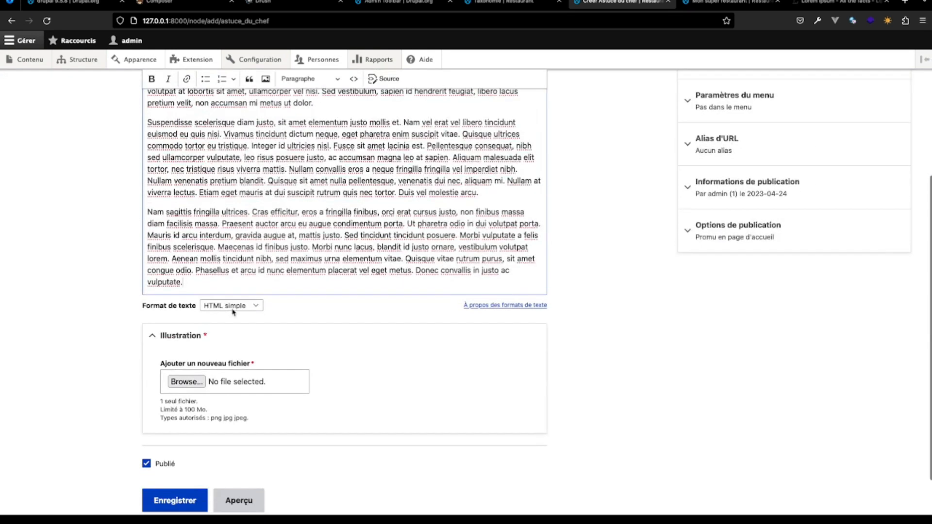
click(187, 382)
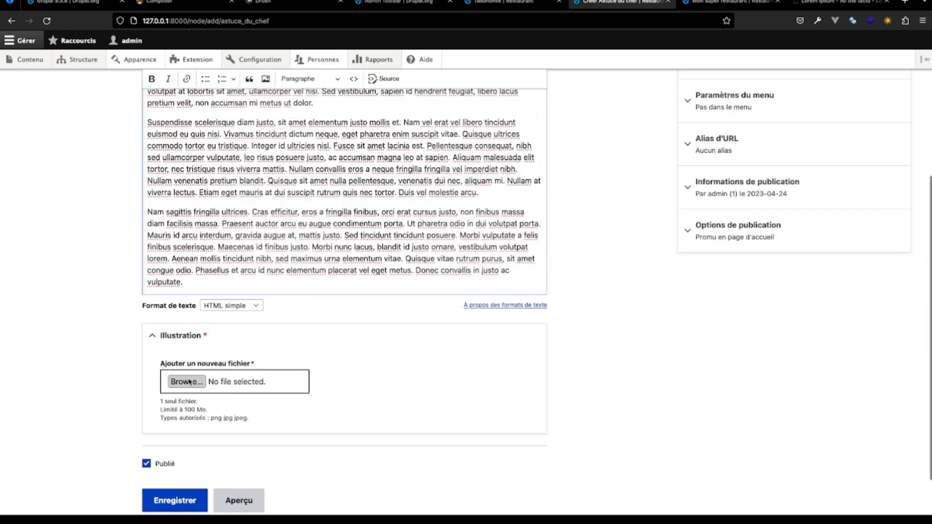
click(901, 2)
click(682, 21)
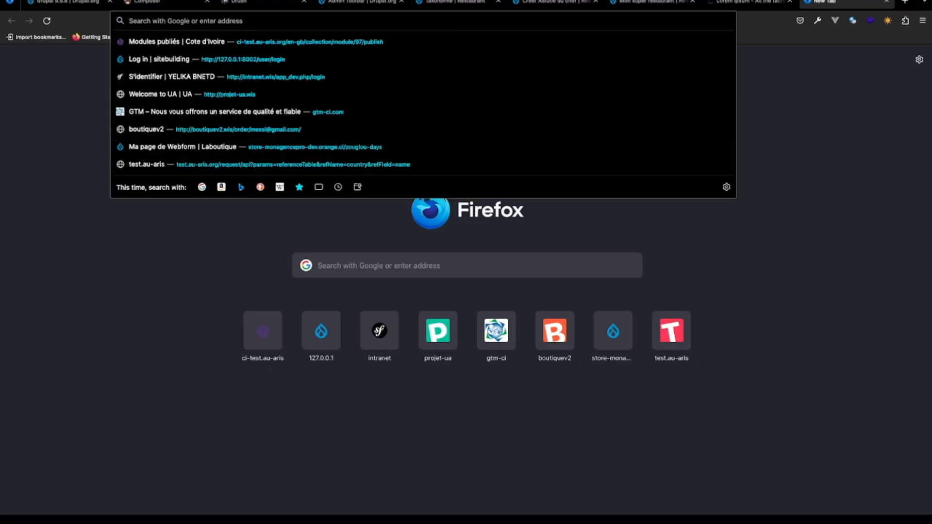
text(image)
key(BackSpace)
key(BackSpace)
key(BackSpace)
key(BackSpace)
key(BackSpace)
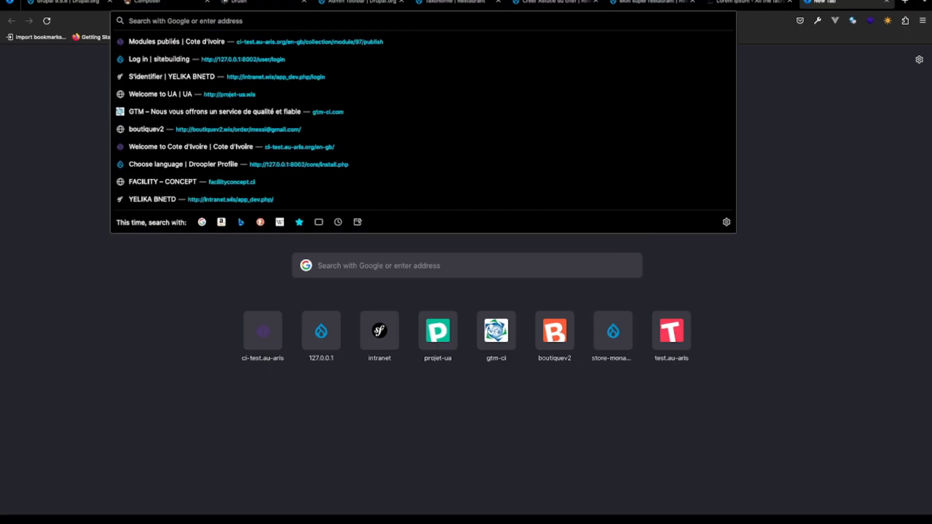
text(cban)
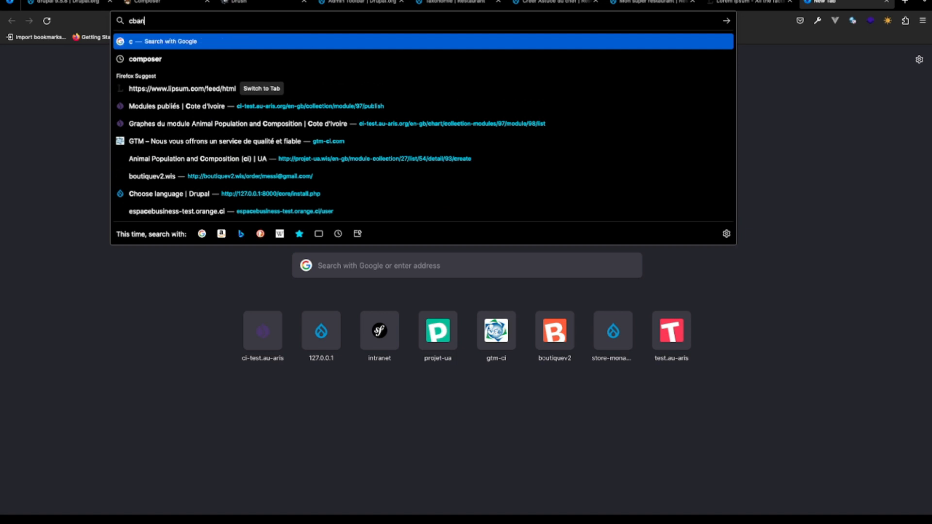
text(a)
key(BackSpace)
key(BackSpace)
key(BackSpace)
key(BackSpace)
key(BackSpace)
text(b)
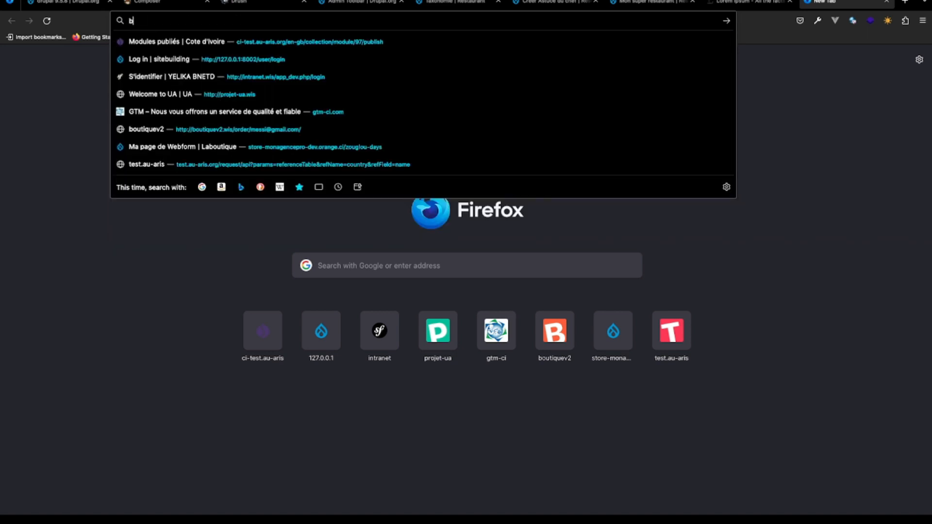
text(ananes)
key(Return)
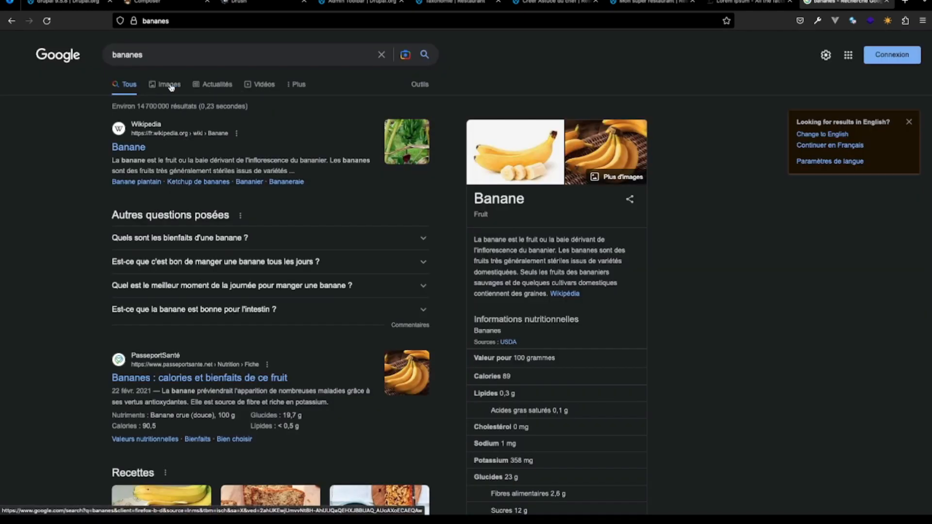
click(169, 85)
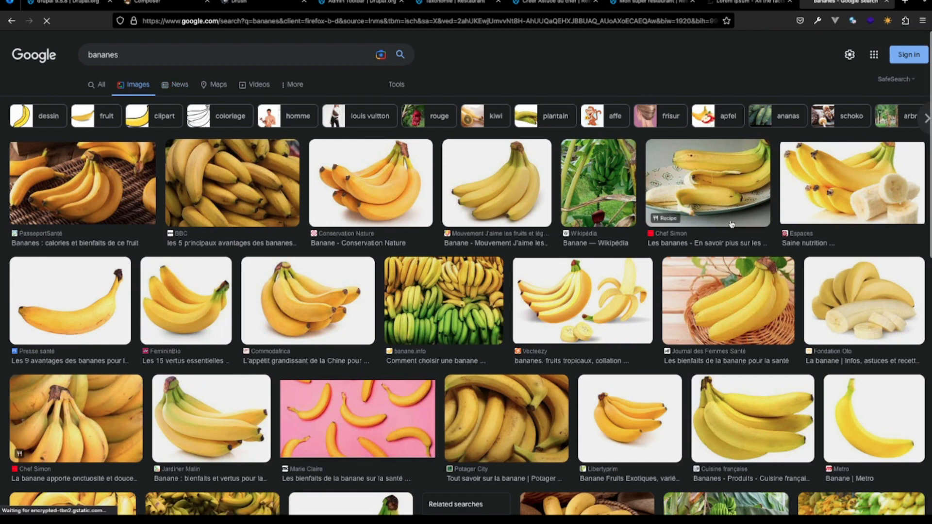
- Save the Espaces picture of bananas with peeled slices as the JPEG file banane in the AventureDrupal folder
click(883, 189)
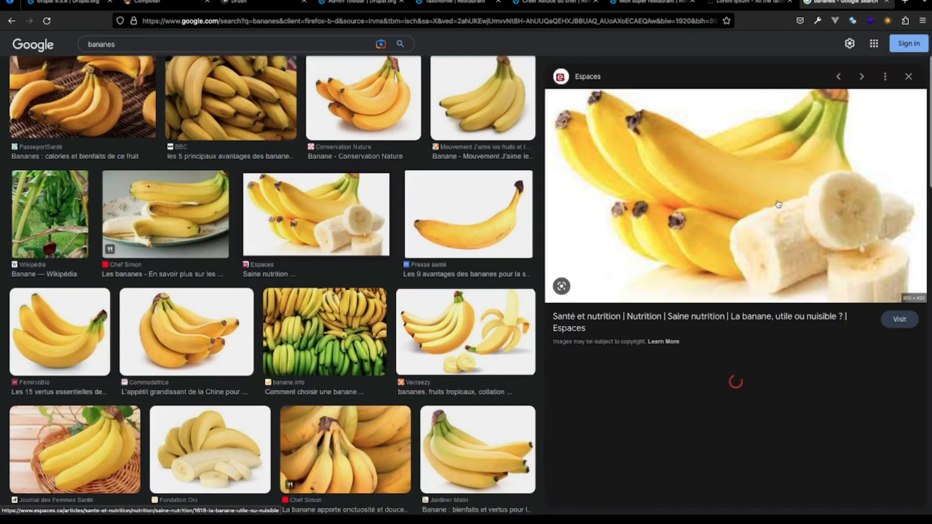
right_click(756, 203)
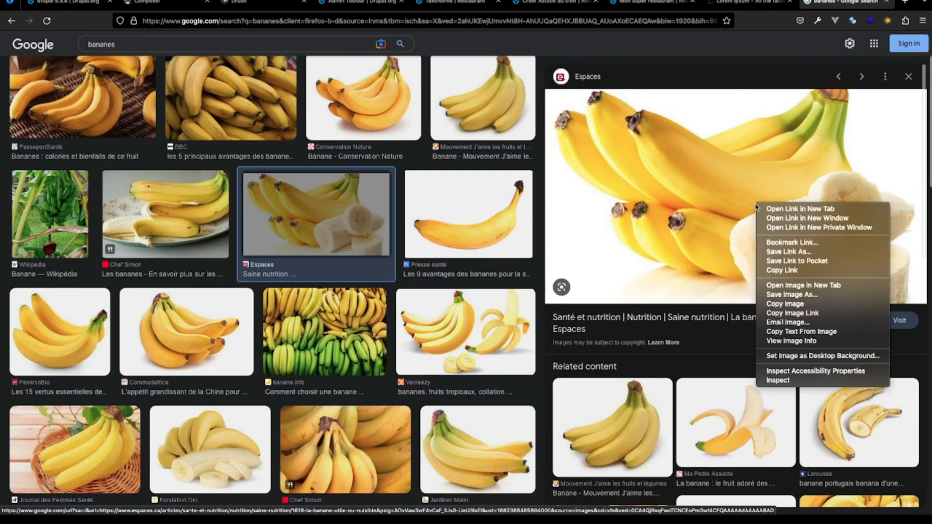
click(802, 302)
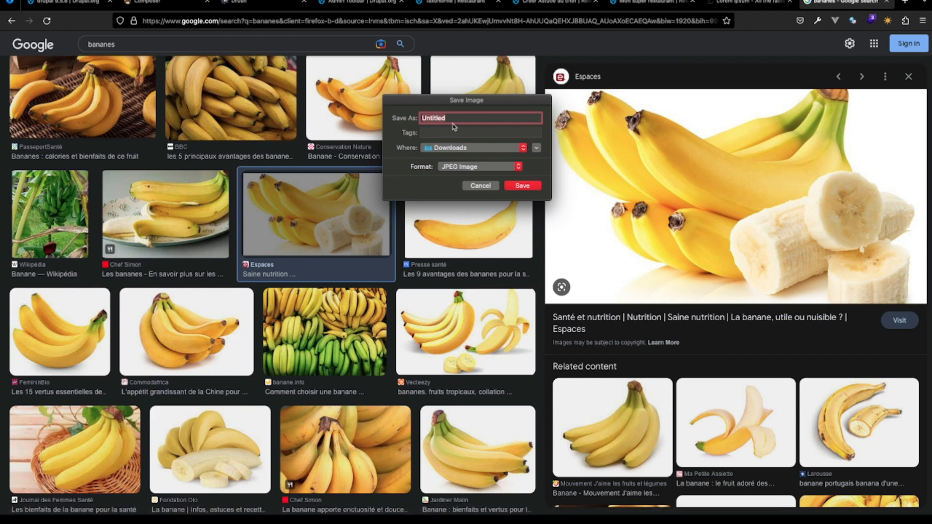
click(466, 148)
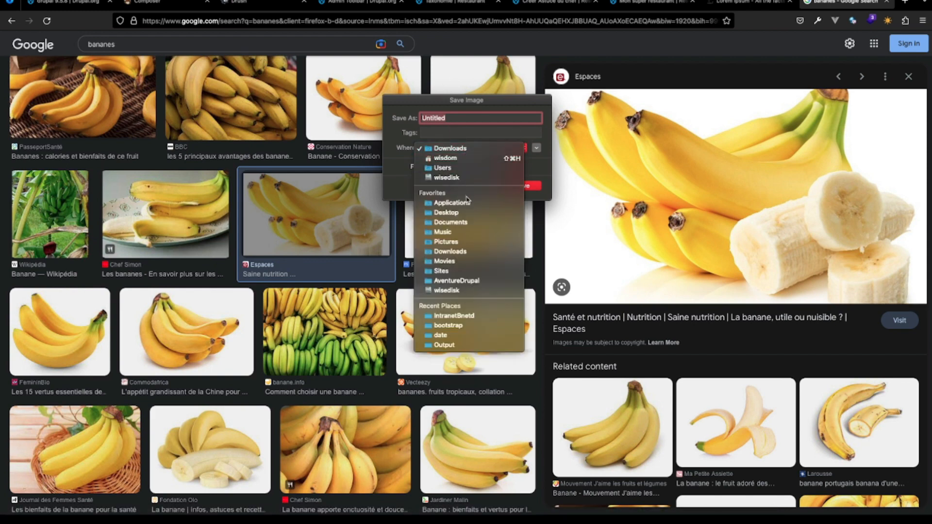
click(465, 282)
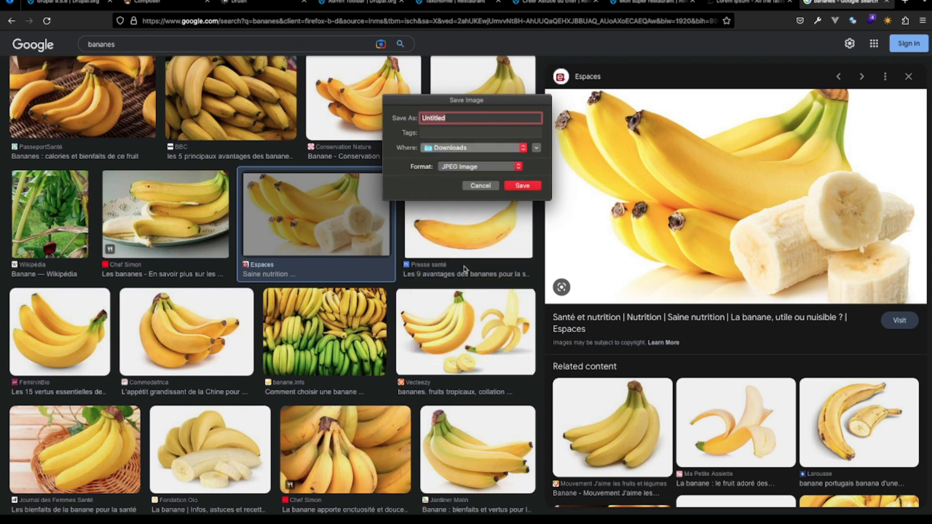
click(457, 117)
key(BackSpace)
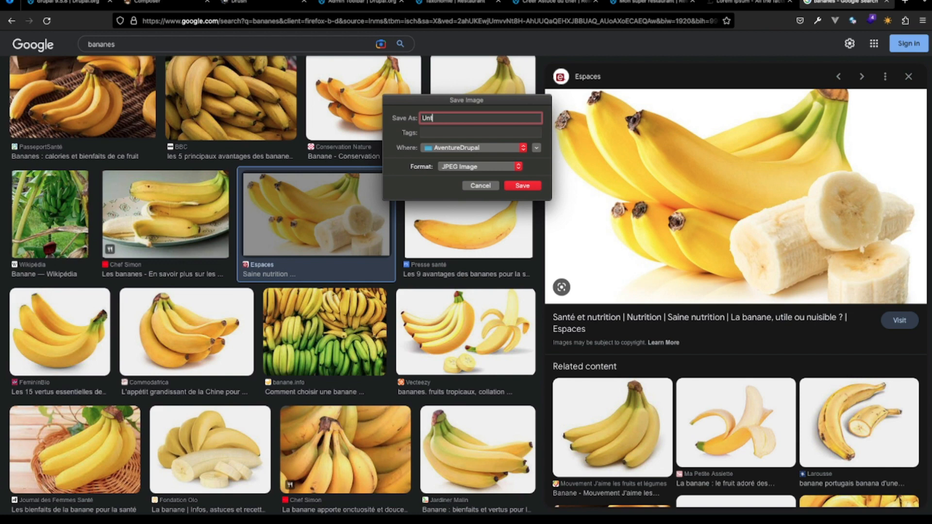
key(BackSpace)
key(BackSpace)
key(BackSpace)
text(b)
click(521, 185)
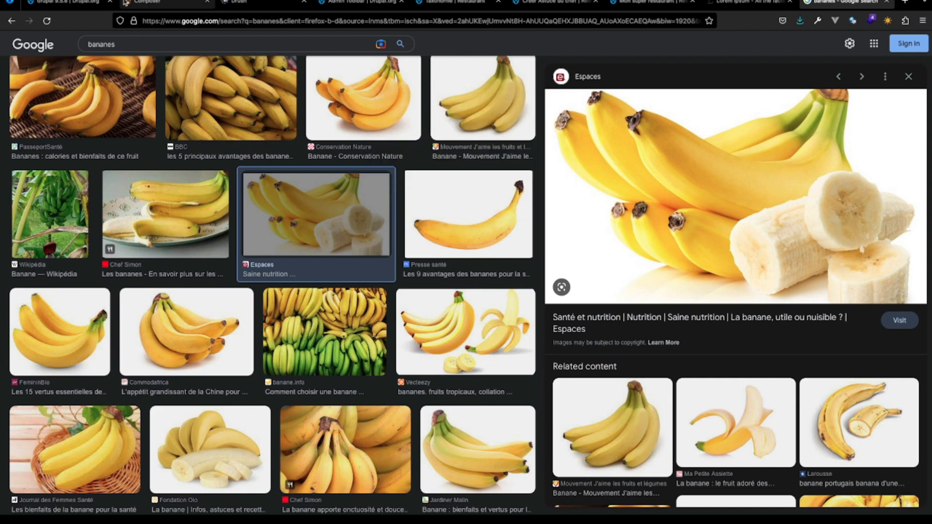
- Upload banane.jpg from the AventureDrupal folder as the Illustration of the new Astuce du chef content
click(553, 3)
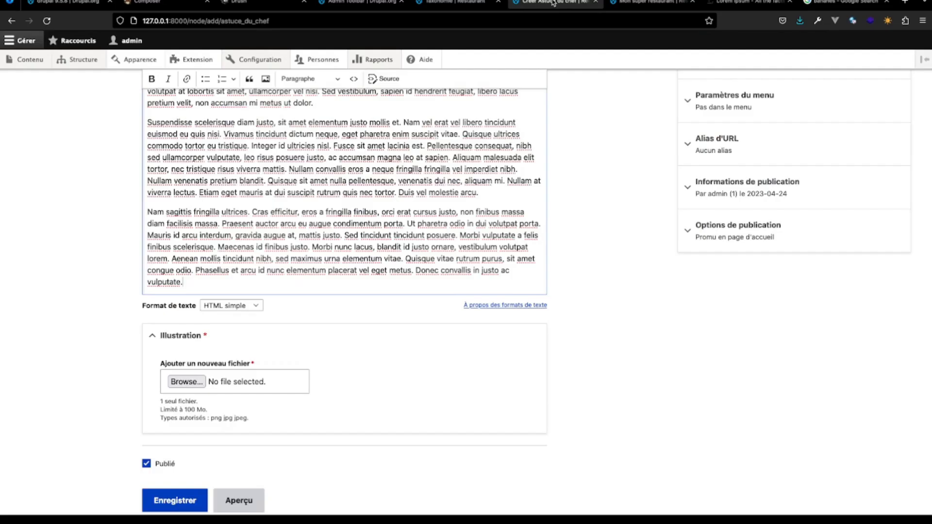
click(188, 381)
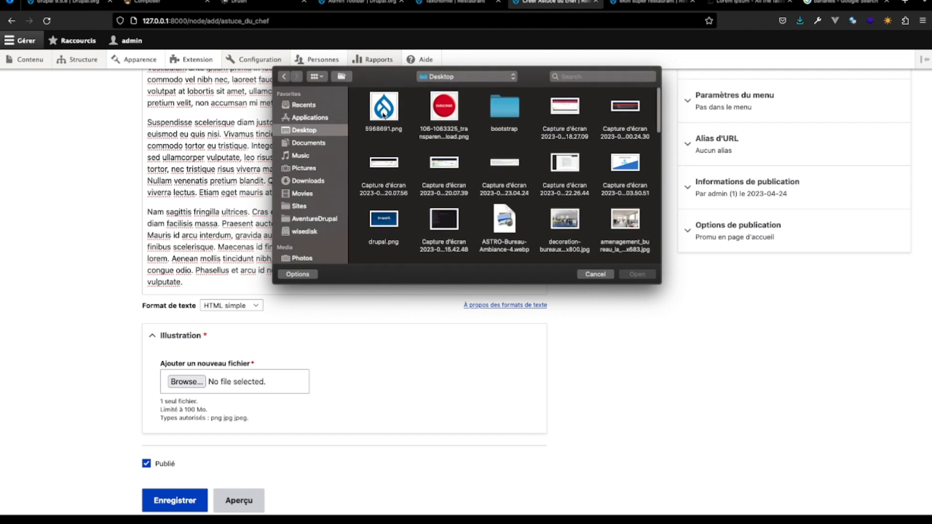
click(306, 220)
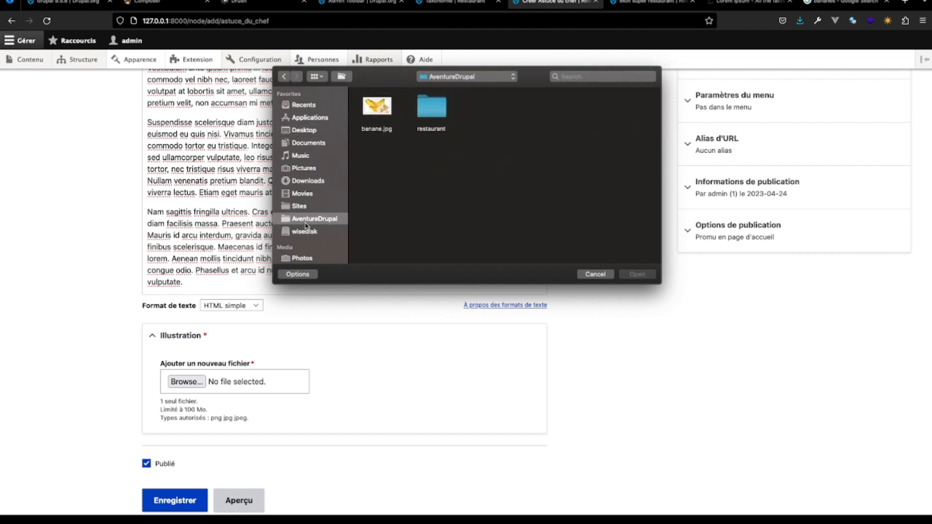
click(382, 107)
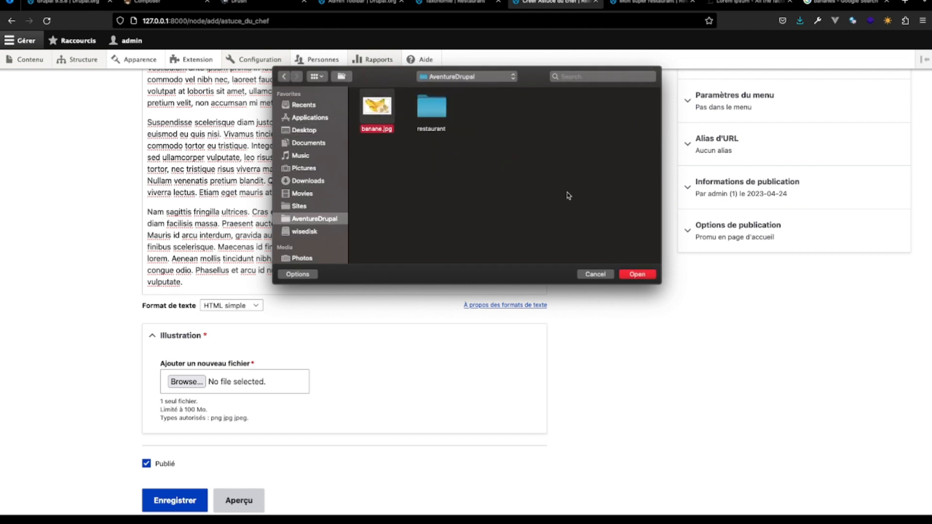
click(646, 274)
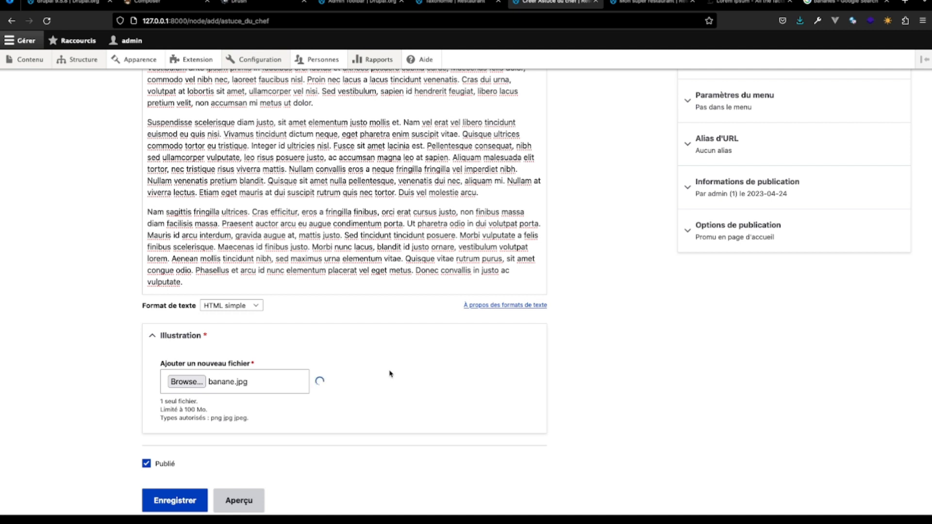
- Give the illustration the alternative text "banane" and save the new Astuce du chef content
click(297, 407)
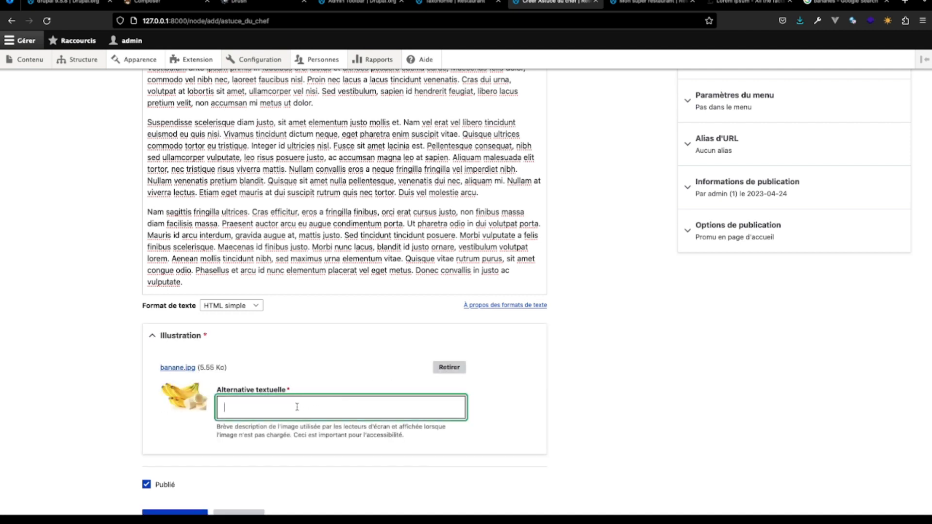
text(banane)
scroll(315, 405, down, 3)
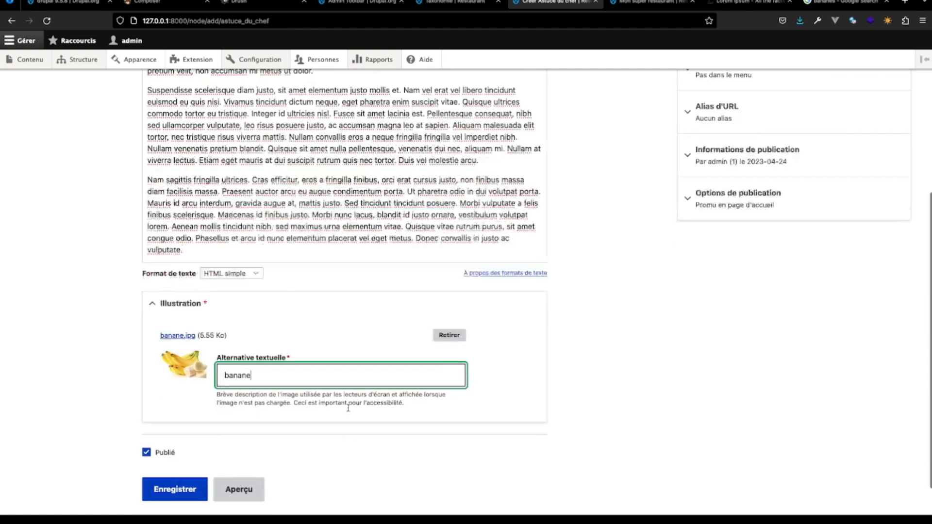
click(172, 451)
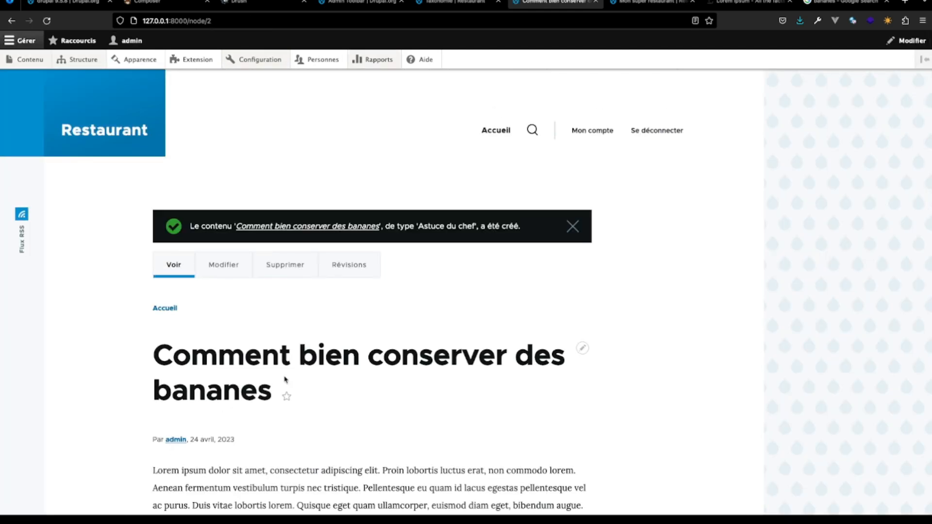
- Examine the published banana tip page, checking how the title, body text and illustration are laid out
scroll(417, 452, down, 6)
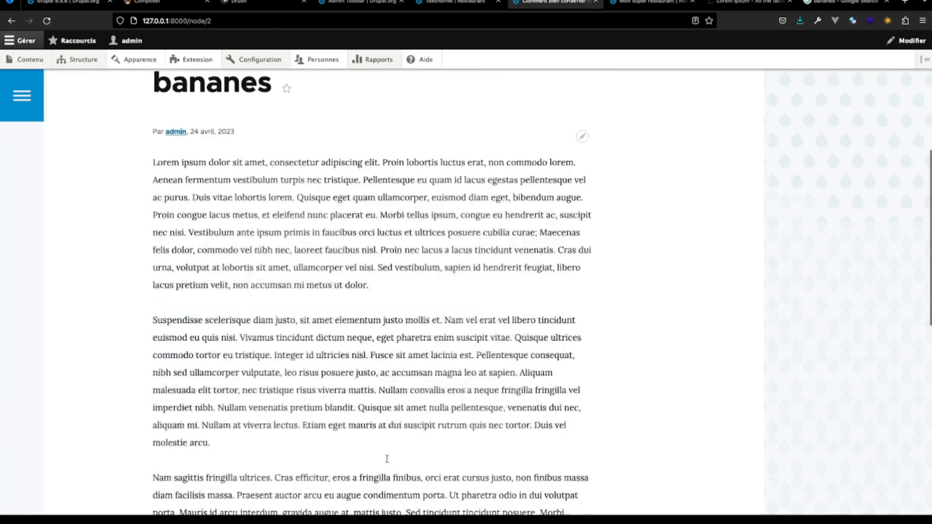
scroll(343, 287, down, 2)
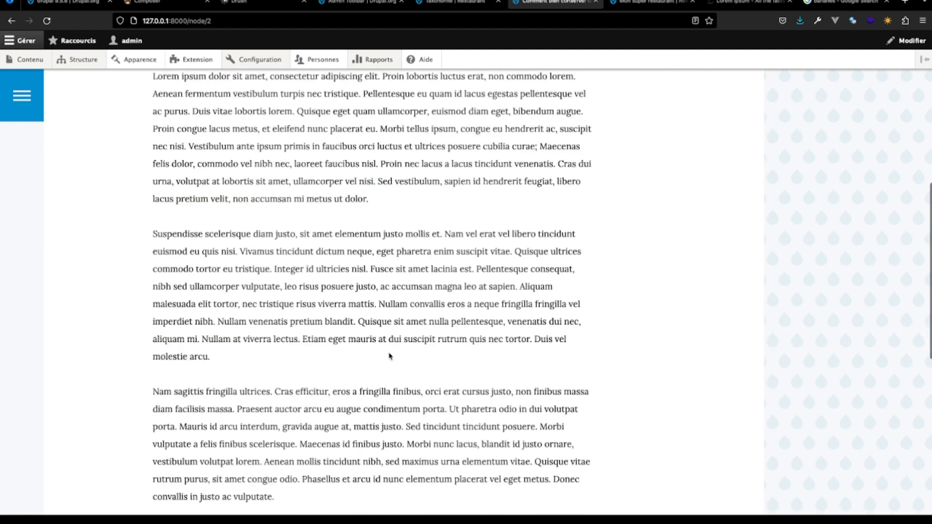
scroll(389, 354, down, 6)
scroll(389, 356, up, 3)
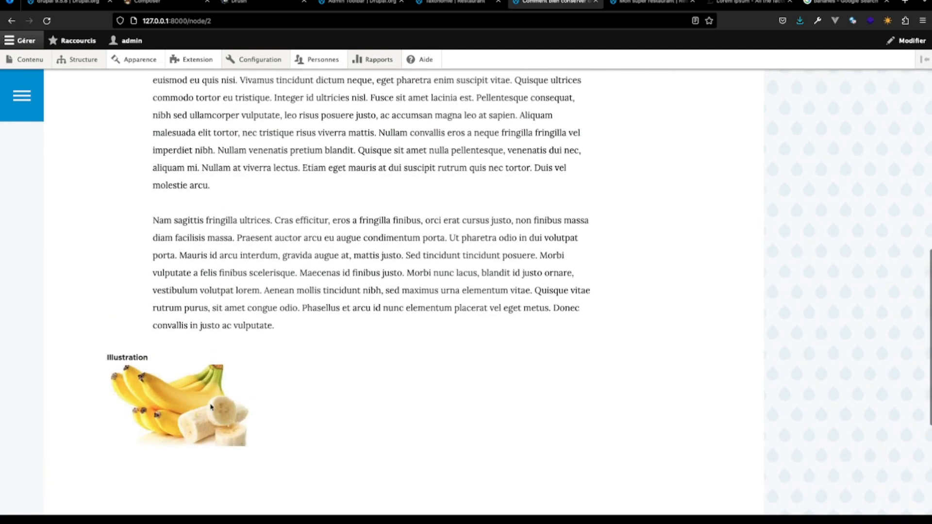
scroll(211, 407, up, 15)
scroll(211, 407, down, 14)
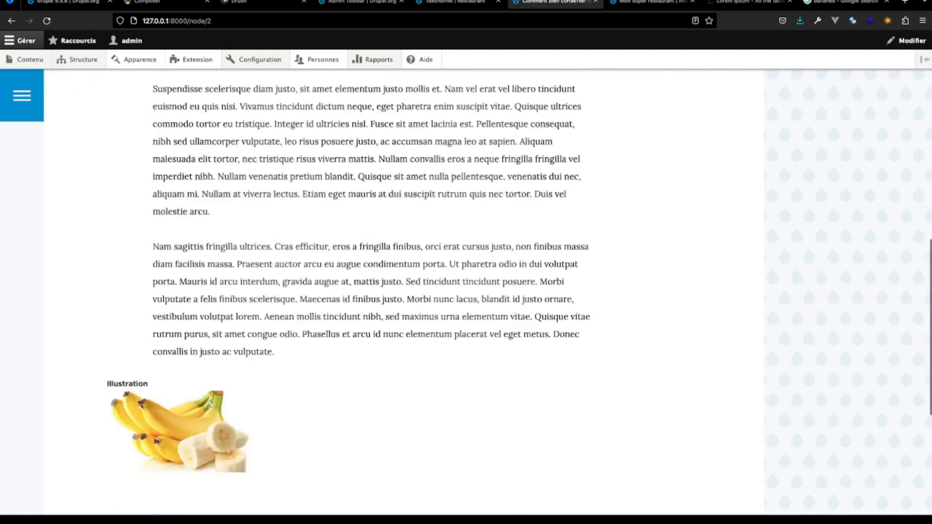
scroll(211, 406, down, 3)
scroll(211, 406, up, 18)
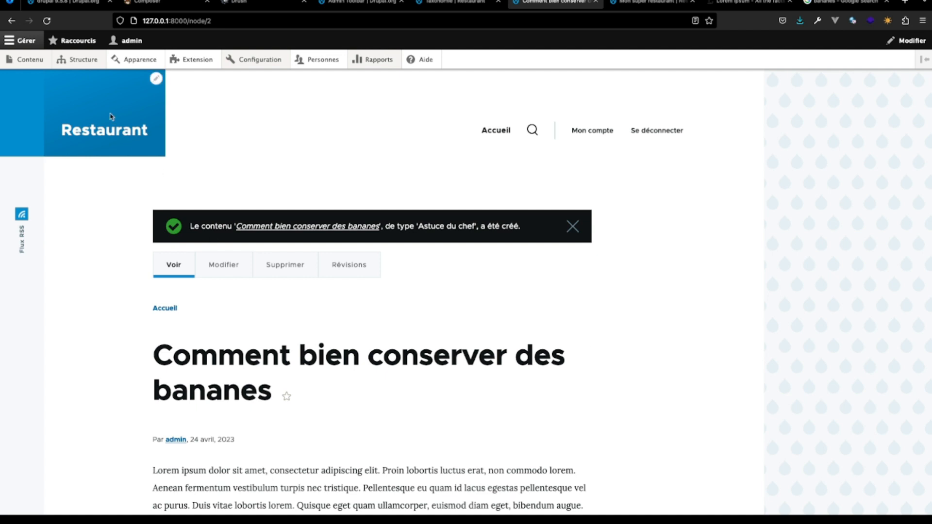
- In the default display settings of the Astuce du chef content type, move the Illustration field above Body
mouse_move(80, 59)
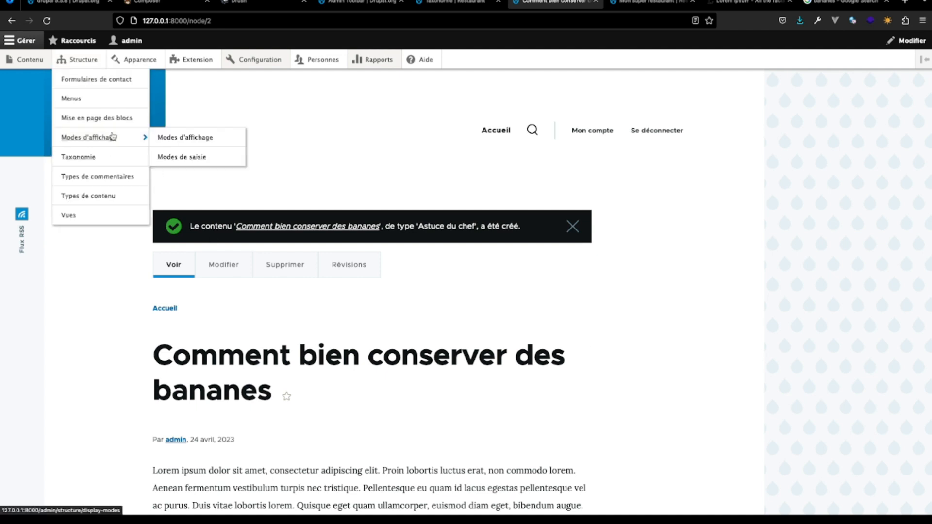
click(111, 197)
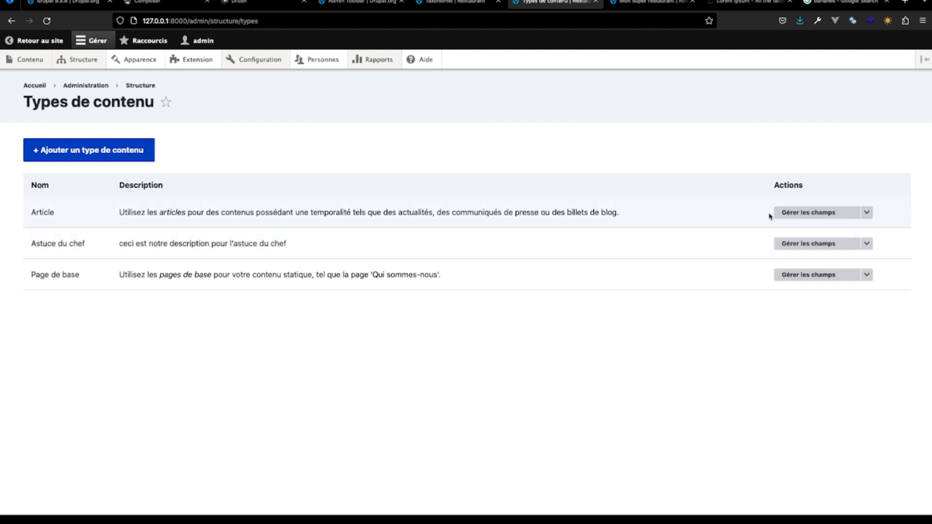
click(867, 246)
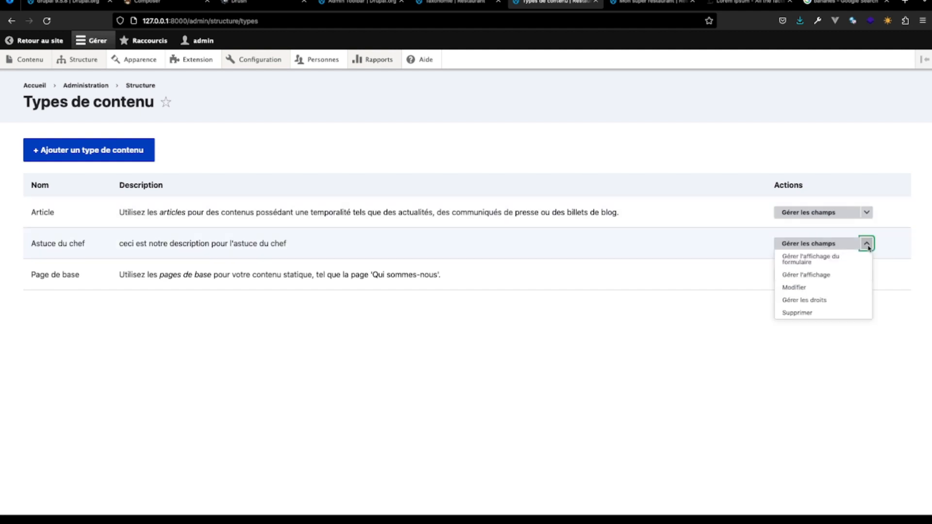
click(827, 245)
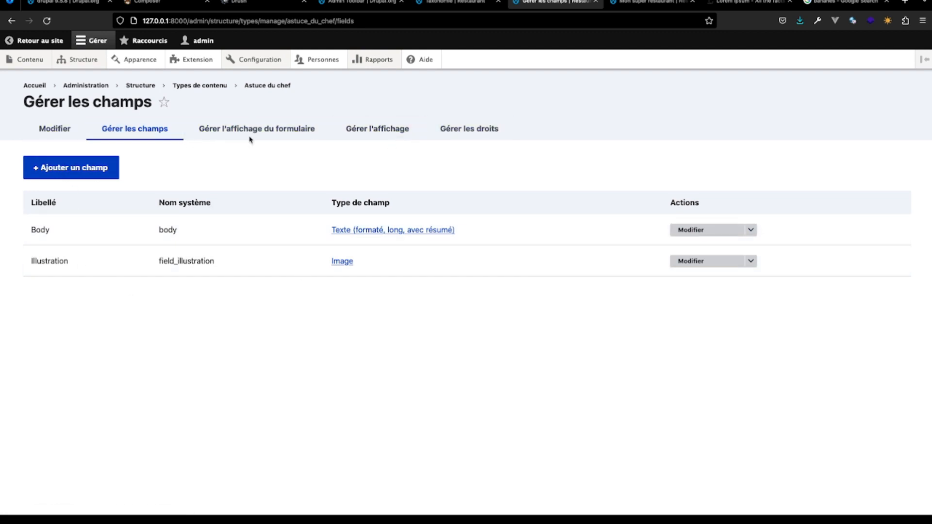
click(358, 131)
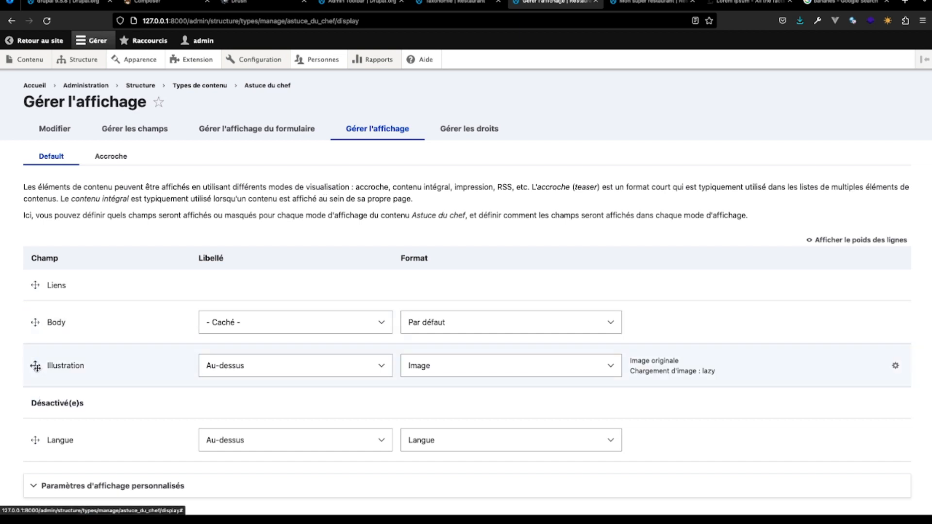
drag(35, 366, 42, 314)
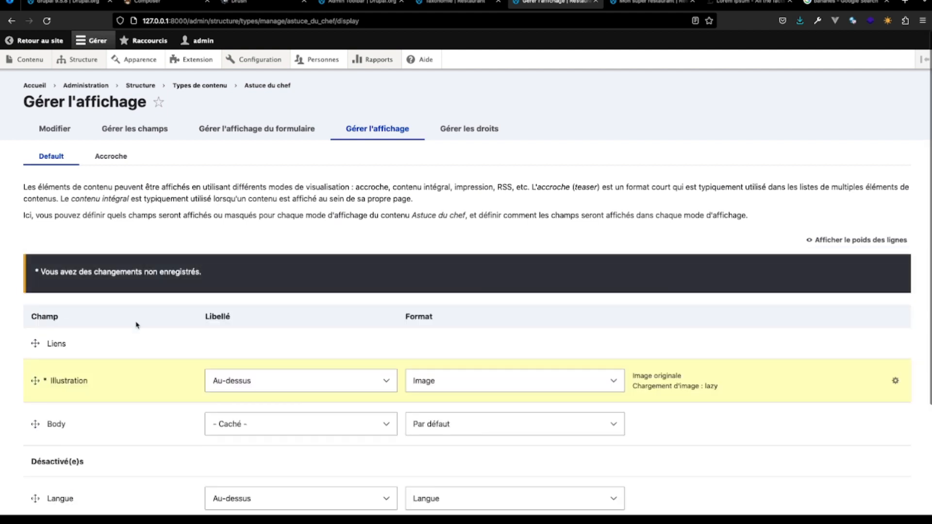
- Set the Illustration field's label to "- Caché -" in the default display
scroll(157, 304, down, 3)
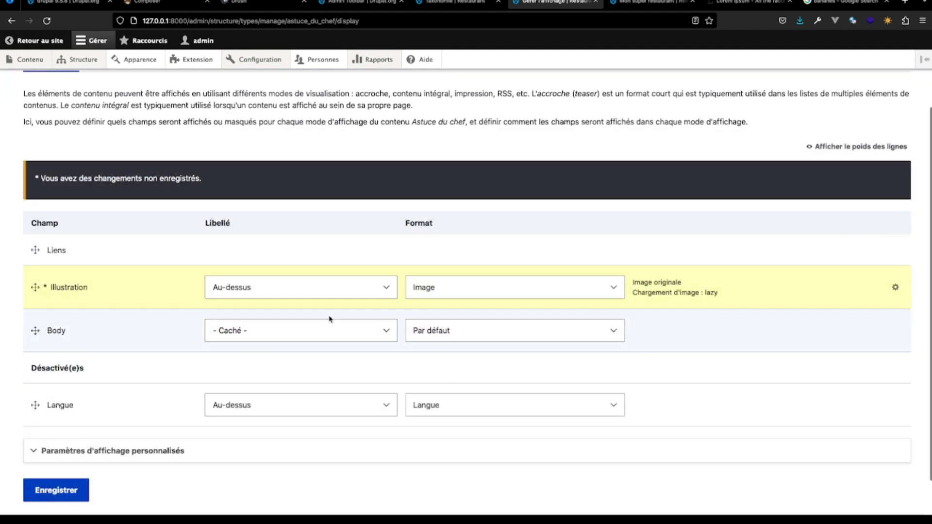
click(387, 293)
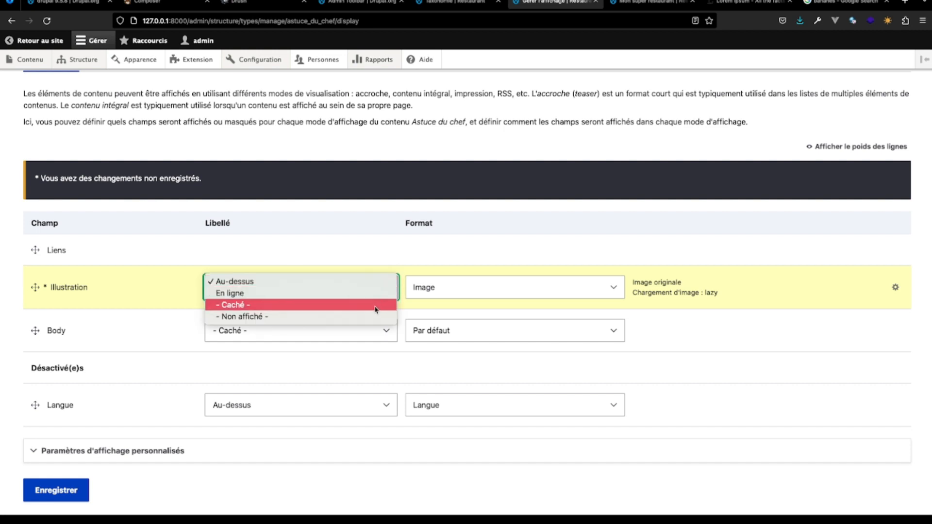
click(375, 305)
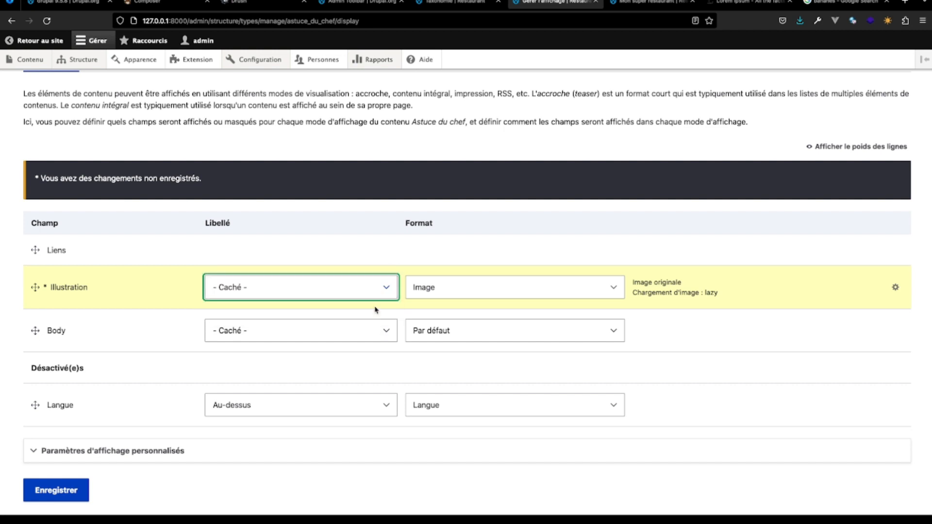
scroll(375, 309, up, 3)
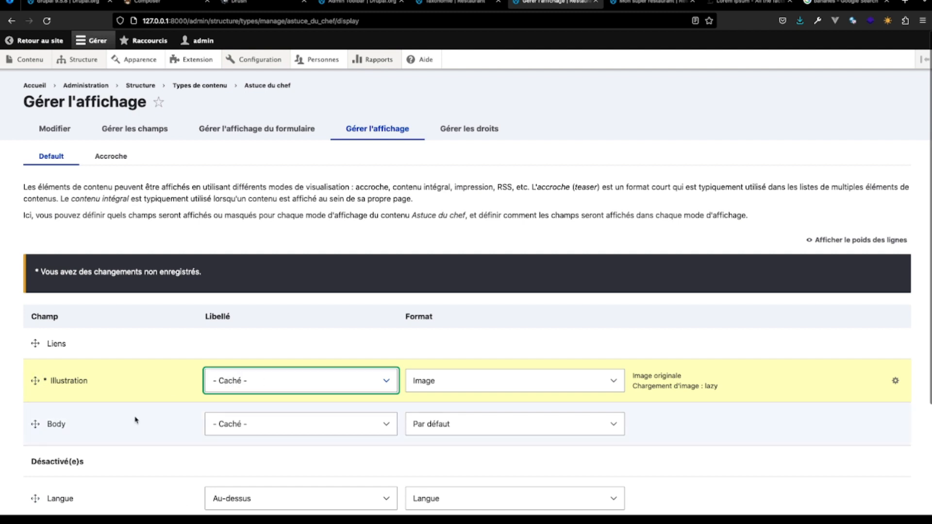
click(387, 382)
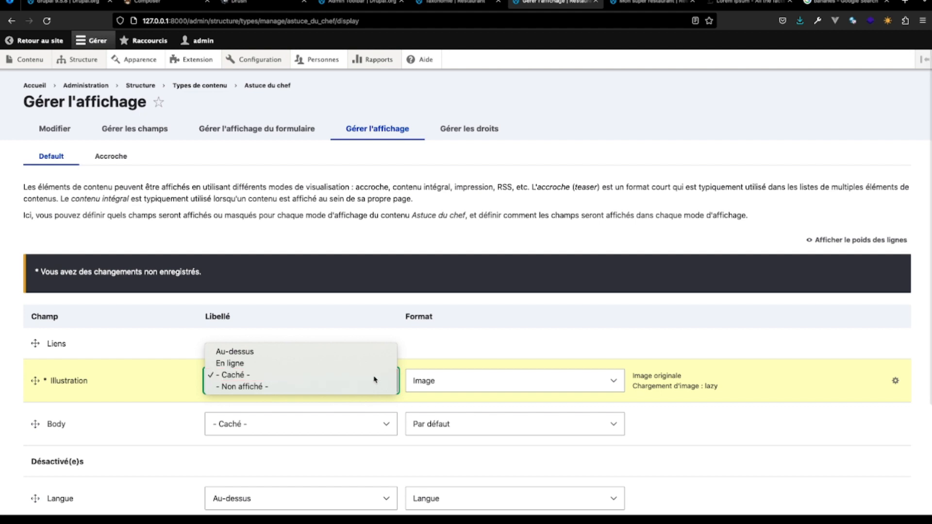
click(374, 381)
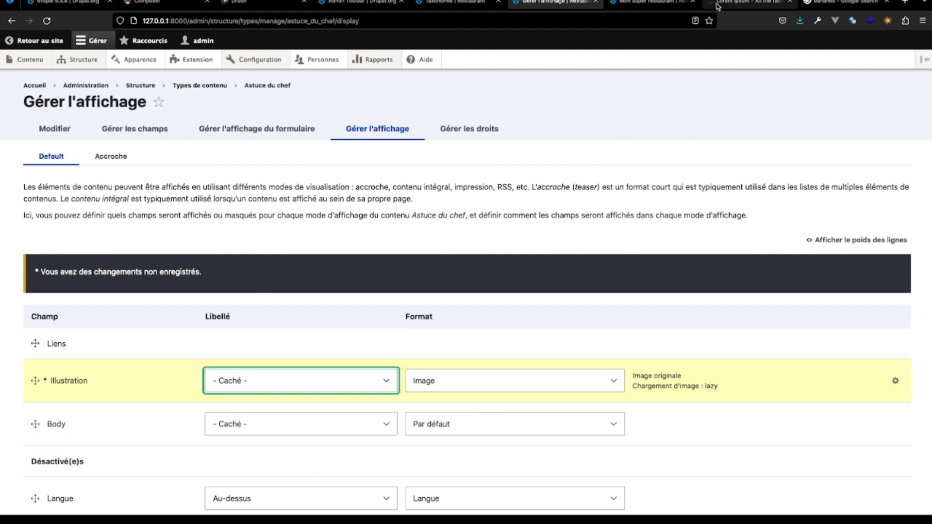
- Open the content "Comment bien conserver des bananes" in the other site tab and examine the Illustration label above its picture
click(653, 4)
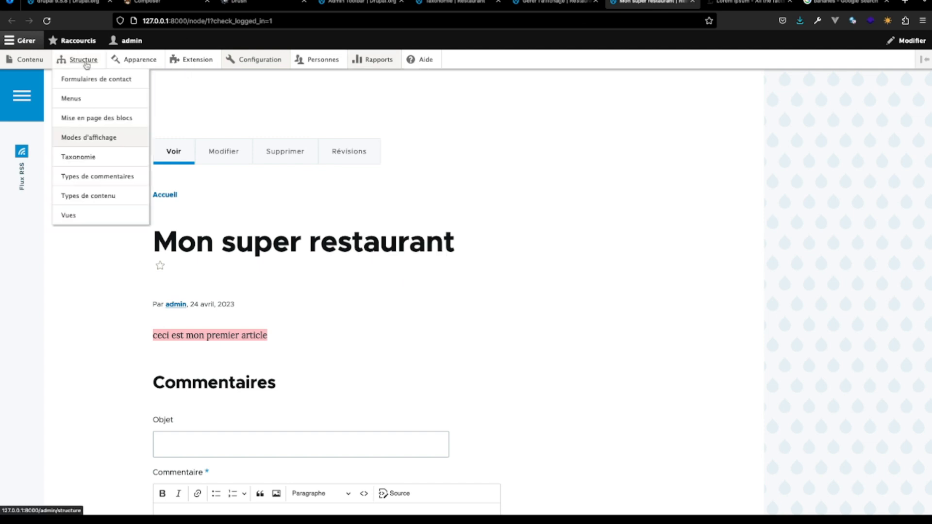
click(46, 60)
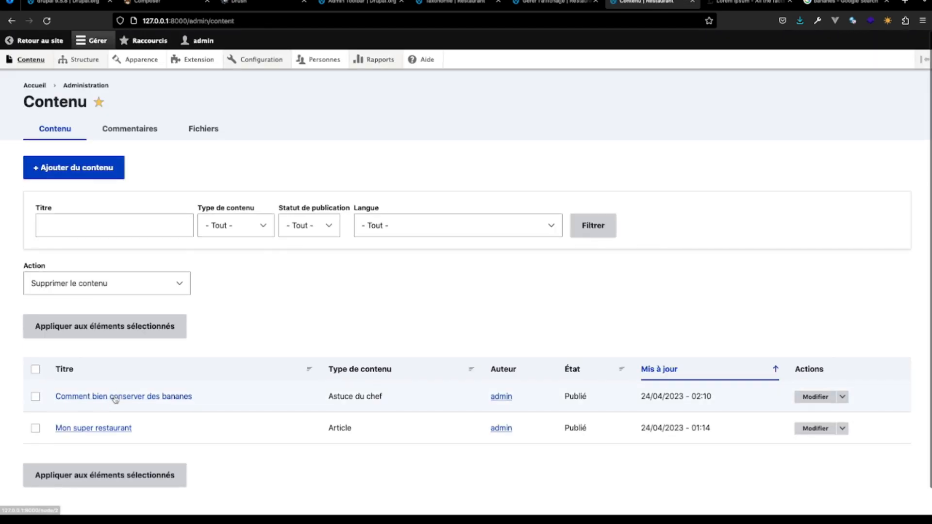
click(115, 399)
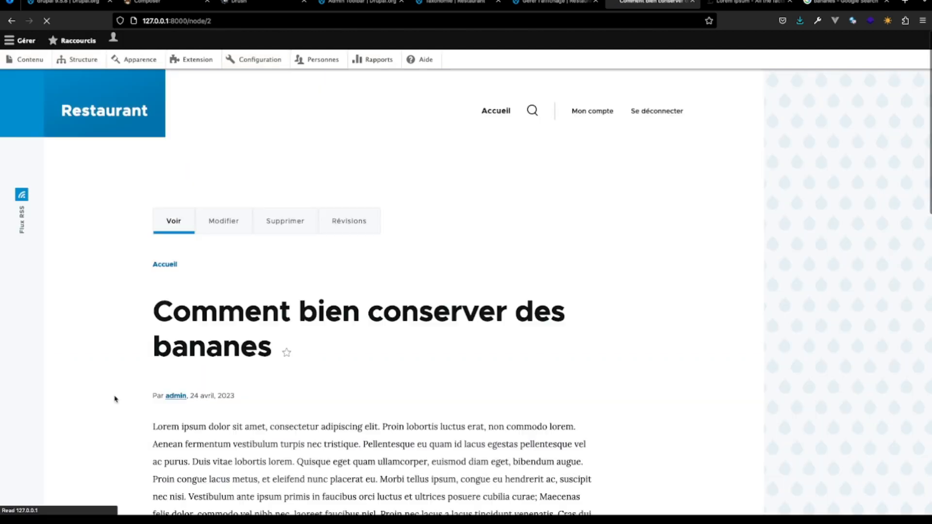
scroll(293, 376, down, 3)
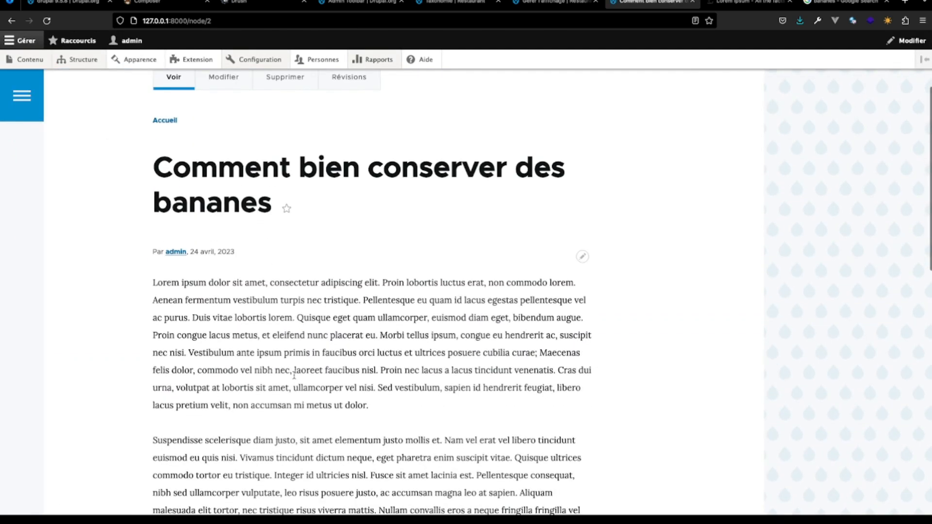
scroll(263, 305, down, 13)
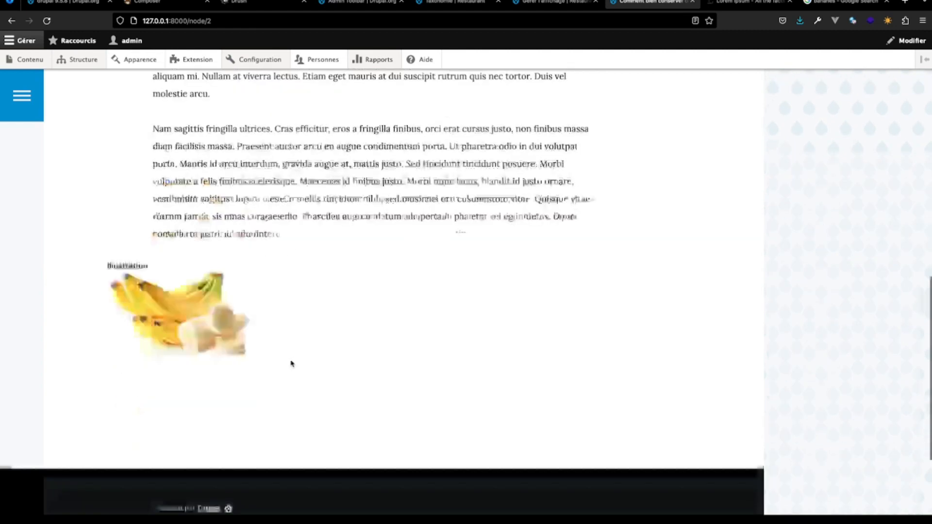
scroll(194, 223, up, 2)
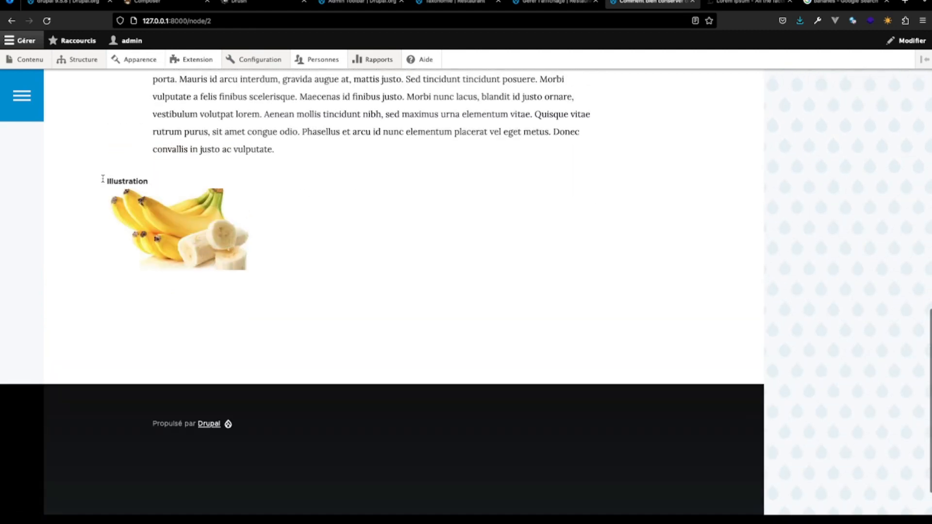
double_click(151, 179)
- Set the Illustration field's image style to Large (480×480) in the Astuce du chef default display and save the display settings
click(565, 6)
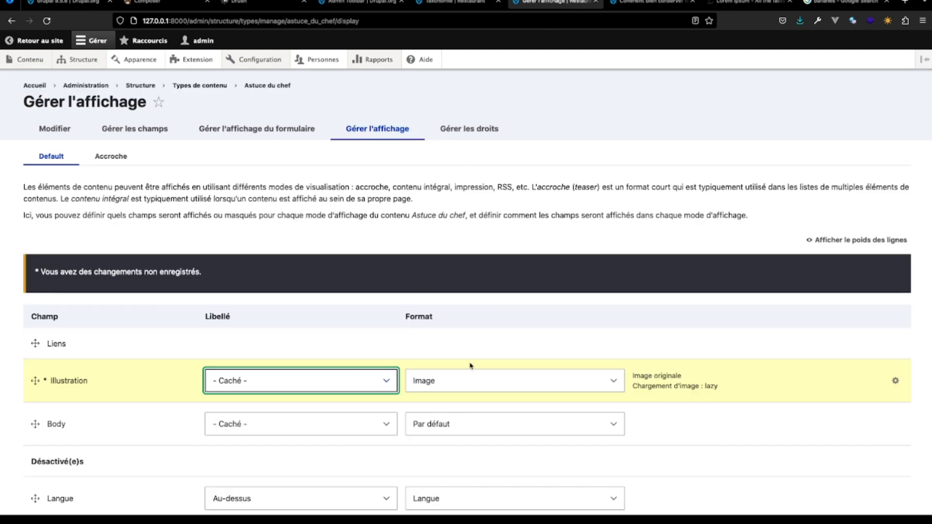
click(611, 382)
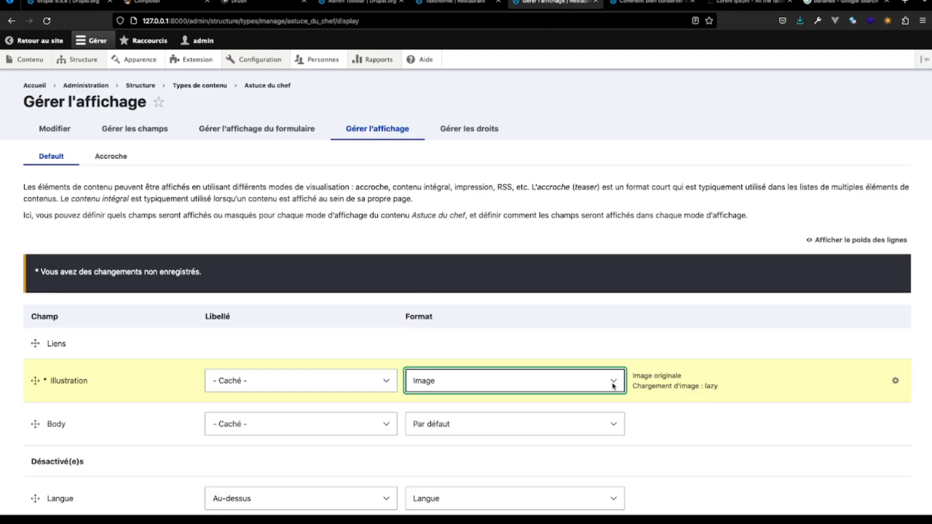
key(Escape)
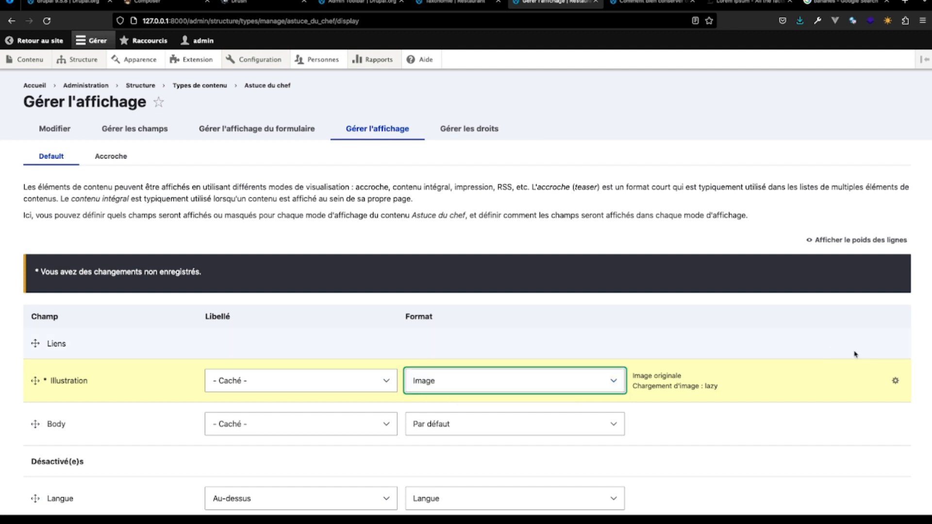
click(895, 380)
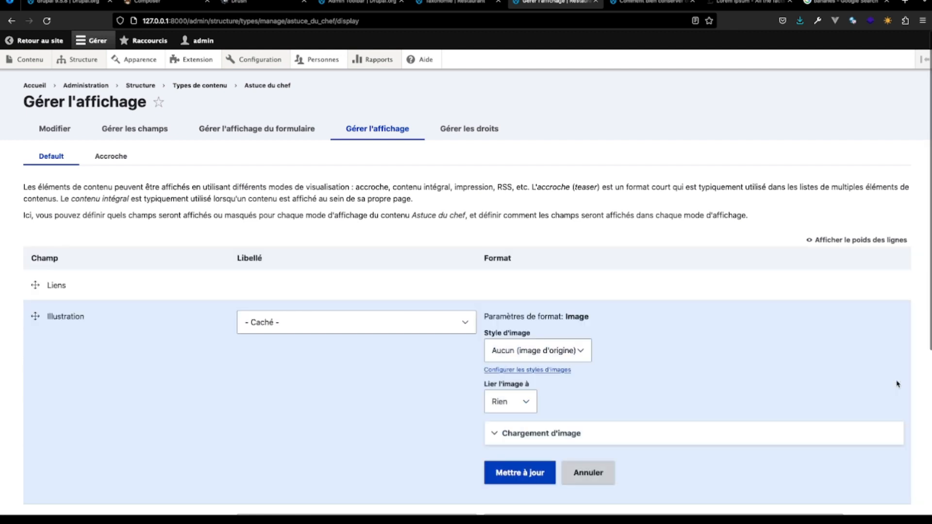
click(584, 352)
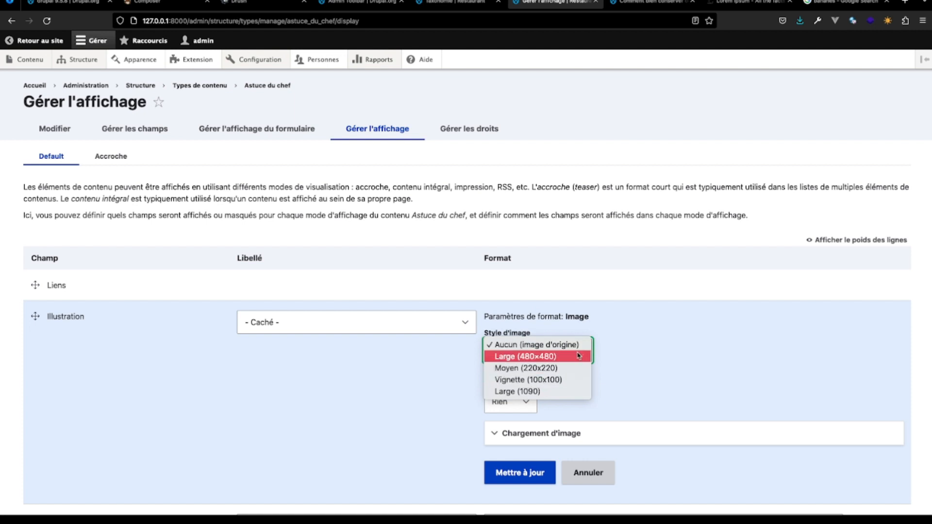
click(578, 355)
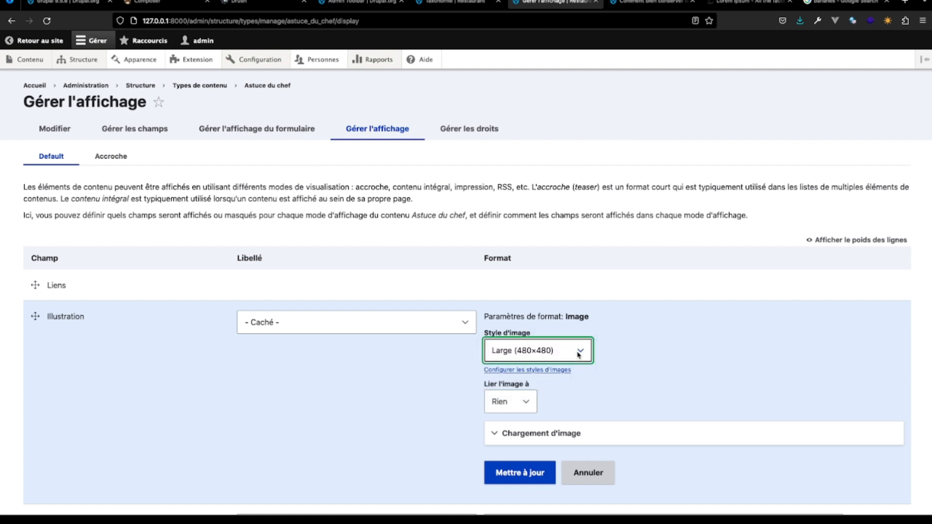
click(525, 473)
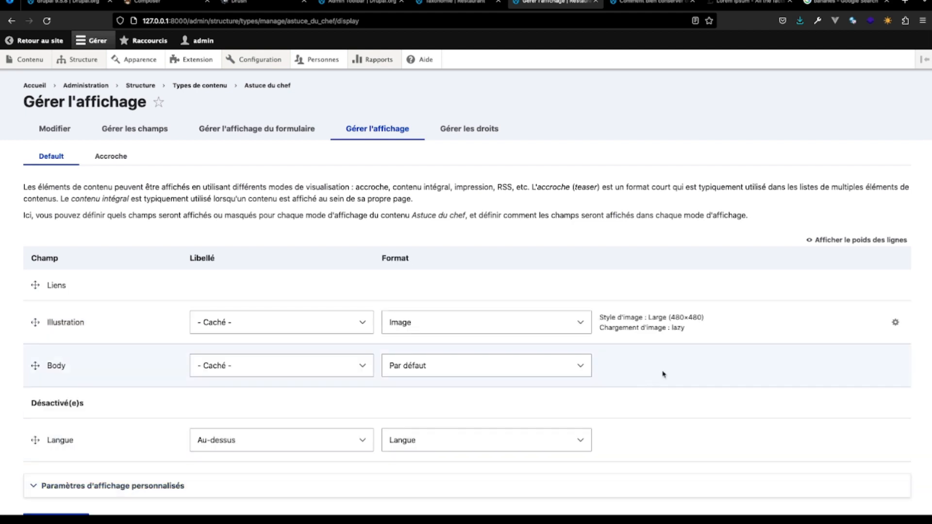
scroll(663, 375, down, 3)
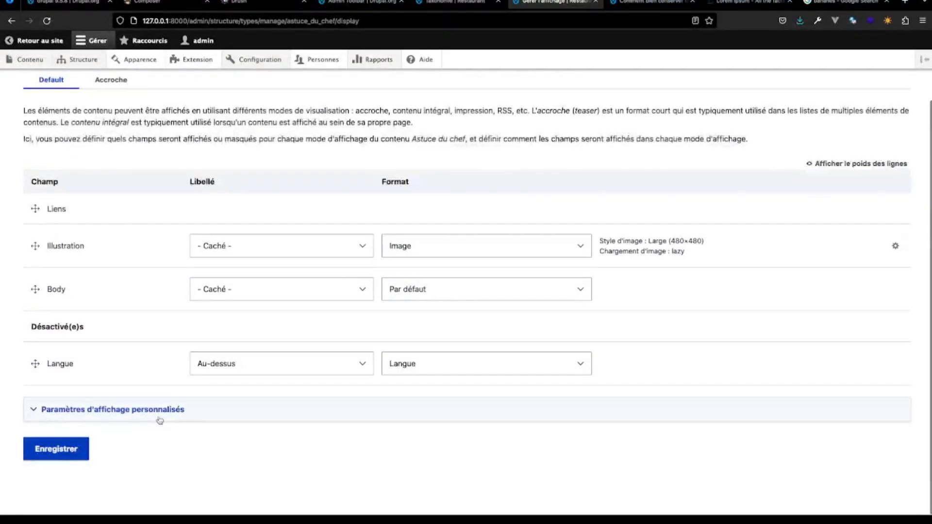
click(73, 450)
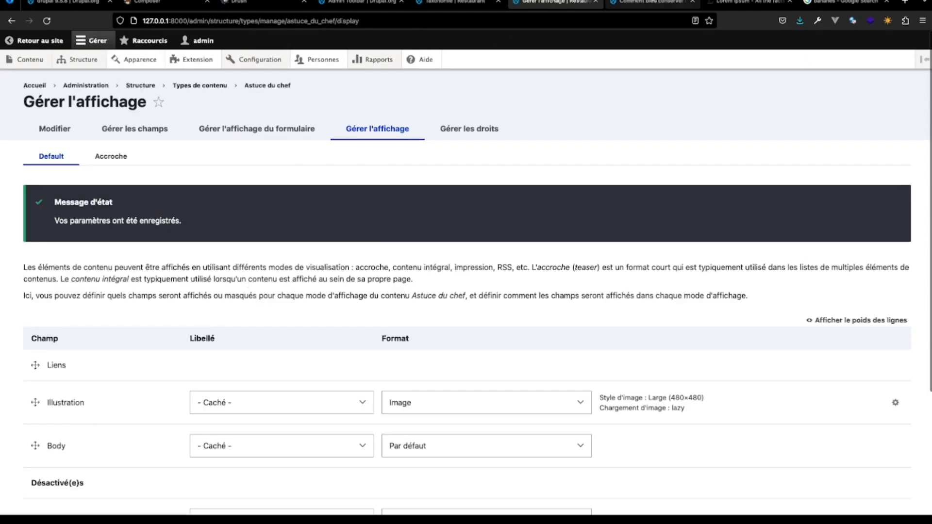
- Reload the published banana tip page and check the illustration's placement, label and size
click(646, 2)
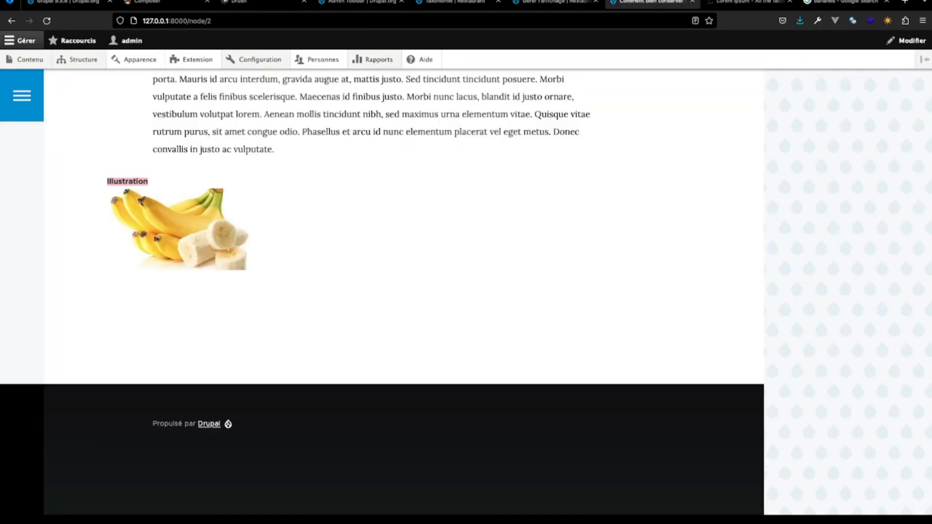
click(46, 21)
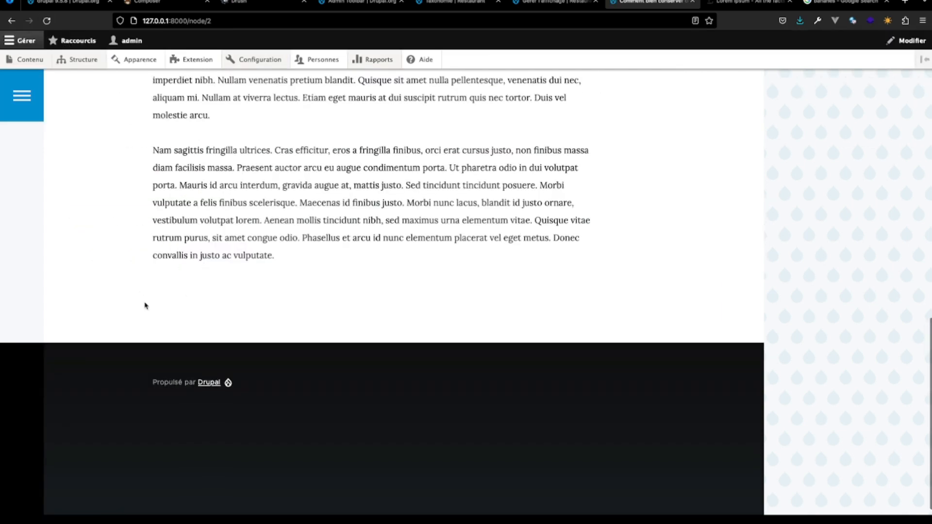
scroll(270, 283, up, 15)
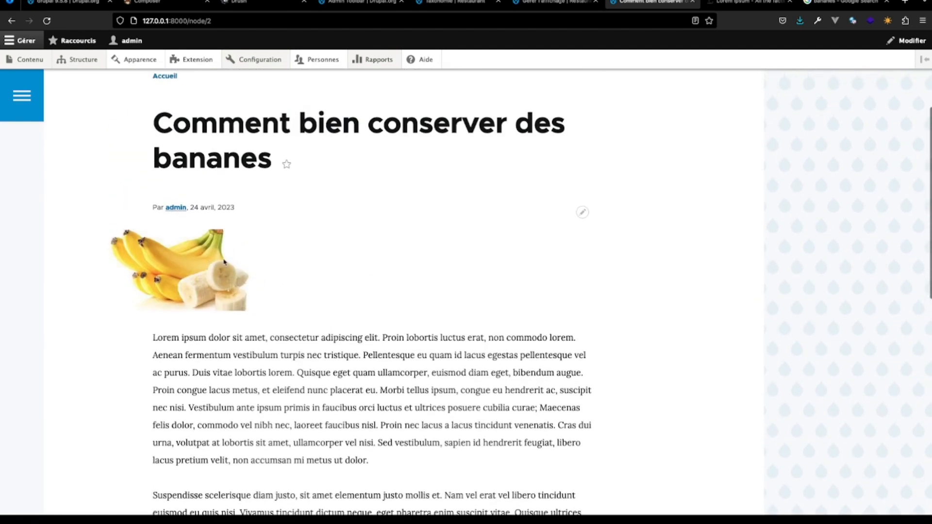
- Change the Illustration field's image style to Large (1090) in the Astuce du chef default display and save the settings
click(571, 3)
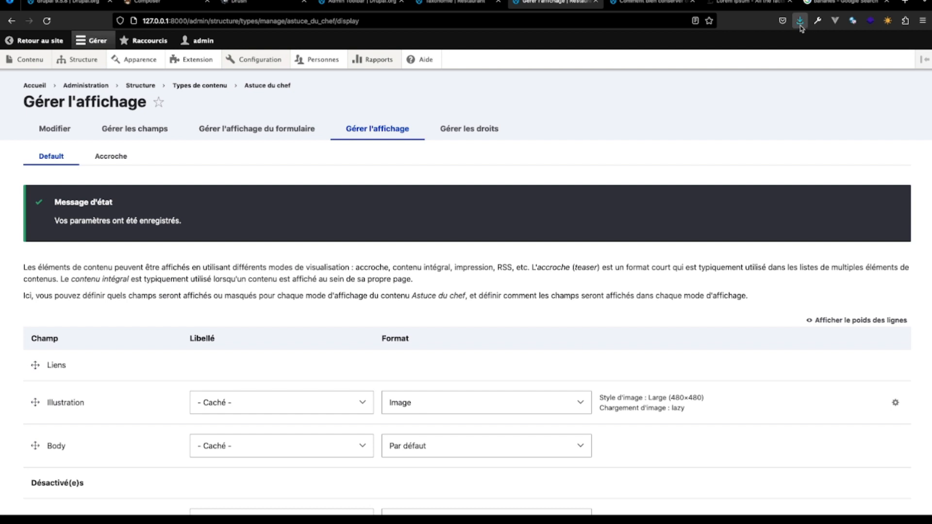
click(895, 403)
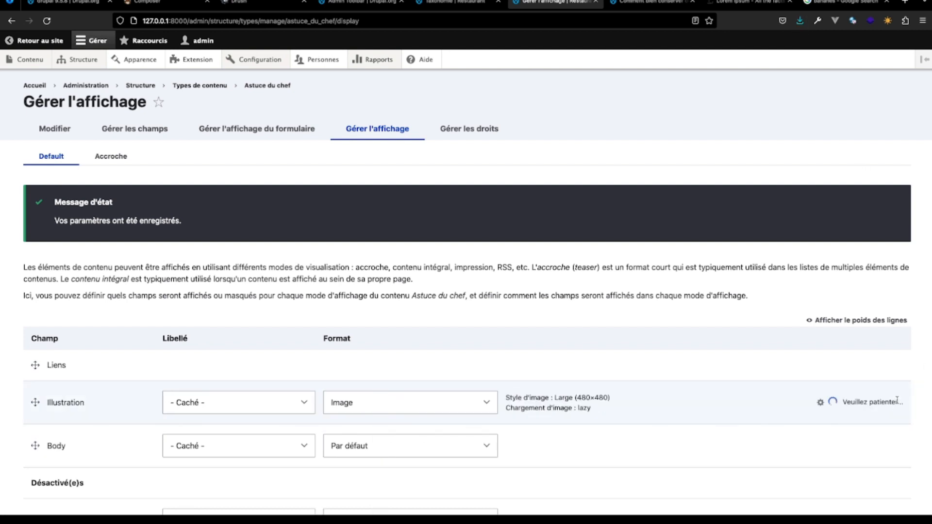
click(580, 432)
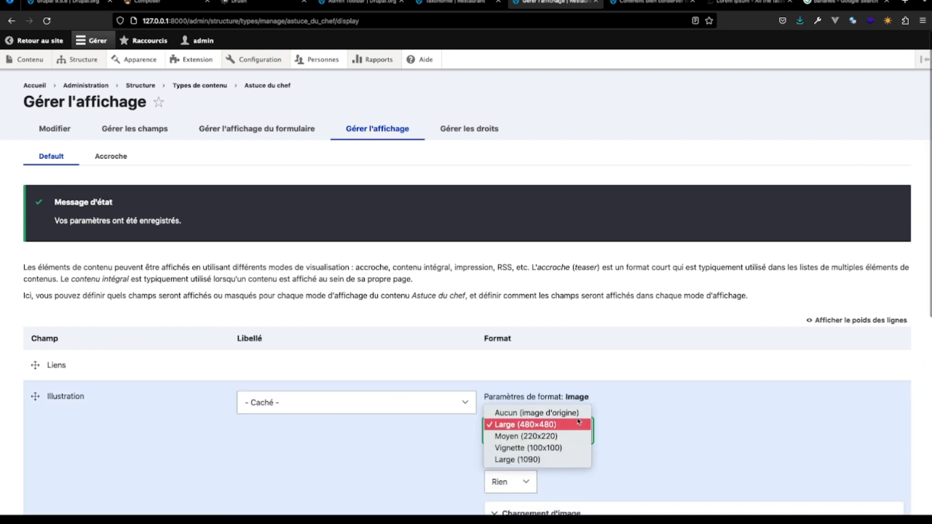
click(578, 414)
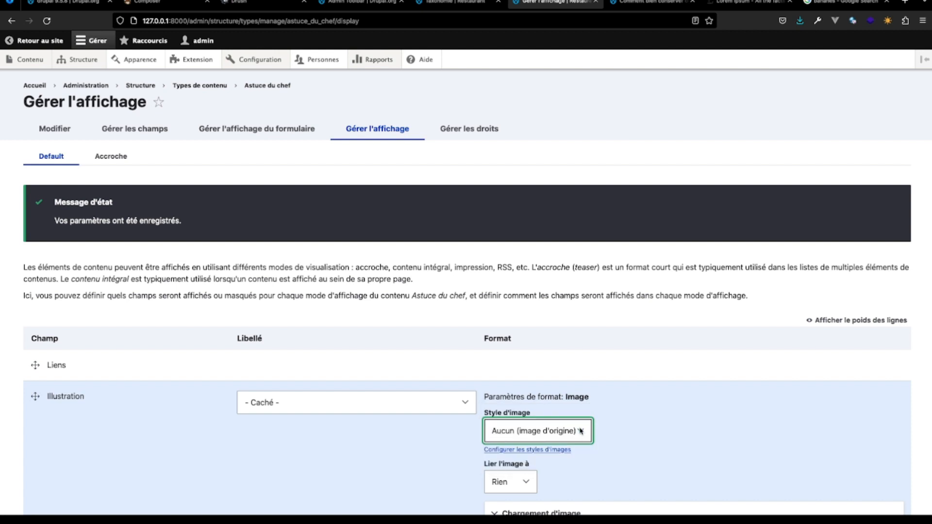
click(580, 431)
click(566, 471)
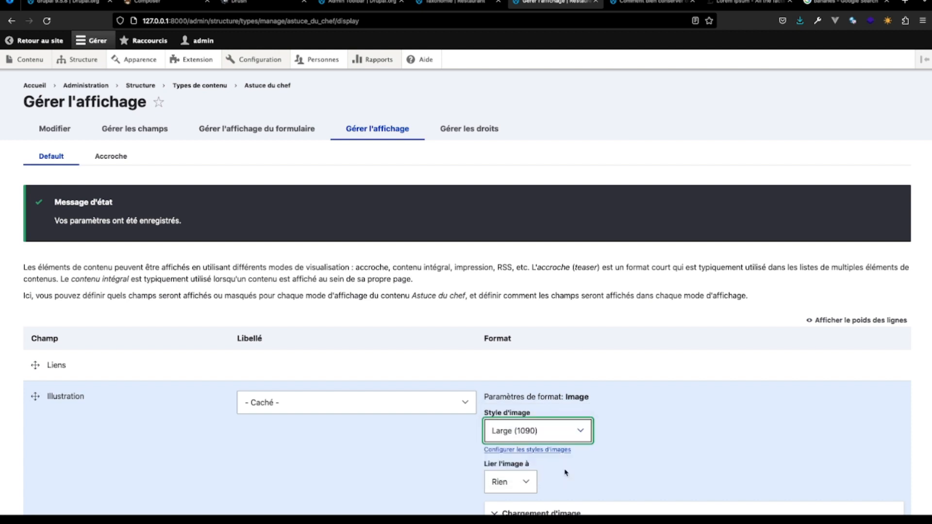
scroll(431, 470, down, 6)
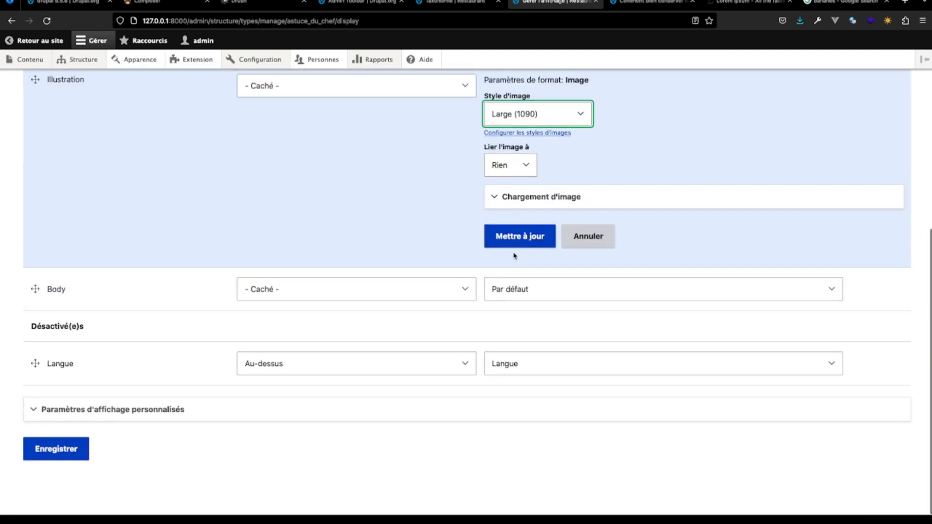
click(519, 237)
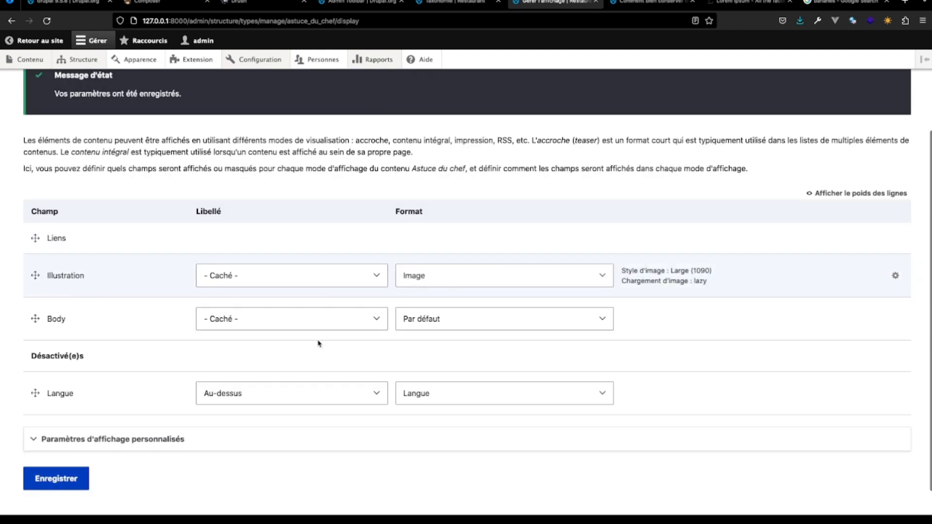
click(71, 478)
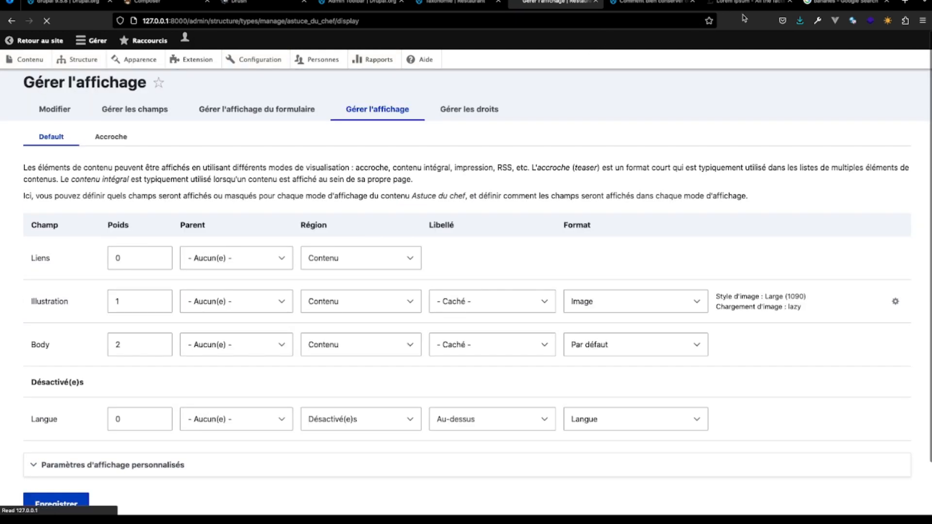
- View the source banana picture in the Google image results, then reload the banana tip page to compare its illustration
click(845, 6)
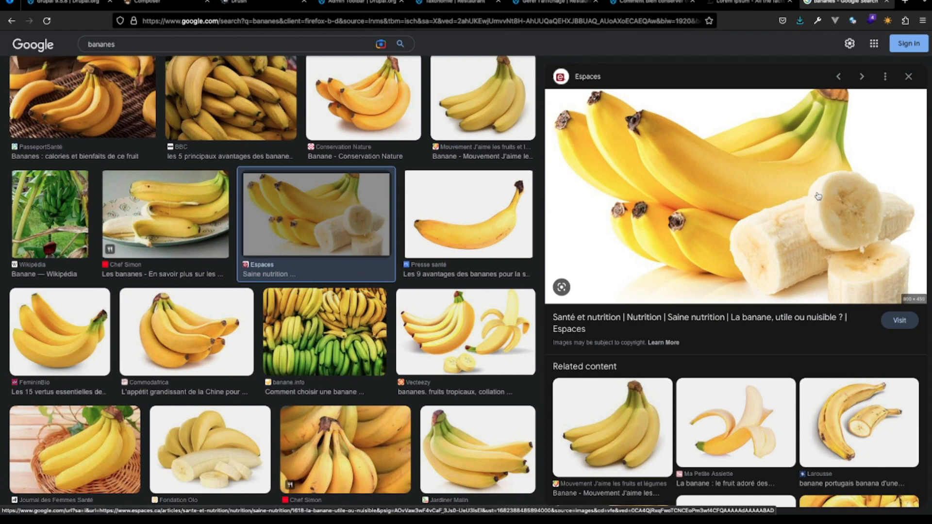
click(645, 4)
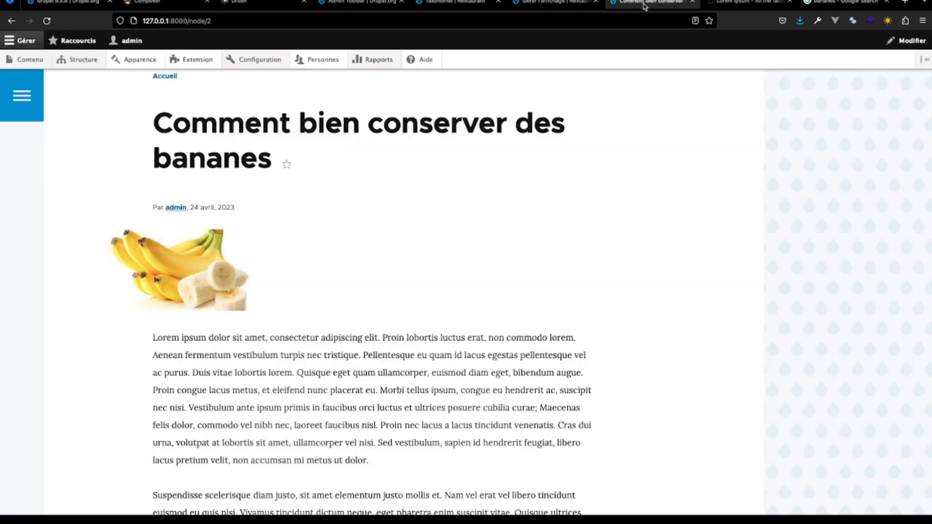
click(47, 20)
- From the Google image results, save the Conservation Nature banana picture as "banana" in JPEG format in the AventureDrupal folder
click(841, 5)
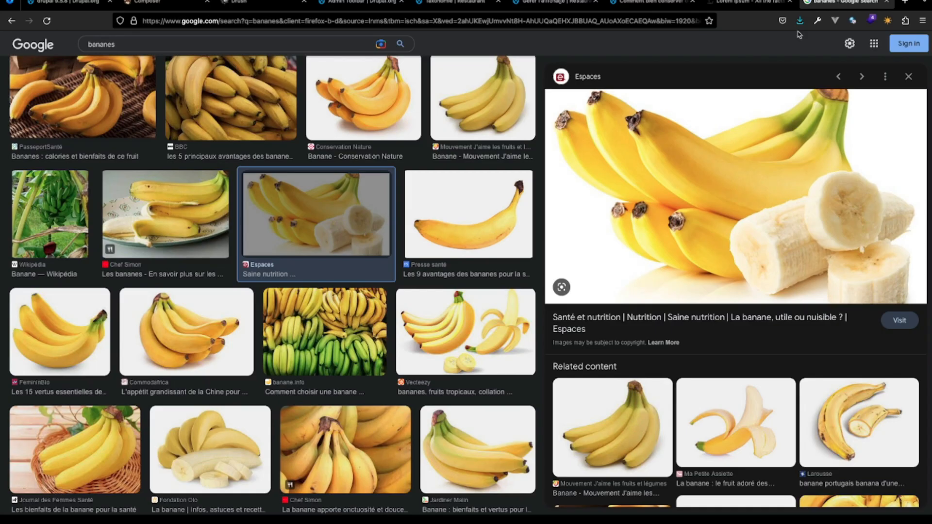
click(375, 121)
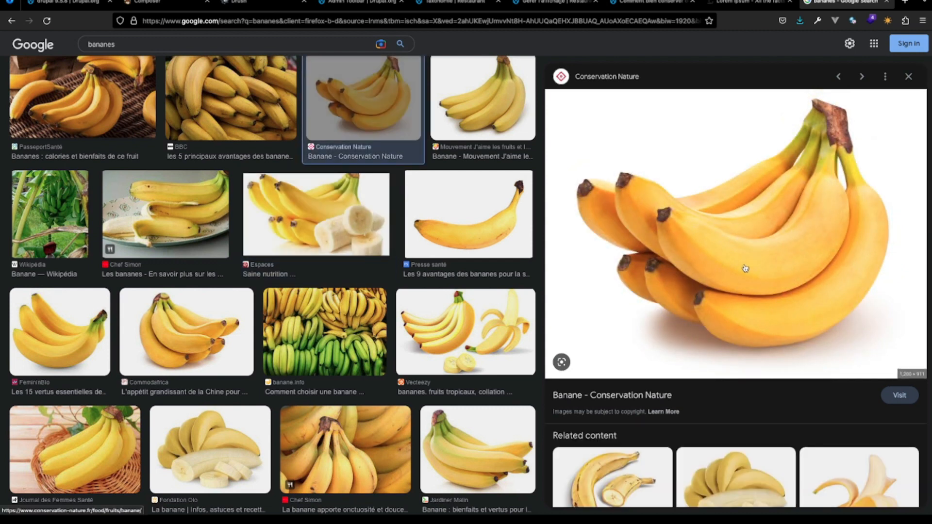
right_click(782, 287)
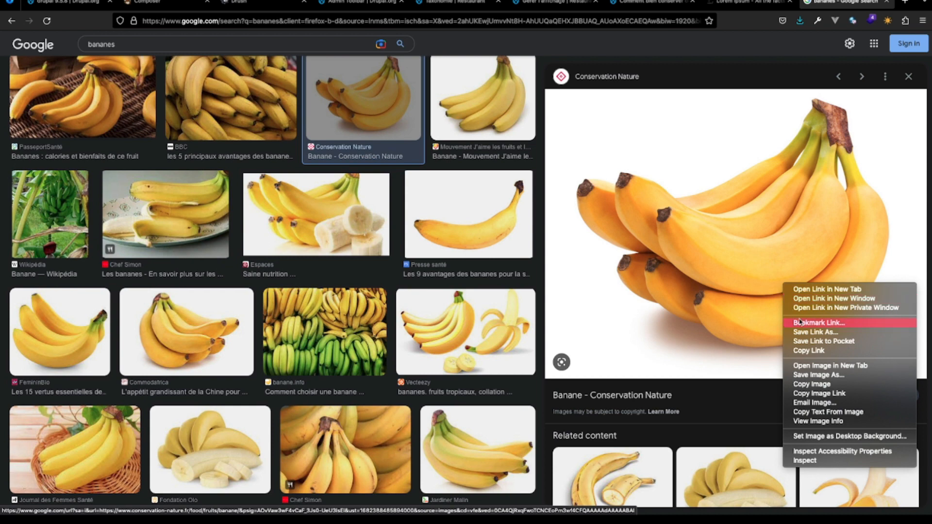
click(811, 379)
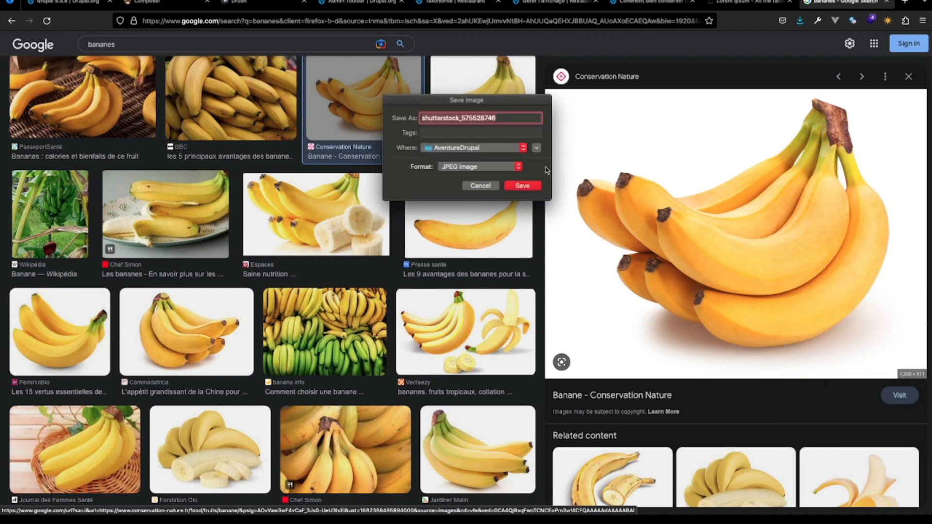
text(banana)
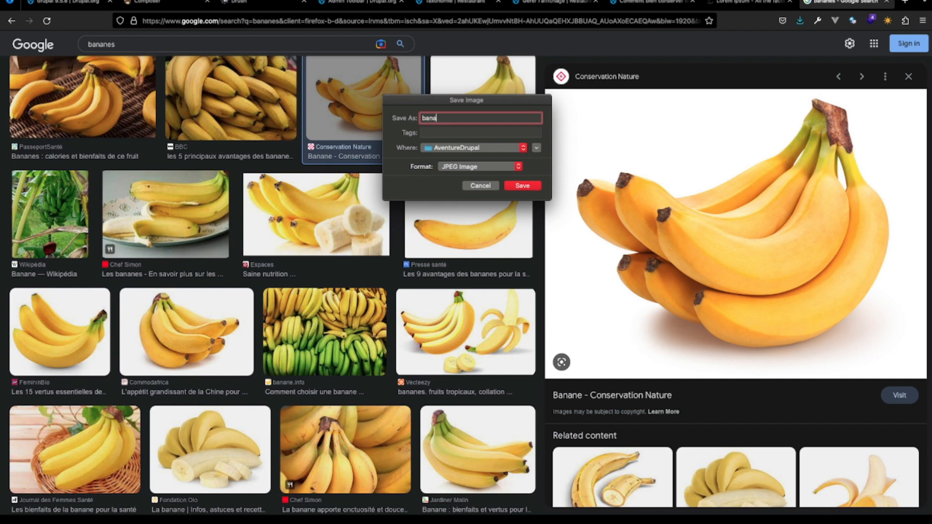
click(522, 186)
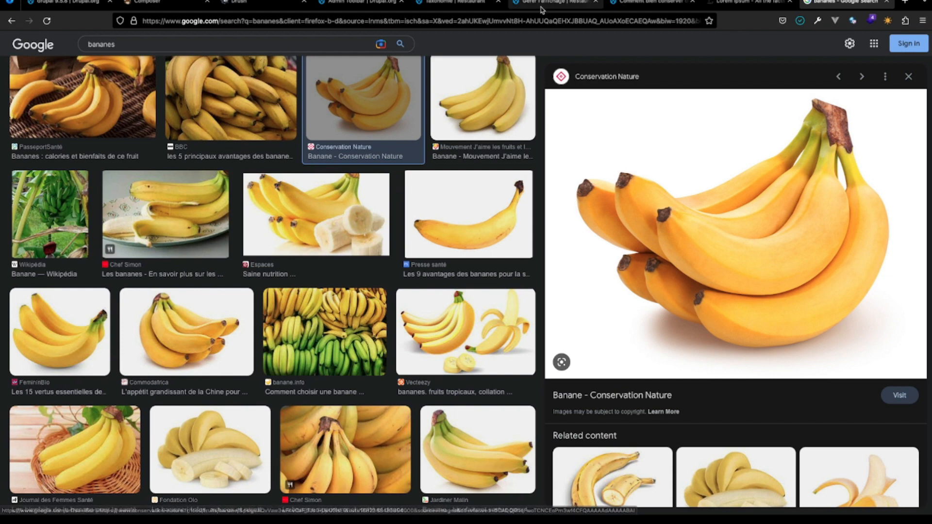
- Edit the content "Comment bien conserver des bananes" and replace its Illustration file with banana.jpg from the AventureDrupal folder
click(661, 2)
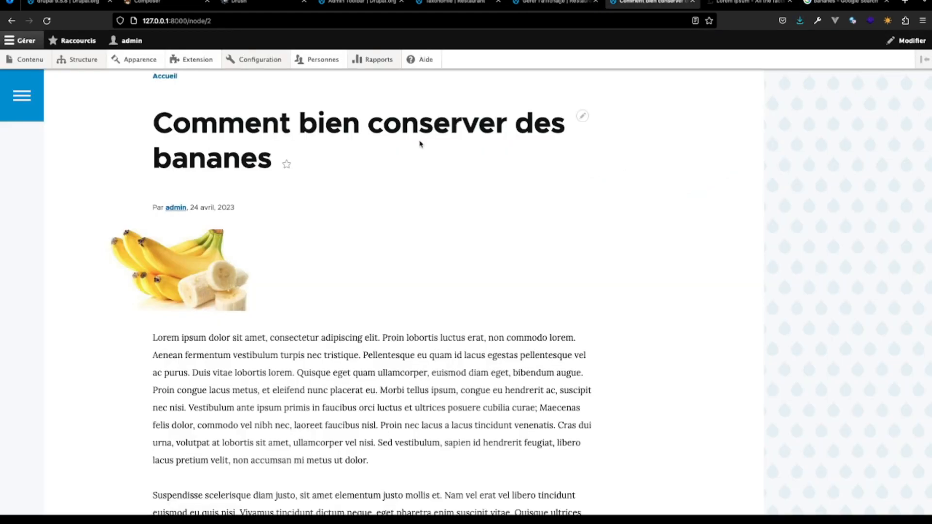
click(228, 153)
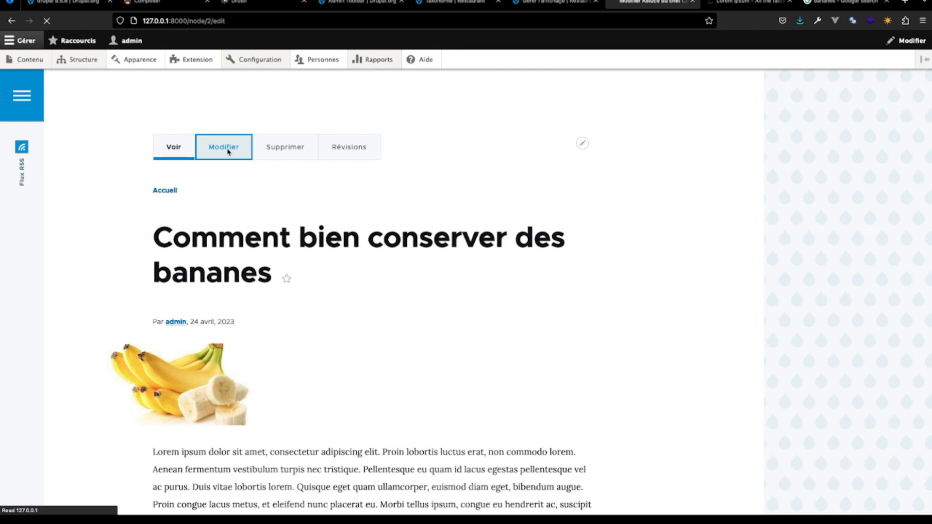
scroll(244, 229, down, 8)
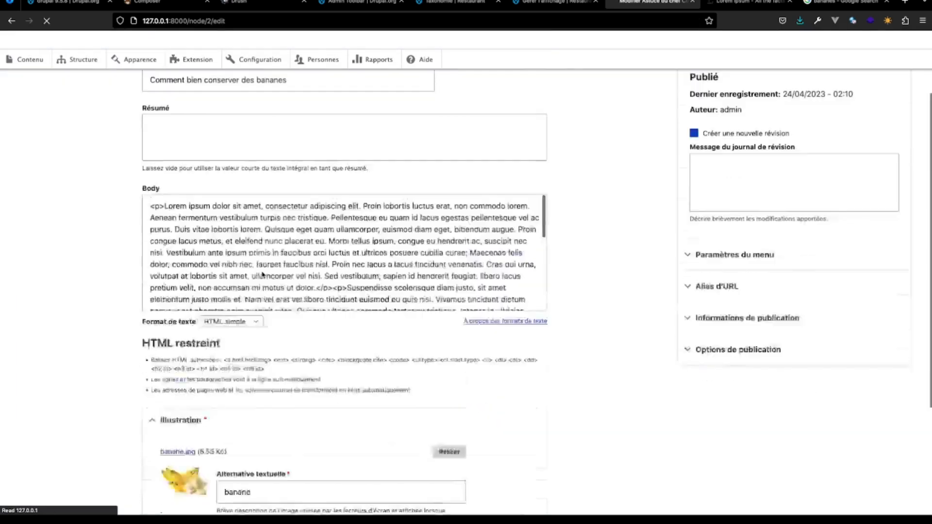
click(455, 359)
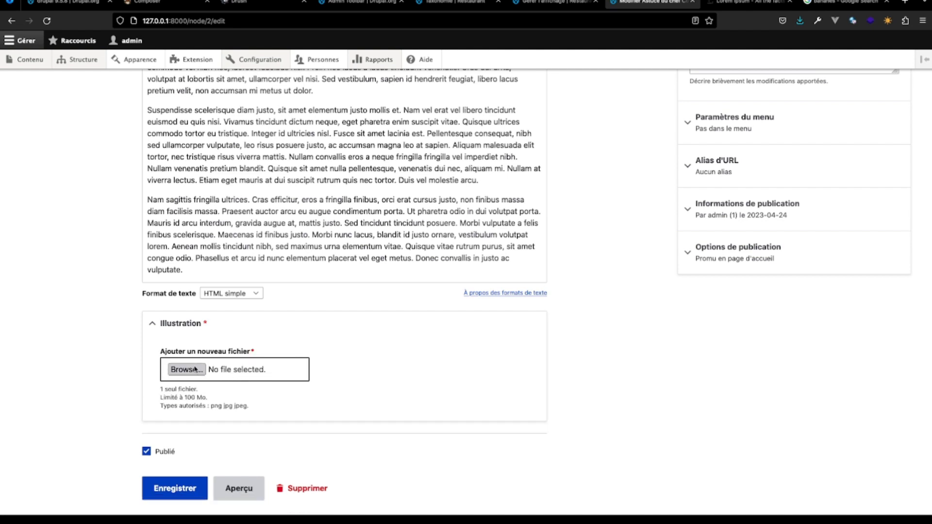
click(383, 109)
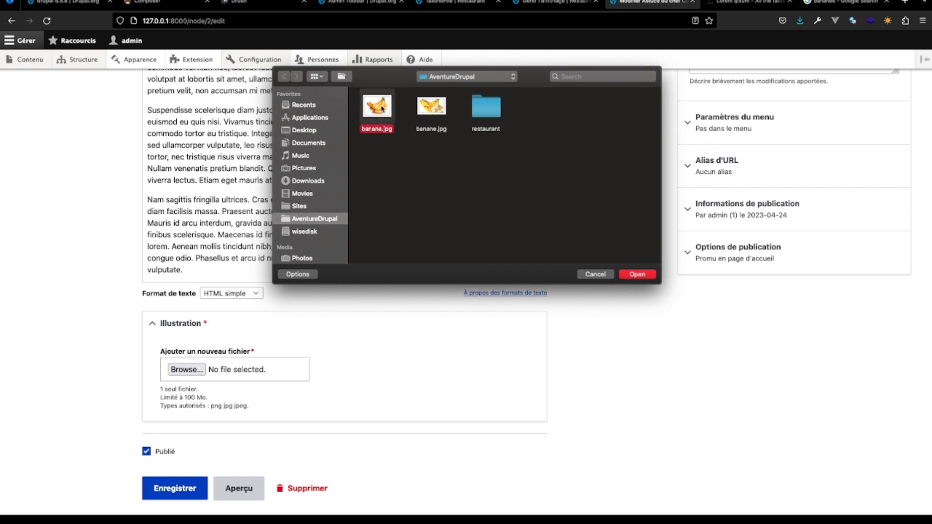
click(637, 275)
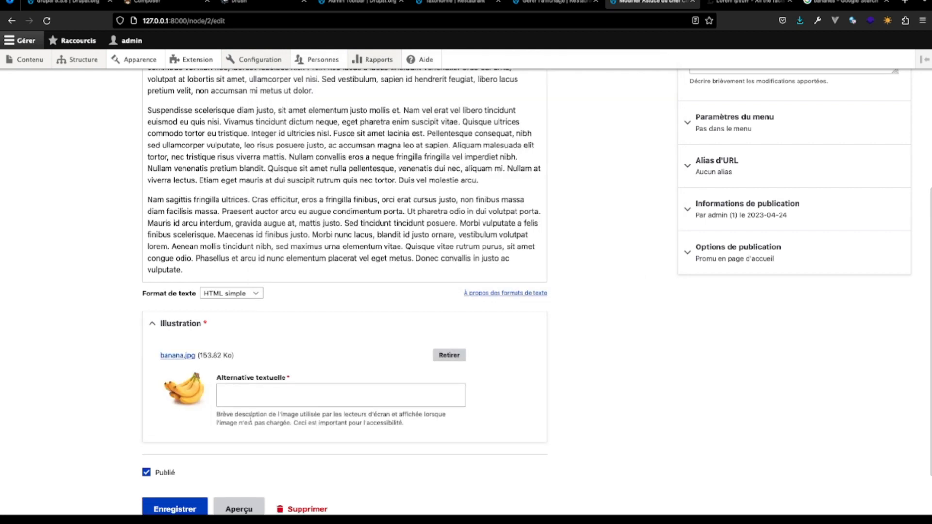
- Set the banana illustration's alternative text to "banane" and save the content
click(236, 398)
text(ban)
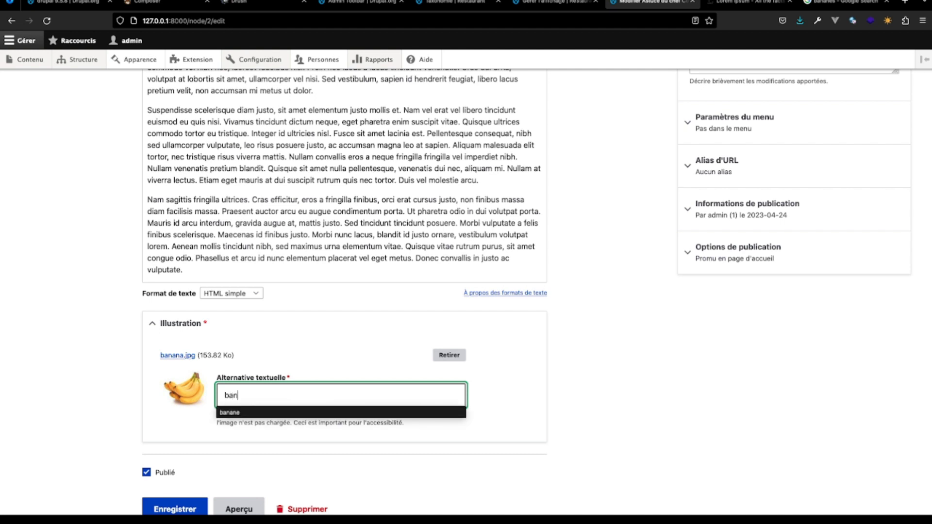
text(ane)
click(174, 508)
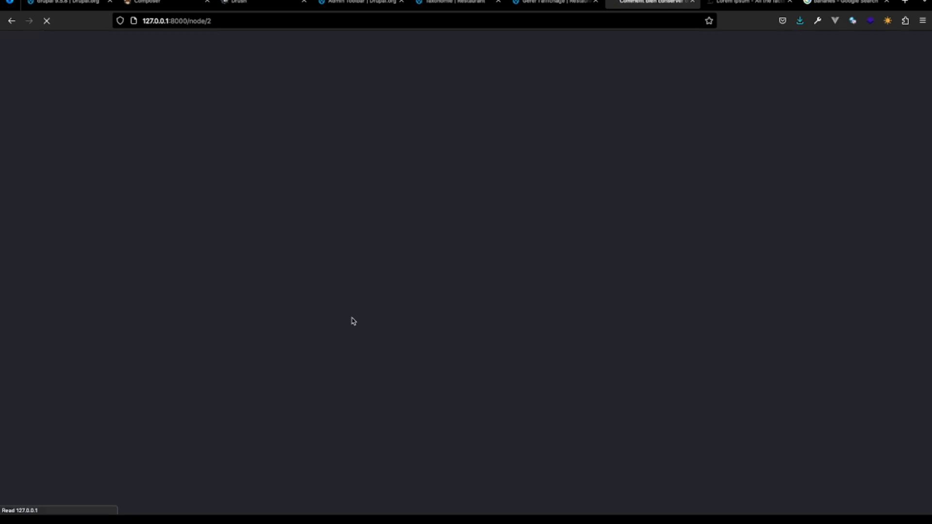
- Examine the published banana tip page, checking the illustration's size and the body text below it
scroll(352, 321, down, 7)
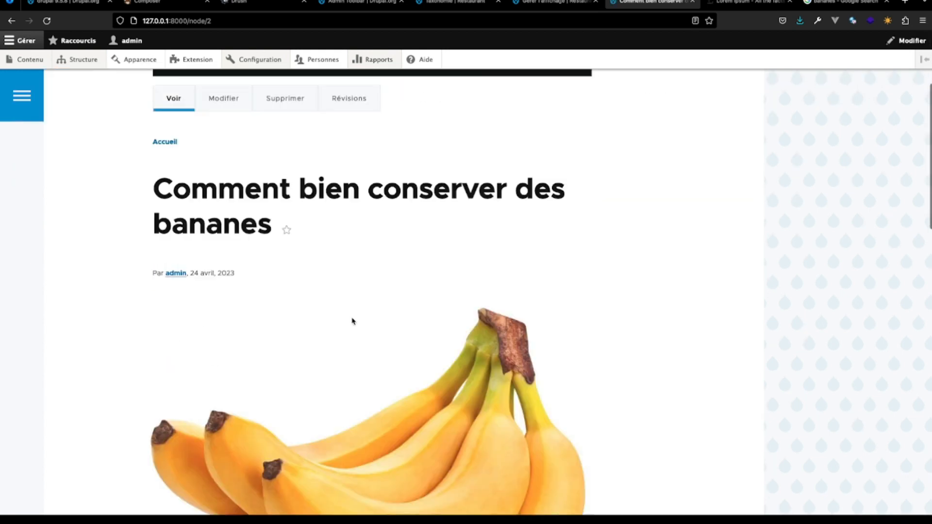
scroll(353, 321, down, 6)
scroll(353, 321, up, 6)
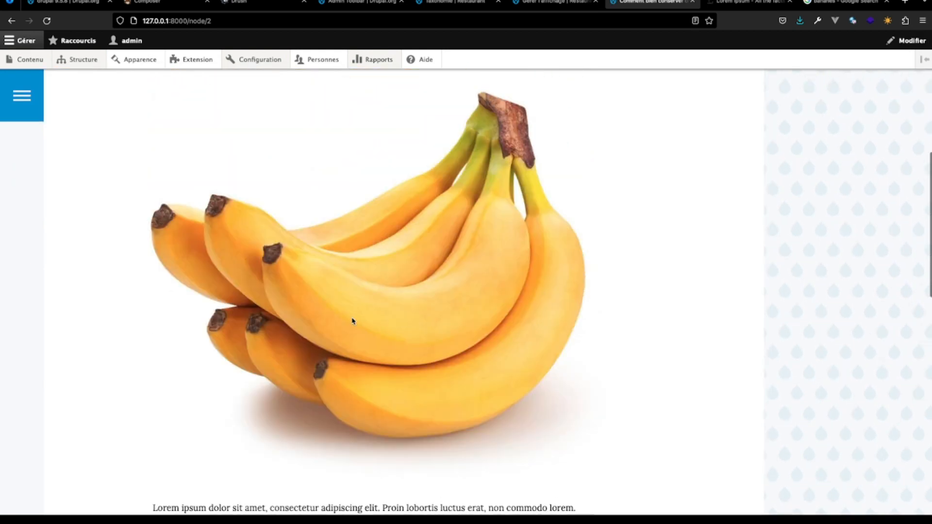
scroll(353, 321, down, 4)
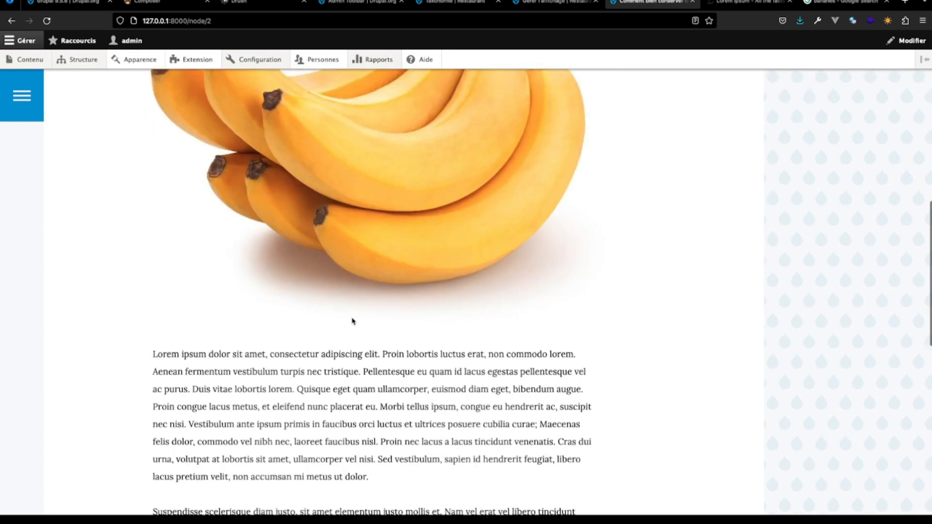
scroll(353, 321, up, 3)
scroll(353, 321, down, 4)
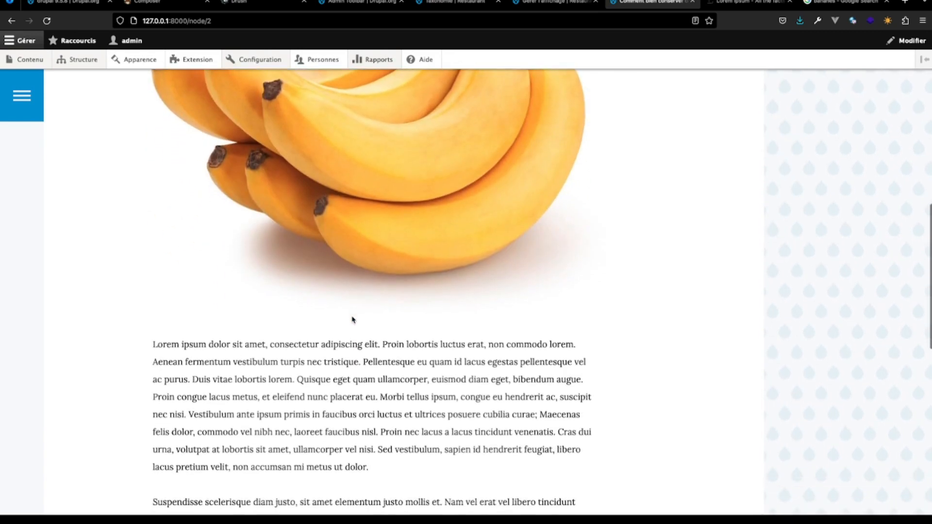
scroll(353, 320, down, 6)
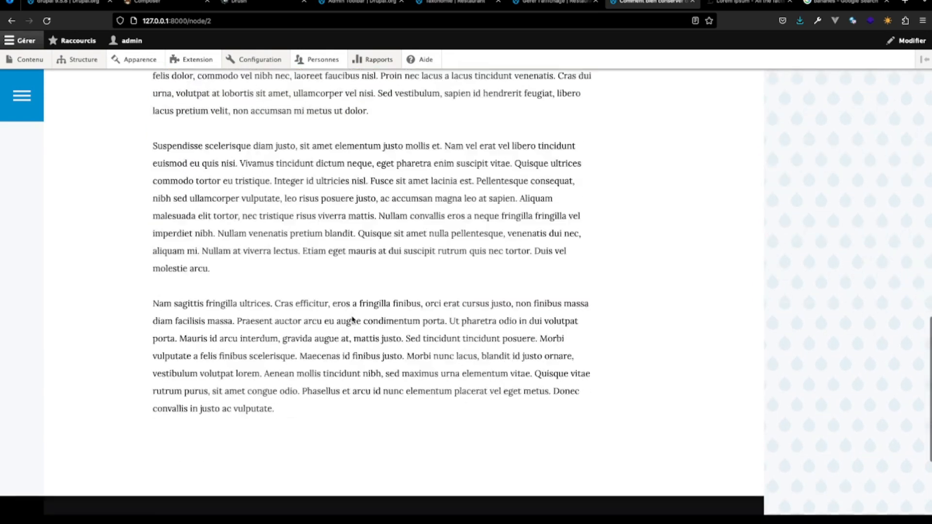
scroll(352, 317, up, 15)
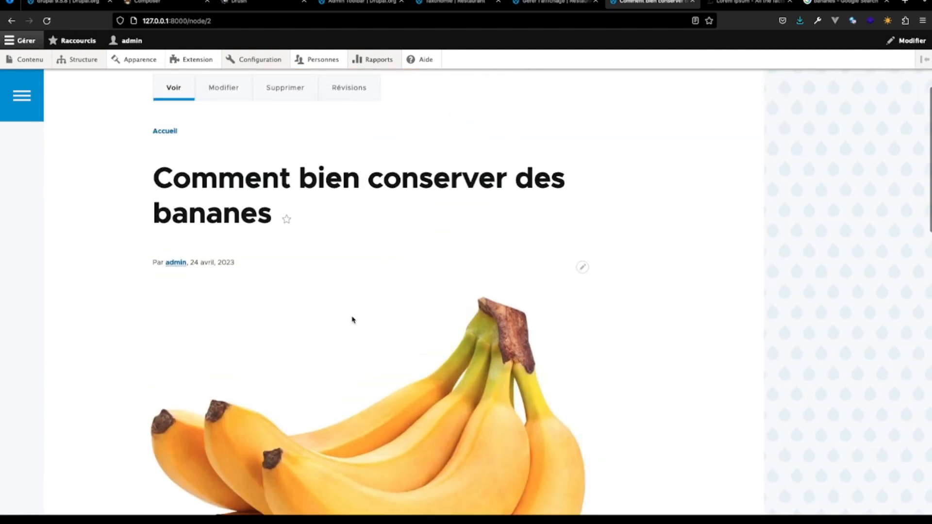
- In the field management of the Astuce du chef content type, start a new field of type Texte (brut)
click(750, 5)
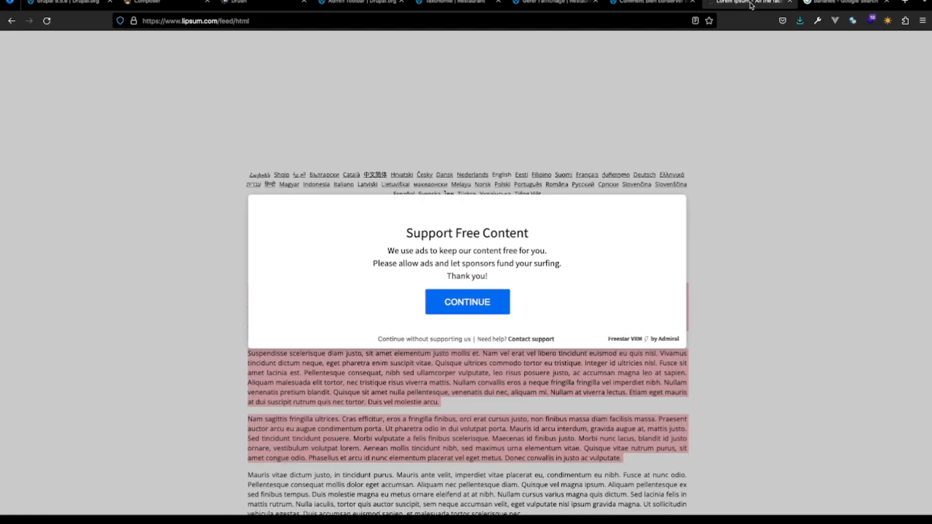
click(645, 4)
click(562, 5)
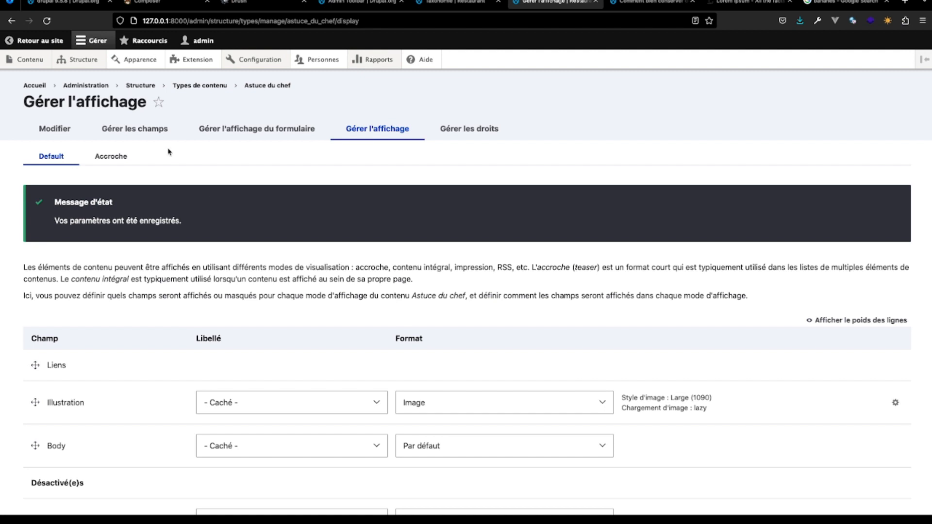
click(146, 130)
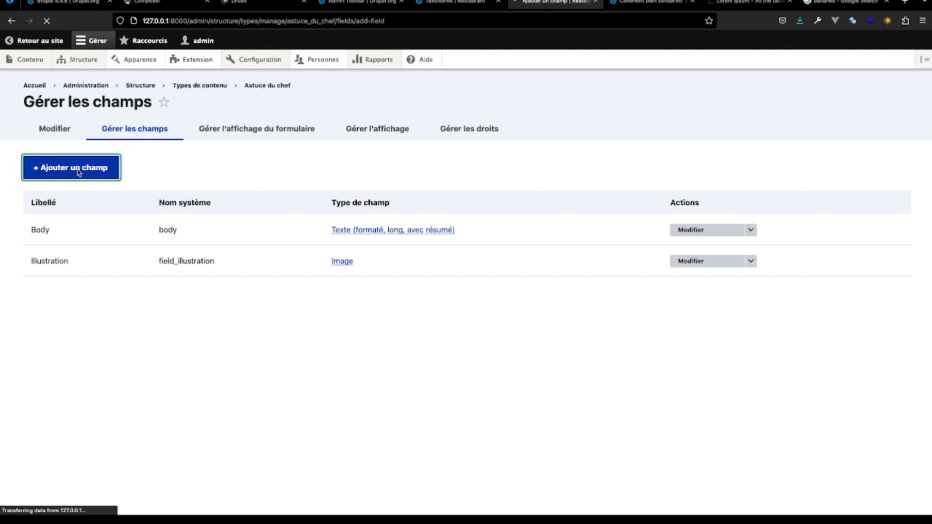
click(223, 178)
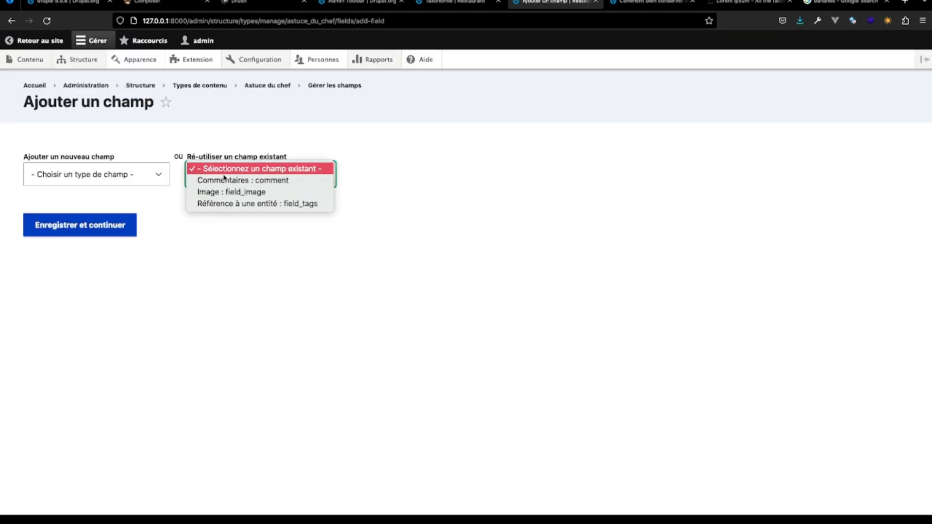
click(122, 171)
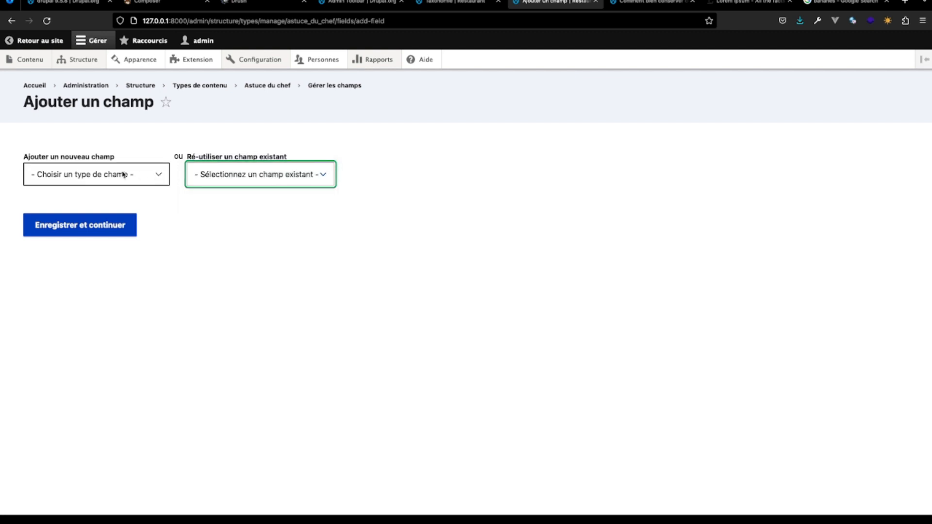
click(124, 176)
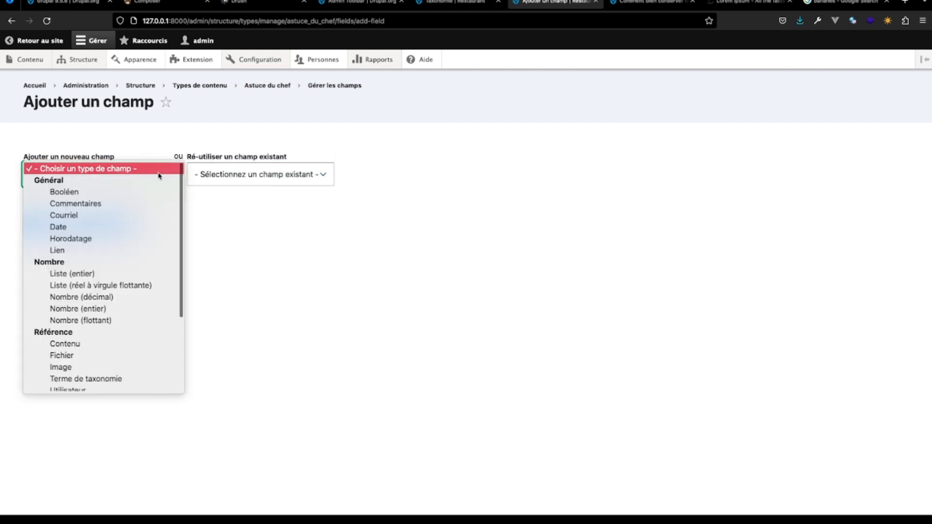
scroll(109, 309, down, 5)
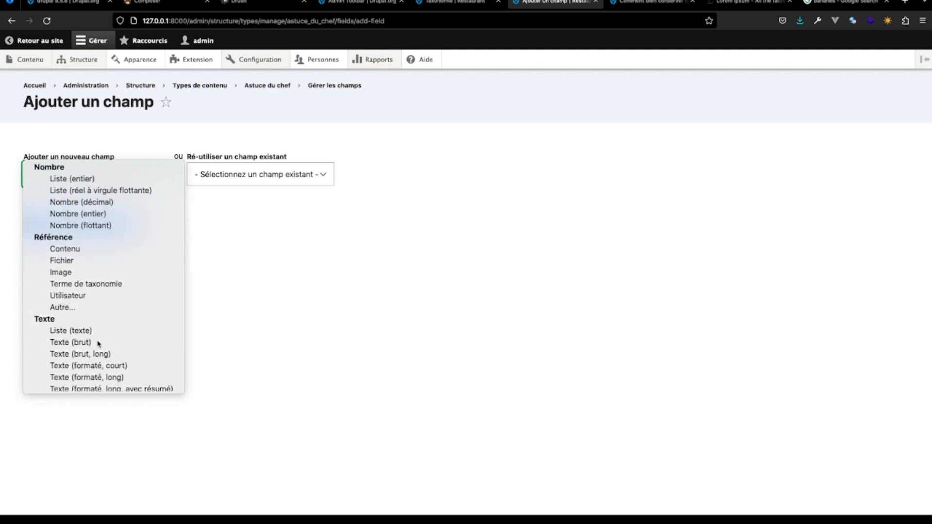
click(99, 343)
- Label the new text field "Auteur" and continue to its storage settings
click(64, 239)
text(A)
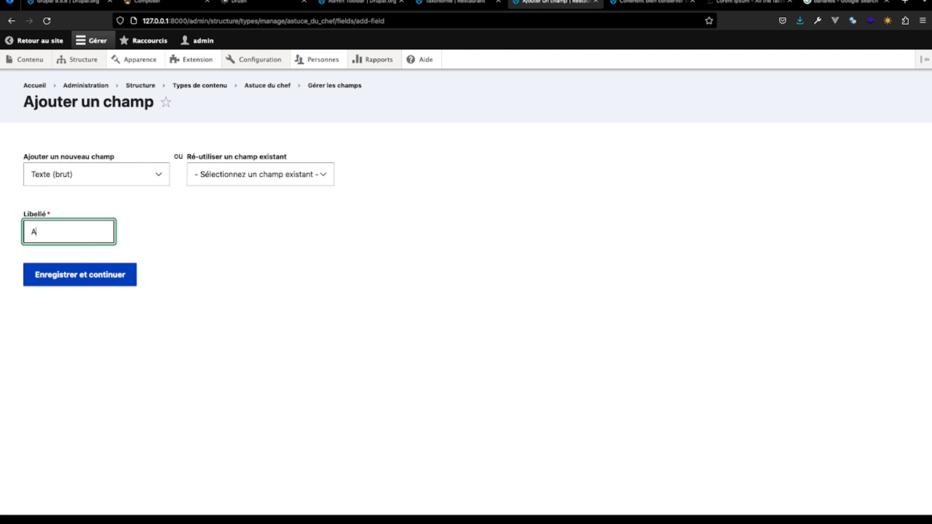
text(uther)
text(e)
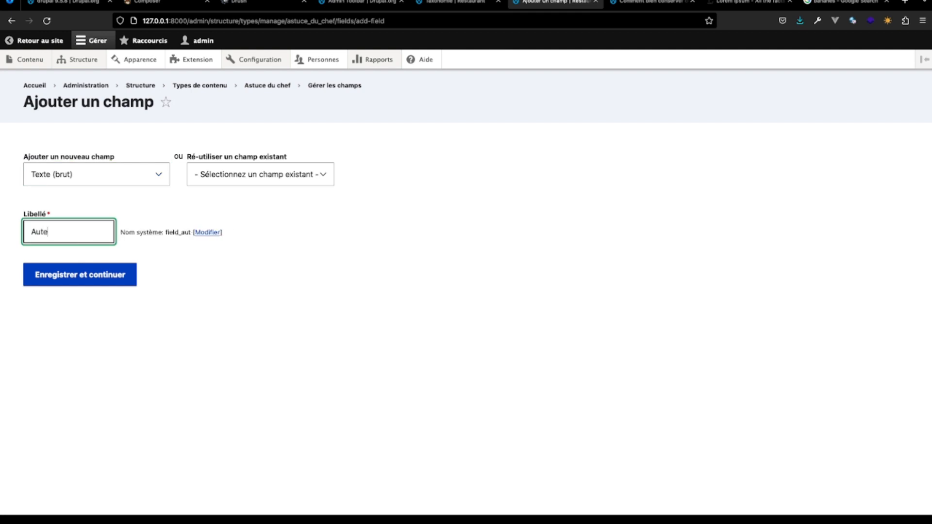
key(BackSpace)
key(BackSpace)
click(74, 276)
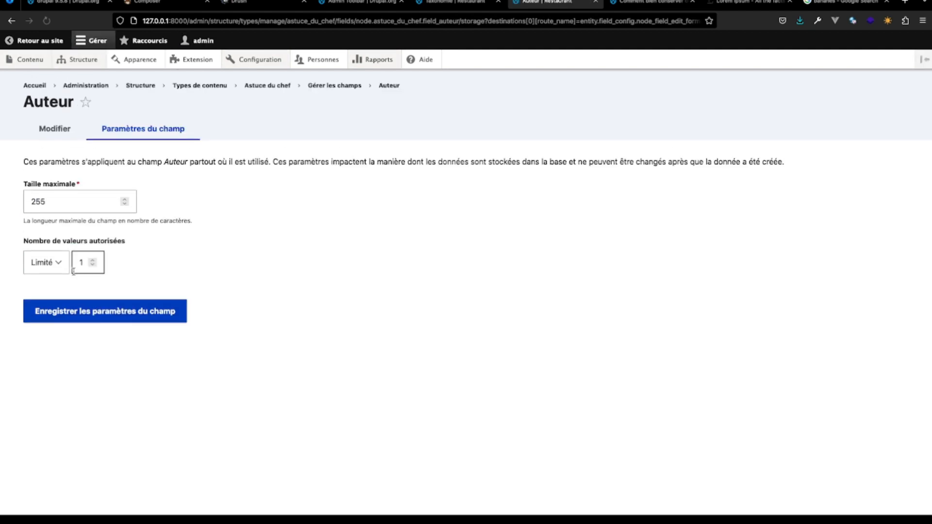
- Save the Auteur field's default storage settings, make the field required, and save its configuration
click(86, 311)
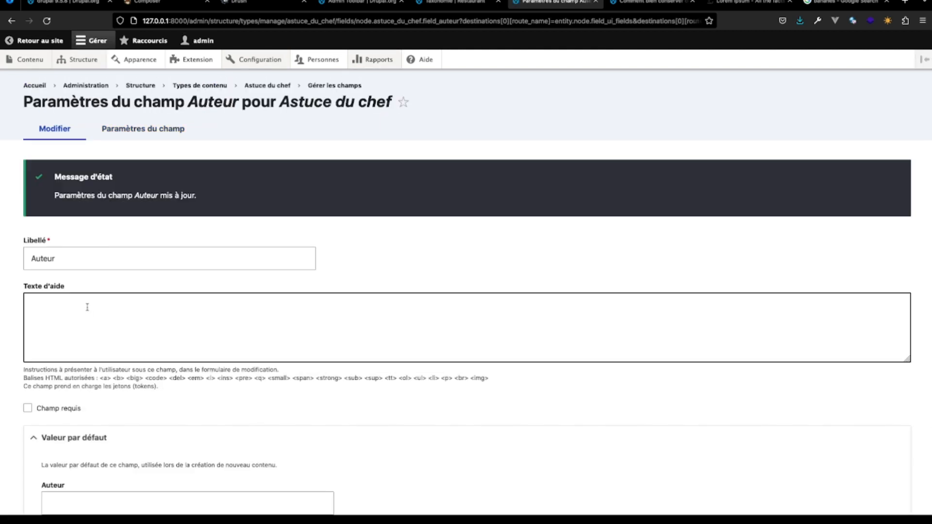
click(28, 408)
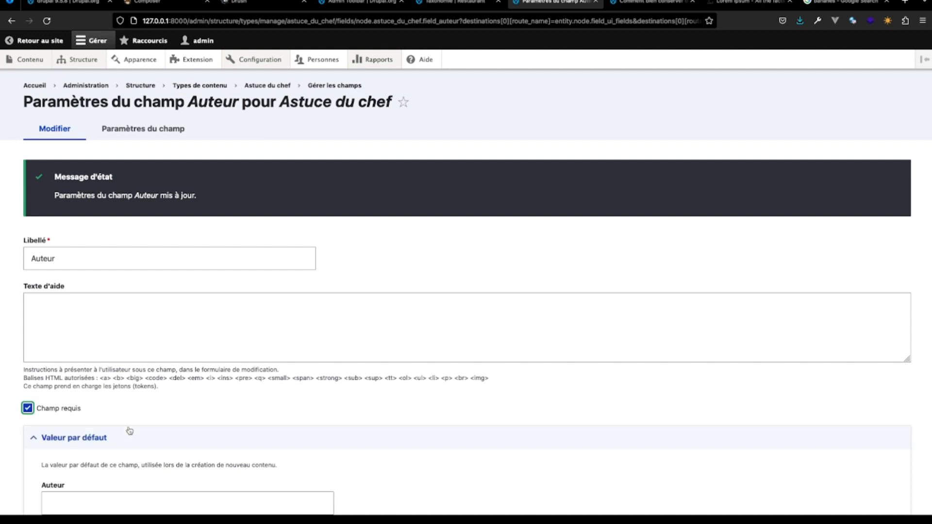
scroll(129, 432, down, 3)
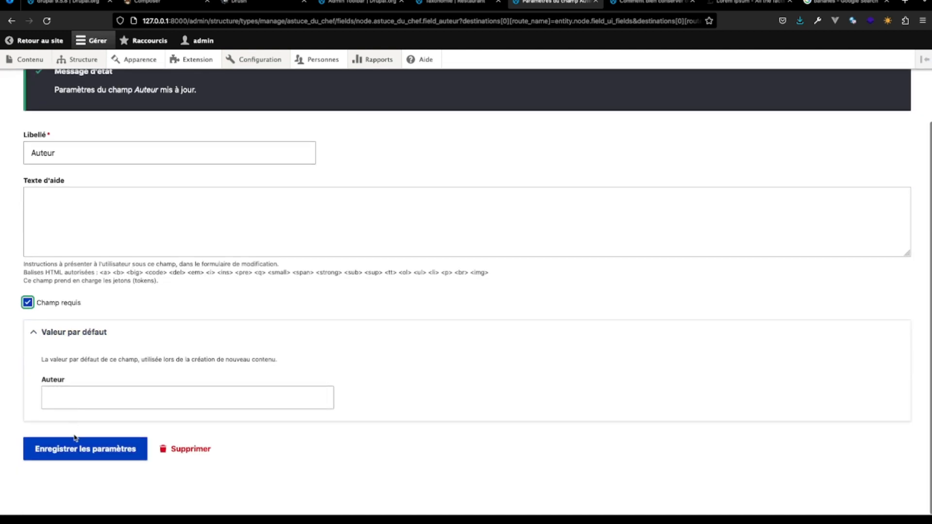
click(76, 450)
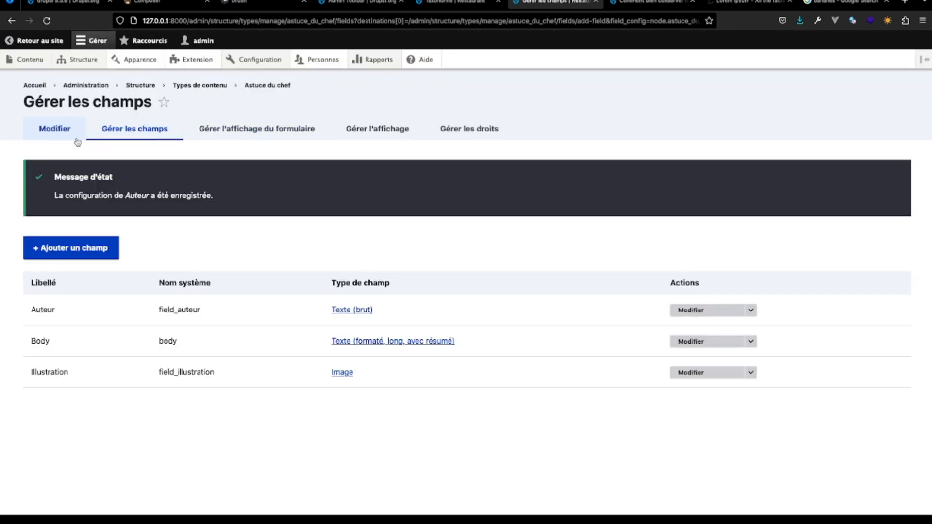
- Edit the content "Comment bien conserver des bananes", enter the author's name in the Auteur field, and save
click(653, 4)
click(213, 151)
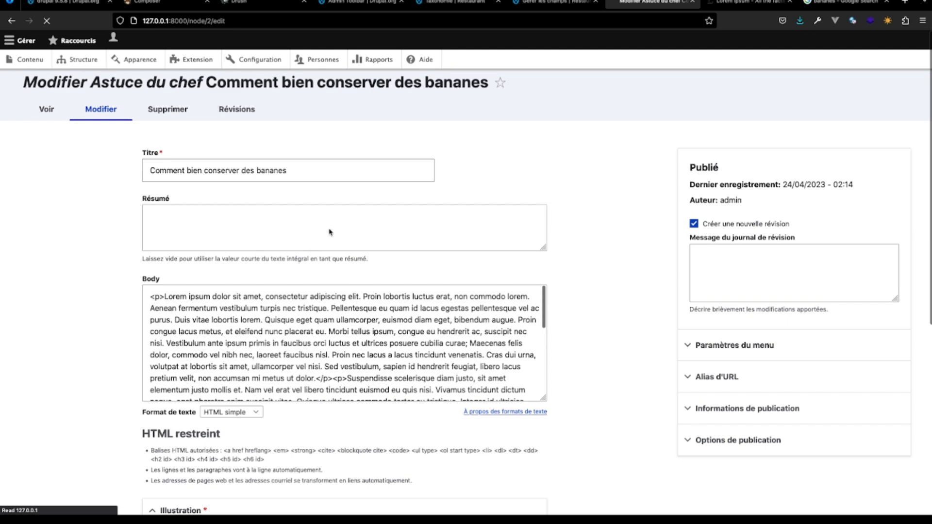
scroll(330, 232, down, 5)
scroll(306, 362, down, 4)
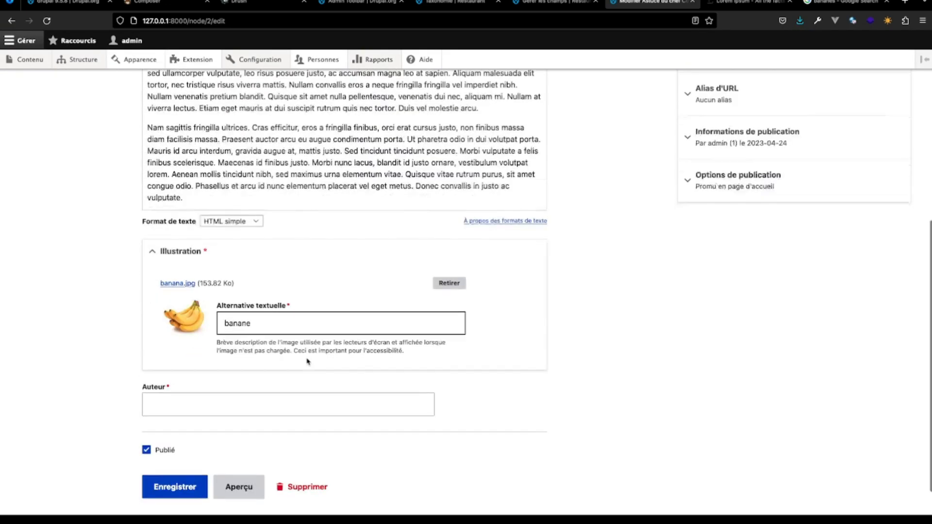
click(193, 371)
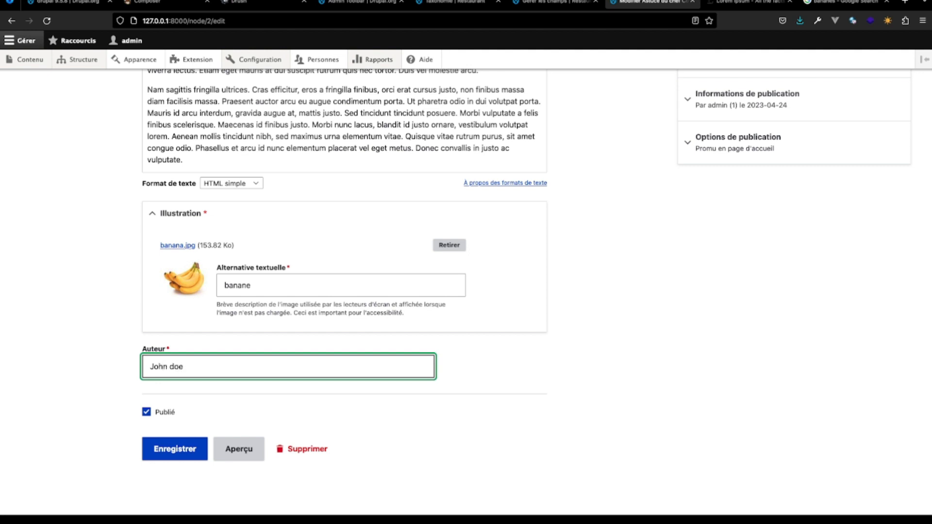
click(185, 457)
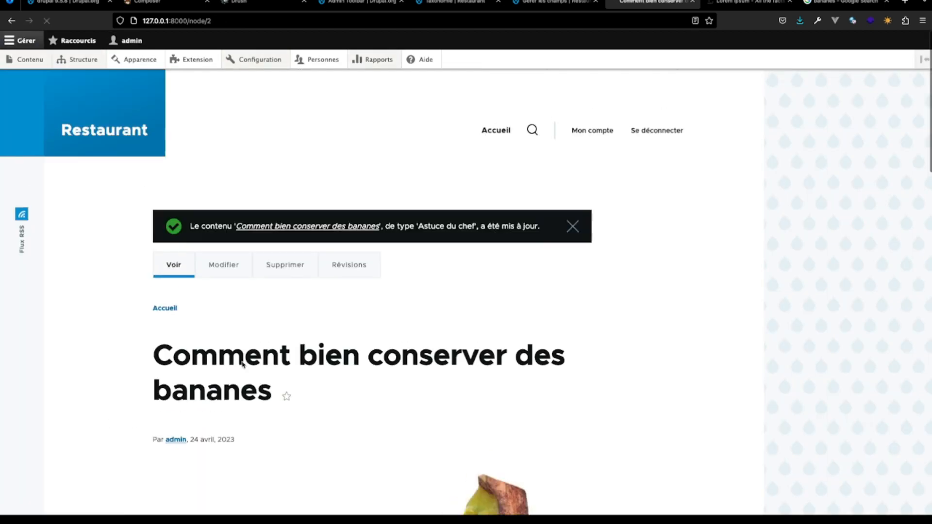
- Check the author on the banana tip page, then prefix the name in its Auteur field with "Chef" and save
scroll(258, 356, down, 20)
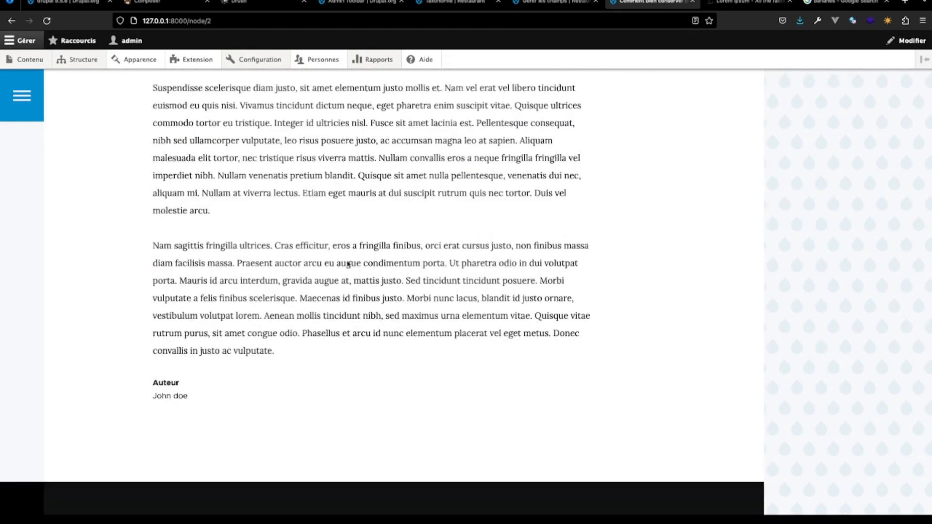
scroll(487, 103, up, 15)
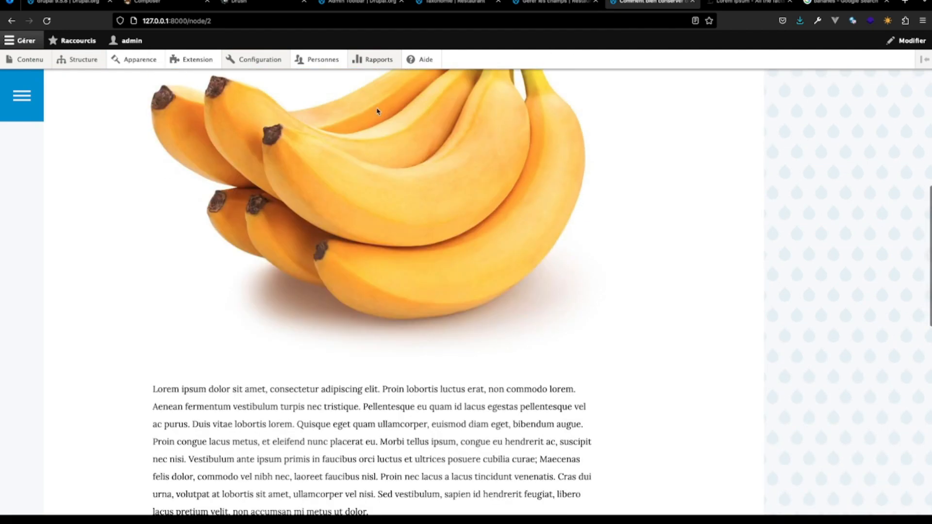
scroll(369, 112, up, 5)
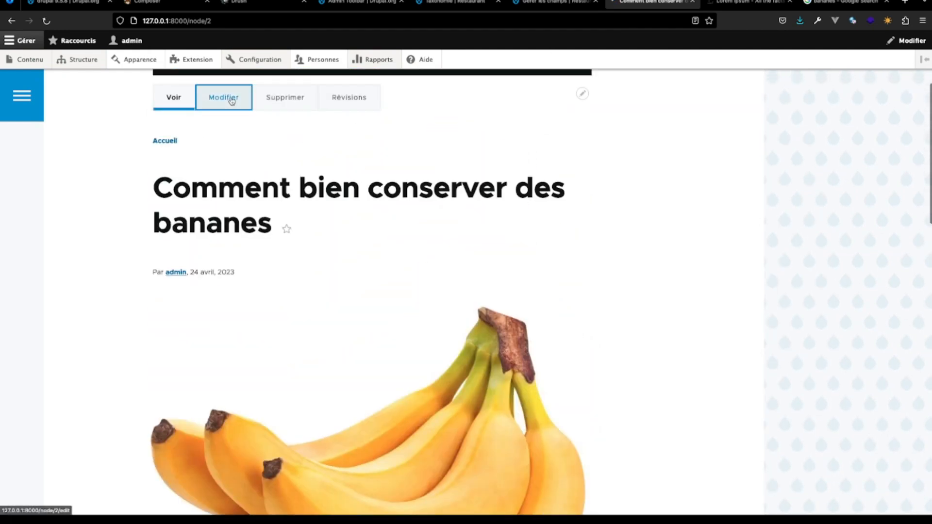
click(223, 97)
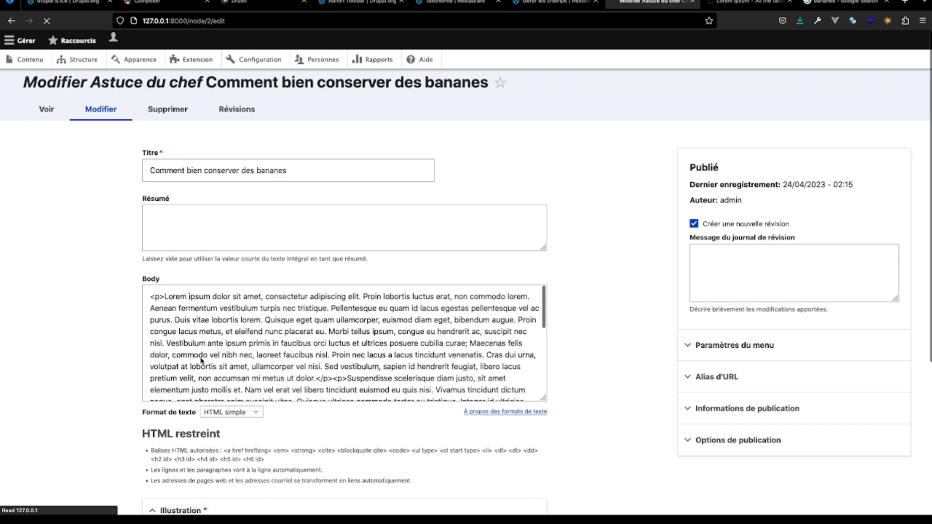
scroll(198, 375, down, 3)
scroll(198, 374, down, 10)
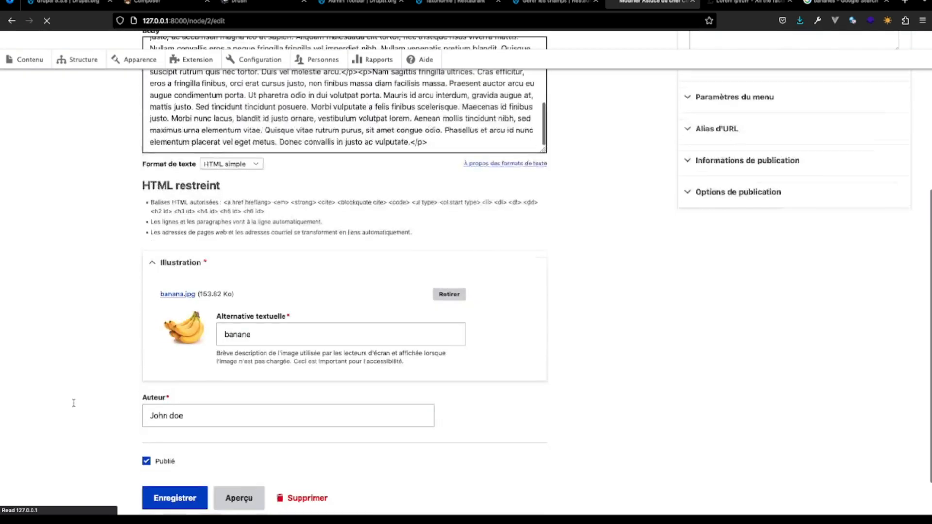
click(148, 471)
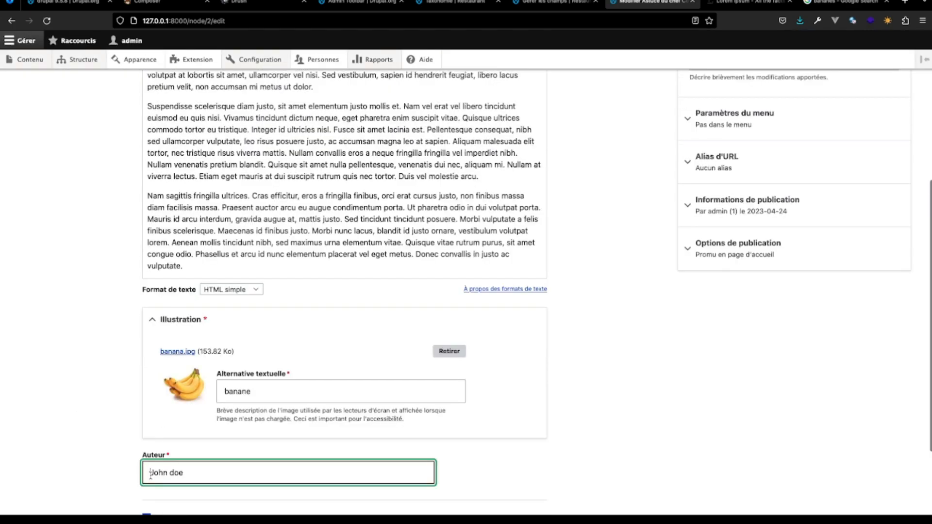
text(Cheg)
key(BackSpace)
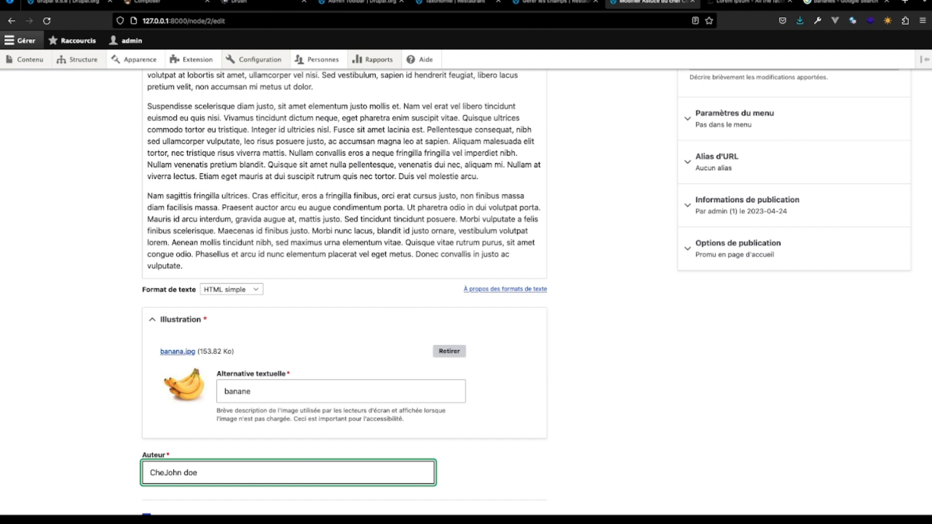
text(f)
scroll(151, 470, down, 3)
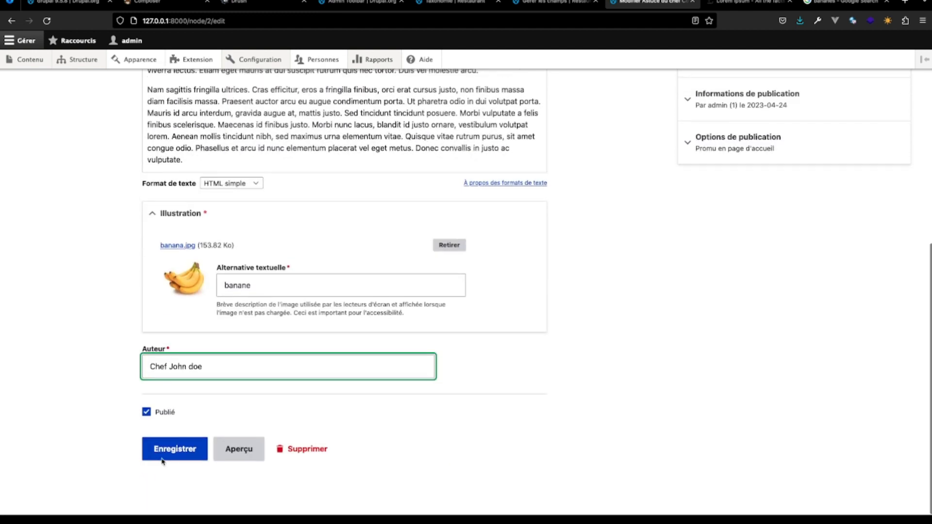
click(163, 459)
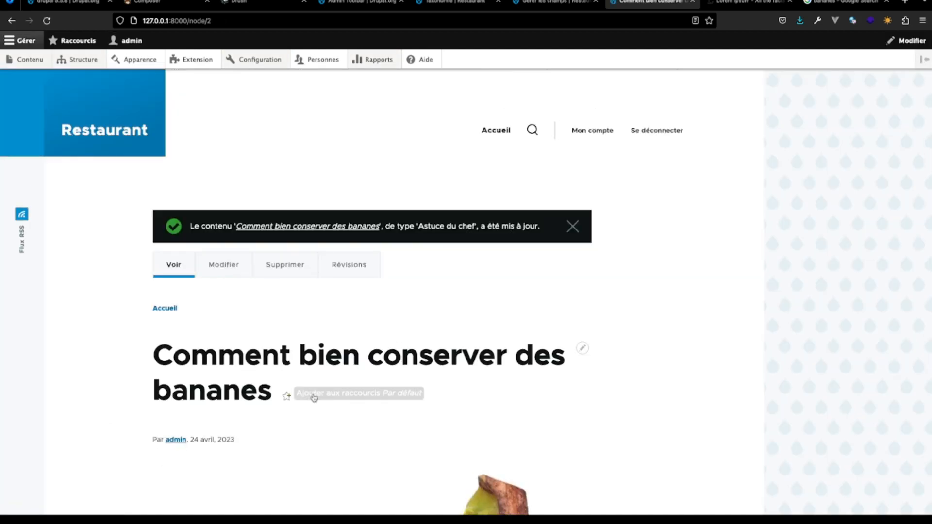
- Check the updated Auteur field at the end of the banana tip page
scroll(362, 430, down, 5)
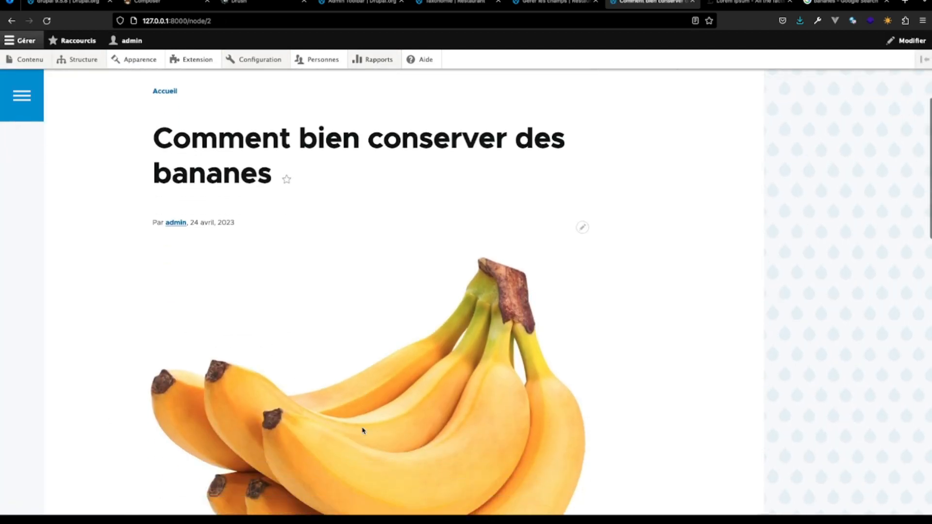
scroll(362, 431, down, 15)
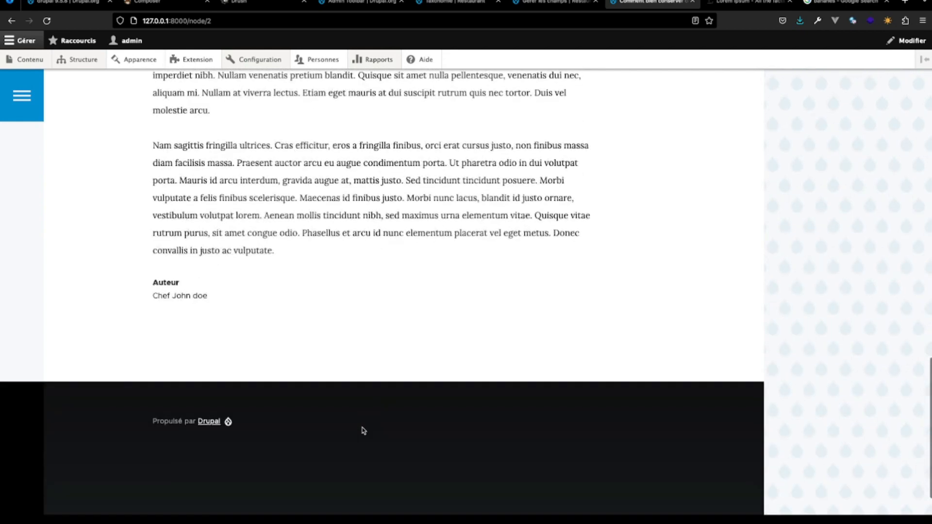
scroll(362, 431, up, 20)
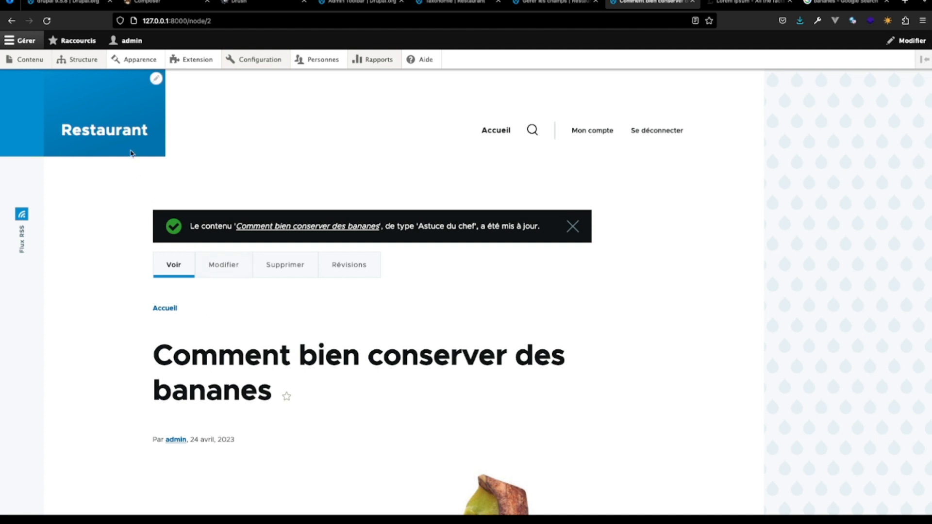
- Open the Navigation principale menu for editing from the site's menu administration and check its Accueil link
mouse_move(80, 63)
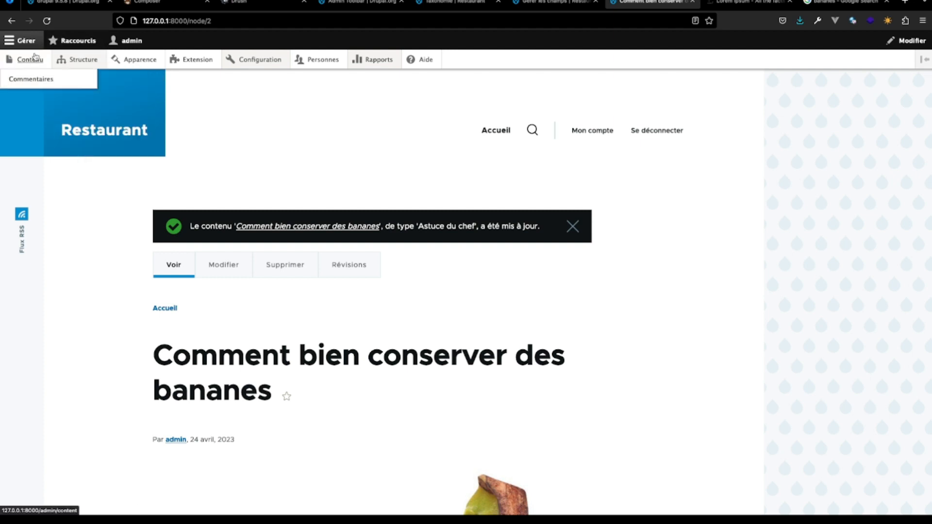
click(73, 99)
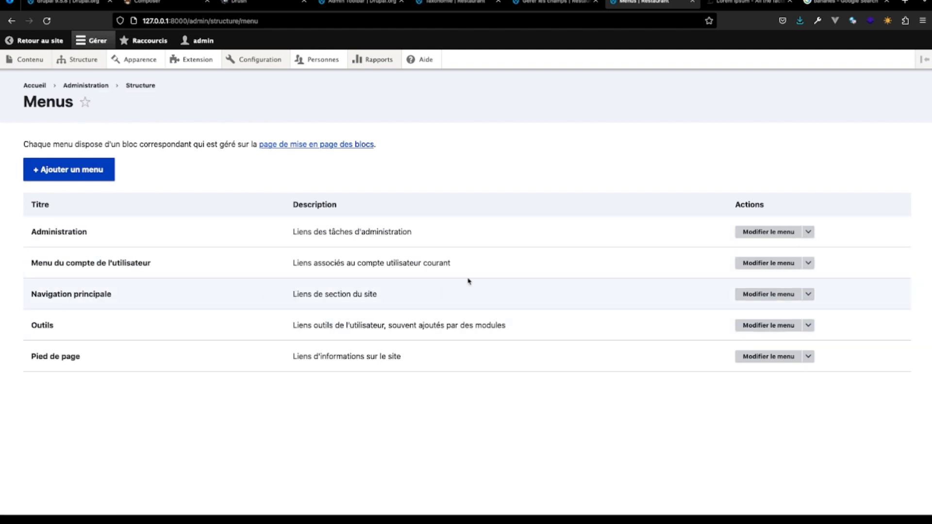
click(748, 294)
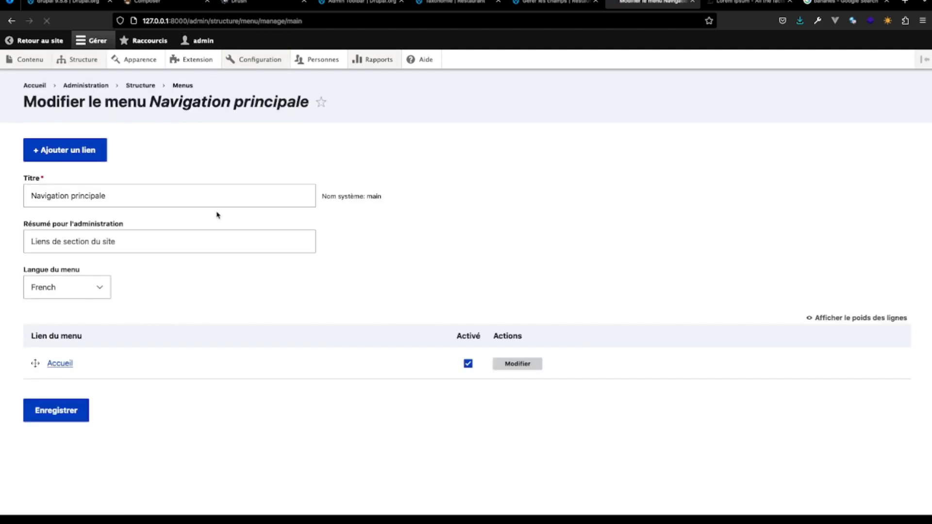
click(64, 363)
key(super+Tab)
- Add a link titled "Contact" pointing to "#" to the Navigation principale menu and save it
click(73, 152)
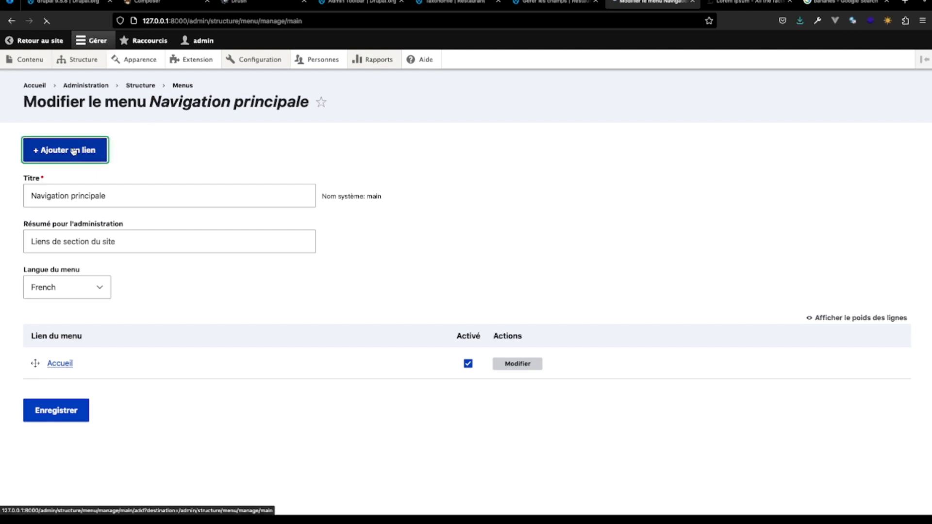
click(110, 167)
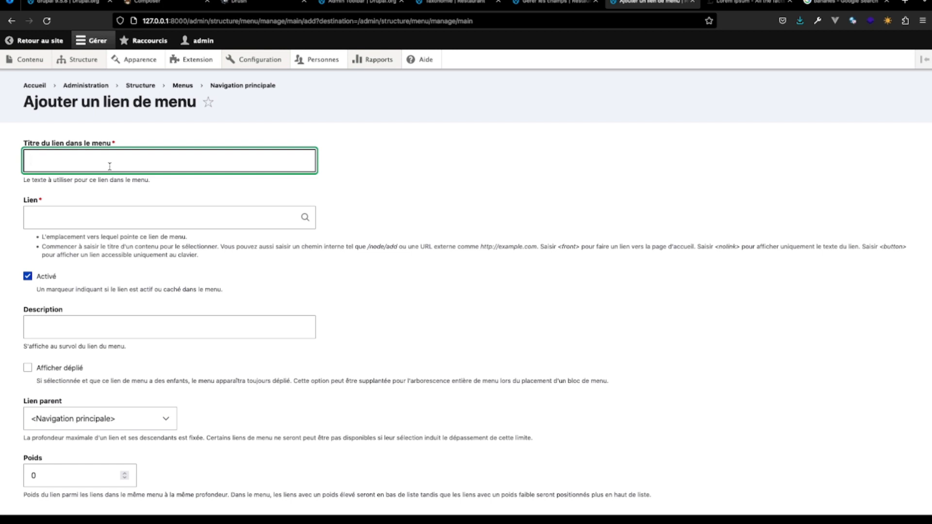
text(Contact)
click(113, 219)
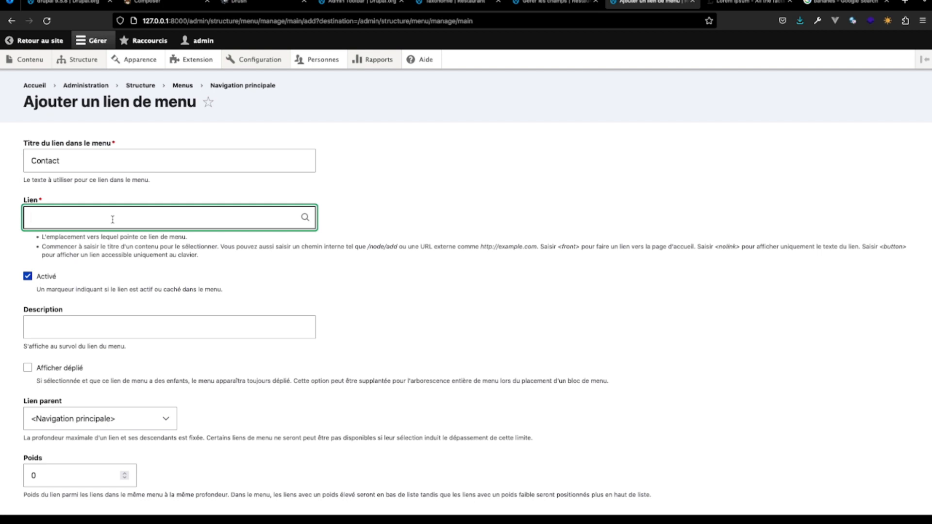
scroll(113, 368, down, 3)
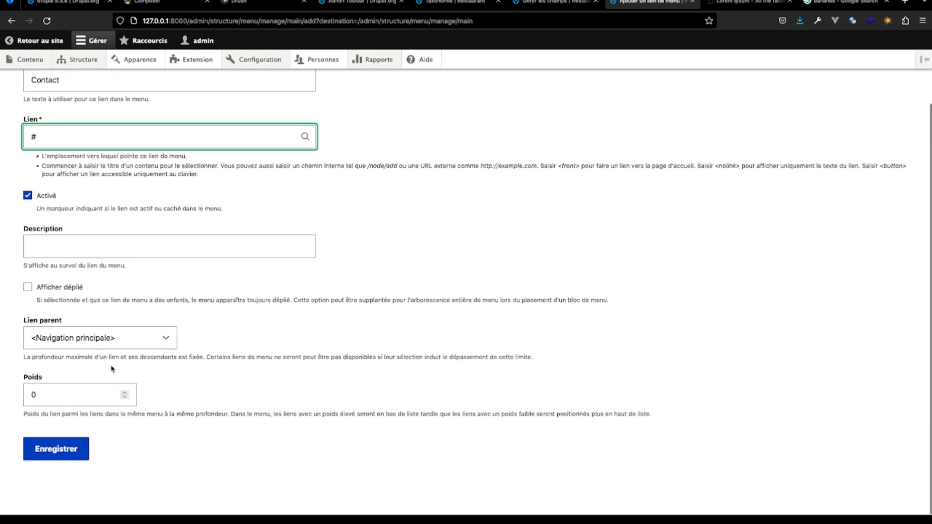
click(55, 444)
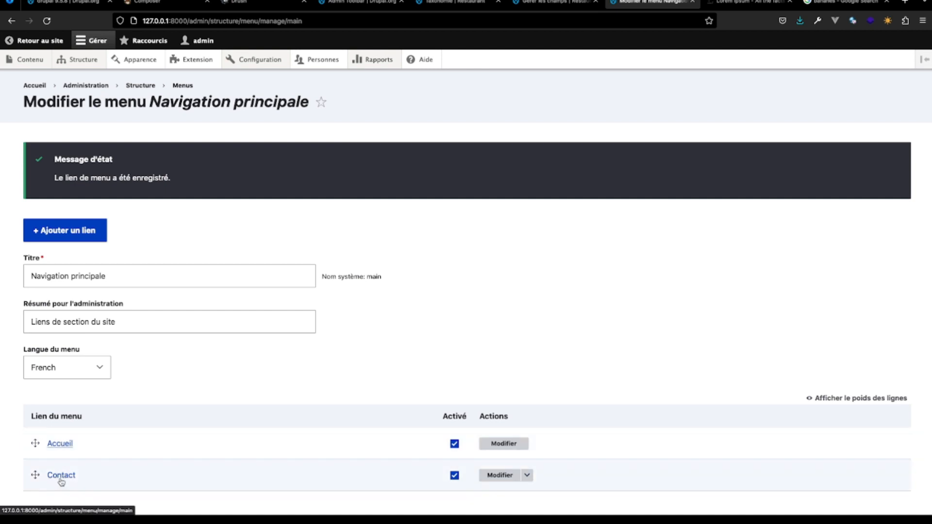
- Add a link titled "Menu" pointing to "#" to the Navigation principale menu and save it
click(68, 232)
click(83, 160)
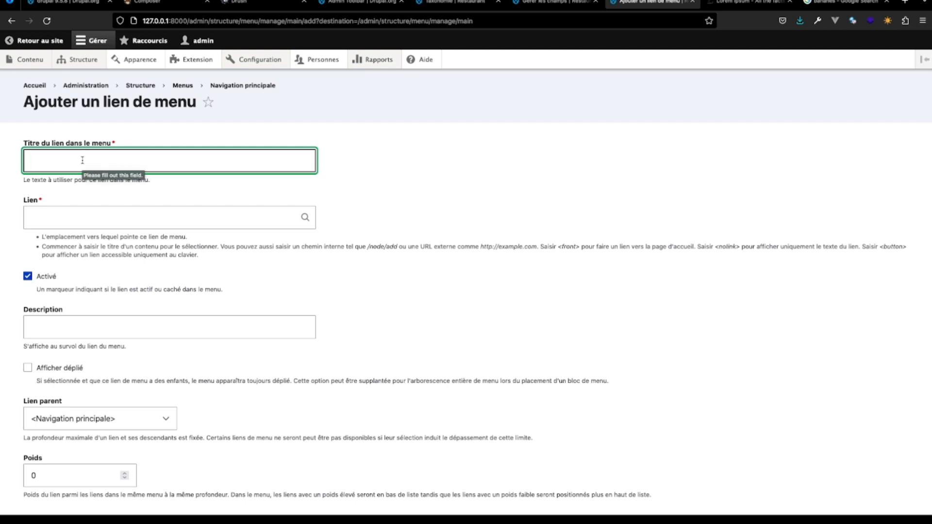
text(Me)
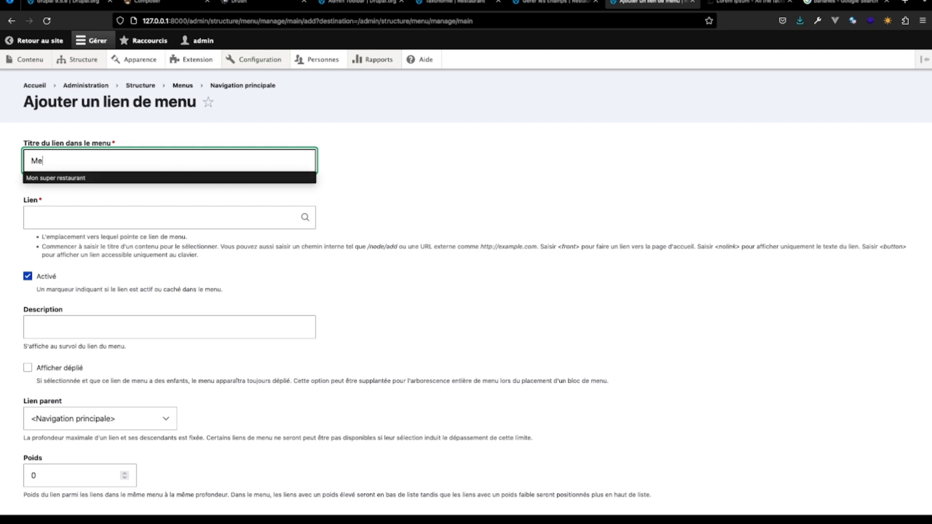
text(nu)
click(86, 218)
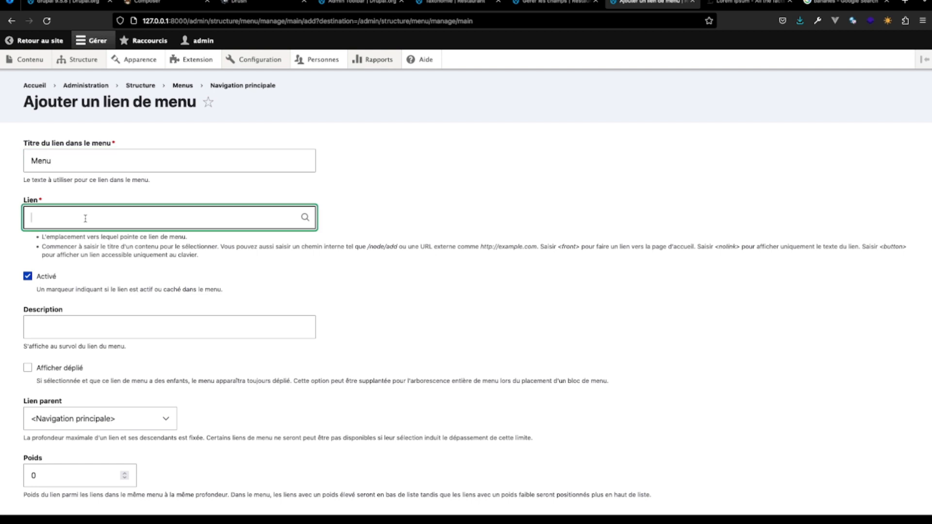
scroll(103, 267, down, 3)
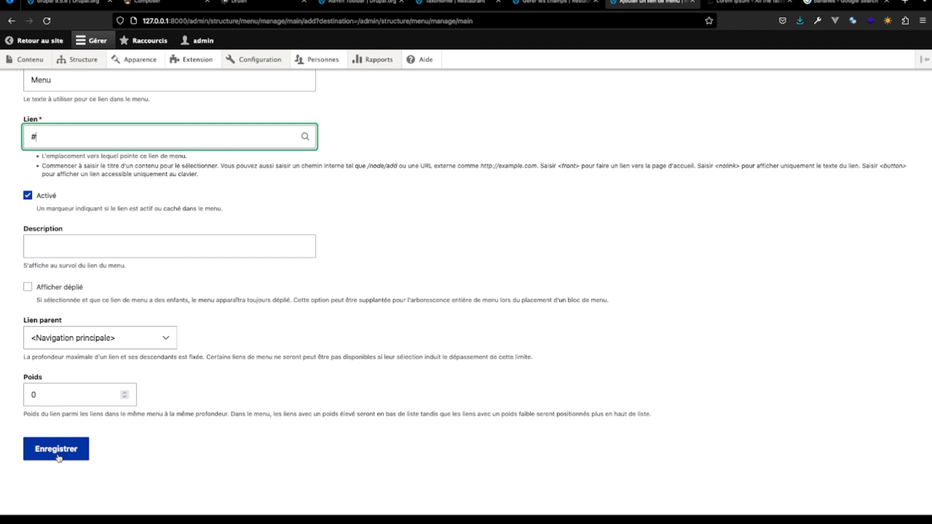
click(57, 457)
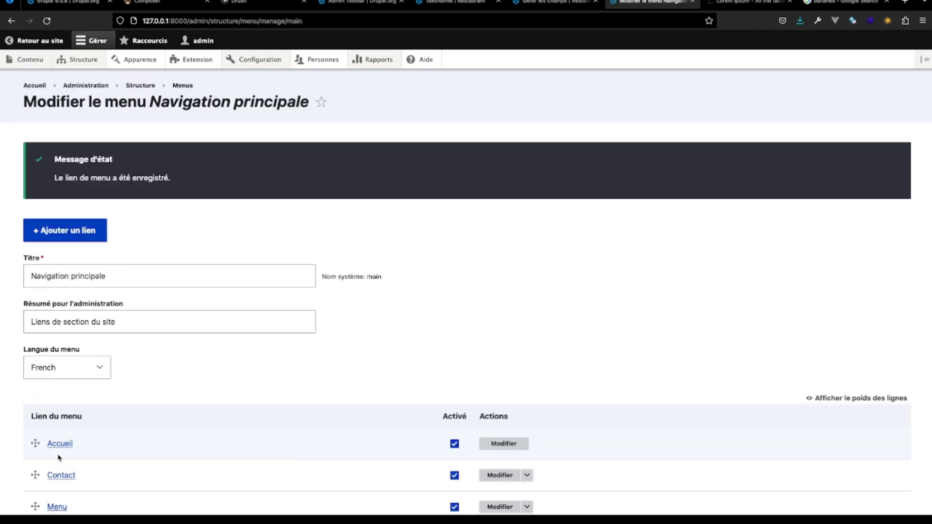
- Move the Menu link between Accueil and Contact and save the Navigation principale menu
scroll(58, 457, down, 3)
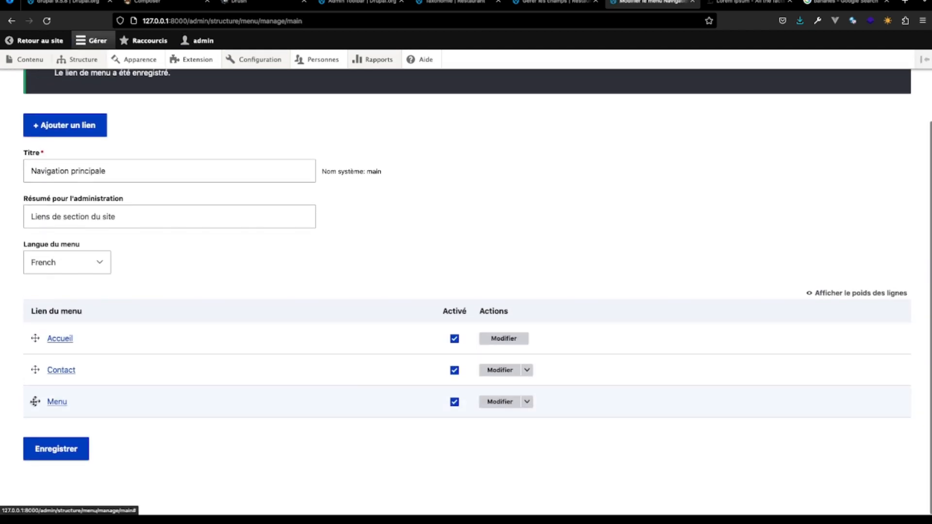
drag(35, 402, 35, 373)
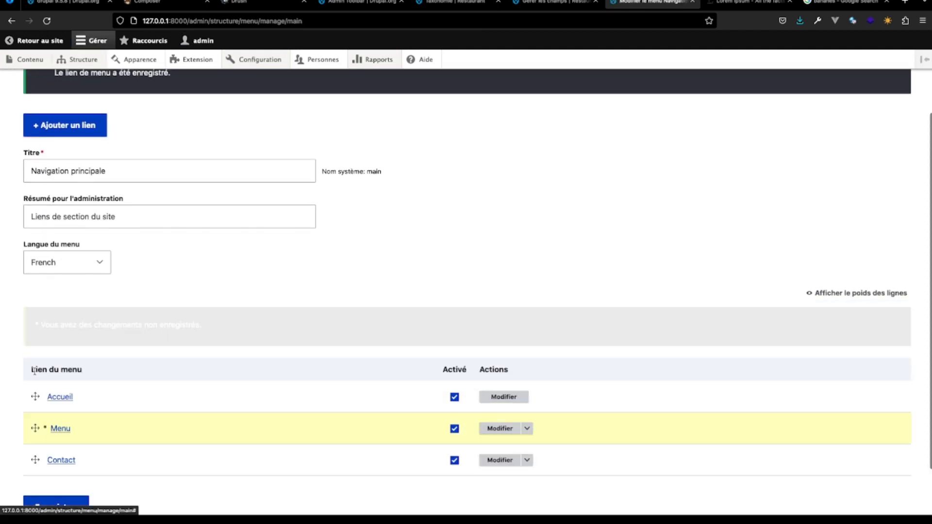
scroll(66, 459, down, 2)
click(68, 444)
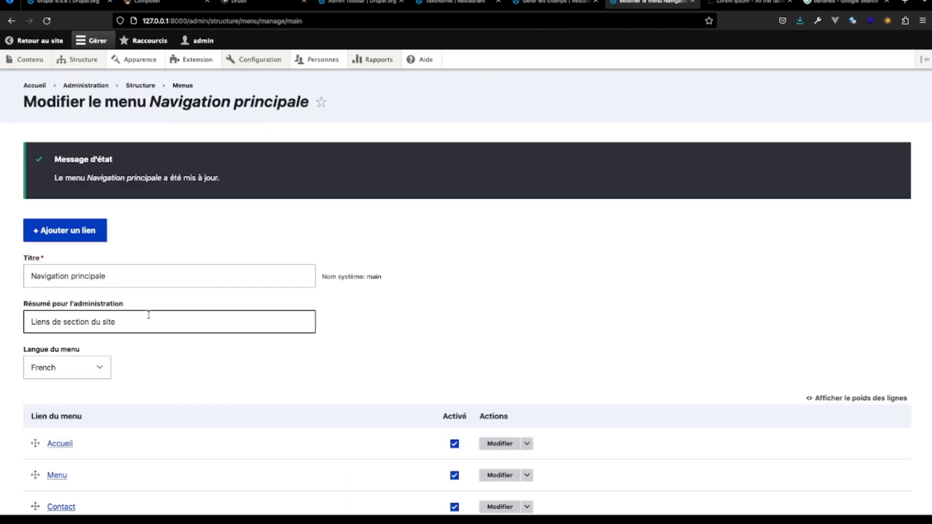
- Add a link titled "Astuce du chef" pointing to "#" to the Navigation principale menu and save it
scroll(149, 315, down, 4)
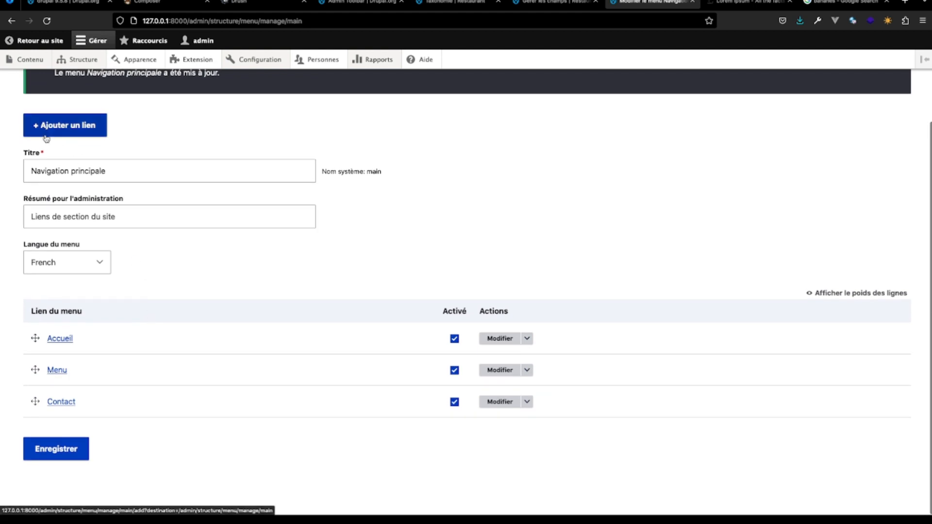
click(63, 130)
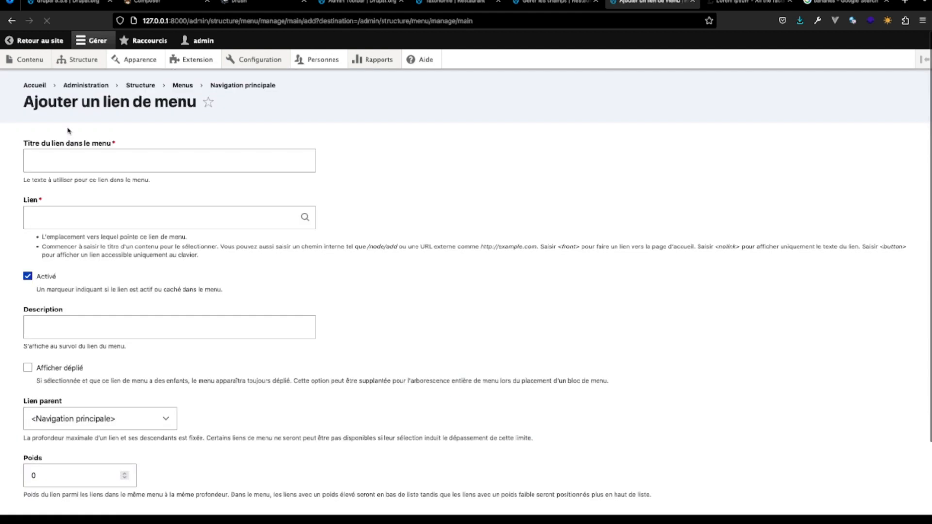
click(68, 164)
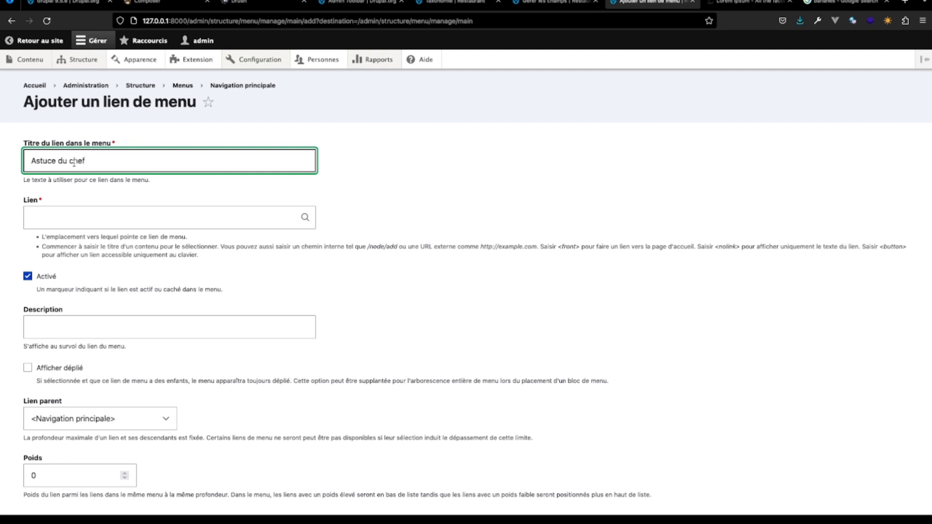
click(62, 216)
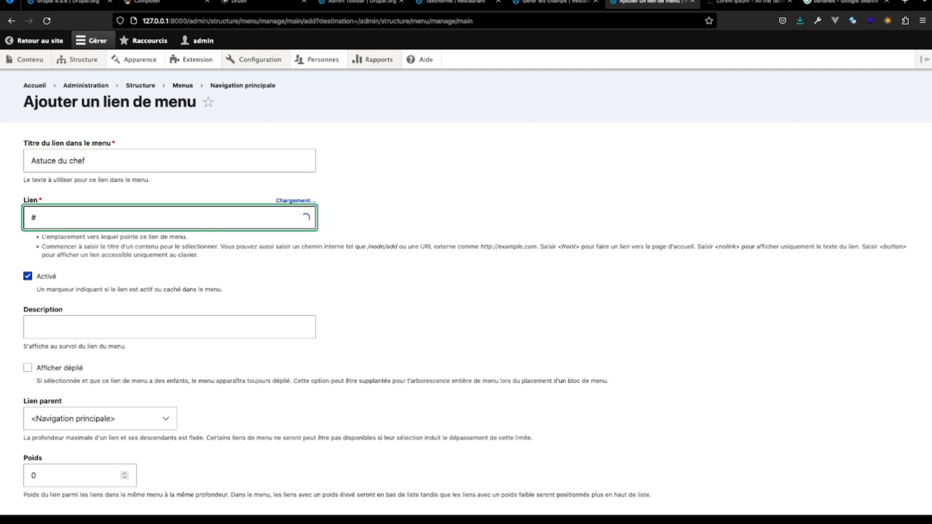
scroll(123, 325, down, 3)
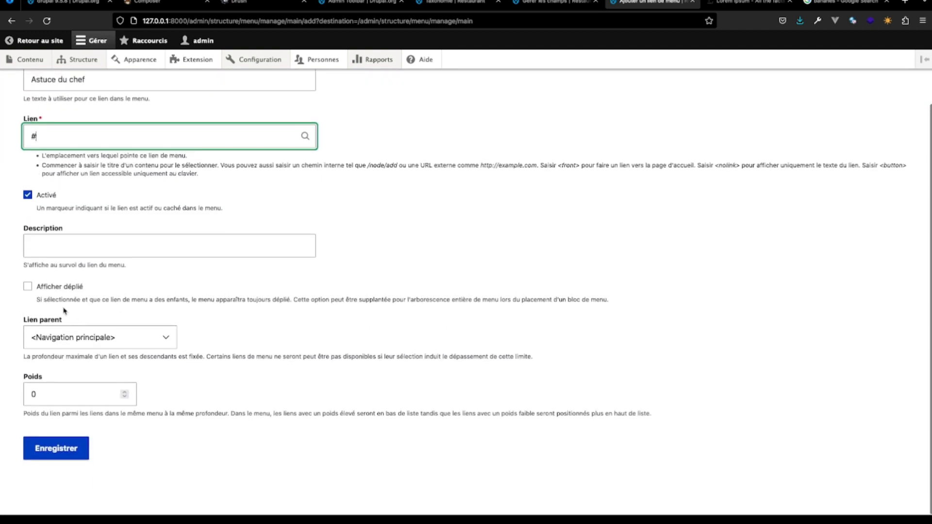
click(53, 447)
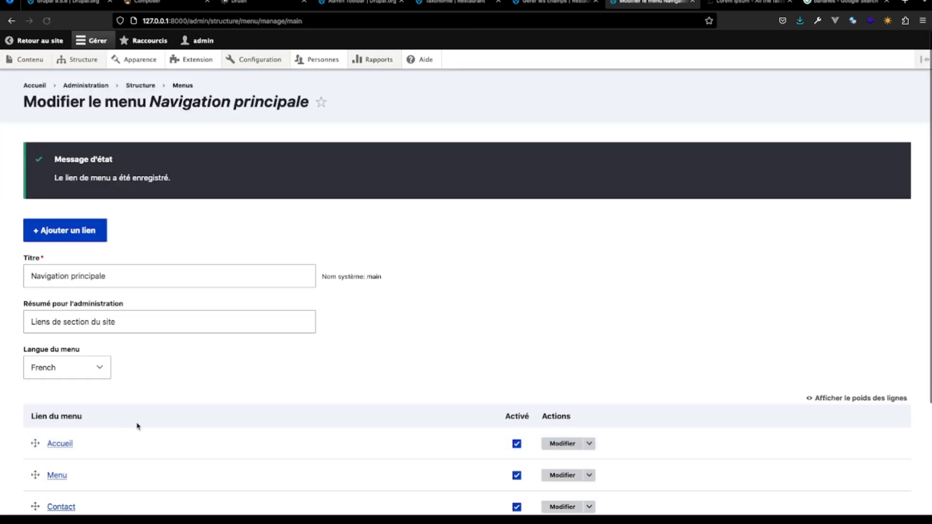
- Move the Astuce du chef link between Menu and Contact and save the menu's new order
scroll(130, 418, down, 3)
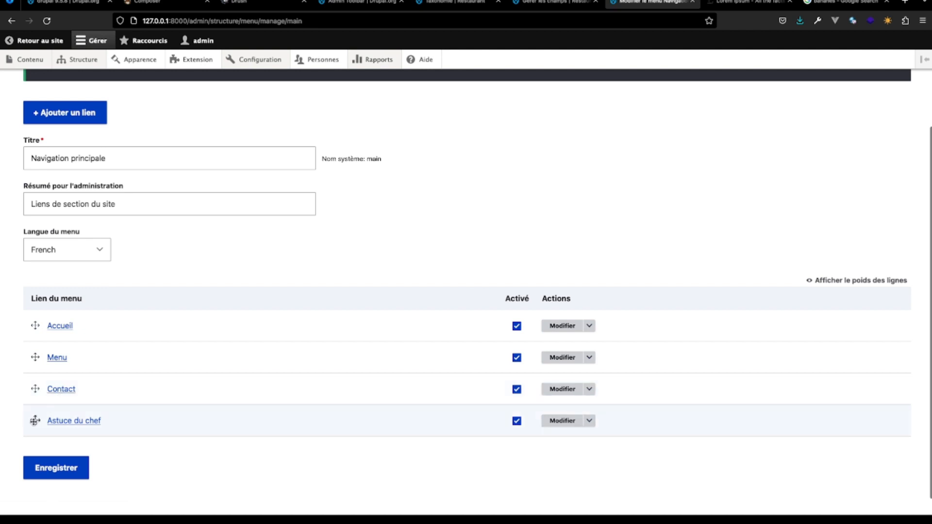
drag(35, 421, 35, 384)
scroll(146, 447, down, 2)
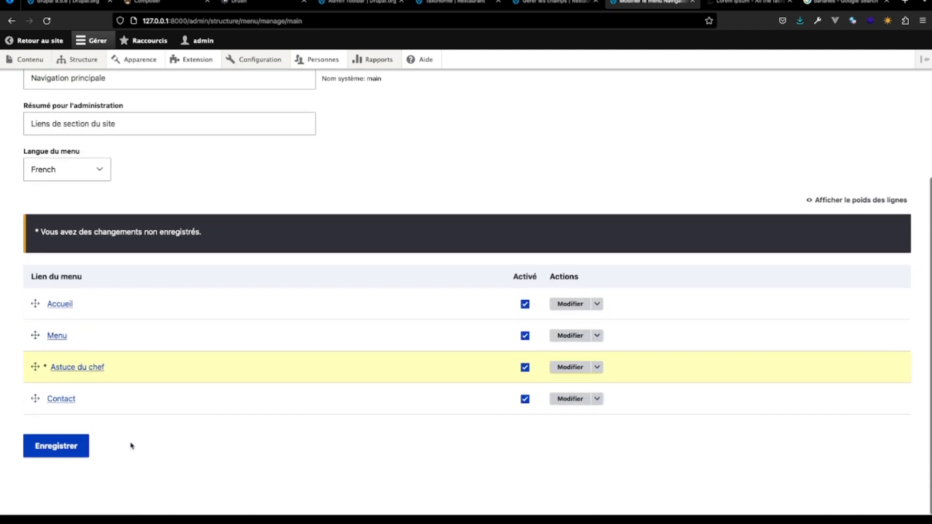
click(75, 449)
scroll(150, 356, down, 3)
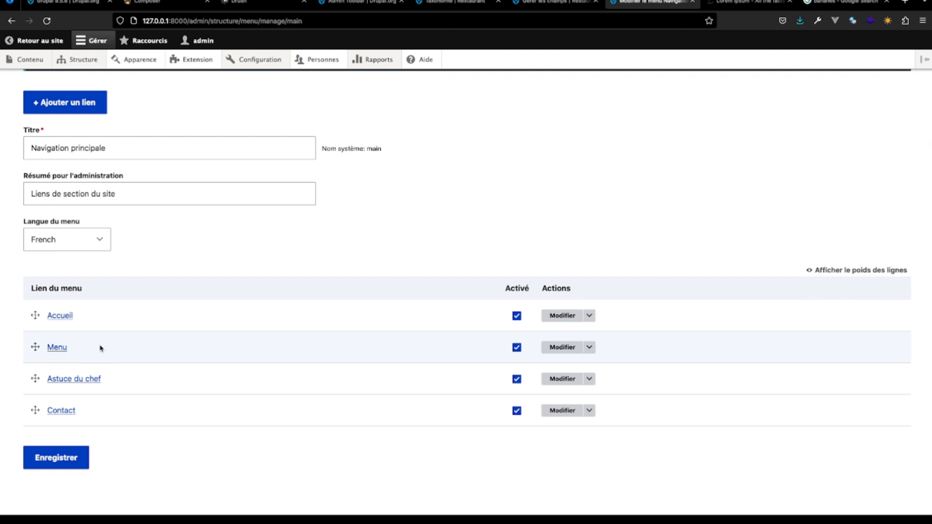
- Add a link titled "Entrée" pointing to "#" to the Navigation principale menu and save it
scroll(103, 330, up, 2)
click(90, 182)
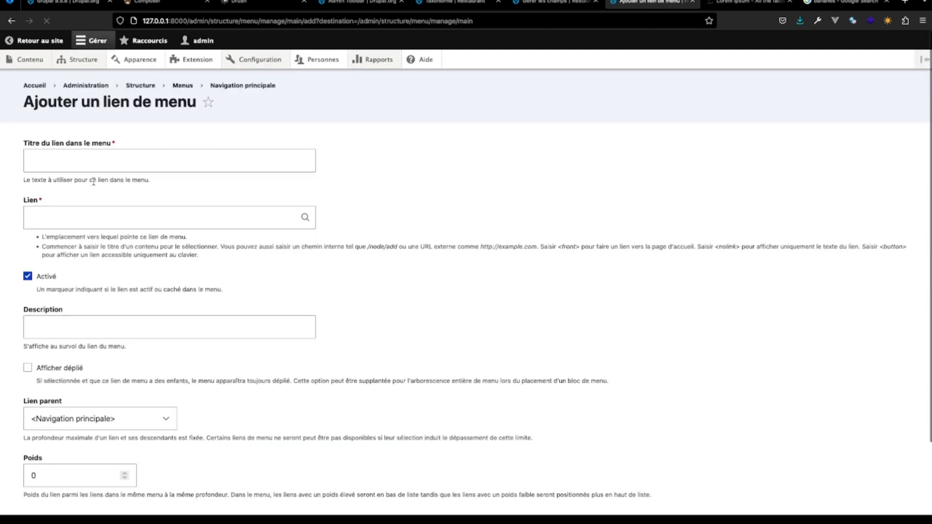
click(108, 170)
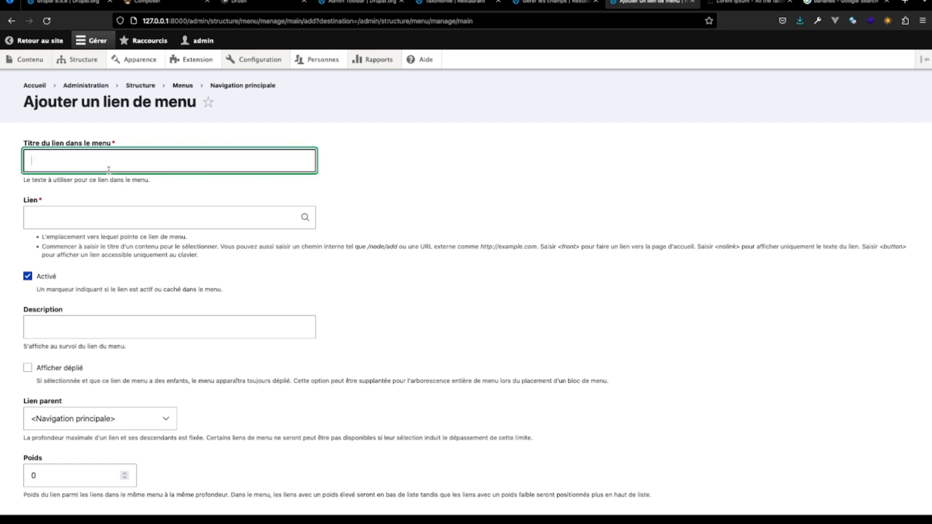
text(Entrée)
click(95, 213)
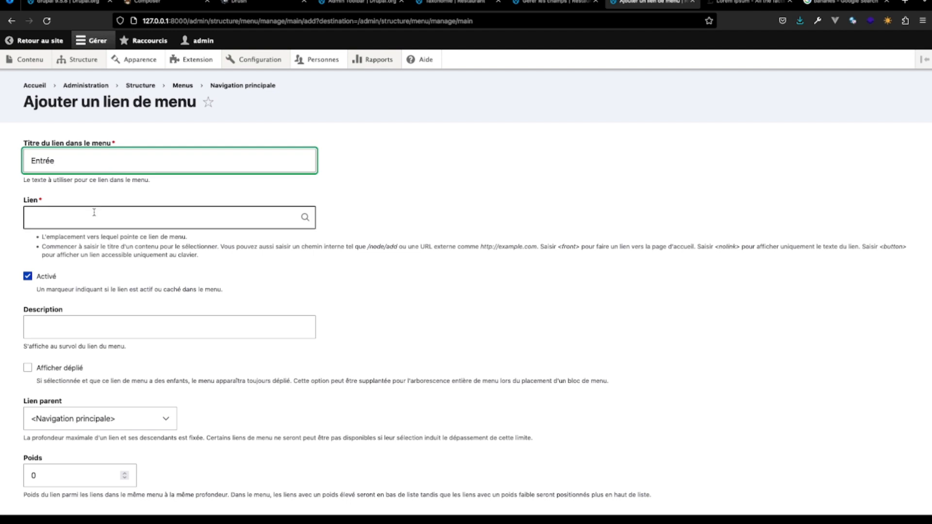
scroll(84, 225, down, 3)
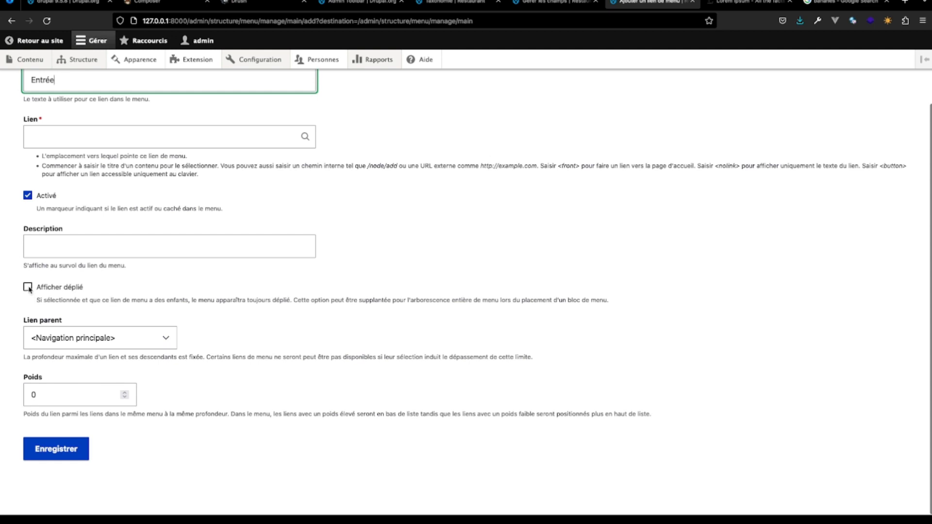
click(75, 449)
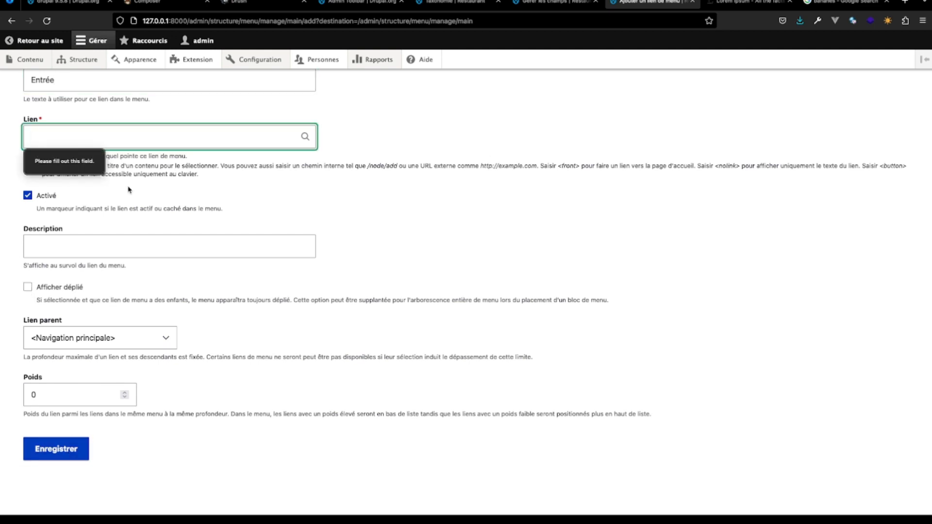
text(#)
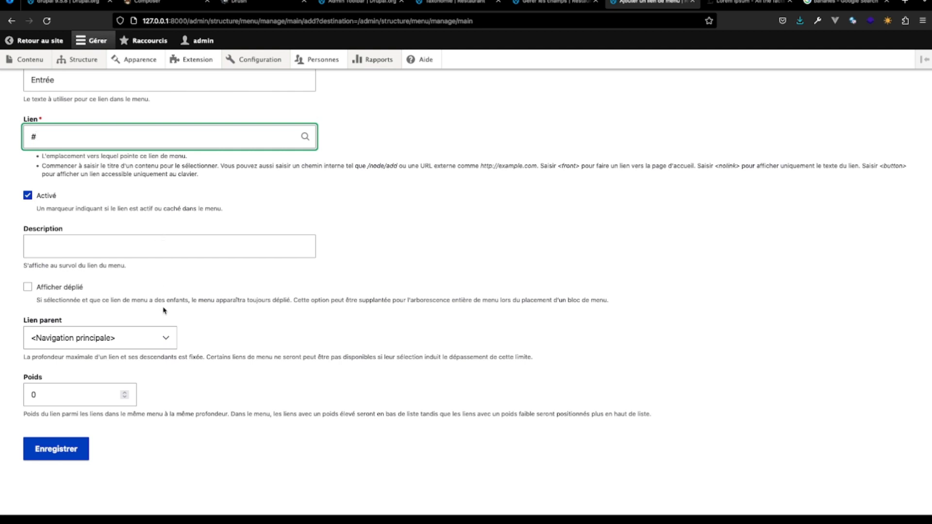
click(66, 449)
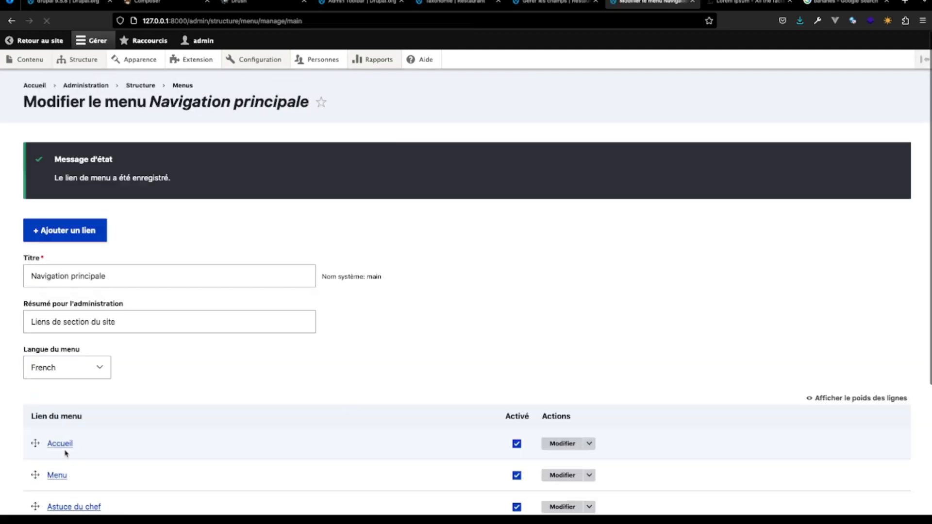
- Nest the Entrée link under Menu and save the Navigation principale menu
scroll(208, 445, down, 3)
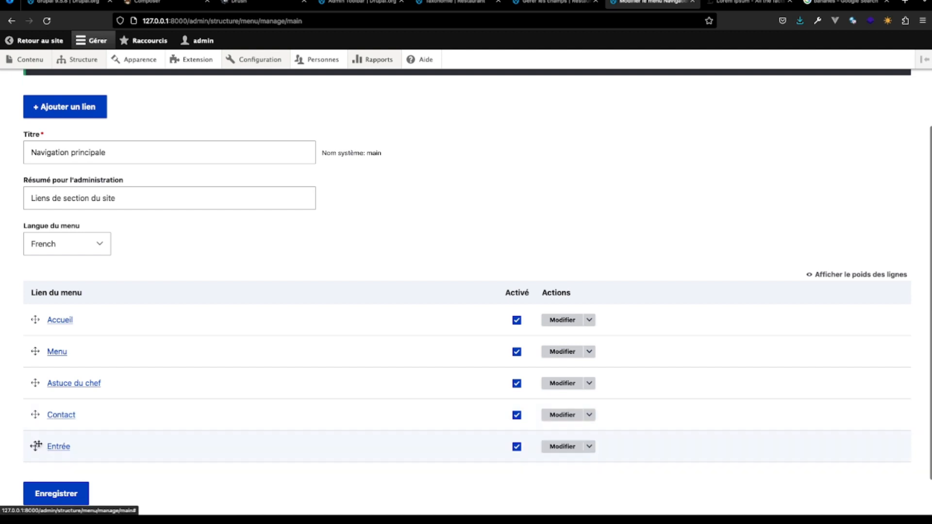
drag(35, 443, 50, 382)
scroll(150, 426, down, 2)
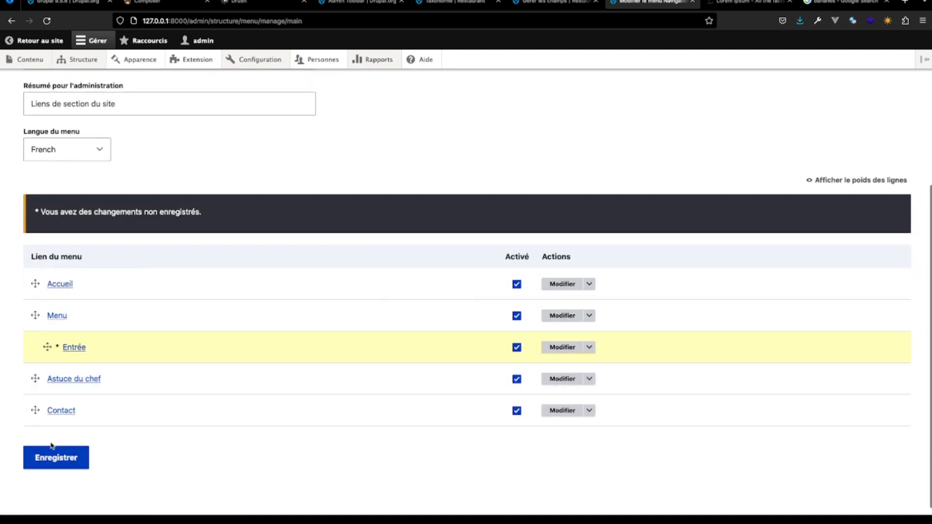
click(52, 447)
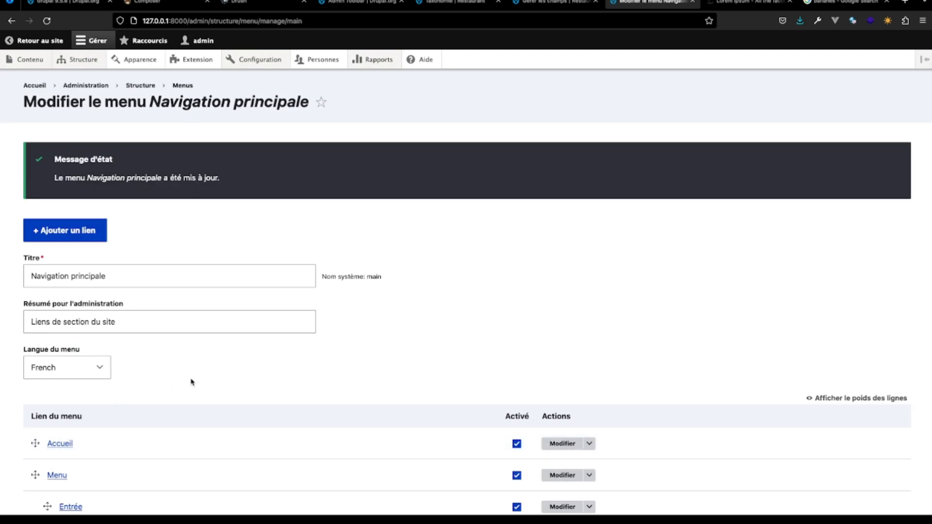
scroll(193, 381, down, 1)
scroll(193, 380, up, 1)
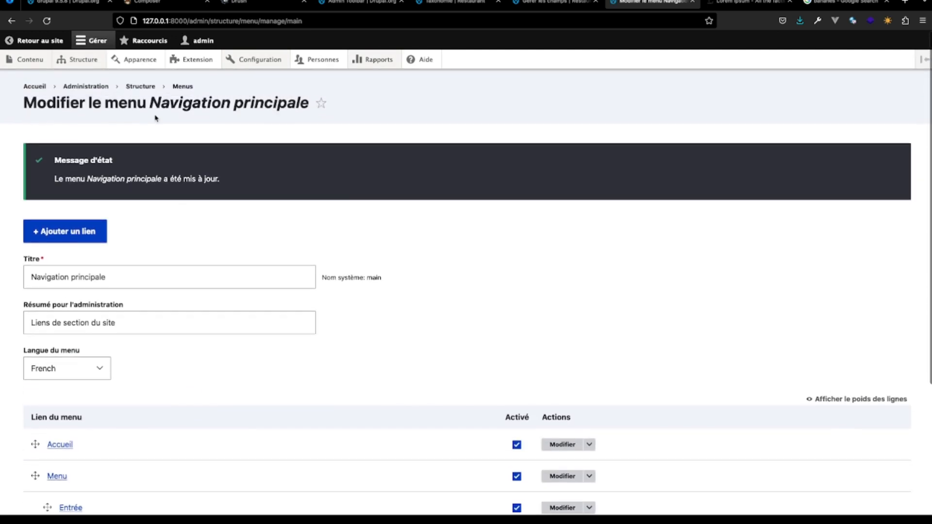
- Open the public site in a new tab and check the Menu item's submenu in the header navigation
middle_click(43, 42)
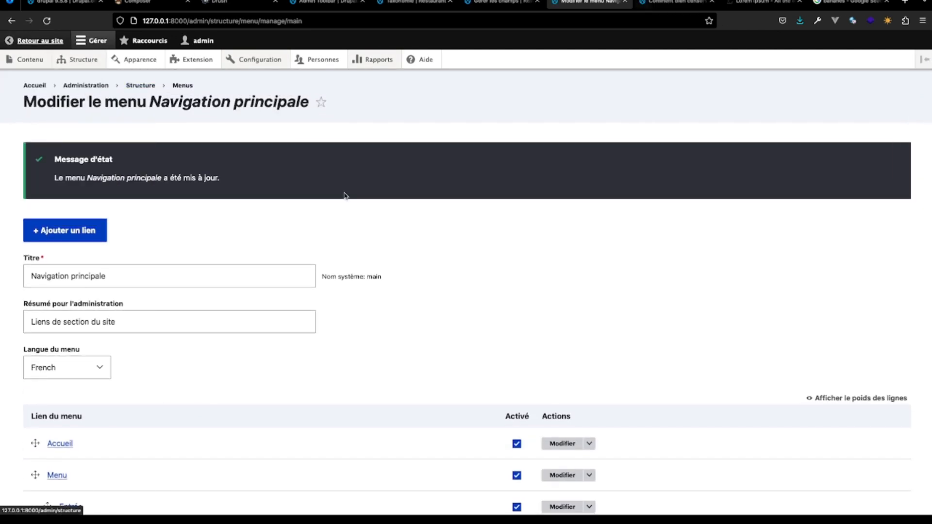
click(650, 2)
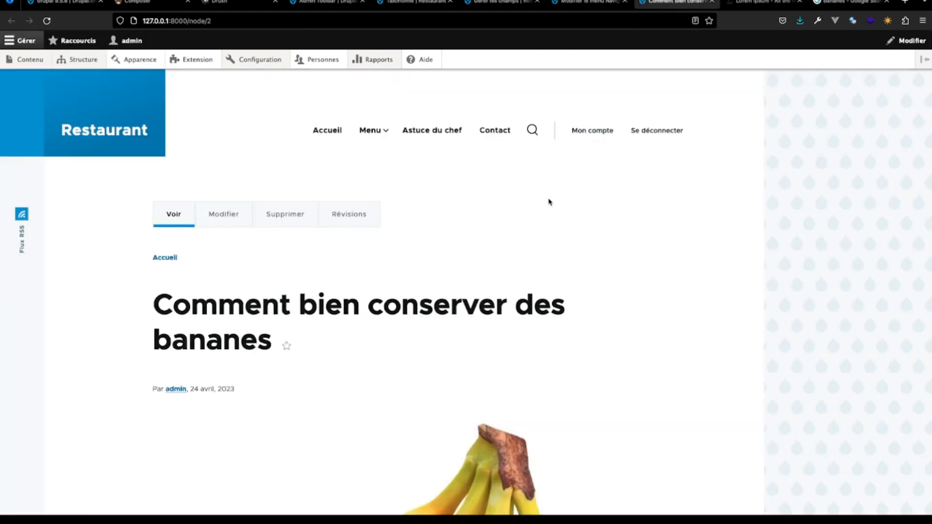
mouse_move(381, 130)
- Return to the Navigation principale menu's editing page, add a link titled "Dessert" pointing to "#" and save it
click(588, 2)
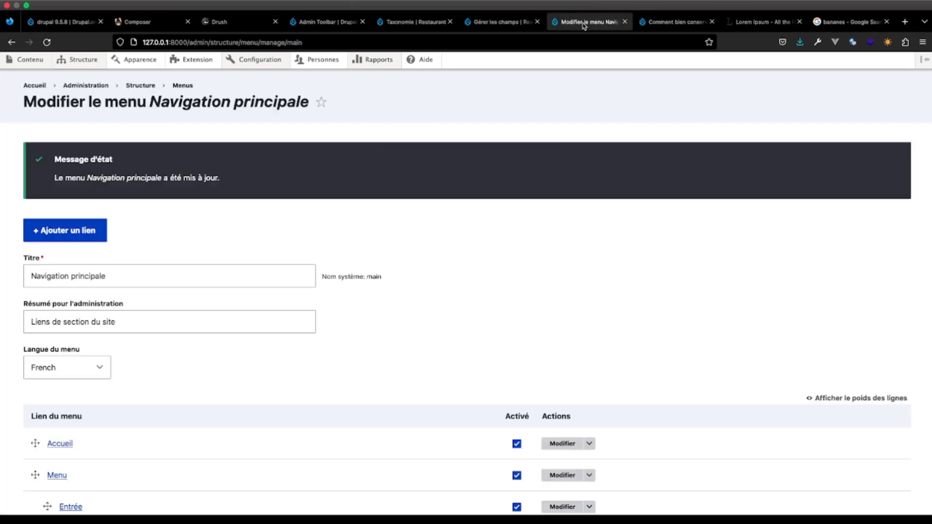
scroll(203, 229, down, 5)
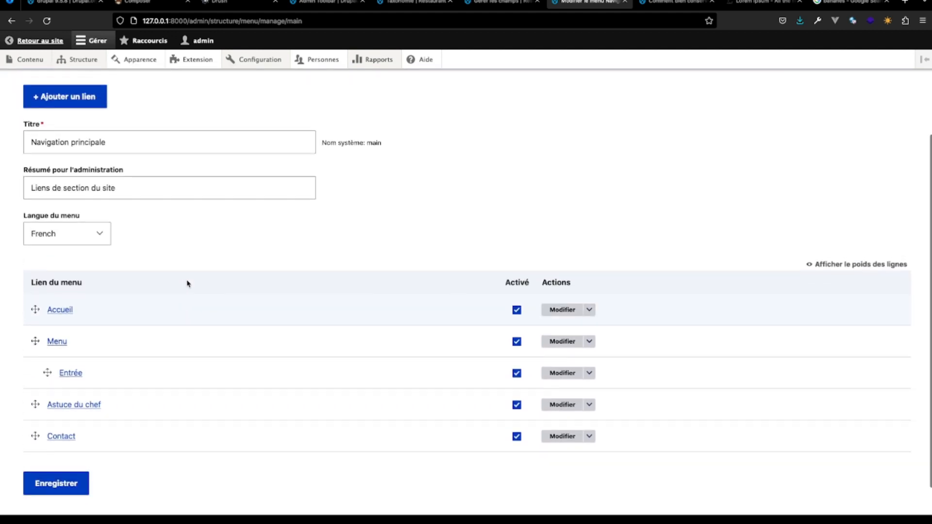
scroll(176, 233, up, 5)
click(76, 191)
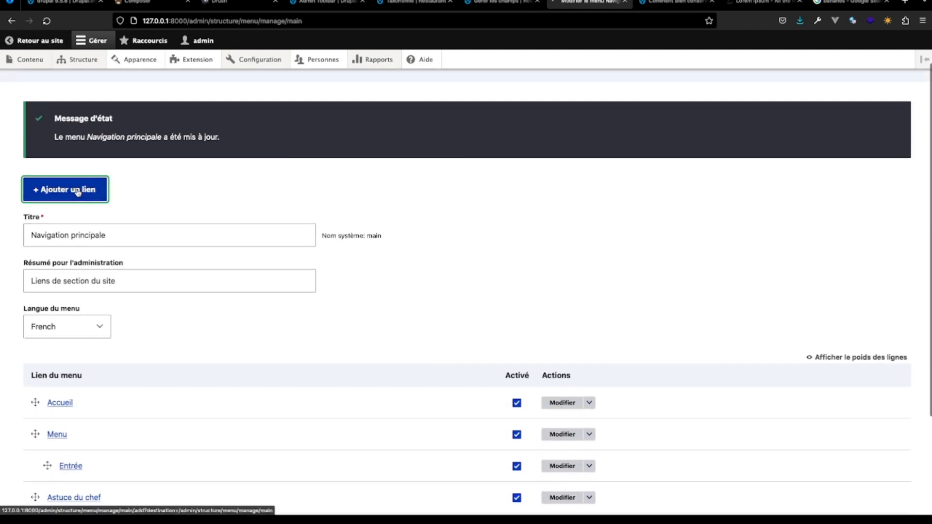
click(92, 160)
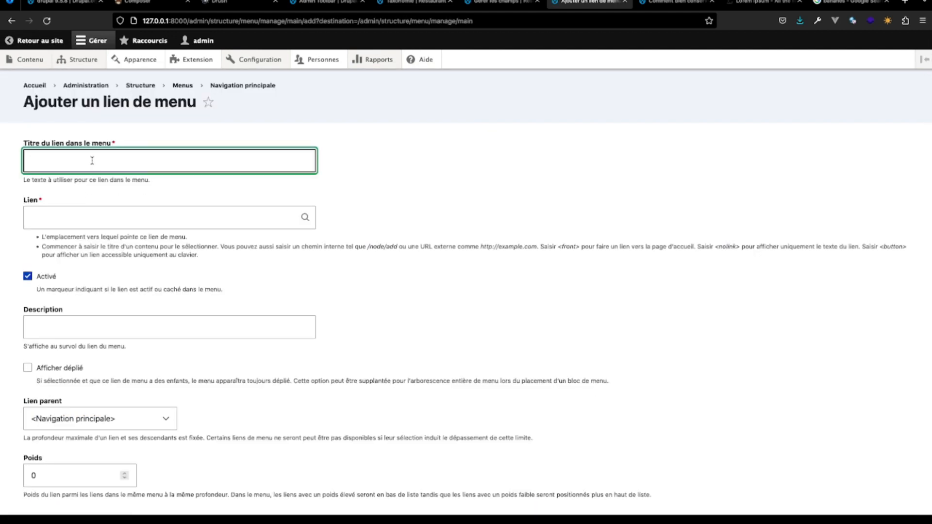
text(Dessert)
click(71, 214)
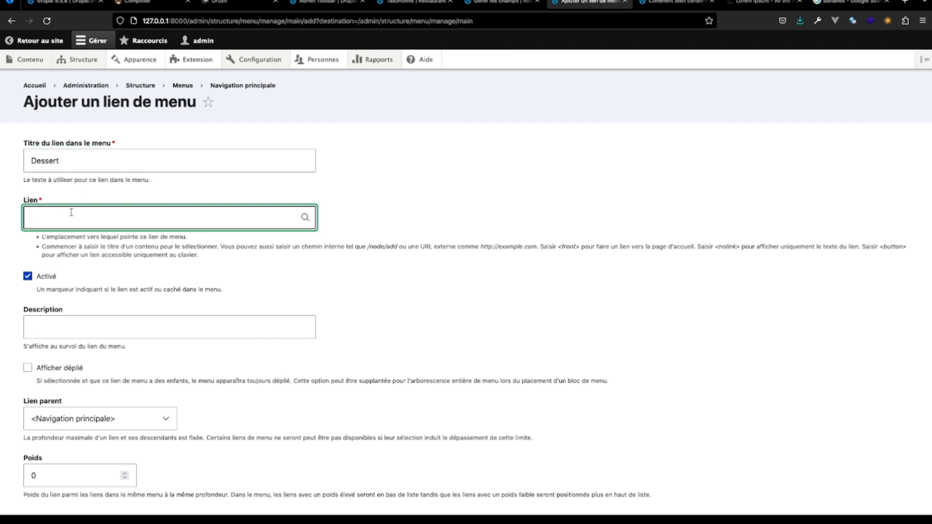
text(#)
scroll(65, 340, down, 3)
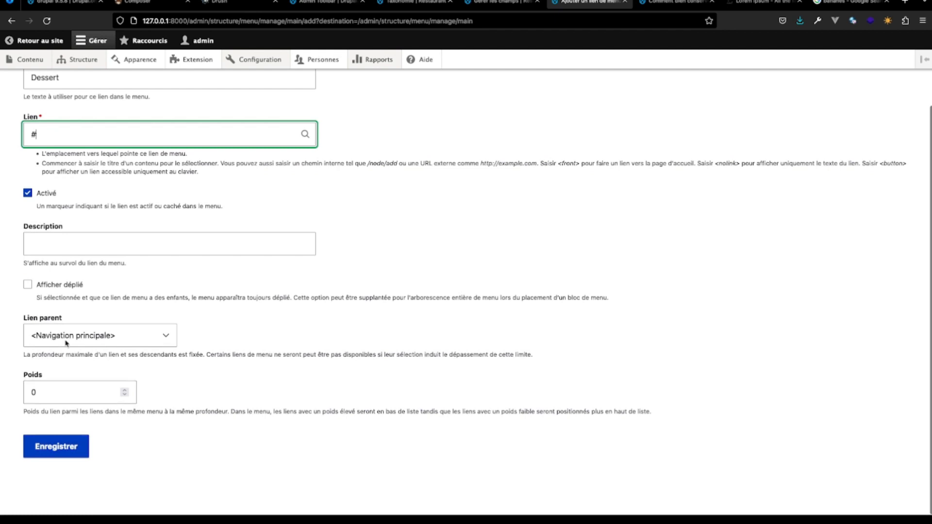
click(54, 447)
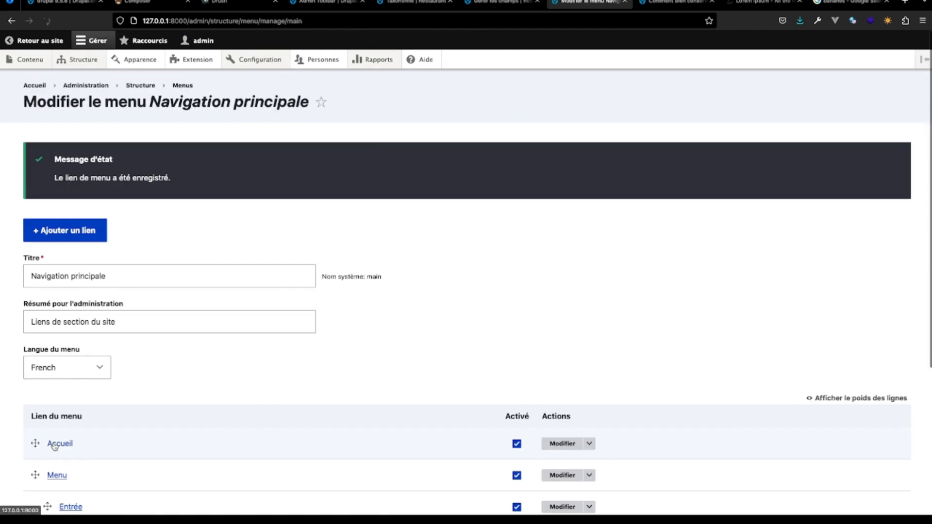
- Nest the Dessert link under Menu, directly after Entrée, and save the menu
scroll(54, 444, down, 5)
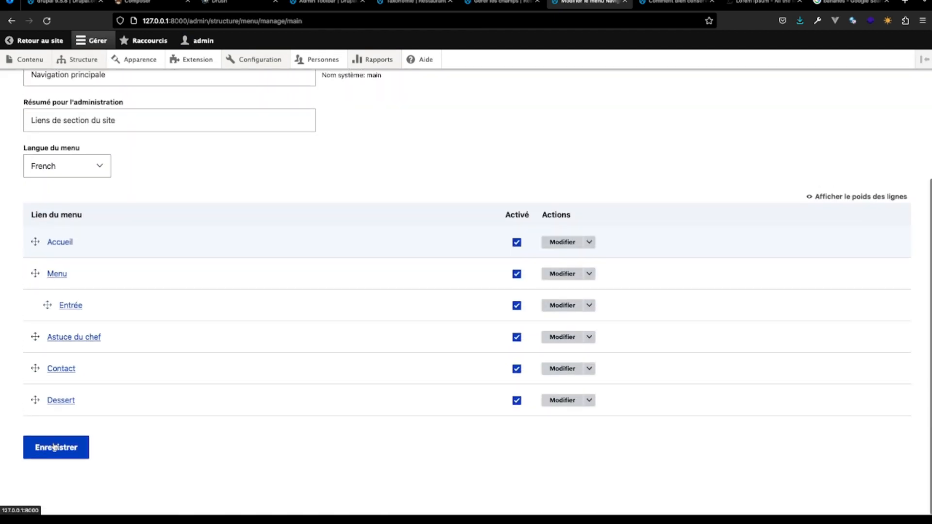
drag(35, 402, 53, 339)
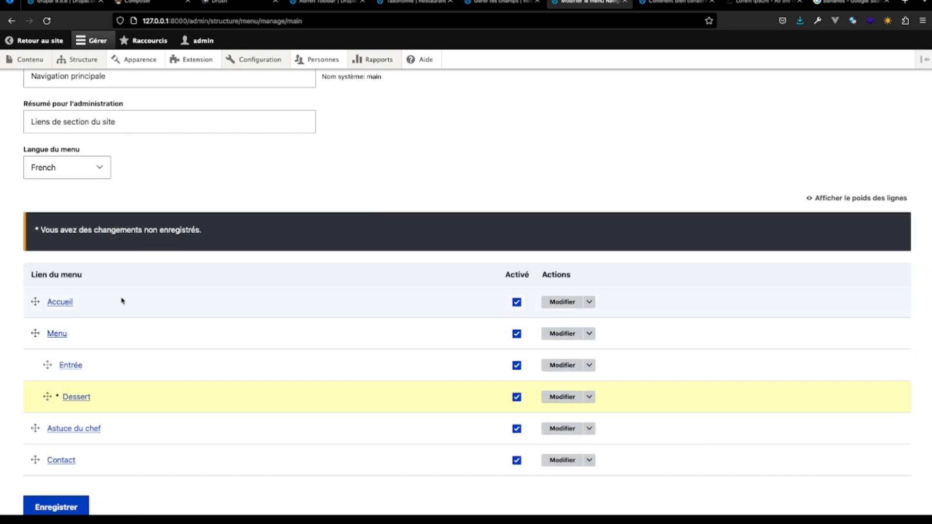
scroll(95, 422, down, 2)
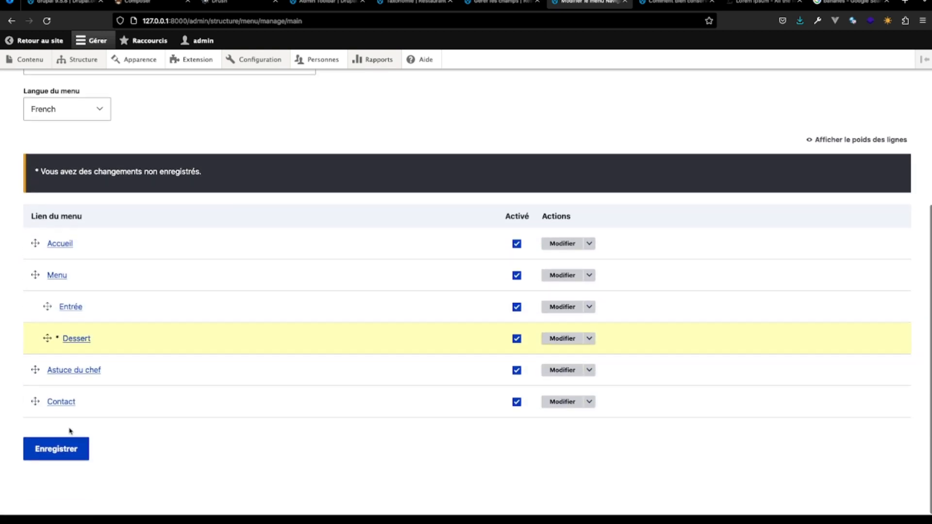
click(73, 447)
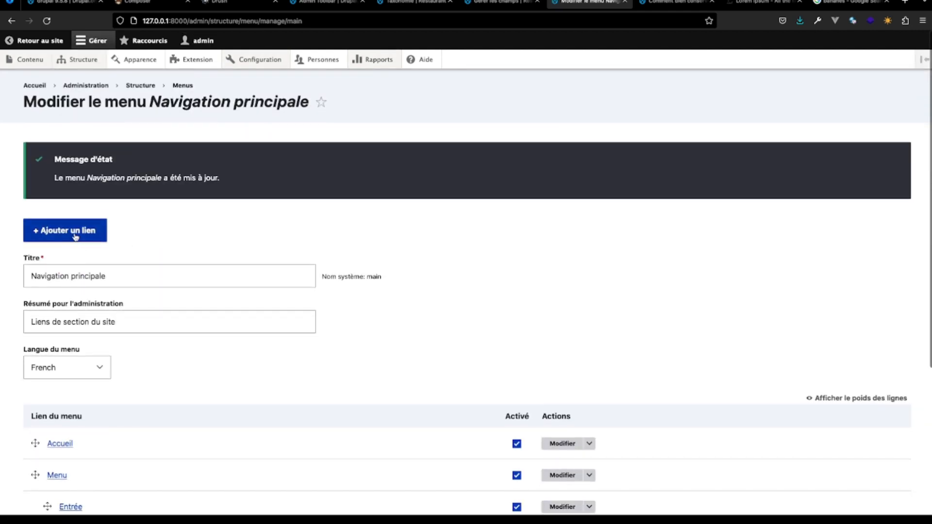
- Add a link titled "Boissons" pointing to "#" to the Navigation principale menu and save it
click(75, 236)
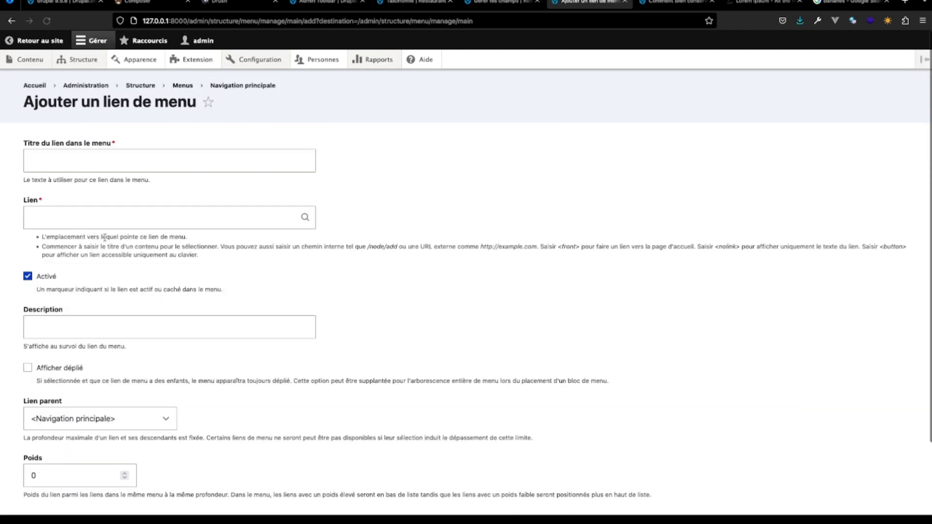
click(101, 168)
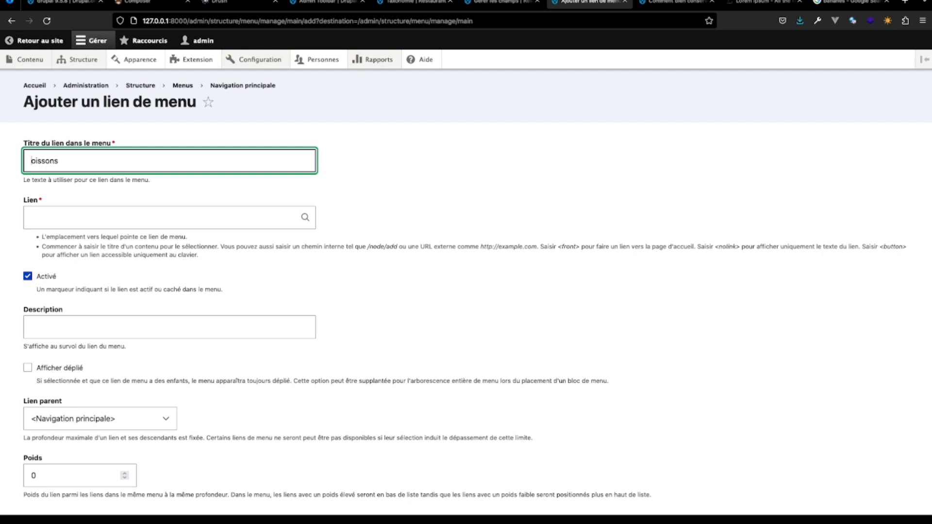
click(48, 221)
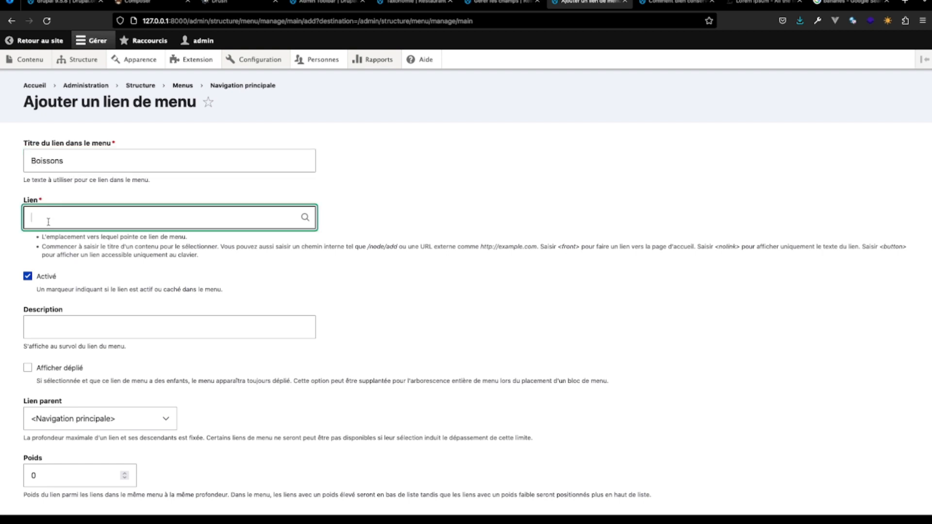
text(#)
scroll(50, 233, down, 3)
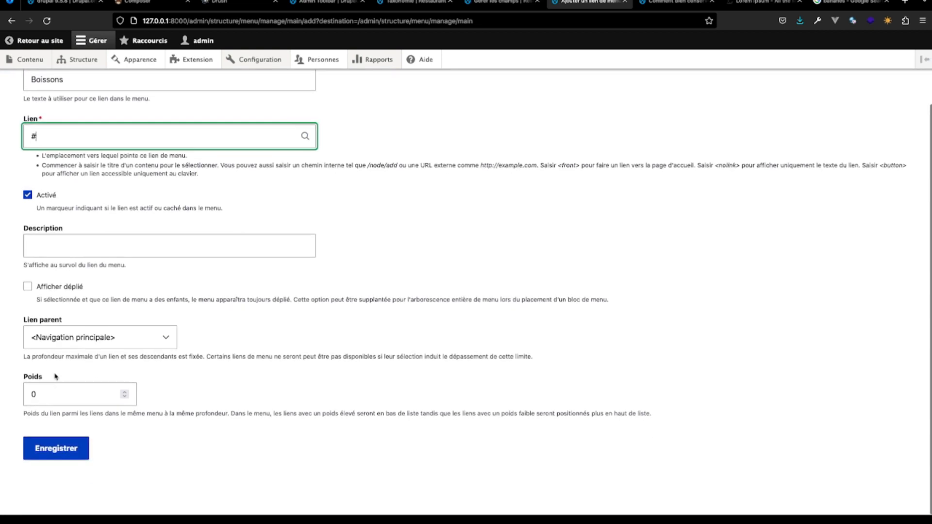
click(55, 447)
- Nest the Boissons link under Menu, directly after Dessert, and save the menu
scroll(56, 446, down, 5)
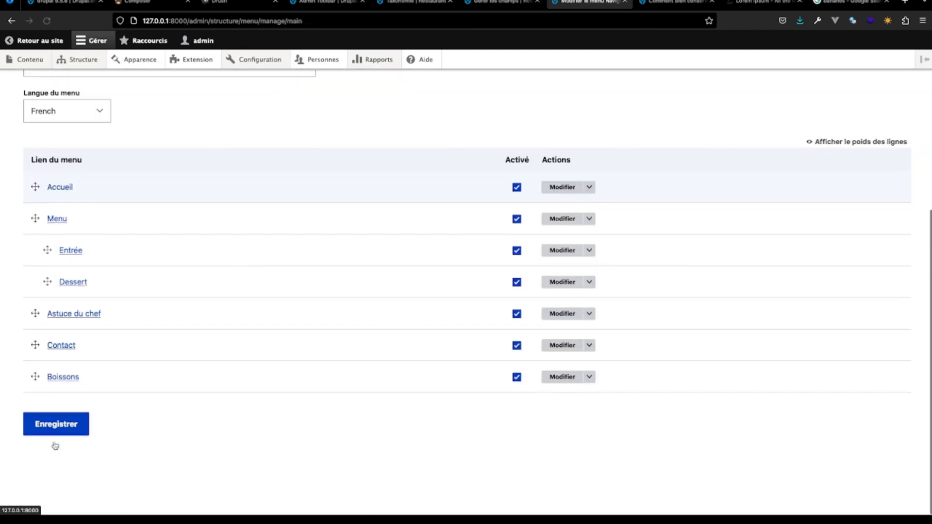
drag(36, 402, 53, 331)
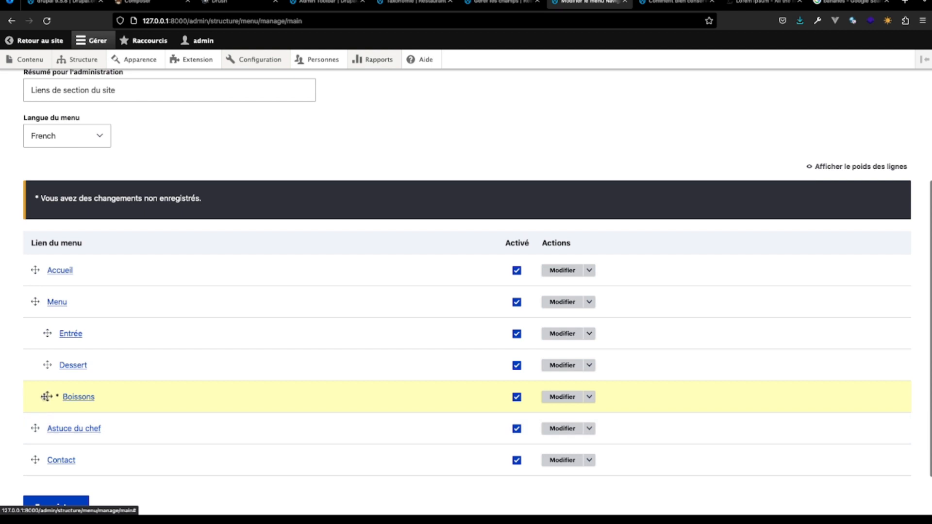
scroll(49, 427, down, 2)
click(59, 446)
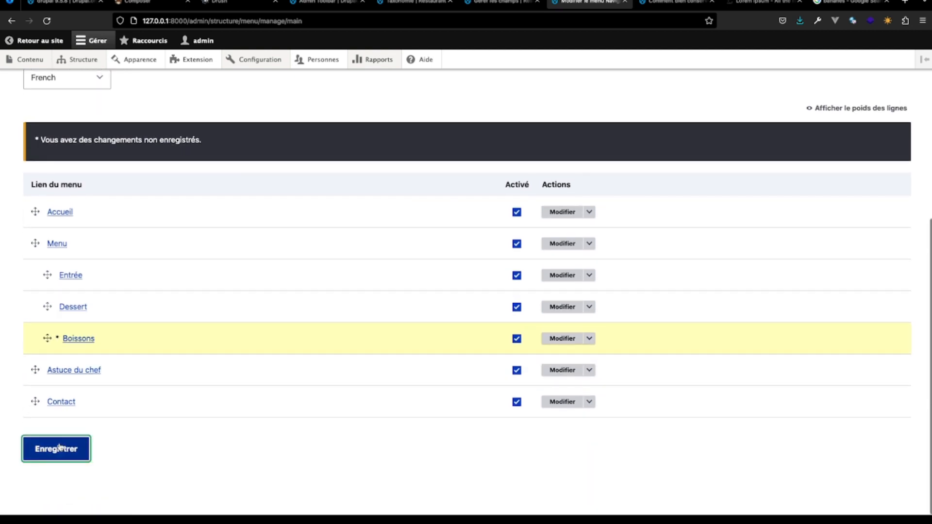
scroll(60, 447, down, 3)
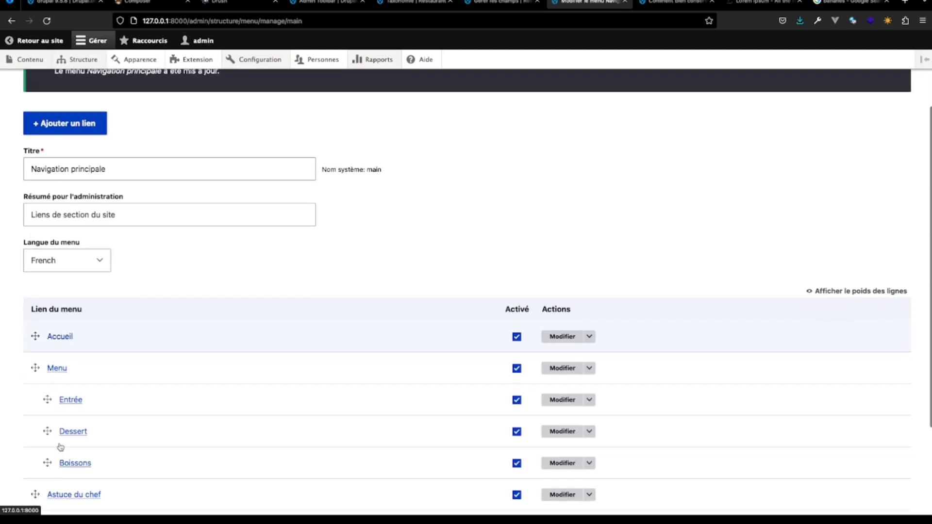
scroll(59, 444, down, 2)
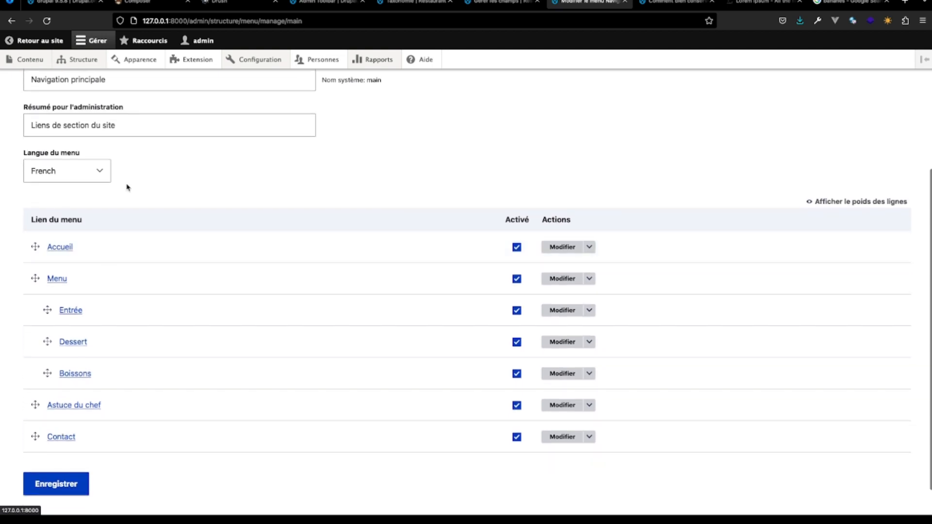
- Add a link titled "Plat" pointing to "#" to the Navigation principale menu and save it
scroll(127, 187, up, 5)
click(86, 230)
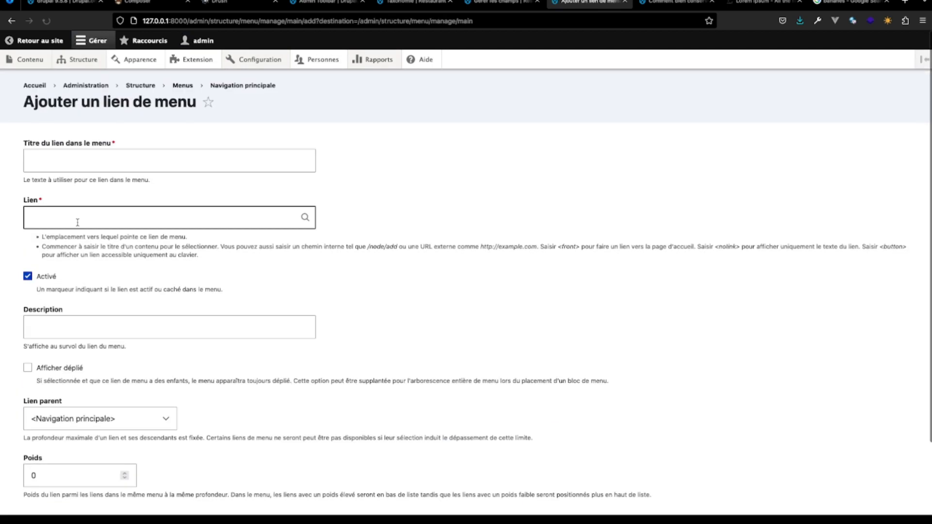
click(87, 160)
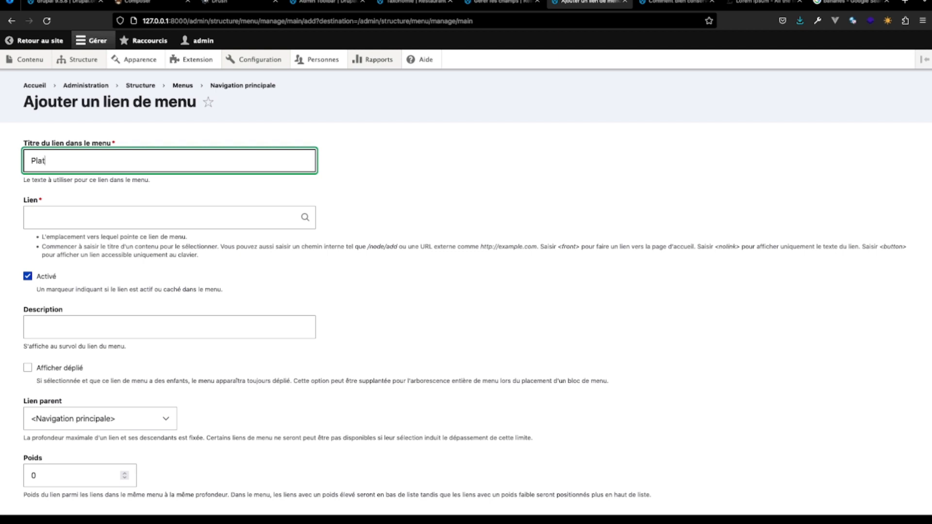
click(97, 217)
text(#)
scroll(466, 282, down, 2)
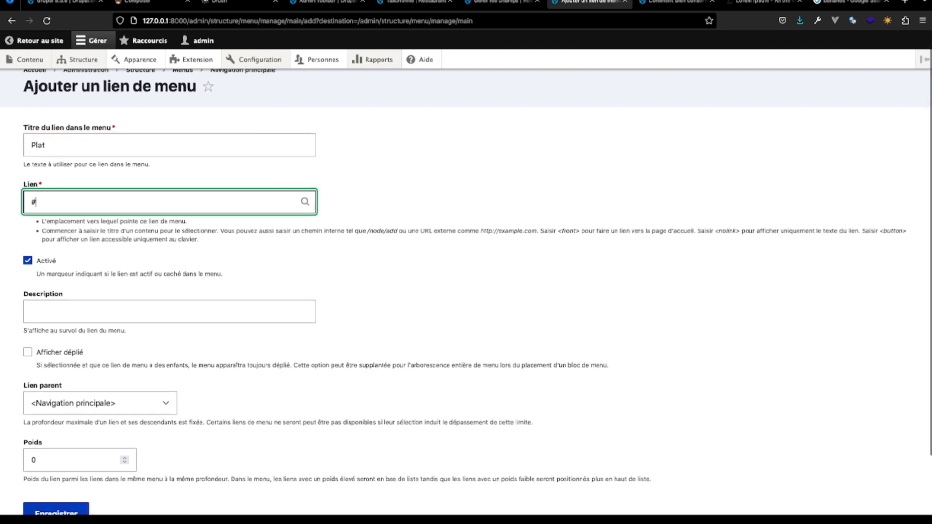
scroll(69, 290, down, 1)
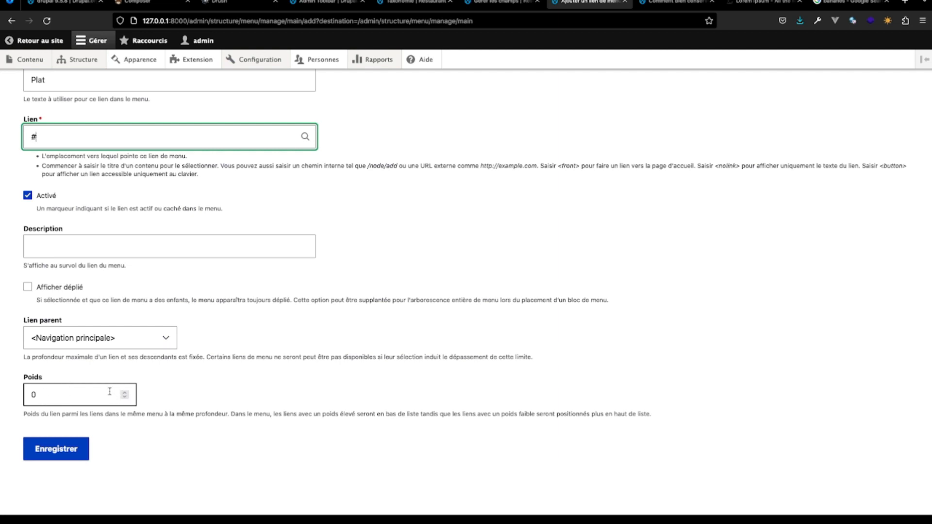
scroll(138, 97, up, 3)
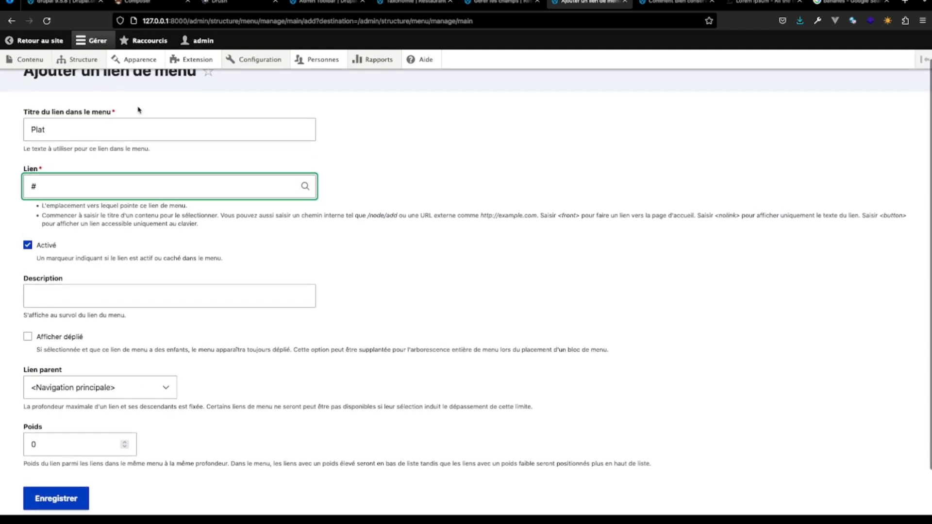
click(55, 471)
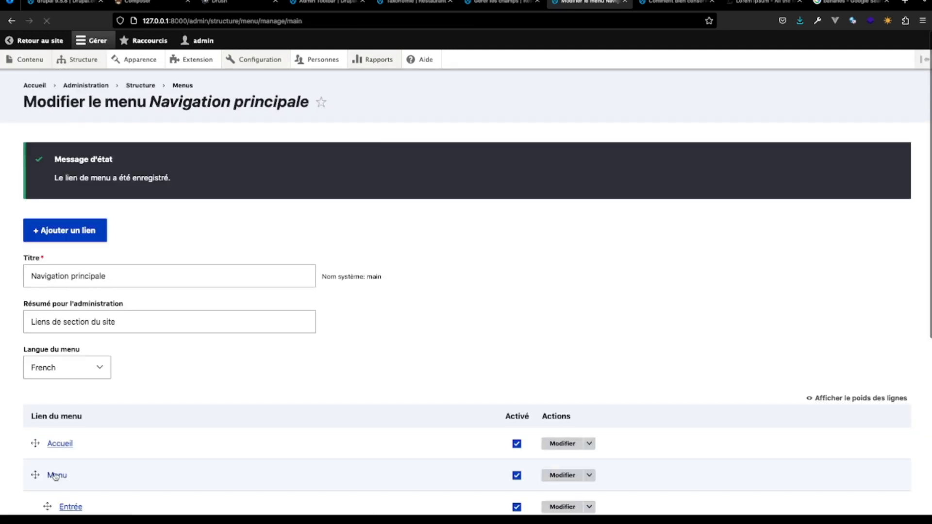
- Nest the Plat link under Menu, between Entrée and Dessert, and save the menu
scroll(56, 477, down, 4)
scroll(56, 477, down, 2)
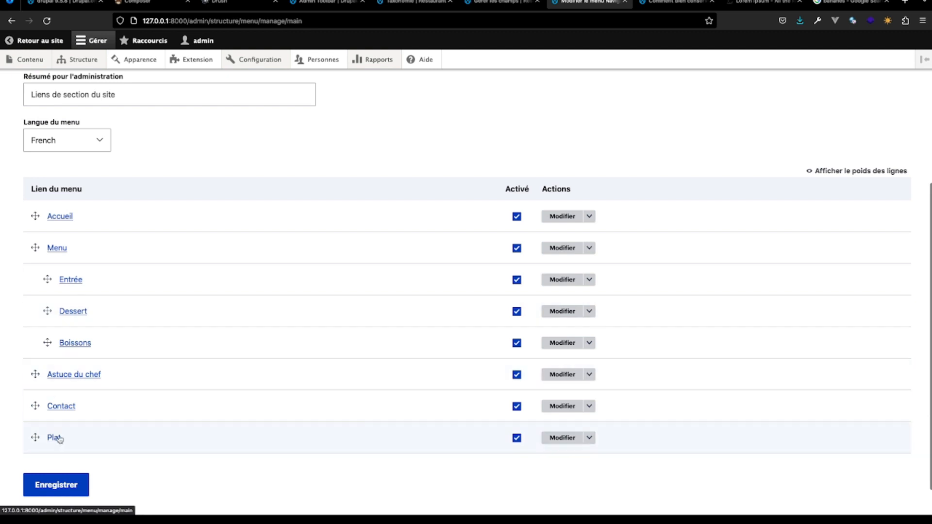
drag(36, 438, 52, 316)
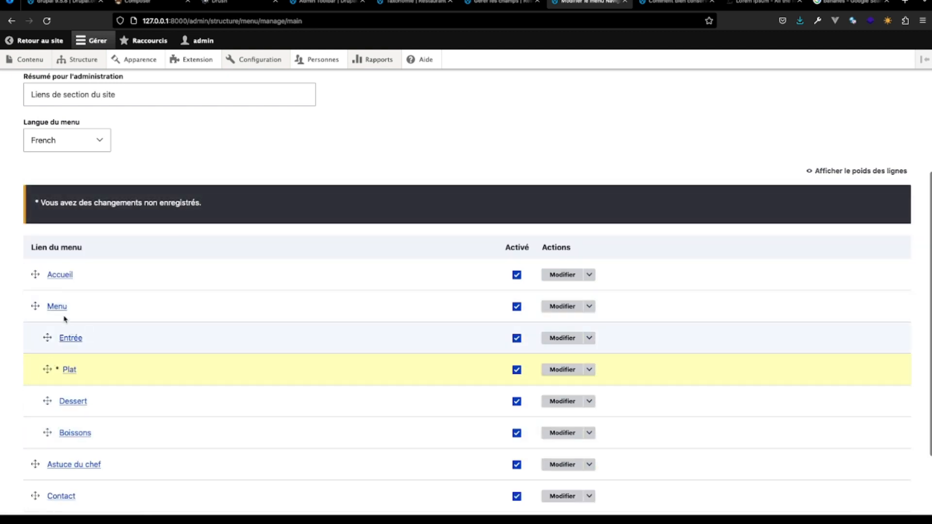
scroll(77, 306, down, 3)
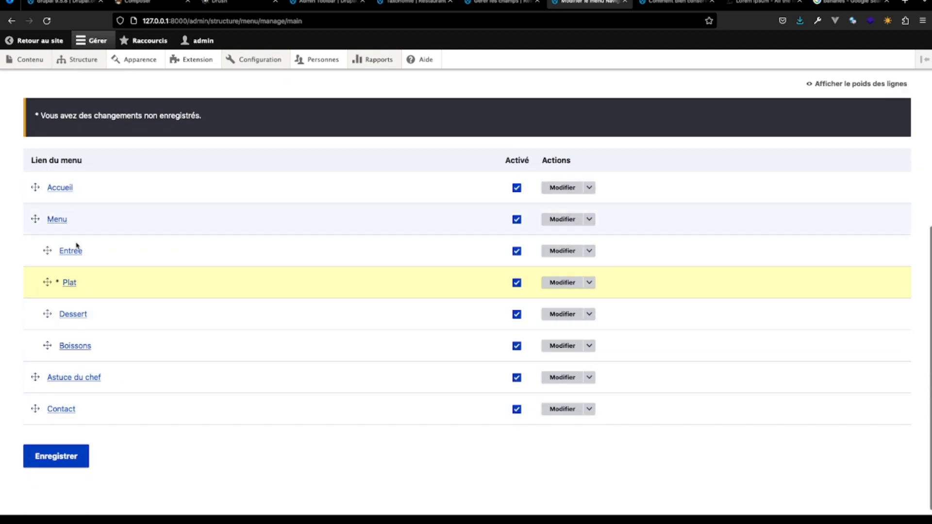
click(54, 456)
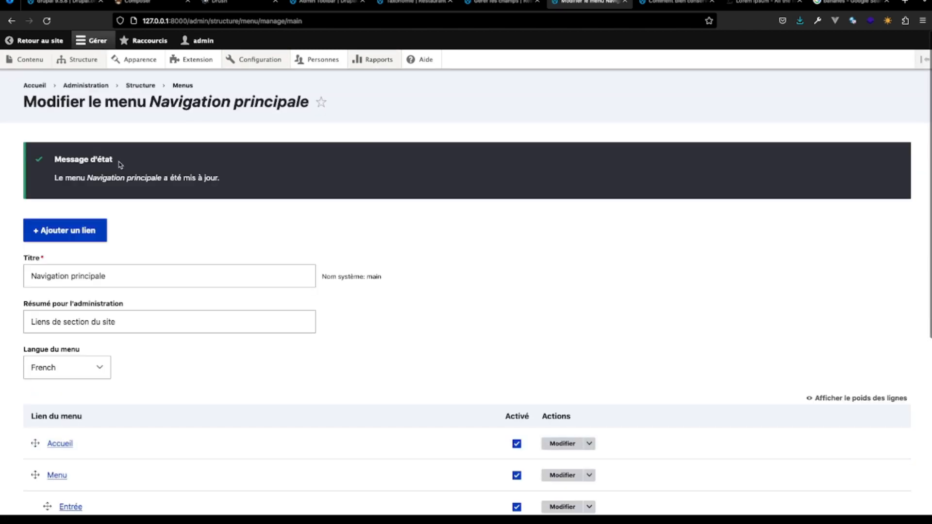
- Return to the site, open its main navigation menu for editing, and retitle the Dessert link "Desserts", saving the link
click(45, 41)
mouse_move(366, 134)
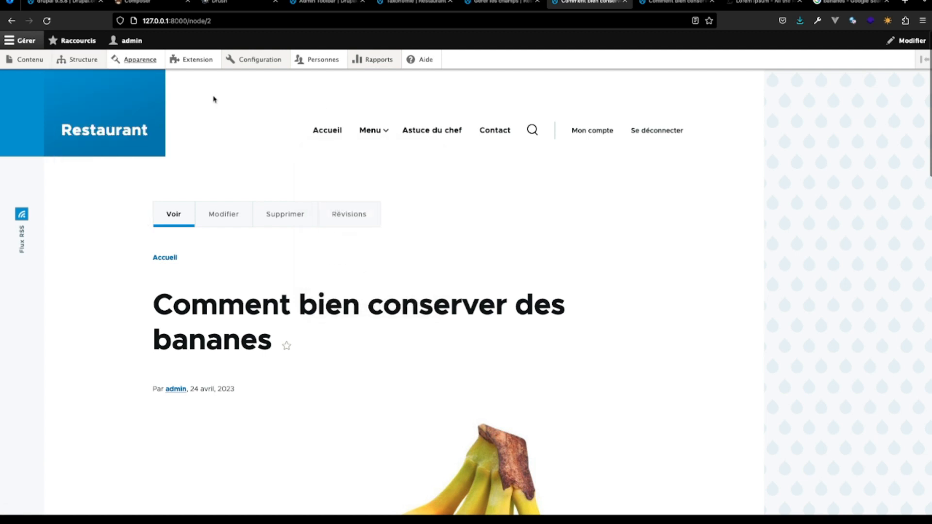
click(510, 117)
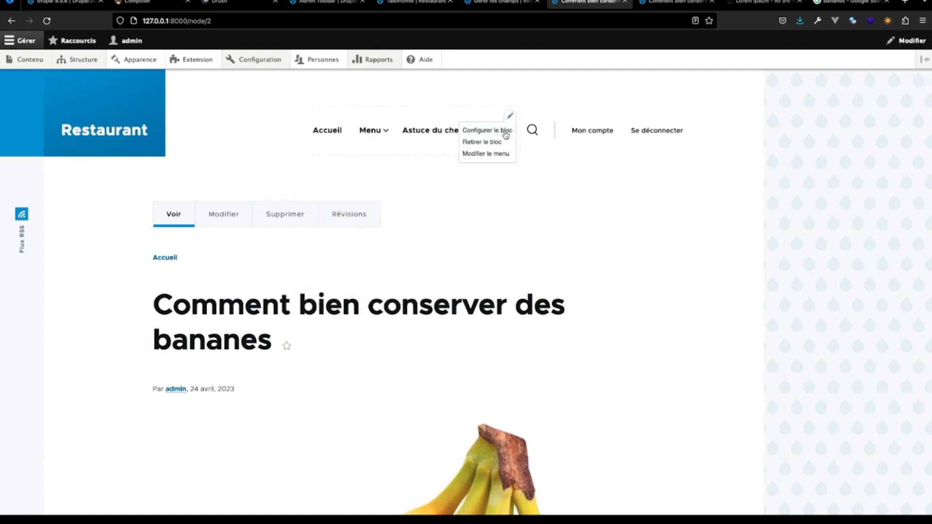
click(503, 154)
scroll(295, 267, down, 3)
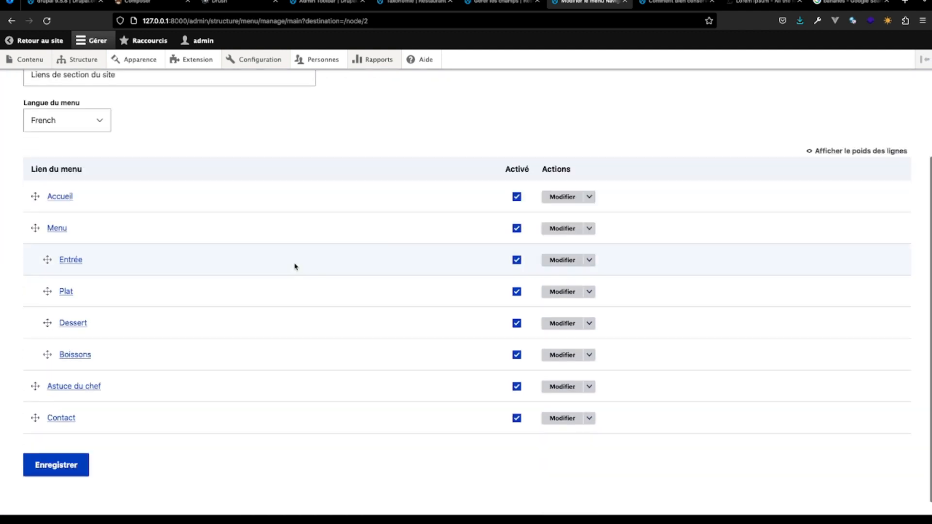
click(557, 324)
click(68, 166)
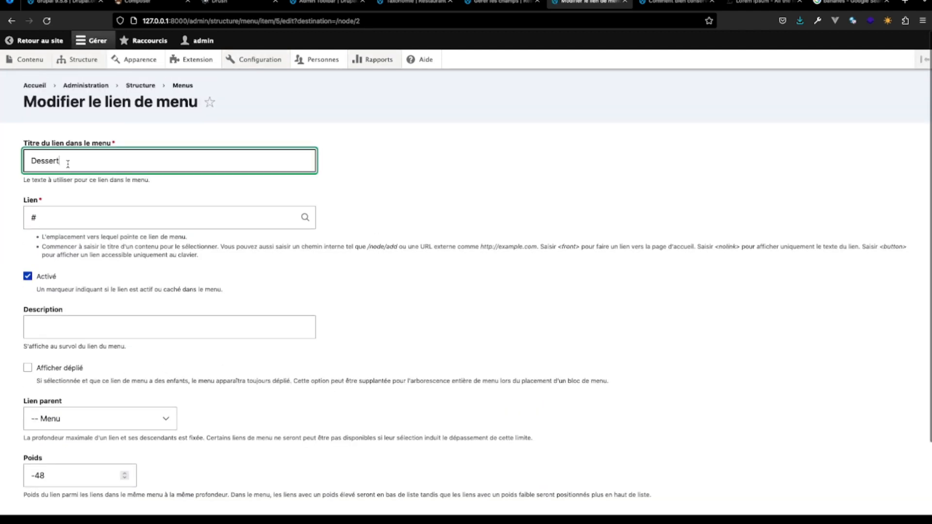
text(s)
scroll(98, 505, down, 2)
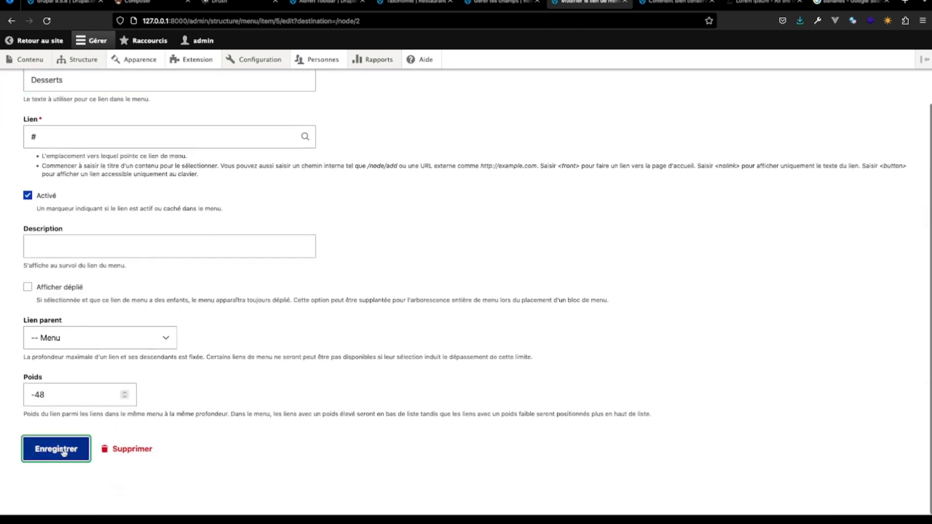
click(49, 451)
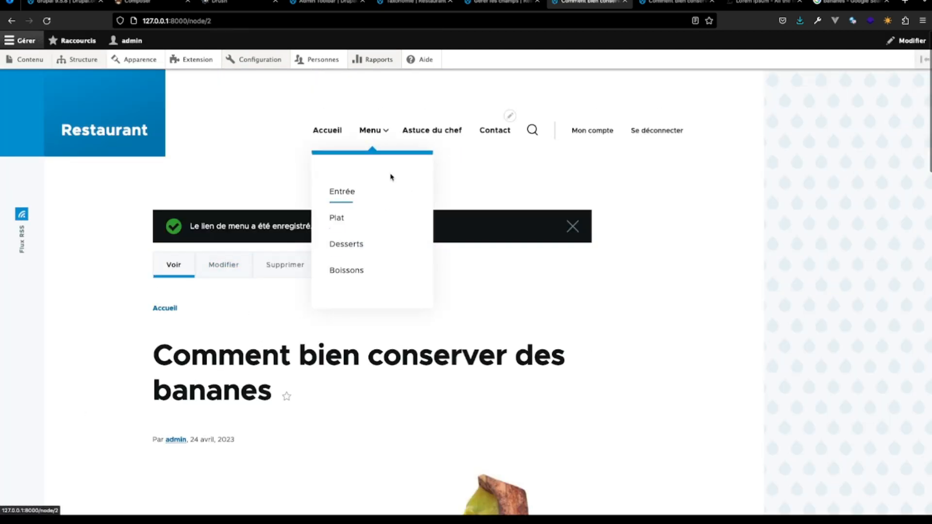
- Reopen the main navigation menu for editing, retitle the Plat link "Plats" and save it
click(510, 117)
click(502, 152)
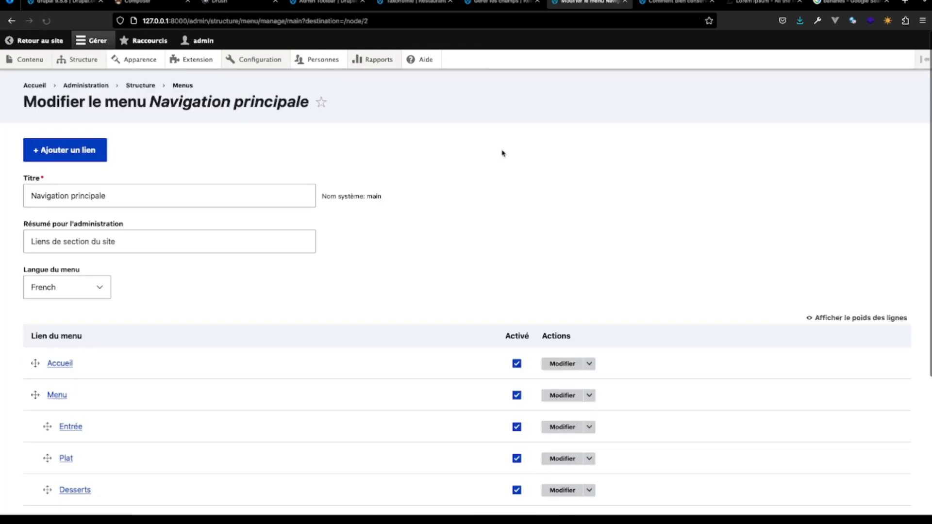
scroll(187, 379, down, 3)
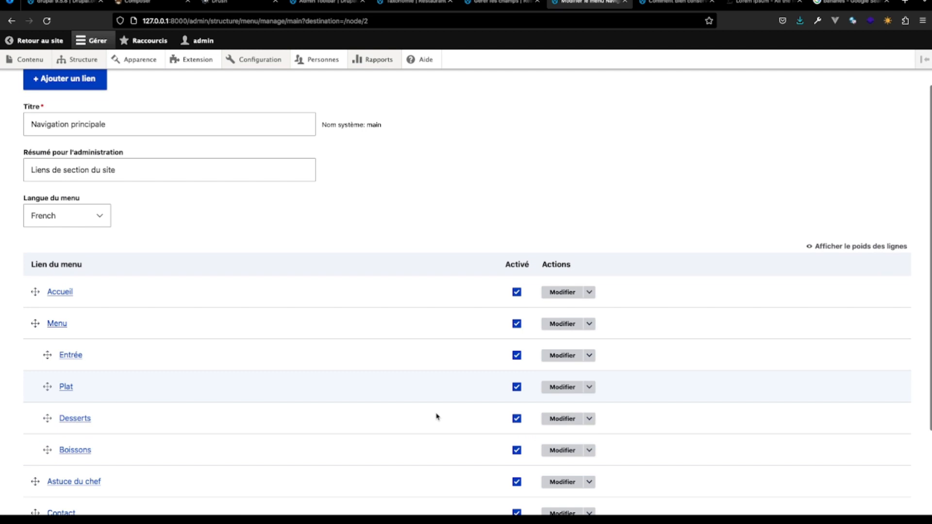
click(558, 389)
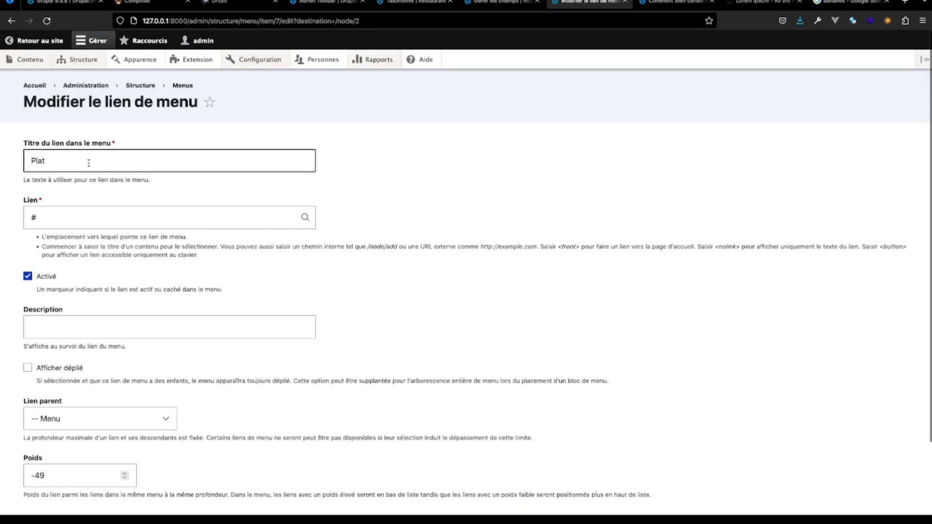
click(112, 162)
text(s)
scroll(109, 269, down, 3)
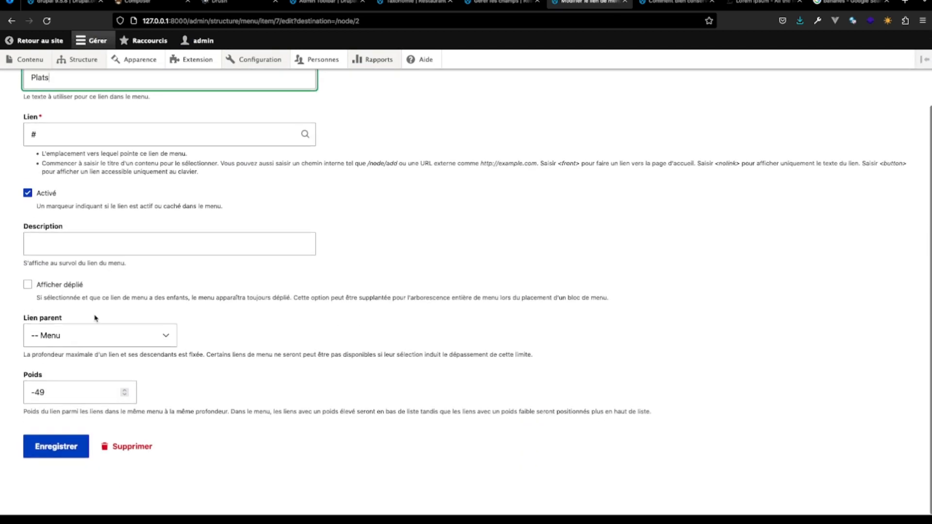
click(58, 446)
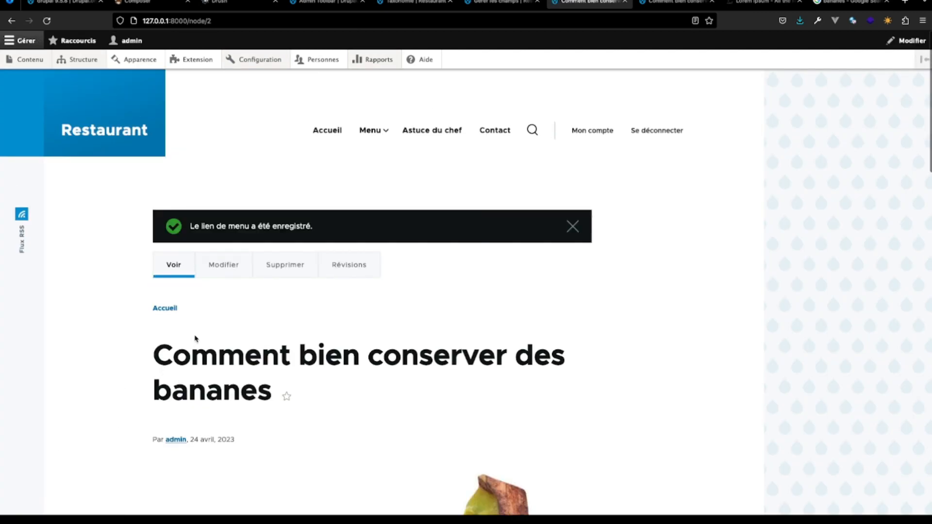
- Edit the main navigation menu again, retitle the Entrée link "Entrées" and save it
click(509, 118)
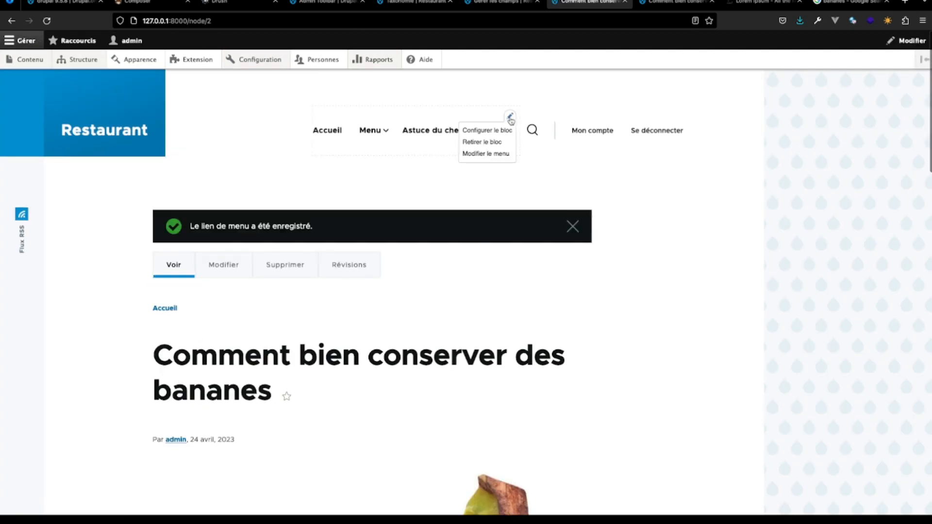
click(496, 154)
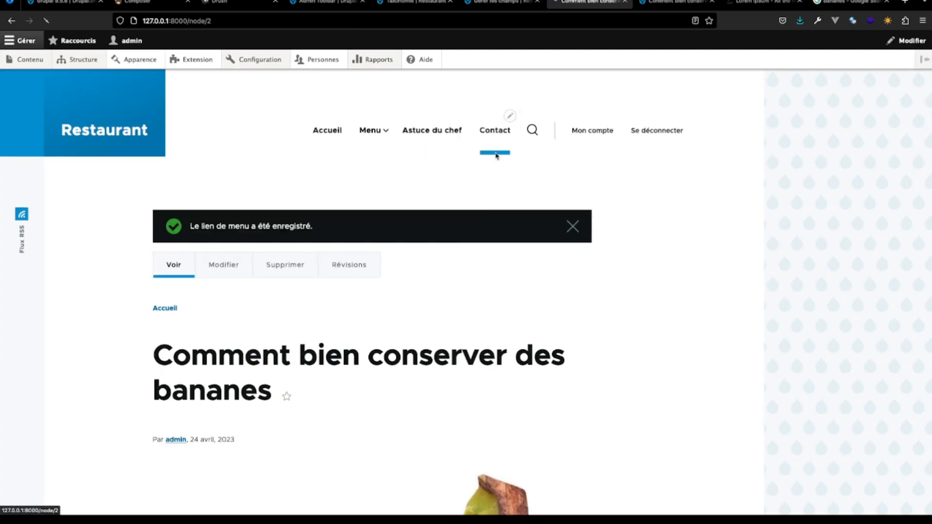
scroll(245, 271, down, 3)
scroll(245, 271, down, 1)
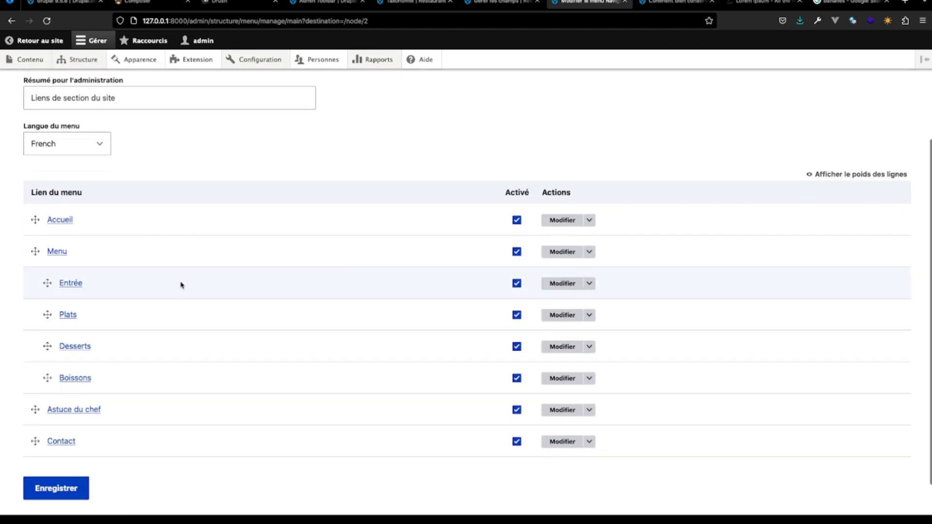
click(562, 283)
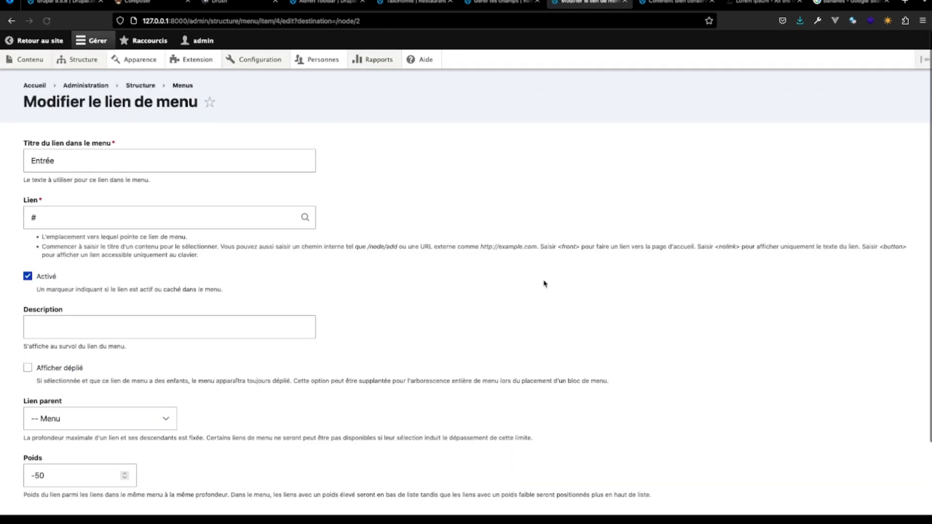
click(102, 161)
text(s)
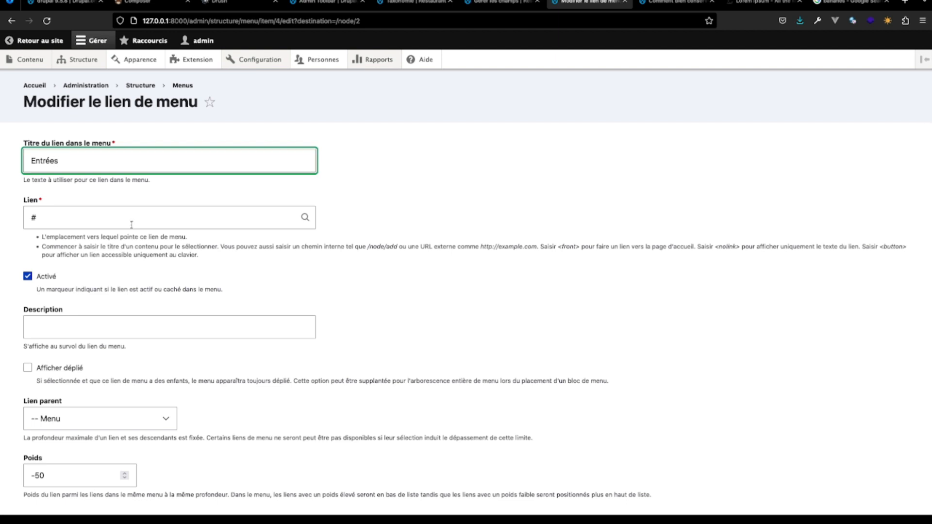
scroll(136, 243, down, 2)
click(55, 439)
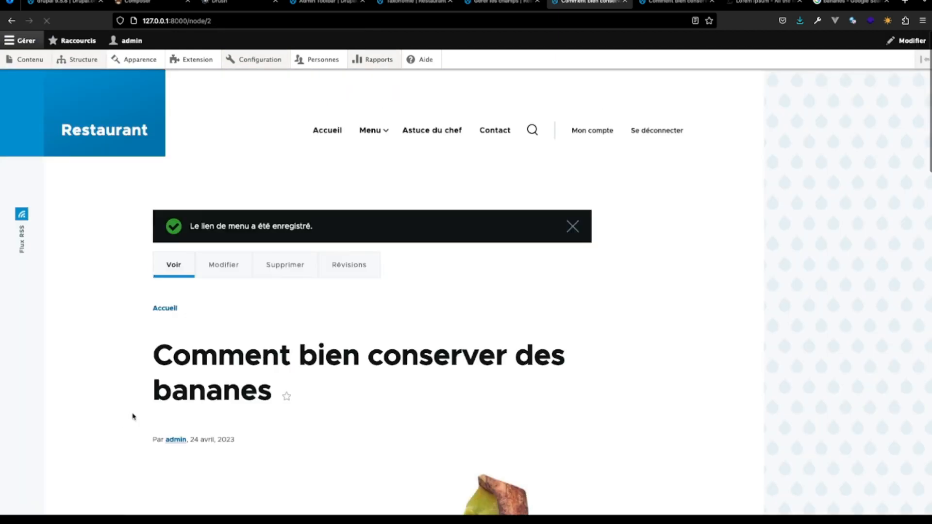
mouse_move(390, 130)
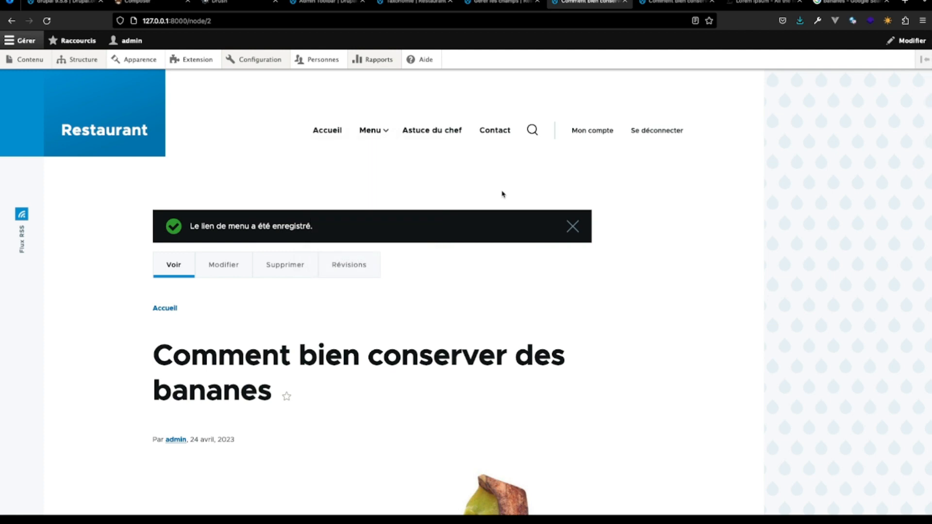
scroll(450, 326, down, 6)
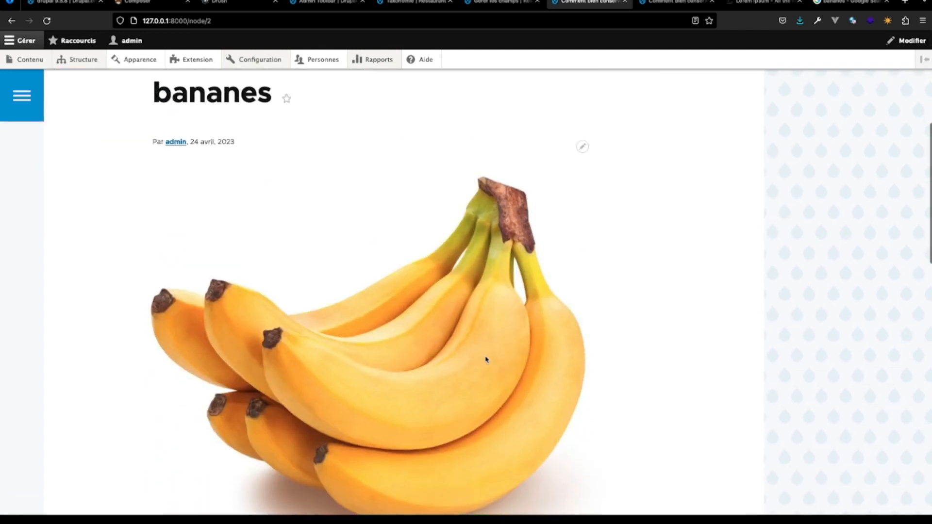
scroll(486, 359, down, 15)
scroll(460, 291, up, 4)
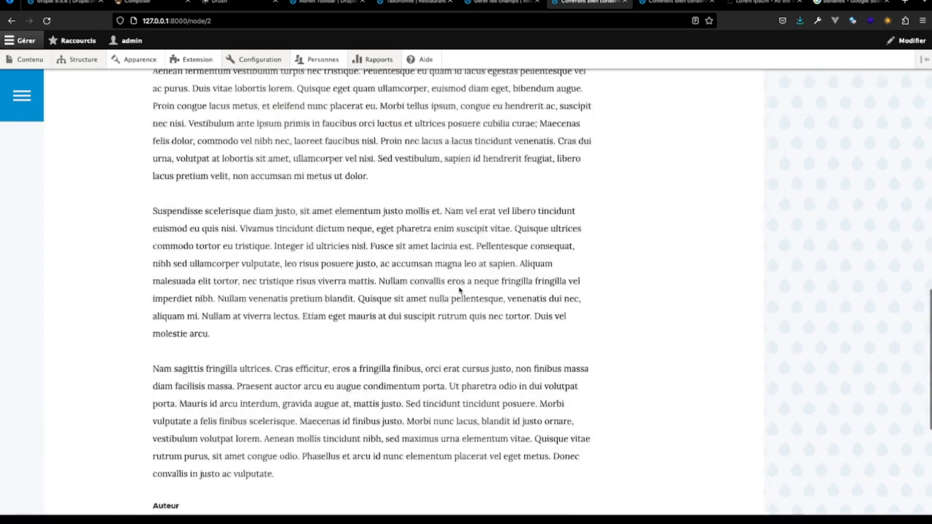
scroll(460, 290, up, 12)
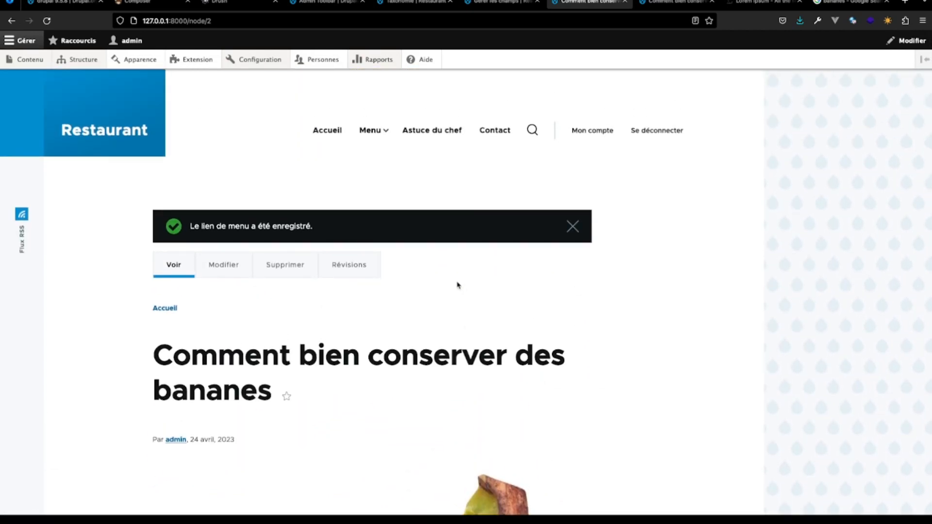
- Create a content type named "Menu" with an empty description and default settings, saving it to continue to its field management
mouse_move(92, 61)
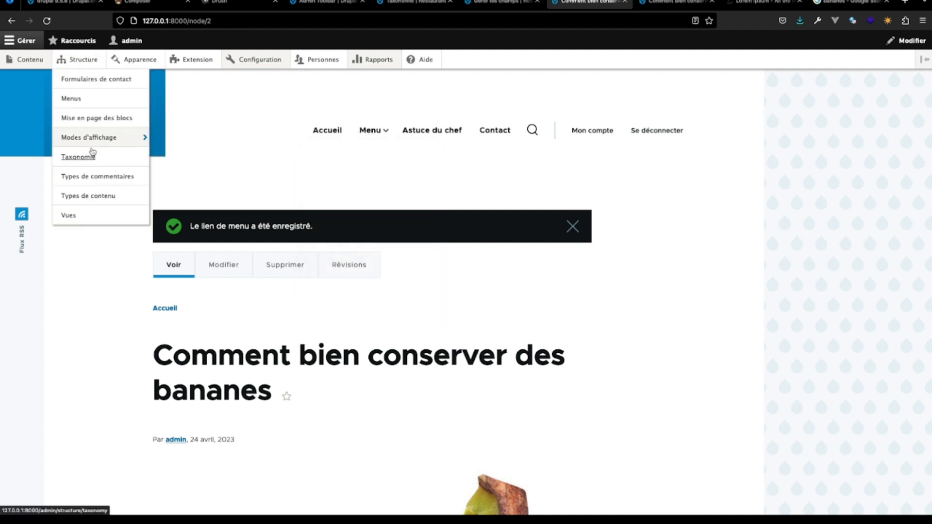
mouse_move(107, 145)
click(120, 194)
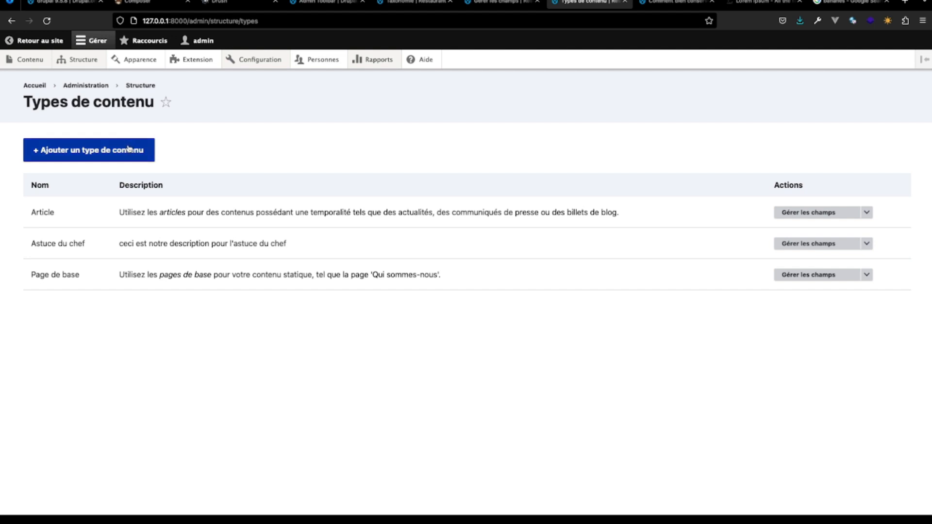
click(130, 148)
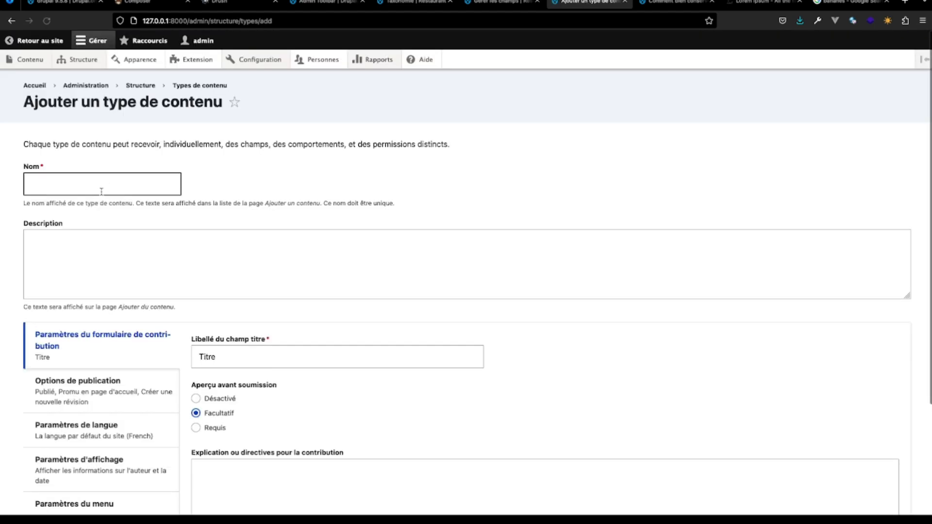
click(97, 187)
text(Menu)
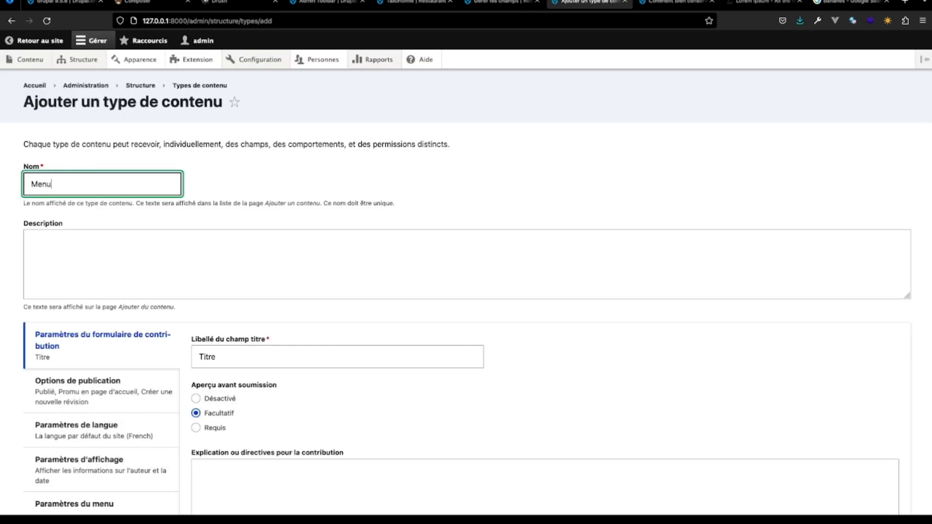
click(117, 260)
scroll(117, 262, down, 2)
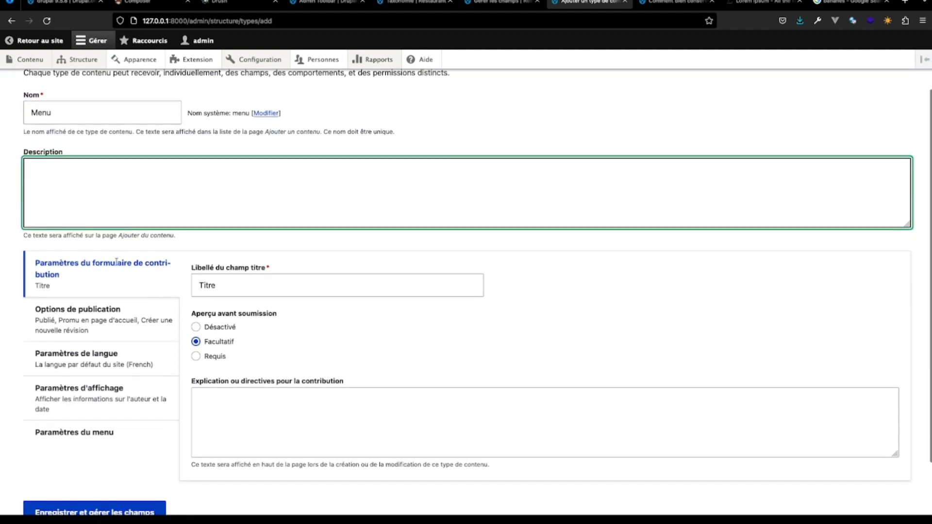
scroll(117, 262, down, 2)
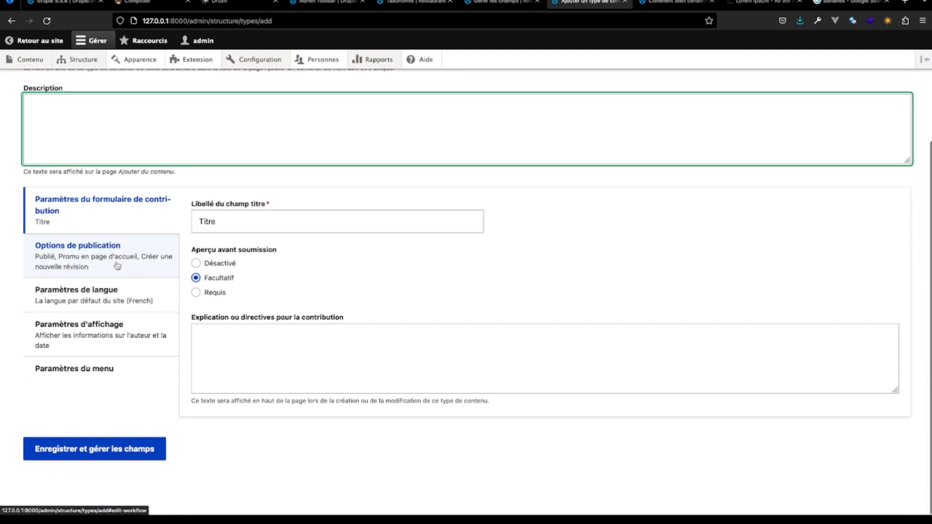
click(128, 446)
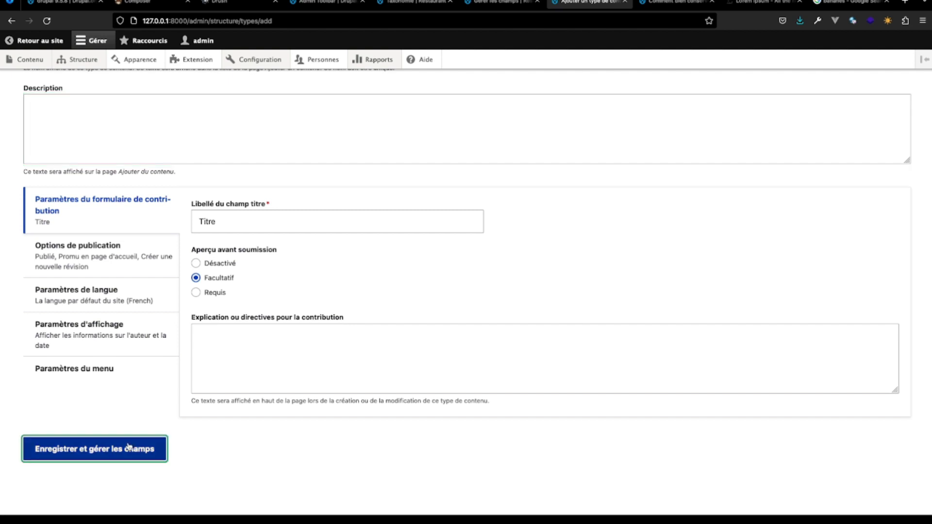
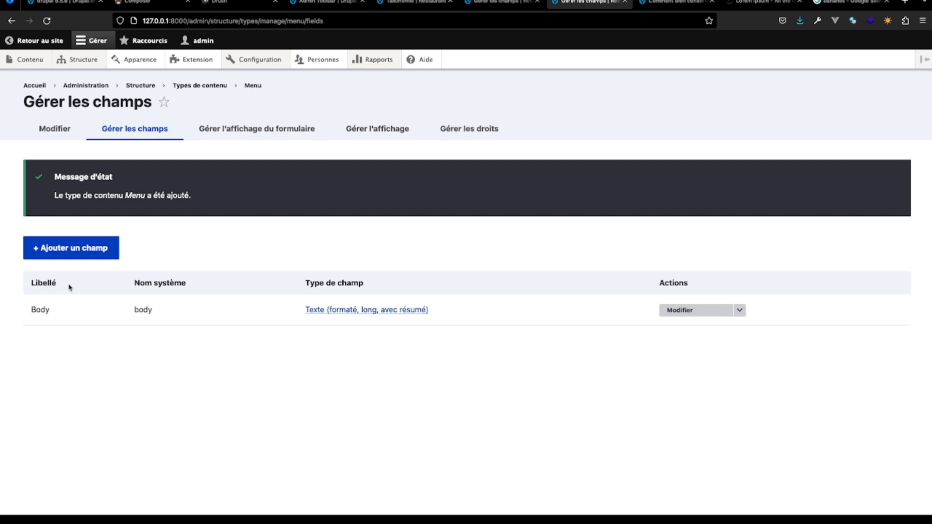
- Add the existing image field field_illustration to the Menu content type
click(81, 248)
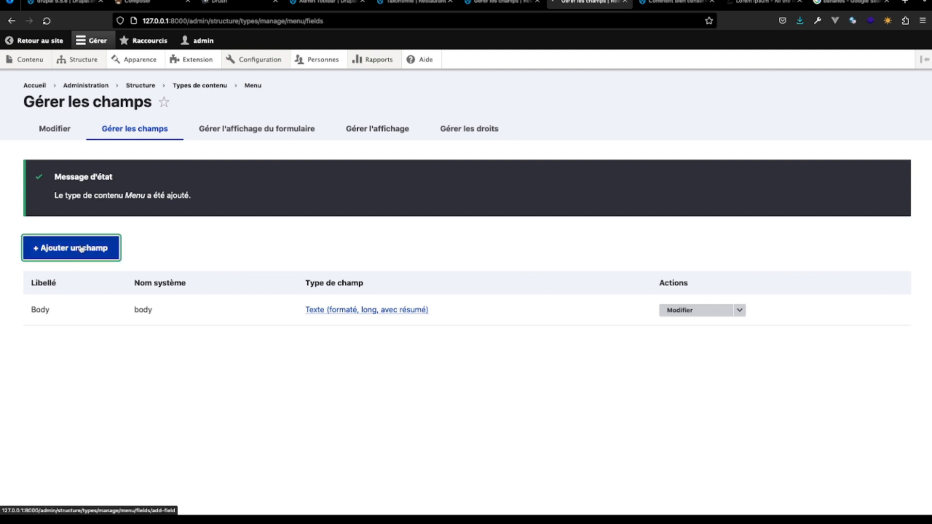
click(233, 182)
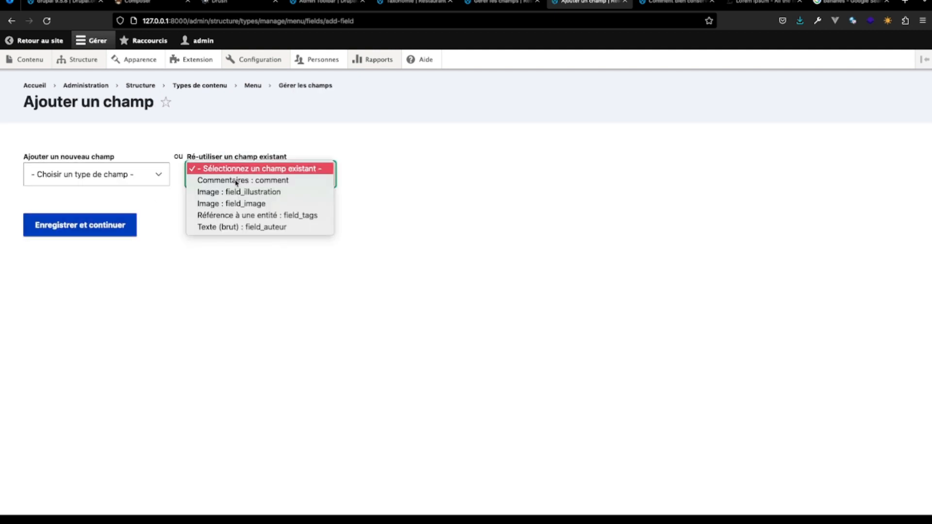
click(238, 192)
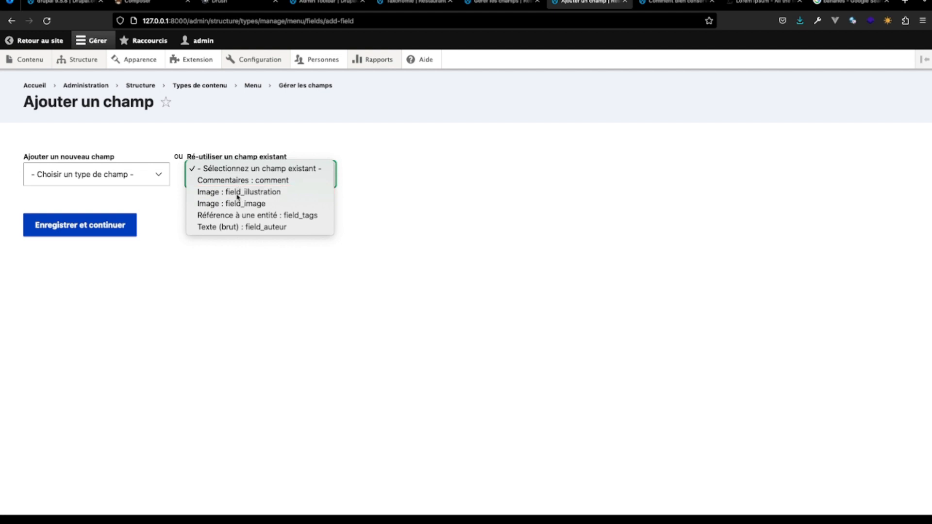
click(81, 274)
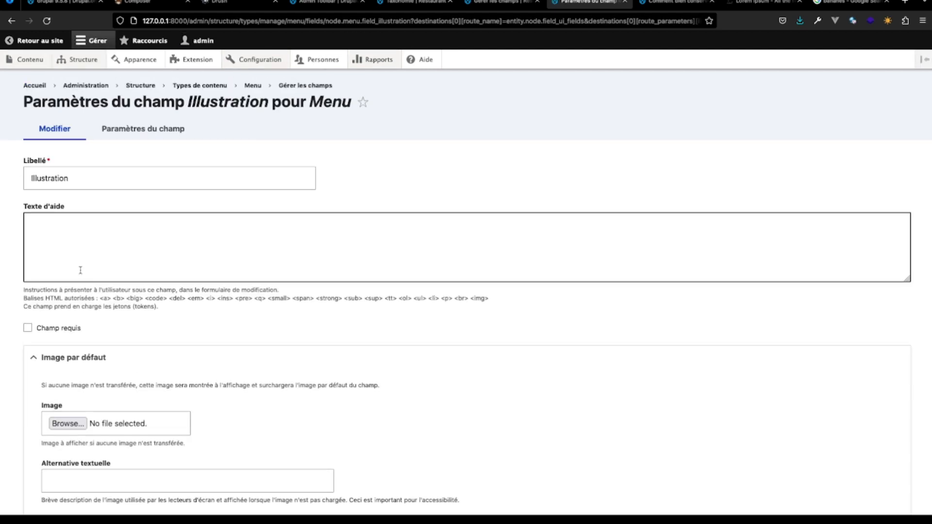
- Make the Illustration field required for the Menu content type and save its settings
click(27, 328)
scroll(132, 374, down, 10)
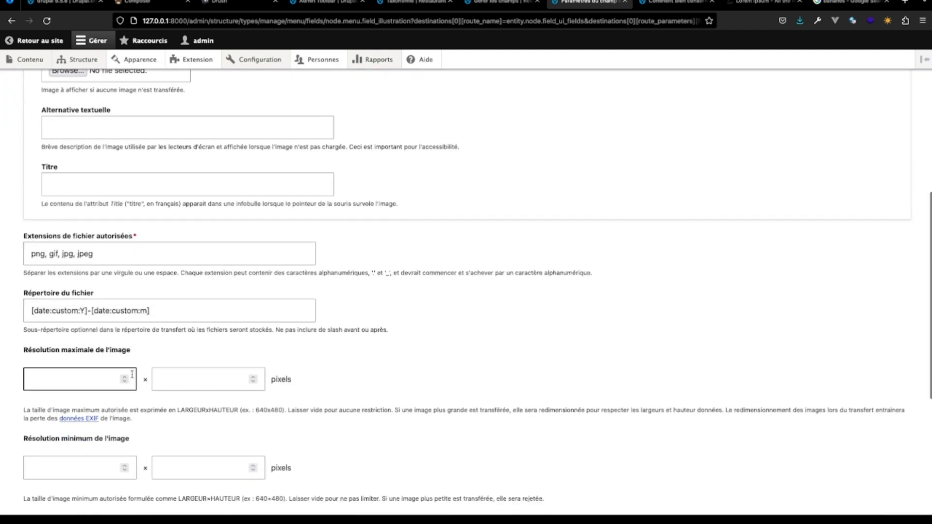
scroll(132, 374, down, 7)
click(77, 450)
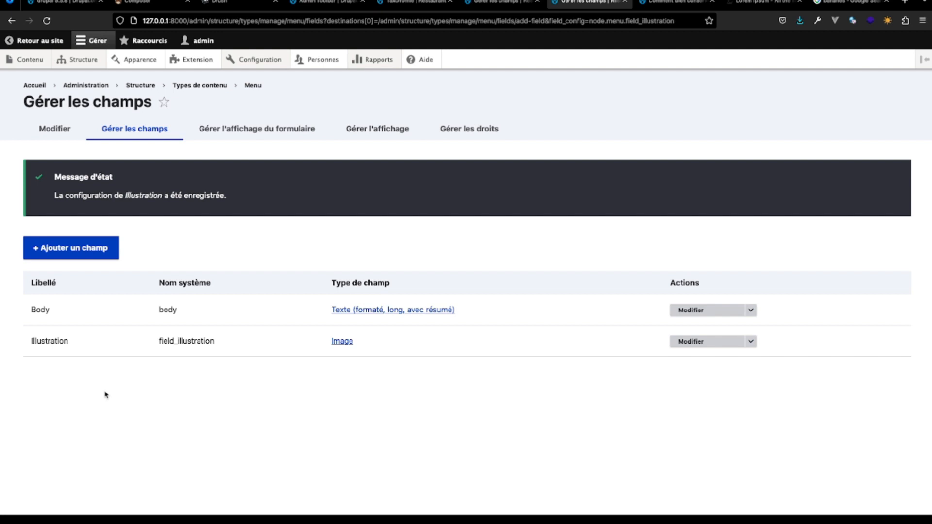
- Add a new Nombre (entier) field labelled "Prix" to the Menu content type, keeping it limited to 1 value
click(92, 250)
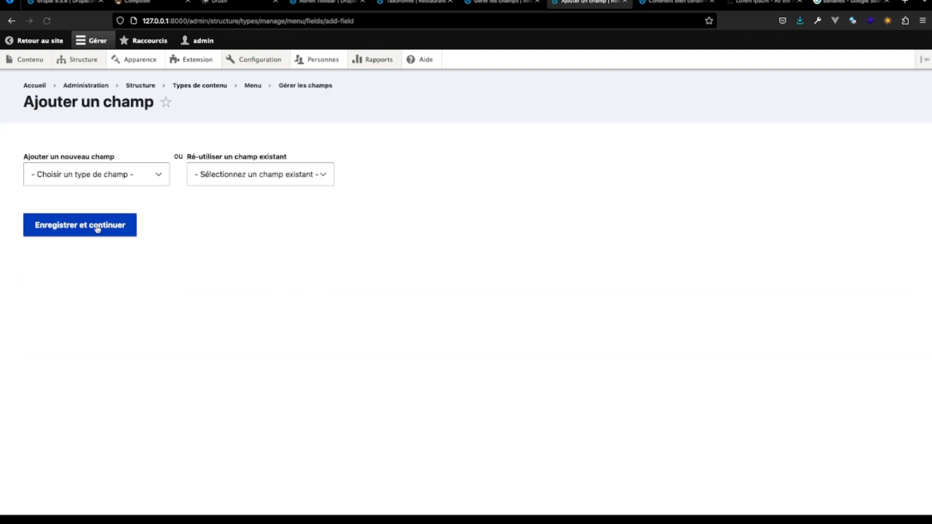
click(151, 185)
scroll(130, 301, down, 4)
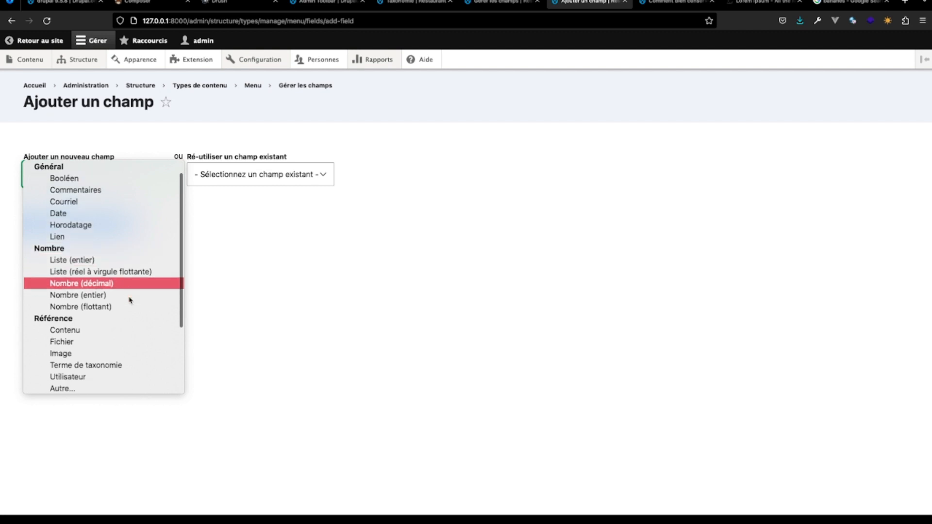
scroll(130, 301, down, 1)
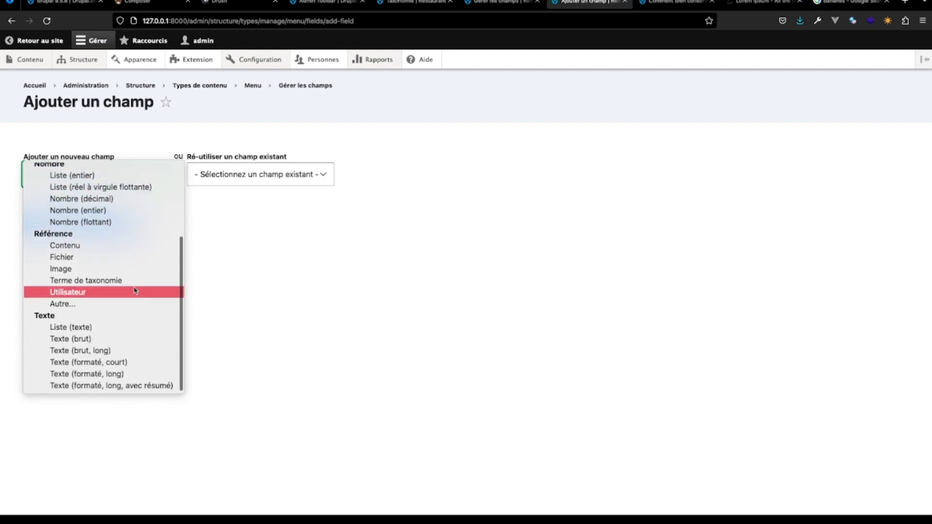
scroll(134, 290, up, 3)
scroll(134, 290, up, 2)
scroll(134, 291, down, 4)
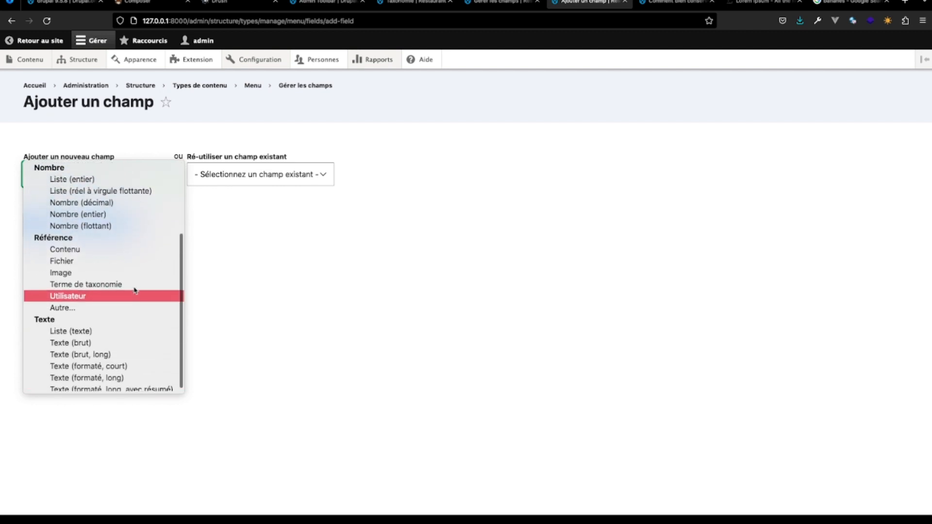
scroll(134, 290, up, 4)
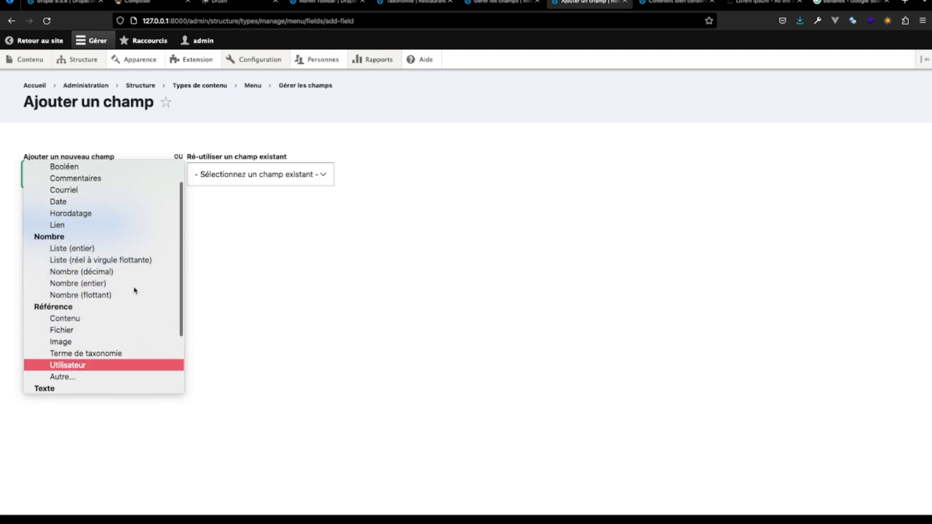
click(121, 308)
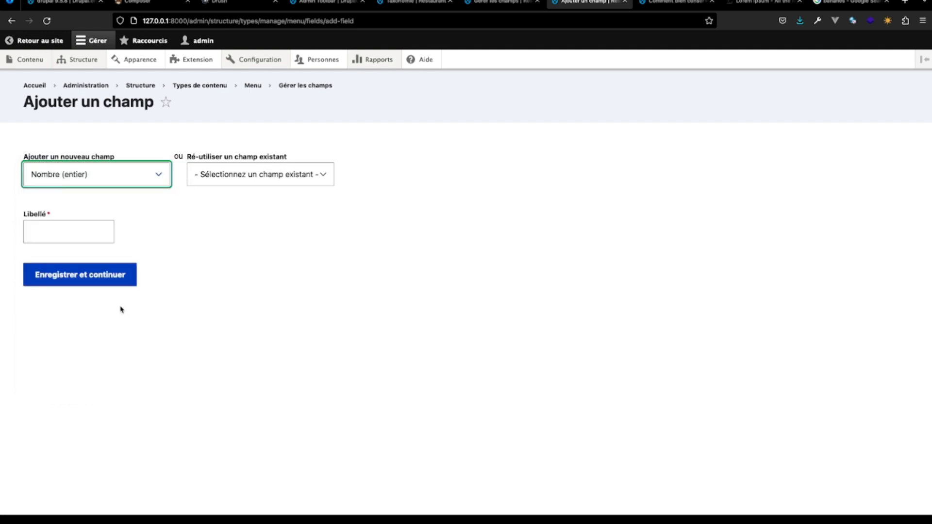
click(67, 231)
text(Pri)
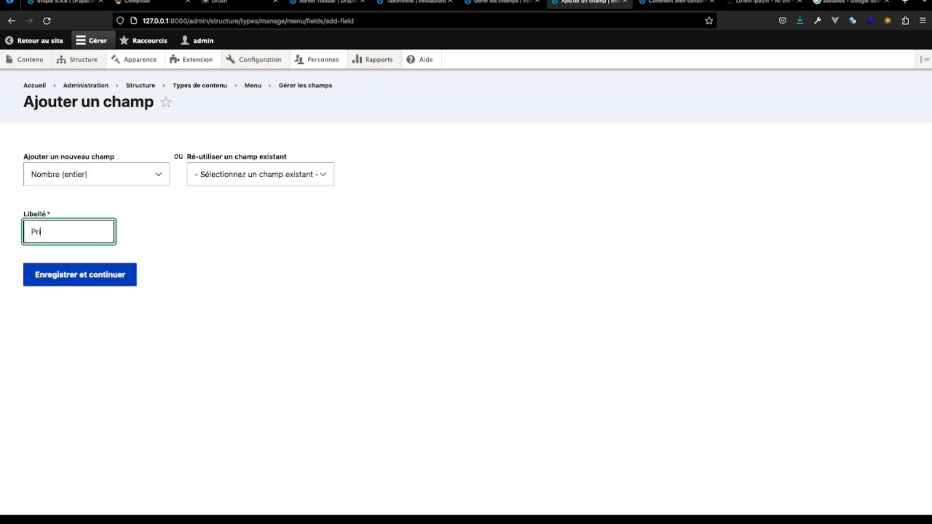
text(x)
click(77, 279)
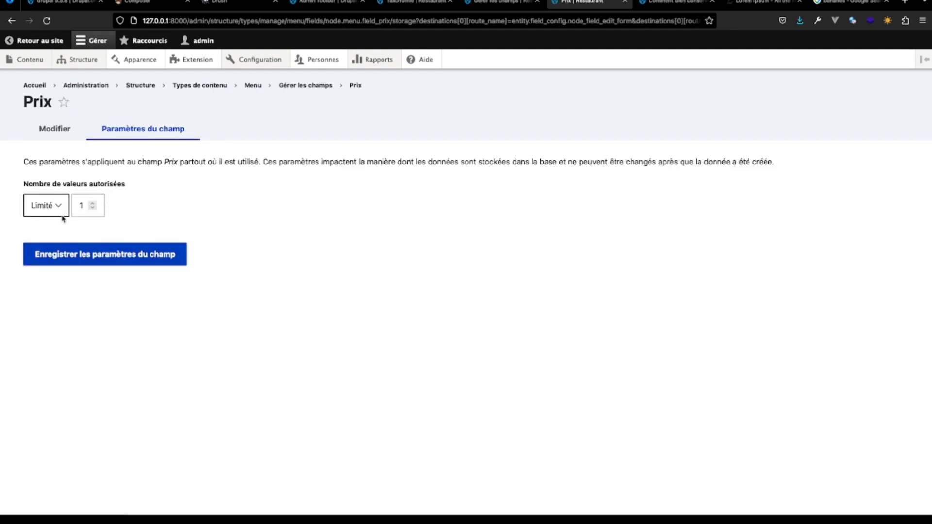
click(112, 262)
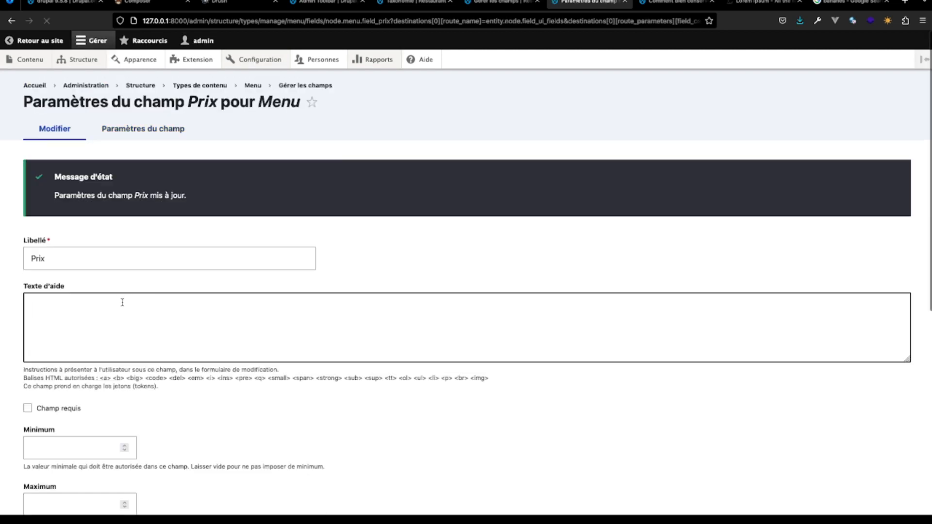
- Make the Prix field required with a minimum of 0, leaving its maximum empty
scroll(145, 340, down, 5)
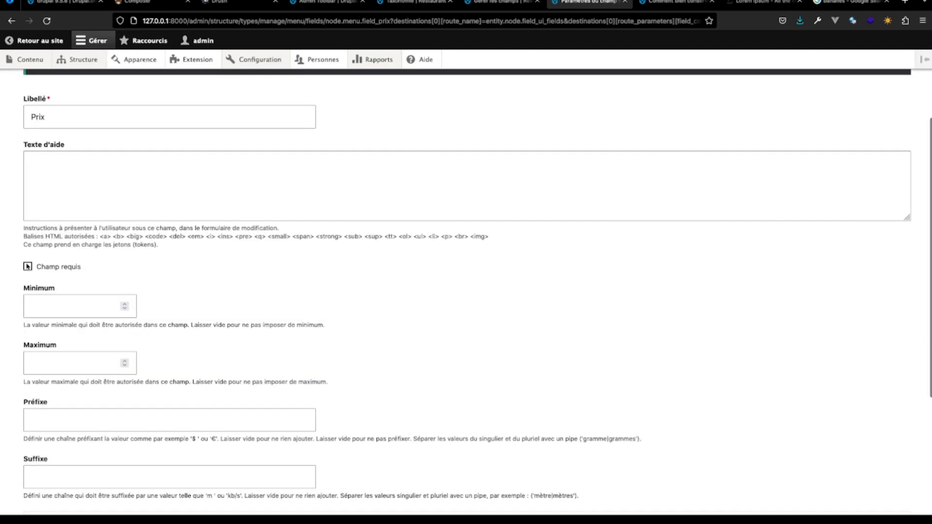
click(27, 267)
click(42, 300)
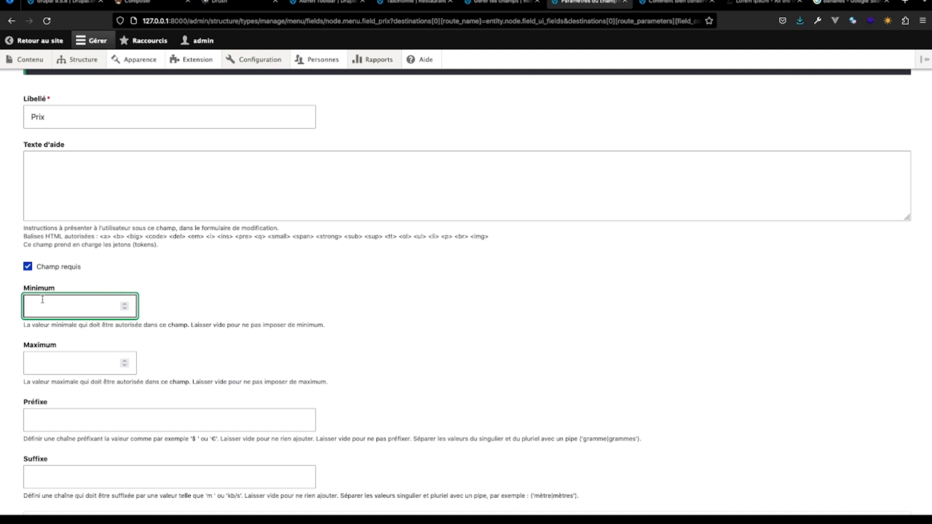
text(0)
click(36, 365)
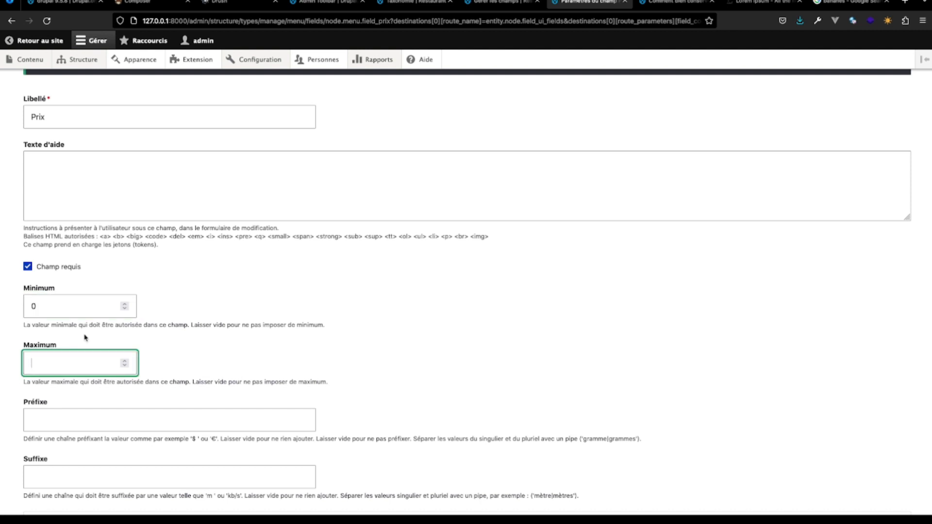
- Give the Prix field the suffix "F CFA" and save its settings
scroll(142, 379, down, 2)
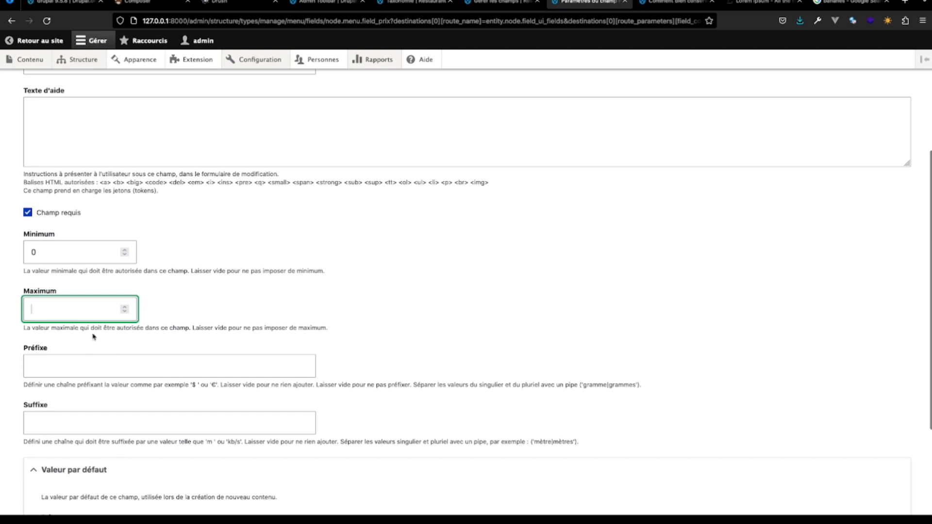
scroll(153, 365, down, 5)
scroll(153, 365, down, 1)
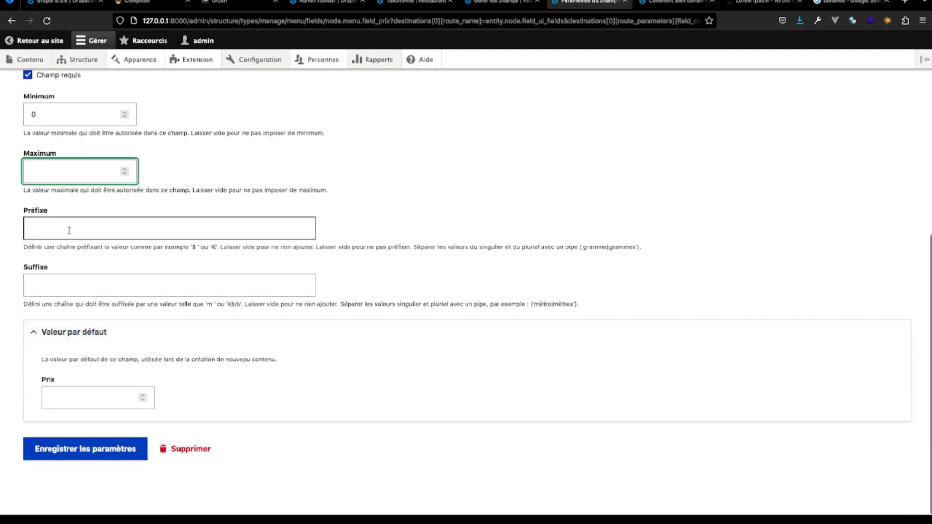
click(61, 278)
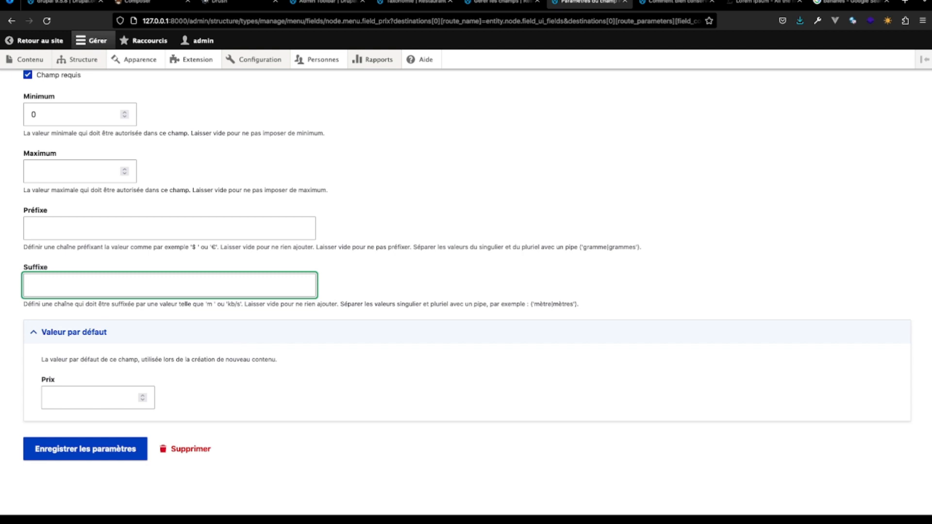
text(FCFA)
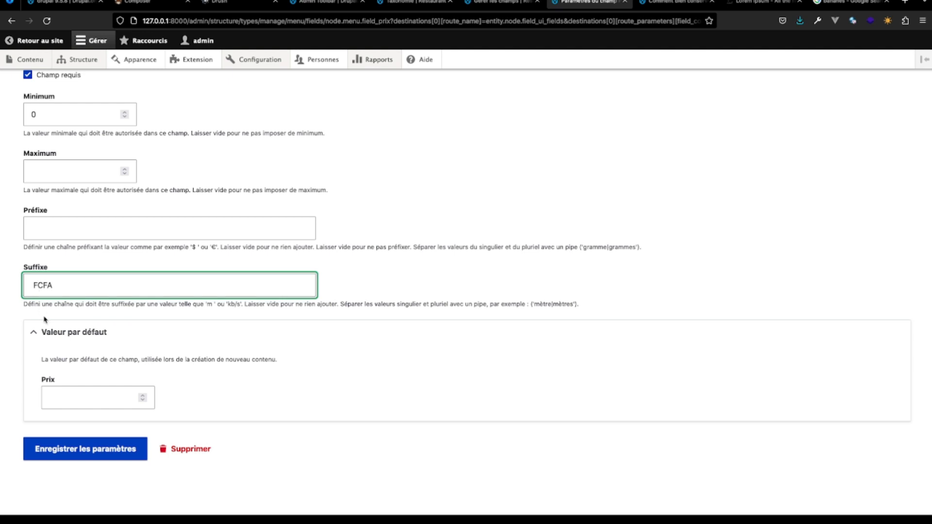
click(86, 449)
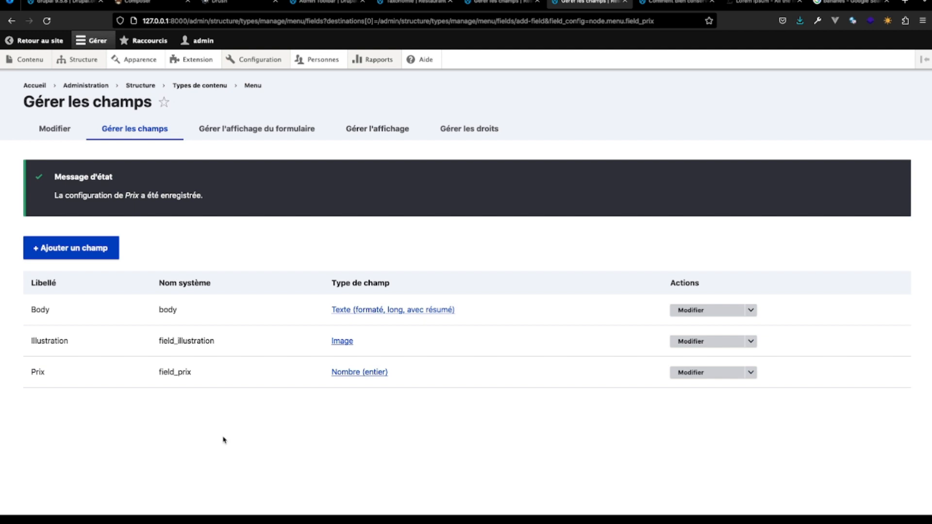
- Go to the site's content administration and start creating a new Menu content item
click(38, 61)
scroll(153, 379, down, 1)
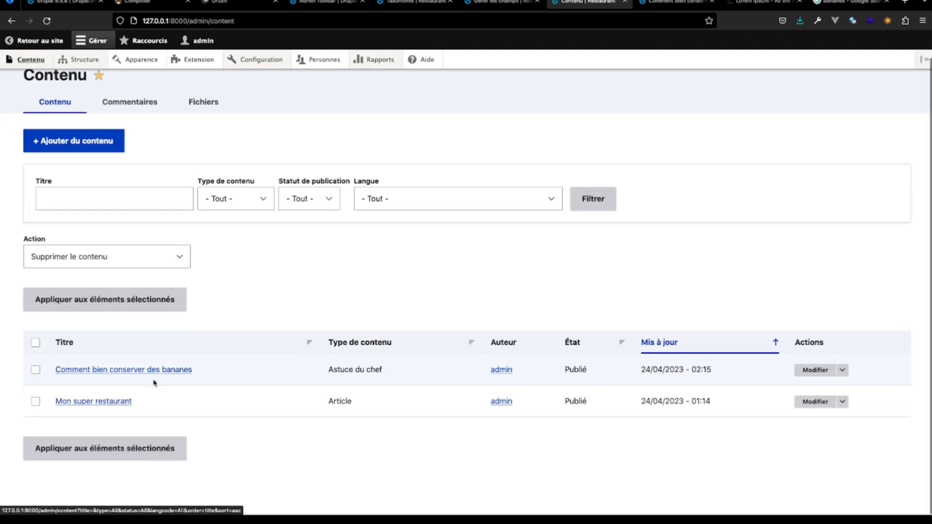
click(73, 142)
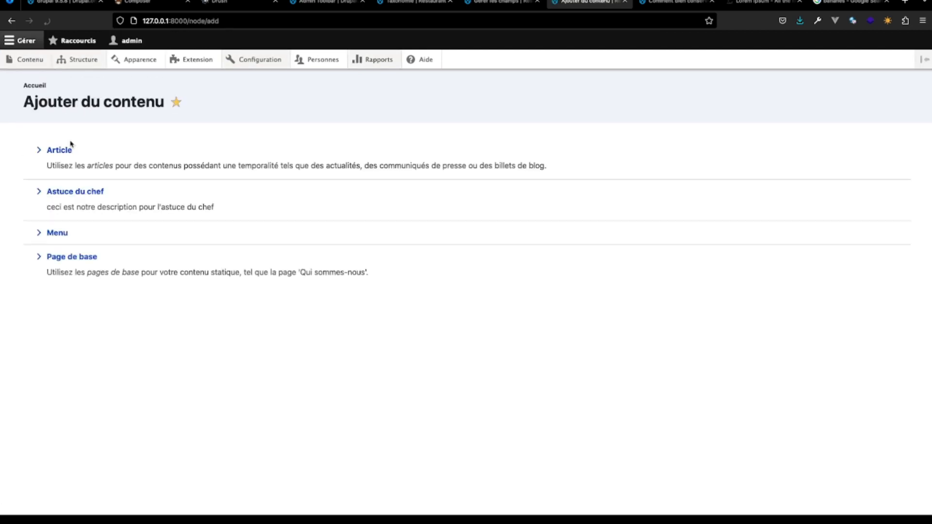
click(55, 235)
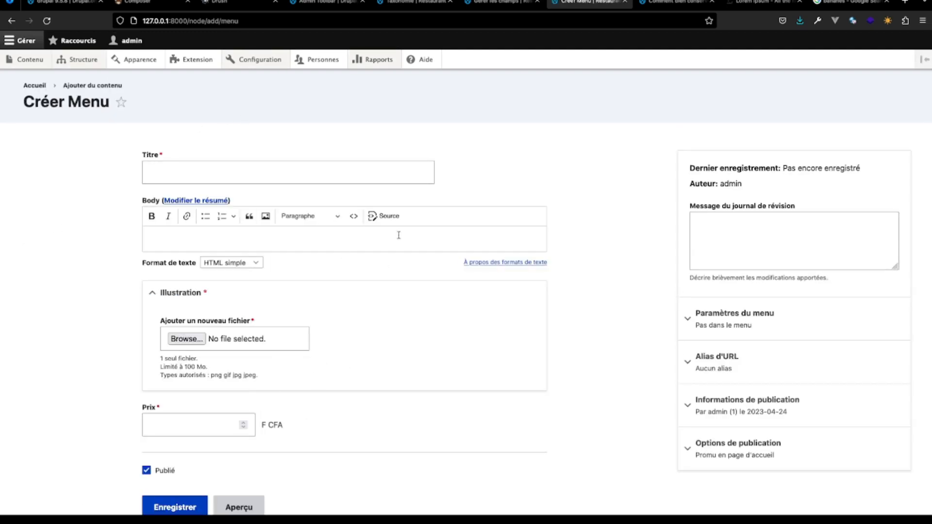
- Title the new menu item "Glace à la vanille" and enter the body text "Une boule de glace à la vanille"
click(299, 175)
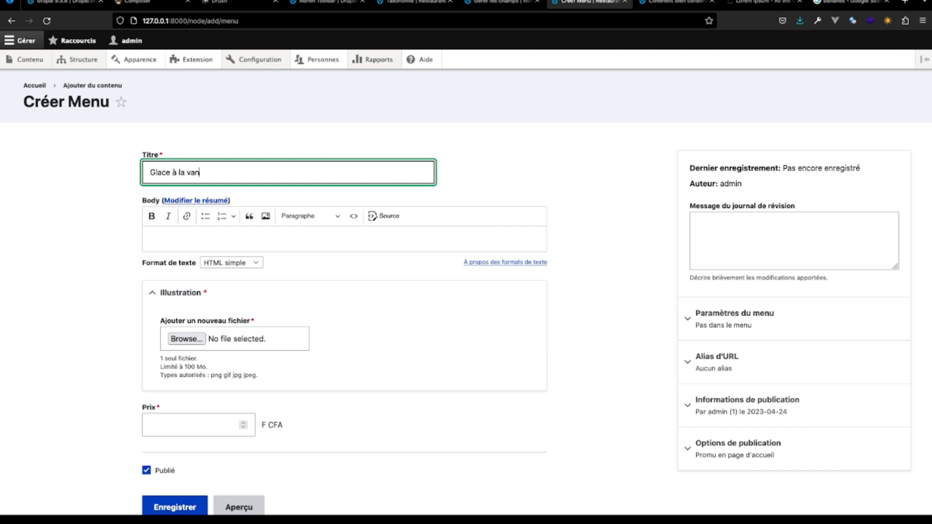
click(306, 233)
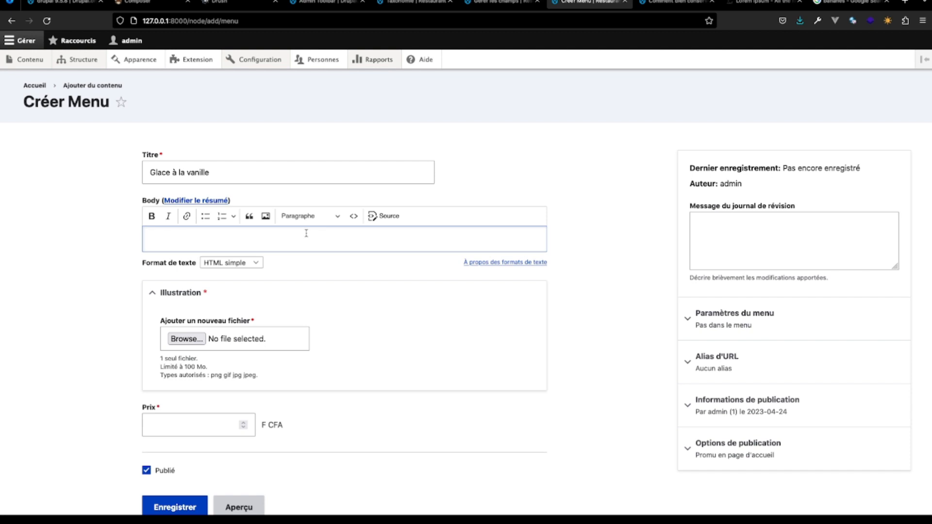
text(Une boule de glace à la vanille)
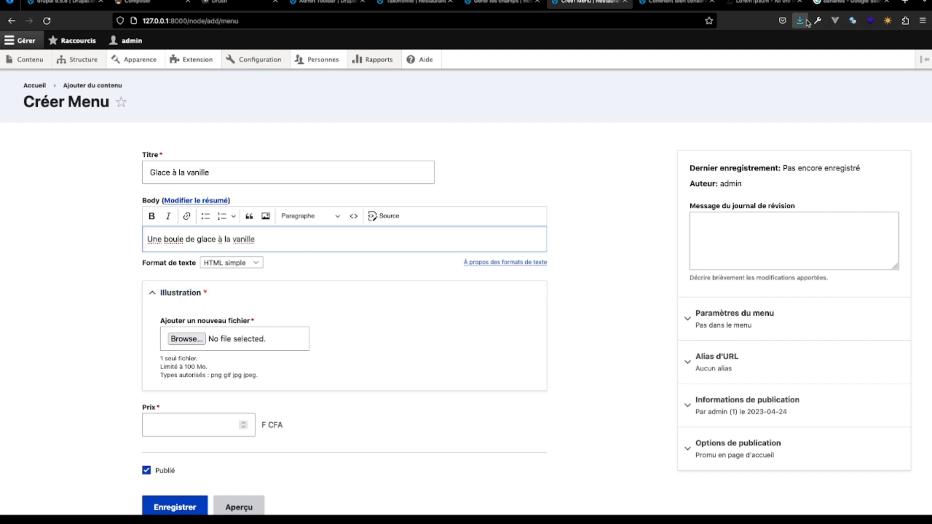
- Switch to the Google Images page and search for "glace vanille"
click(849, 1)
scroll(507, 100, up, 2)
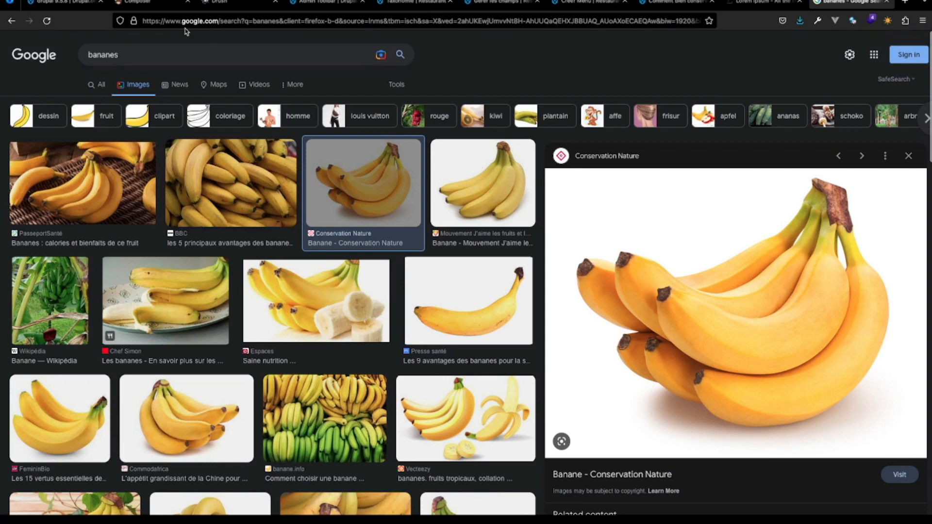
click(129, 56)
text(ga)
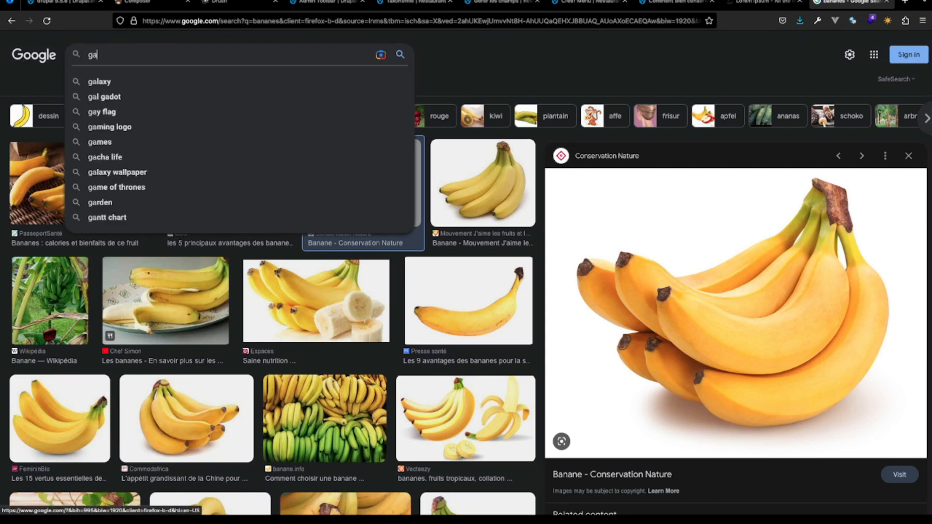
key(BackSpace)
text(lace v)
key(Tab)
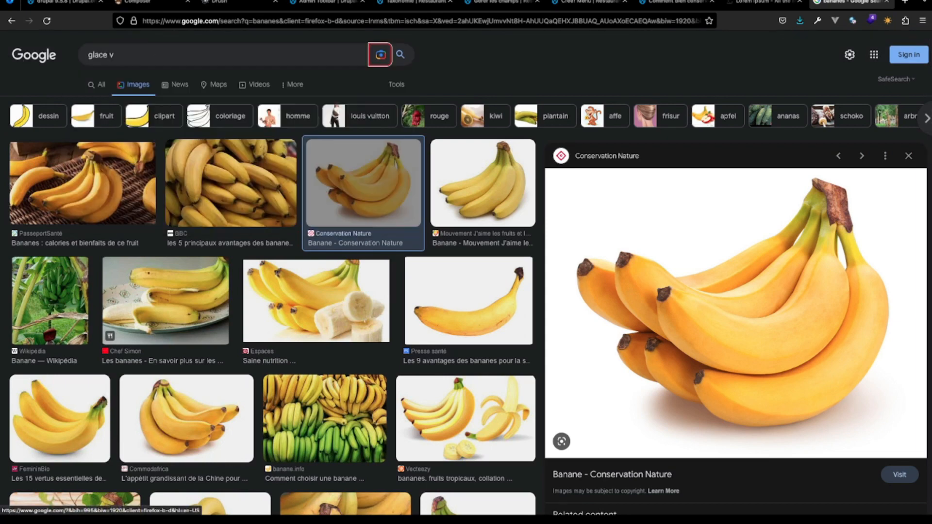
click(131, 52)
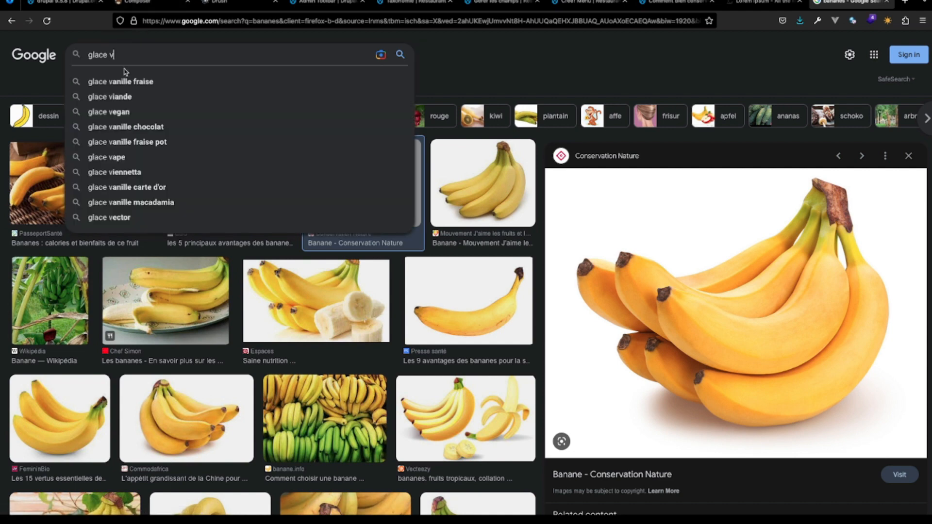
text(a)
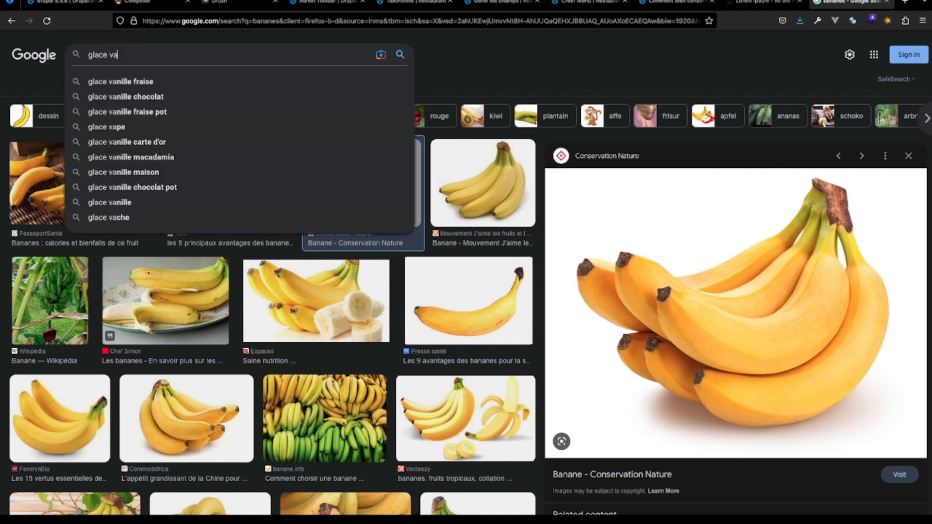
text(nille)
key(Return)
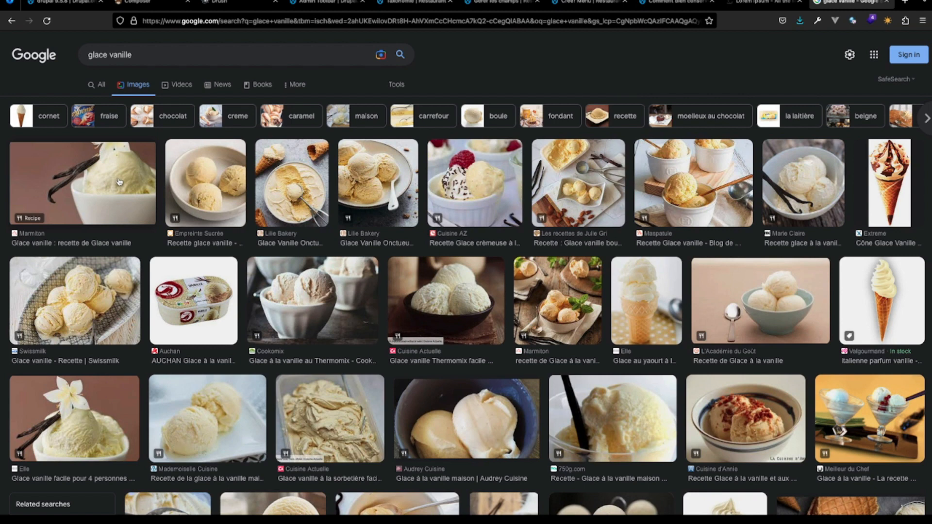
- Save the Marmiton vanilla ice cream picture as the JPEG image "vanille" in the AventureDrupal folder
click(124, 407)
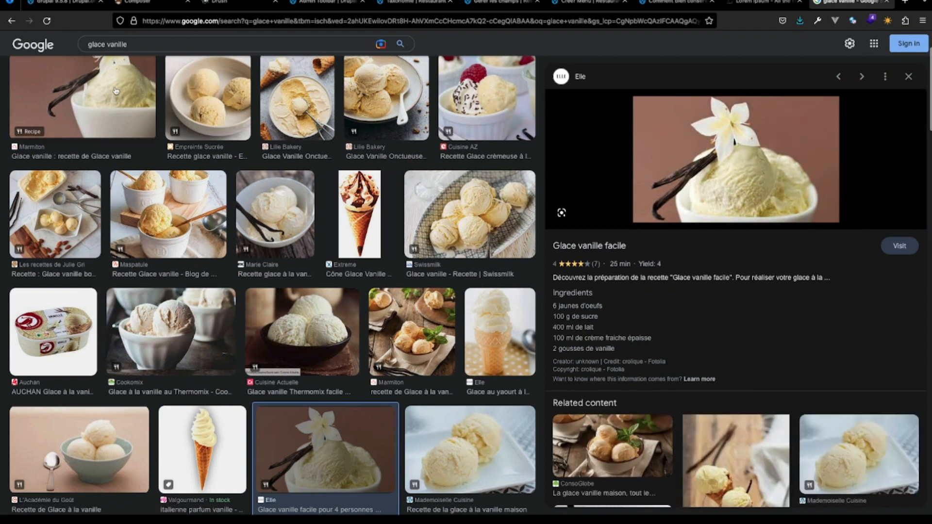
click(116, 91)
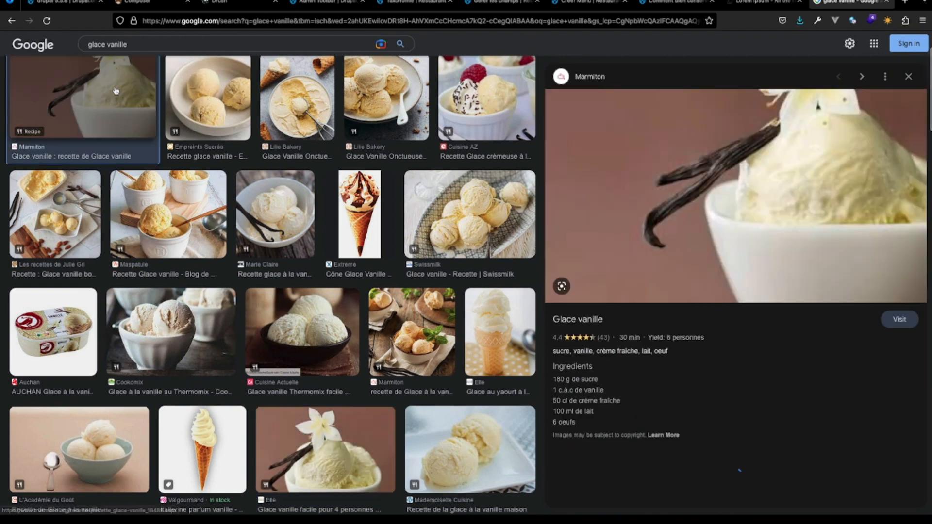
right_click(716, 174)
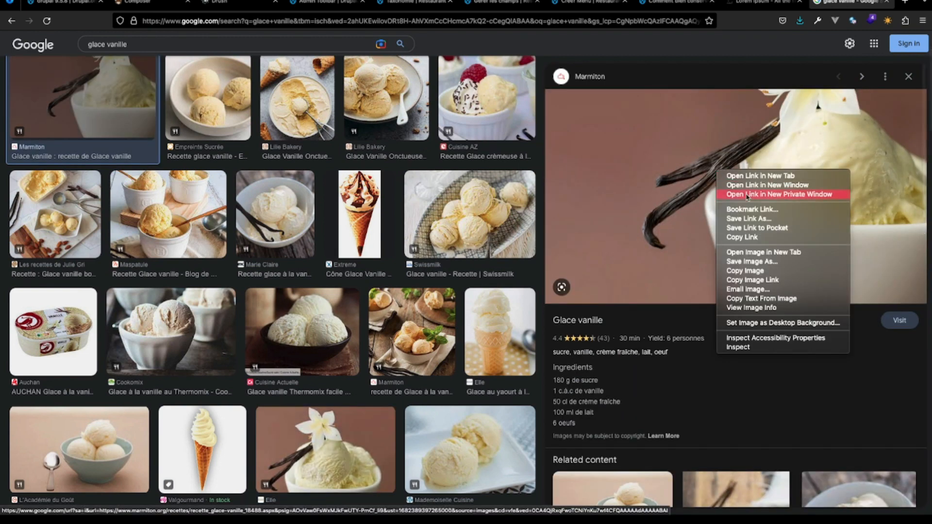
click(771, 262)
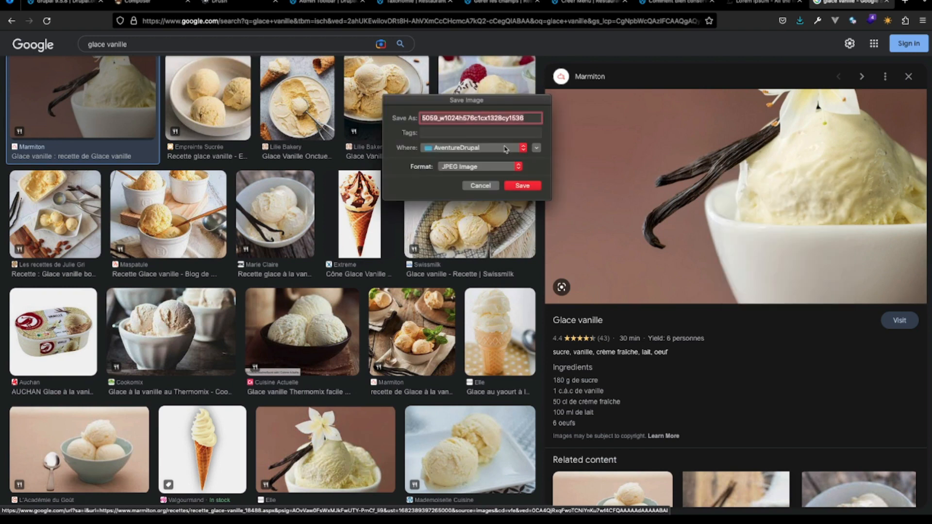
text(vanille)
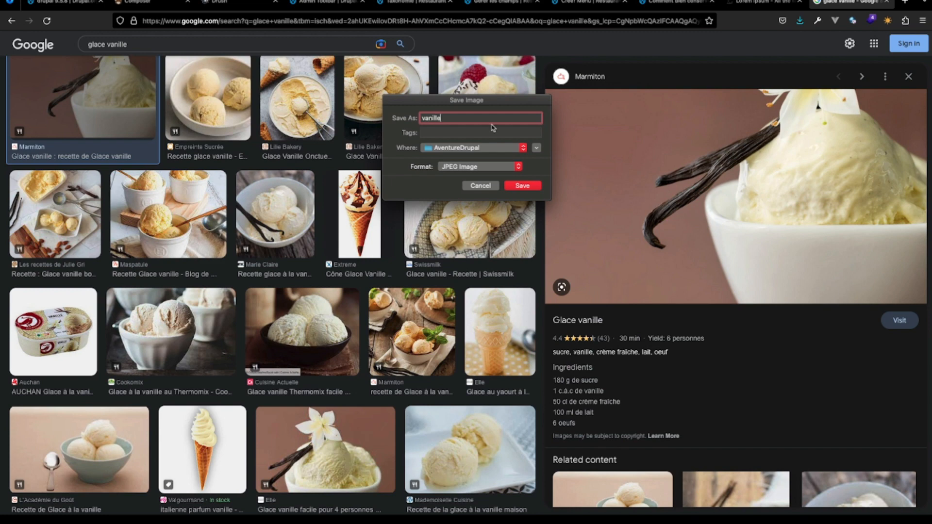
click(533, 186)
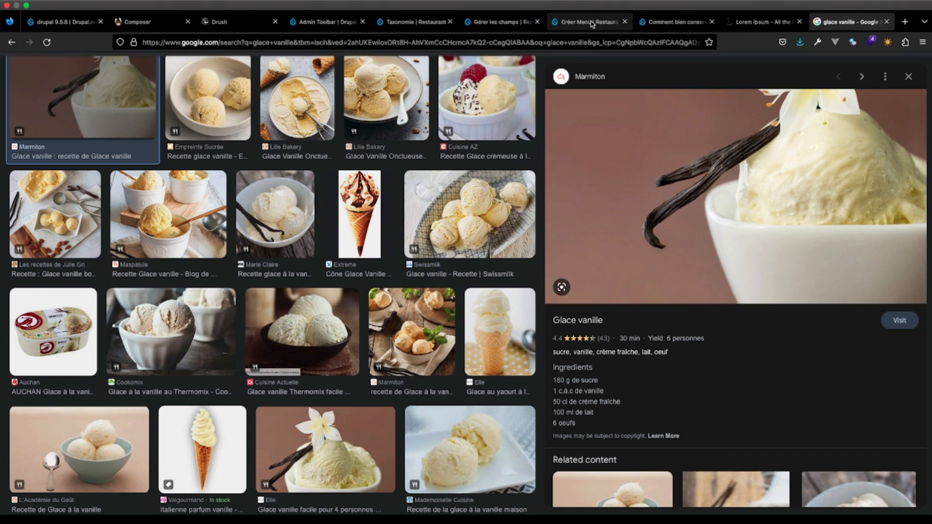
- Back in the new Menu item's form, upload vanille.jpg as its illustration with the alternative text "vanille"
click(589, 3)
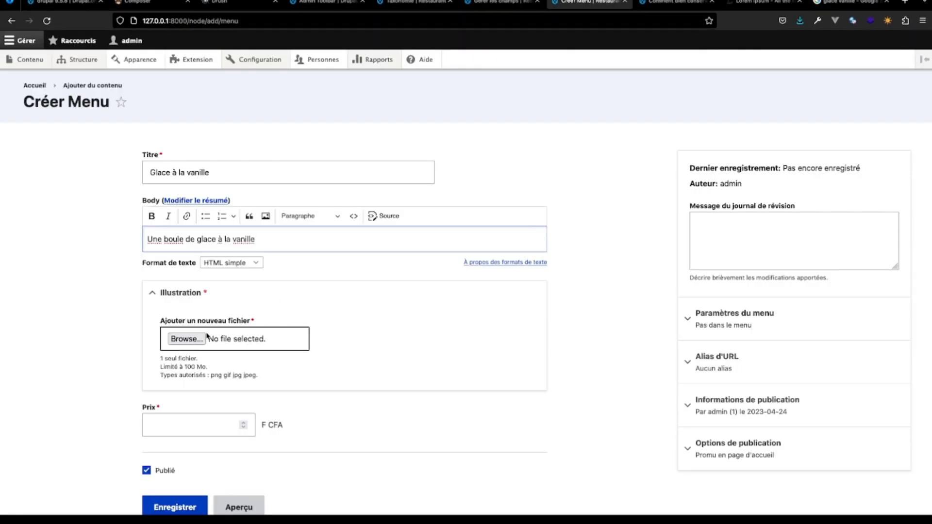
click(799, 20)
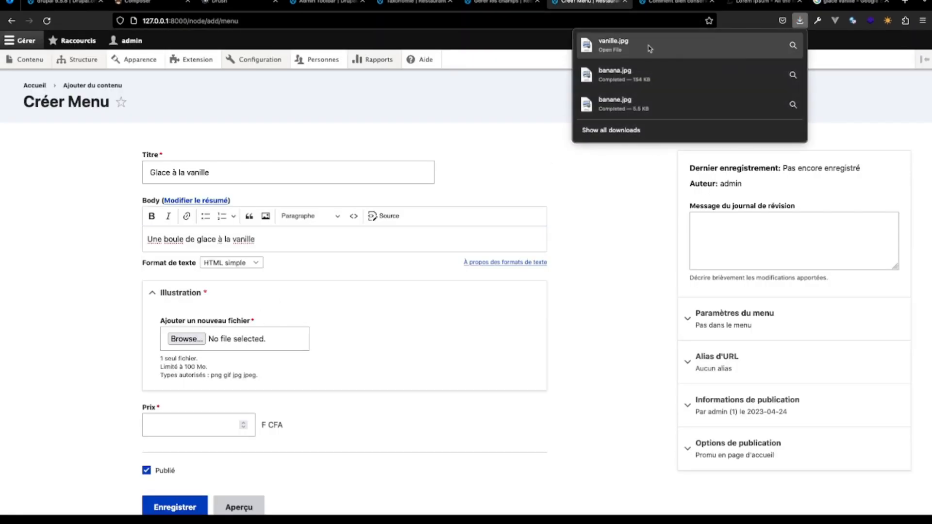
drag(205, 338, 206, 339)
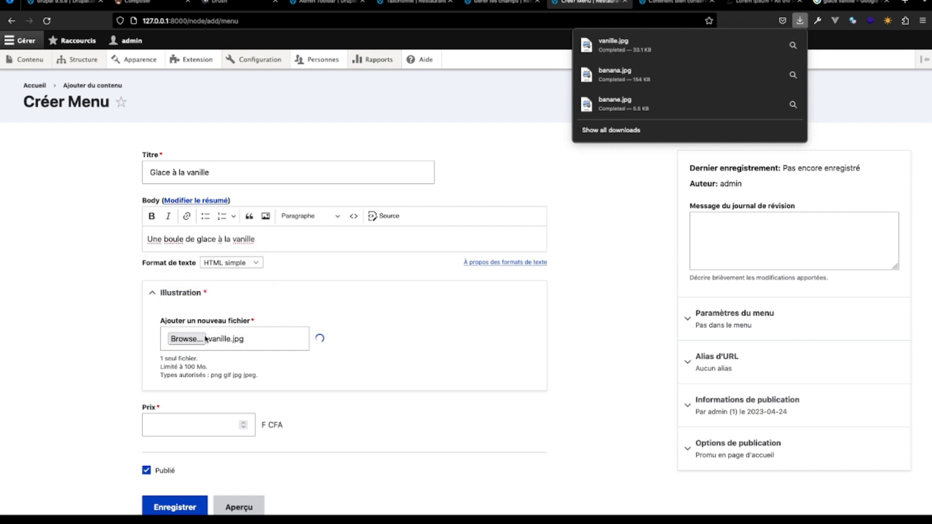
click(248, 367)
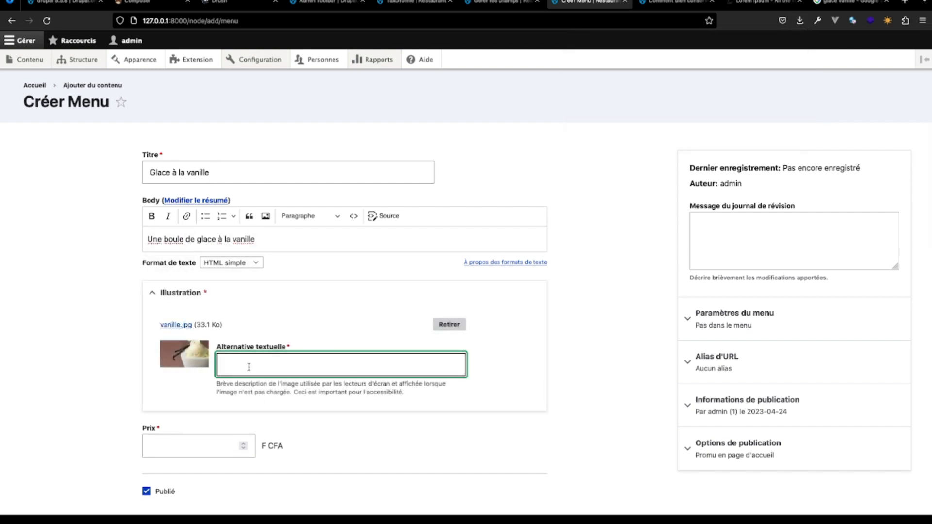
text(vanille)
- Set the menu item's price to 1000 F CFA and save the item
click(172, 449)
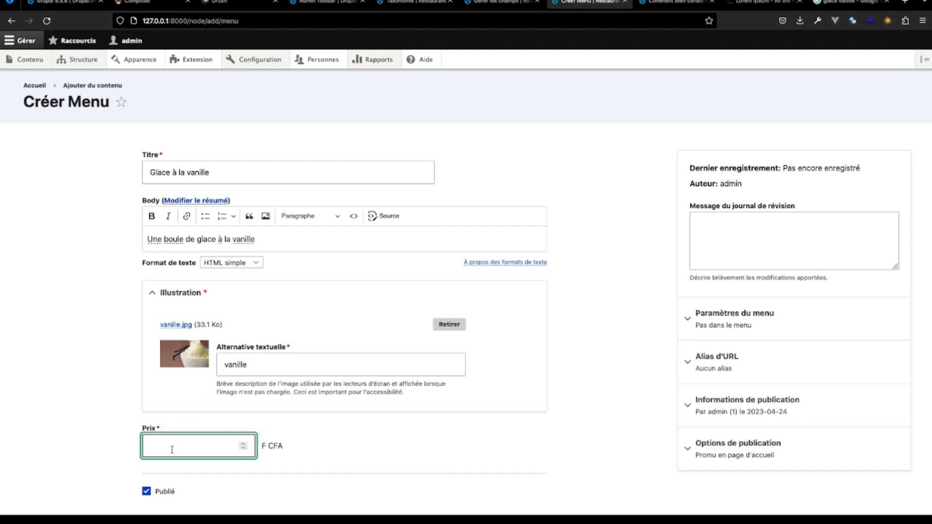
text(1000)
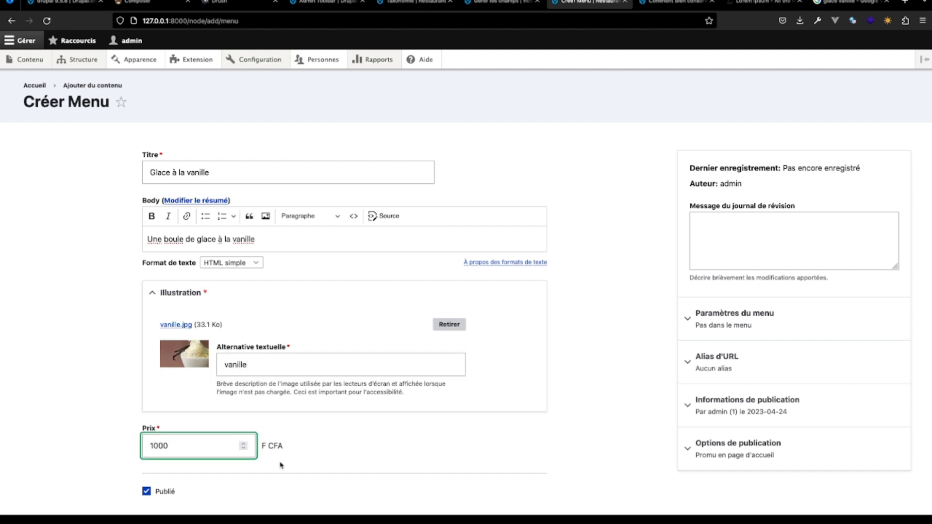
scroll(269, 447, down, 3)
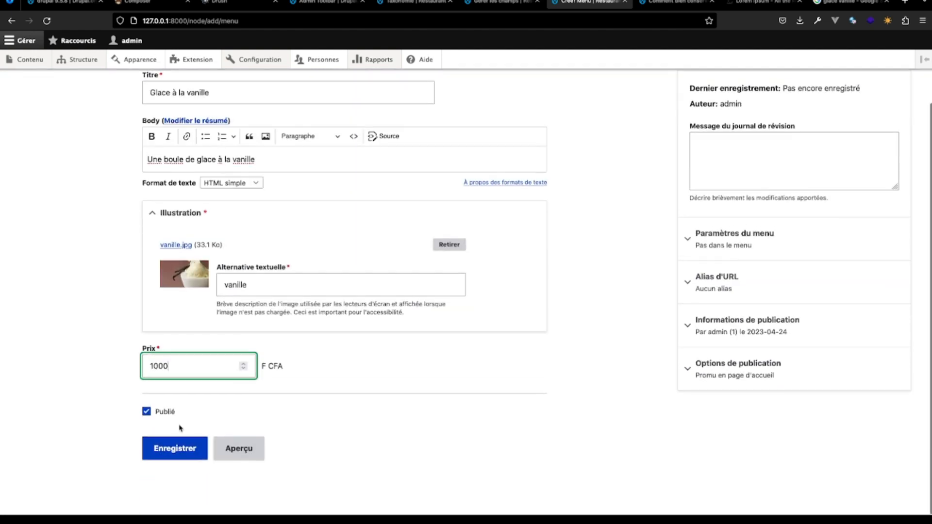
click(181, 450)
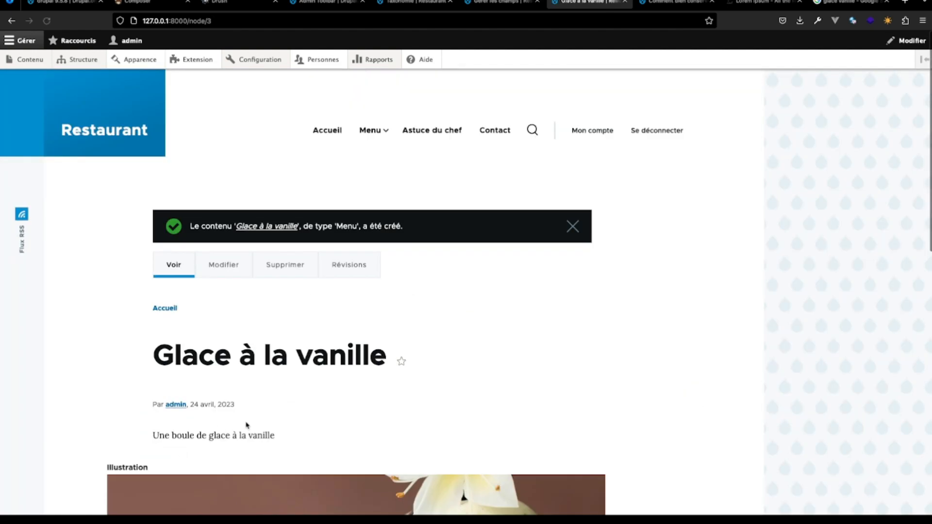
- Check the illustration and price on the saved page, and open the display settings of the Menu content type
scroll(246, 425, down, 6)
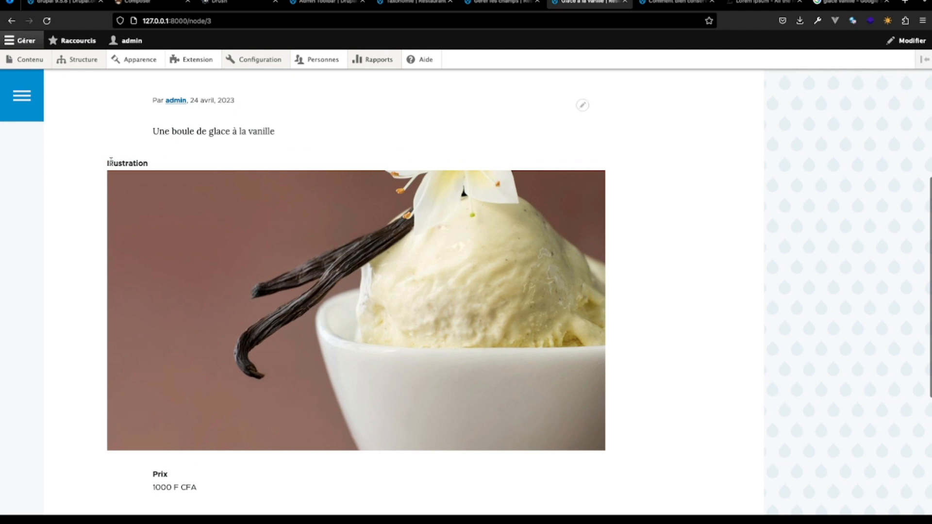
drag(110, 162, 193, 165)
click(143, 485)
scroll(275, 468, up, 6)
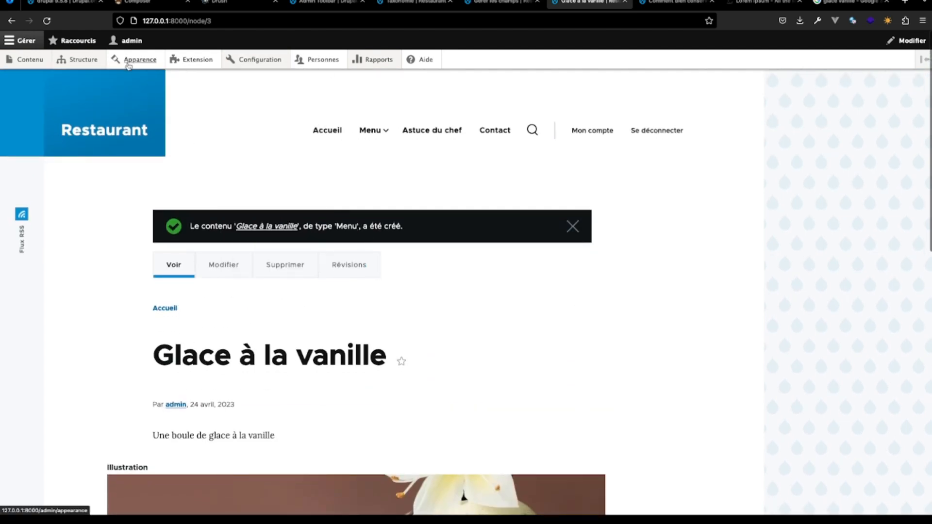
mouse_move(99, 61)
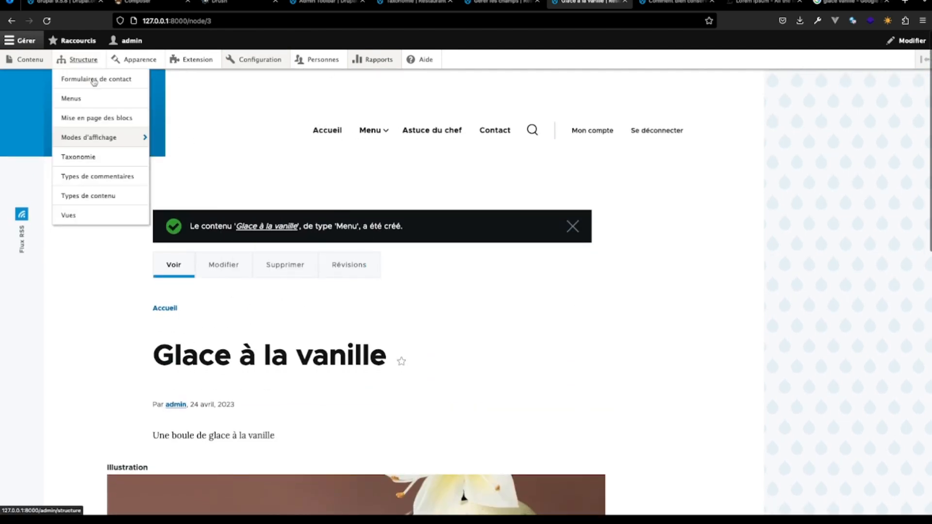
click(97, 194)
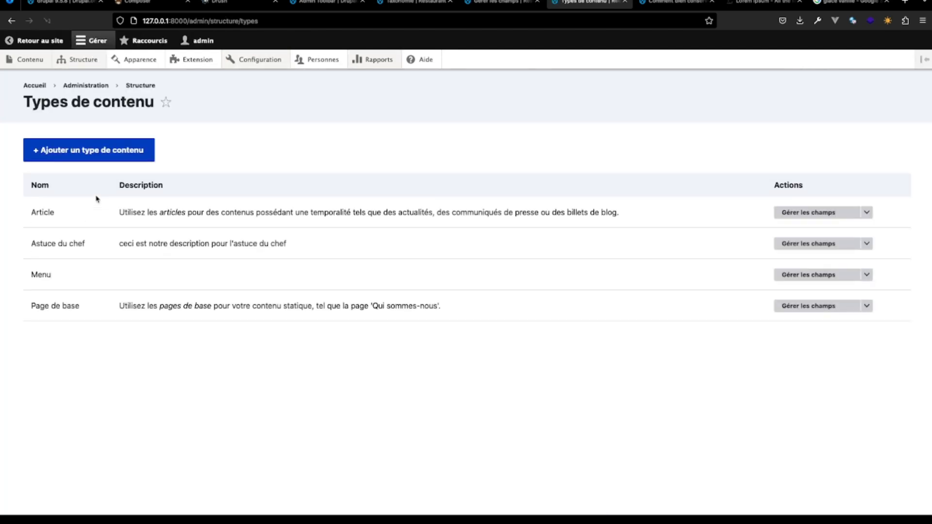
click(835, 275)
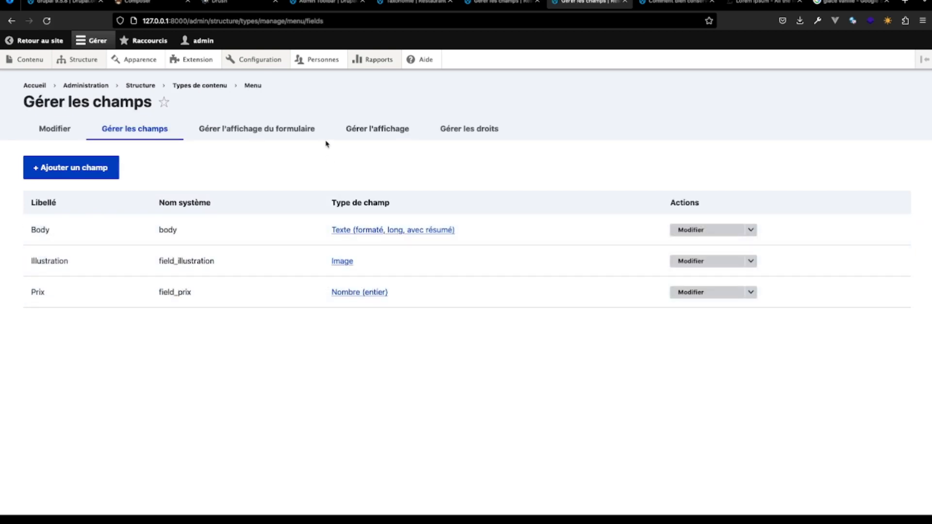
click(368, 130)
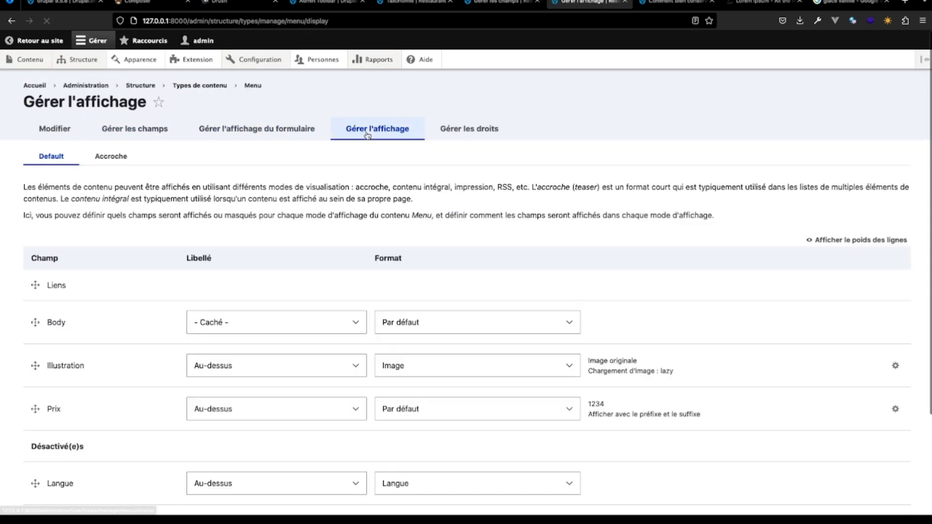
- Hide the Illustration field's label and move the field above Body in the default display
click(354, 368)
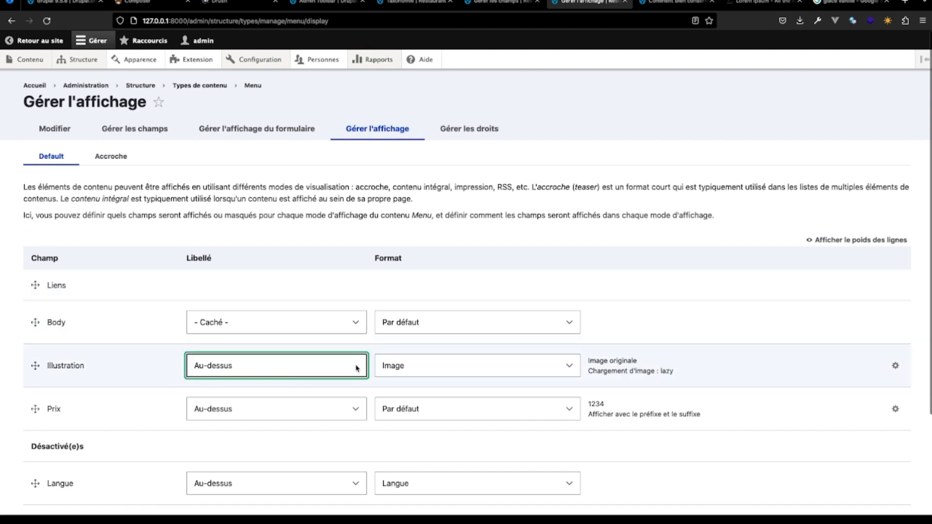
click(349, 384)
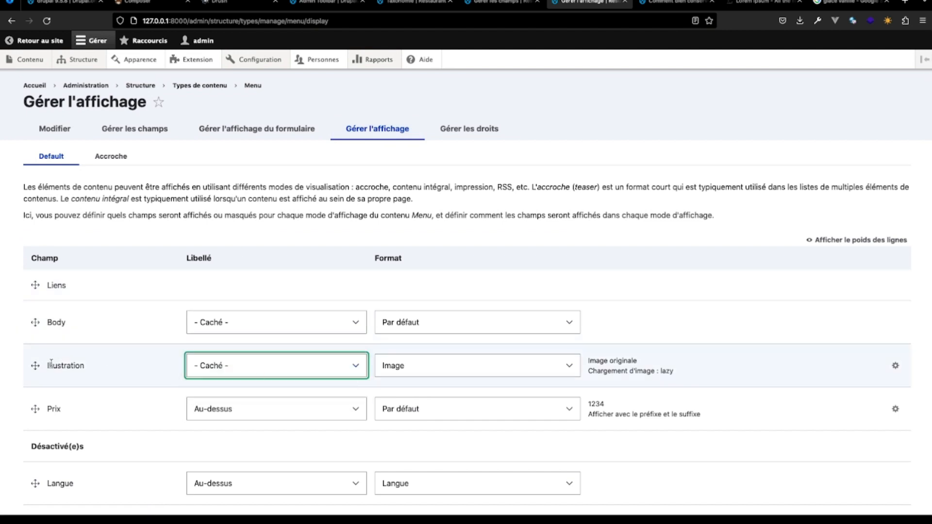
drag(35, 365, 35, 326)
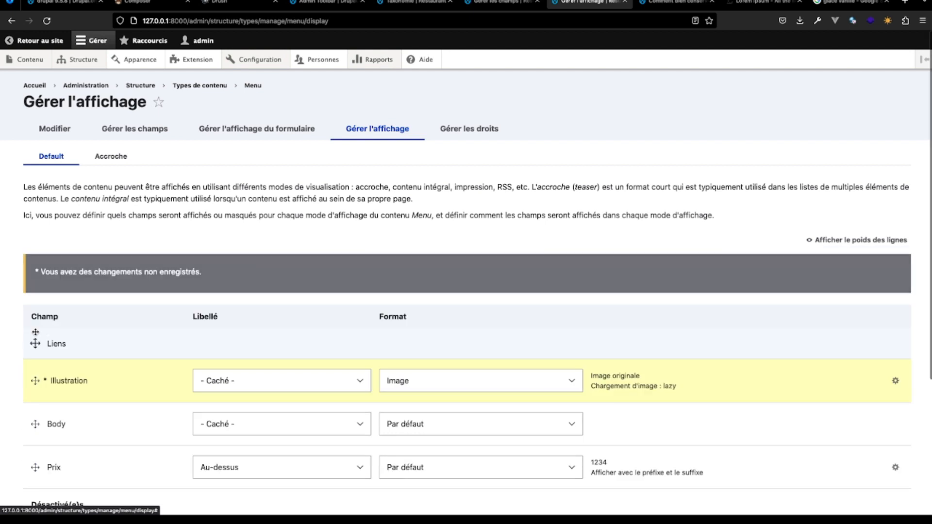
- Set the Illustration field's image style to Large (480×480) and update its format settings
click(895, 381)
click(478, 352)
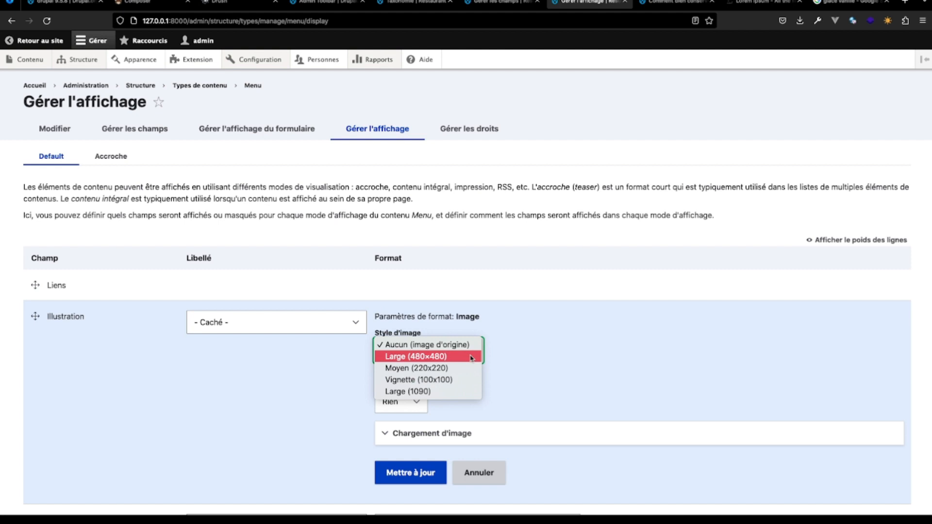
click(447, 356)
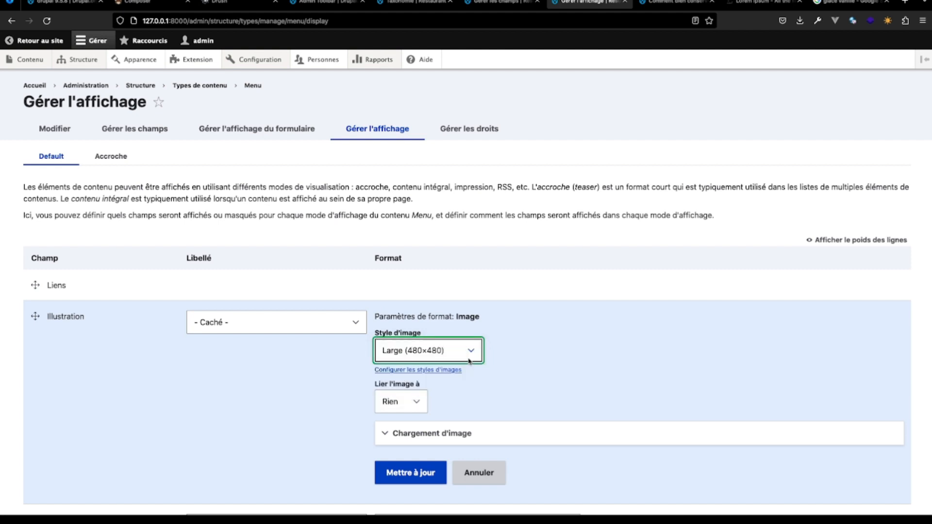
click(410, 472)
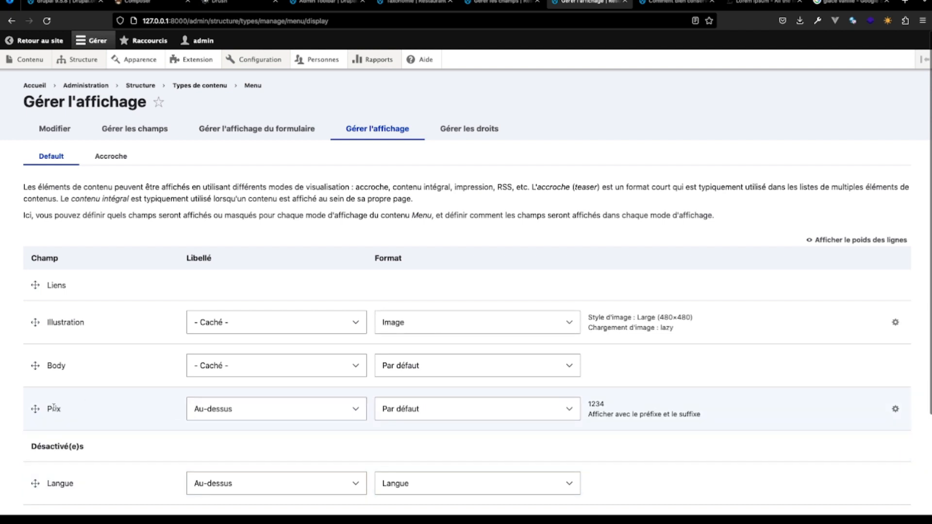
- Go to the site's home page in the banana article's tab and view the "Glace à la vanille" item there
click(747, 4)
click(692, 4)
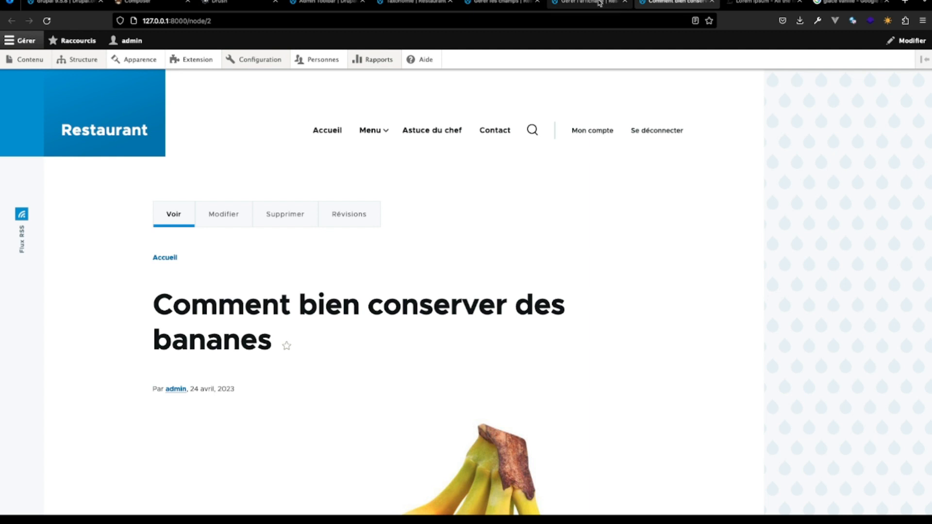
click(328, 130)
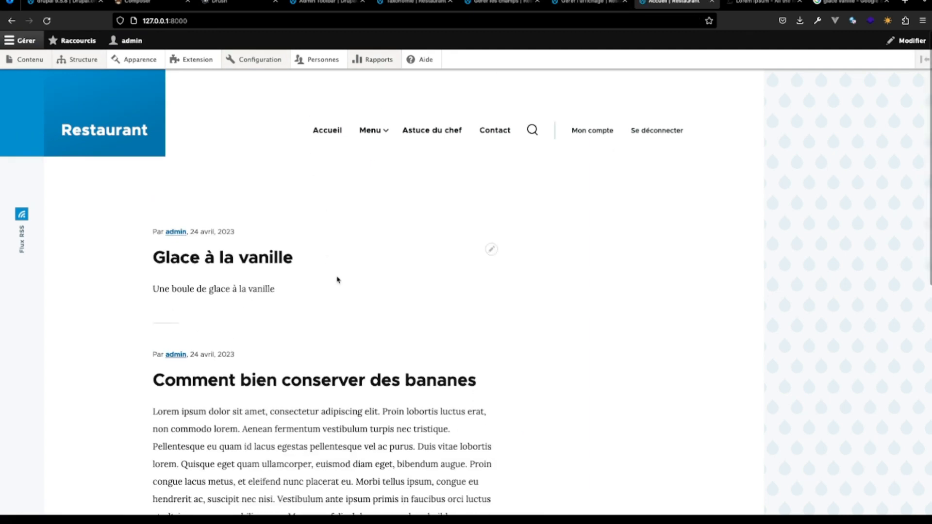
scroll(291, 247, down, 2)
click(247, 201)
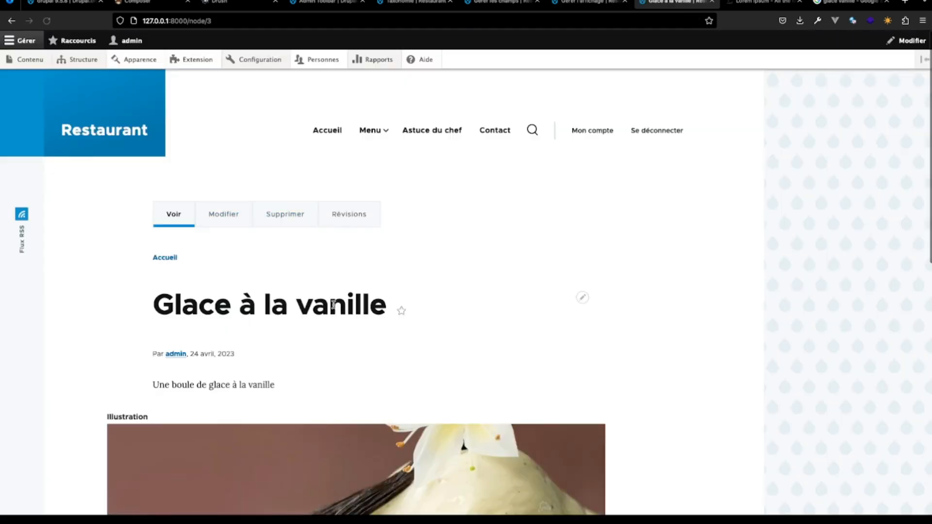
scroll(333, 308, down, 10)
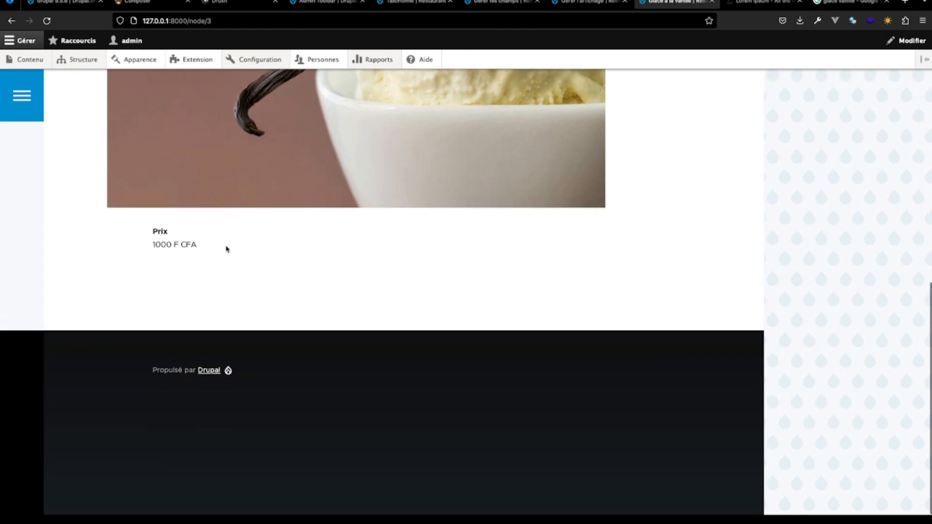
- Return to the Menu content type's display settings and save them
click(599, 3)
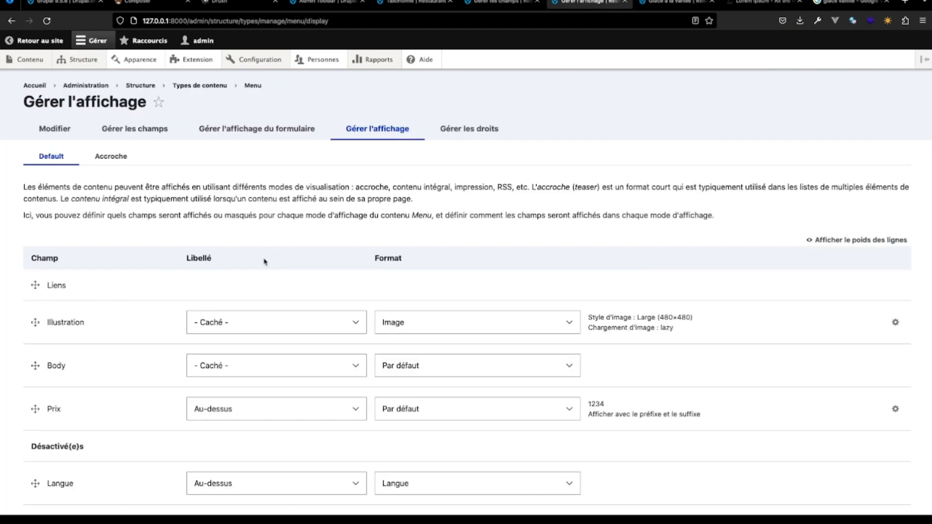
scroll(265, 262, down, 3)
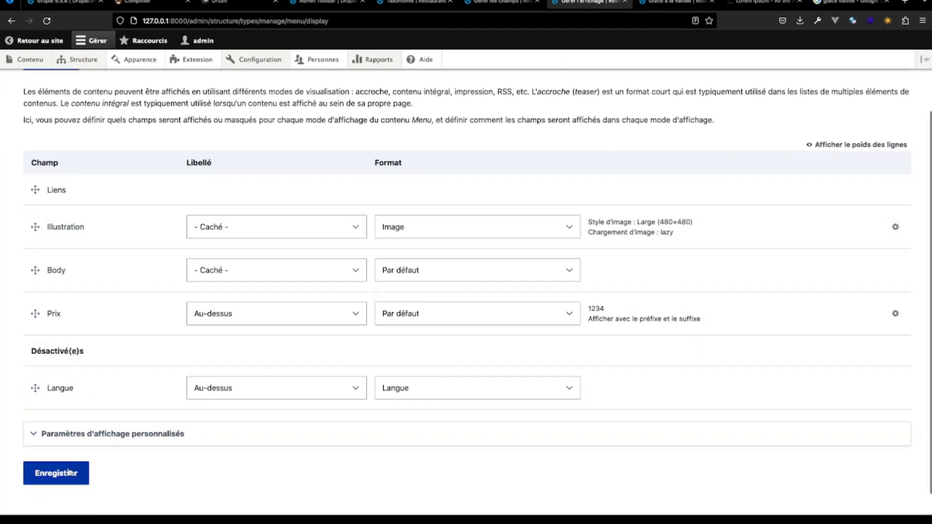
click(68, 472)
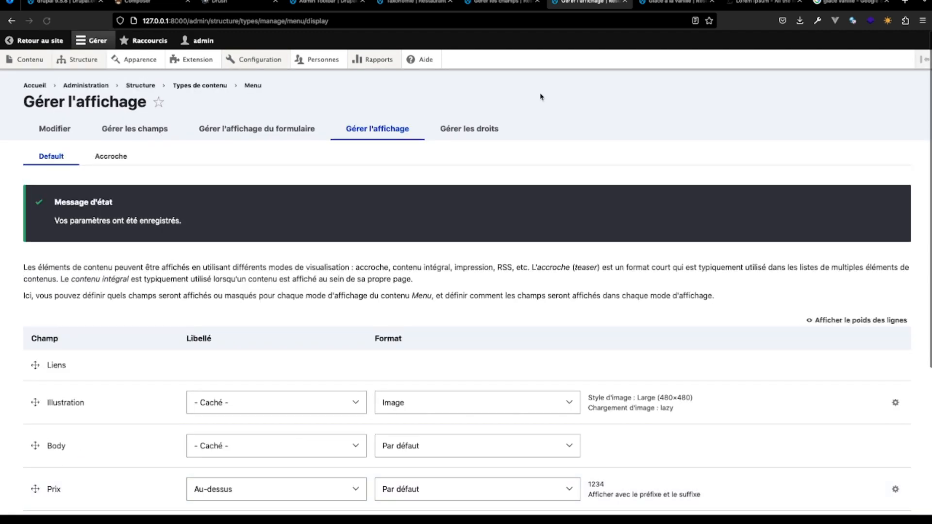
- Reload the "Glace à la vanille" page to examine its layout with the saved display settings
click(684, 9)
scroll(515, 190, up, 6)
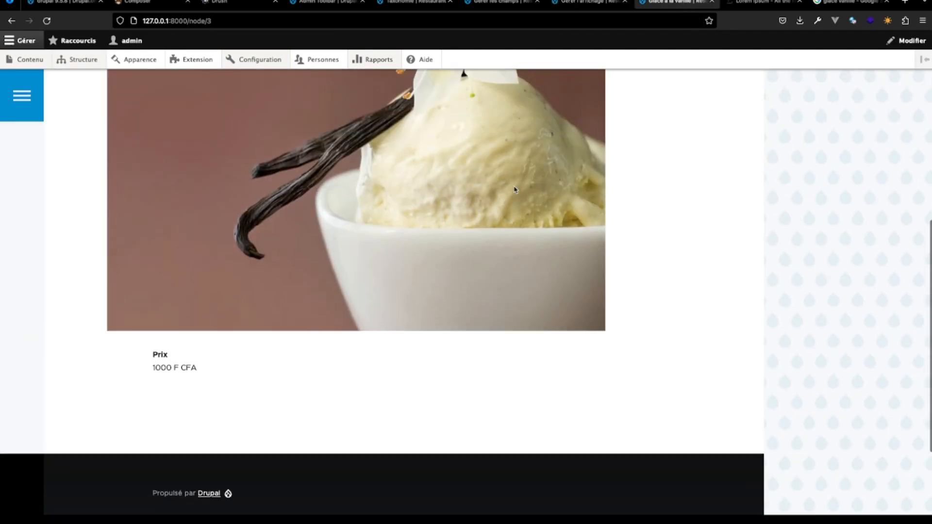
key(ctrl+r)
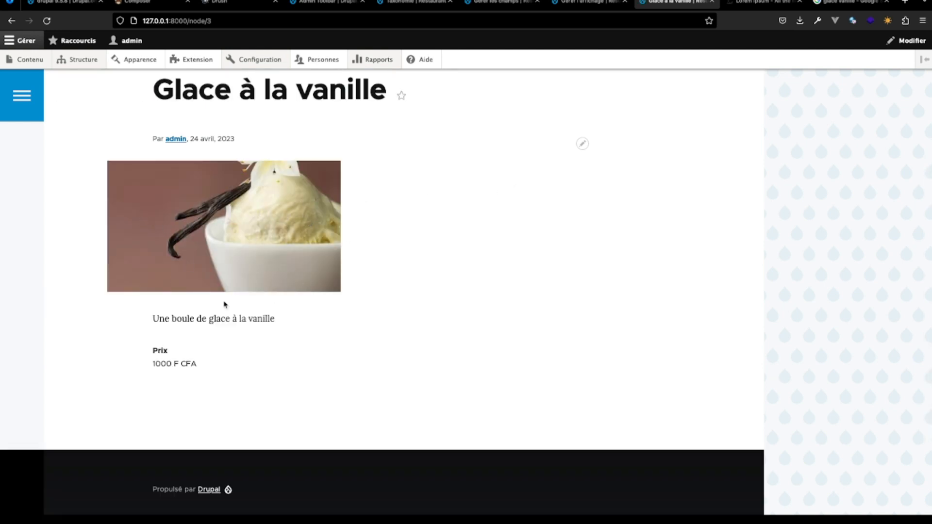
- From the content administration list, start creating a new Menu content item
scroll(311, 171, up, 3)
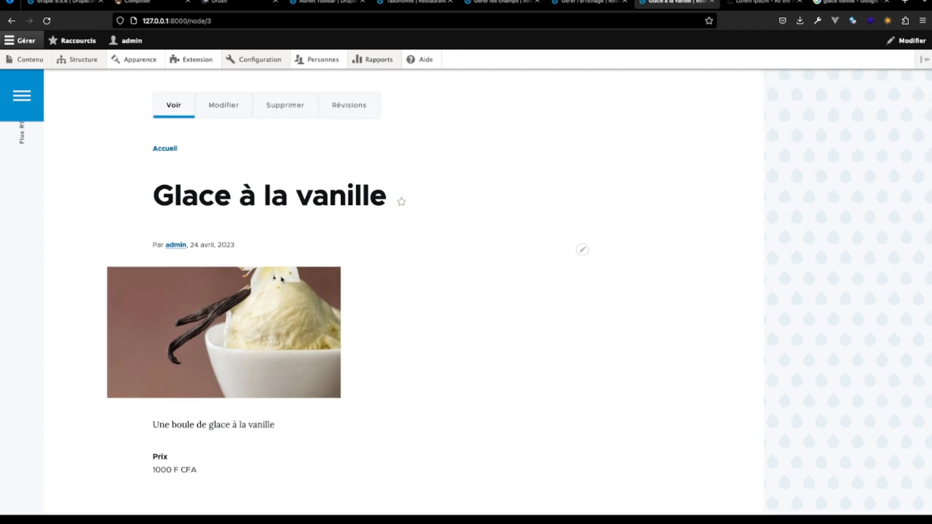
click(37, 61)
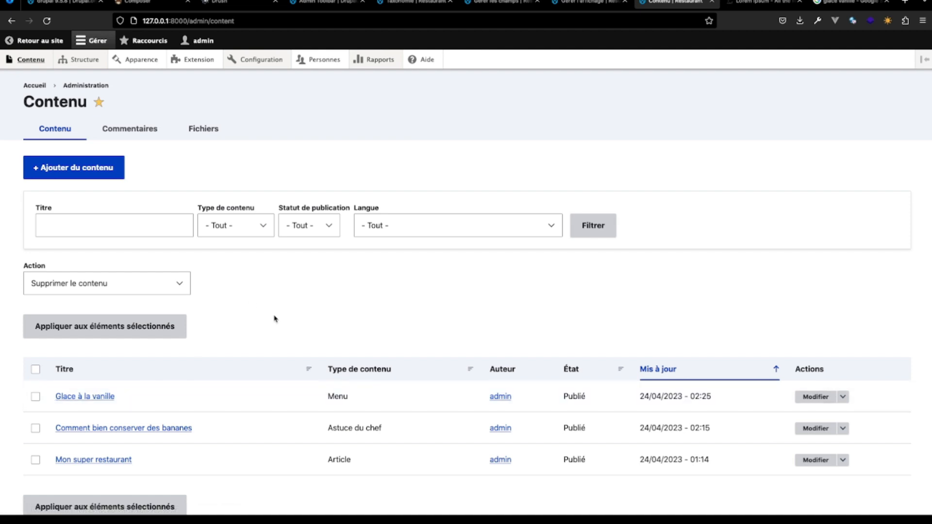
click(100, 166)
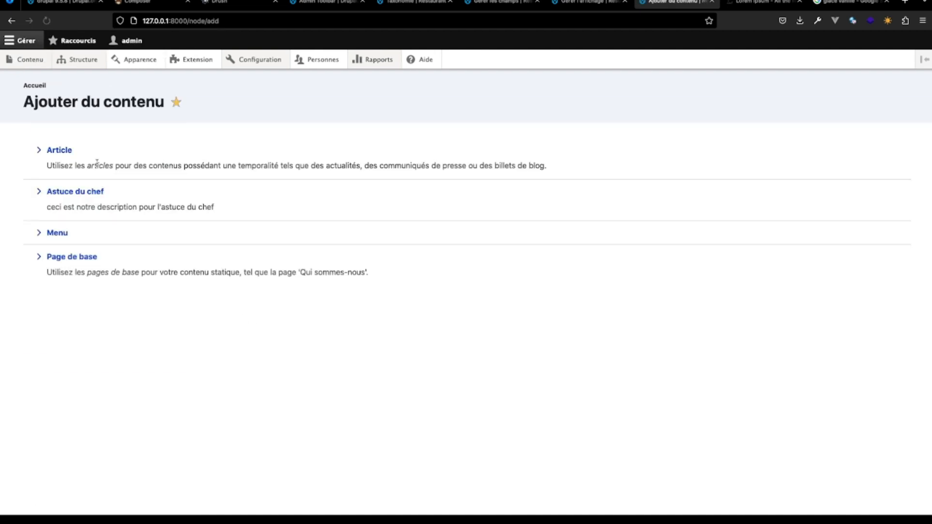
click(61, 234)
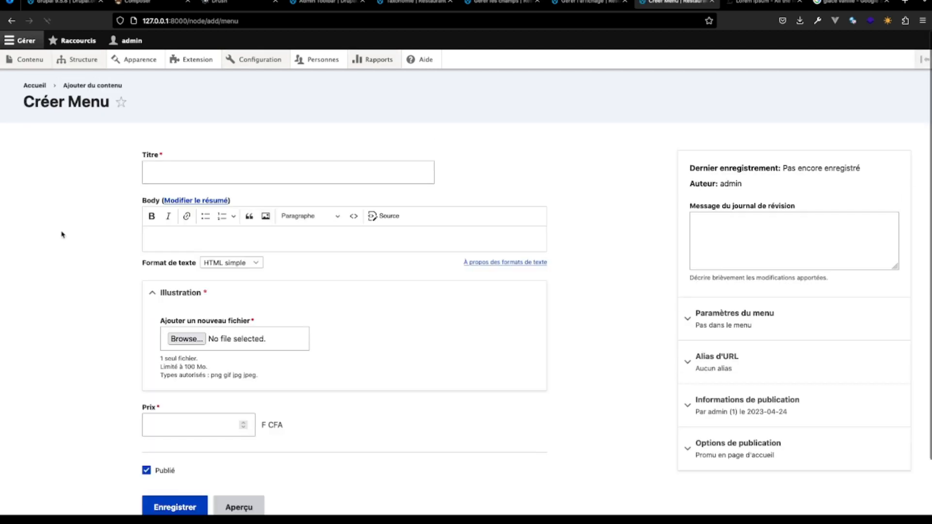
- Return to the site from the display settings page, view the Menu navigation's sub-items, and go back to the Menu creation form
click(589, 2)
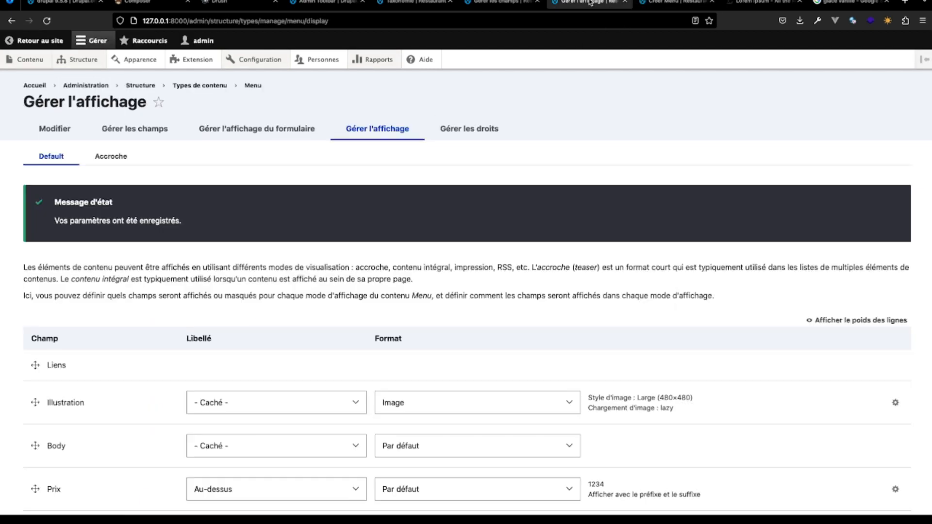
click(35, 41)
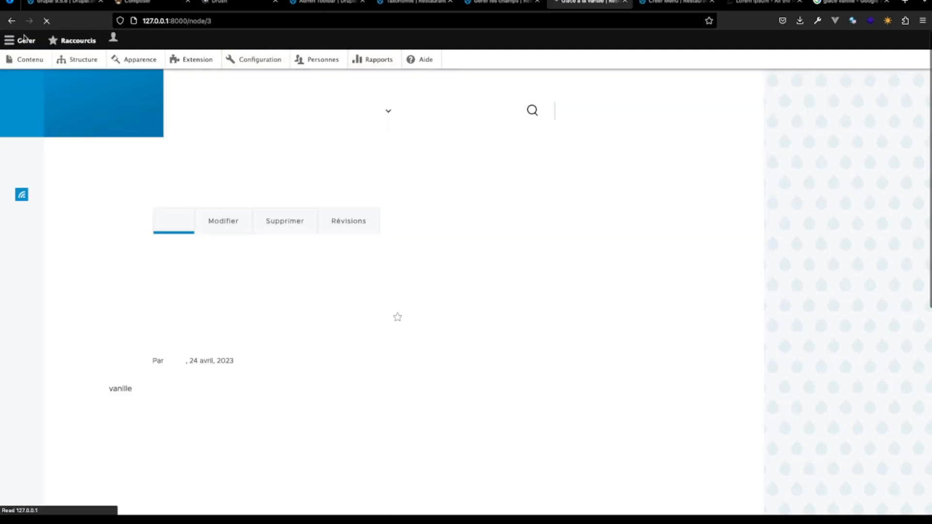
mouse_move(252, 59)
mouse_move(269, 98)
mouse_move(373, 130)
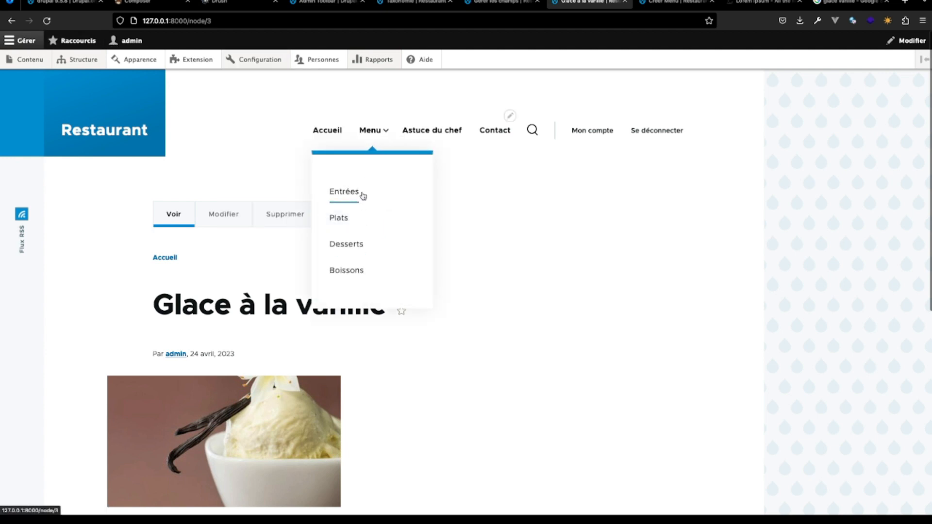
key(ctrl+Tab)
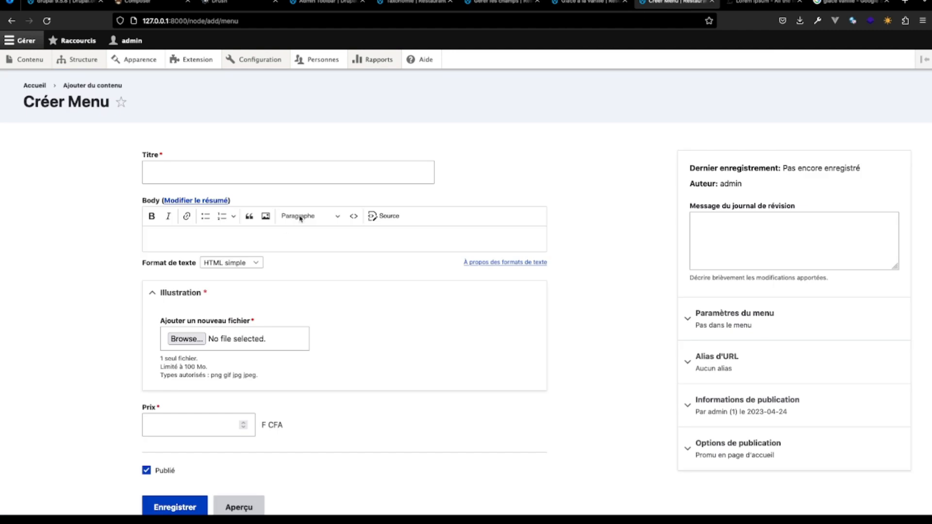
- Enter "Salade niçoise" as the new menu item's title and select that text for copying
click(235, 175)
text(Salade niçoise)
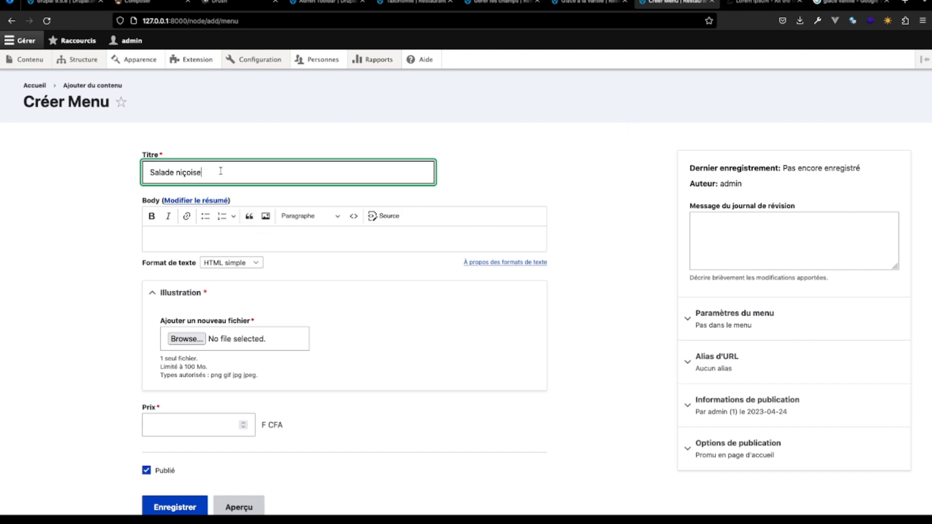
drag(219, 172, 87, 172)
key(super+c)
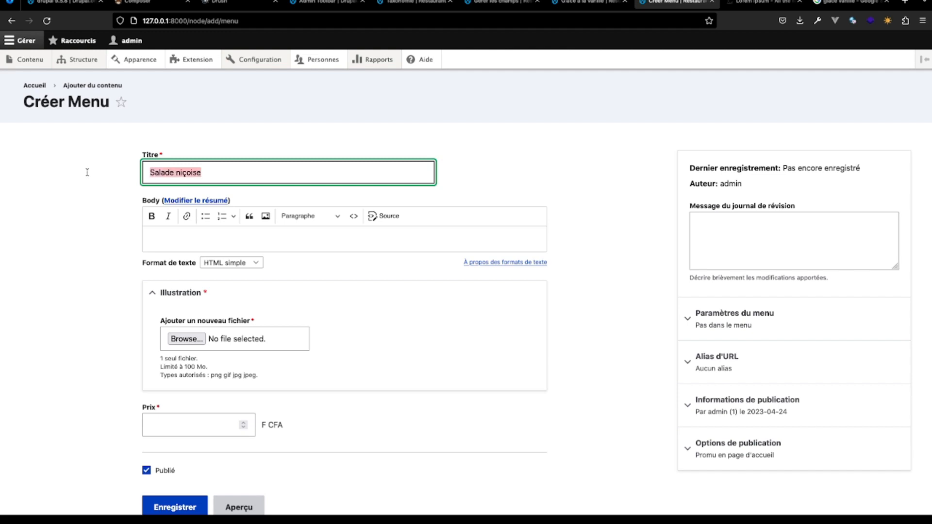
- Search Google Images for "salade niçoise traditionnelle" using the copied title and its suggestion
click(857, 3)
click(161, 46)
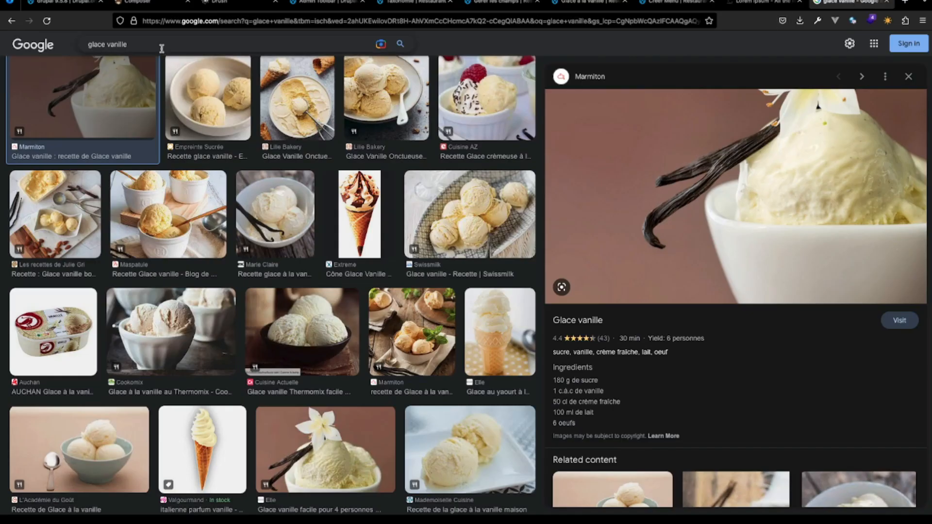
key(super+a)
key(super+v)
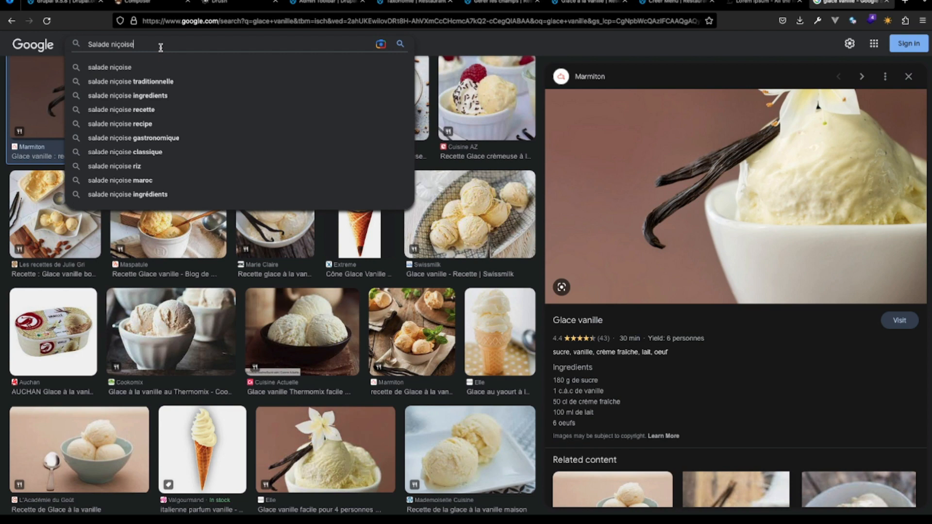
click(134, 83)
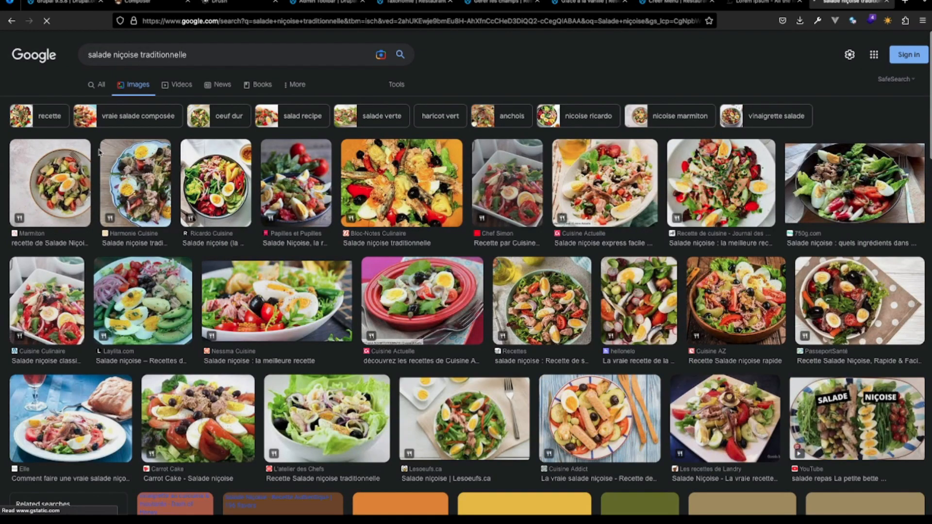
- Save the Lesoeufs.ca salad photo as the JPEG image Nicoise-Salad-022-LR in the AventureDrupal folder
click(458, 410)
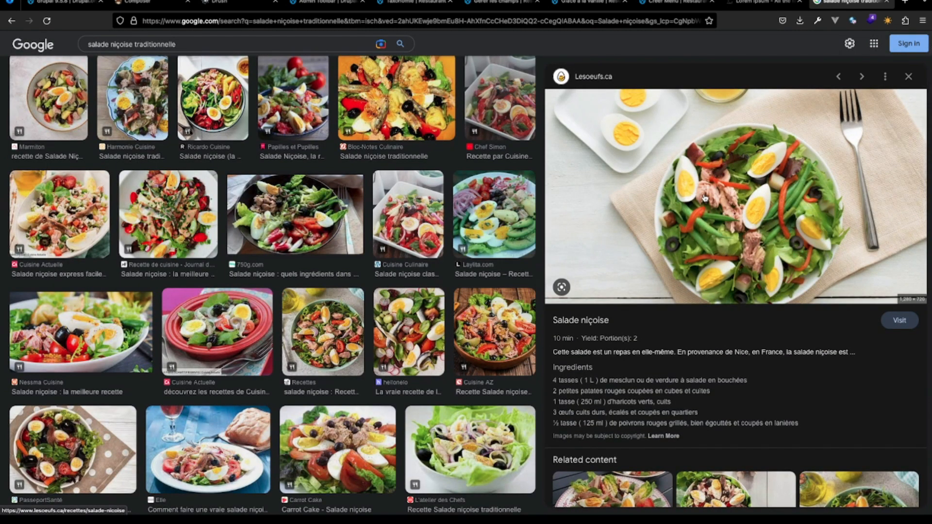
right_click(704, 196)
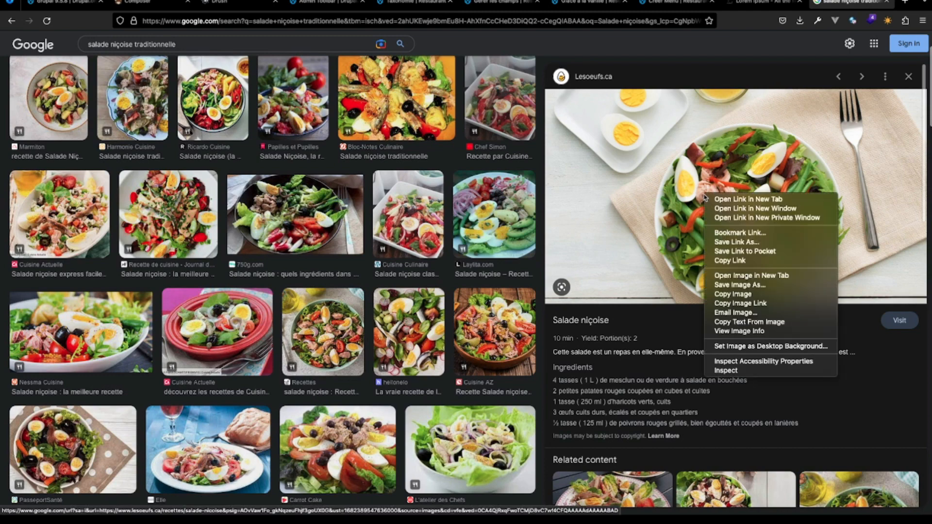
click(742, 285)
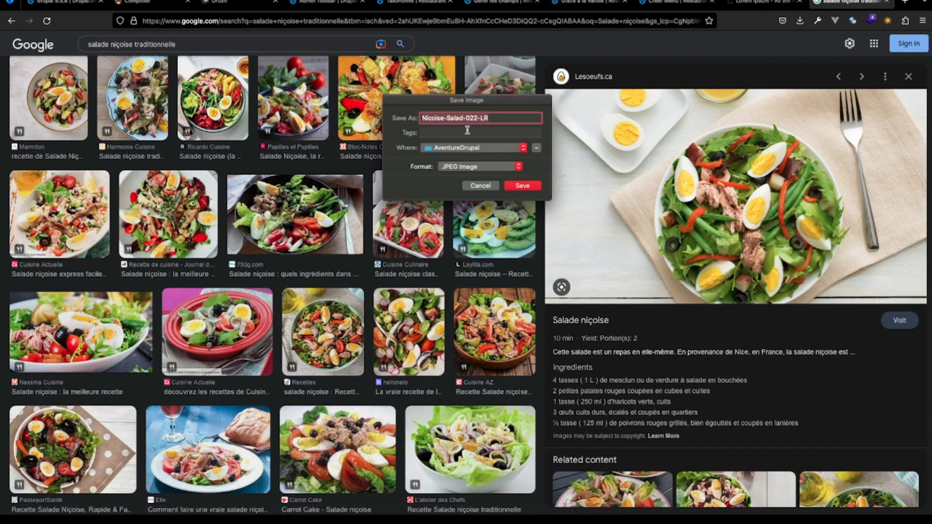
click(528, 185)
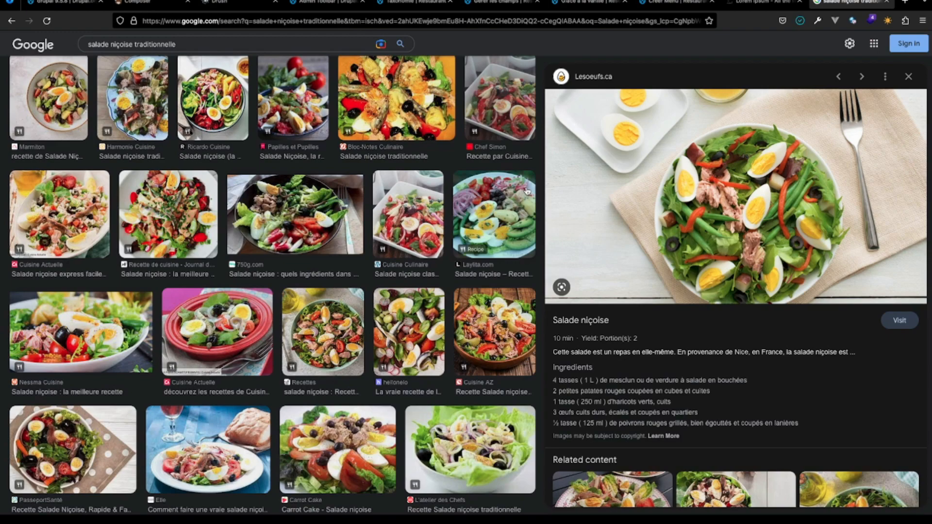
- Return to the Menu creation form and write "Une salade composée de :" as the body's opening line
click(597, 5)
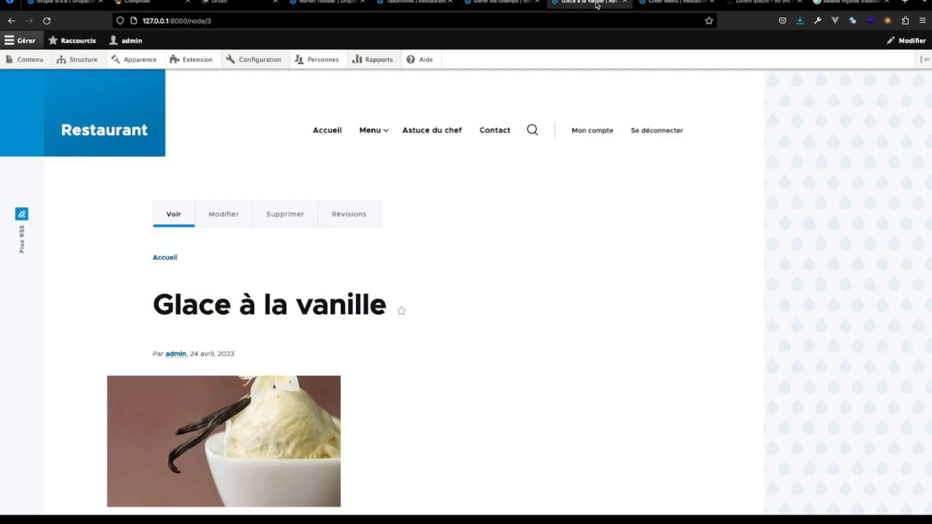
click(675, 3)
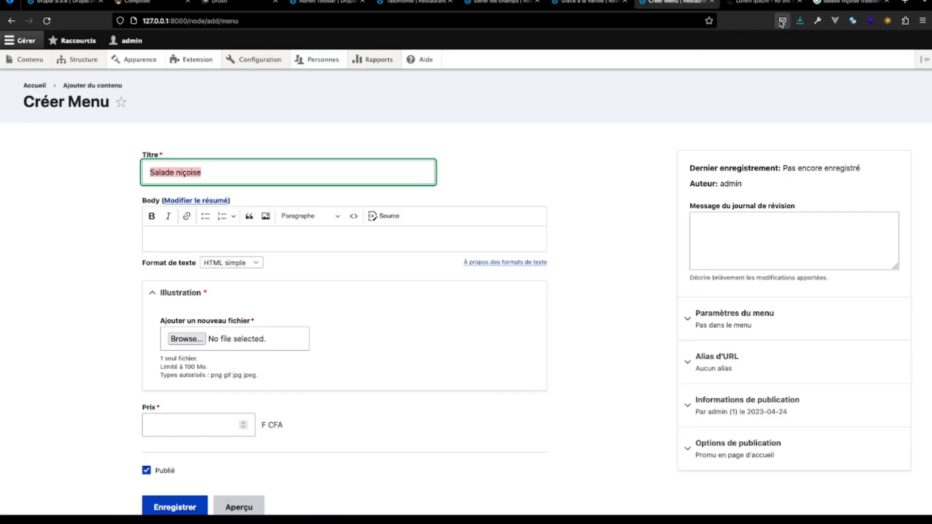
click(215, 241)
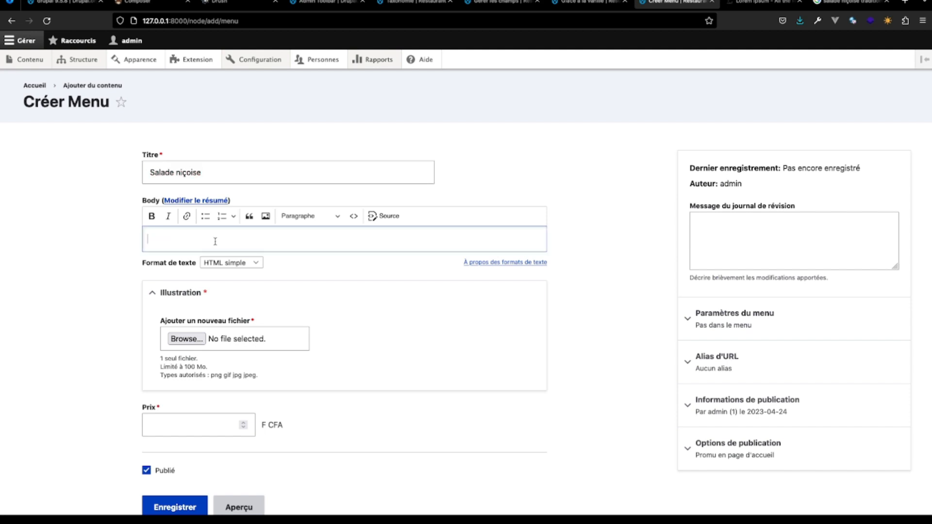
text(Une salade composé)
key(BackSpace)
key(BackSpace)
text(e de :)
key(Return)
- Start a bulleted ingredient list below the opening line with "feuille de laitue" as its first entry
text(feu)
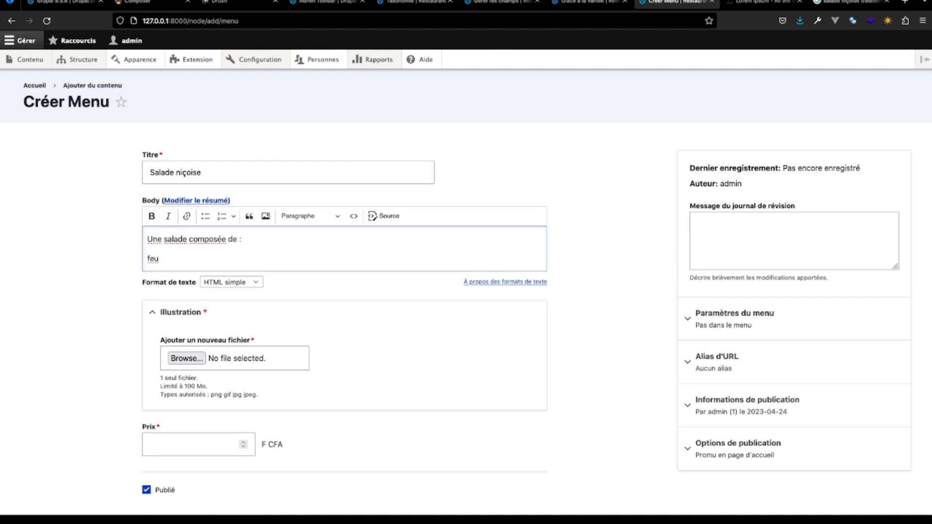
text(ille de laitue, d'o)
click(206, 216)
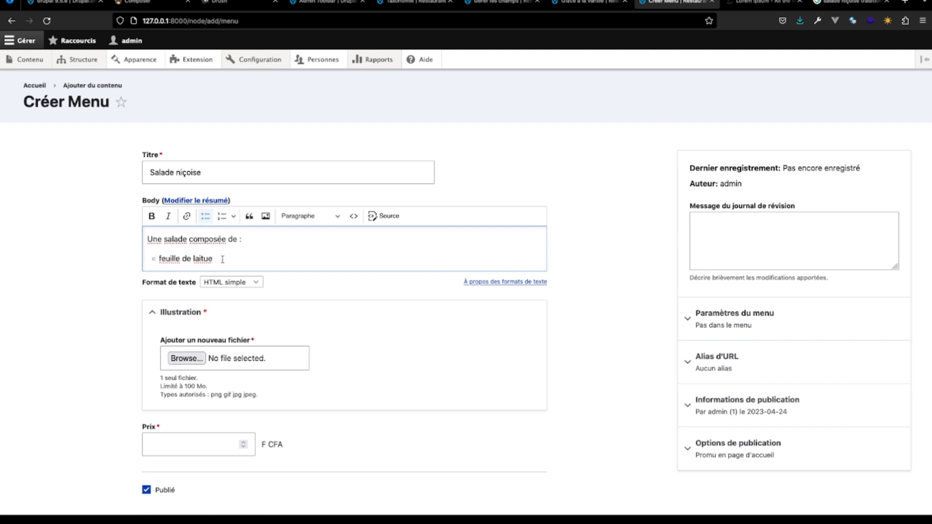
key(Return)
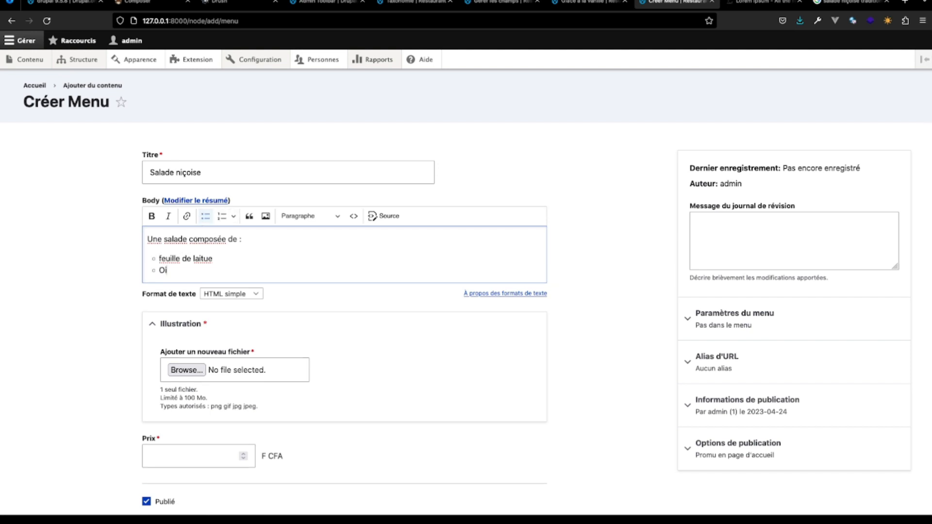
text(Oignon)
key(Return)
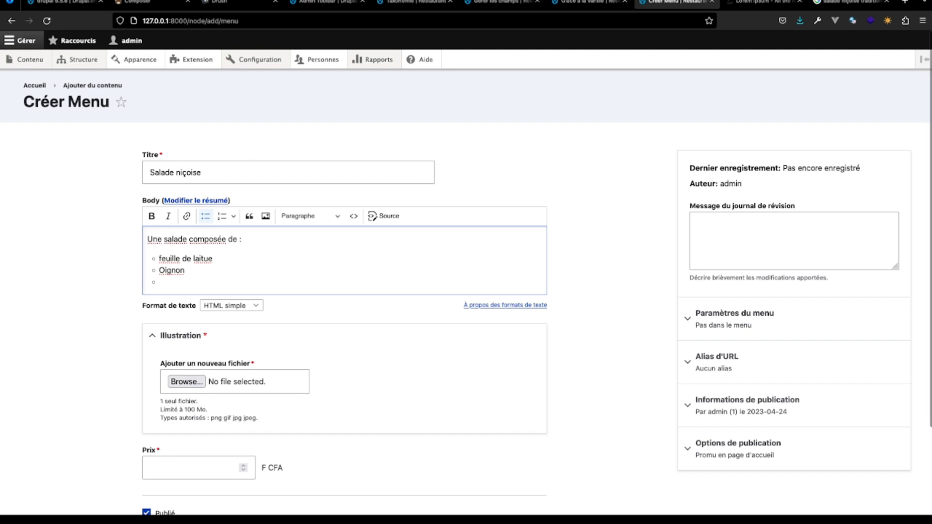
text(to)
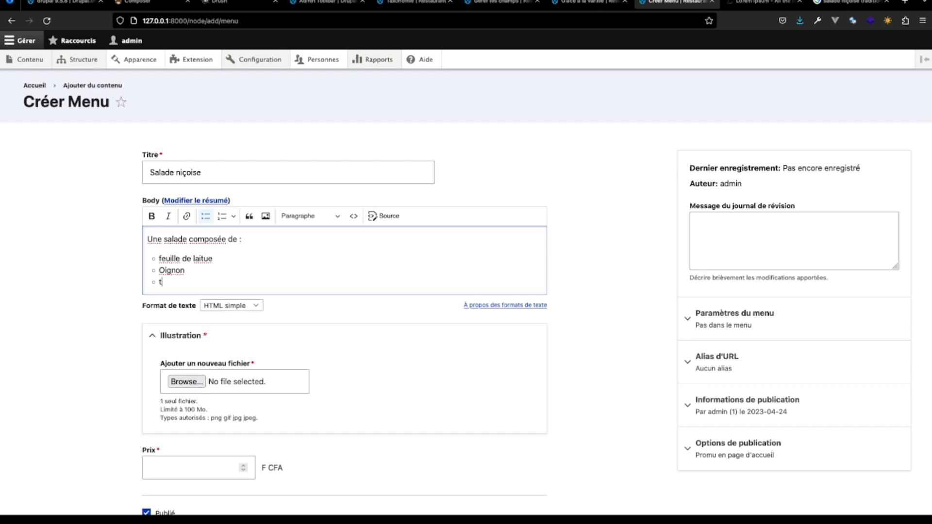
key(BackSpace)
key(BackSpace)
key(BackSpace)
key(BackSpace)
key(BackSpace)
key(BackSpace)
key(BackSpace)
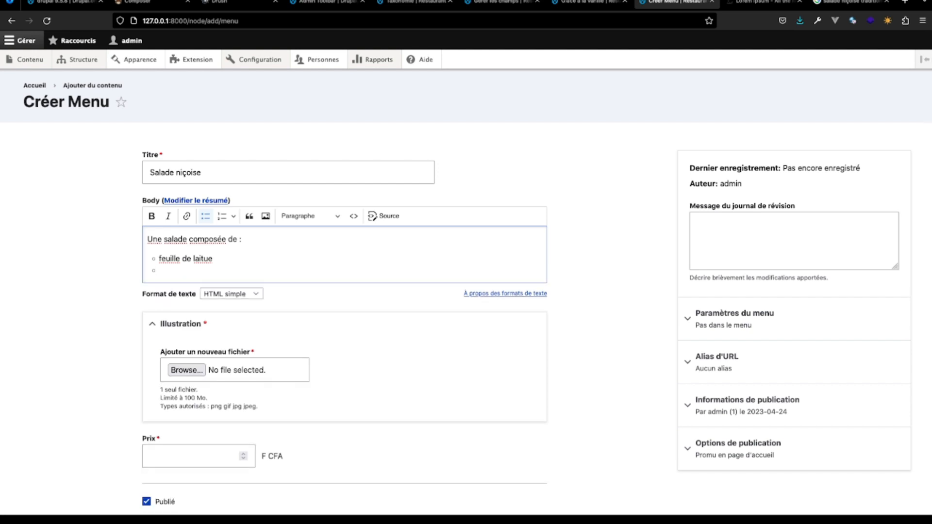
- Add "legume" and "vinaigrette" as the following entries of the ingredient list
text(legume)
key(Return)
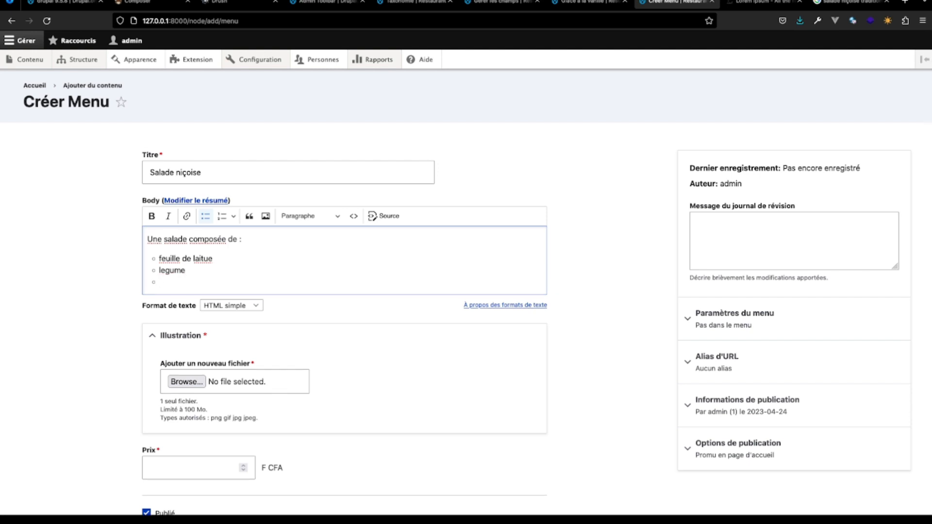
text(ing)
text(ig)
text(ette)
key(BackSpace)
key(BackSpace)
key(BackSpace)
key(BackSpace)
key(BackSpace)
text(ette)
key(Return)
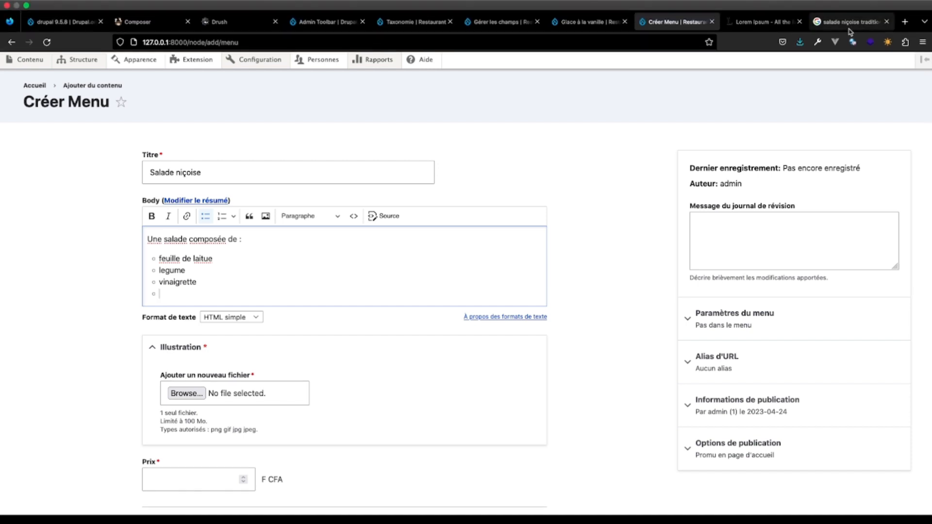
- Consult the niçoise salad photo again and add "oeuf", "olive noir" and "thon" to the body's ingredient list
click(849, 24)
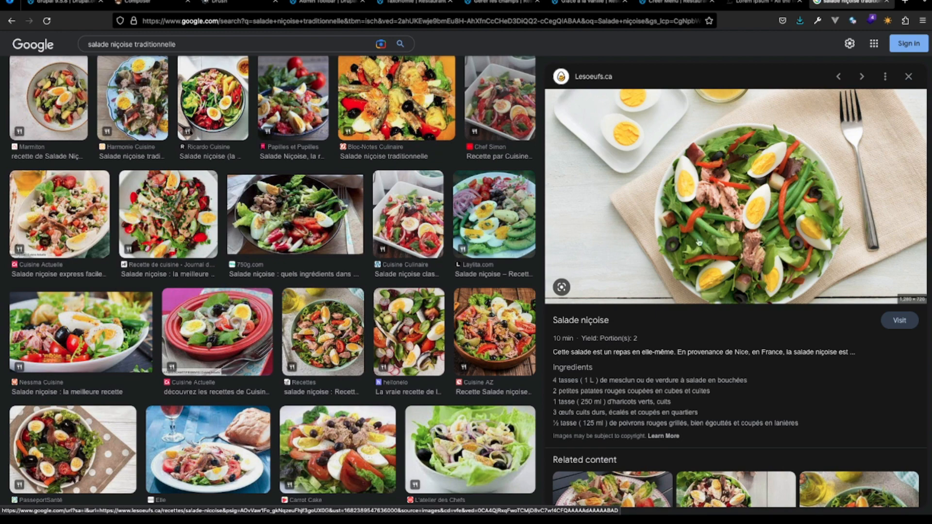
click(749, 5)
click(675, 3)
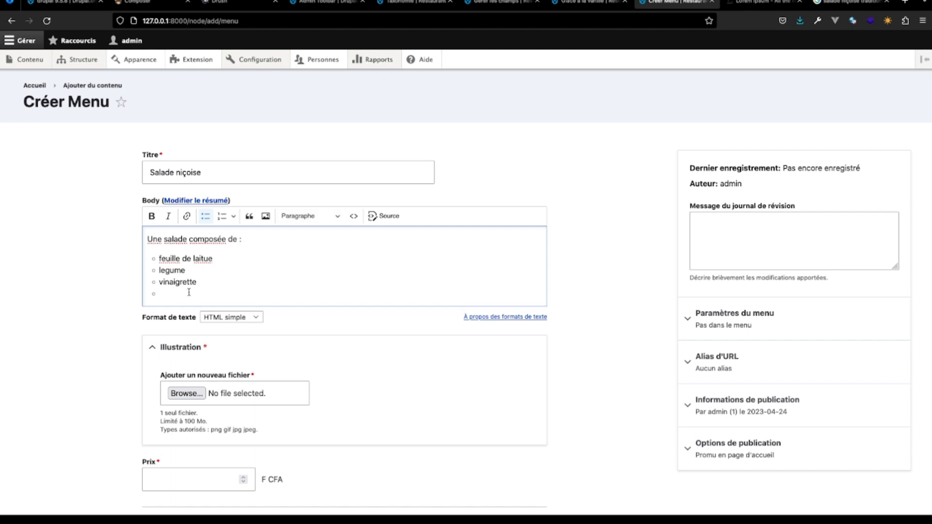
text(pe)
text(eu)
text(f)
key(Return)
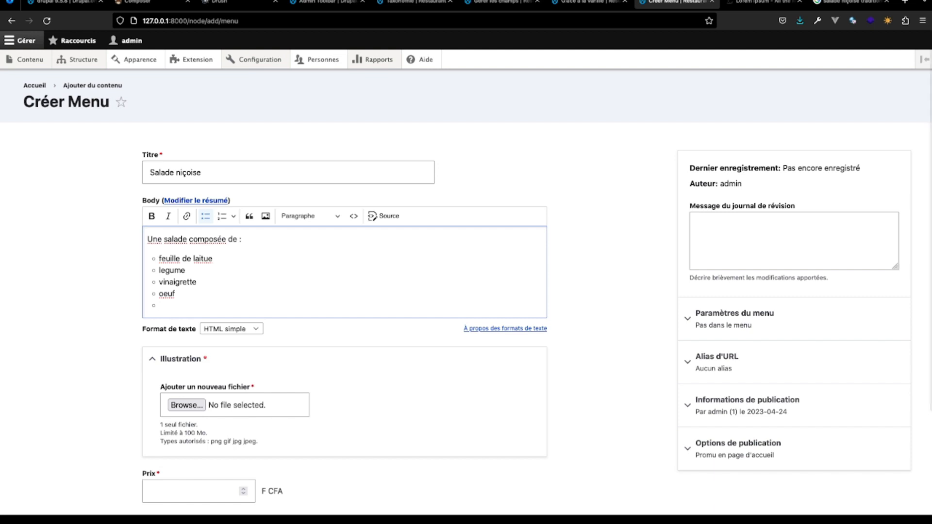
text(olive)
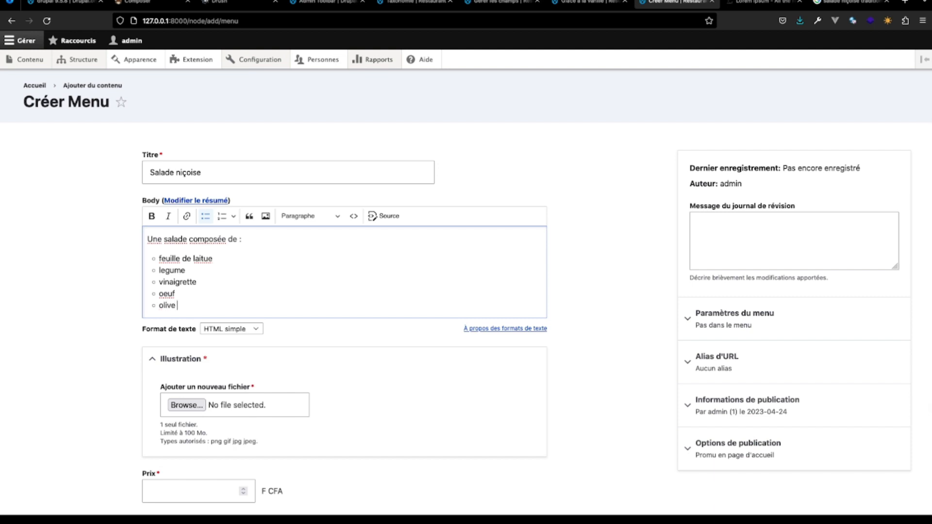
text( noir)
key(Return)
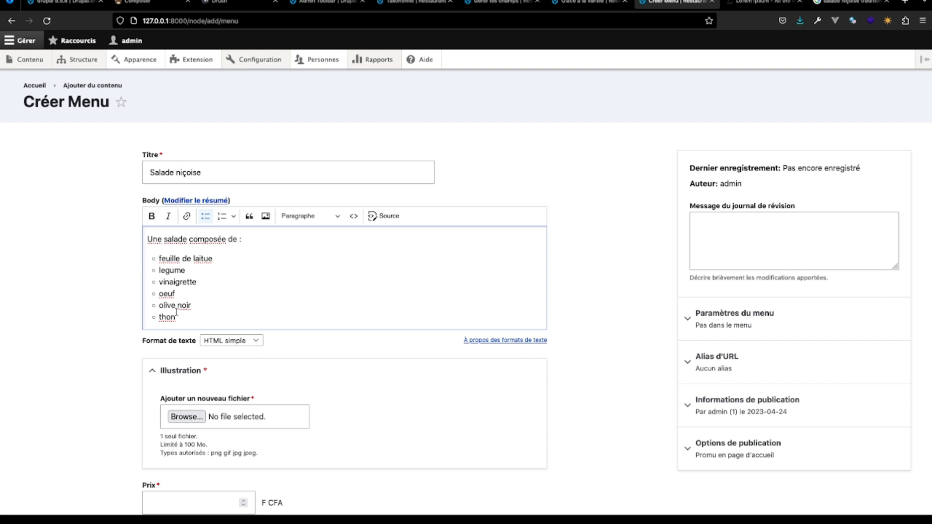
- Correct "olive noir" to "Olive noire" and capitalise "Oeuf" in the body's ingredient list
text(e)
key(BackSpace)
scroll(181, 323, down, 2)
text(e)
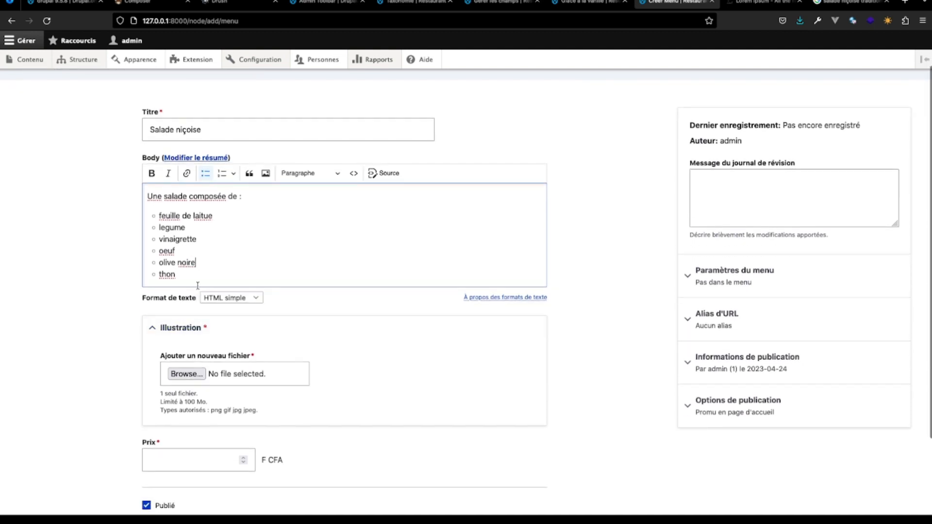
click(162, 263)
key(BackSpace)
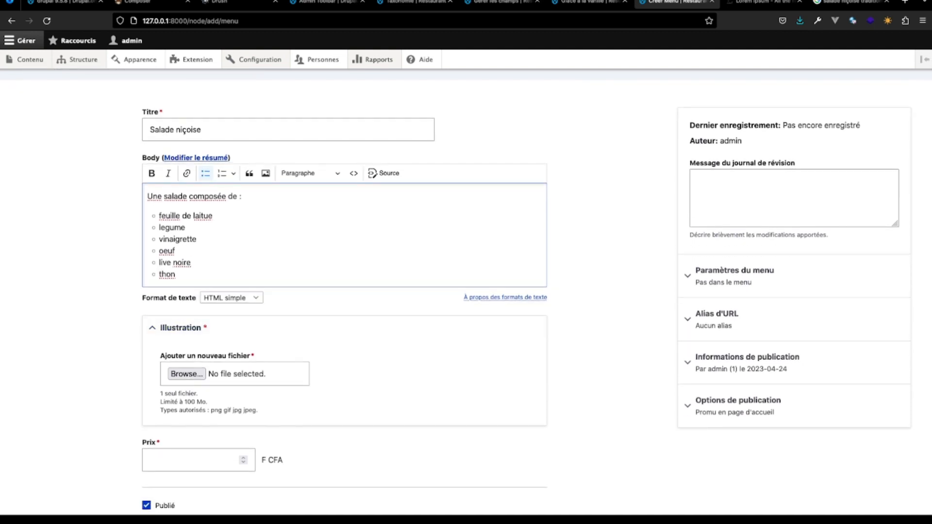
text(O)
click(159, 251)
key(BackSpace)
text(O)
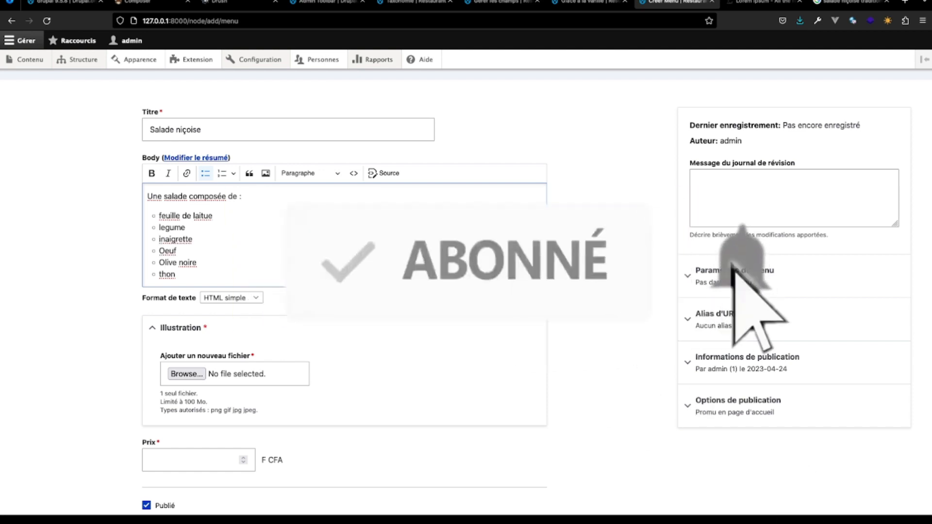
- Capitalise "Vinaigrette" and correct "legume" to "Légume" in the ingredient list
click(163, 238)
key(BackSpace)
text(V)
click(162, 226)
key(BackSpace)
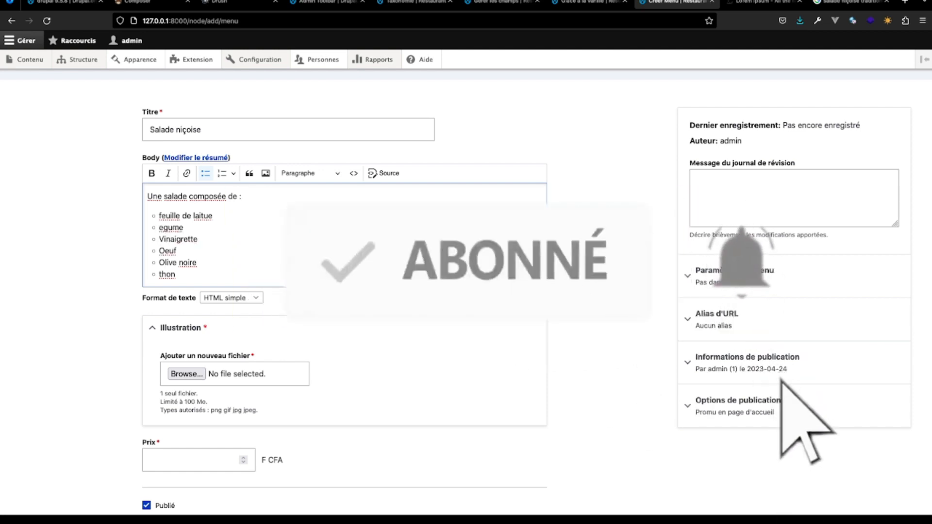
text(L)
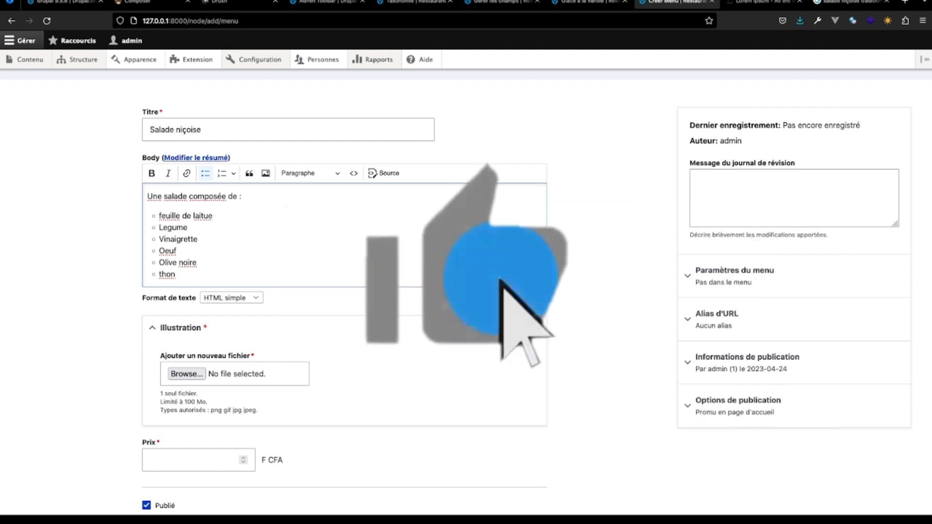
key(Right)
key(BackSpace)
text(é)
- Capitalise the first and last ingredient entries as "Feuille de laitue" and "Thon"
click(162, 216)
key(BackSpace)
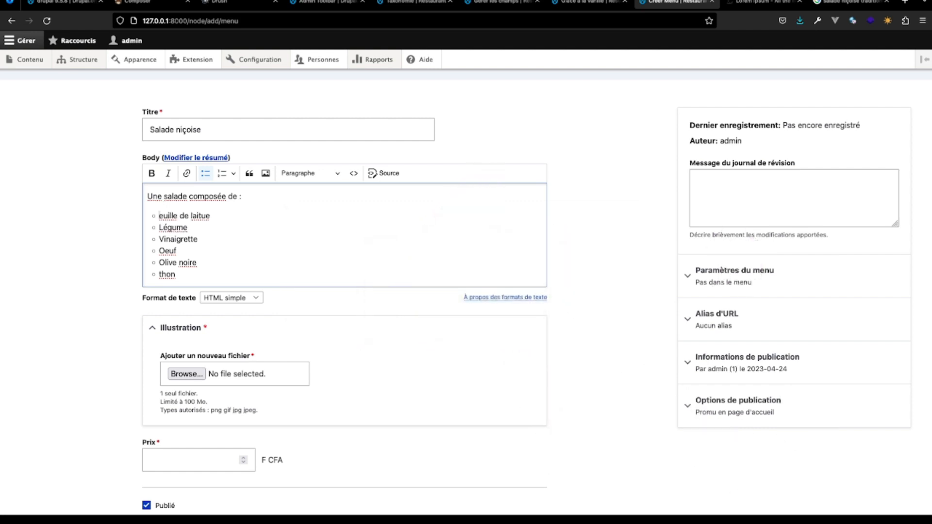
text(F)
click(163, 274)
key(BackSpace)
text(T)
- Attach the downloaded Nicoise-Salad-022-LR.jpg as the illustration and give it the alternative text "salade"
click(800, 20)
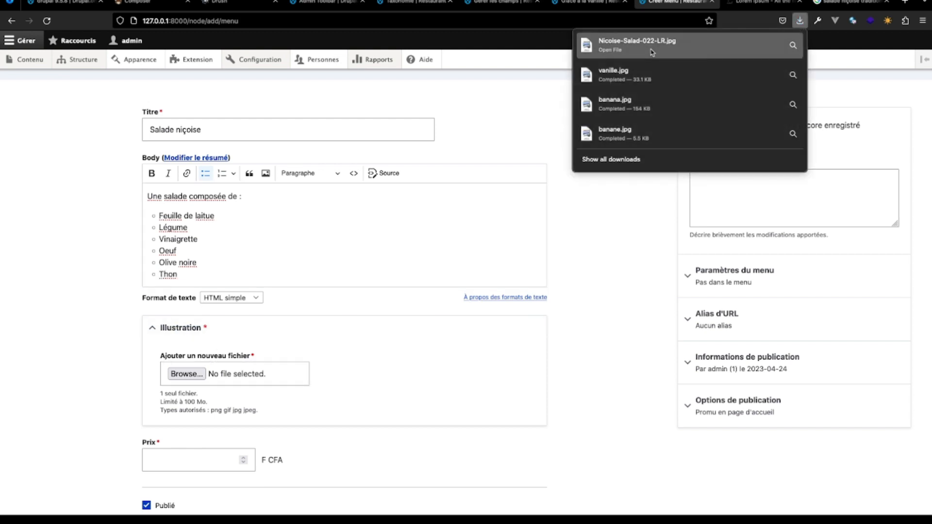
drag(652, 53, 233, 381)
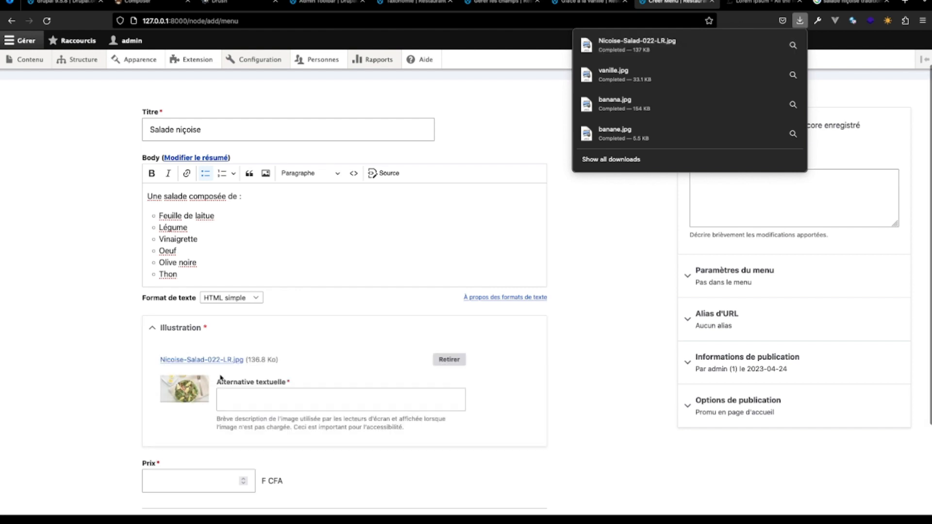
click(228, 399)
text(d)
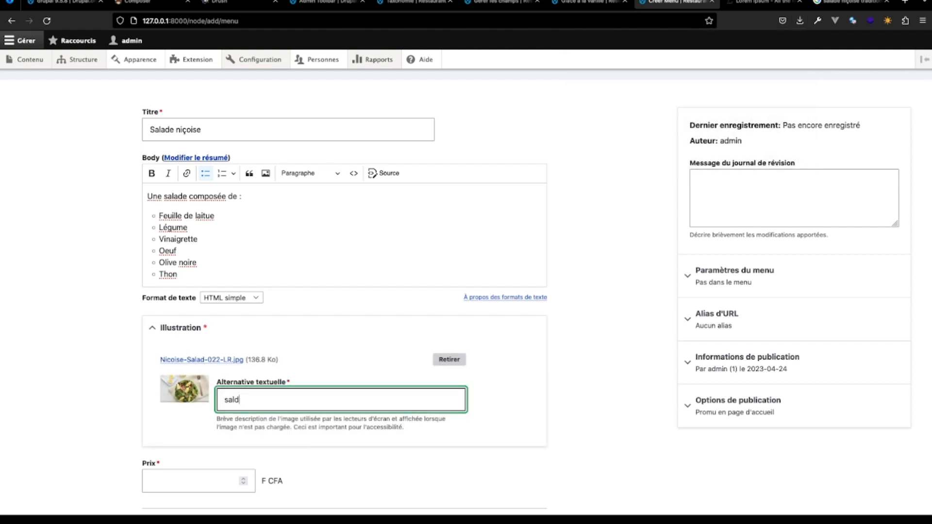
key(BackSpace)
text(ade)
- Set the price to 2000 F CFA, save the Salade niçoise item and review its page
click(166, 478)
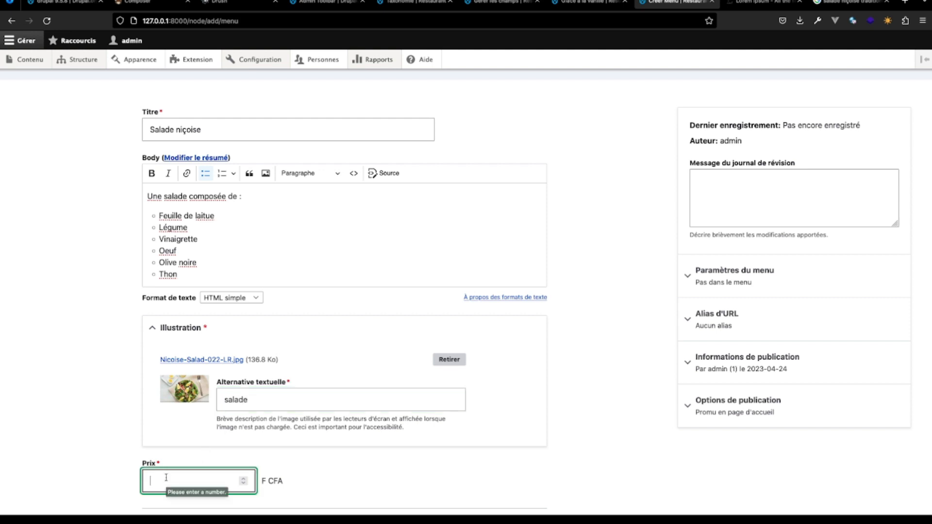
text(2000)
scroll(156, 474, down, 5)
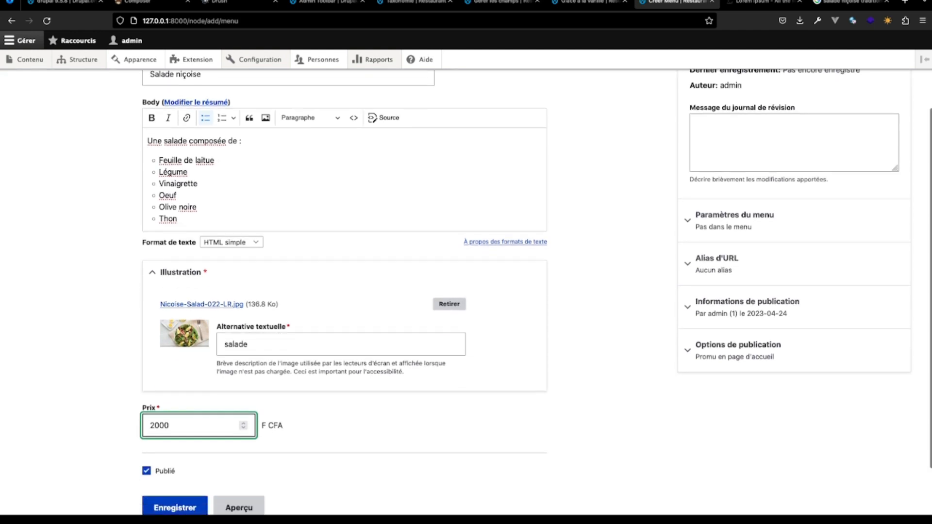
click(168, 452)
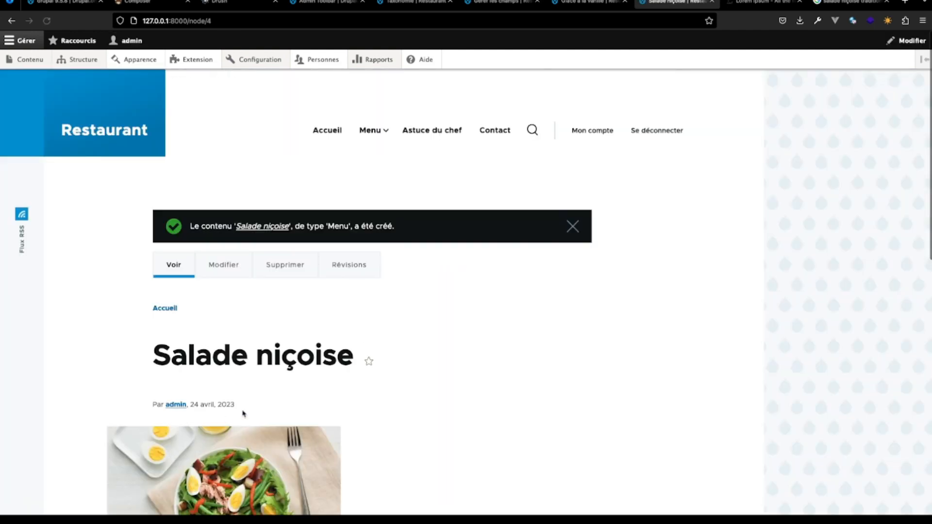
scroll(374, 399, down, 6)
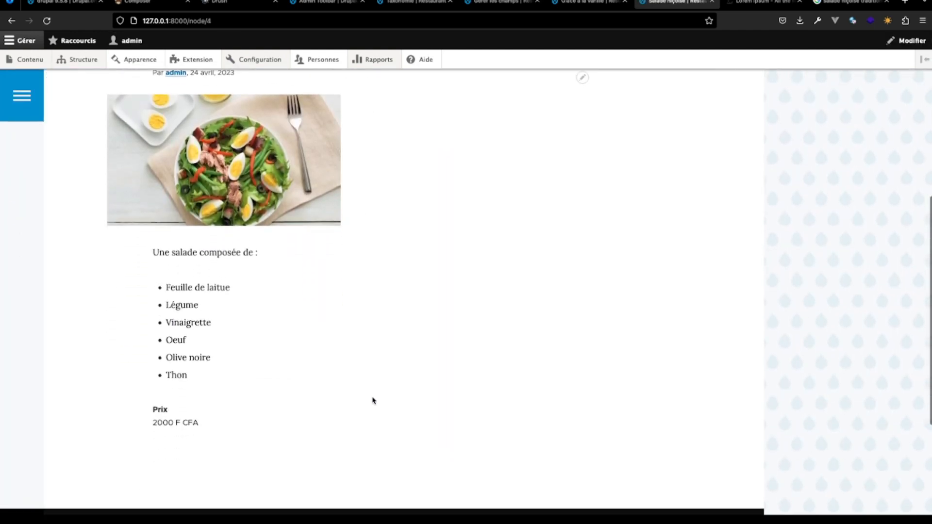
scroll(373, 400, up, 3)
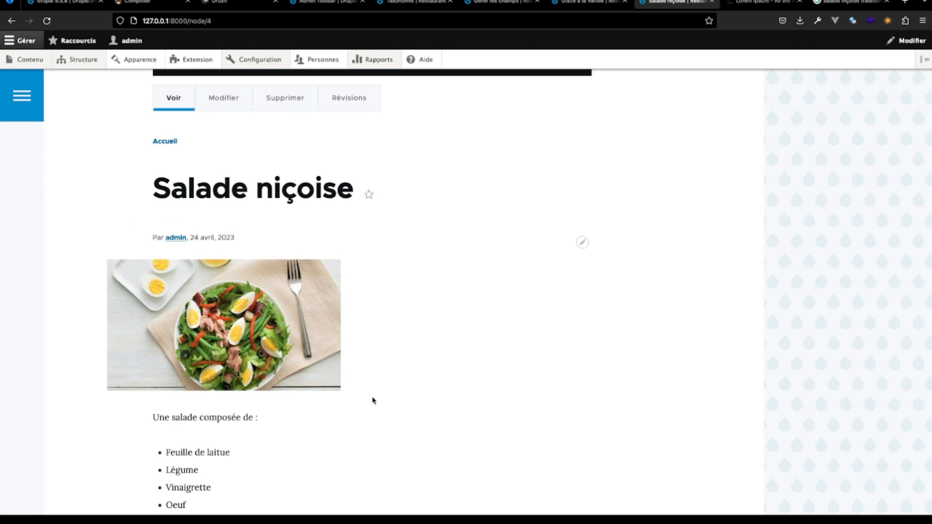
scroll(402, 161, up, 4)
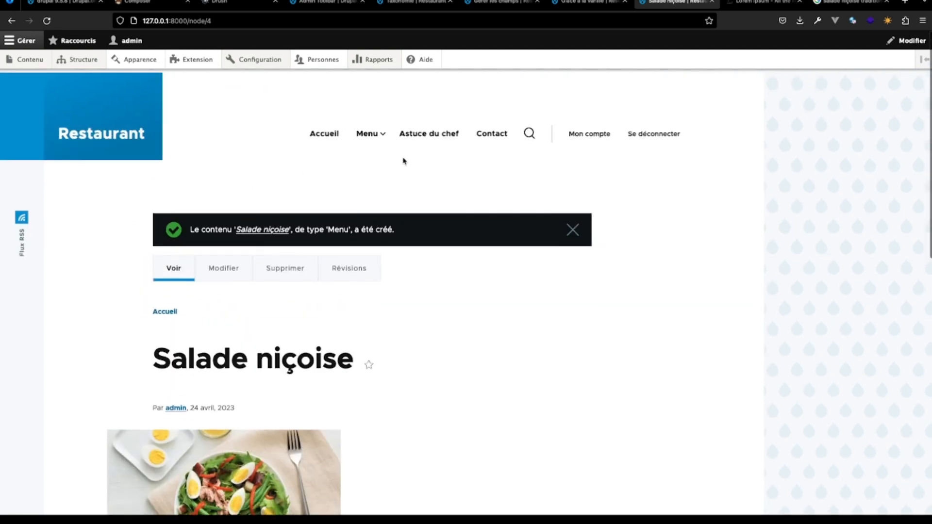
mouse_move(370, 134)
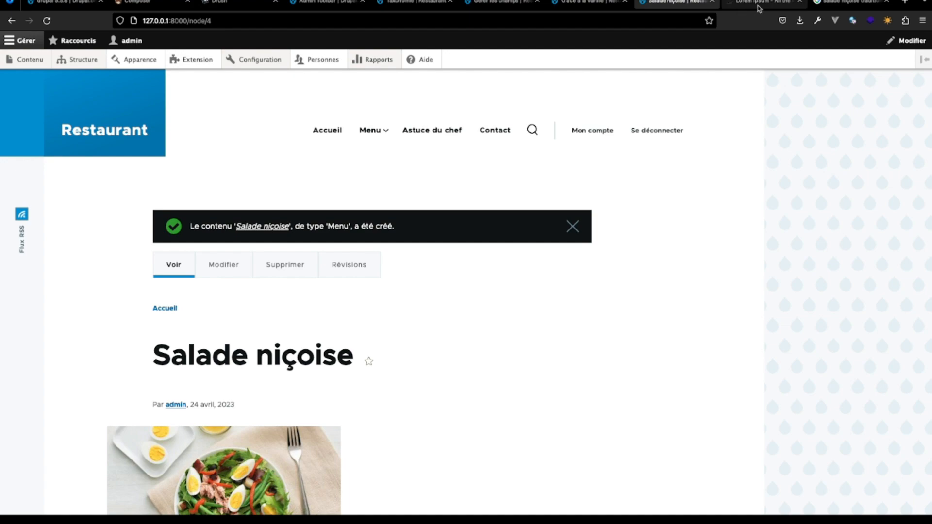
- Switch to Google Images, search for "boeuf bourguignon" and preview the Journal des Femmes picture
click(848, 3)
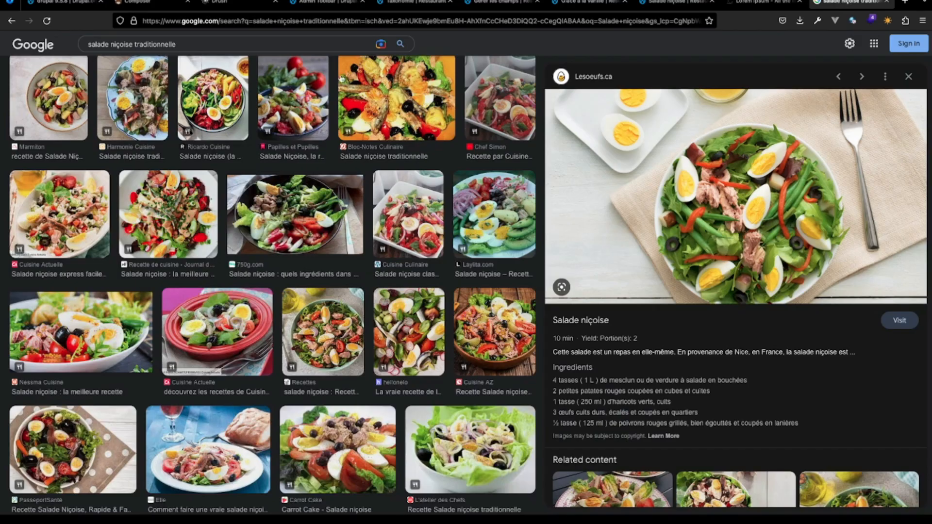
triple_click(184, 44)
text(boeu)
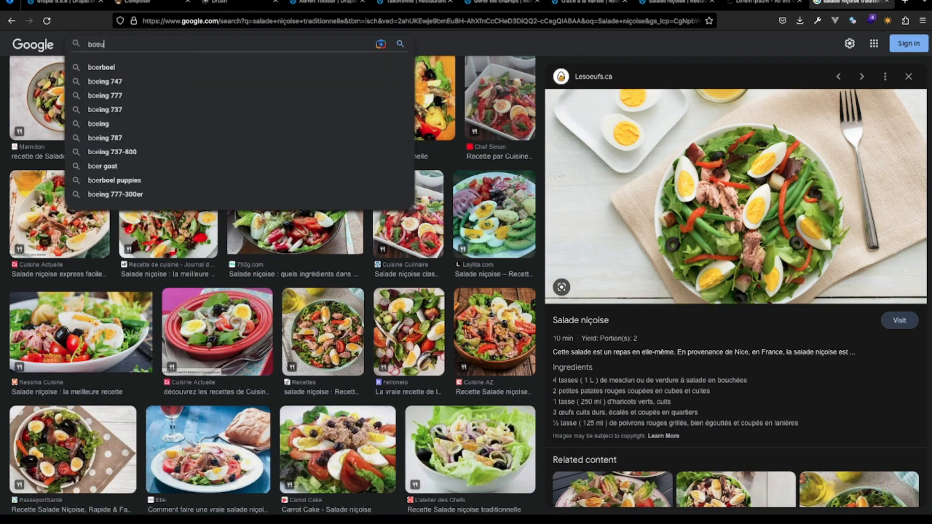
text(f)
click(119, 68)
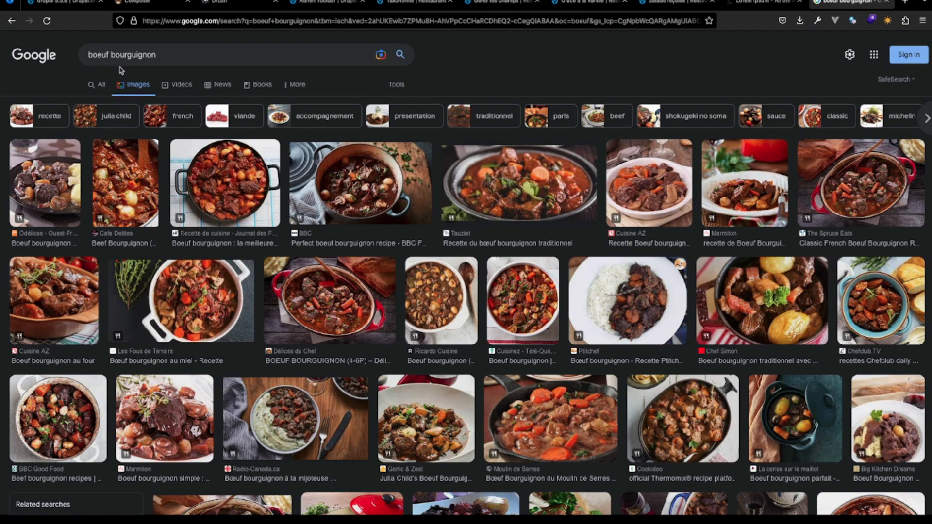
click(249, 200)
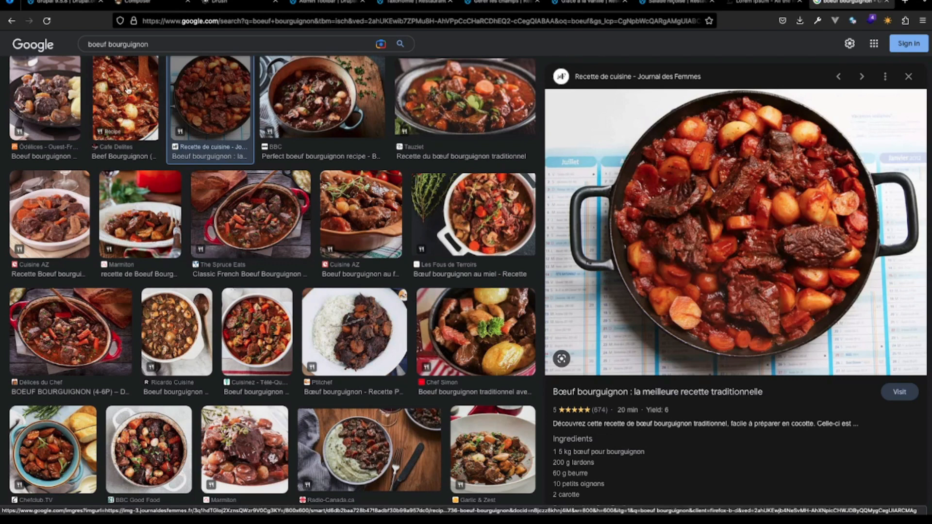
- Search Google Images for "gratin de pomme de terre" and preview the Les Joyaux de Sherazade picture
drag(154, 43, 27, 46)
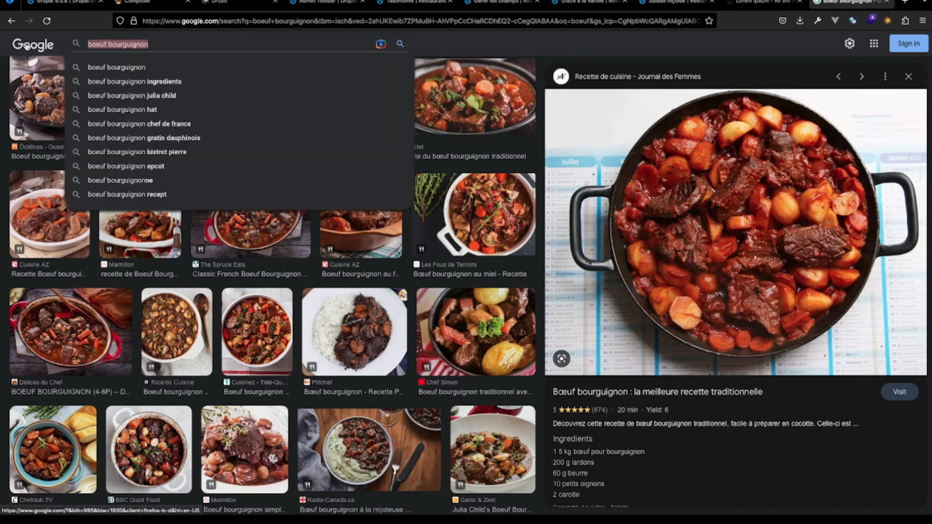
text(gratin de)
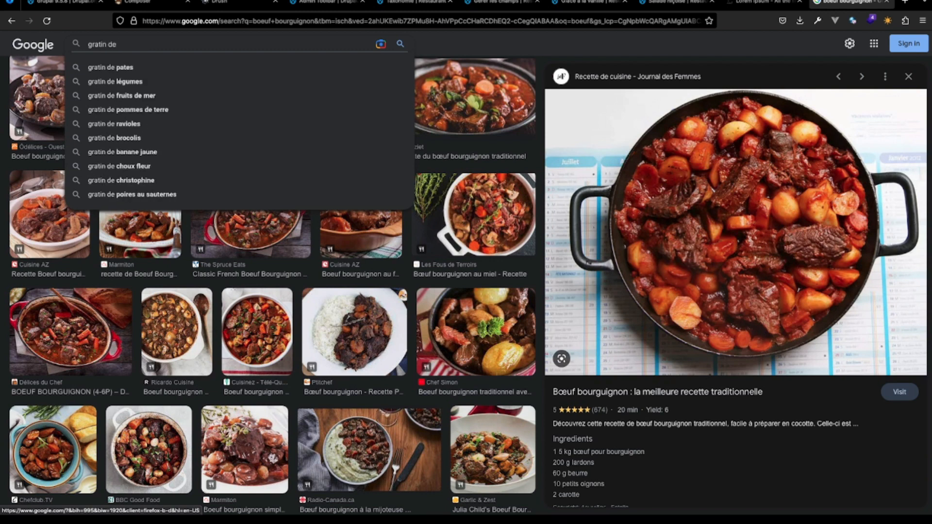
text( pomme de ter)
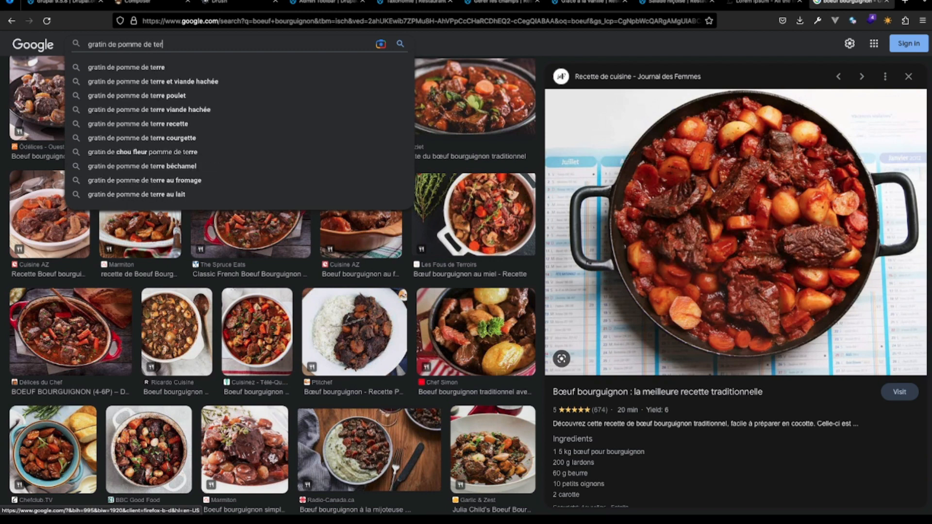
click(123, 68)
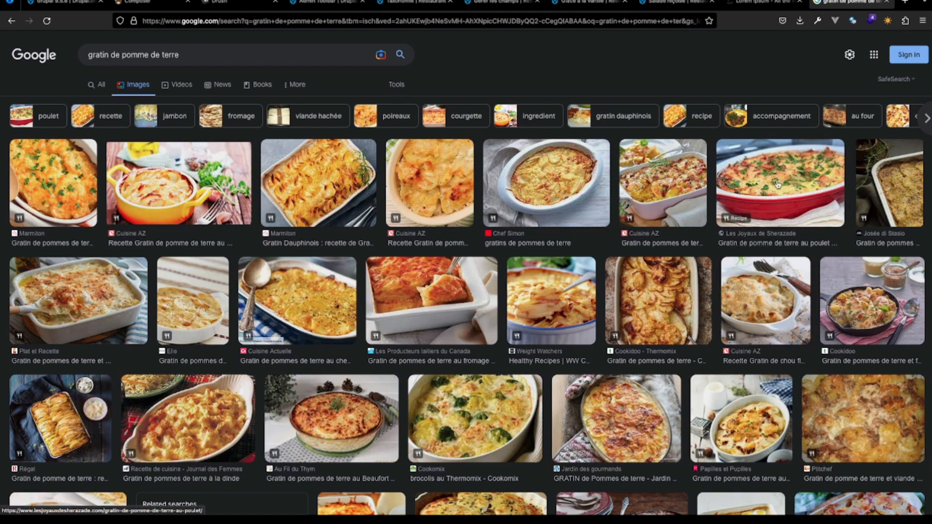
click(777, 185)
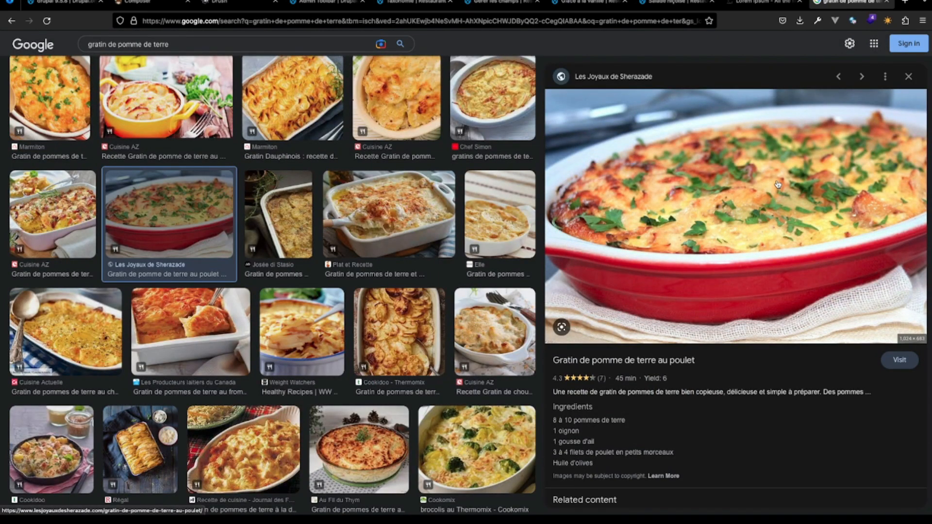
- Save the previewed gratin picture as a JPEG named "gratin" in the AventureDrupal folder
right_click(772, 156)
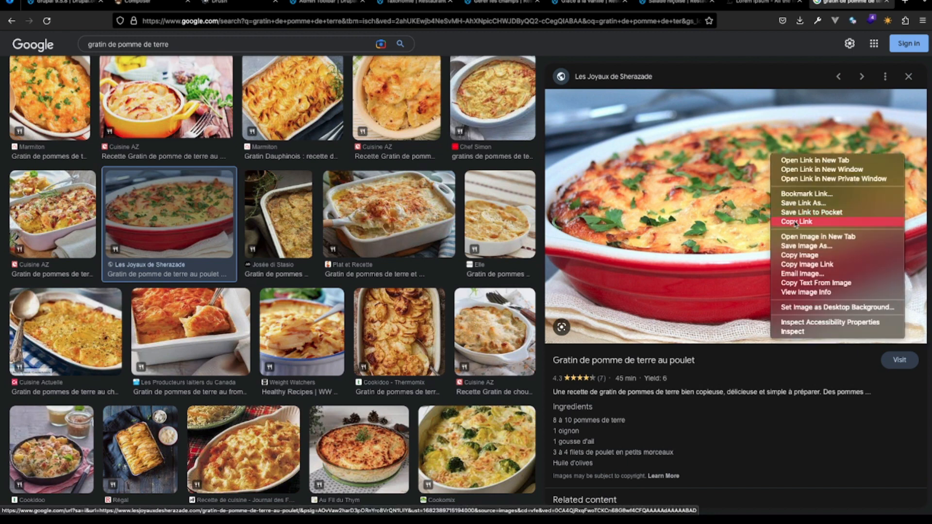
click(803, 246)
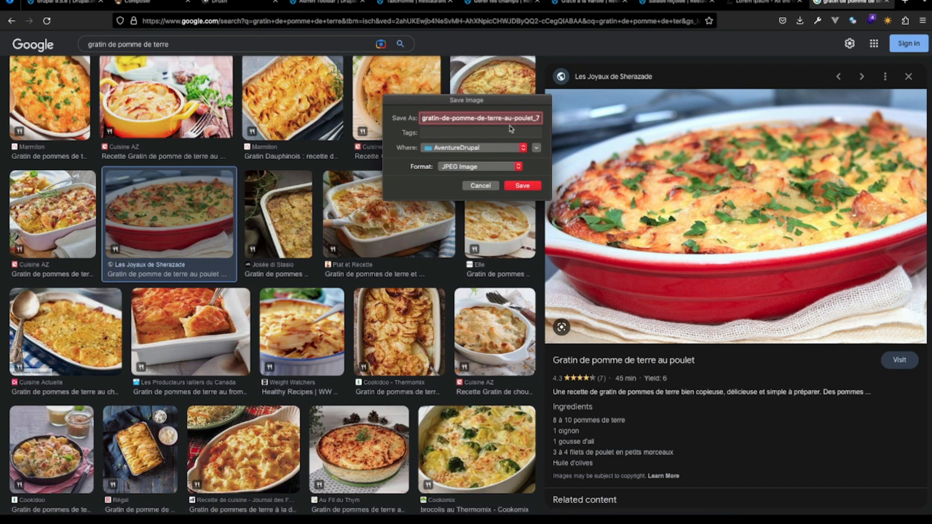
text(gratin)
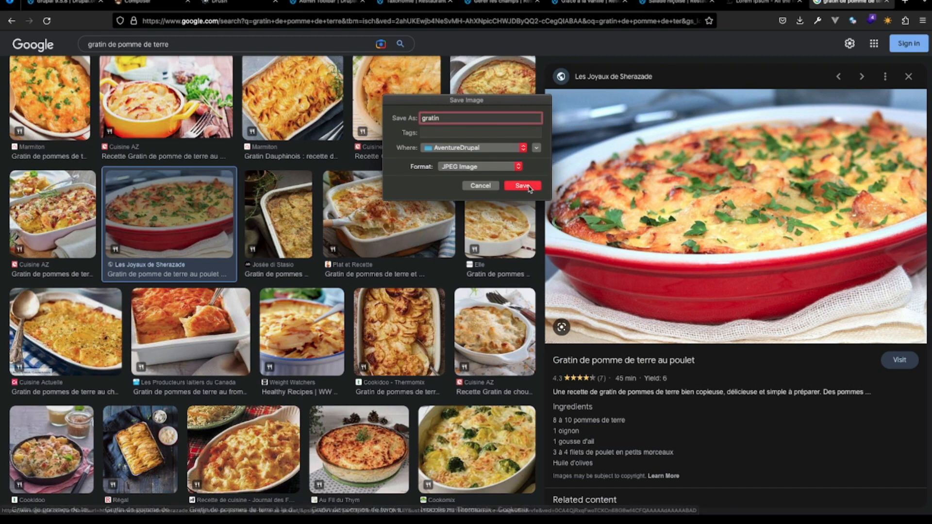
click(532, 186)
- Return to the Restaurant site, closing the Glace à la vanille page and going back to Salade niçoise
click(580, 7)
click(503, 3)
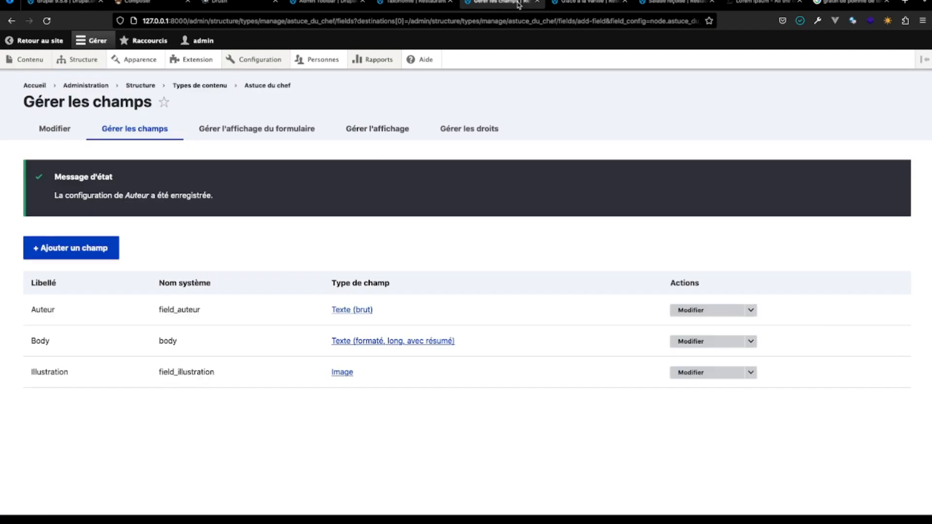
click(561, 3)
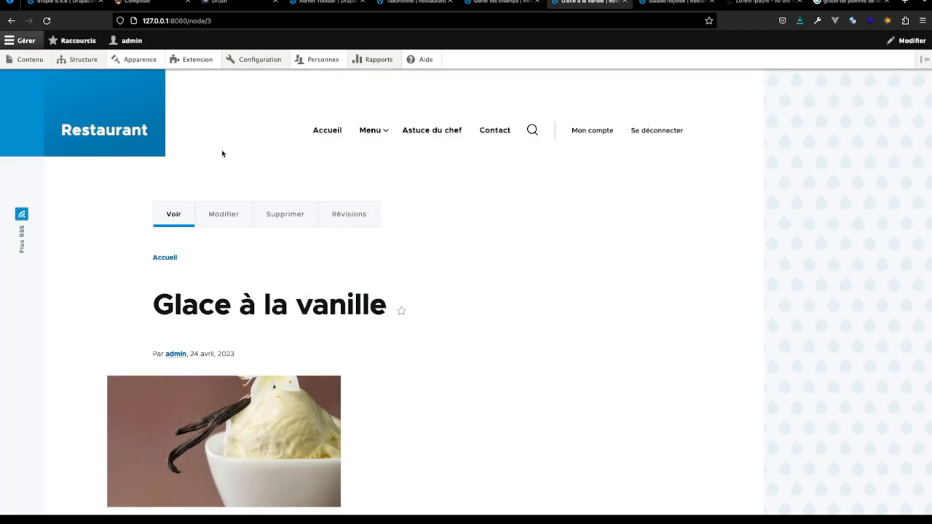
click(622, 2)
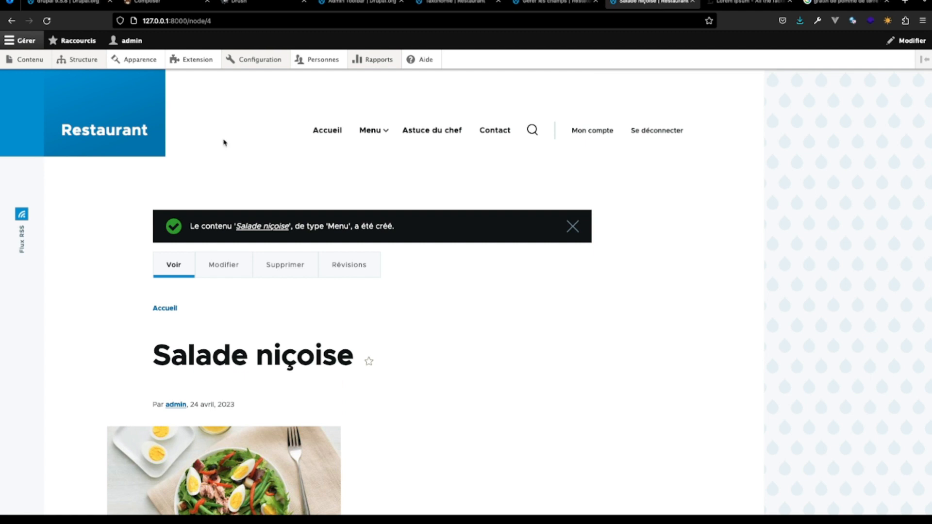
- Create a new Menu content item titled "Gratin de pomme de terre"
click(35, 61)
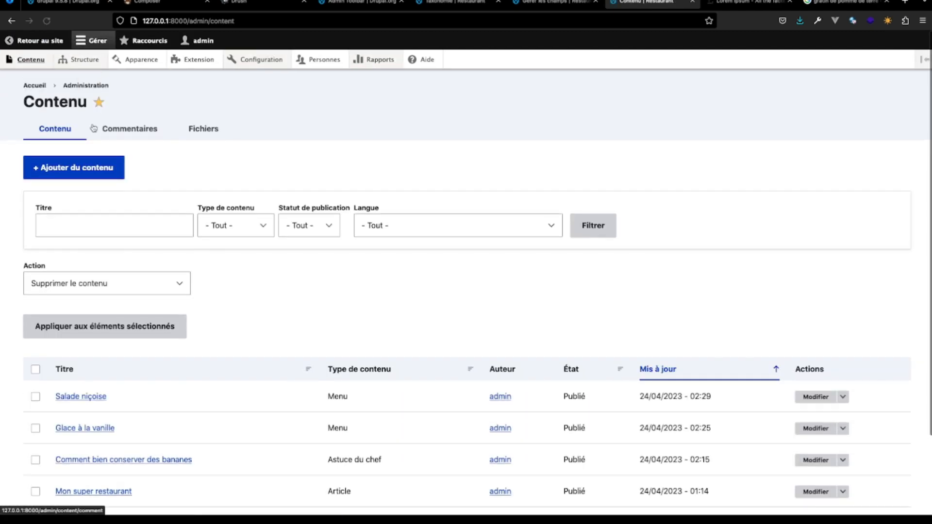
click(82, 175)
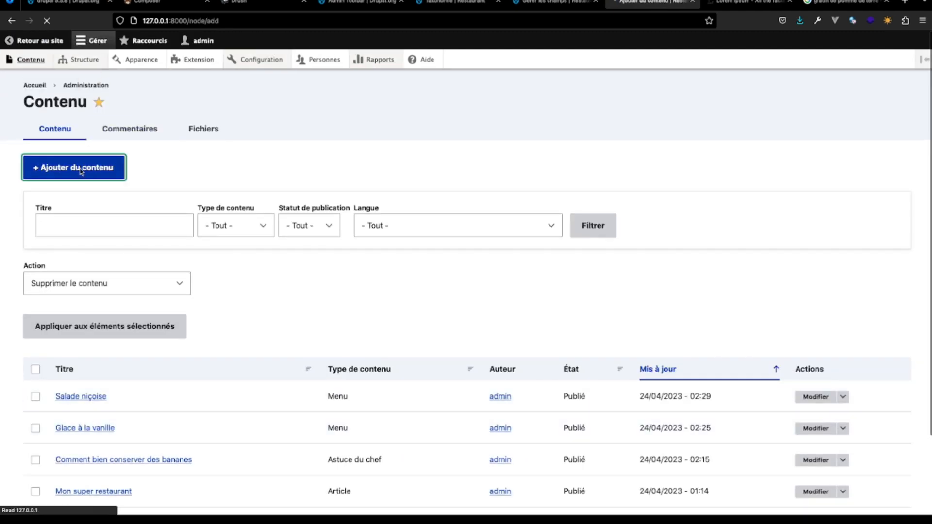
click(58, 235)
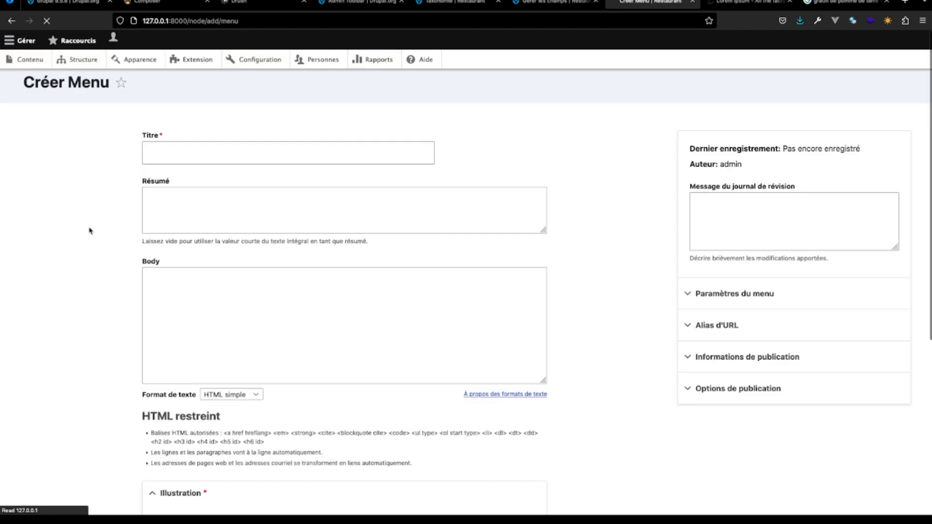
click(191, 172)
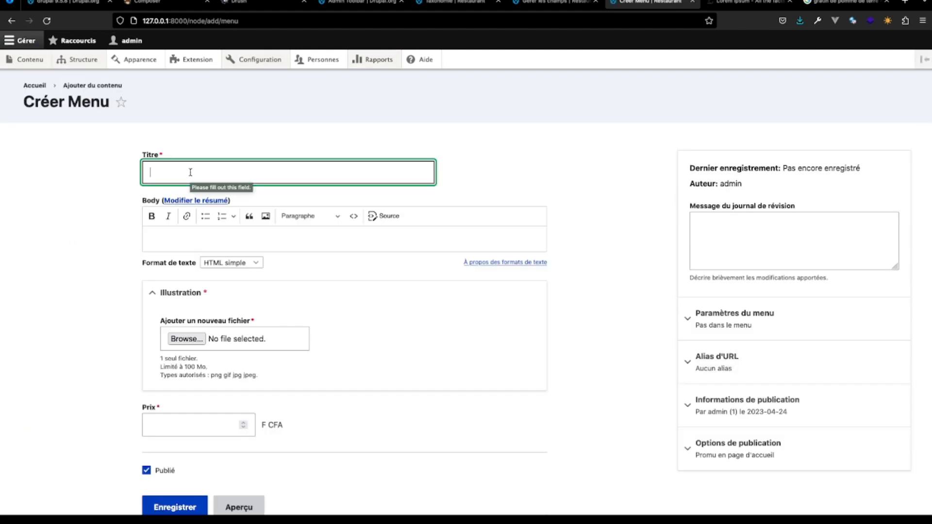
text(Gra)
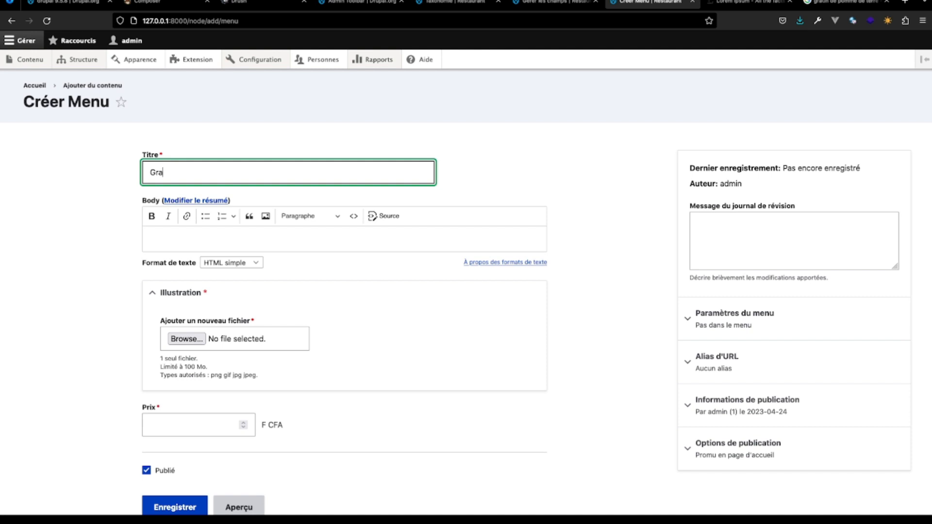
text(tin de pomme de terre)
- Write the introductory line "Ce beau gratin est composé de :" in the item's body
click(208, 236)
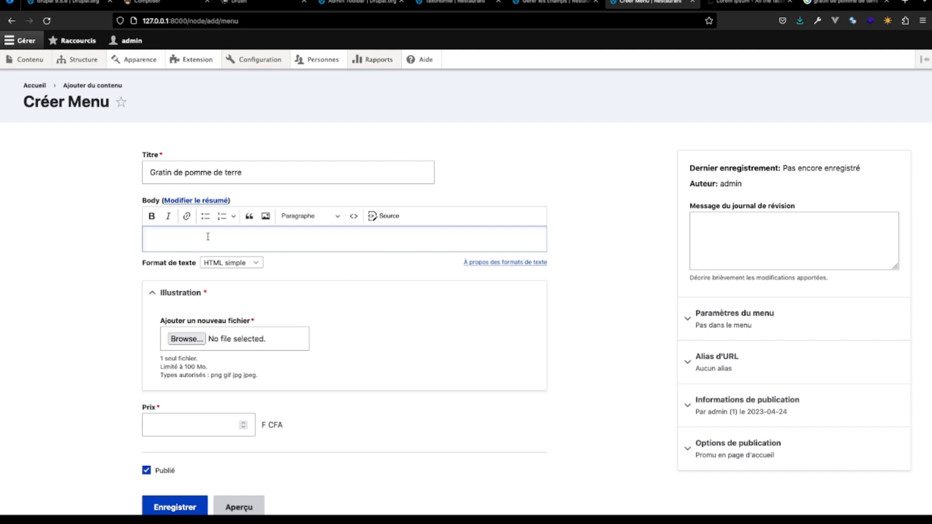
text(Un pla)
key(BackSpace)
key(BackSpace)
key(BackSpace)
key(BackSpace)
key(BackSpace)
key(BackSpace)
key(BackSpace)
text(Ce beau gratin est composé de)
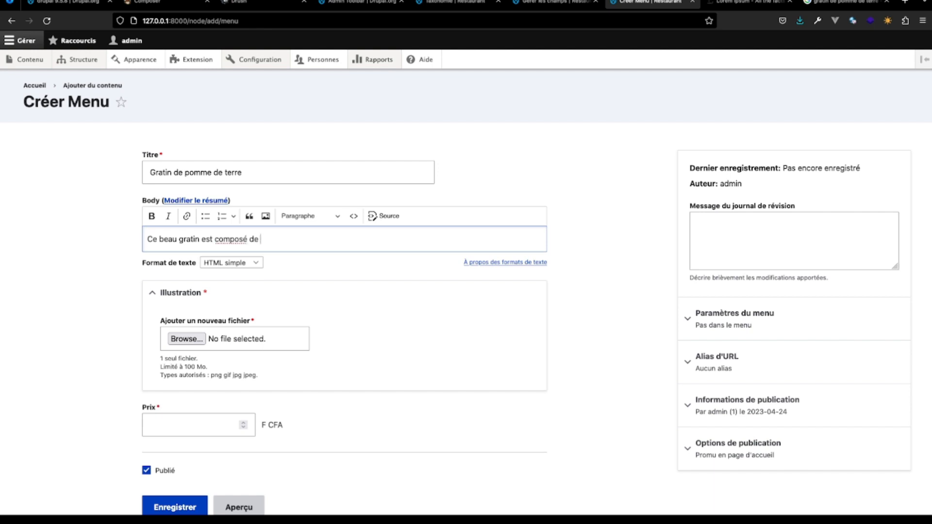
text( :)
- Start a bulleted list below the introductory line with "Pomme de terre" as its first ingredient
key(Return)
click(206, 216)
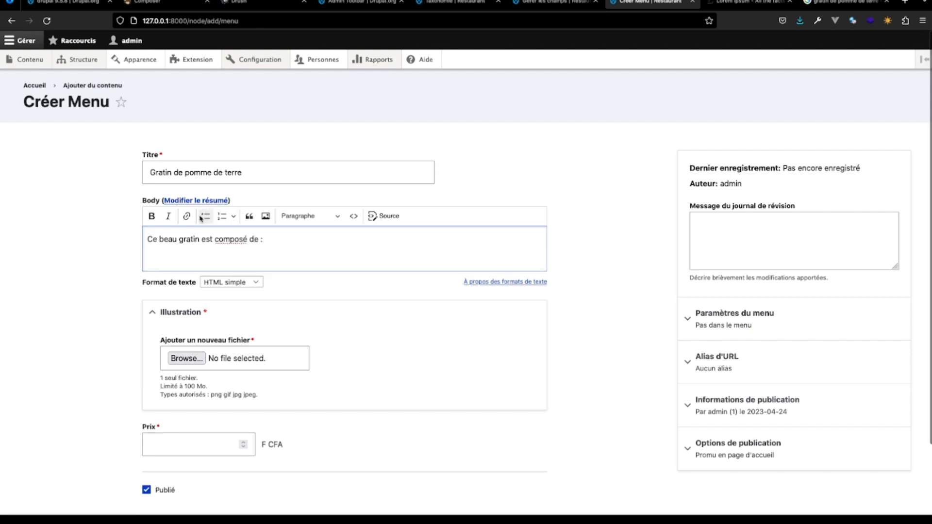
text(pomme)
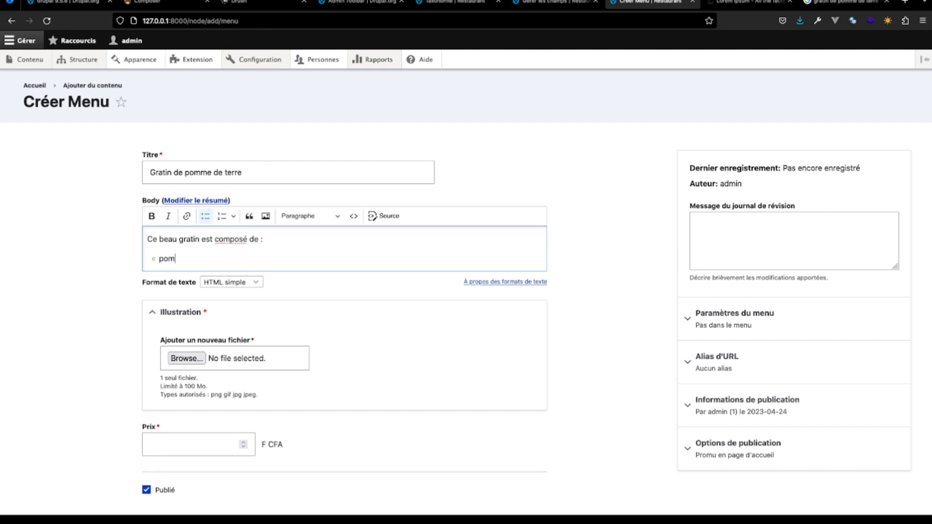
double_click(163, 262)
text(Pomme de terre)
key(Return)
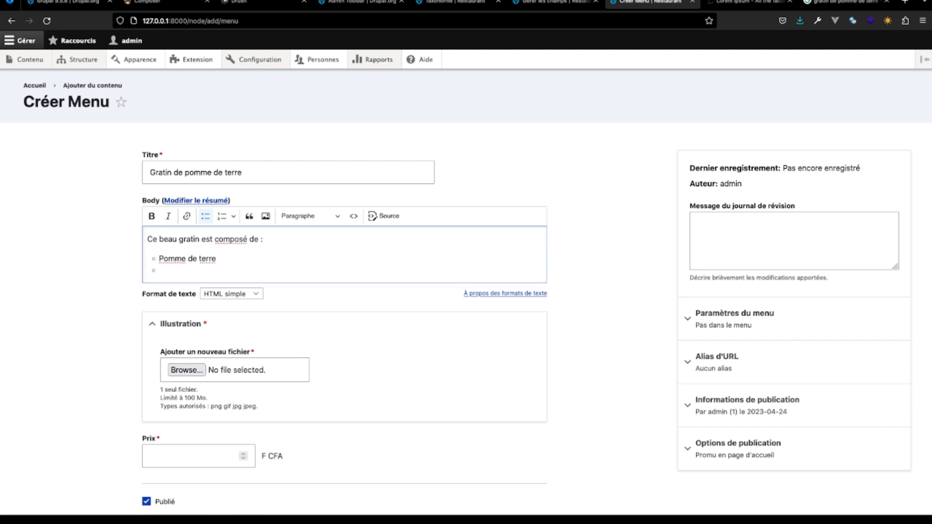
- Add "Légume" and "Fromage" as further bullets in the ingredient list
text(legume)
click(165, 270)
key(BackSpace)
key(BackSpace)
text(Lé)
key(Return)
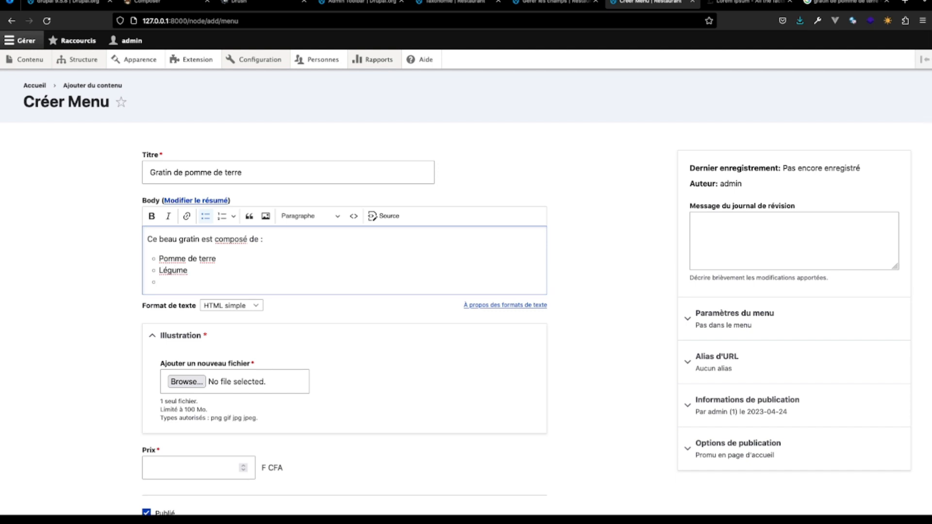
text(Fromage)
key(Return)
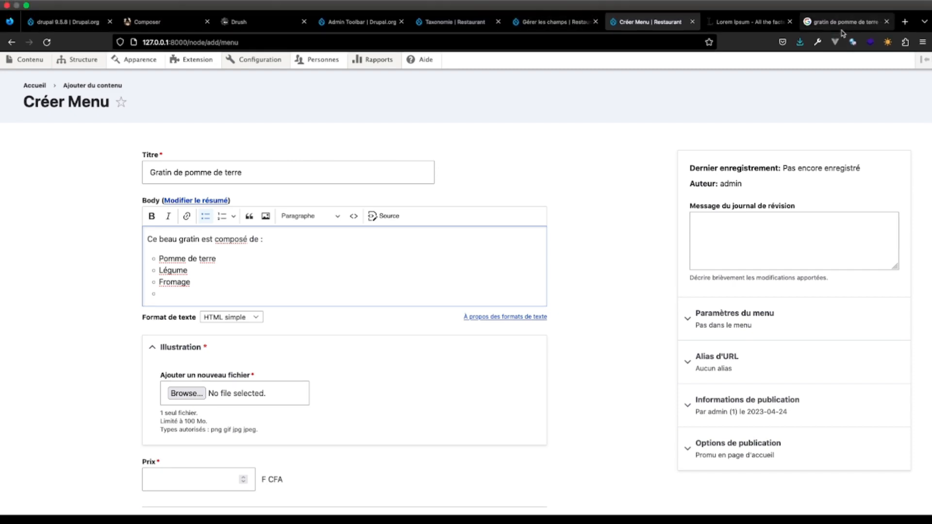
- Check the gratin picture in Google Images and complete the ingredient list with "Persil" and "Viande Hachée"
click(842, 22)
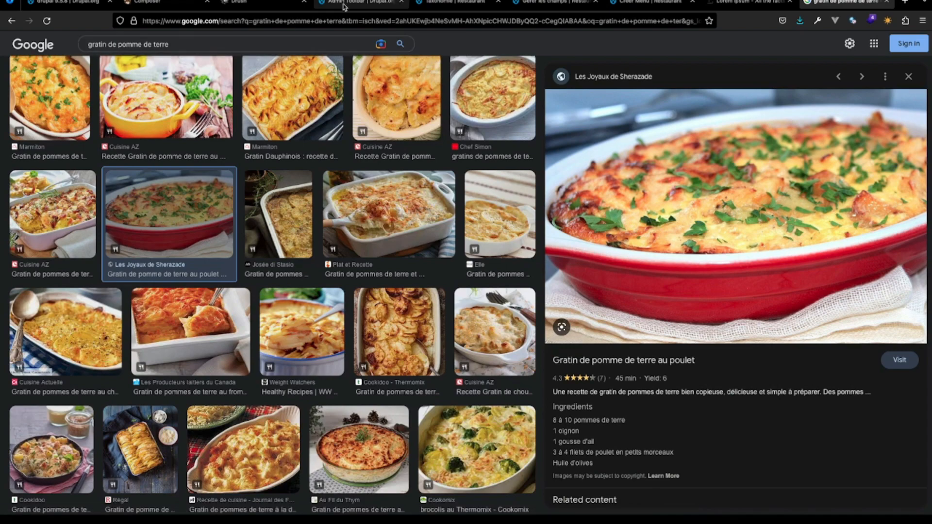
click(645, 2)
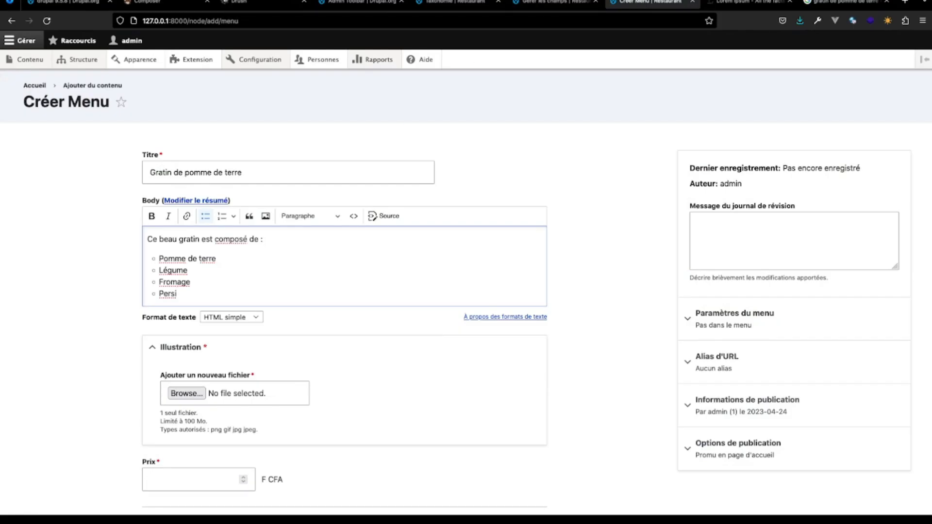
key(Return)
text(le viande)
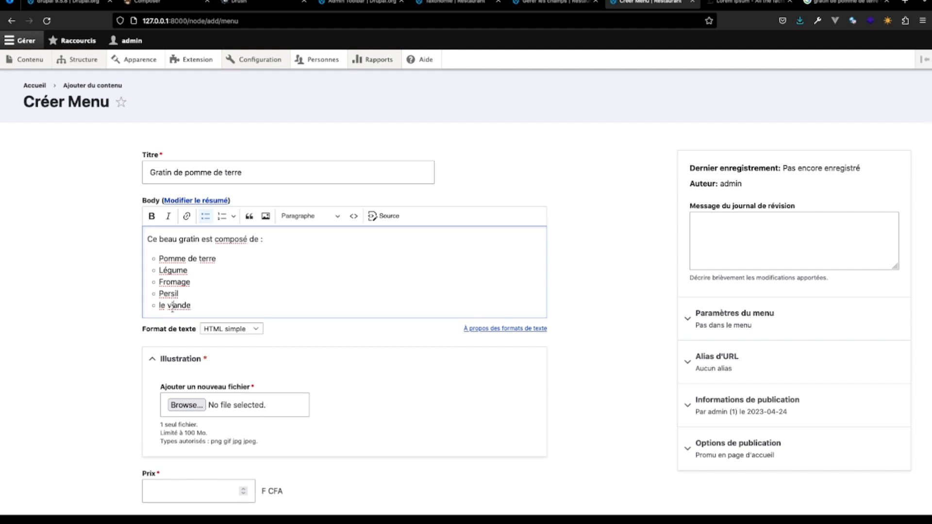
text(V)
- Attach the downloaded gratin.jpg as the illustration and give it the alternative text "gratin"
click(799, 21)
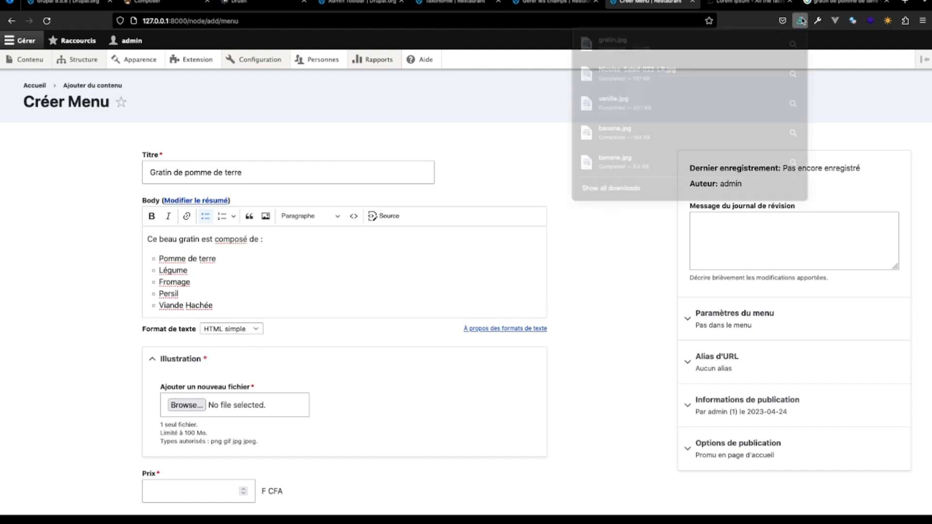
drag(645, 41, 234, 353)
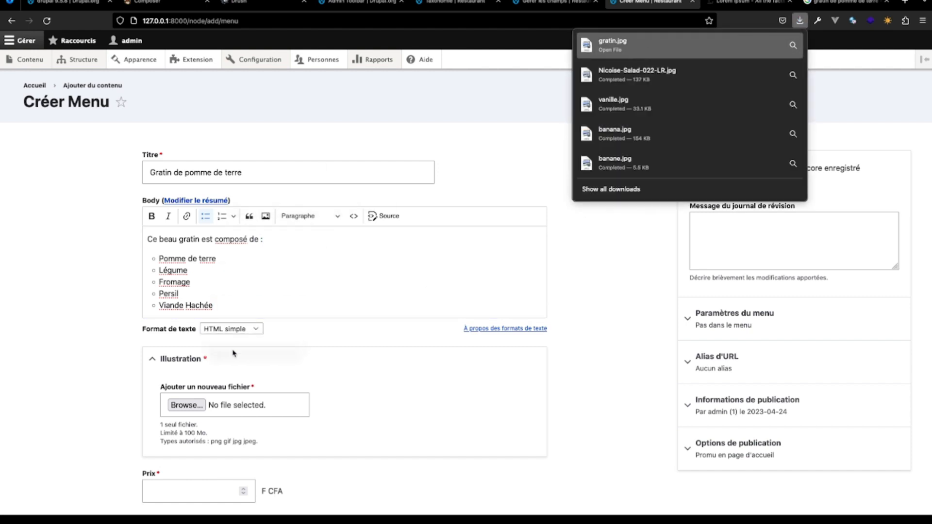
drag(222, 405, 223, 406)
click(255, 434)
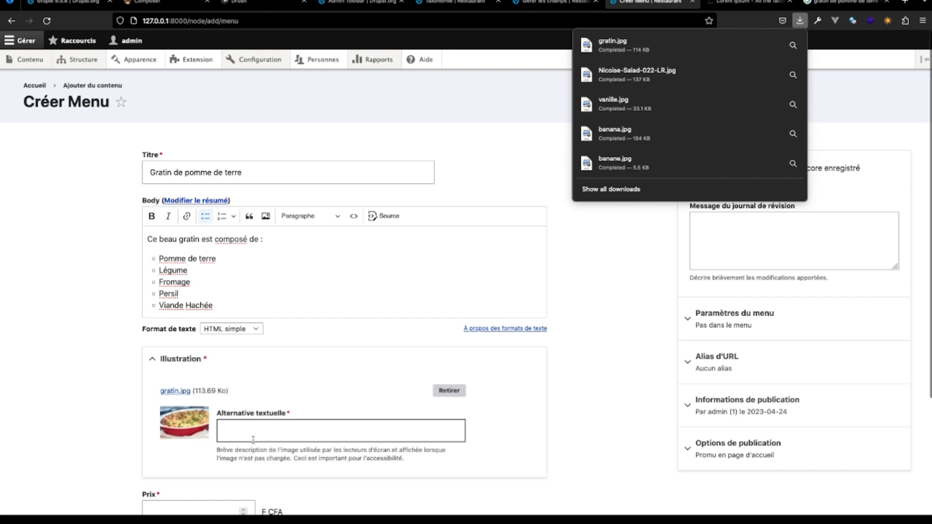
text(gr)
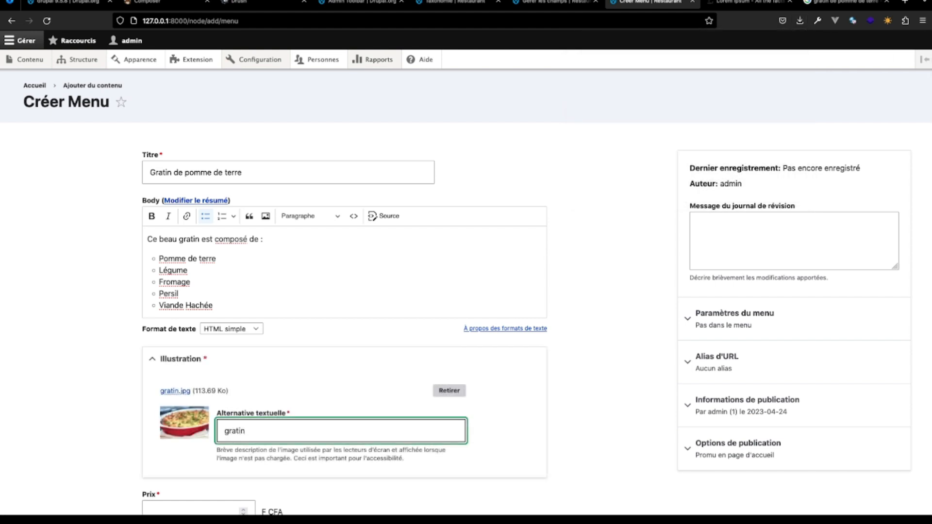
text(atin)
- Set the price to 3000 F CFA and save the gratin menu item
scroll(202, 438, down, 3)
click(202, 439)
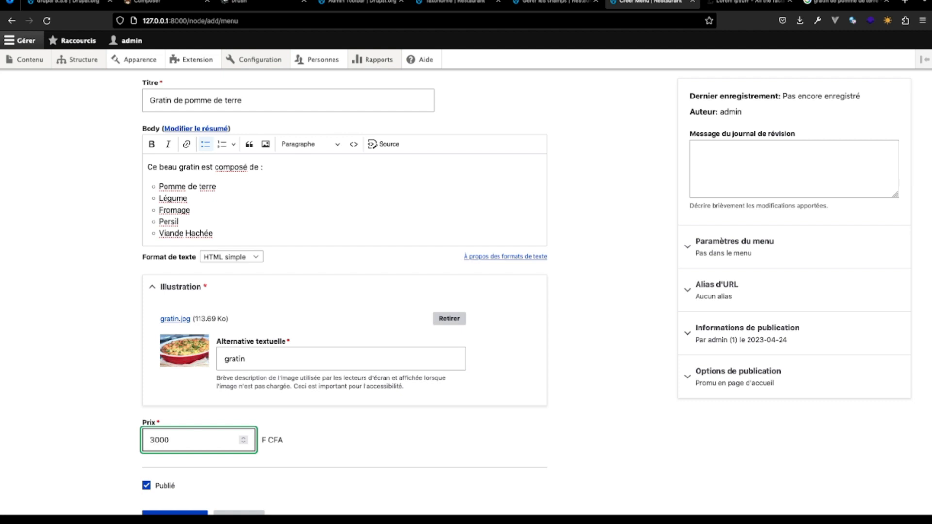
scroll(171, 453, down, 3)
click(170, 453)
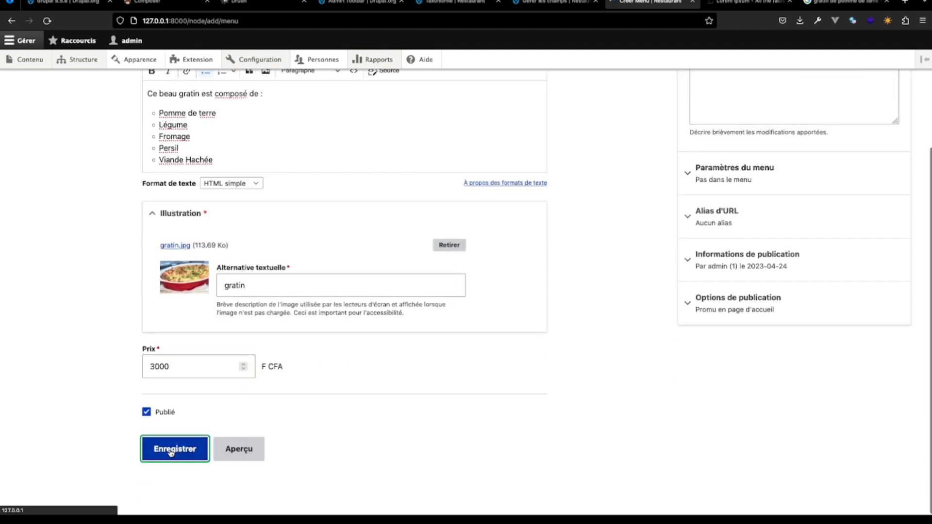
- Review the published Gratin de pomme de terre page and the entries nested under Menu in the site navigation
scroll(271, 427, down, 5)
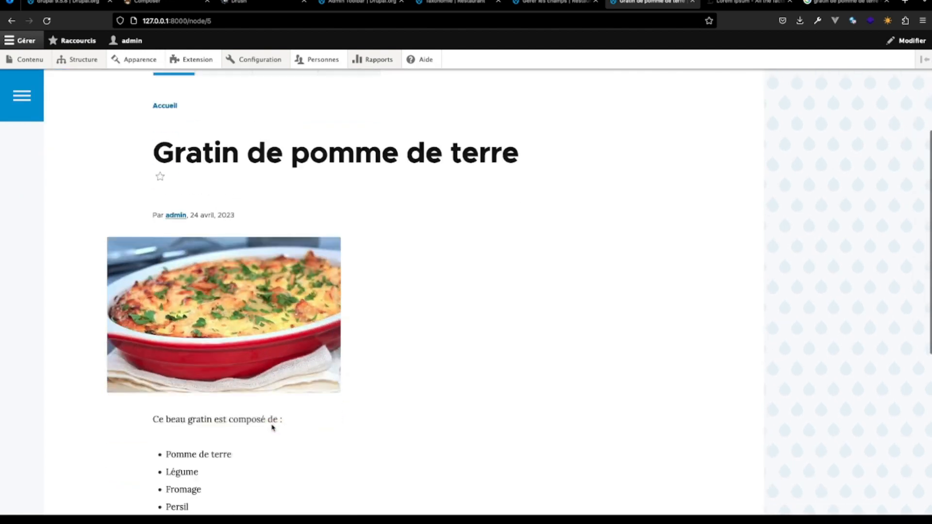
scroll(271, 427, down, 2)
scroll(271, 427, up, 6)
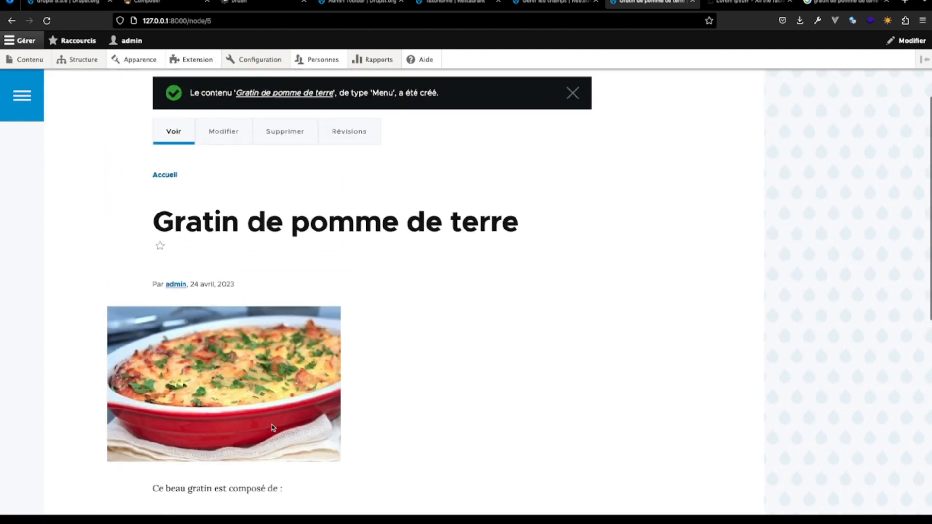
scroll(271, 427, up, 3)
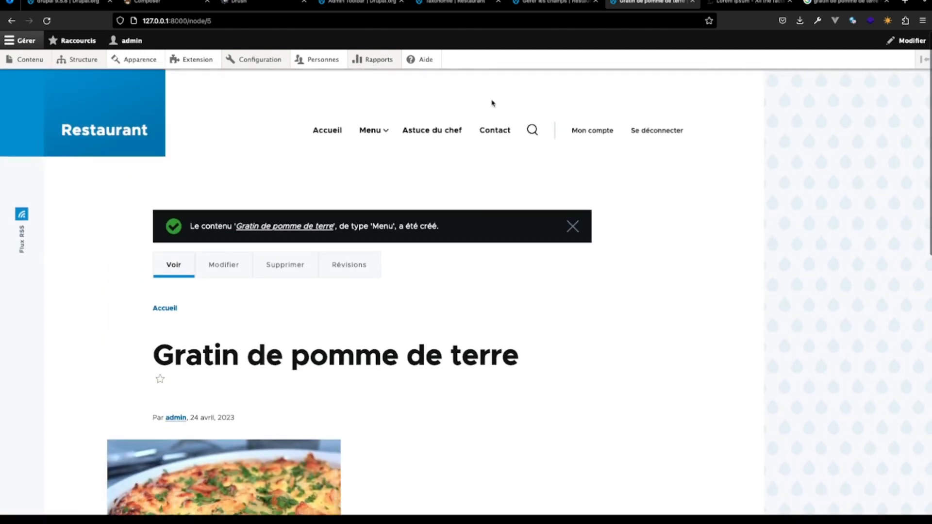
mouse_move(382, 132)
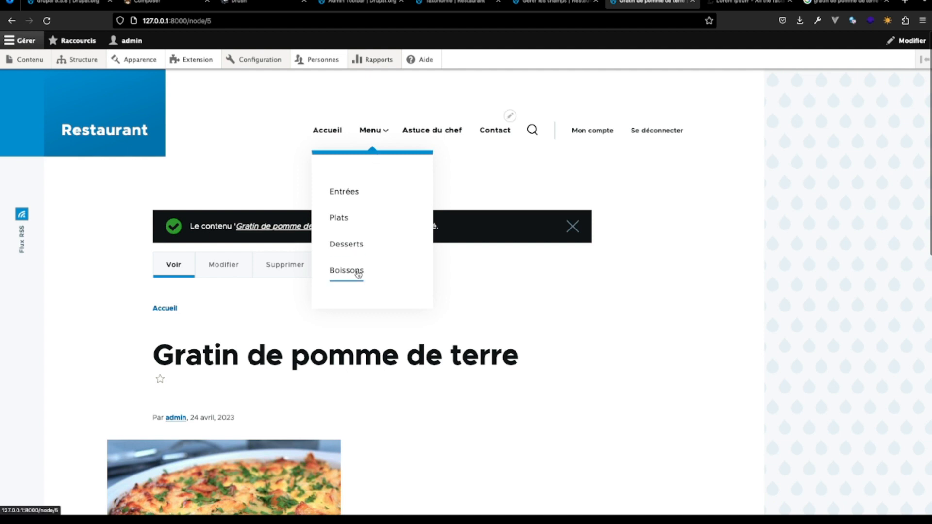
- Switch to Google Images, search for "coca cola" and preview the Coca-Cola Original can picture
click(844, 2)
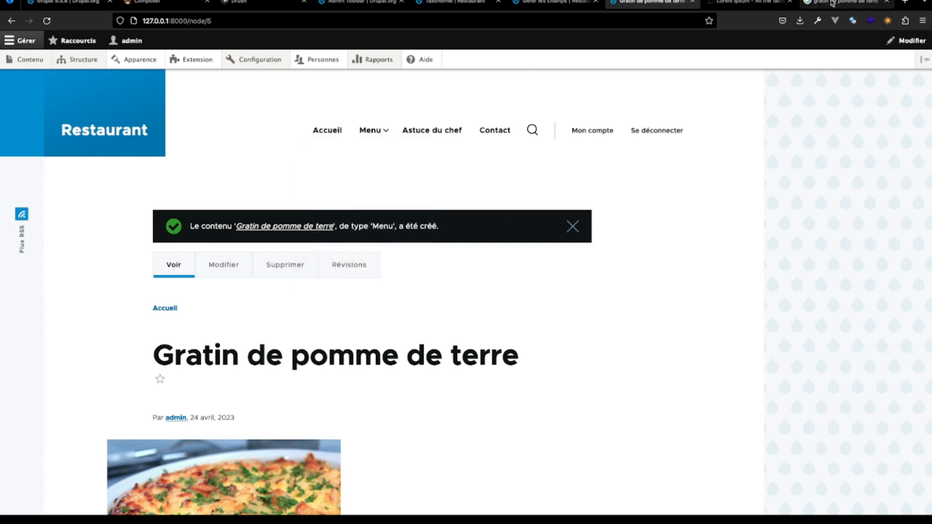
click(262, 43)
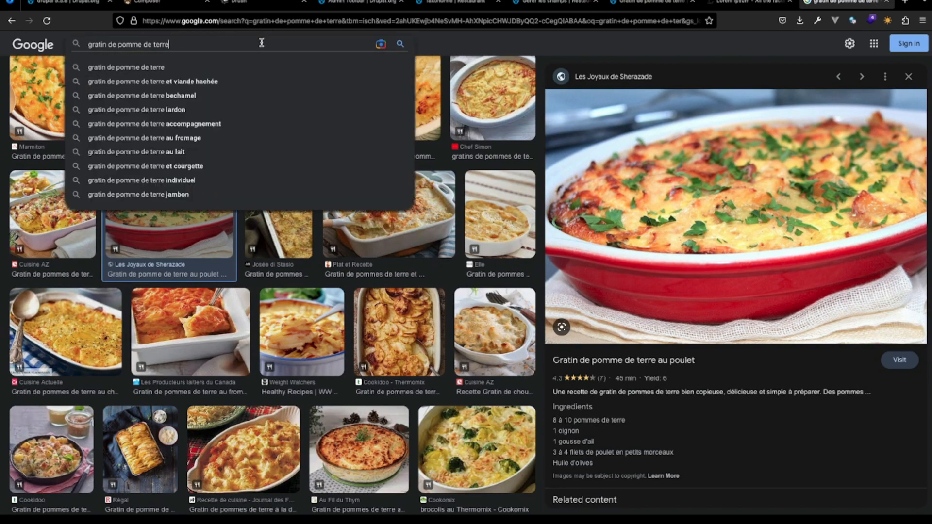
key(BackSpace)
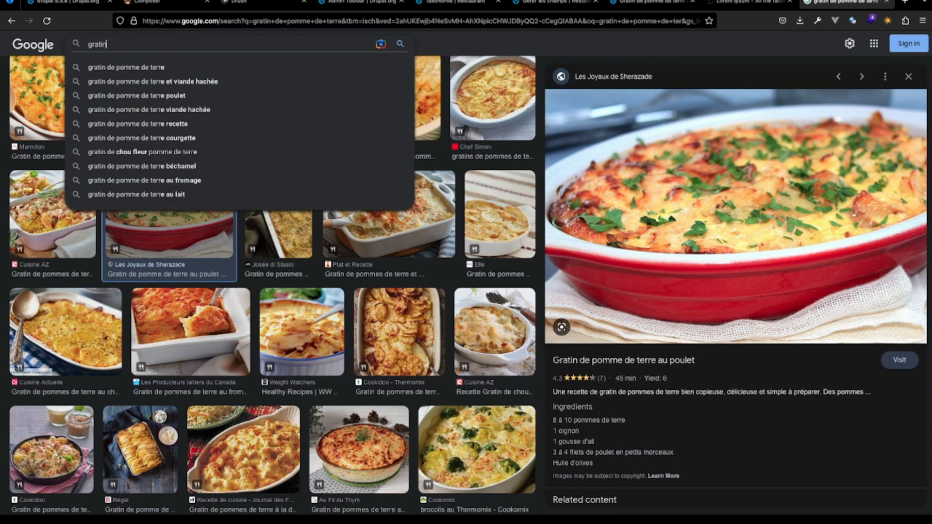
key(BackSpace)
key(BackSpace)
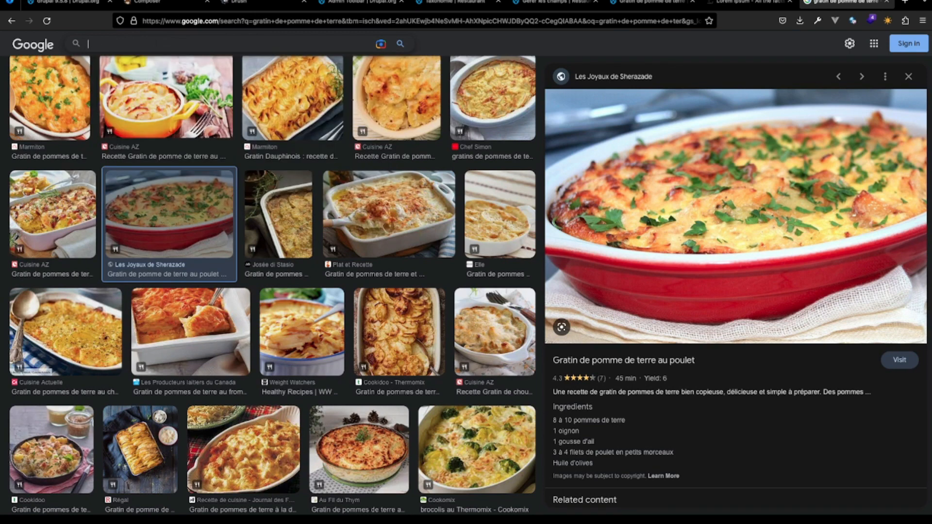
text(co)
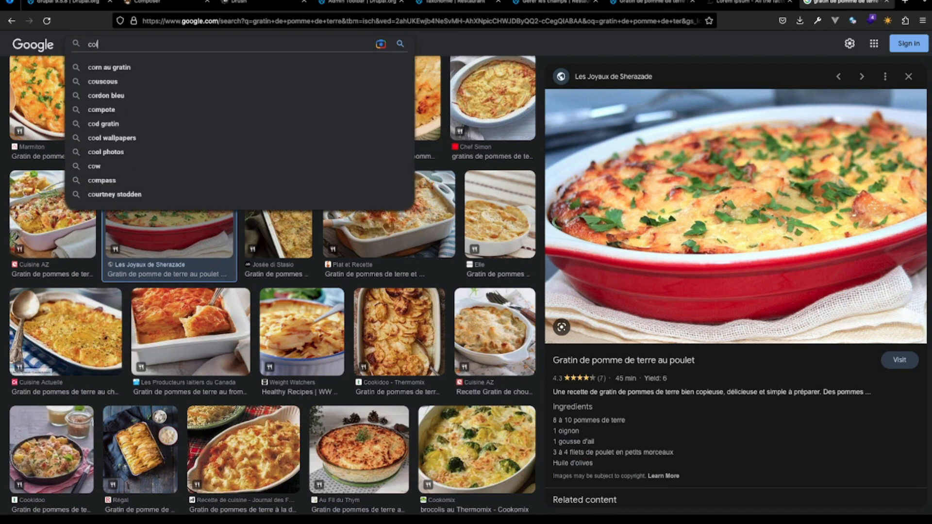
text(ca )
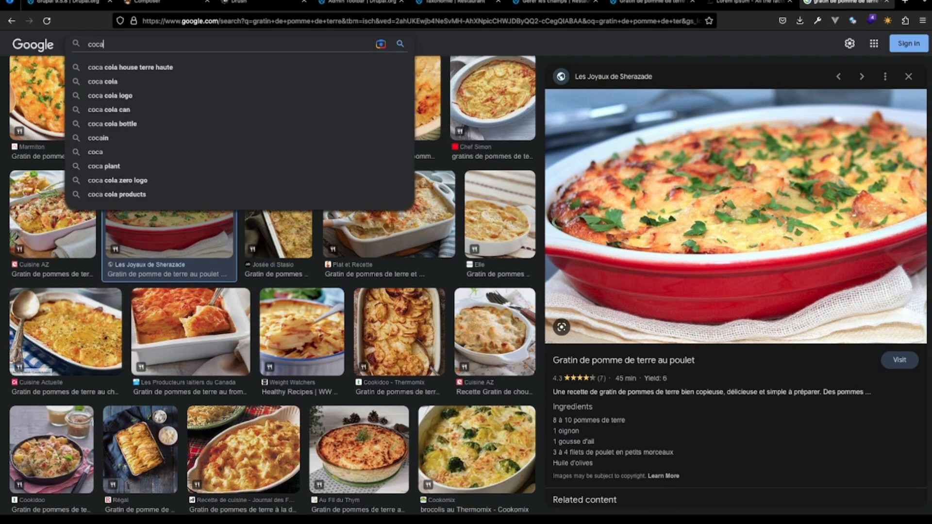
text(co)
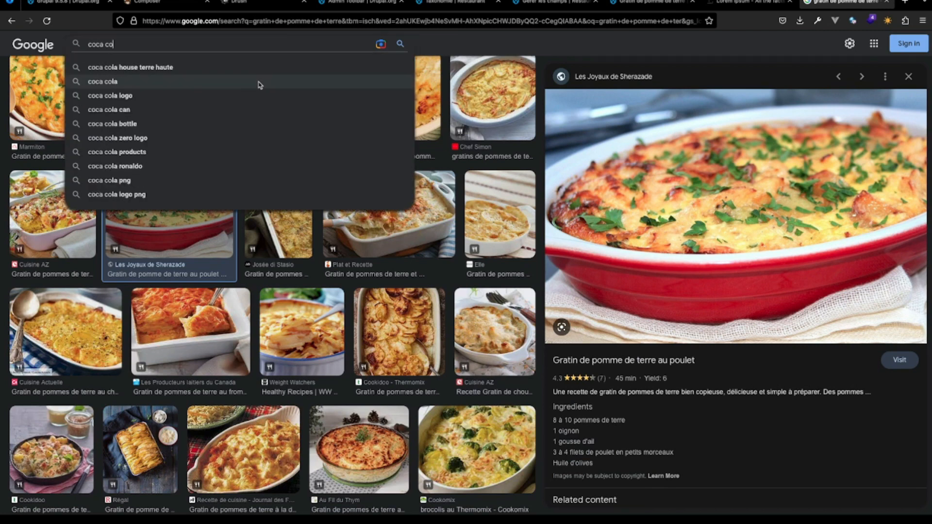
click(257, 81)
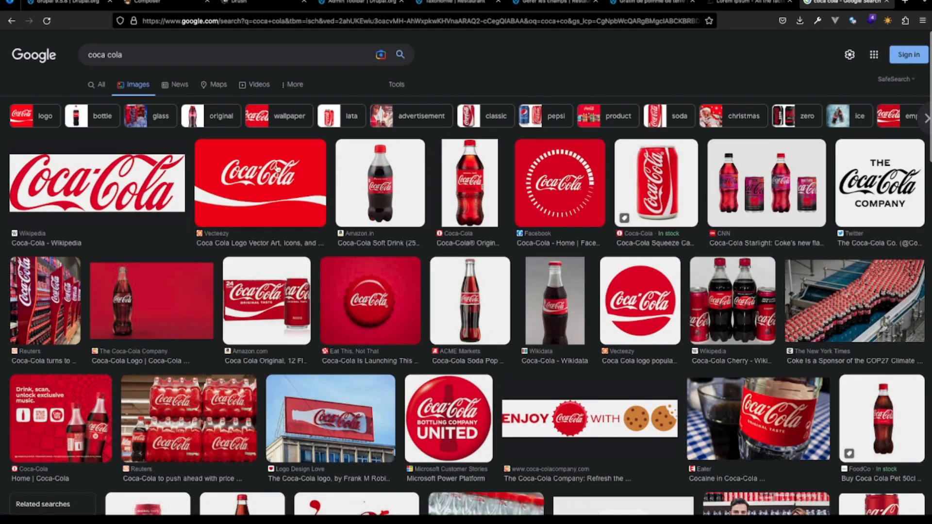
scroll(159, 334, down, 5)
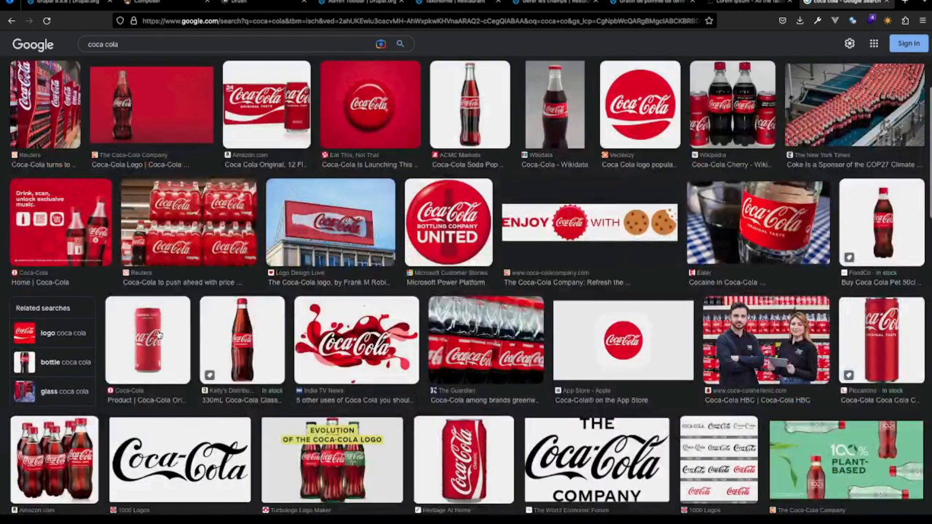
click(159, 334)
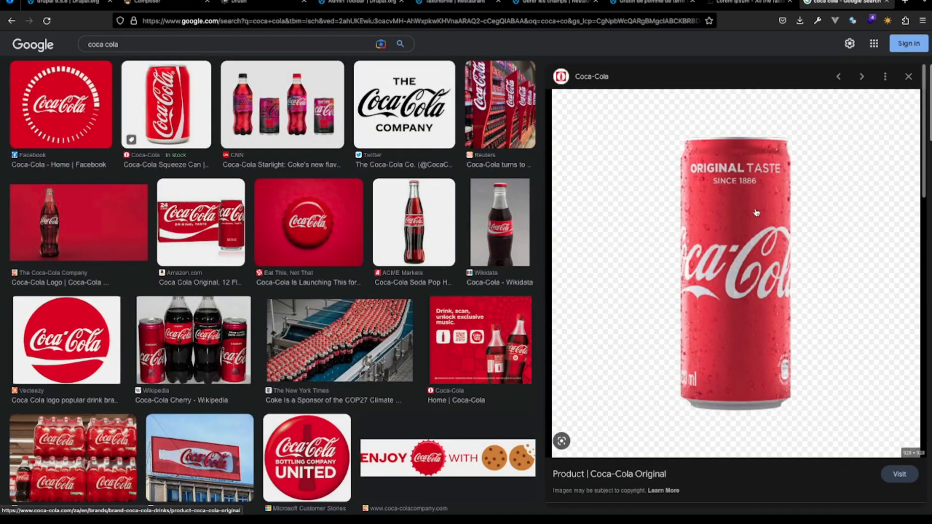
- Return to the Drupal site and start a new Menu content item titled "Coca cola" with the body "une cannette de coca"
click(644, 4)
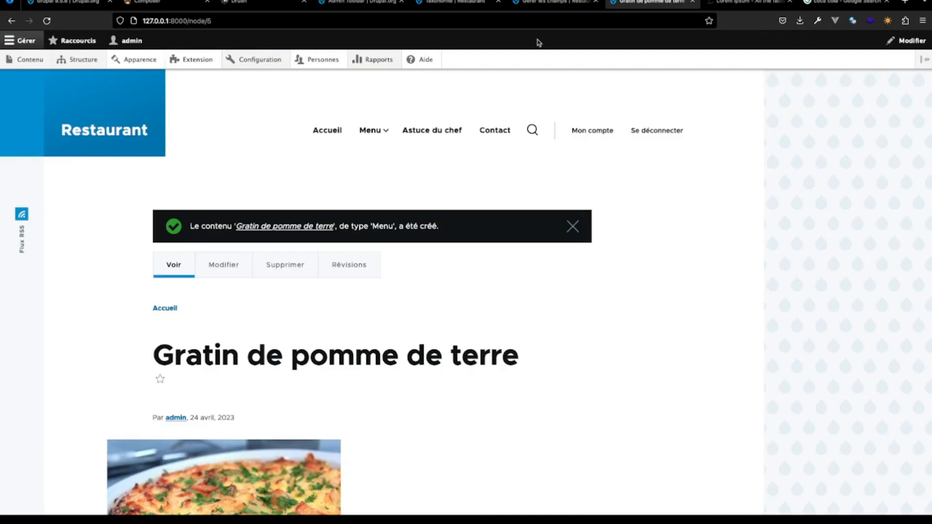
click(27, 59)
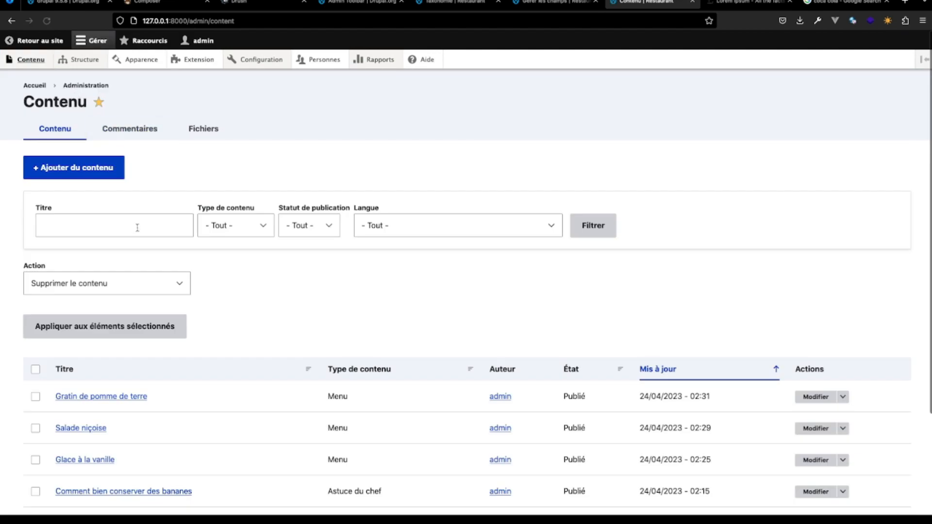
click(104, 165)
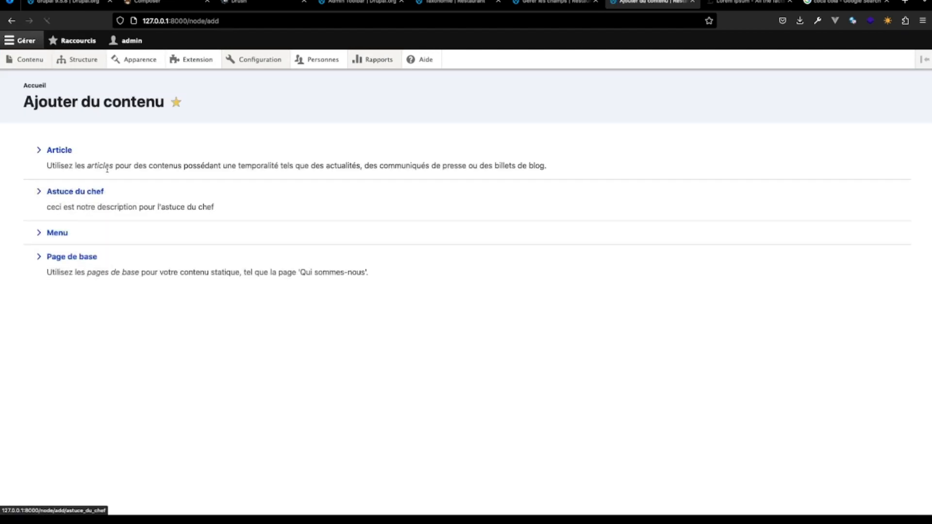
click(60, 234)
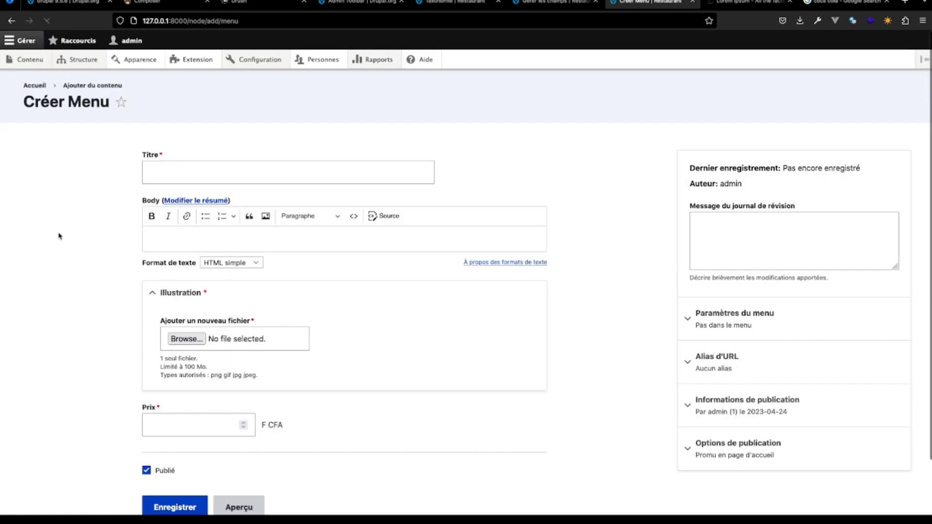
click(214, 180)
text(Ca)
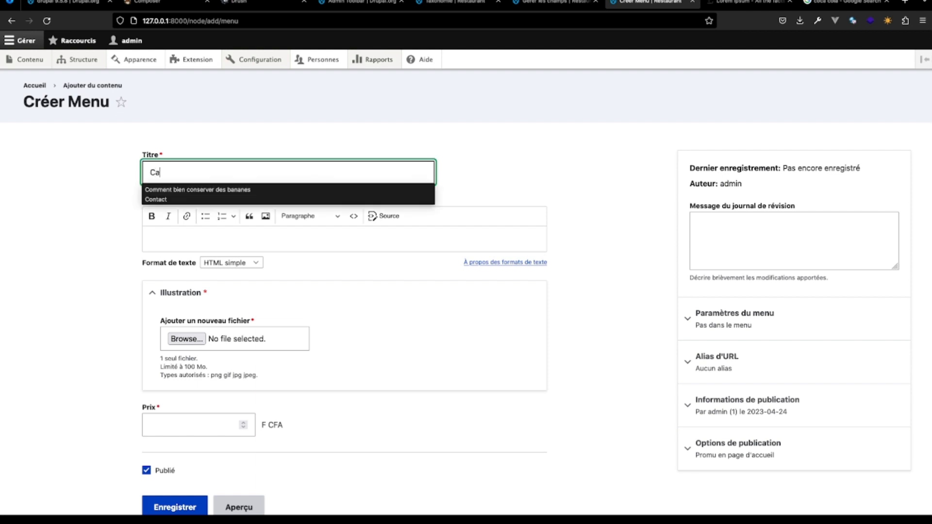
key(BackSpace)
text(oca cola)
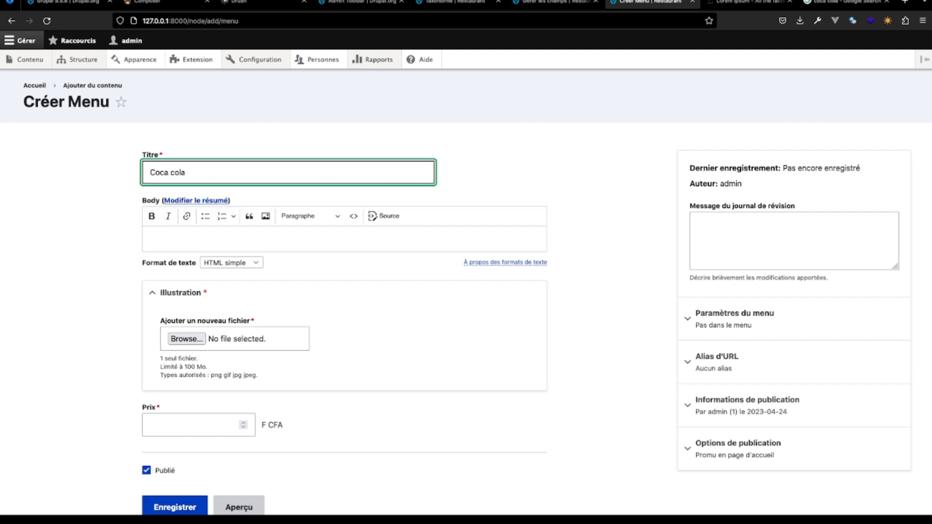
click(221, 236)
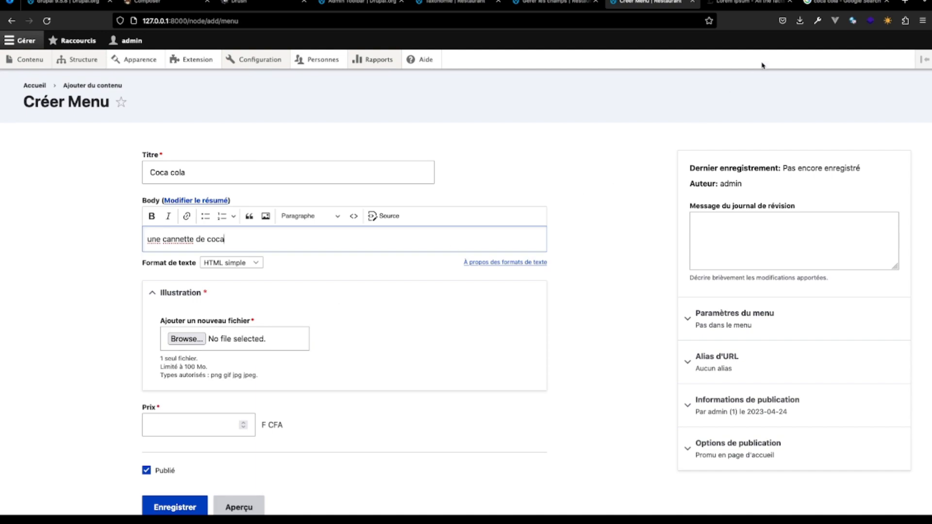
- Switch to Google Images and save the Coca-Cola Original can picture as "coca" in WebP format in the AventureDrupal folder
click(824, 8)
right_click(779, 197)
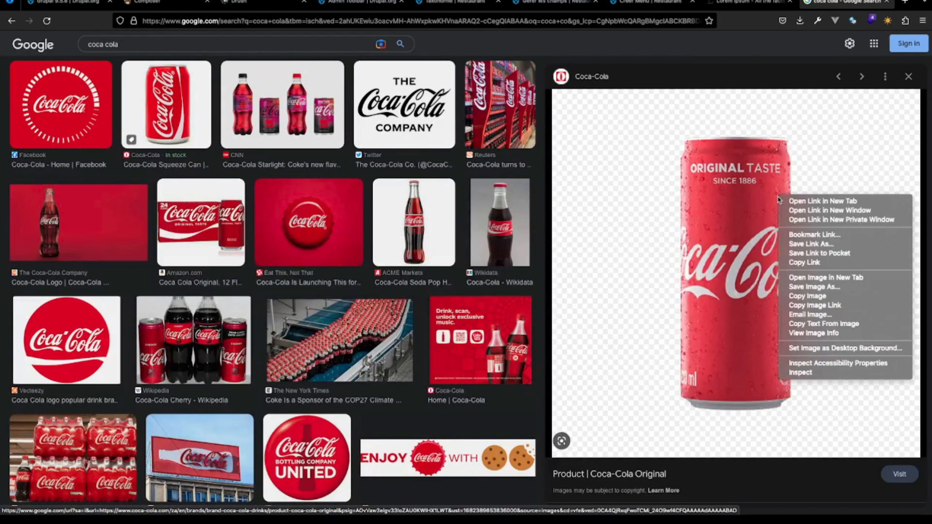
click(825, 289)
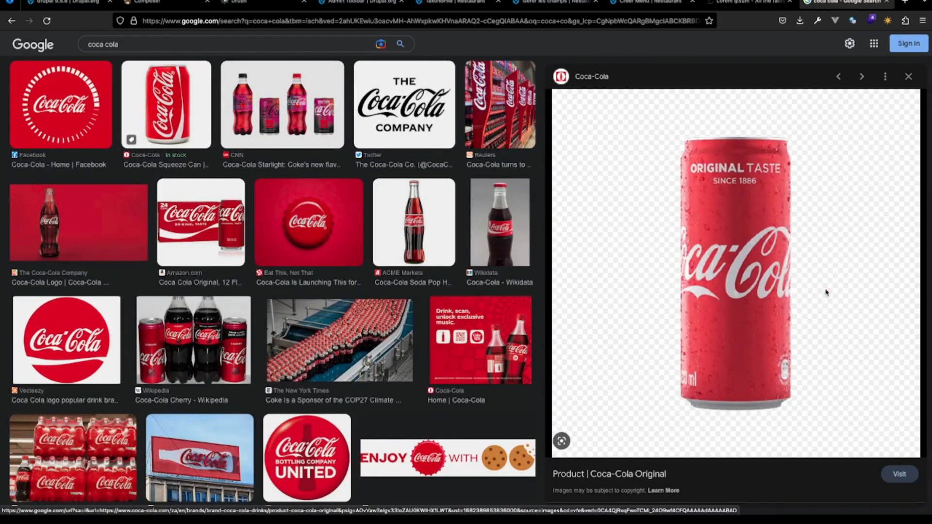
text(co)
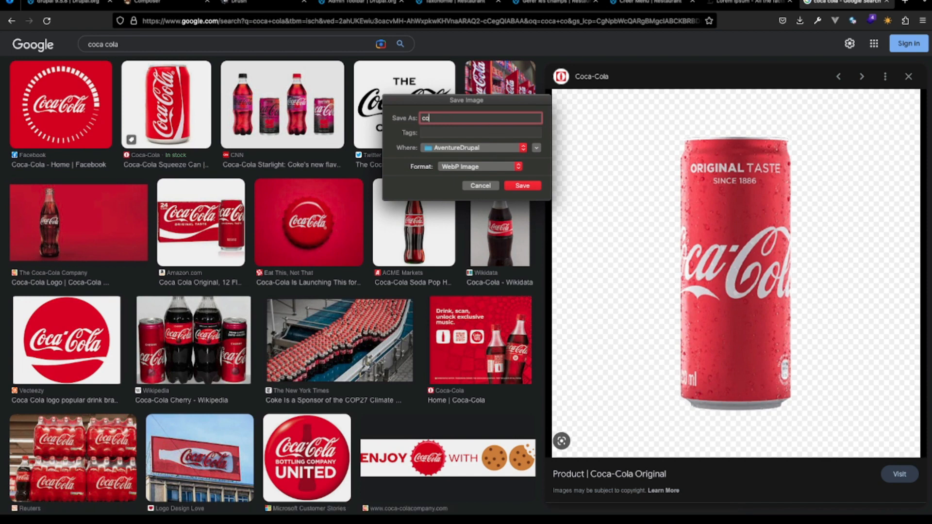
text(ca)
click(521, 185)
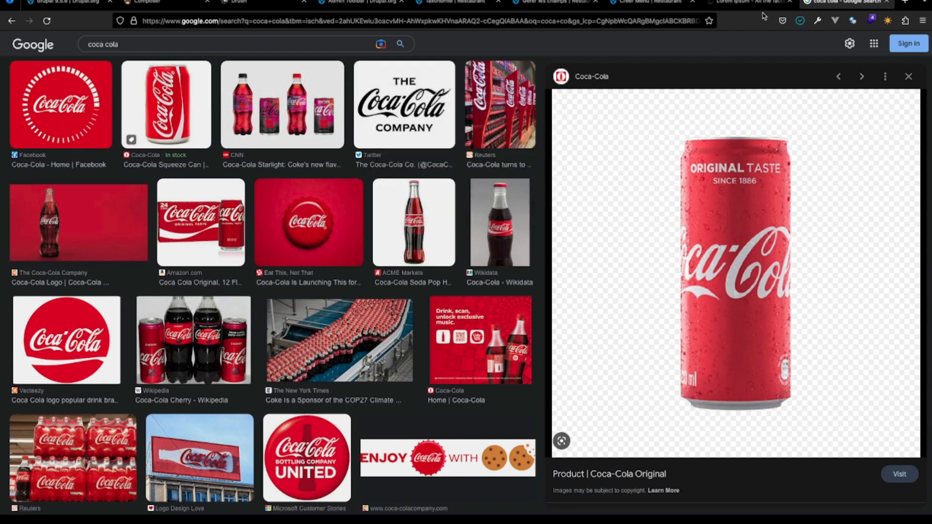
- Return to the Coca cola content form and try to attach the downloaded coca.webp as the illustration
click(750, 3)
click(649, 11)
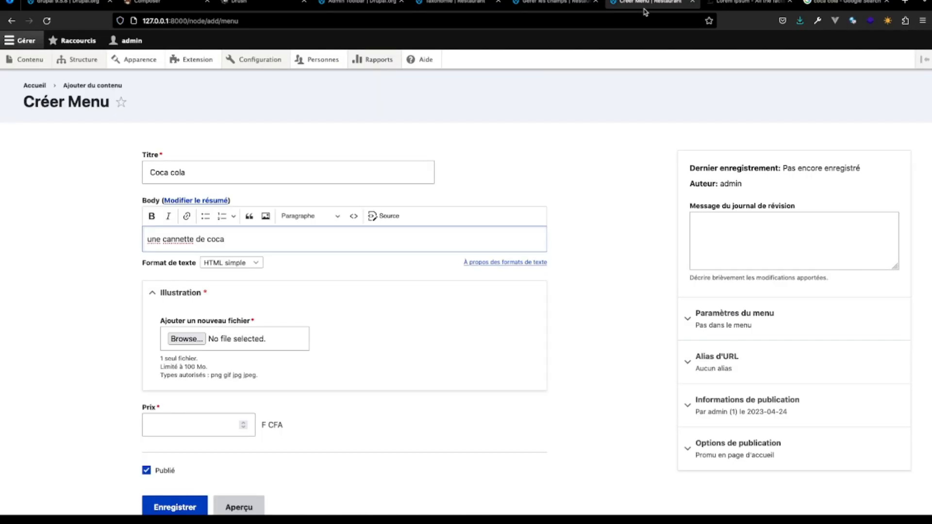
click(800, 20)
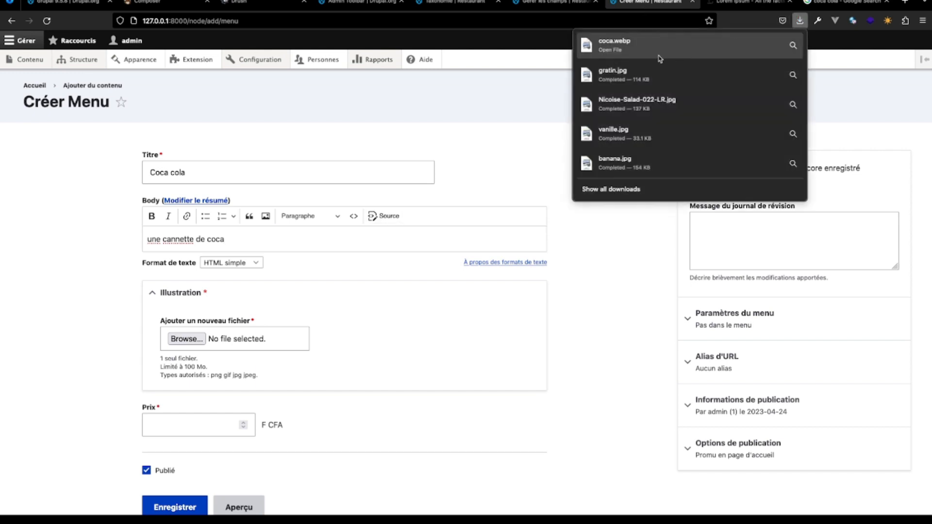
drag(659, 59, 178, 371)
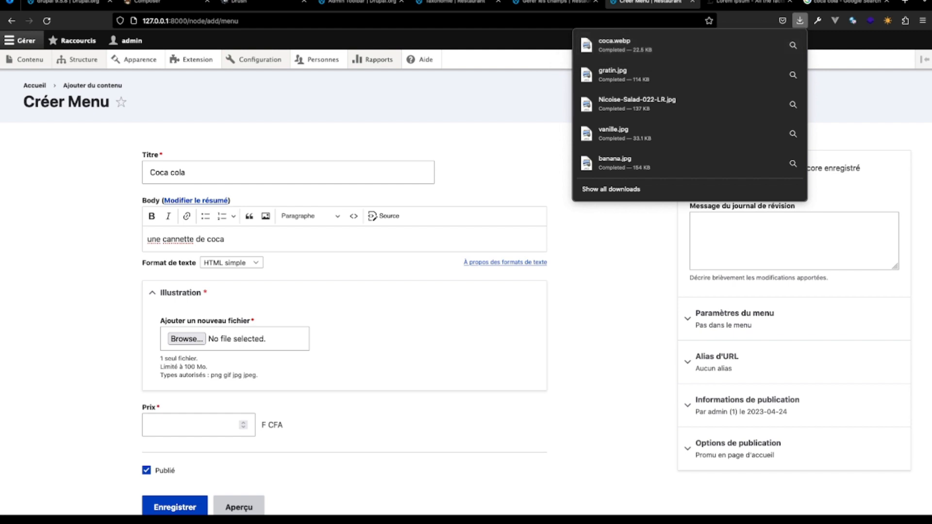
drag(679, 45, 231, 344)
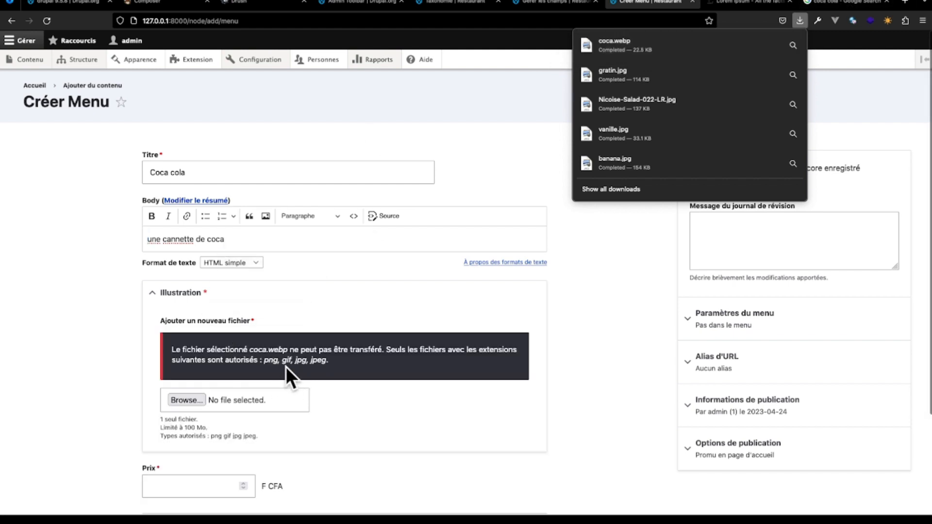
click(381, 413)
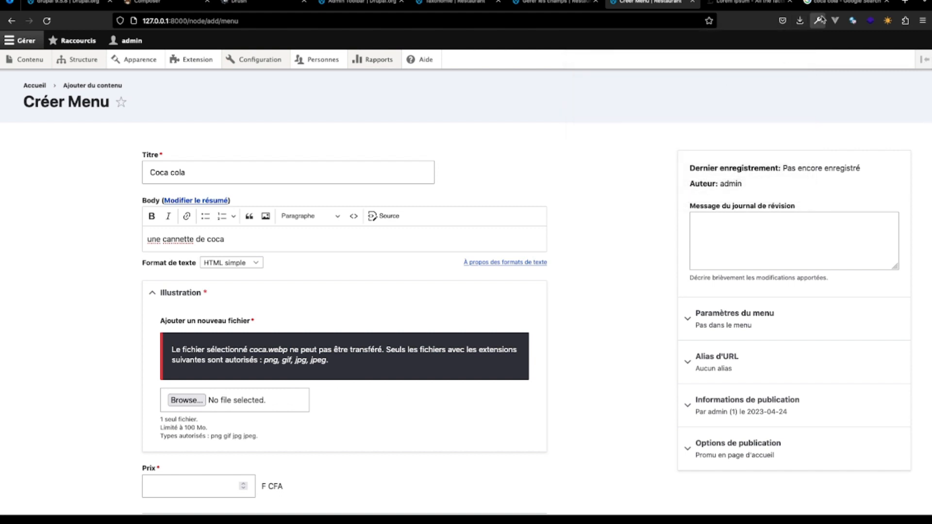
- Switch back to Google Images, search for "coca cola can" and preview the Naughty Grape "Coca Cola Cans 8oz" picture
click(847, 22)
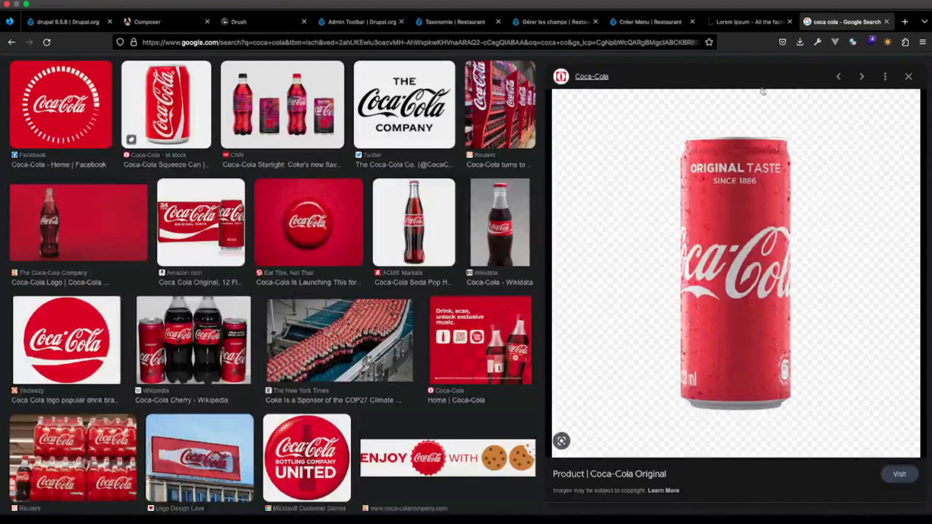
click(151, 46)
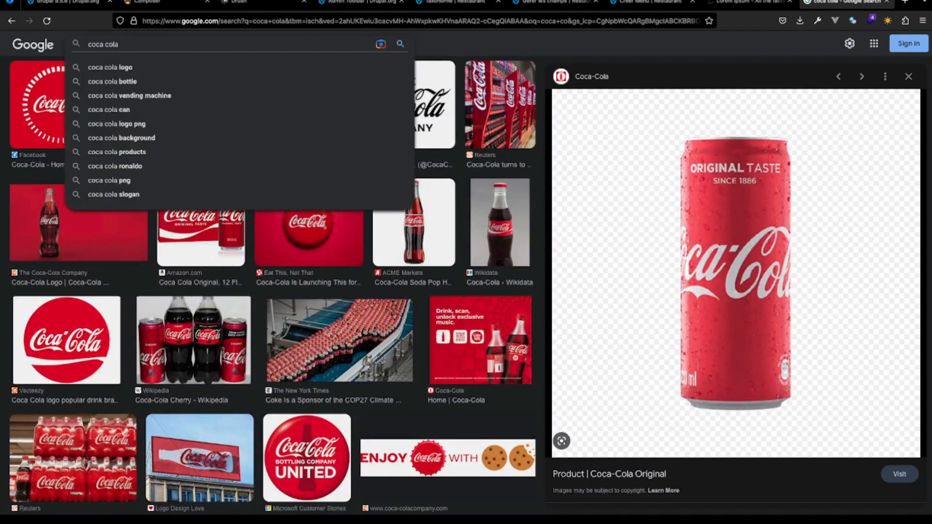
text(ca)
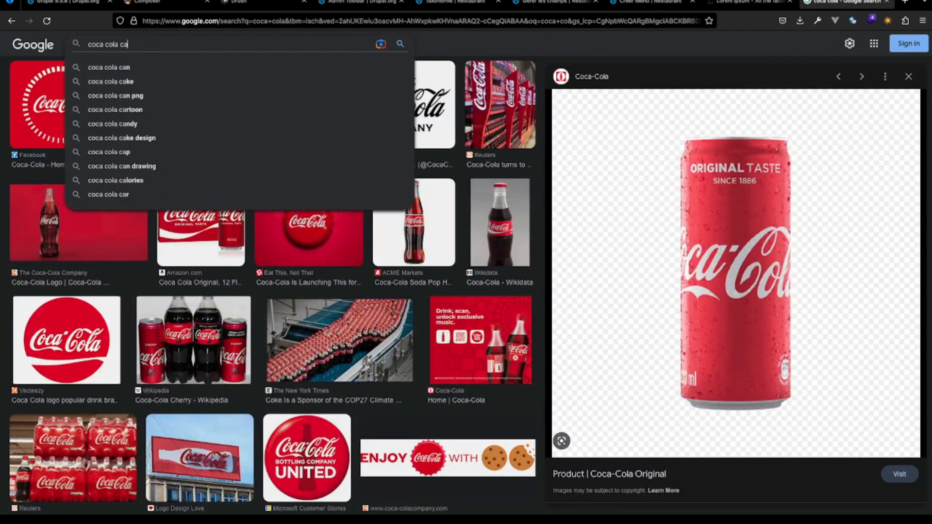
click(148, 68)
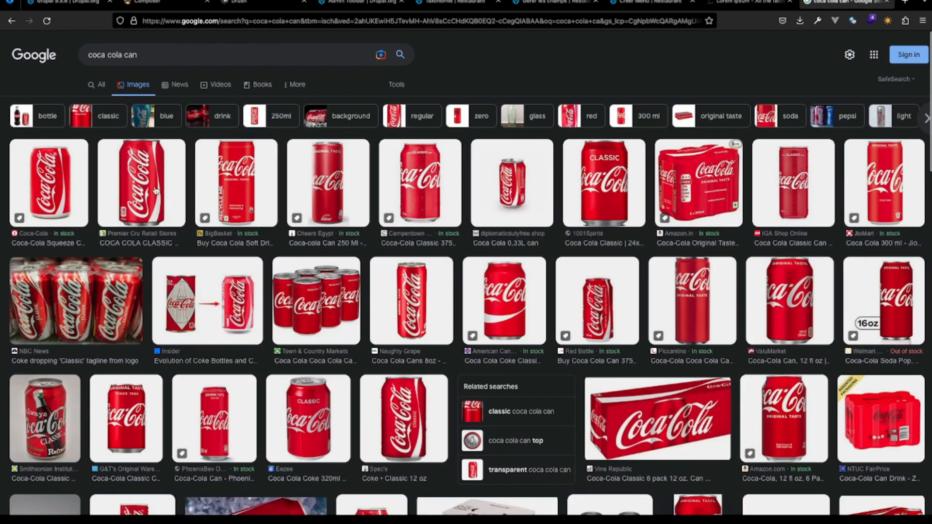
click(438, 177)
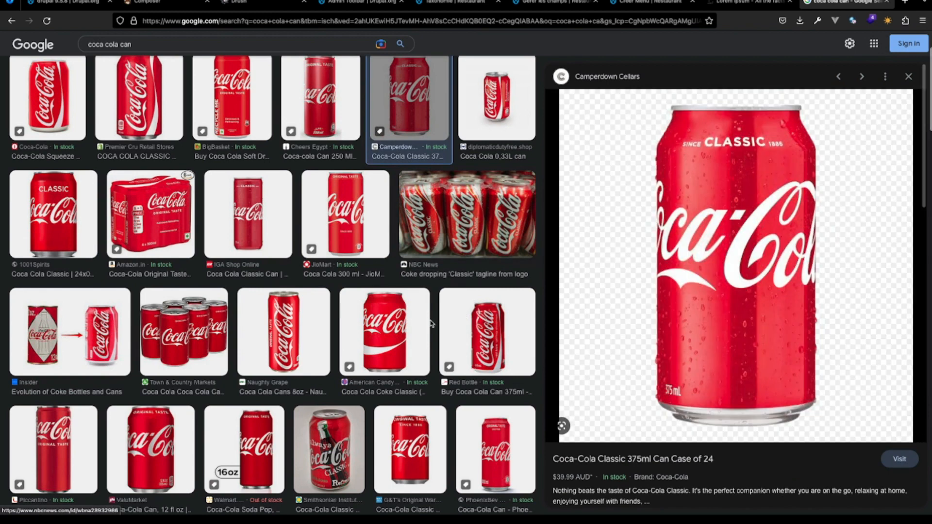
click(313, 331)
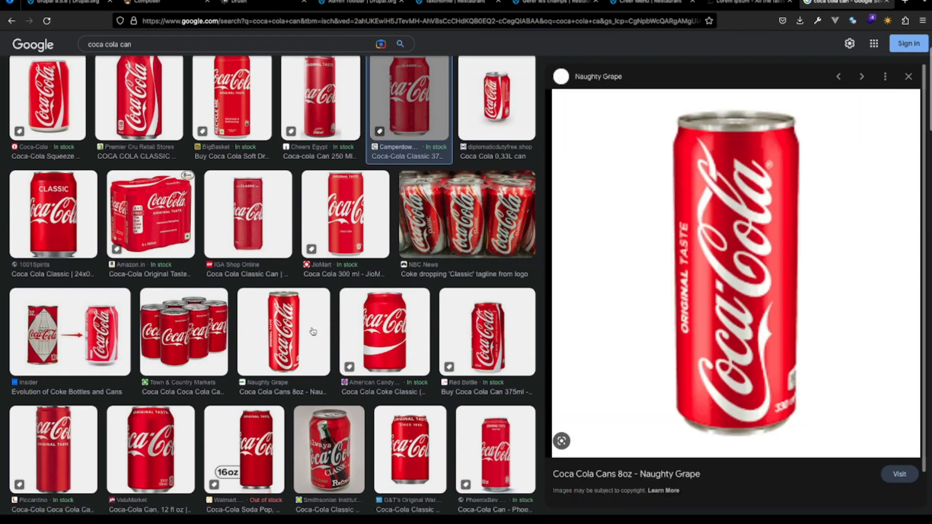
- Save the previewed can picture as a PNG under its suggested file name in the AventureDrupal folder
right_click(685, 226)
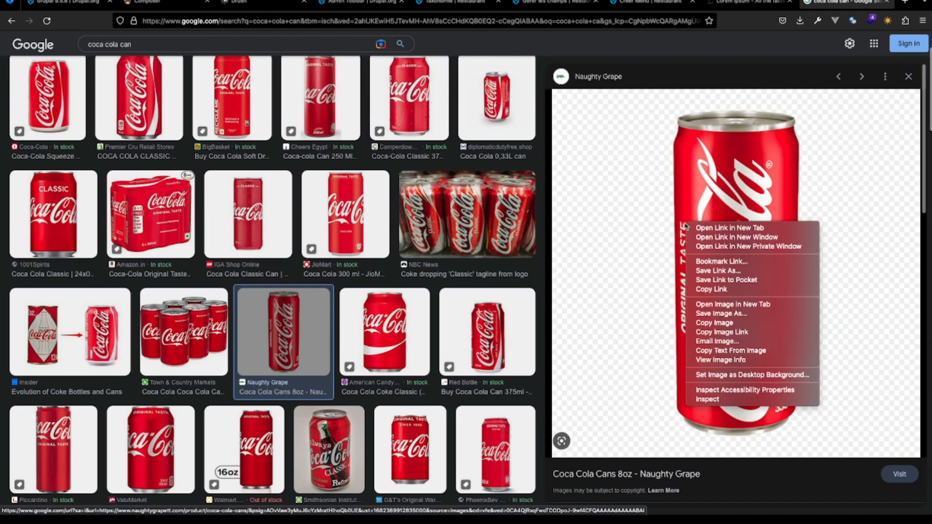
click(740, 314)
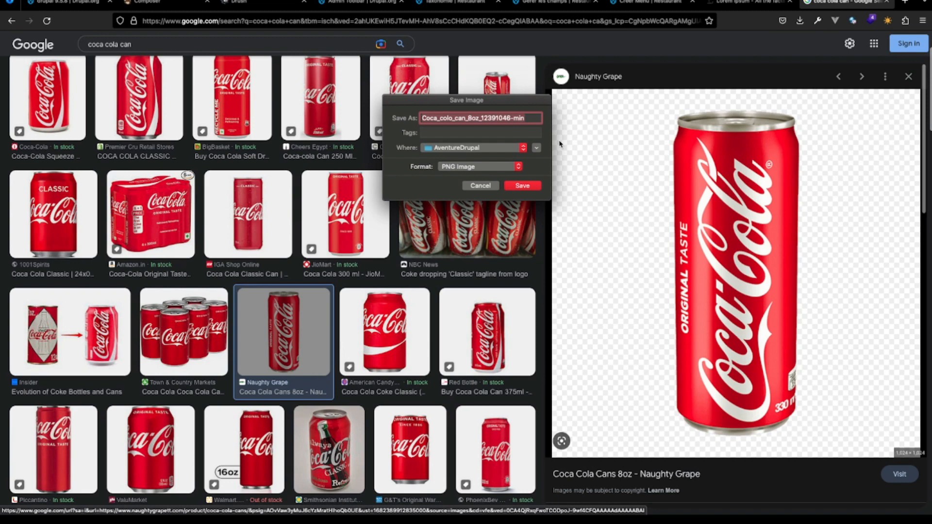
click(522, 189)
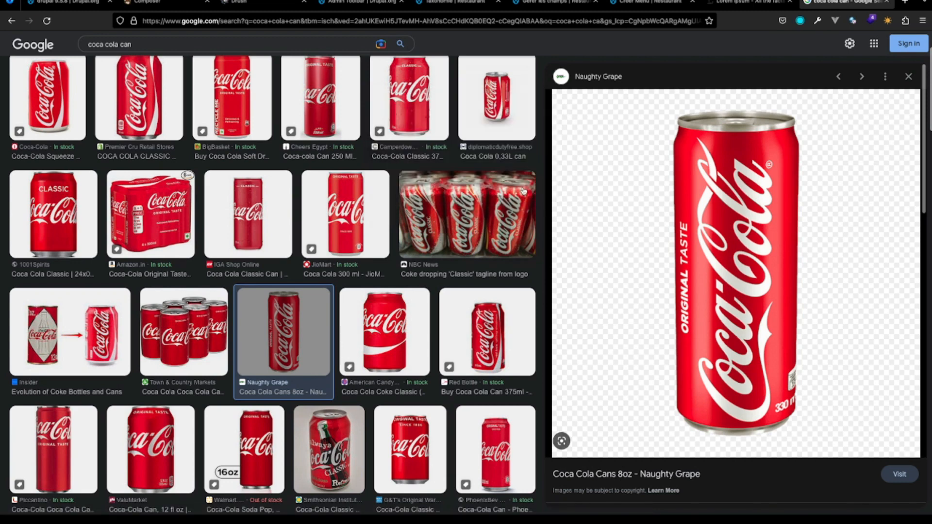
click(799, 23)
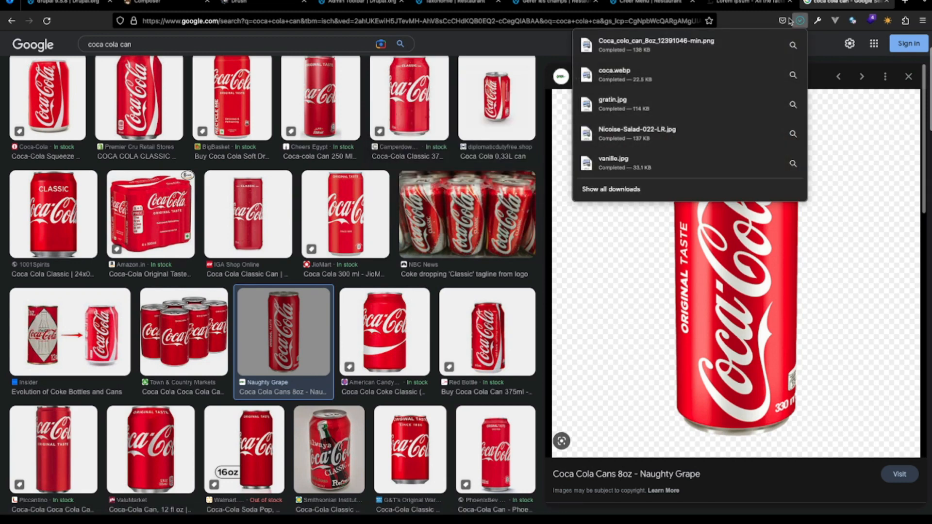
- In the Coca cola content form, attach the downloaded Coca_colo_can_8oz_12391046-min.png as the illustration with the alternative text "coca"
click(658, 5)
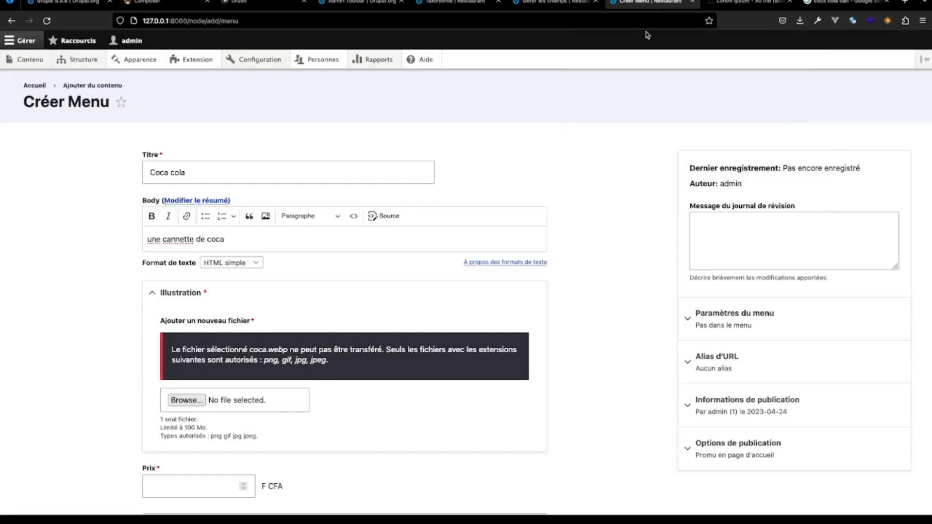
click(800, 21)
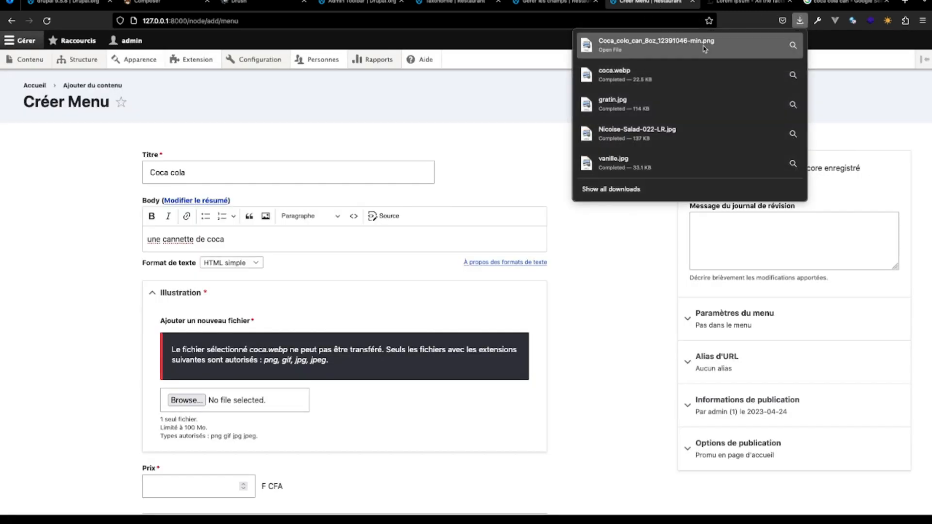
drag(705, 48, 260, 401)
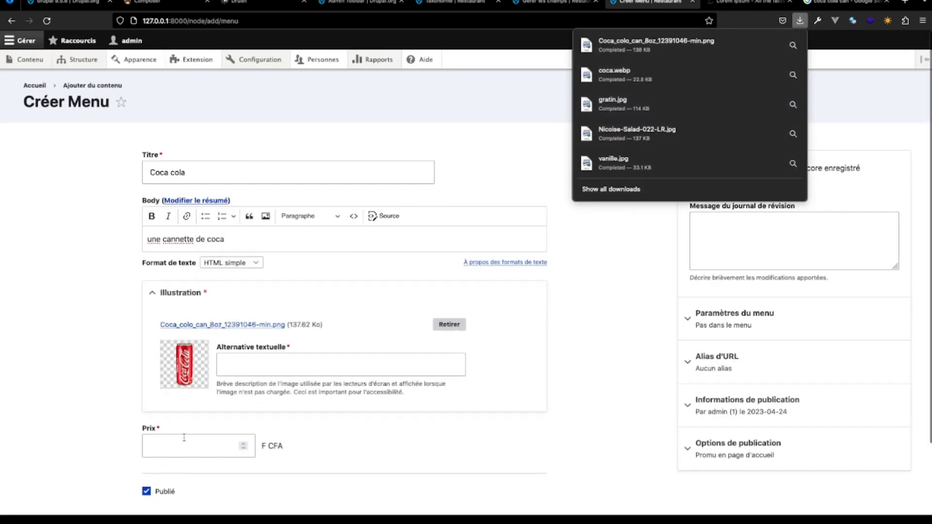
click(256, 363)
text(coca)
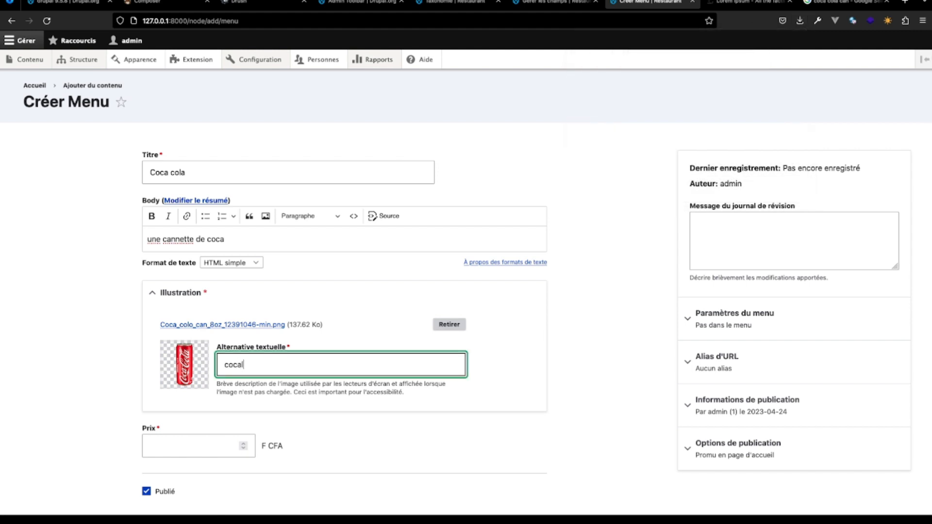
- Set the price to 1000 F CFA, save the Coca cola menu item and check its published page
click(169, 449)
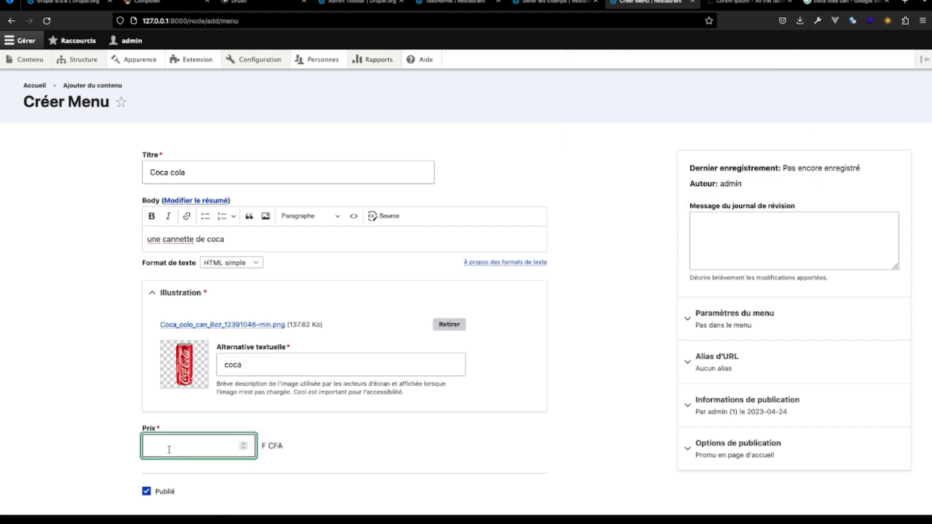
scroll(125, 437, down, 3)
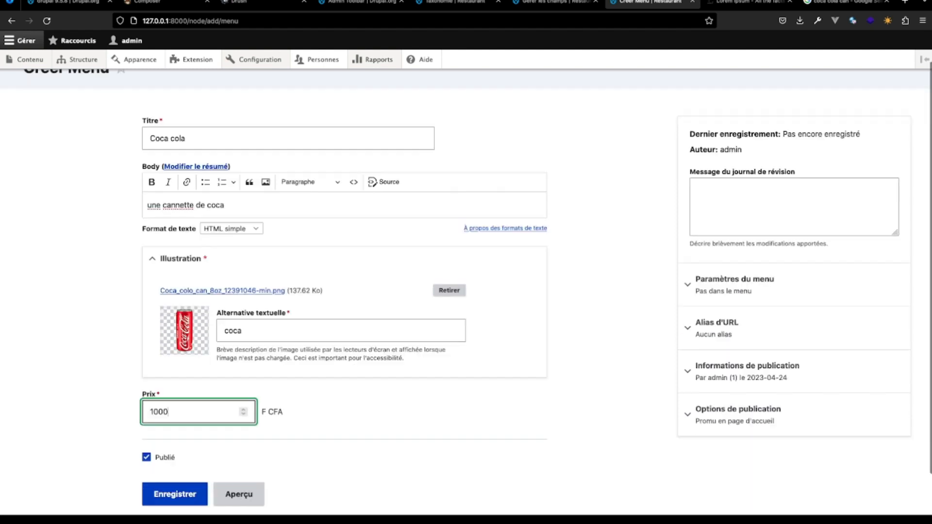
click(161, 450)
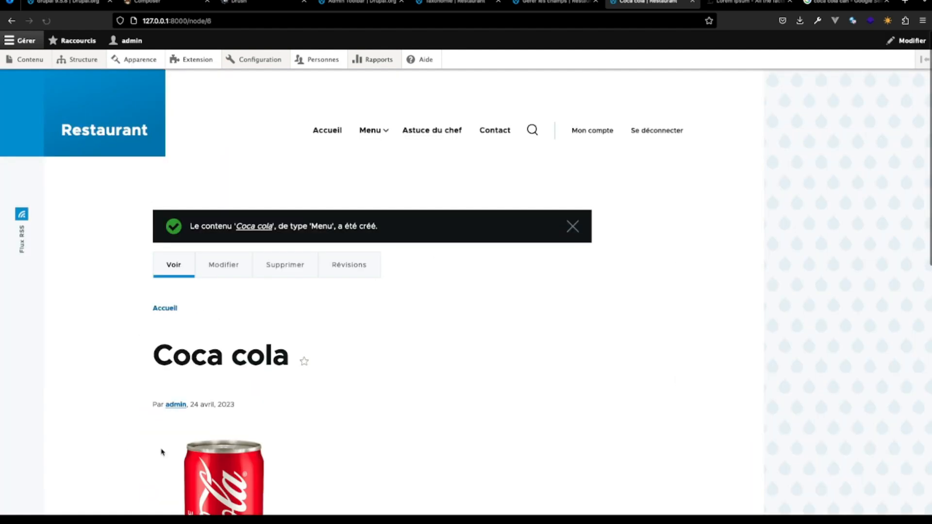
scroll(273, 463, down, 8)
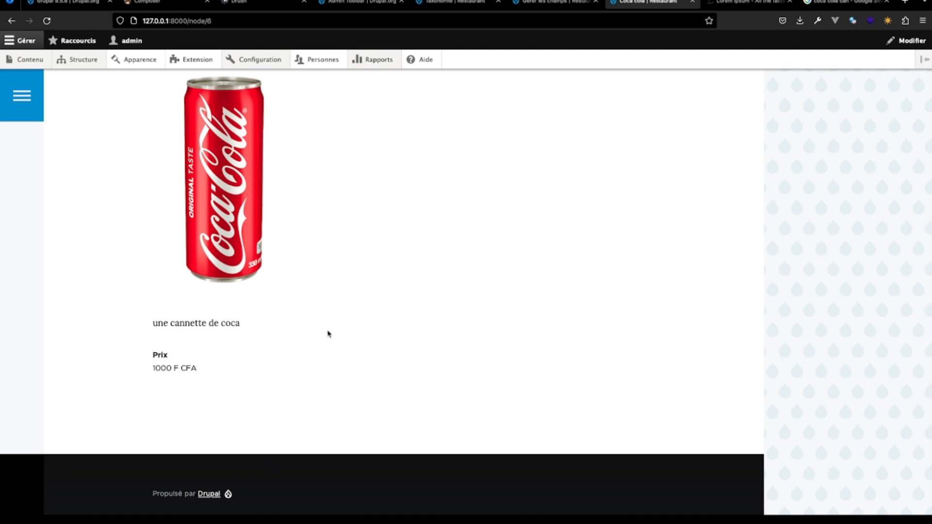
scroll(326, 333, up, 8)
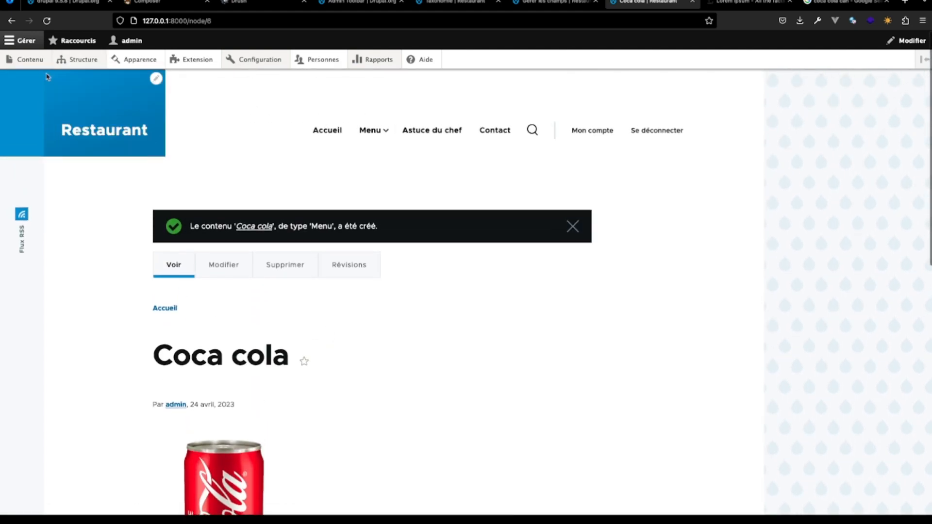
- Open the site's content list and filter it to the content type Menu
click(26, 59)
scroll(330, 368, down, 2)
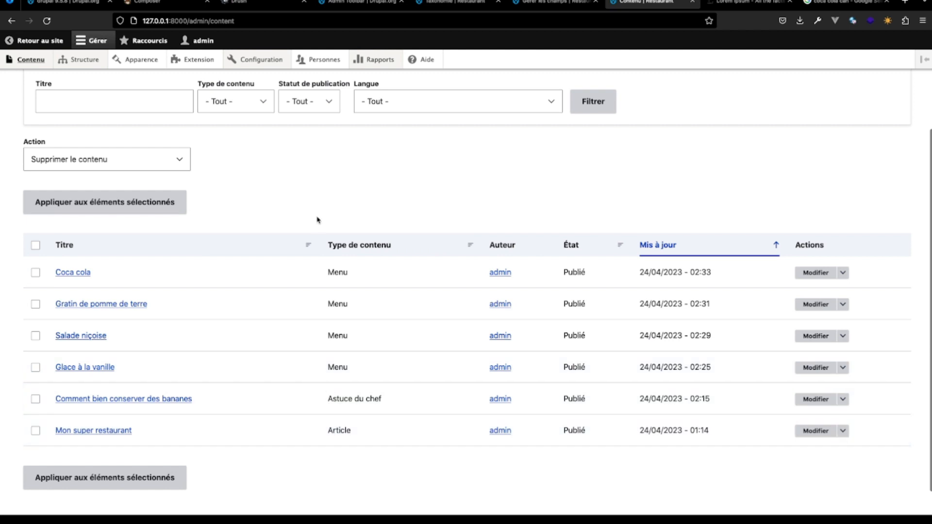
scroll(317, 220, up, 1)
click(265, 144)
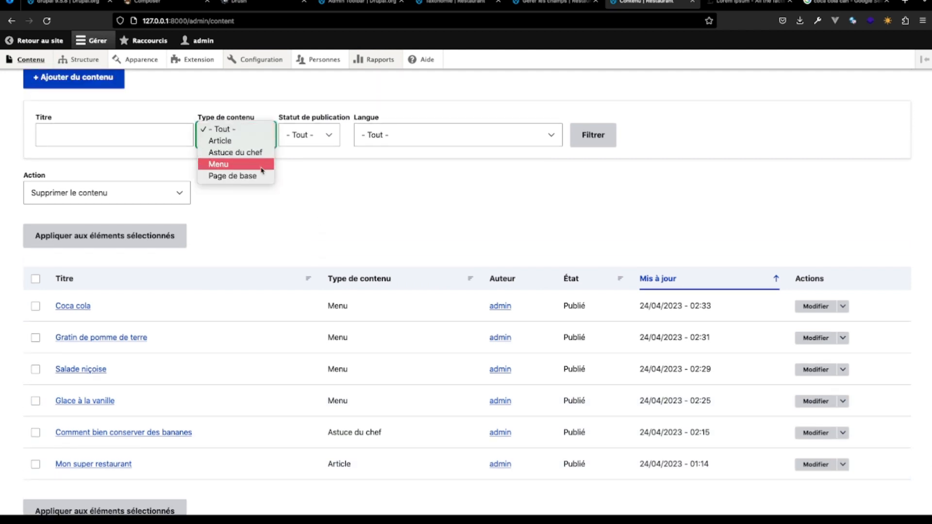
click(262, 166)
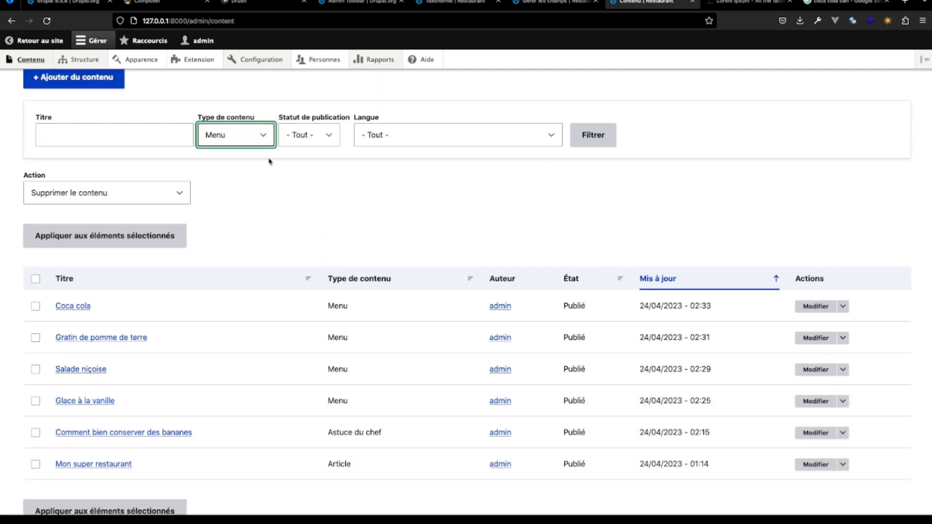
click(577, 143)
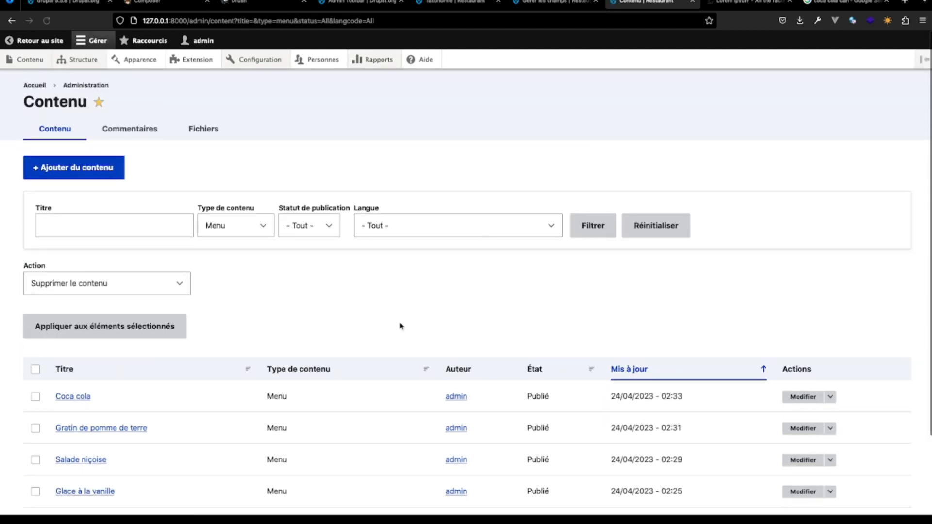
scroll(402, 327, down, 2)
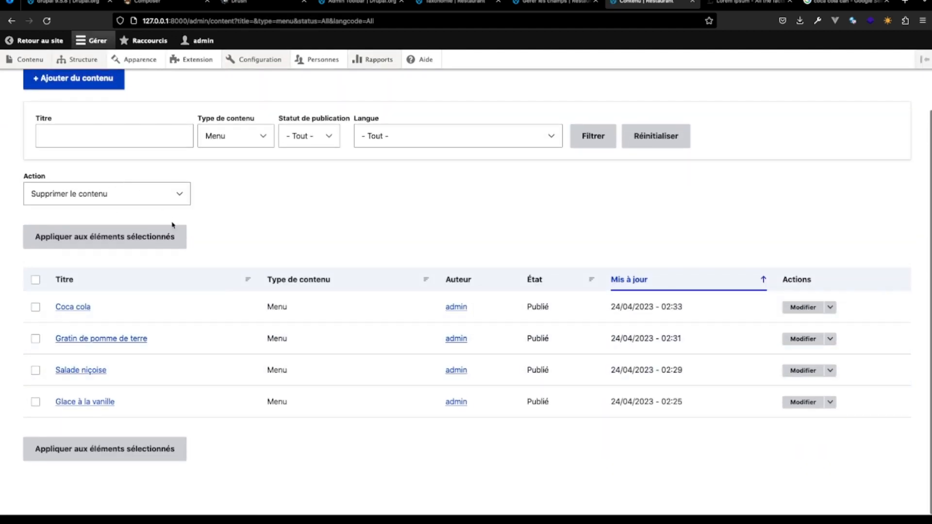
- Filter the content list by the title "Coca cola" across all content types
drag(95, 314, 42, 312)
key(super+c)
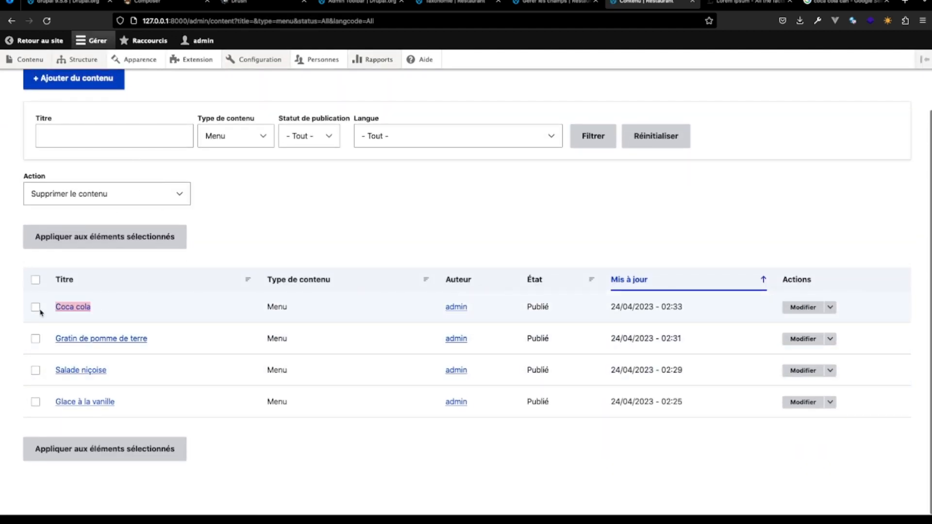
click(111, 139)
key(super+v)
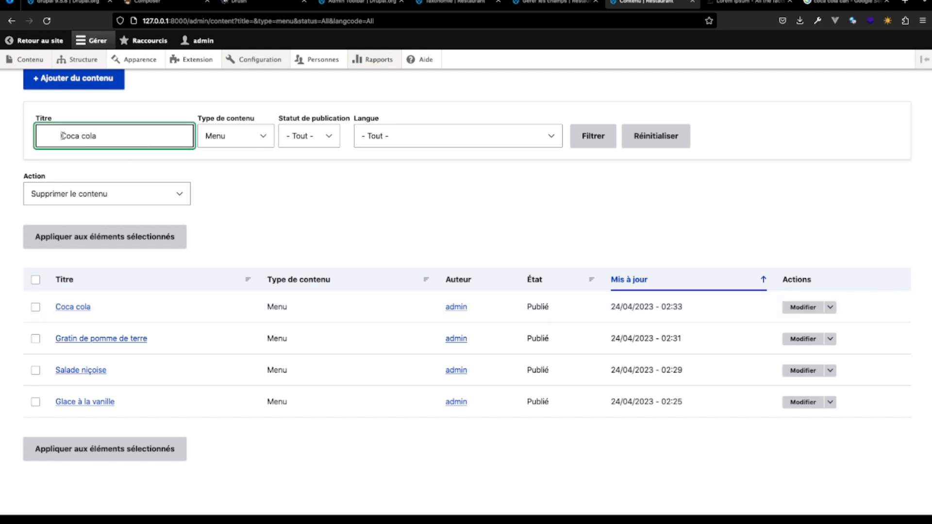
key(BackSpace)
key(BackSpace)
click(215, 137)
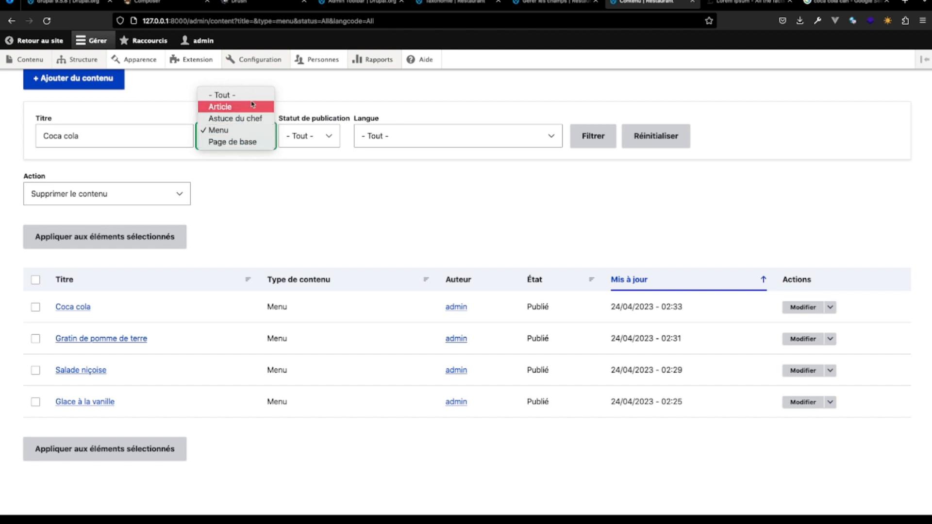
click(251, 95)
click(583, 142)
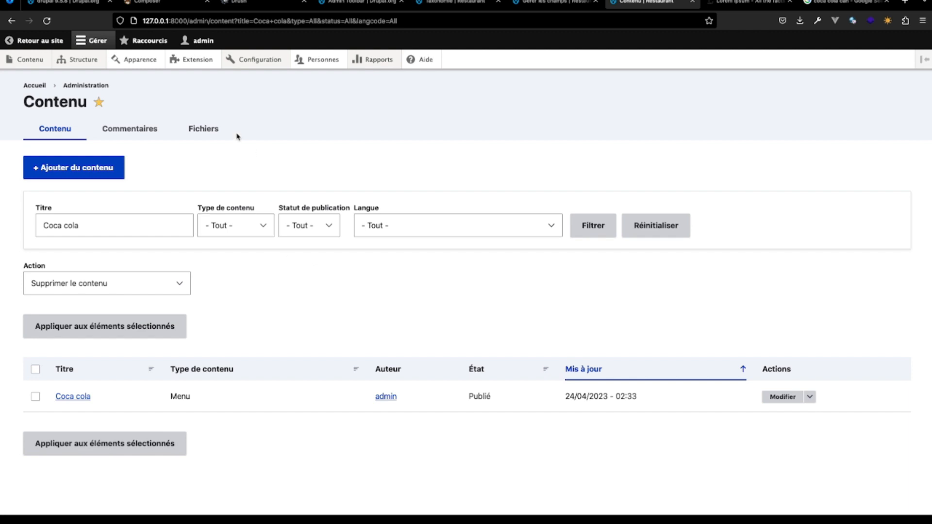
- Return from the administration pages to the published Coca cola page and look over its illustration, description and price
click(80, 59)
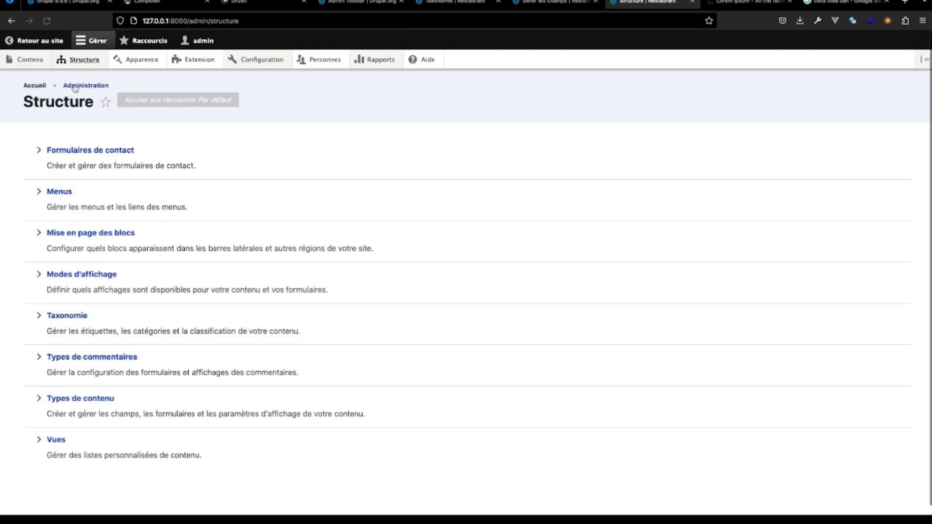
click(32, 39)
scroll(369, 355, down, 8)
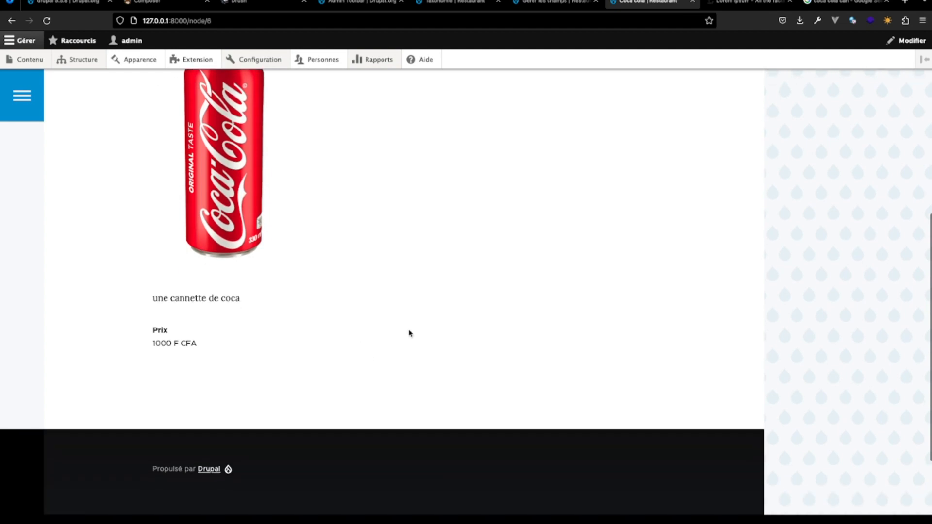
scroll(409, 333, up, 10)
- Open the Restaurant home page, look through the listed contents and check the entries nested under Menu in the navigation
click(333, 135)
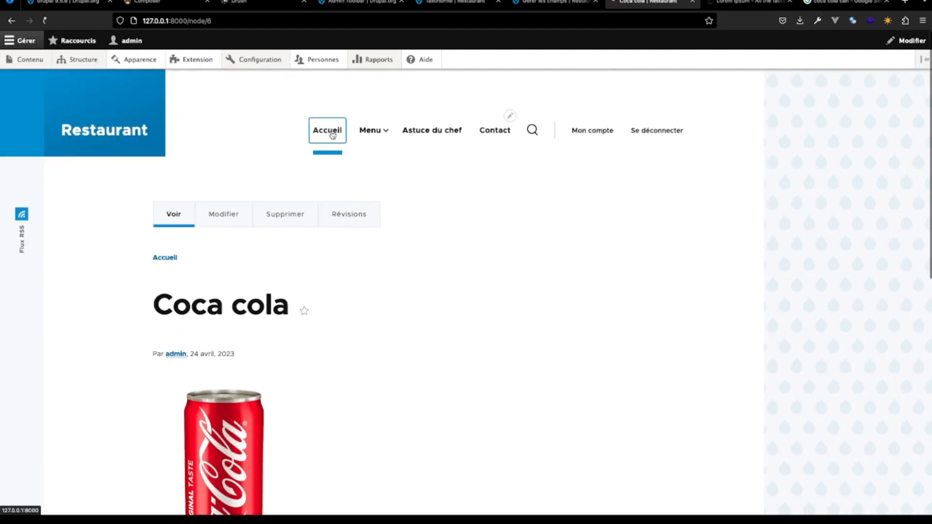
scroll(387, 330, down, 5)
scroll(388, 332, up, 3)
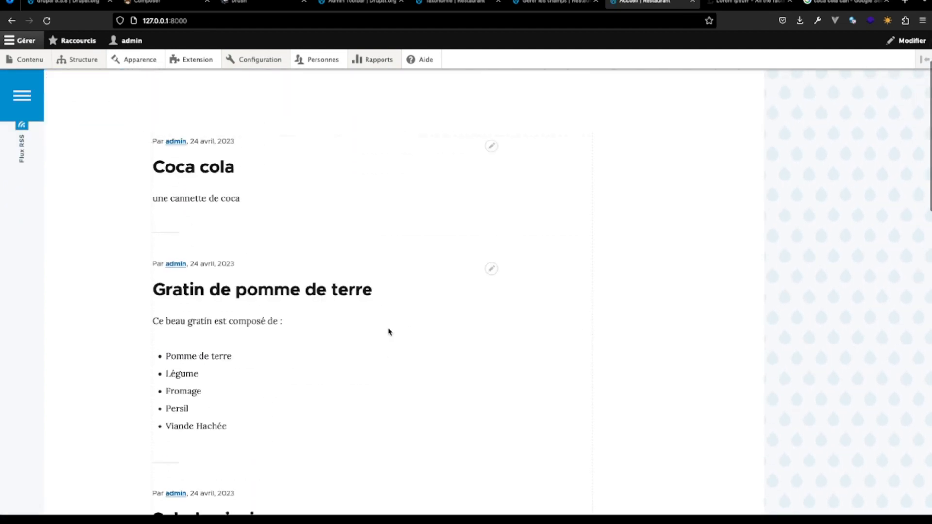
scroll(386, 330, down, 4)
scroll(386, 333, up, 6)
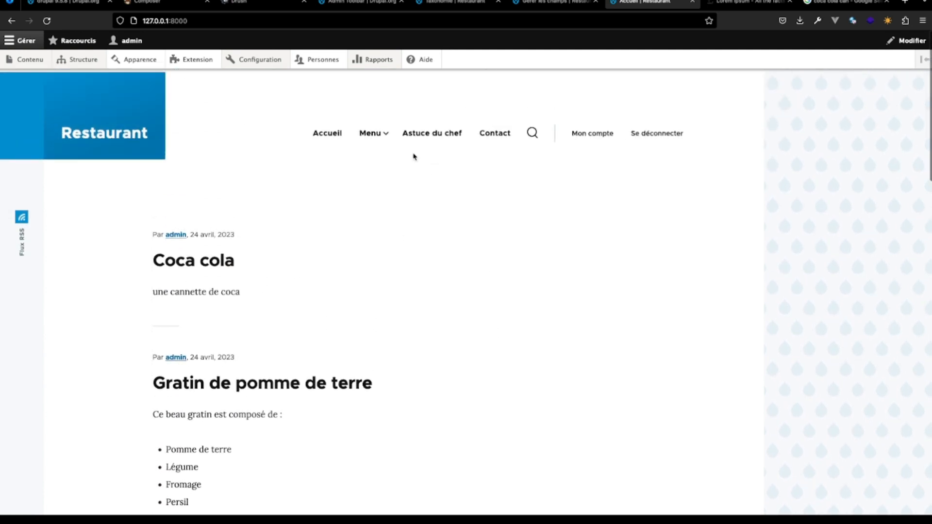
mouse_move(387, 139)
click(357, 195)
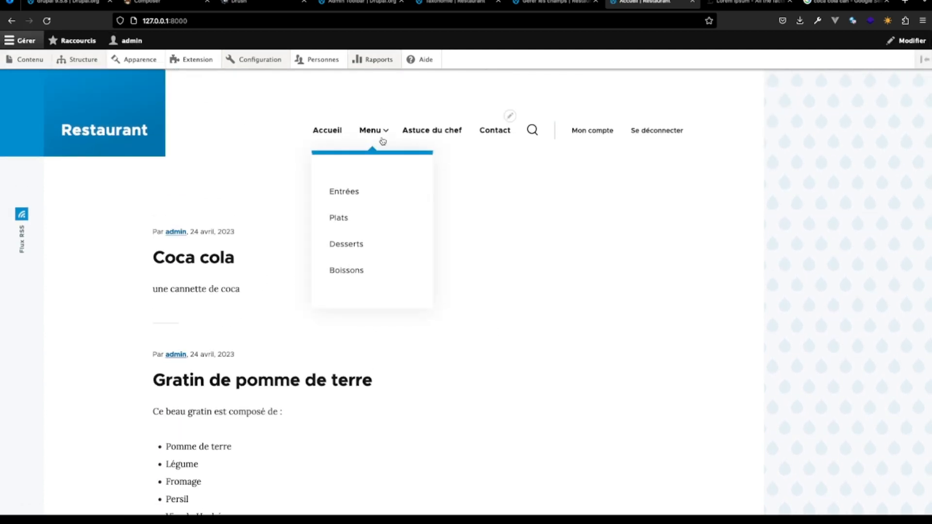
- Review the unfiltered content list and open the Taxonomie vocabulary overview
click(21, 63)
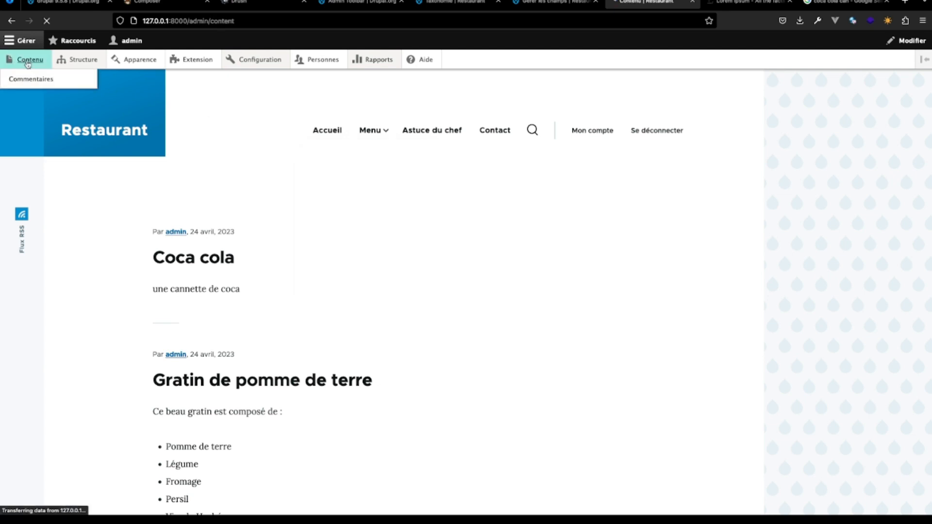
scroll(191, 258, down, 4)
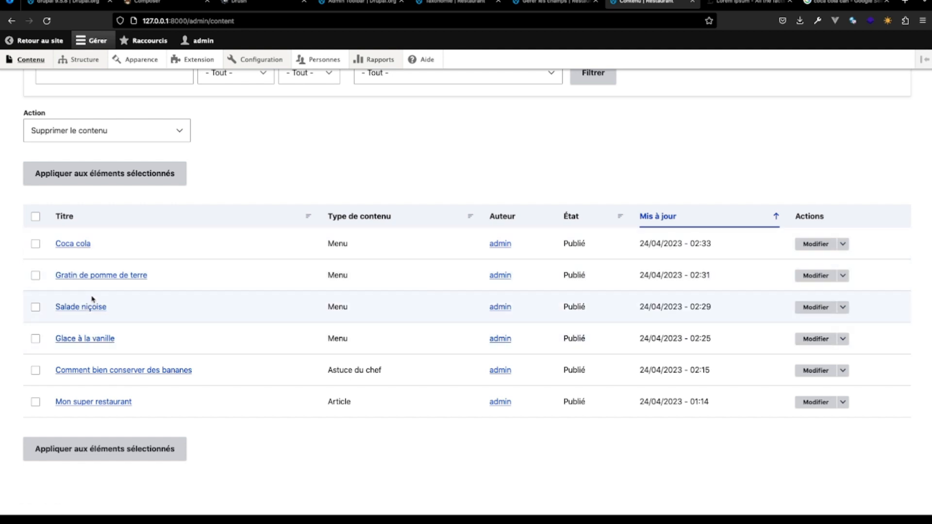
mouse_move(91, 70)
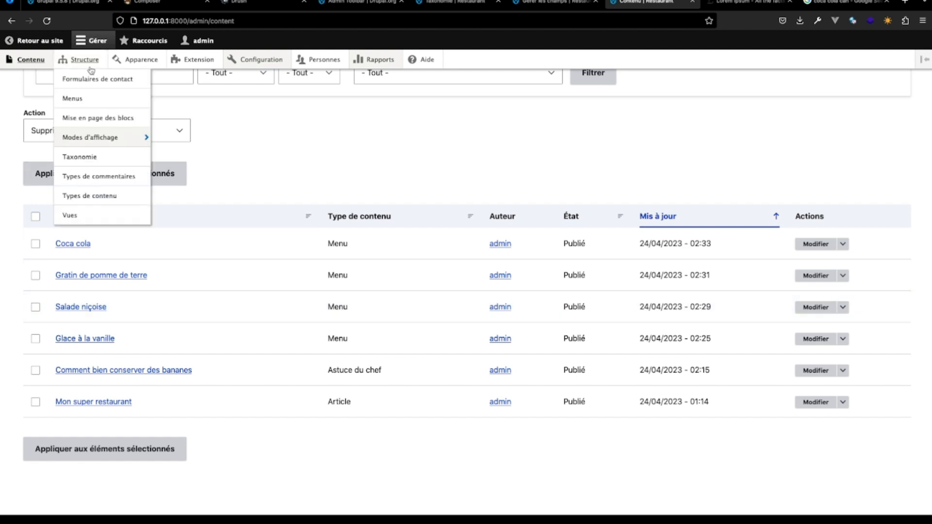
click(105, 160)
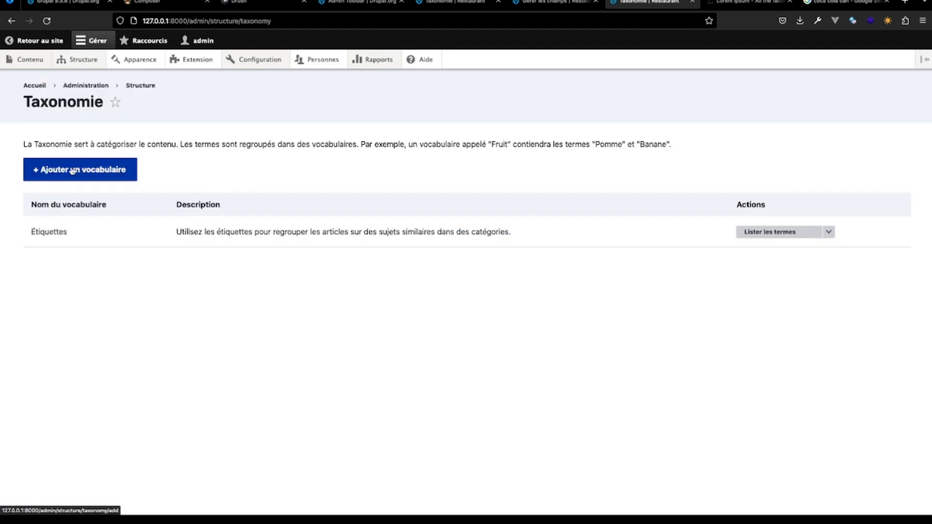
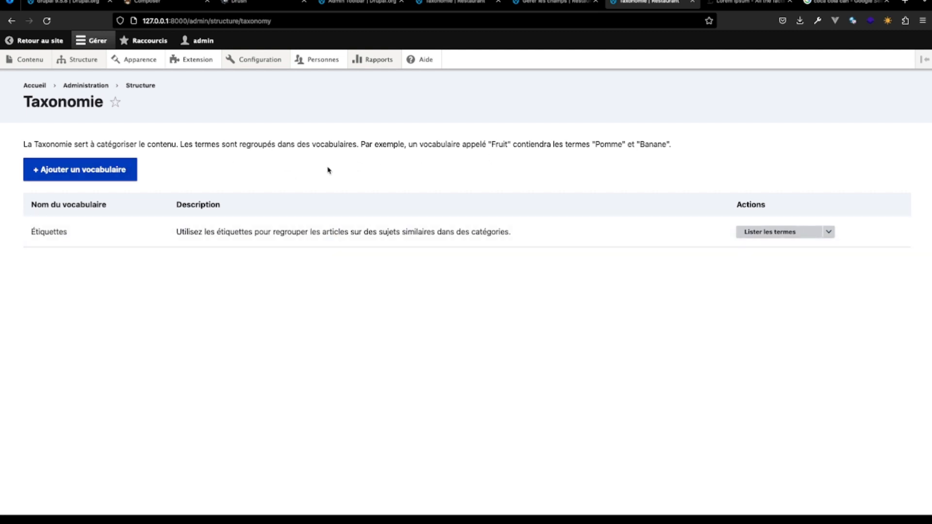
- Create a taxonomy vocabulary named Menu in French, without a description
click(102, 167)
click(108, 160)
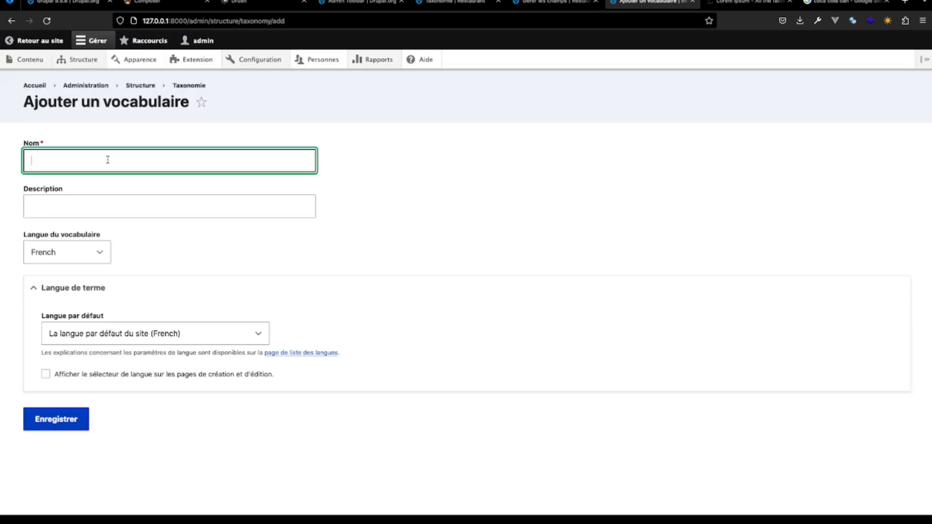
text(Menu)
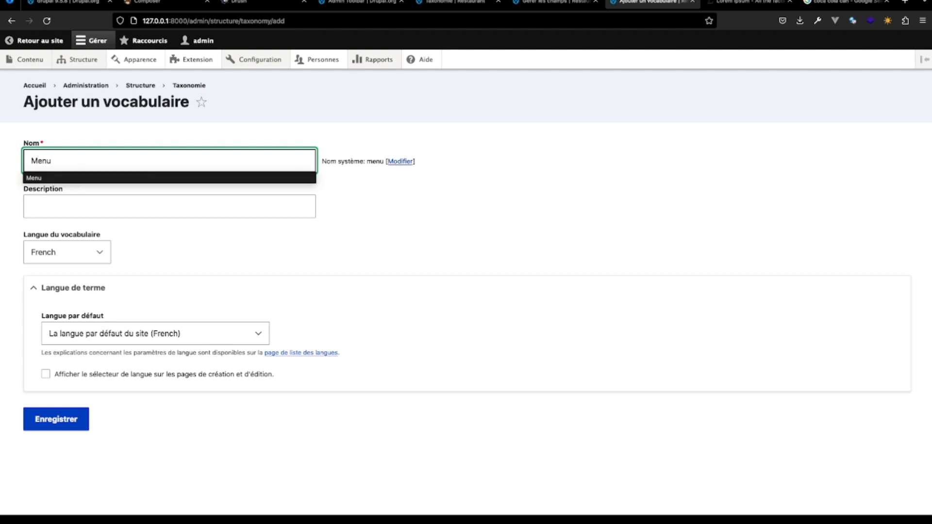
click(189, 238)
click(110, 197)
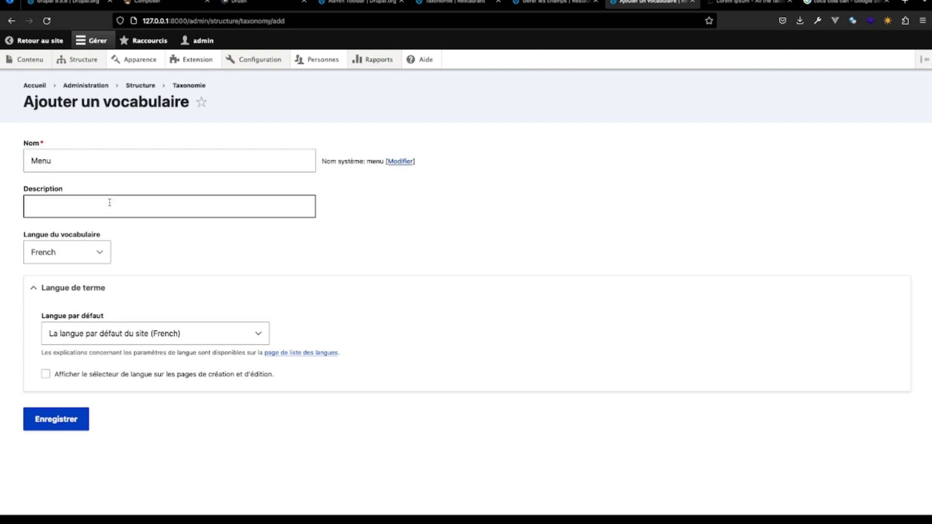
click(42, 420)
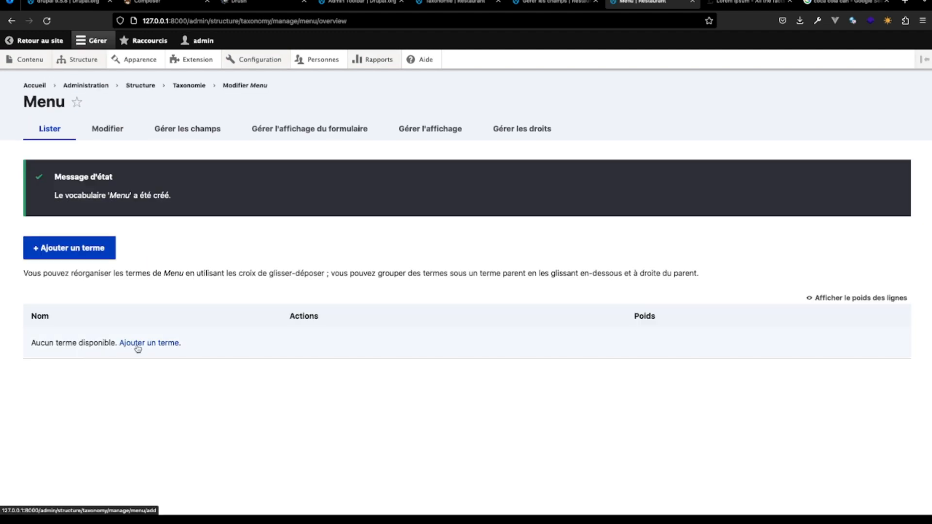
- Check the entries nested under Menu in the site navigation and add the term Entrée to the Menu vocabulary
click(137, 344)
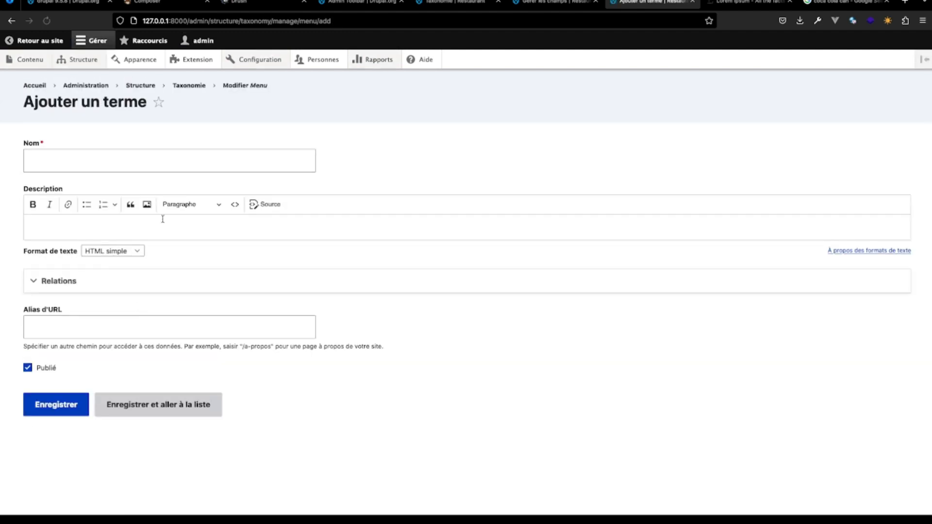
click(555, 2)
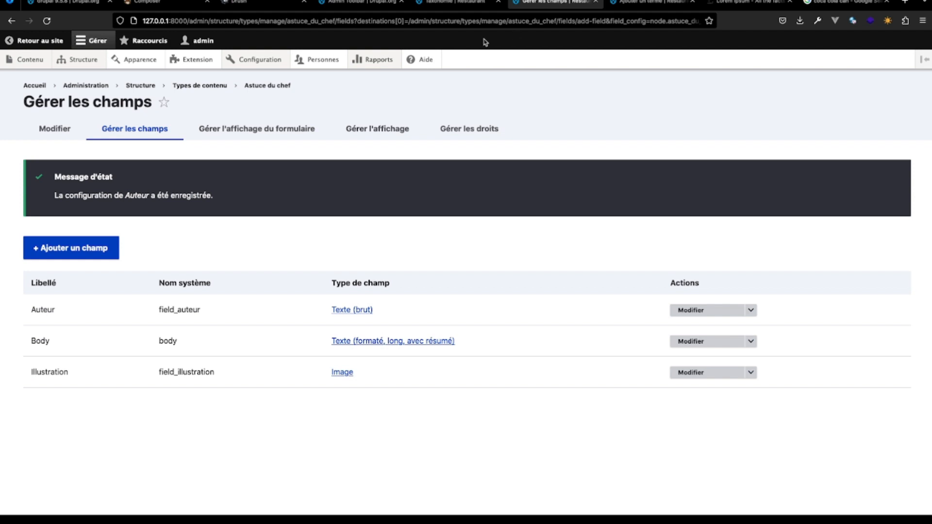
click(38, 43)
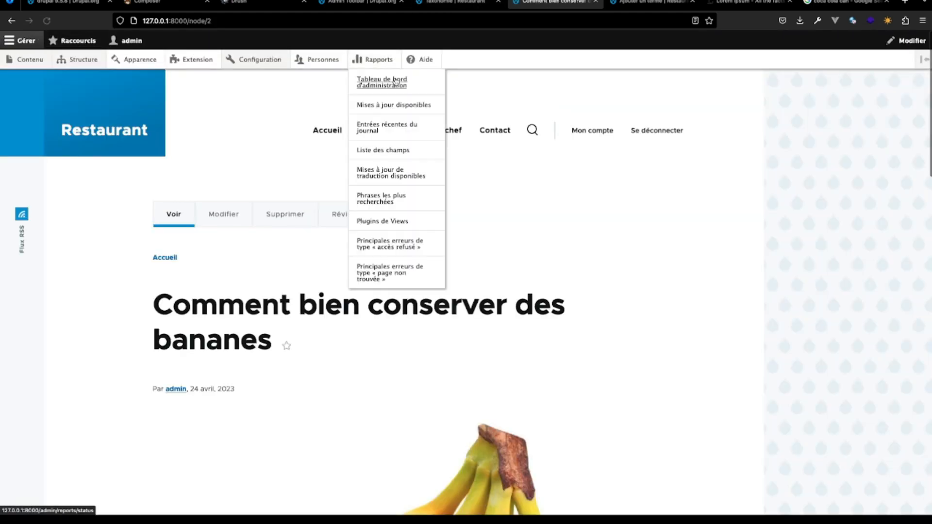
mouse_move(378, 139)
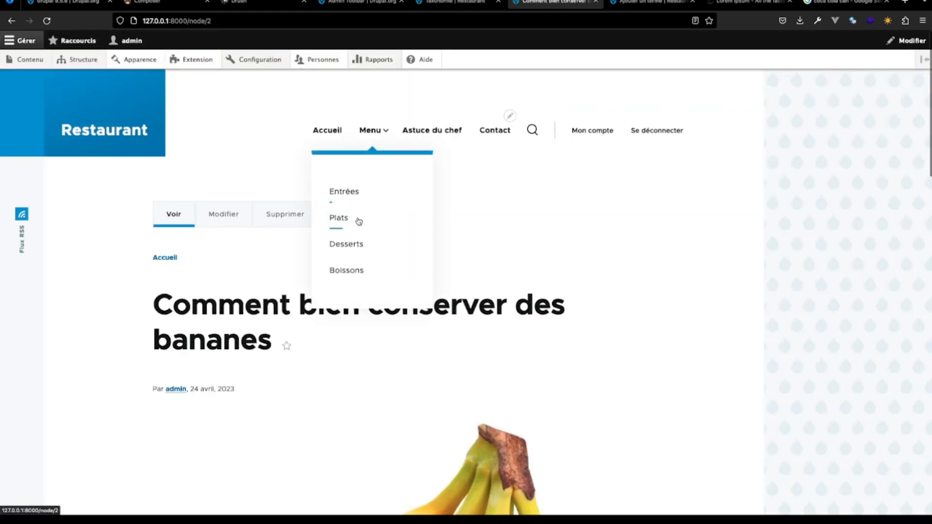
click(636, 5)
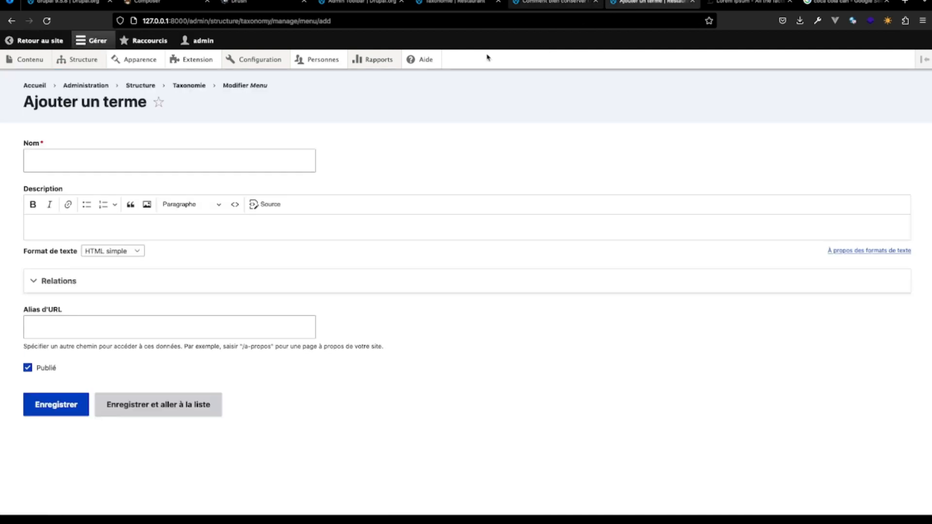
click(171, 161)
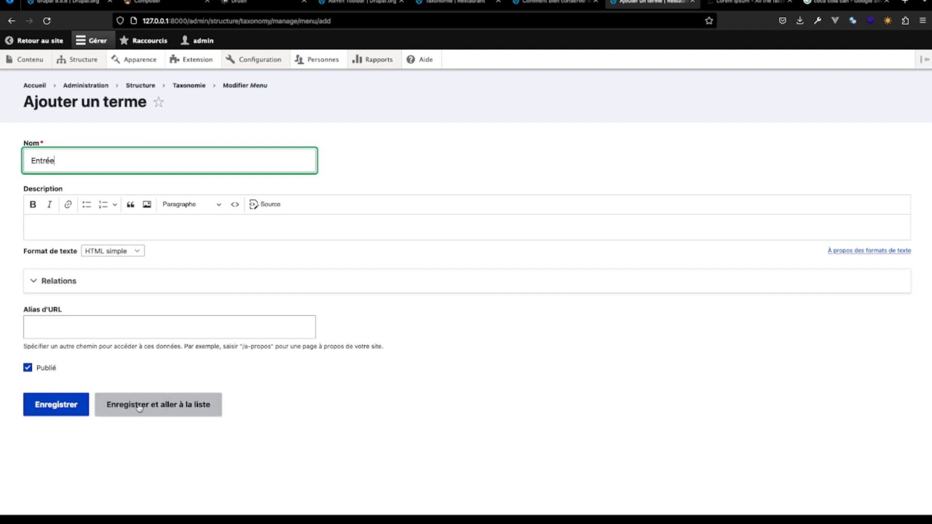
click(66, 405)
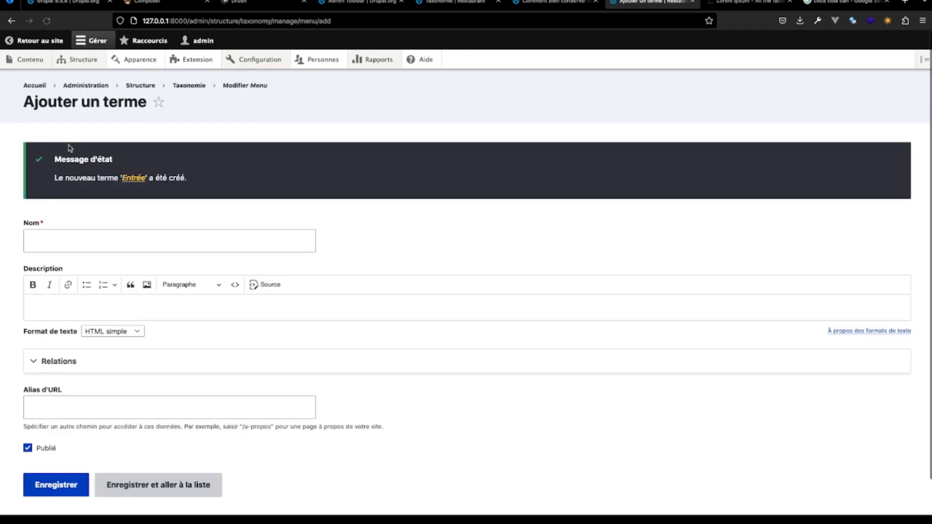
- Add the published term Plat to the Menu vocabulary
click(57, 240)
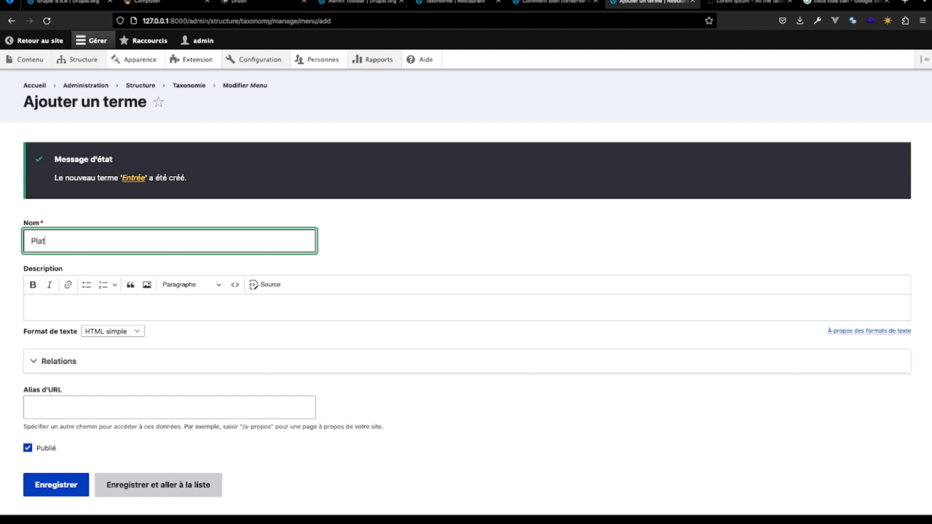
click(540, 3)
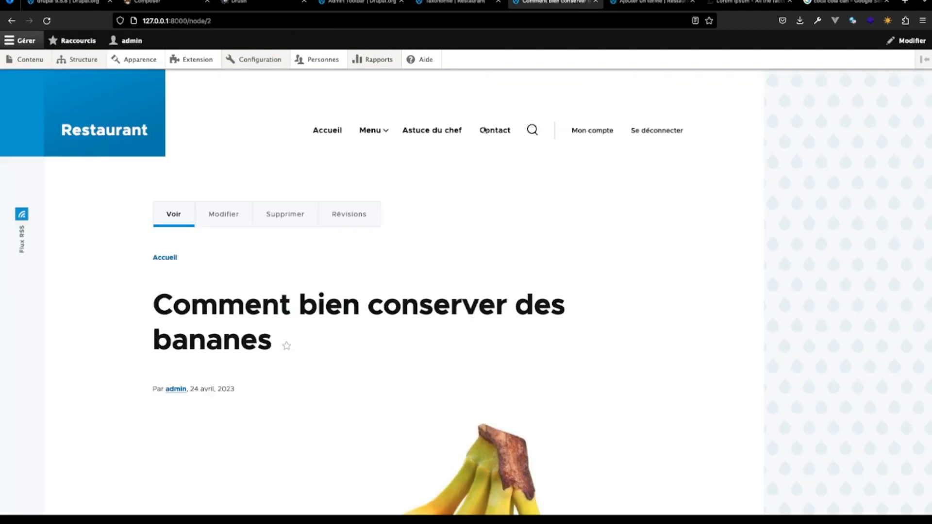
click(651, 3)
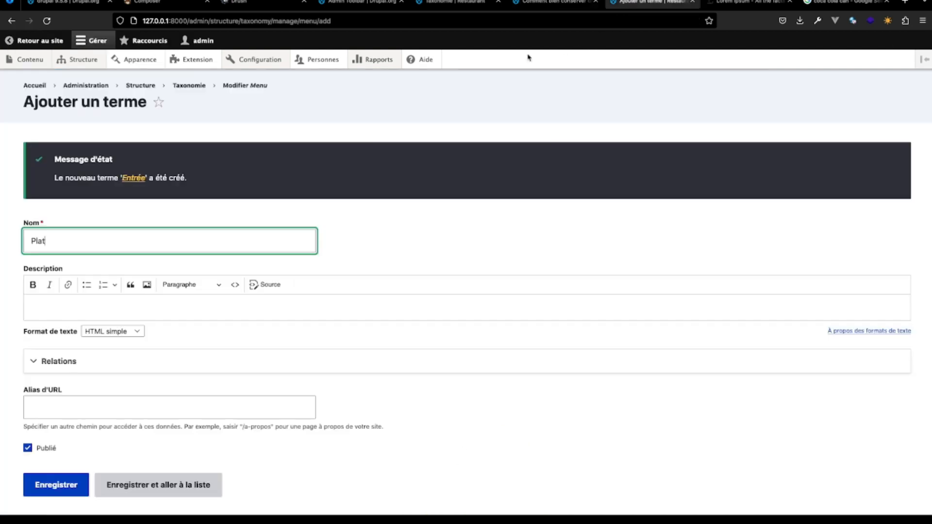
scroll(98, 374, down, 1)
click(56, 449)
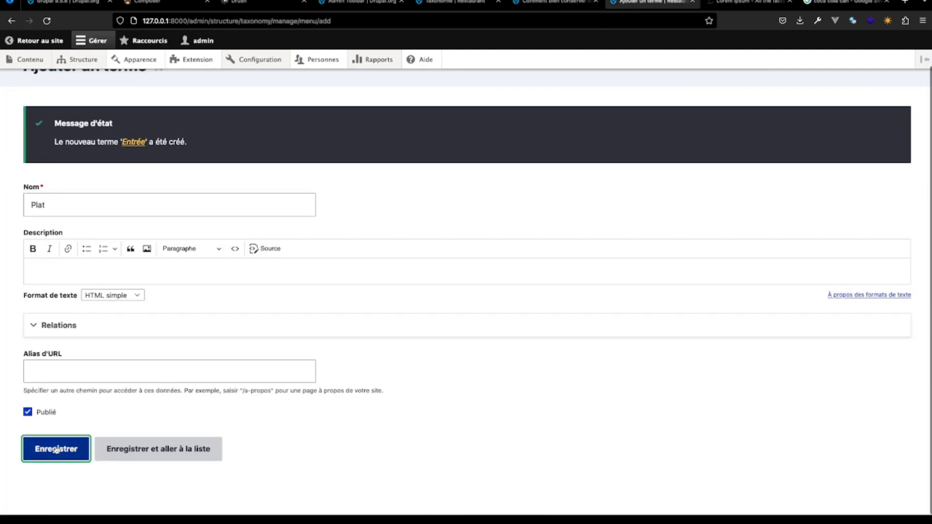
- Add the published term Dessert to the Menu vocabulary
click(59, 238)
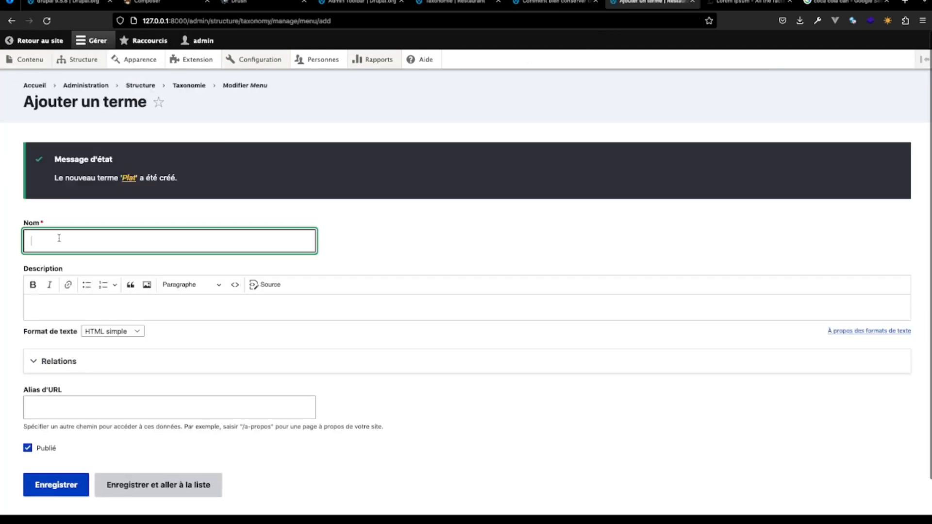
text(Dessert)
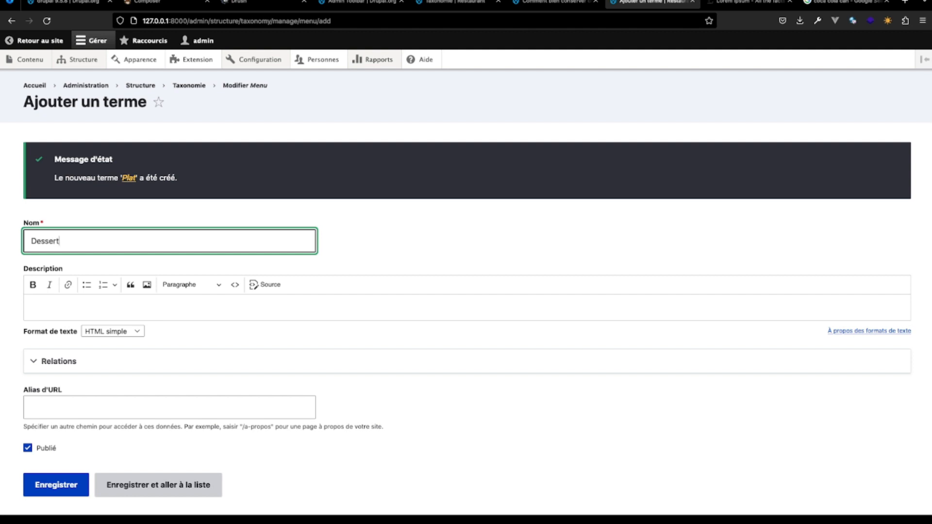
key(Return)
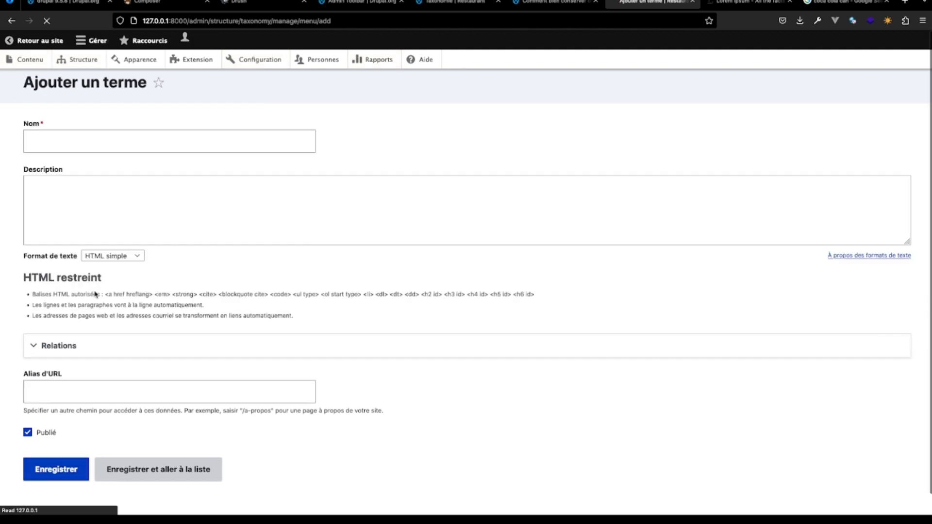
- Add the published term Boisson to the Menu vocabulary and open the vocabulary's term list
click(69, 239)
text(N)
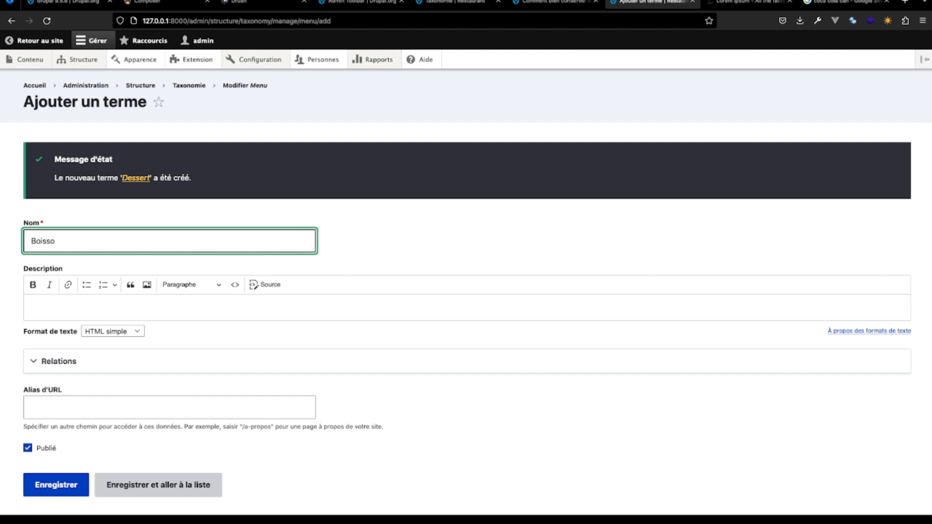
scroll(45, 403, down, 2)
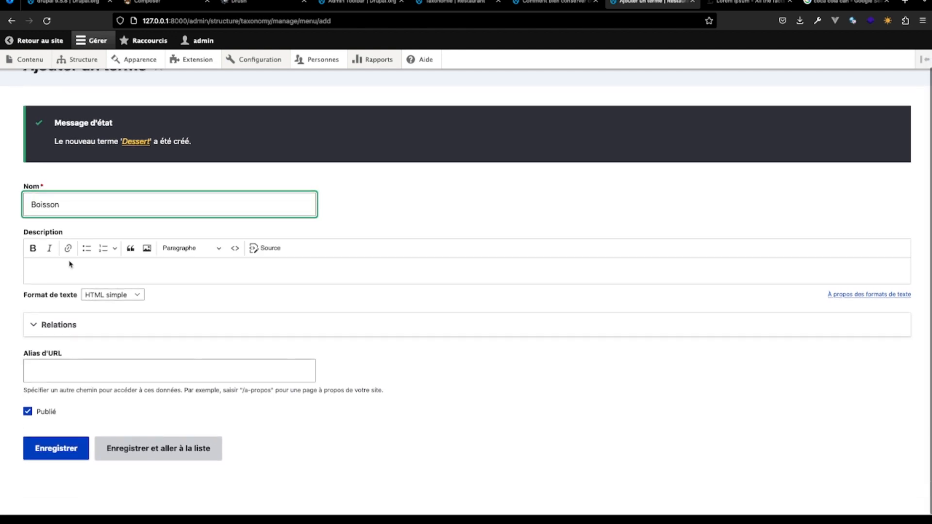
click(50, 445)
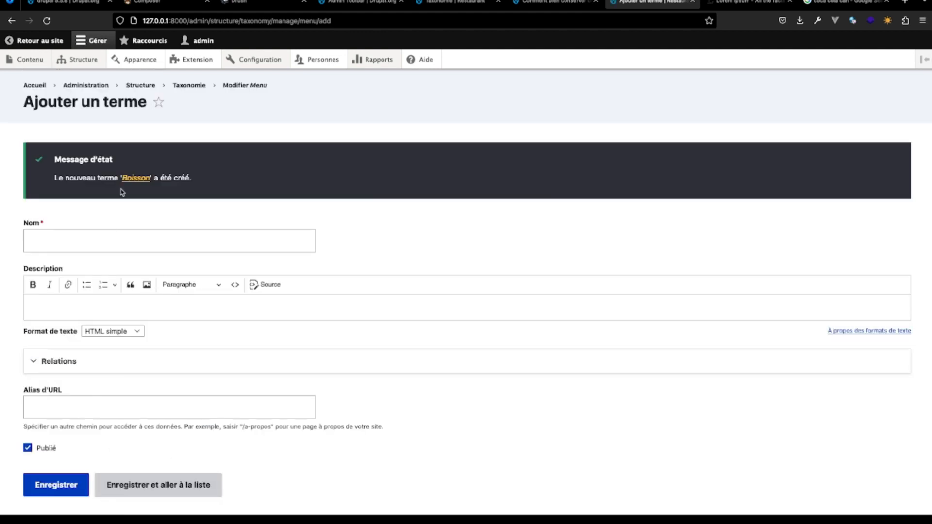
click(245, 86)
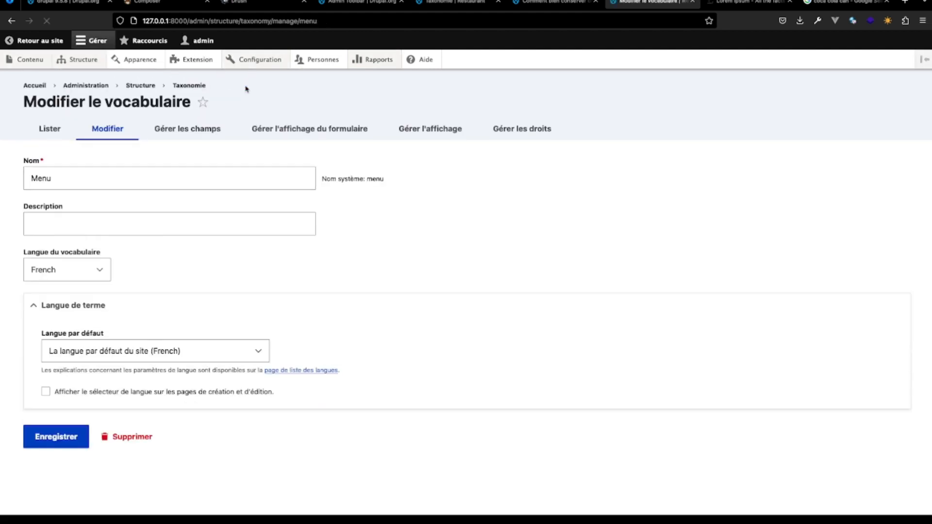
click(49, 126)
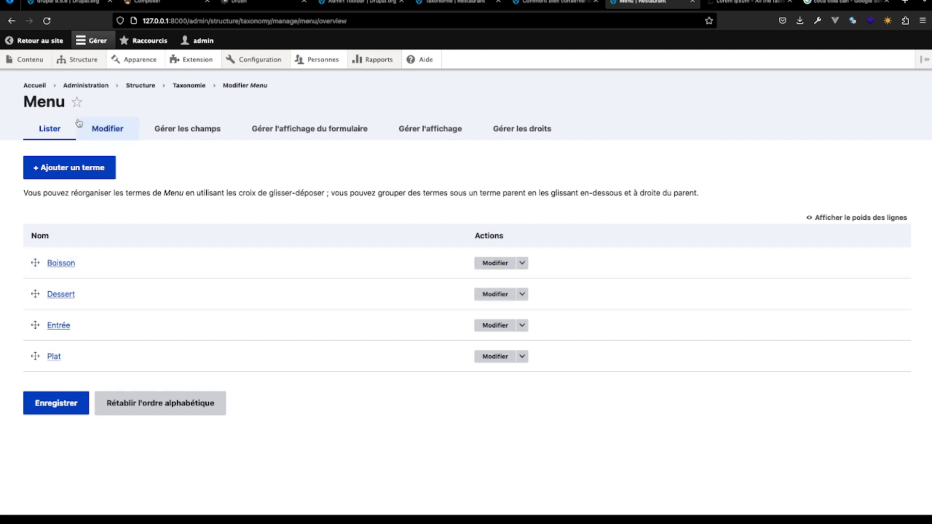
- Start a new field on the Menu content type and set its field type to Terme de taxonomie
mouse_move(80, 65)
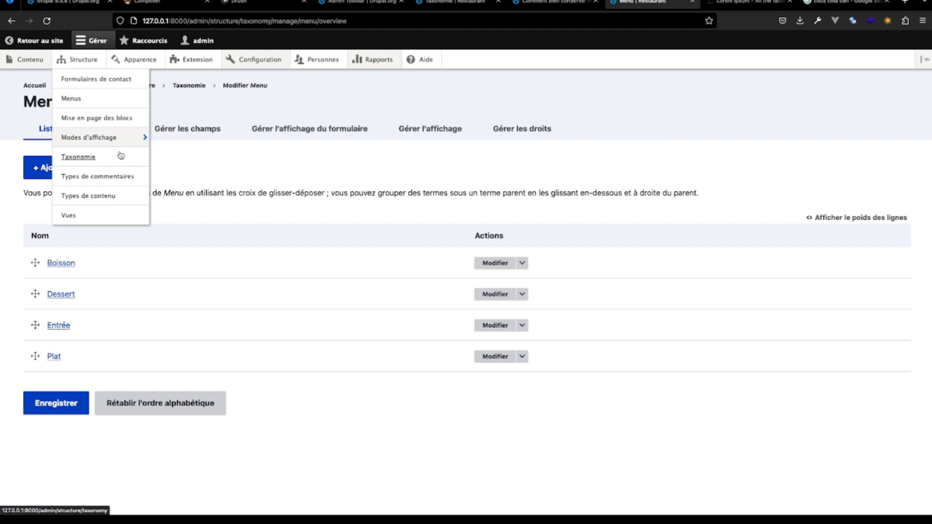
click(112, 196)
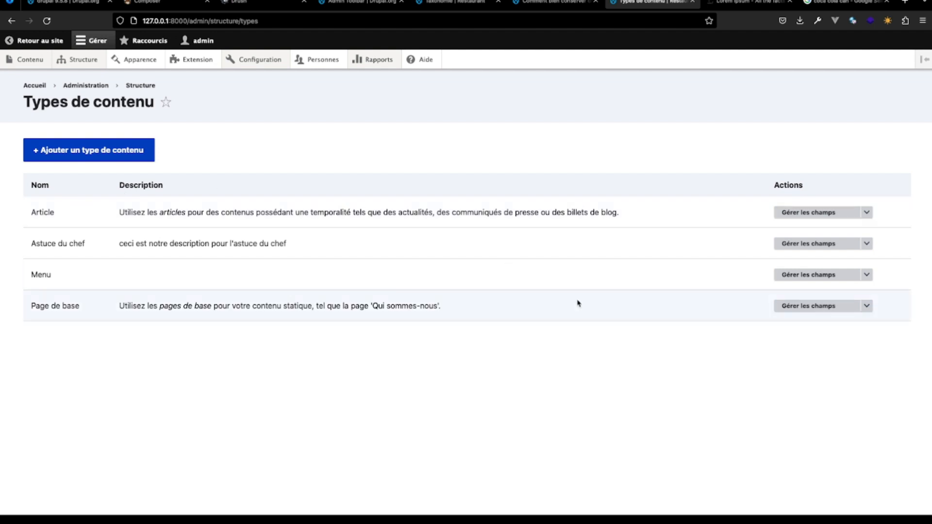
click(803, 277)
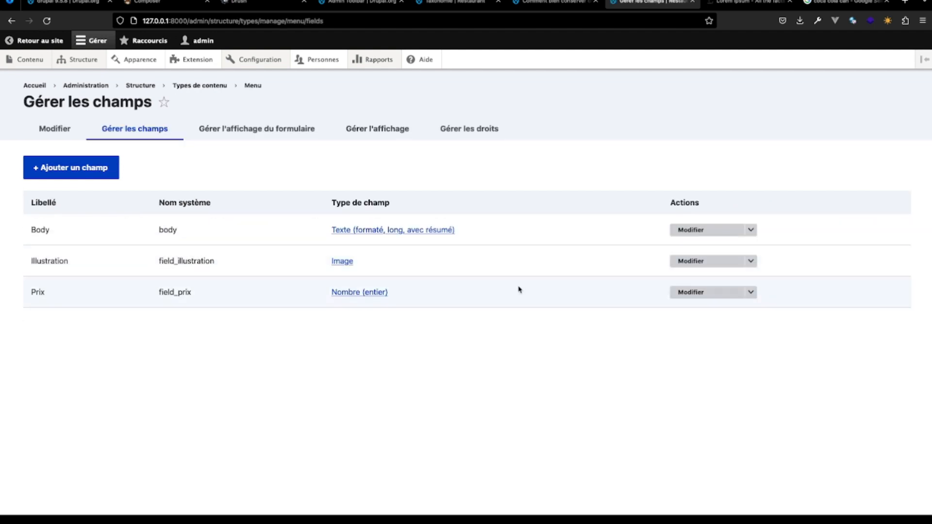
click(93, 169)
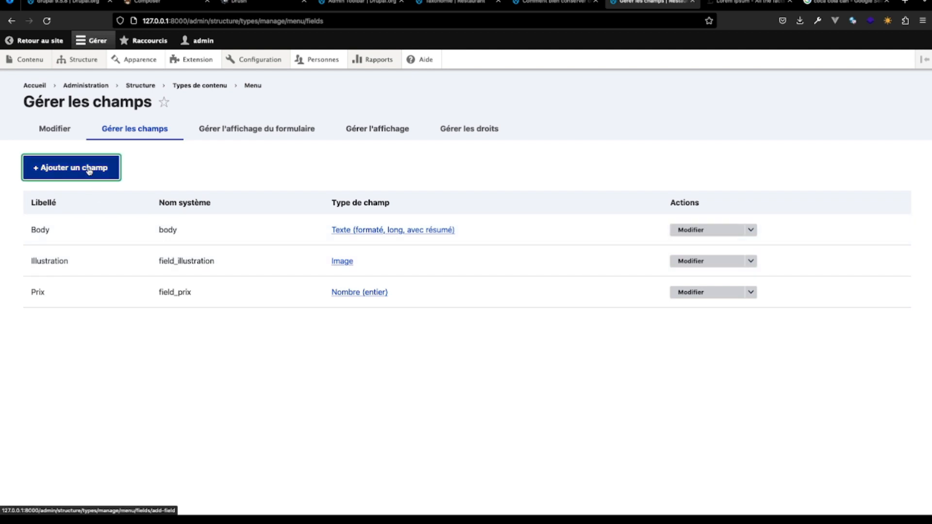
click(155, 176)
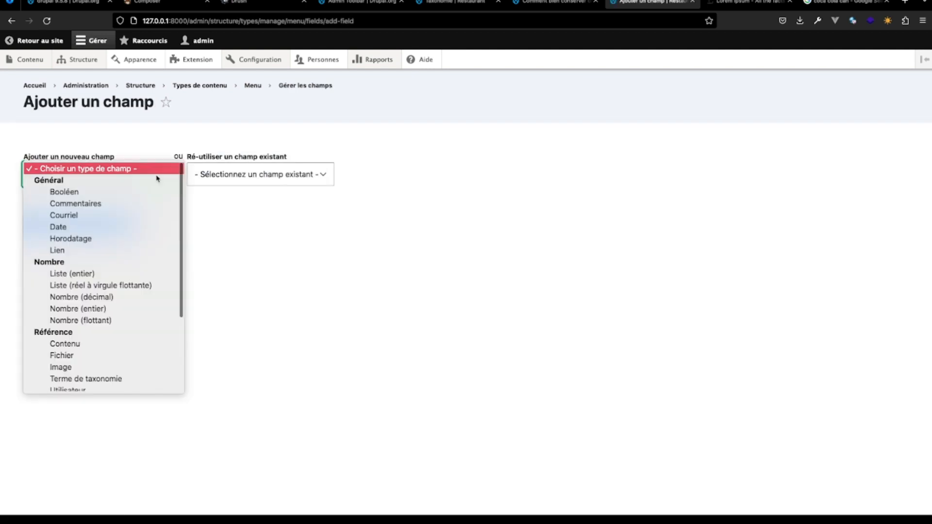
scroll(127, 382, down, 3)
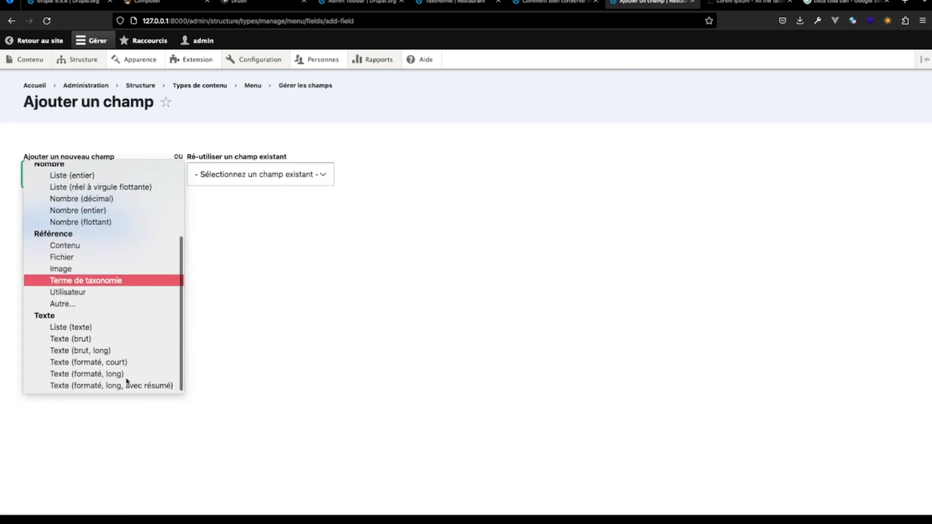
scroll(118, 379, up, 1)
scroll(118, 379, up, 3)
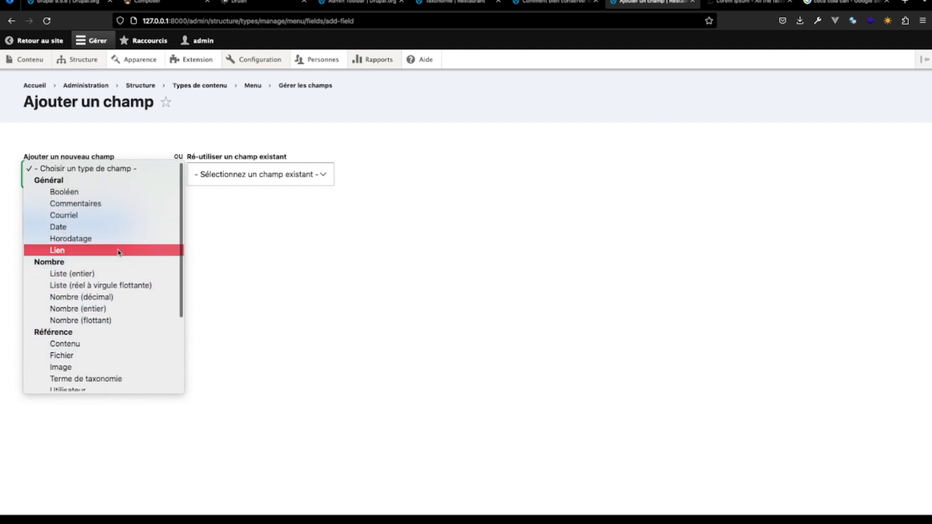
scroll(119, 316, down, 2)
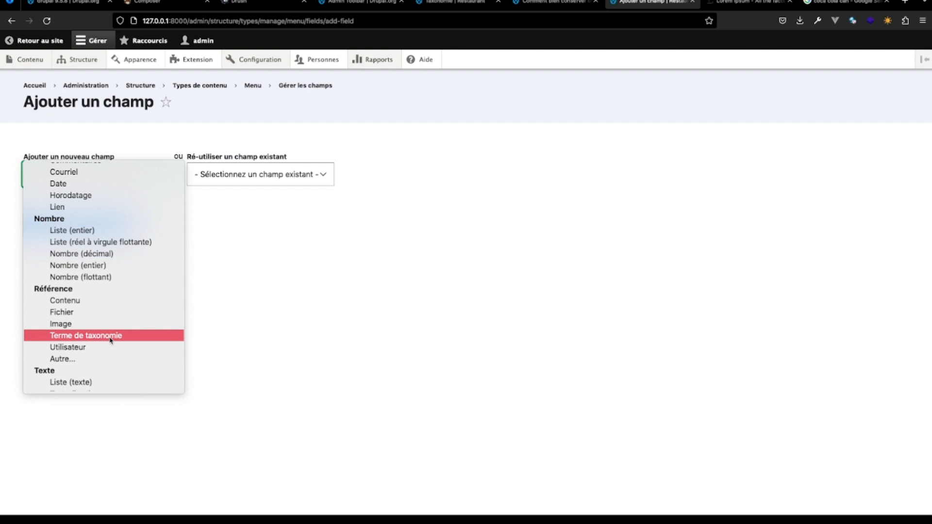
click(111, 337)
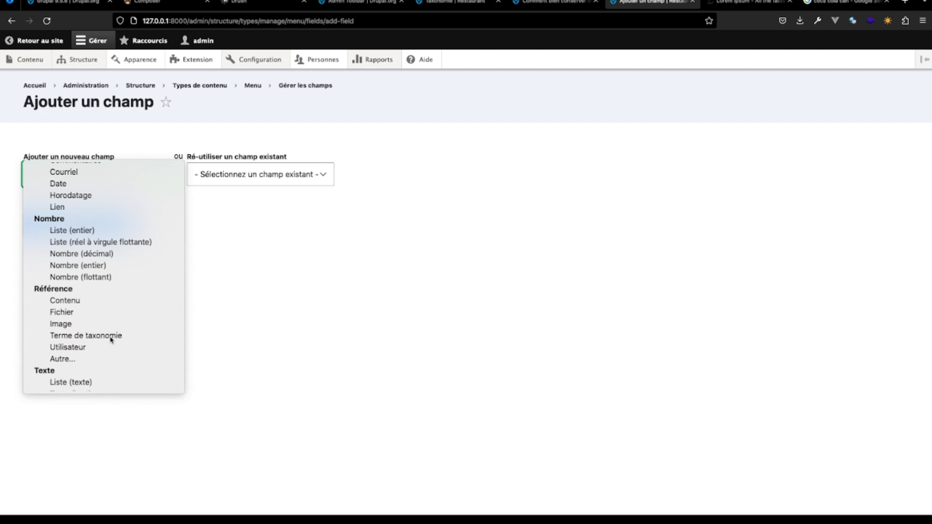
- Label the new taxonomy field Menu and save its storage settings with taxonomy terms as reference type, limited to 1 value
click(62, 237)
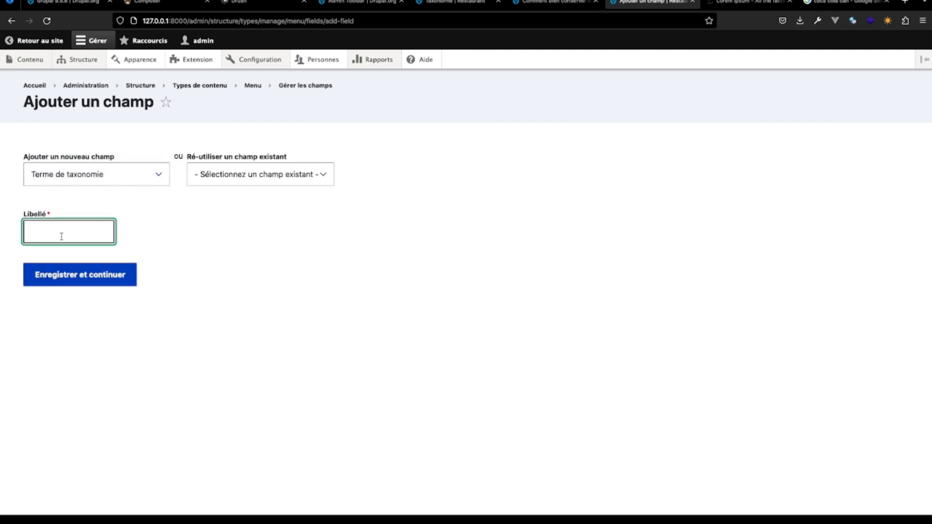
text(Menu)
click(65, 275)
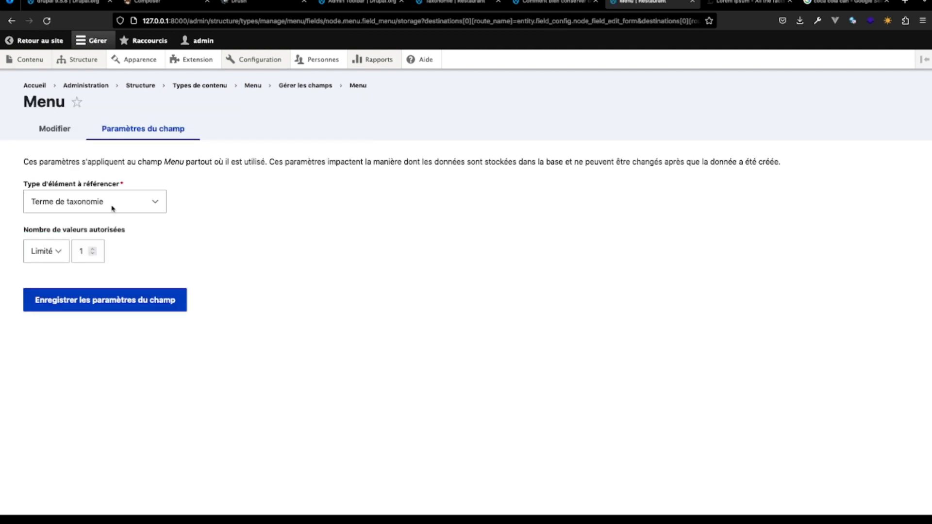
click(114, 306)
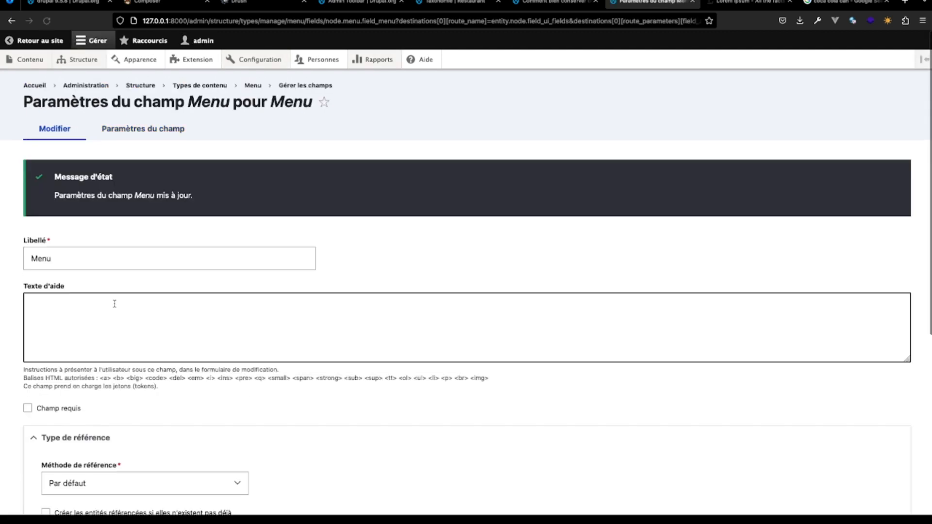
- Make the Menu taxonomy field a required field in its settings
scroll(114, 305, down, 3)
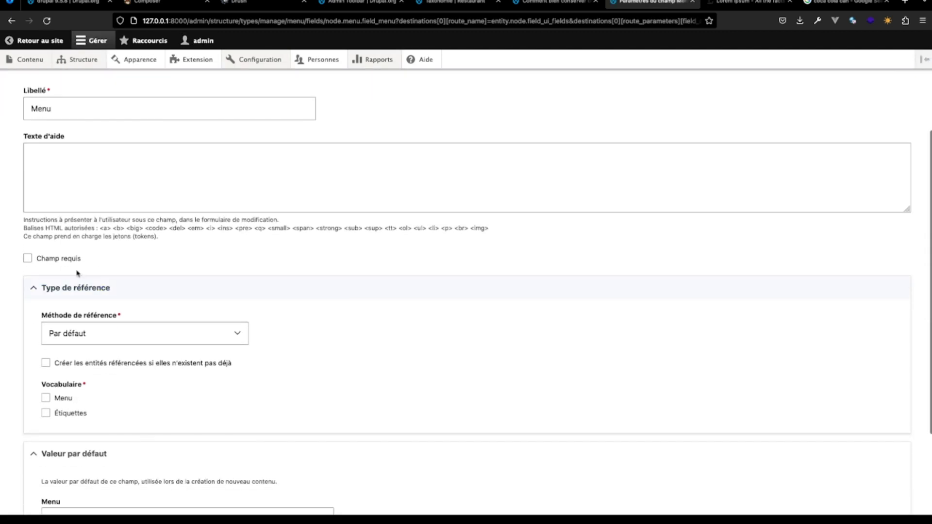
click(28, 257)
scroll(220, 286, down, 3)
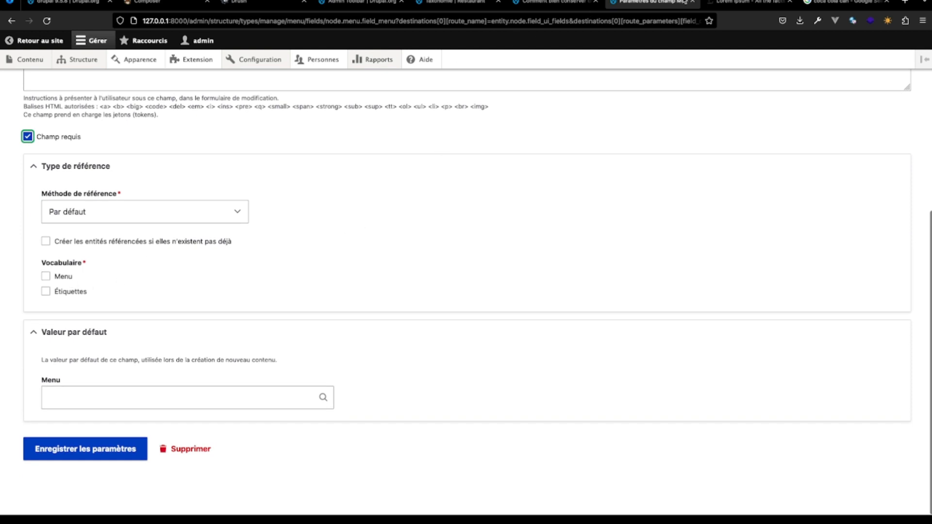
- Check the site's list of taxonomy vocabularies and return to the Menu field settings
click(555, 5)
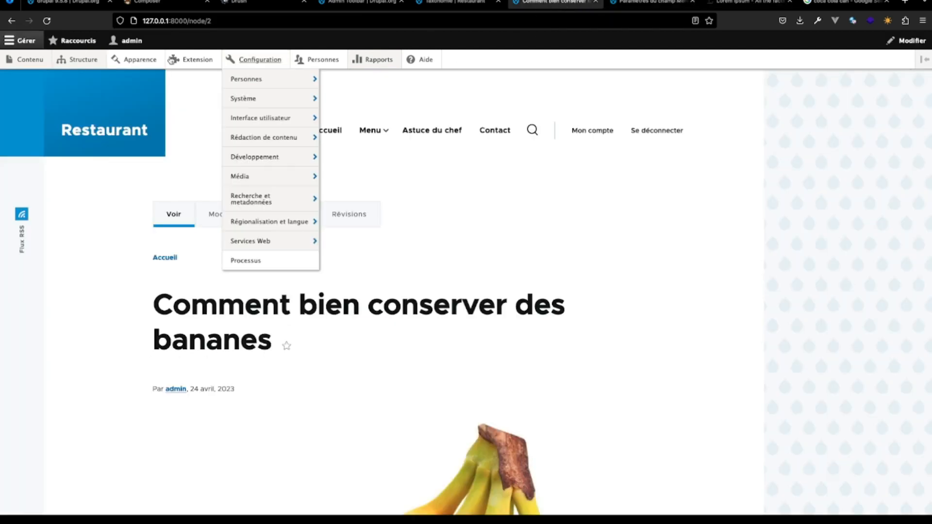
mouse_move(77, 59)
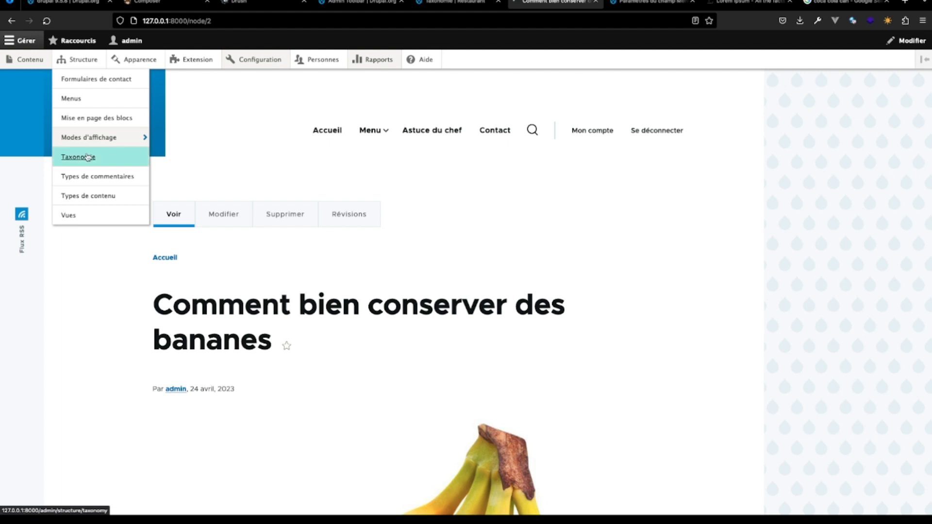
click(88, 155)
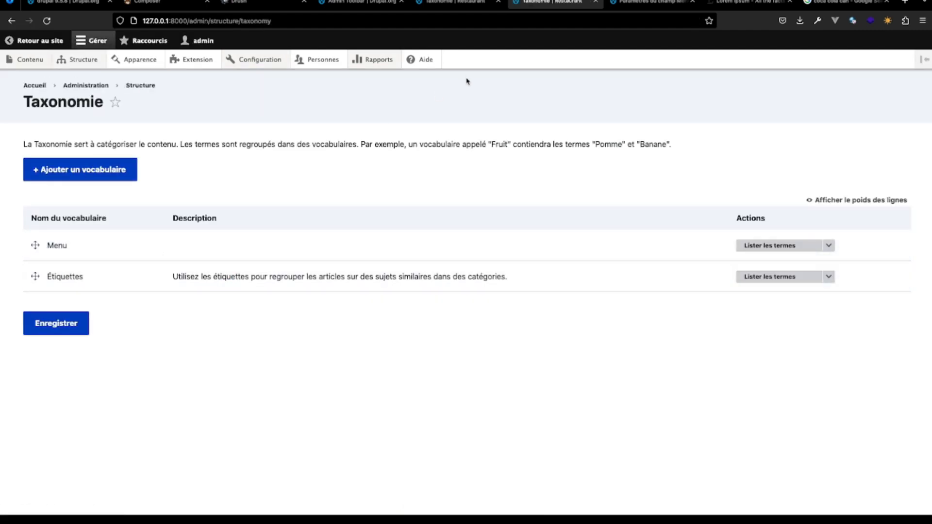
click(655, 2)
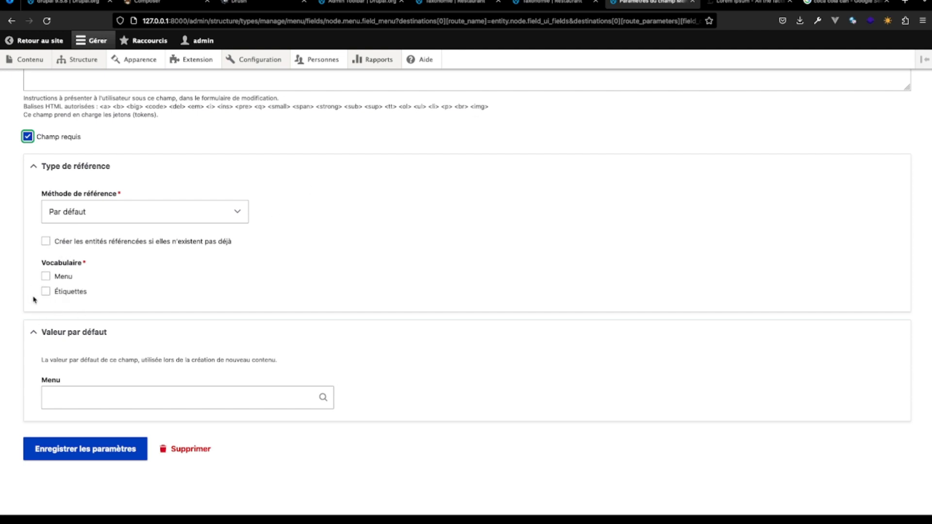
- Restrict the Menu field's references to the Menu vocabulary and save the field settings
scroll(133, 298, up, 3)
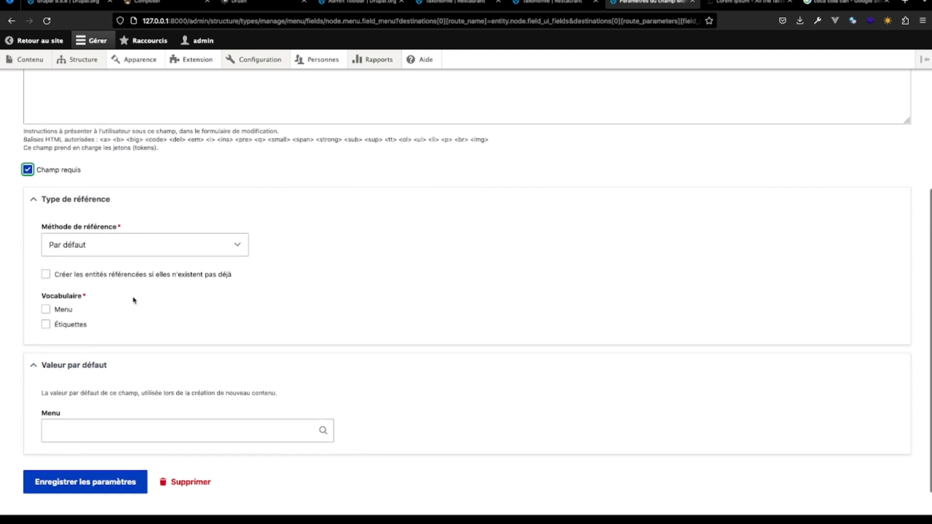
scroll(133, 299, up, 2)
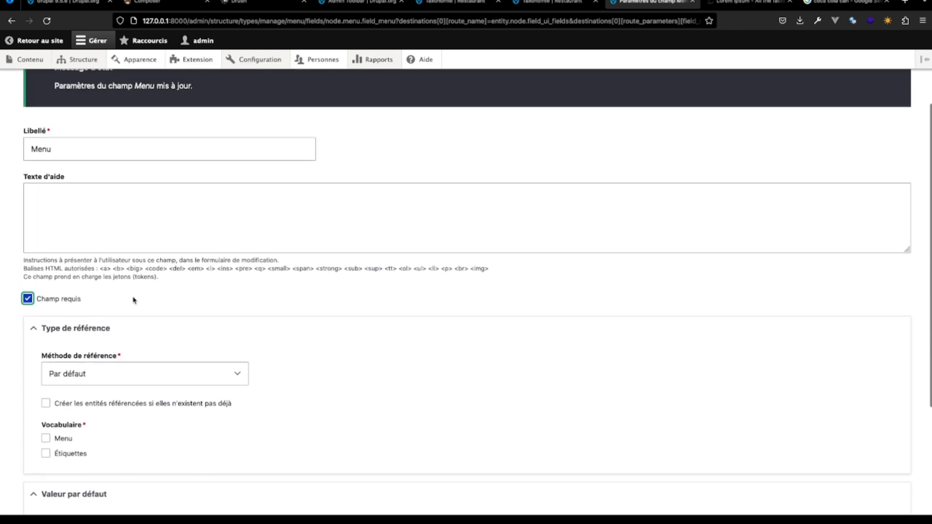
scroll(105, 291, down, 3)
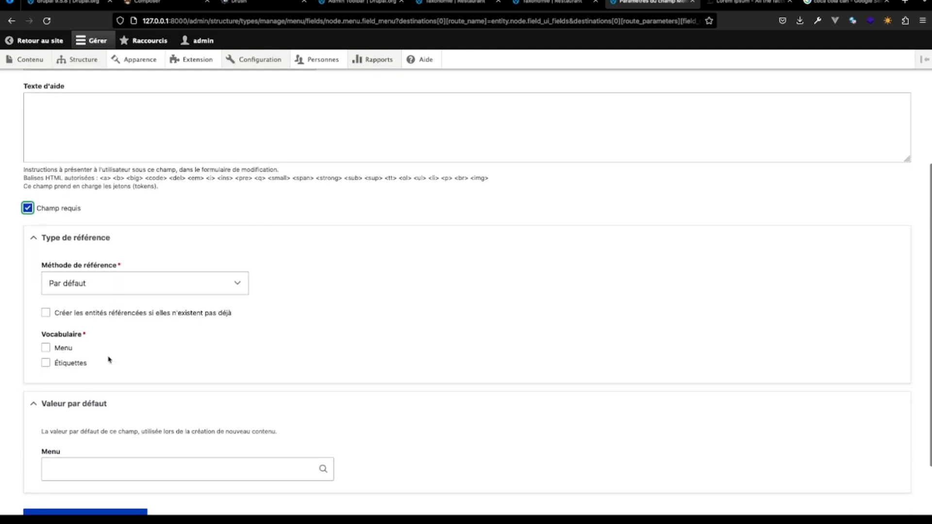
click(48, 349)
scroll(126, 360, down, 2)
scroll(168, 370, down, 1)
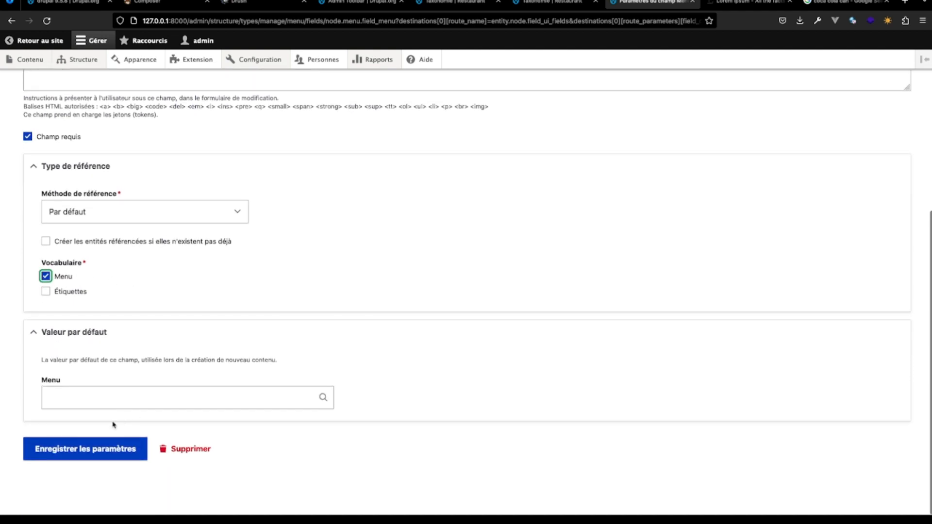
click(93, 450)
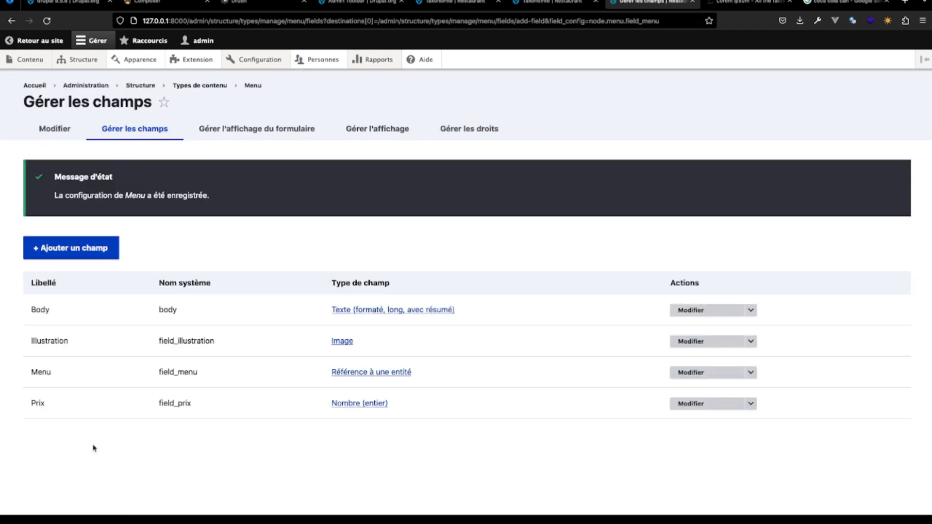
- Edit the Coca cola item from the content list, assign it the Menu term Boisson, and save it
click(558, 4)
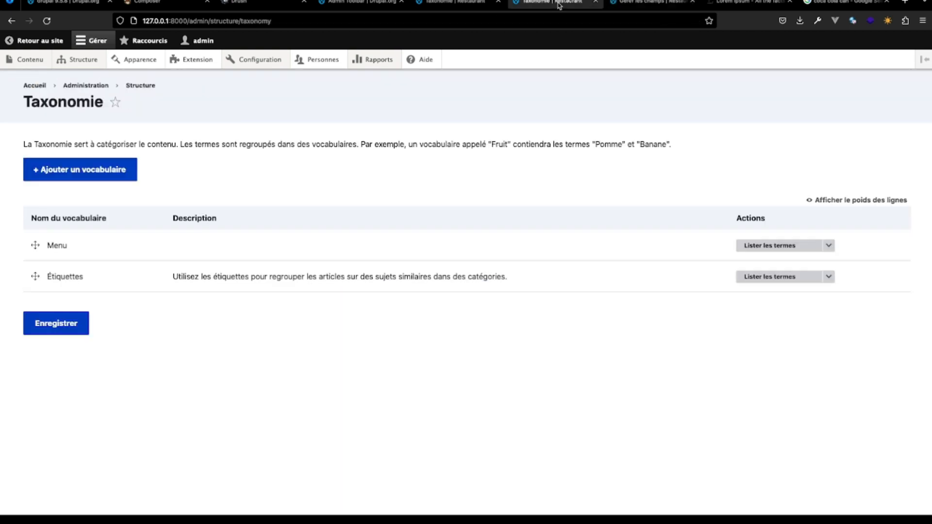
mouse_move(34, 62)
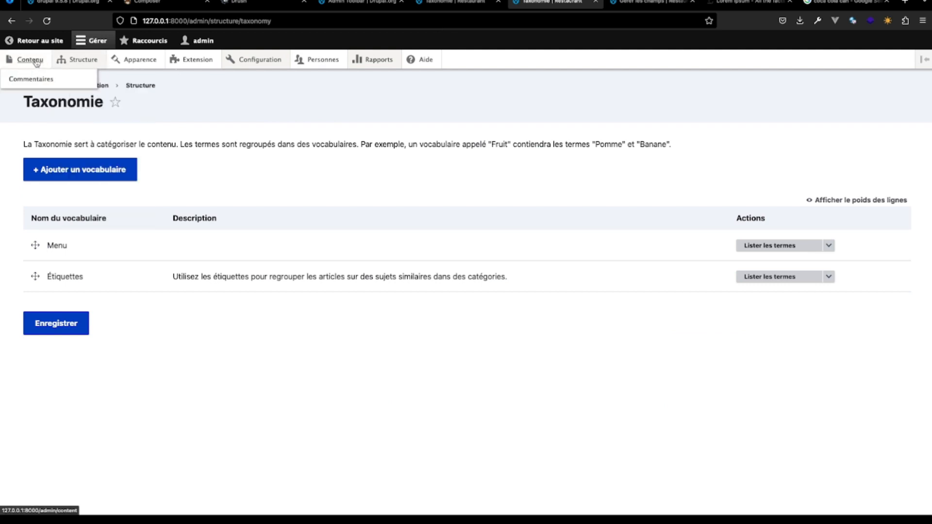
click(36, 62)
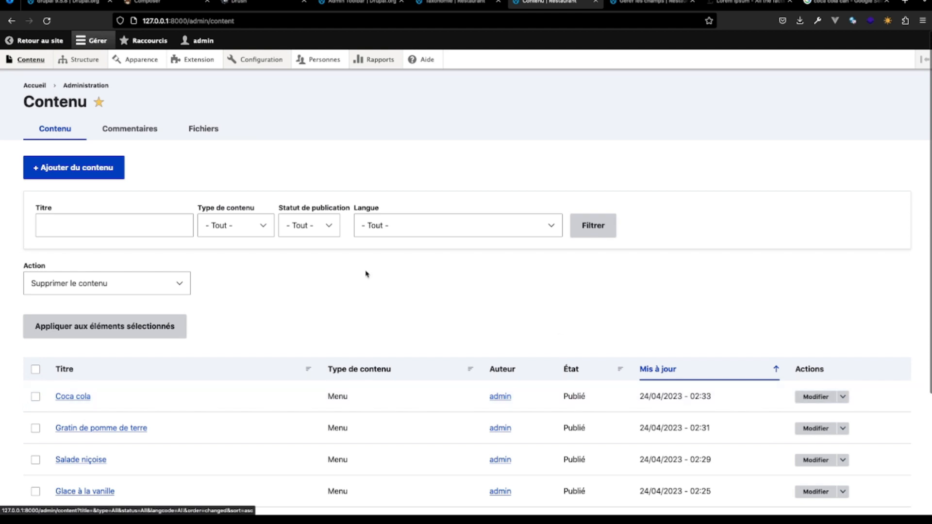
click(816, 397)
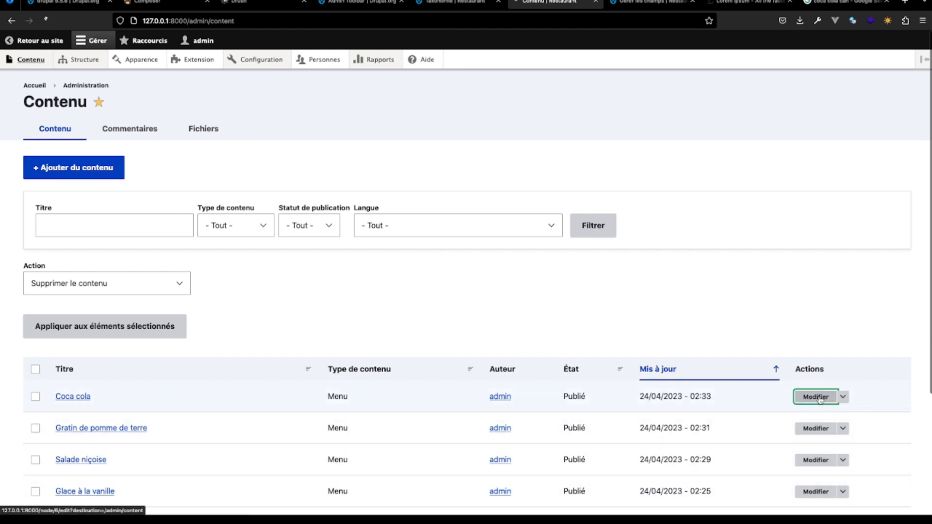
scroll(522, 365, down, 2)
scroll(524, 366, down, 2)
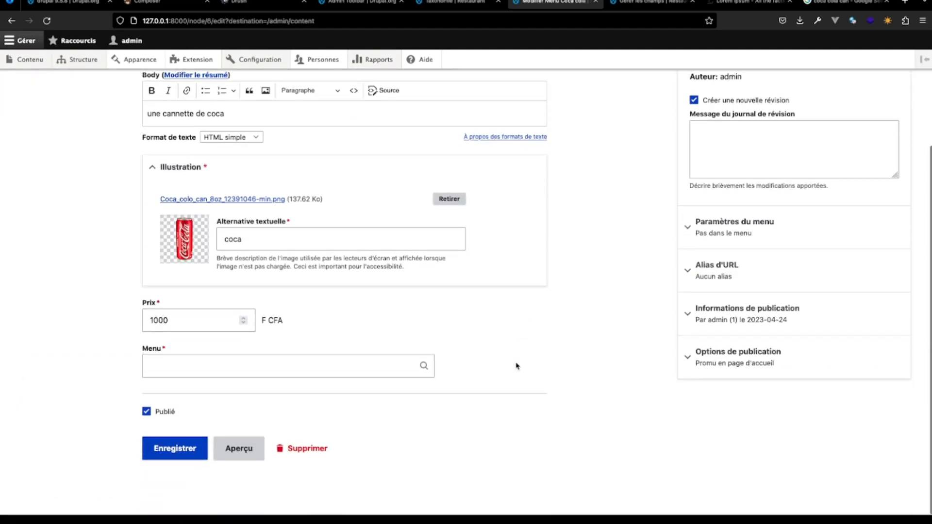
click(196, 365)
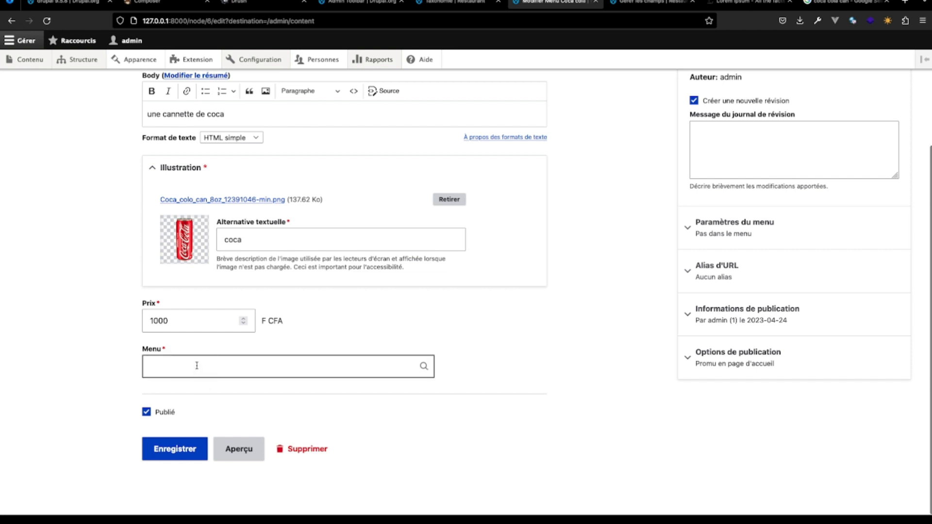
click(353, 368)
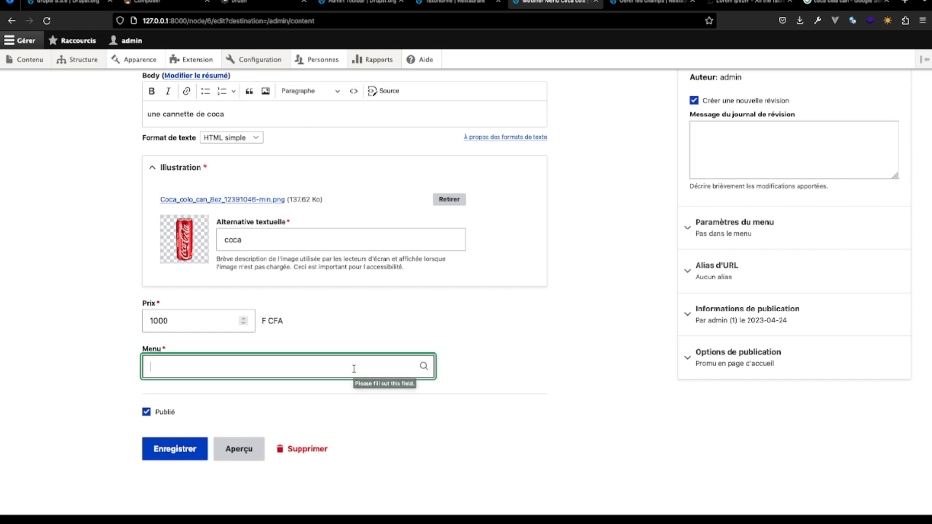
text(boi)
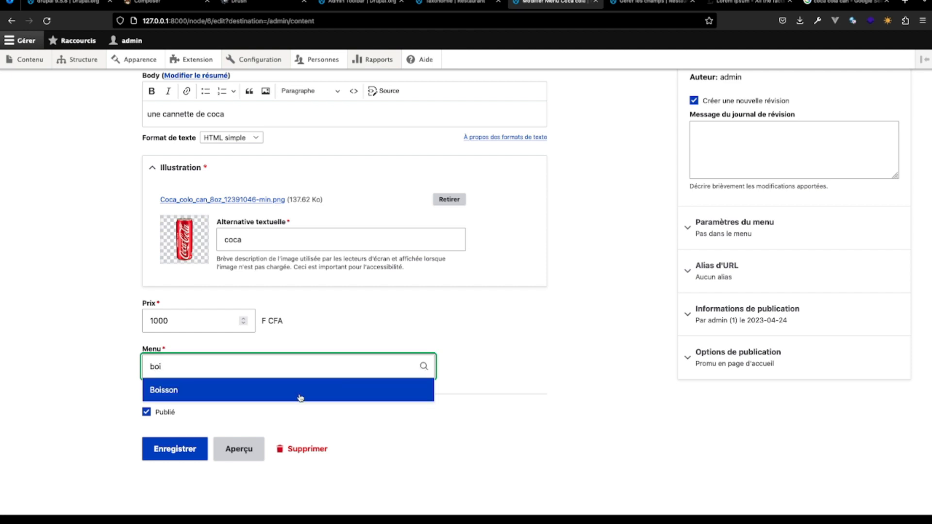
click(300, 397)
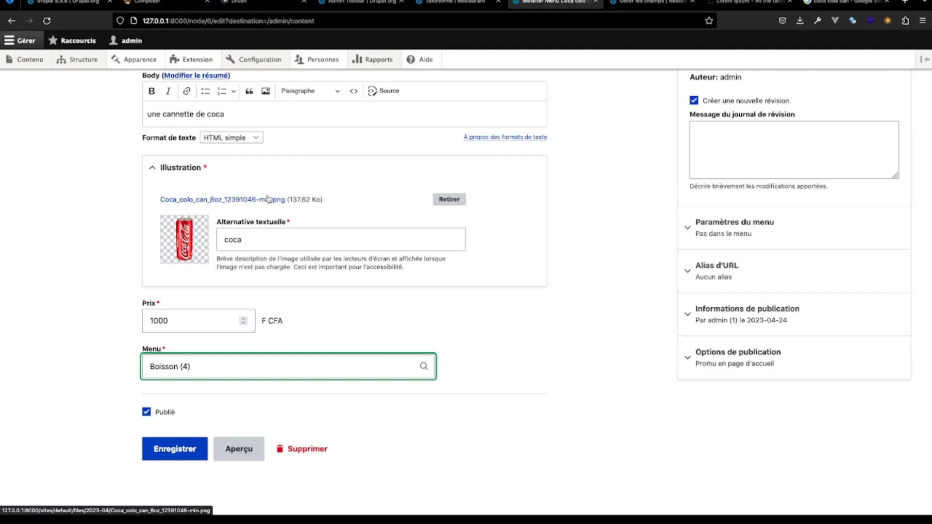
click(176, 449)
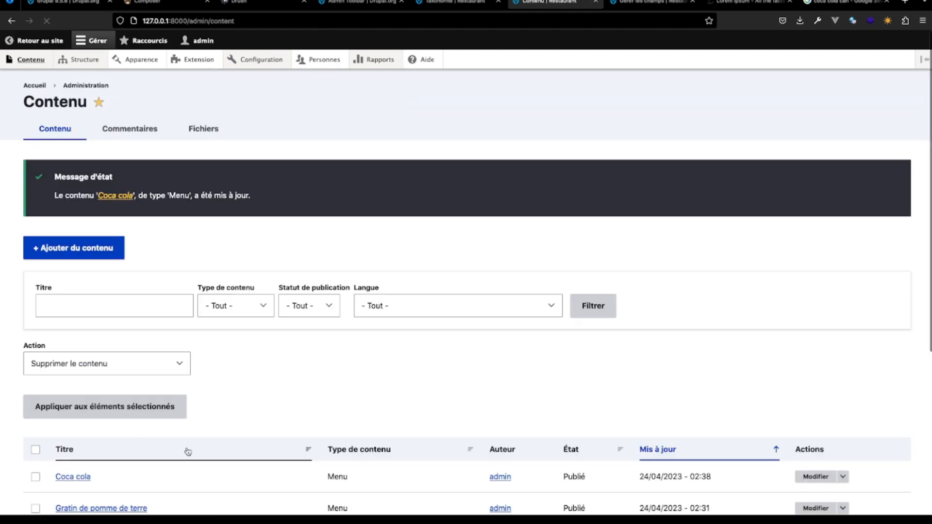
- Open the Gratin de pomme de terre item for editing and look up Menu terms containing "r"
scroll(297, 397, down, 4)
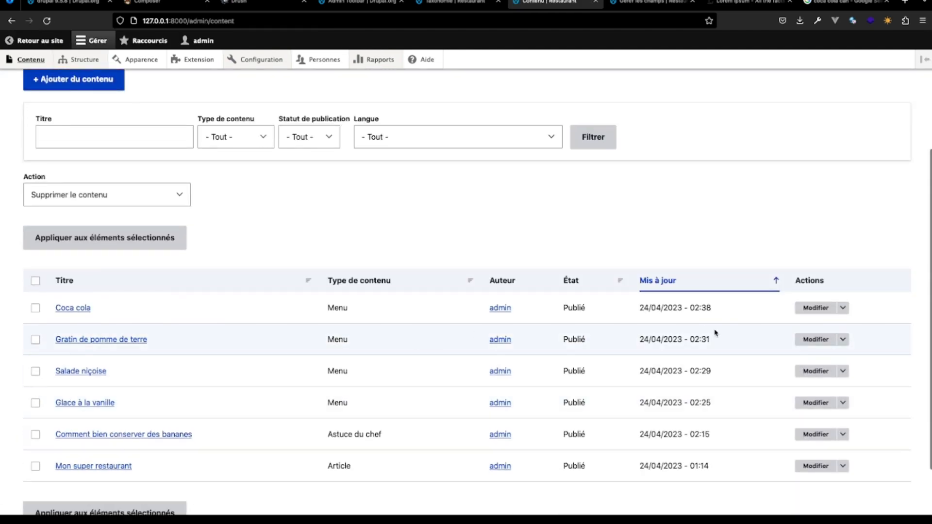
click(818, 346)
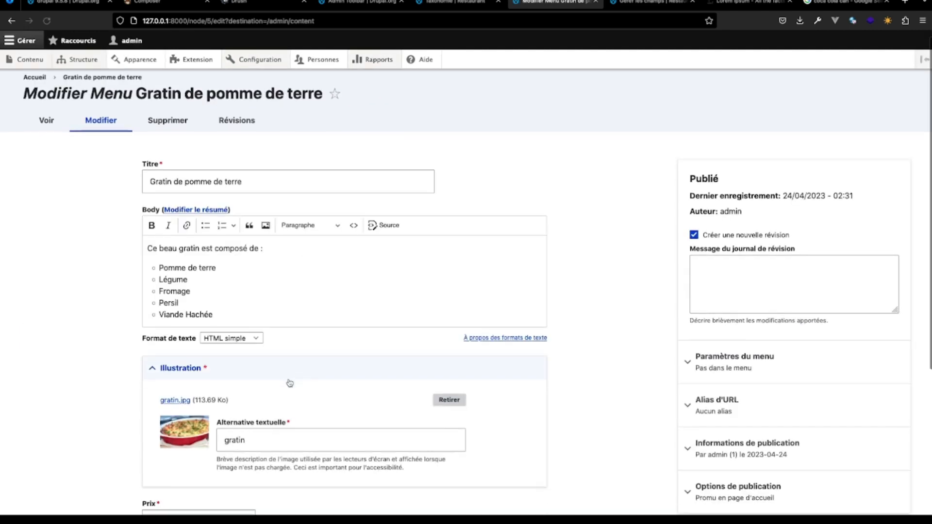
scroll(284, 175, down, 4)
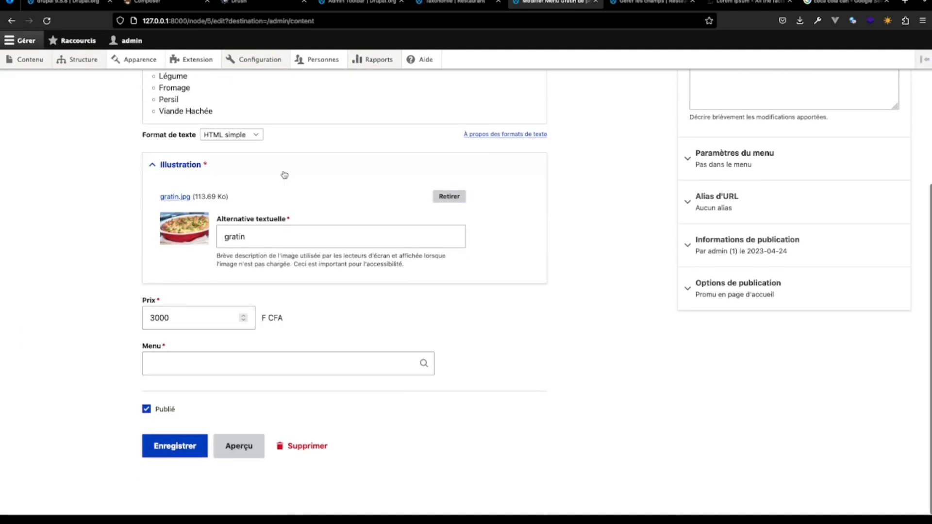
click(210, 370)
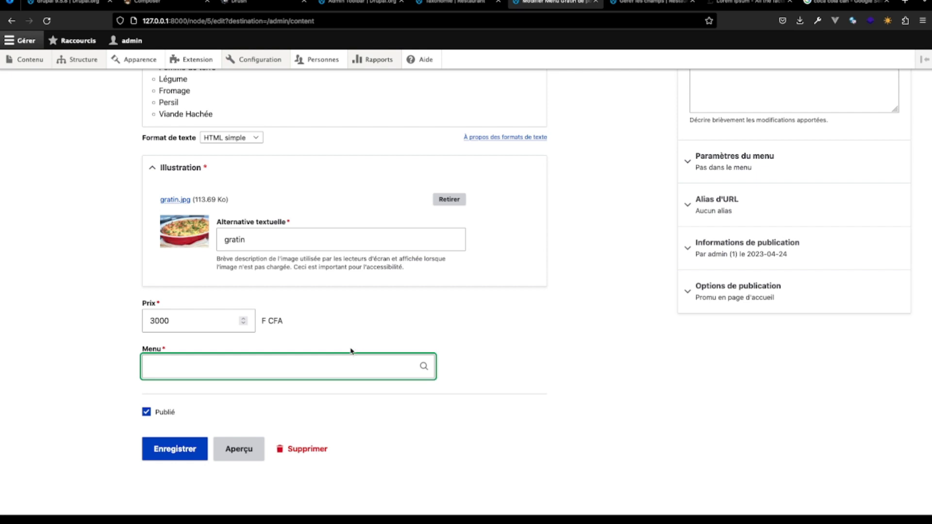
text(r)
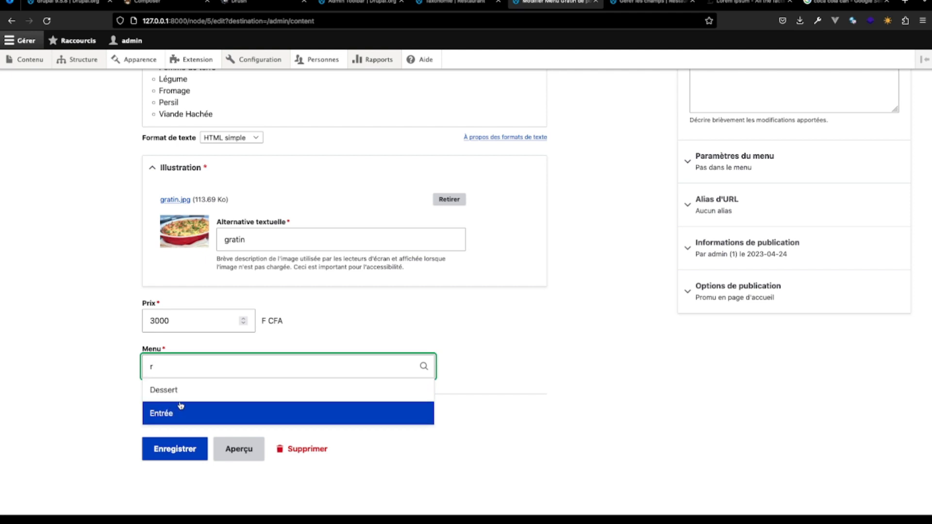
click(542, 325)
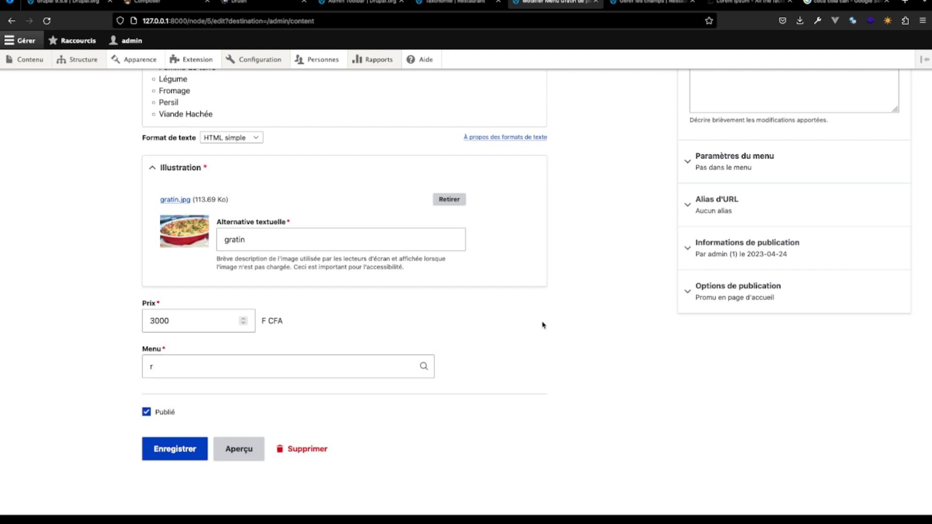
- Set the Menu field's widget to Liste de sélection in the Menu content type's form display and save the settings
click(640, 3)
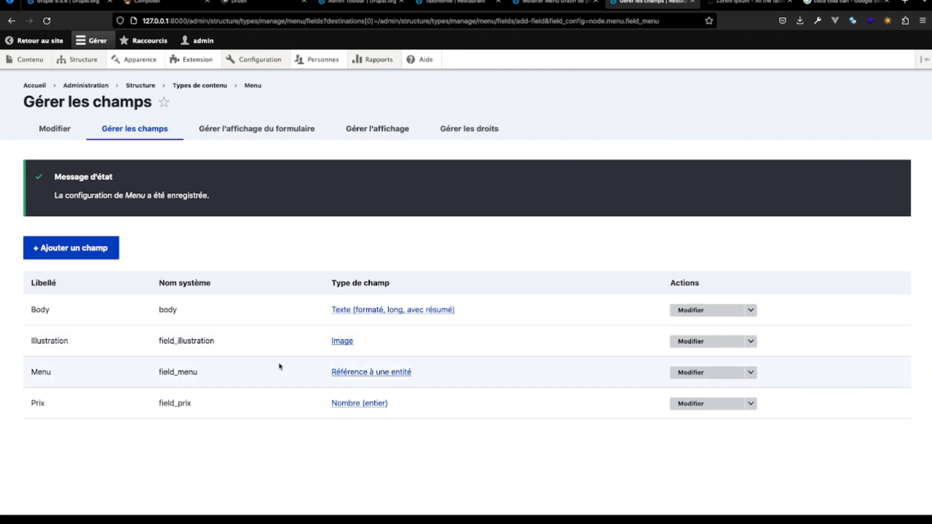
click(275, 138)
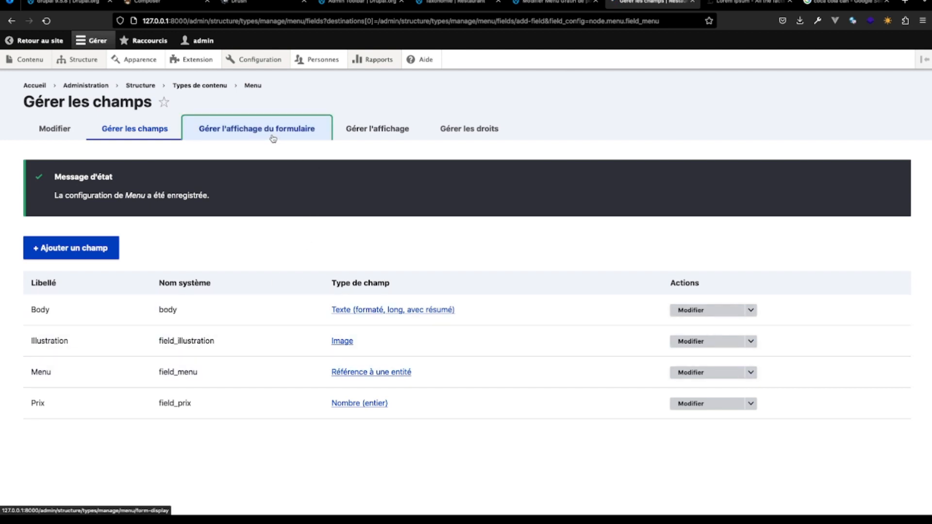
scroll(291, 331, down, 5)
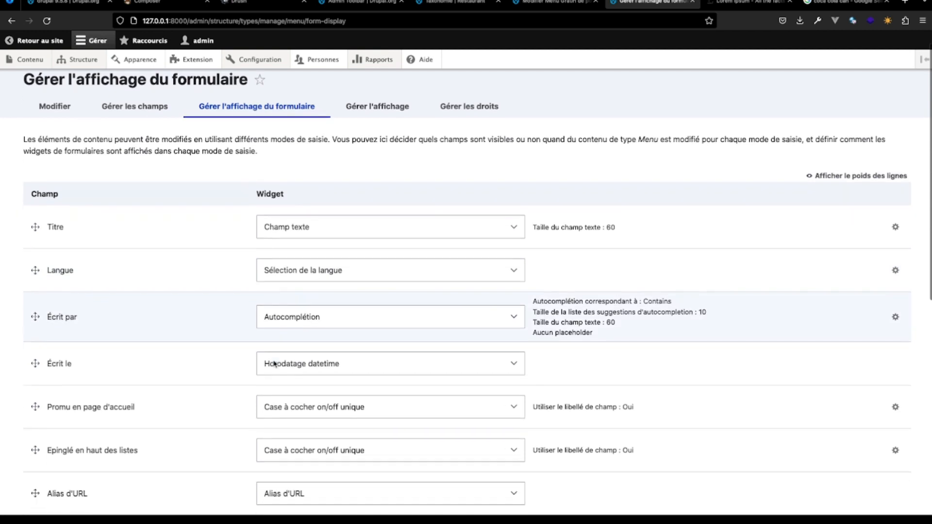
scroll(274, 363, down, 3)
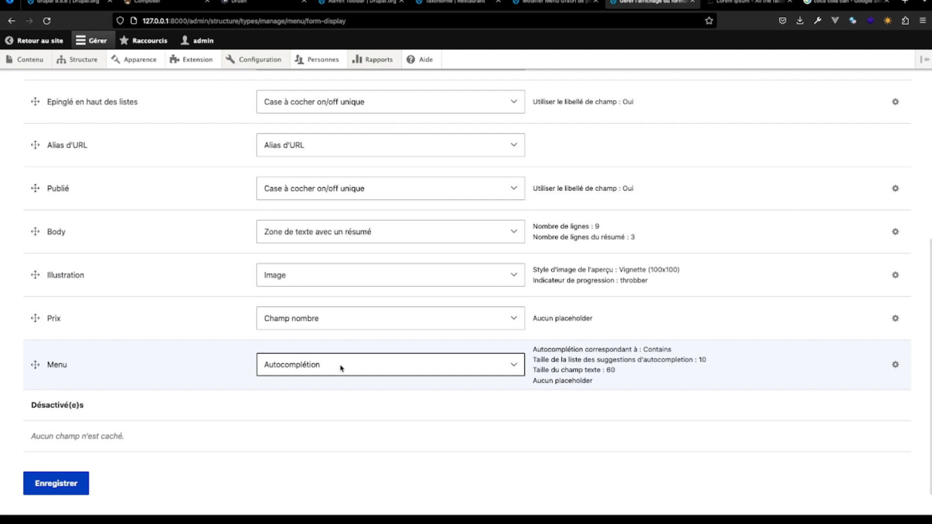
click(518, 369)
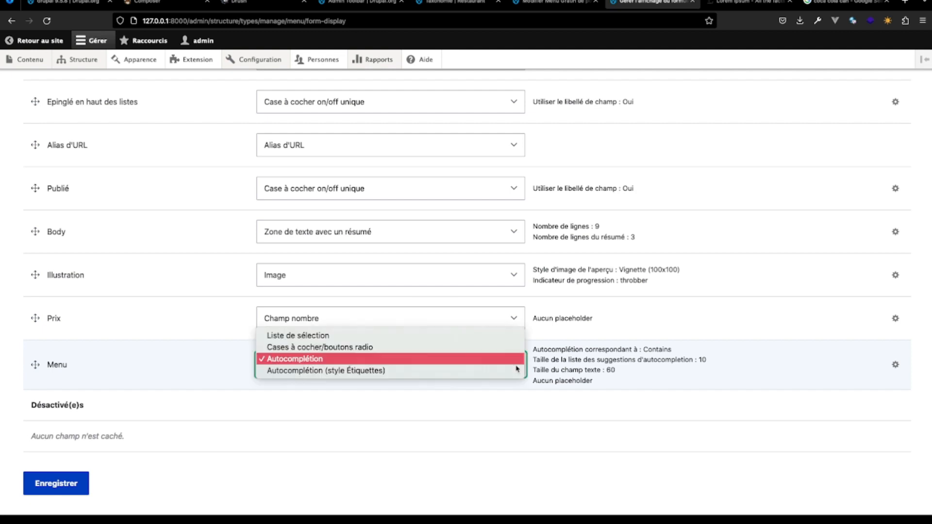
click(470, 338)
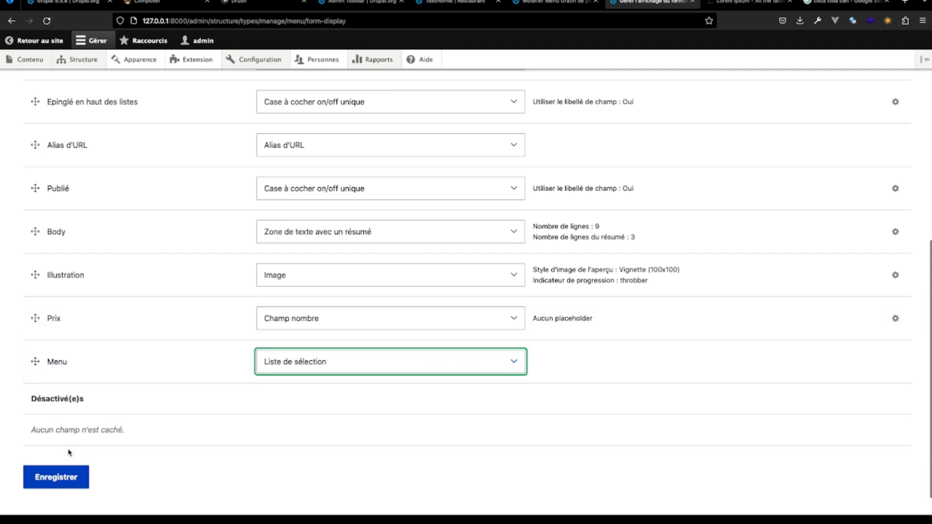
scroll(208, 305, up, 8)
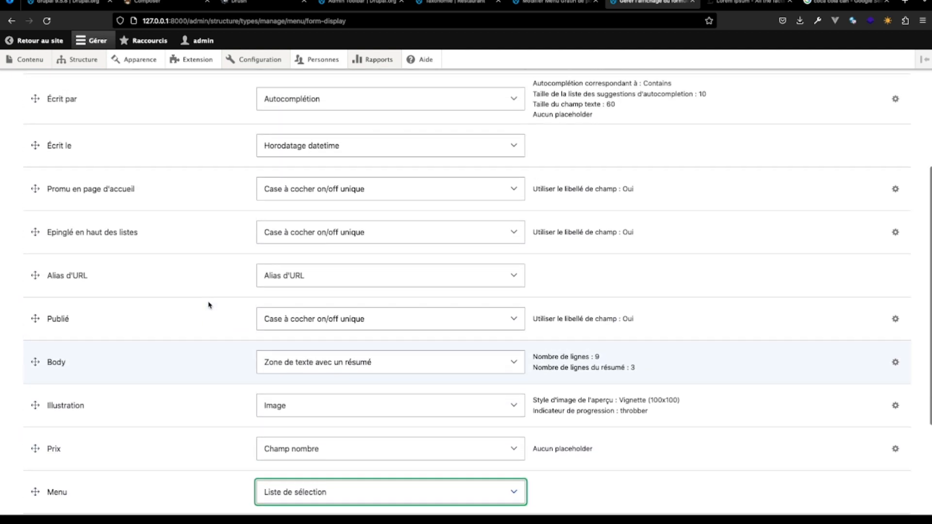
scroll(208, 305, down, 5)
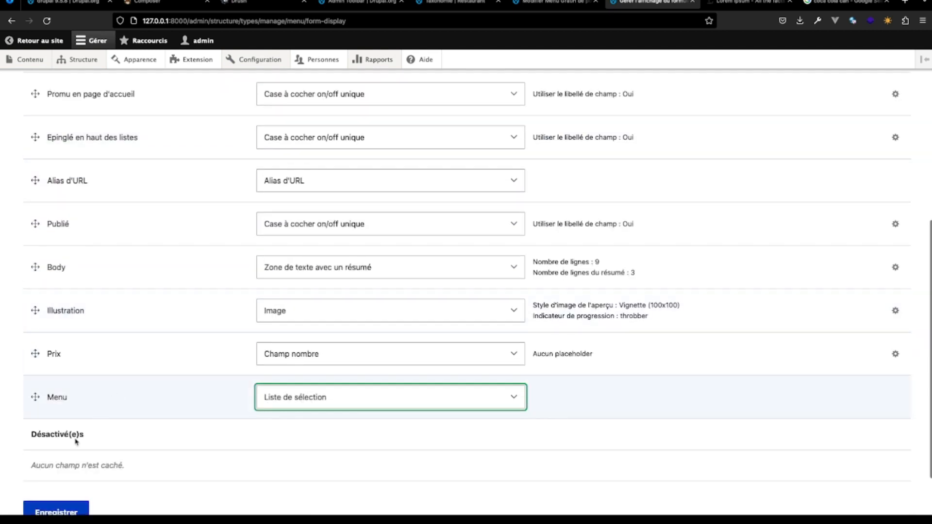
click(69, 459)
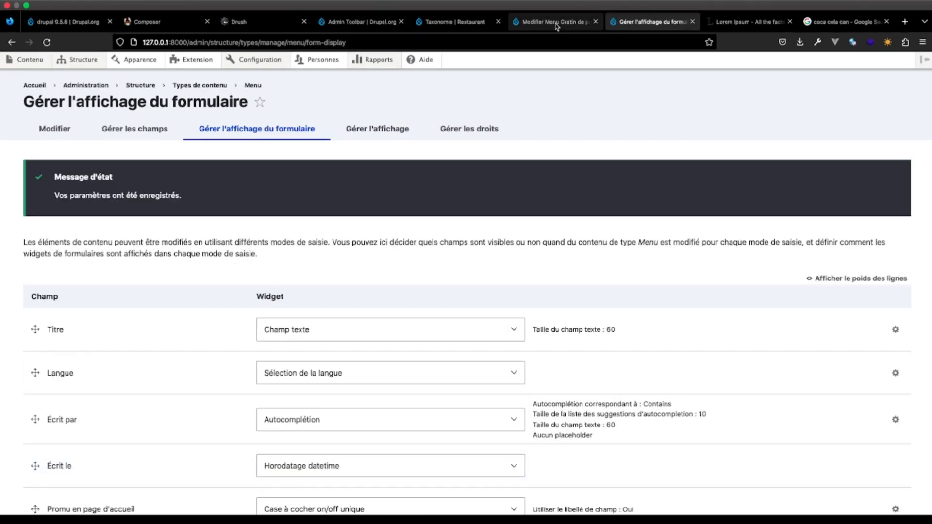
- Reload the Gratin de pomme de terre edit form, assign it the Menu term Plat, and save it
click(557, 22)
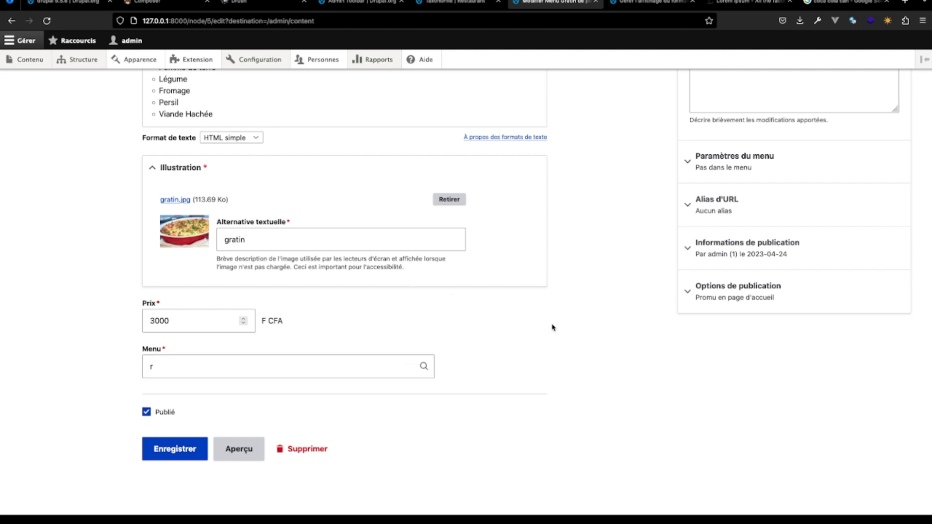
key(super+r)
scroll(376, 446, down, 4)
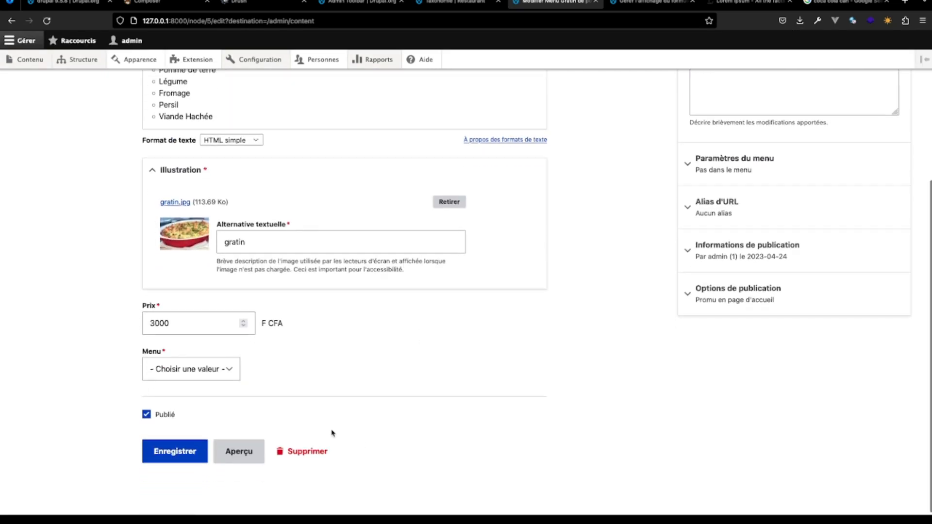
click(233, 371)
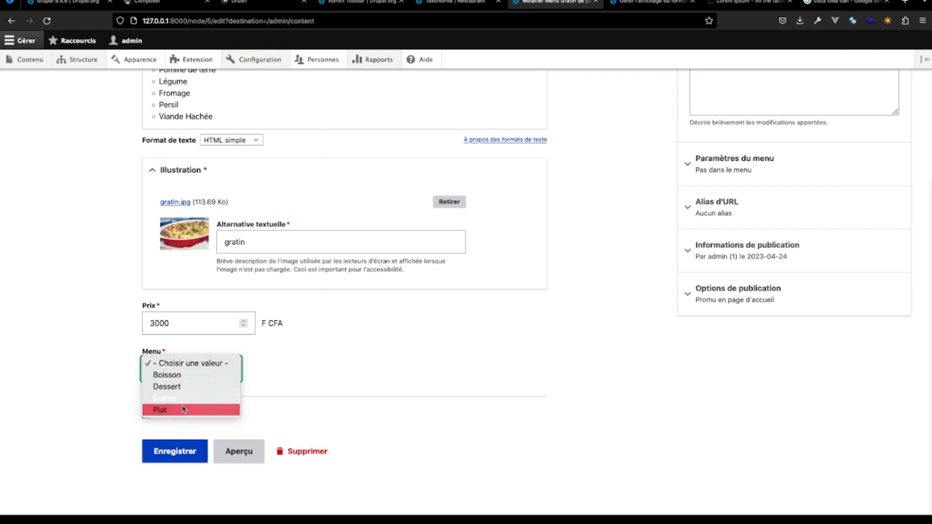
click(322, 371)
click(211, 370)
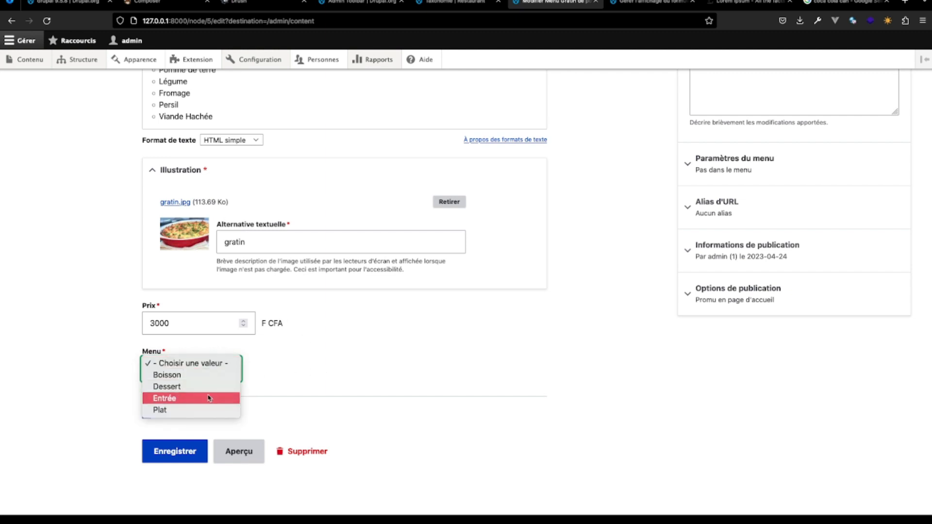
click(209, 412)
click(189, 447)
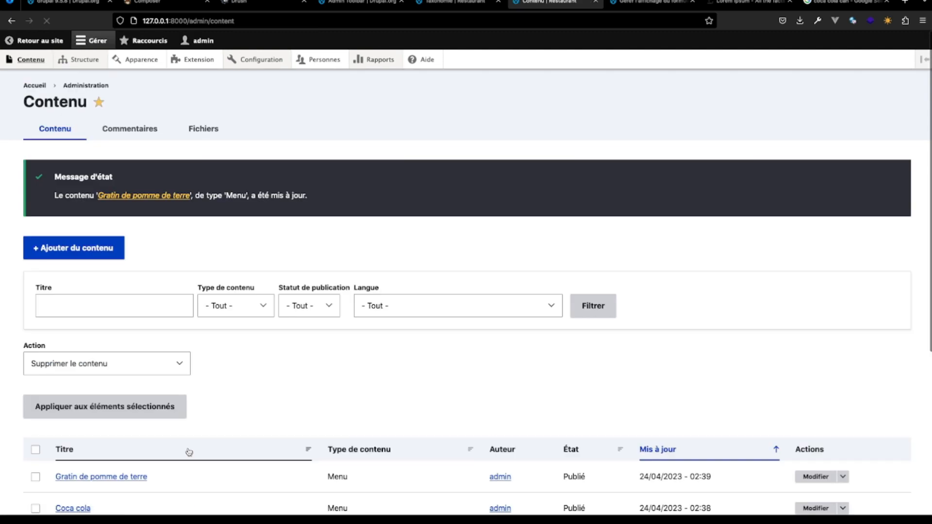
- Edit the Salade niçoise item from the content list, assign it the Menu term Dessert, and save it
scroll(194, 427, down, 5)
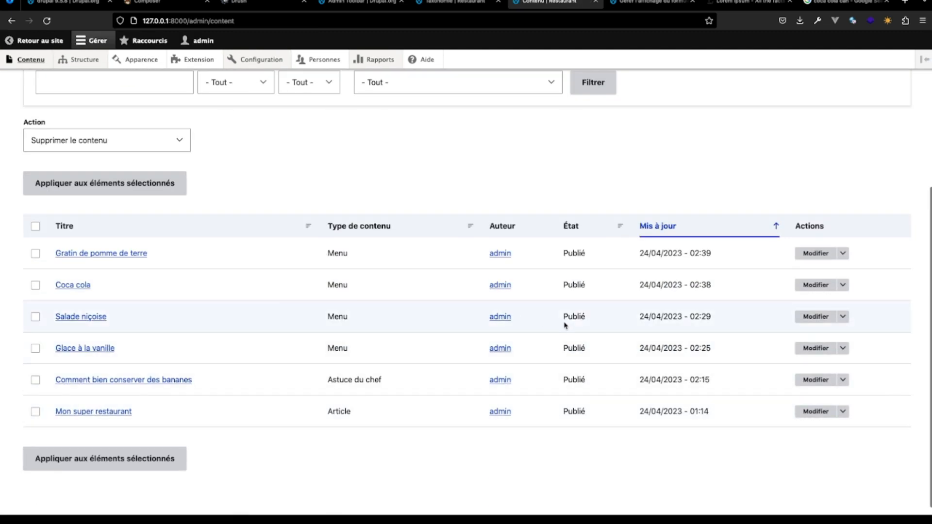
click(816, 316)
scroll(443, 327, down, 10)
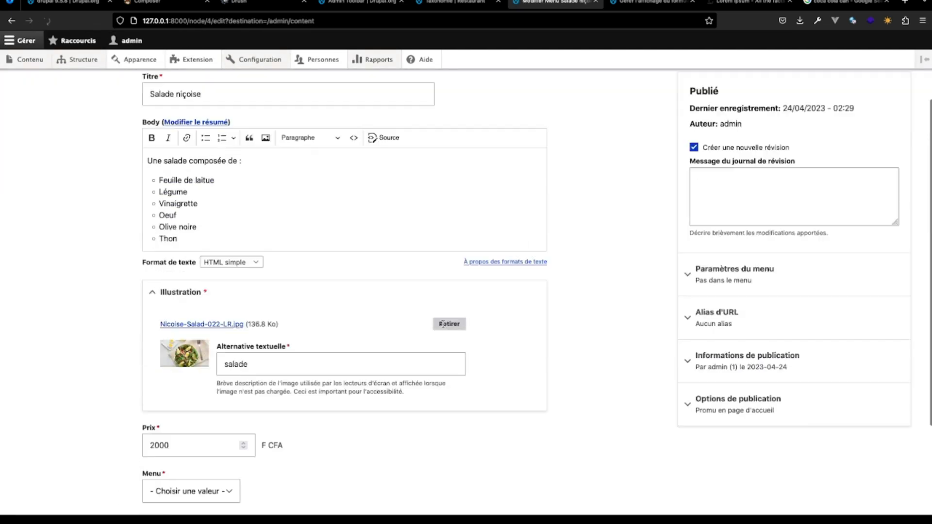
click(232, 366)
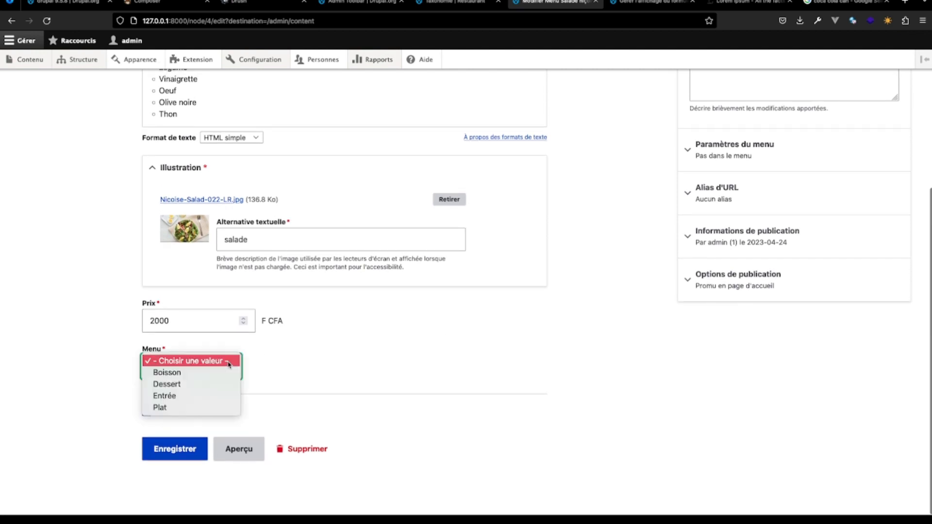
click(206, 383)
click(172, 451)
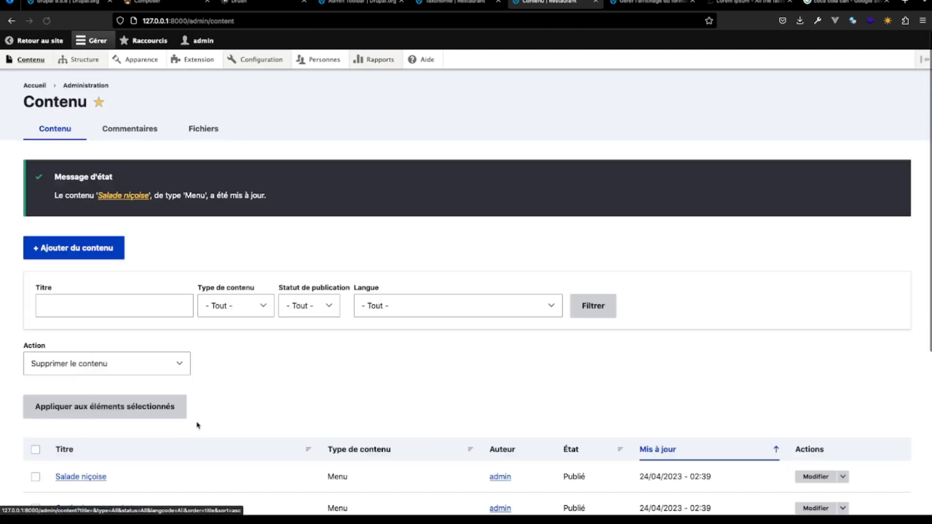
- Reopen the Salade niçoise item, change its Menu term to Entrée, and save it
scroll(204, 422, down, 5)
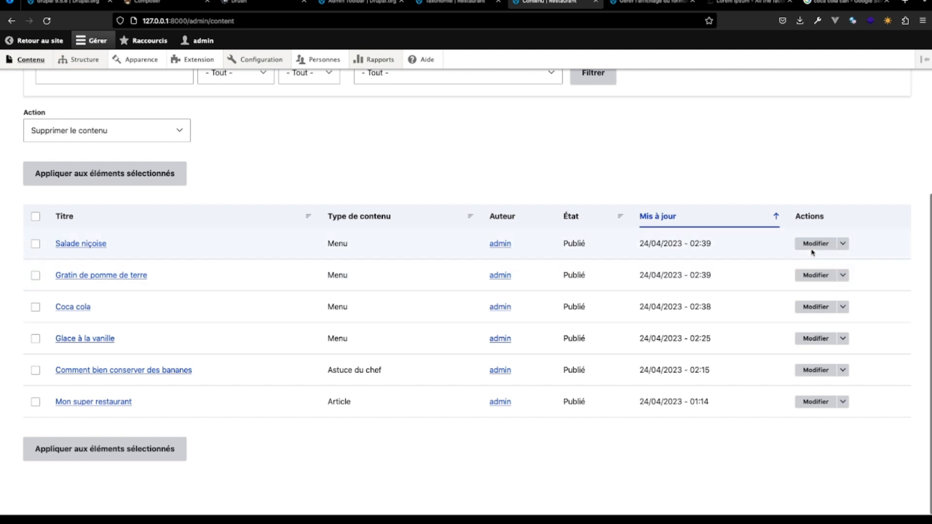
click(815, 244)
scroll(242, 363, down, 6)
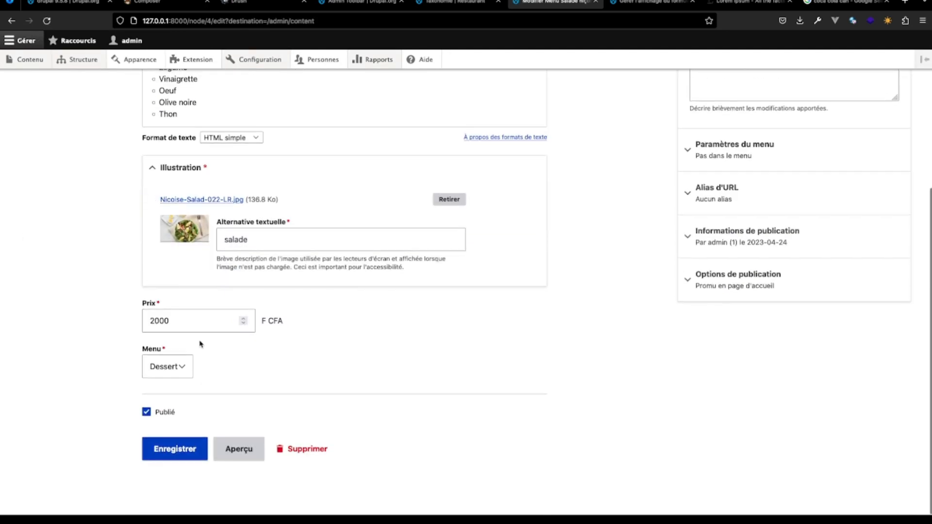
click(173, 444)
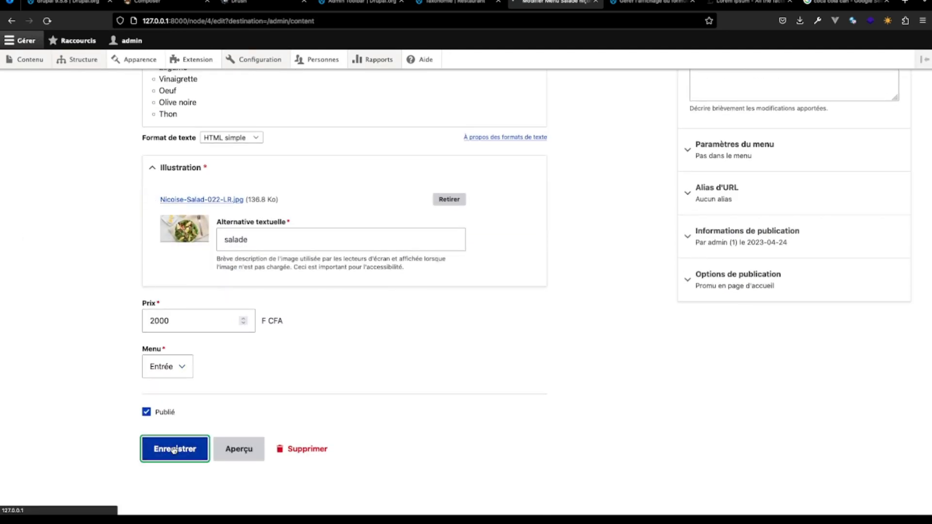
- Check the Menu term of the Gratin de pomme de terre item and return to the content list
scroll(204, 398, down, 4)
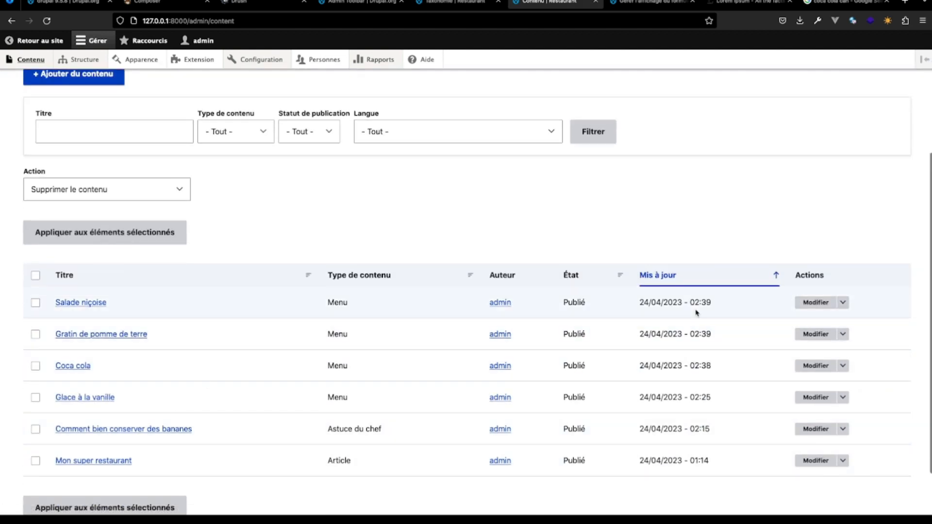
click(809, 334)
scroll(339, 322, down, 5)
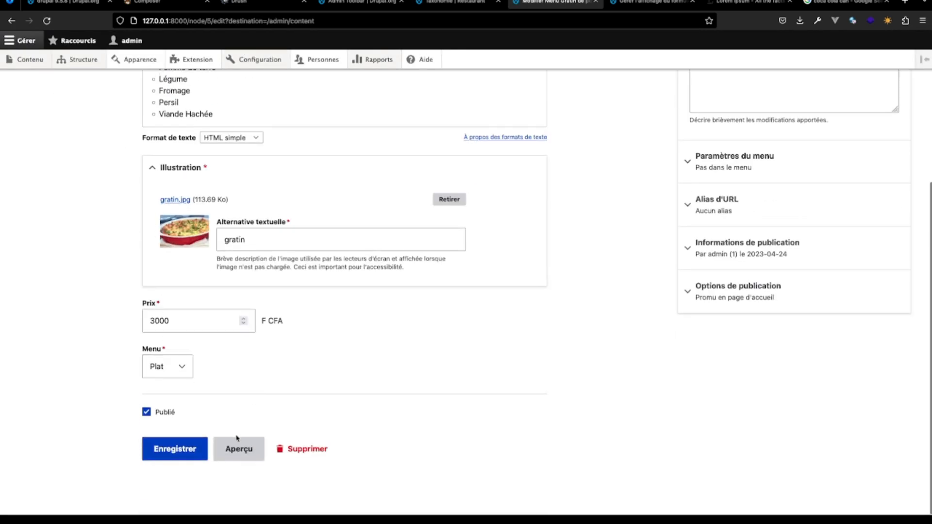
click(12, 21)
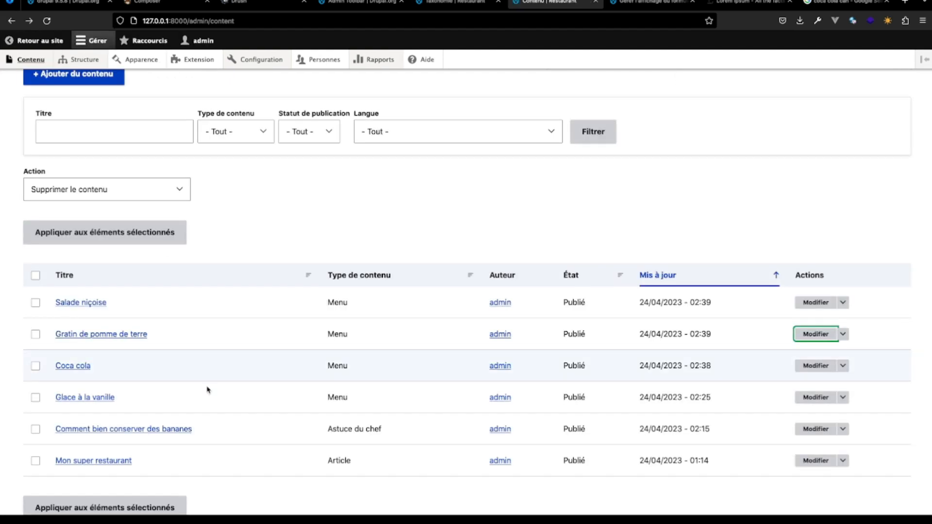
- Edit the Glace à la vanille item, assign it the Menu term Dessert, and save it
click(818, 401)
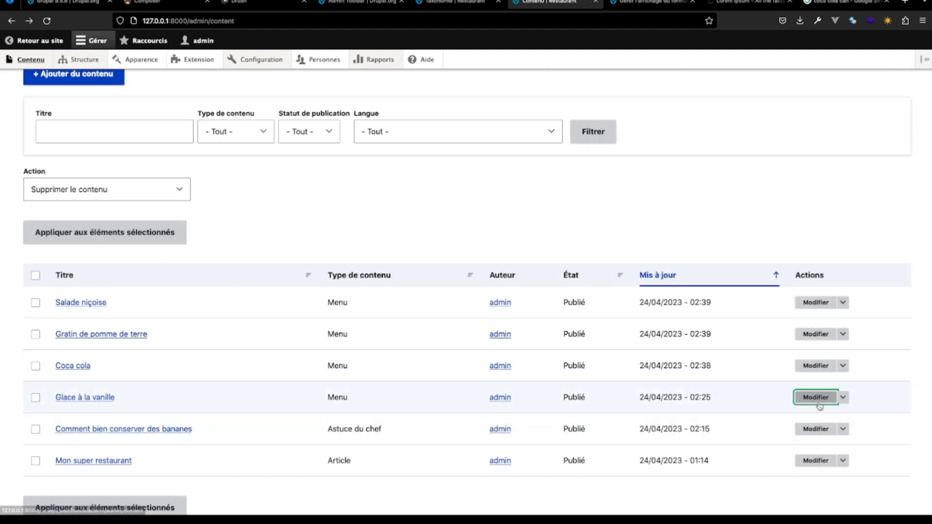
scroll(342, 380, down, 3)
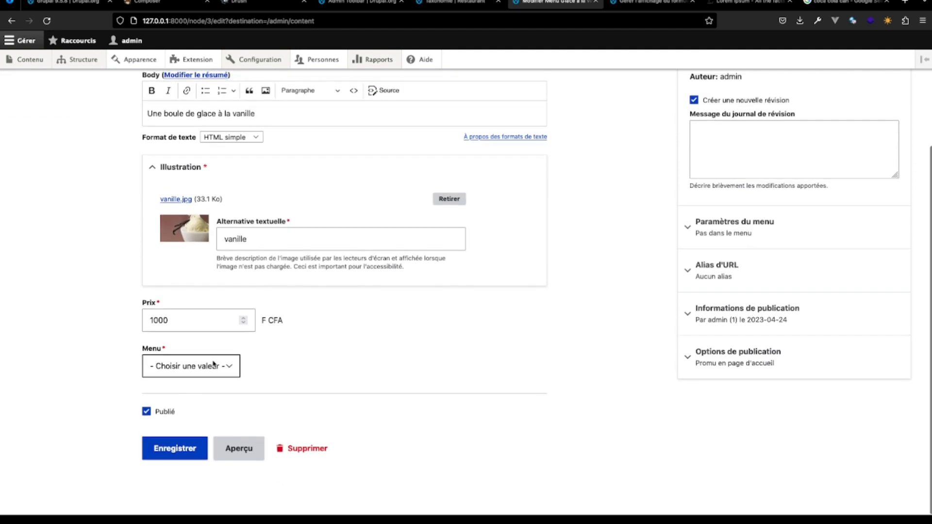
click(214, 366)
click(203, 382)
click(179, 448)
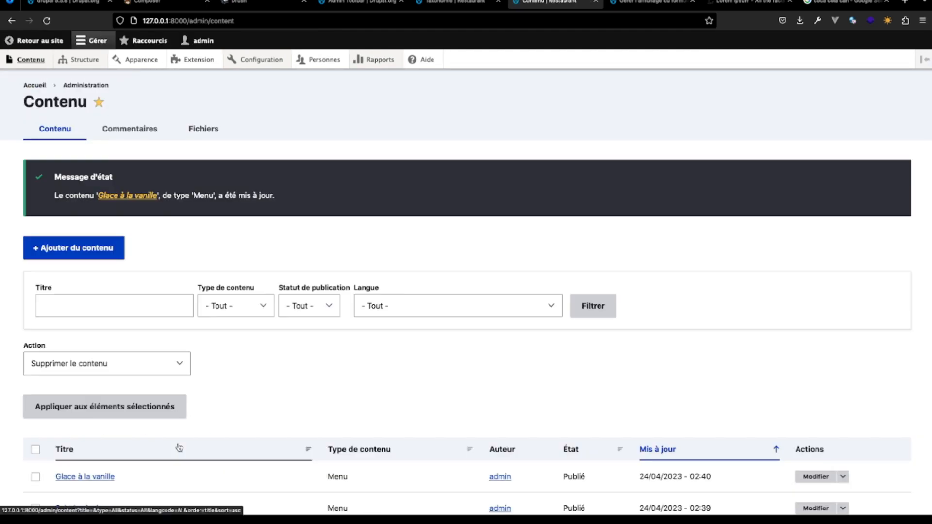
- View the Glace à la vanille page to check its Menu term and the Menu entries of the site's main navigation
scroll(267, 391, down, 5)
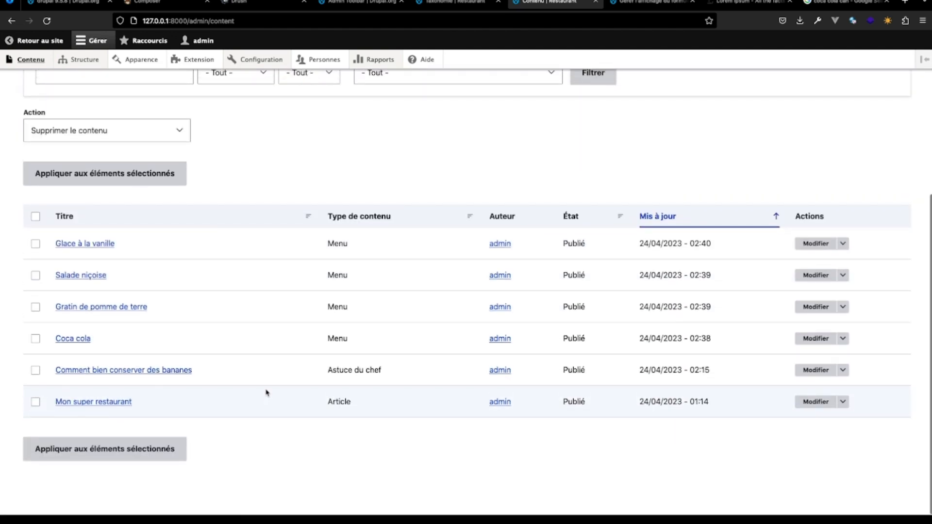
scroll(266, 391, up, 1)
click(105, 304)
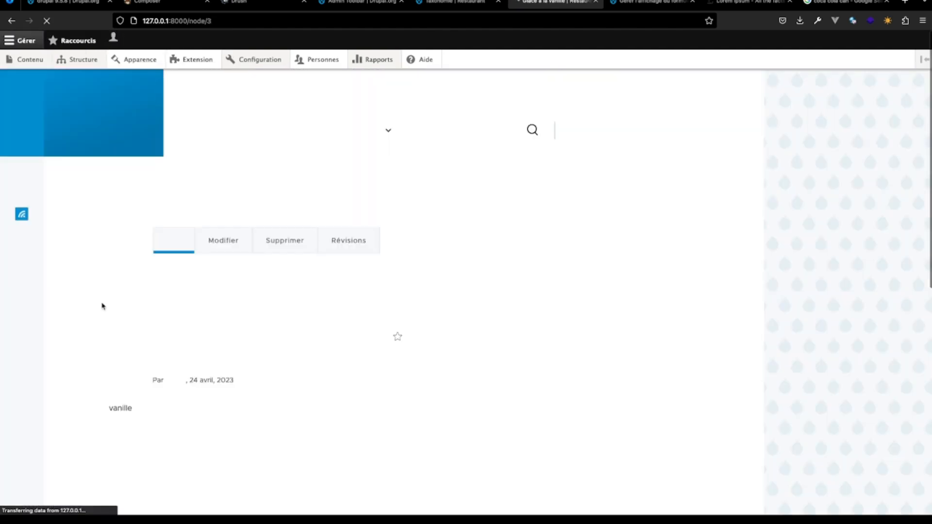
scroll(102, 305, down, 8)
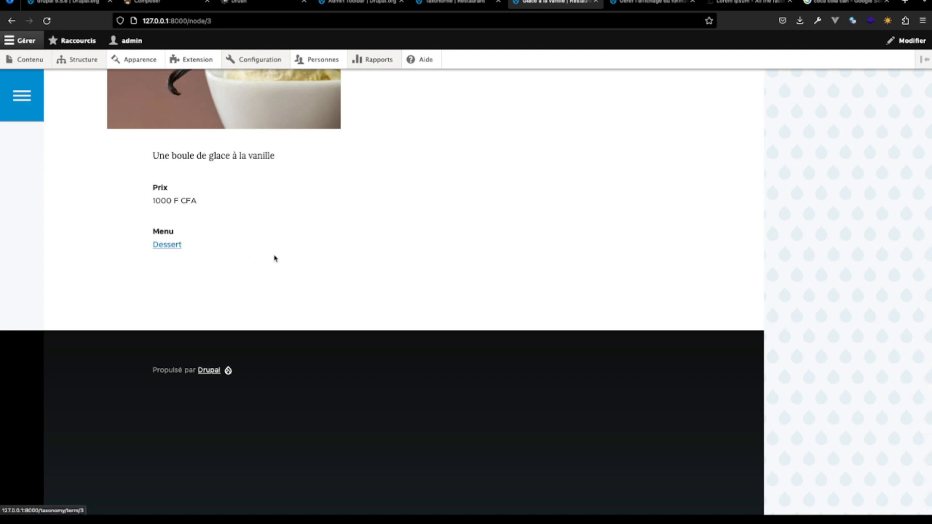
scroll(275, 258, up, 4)
scroll(275, 258, up, 4)
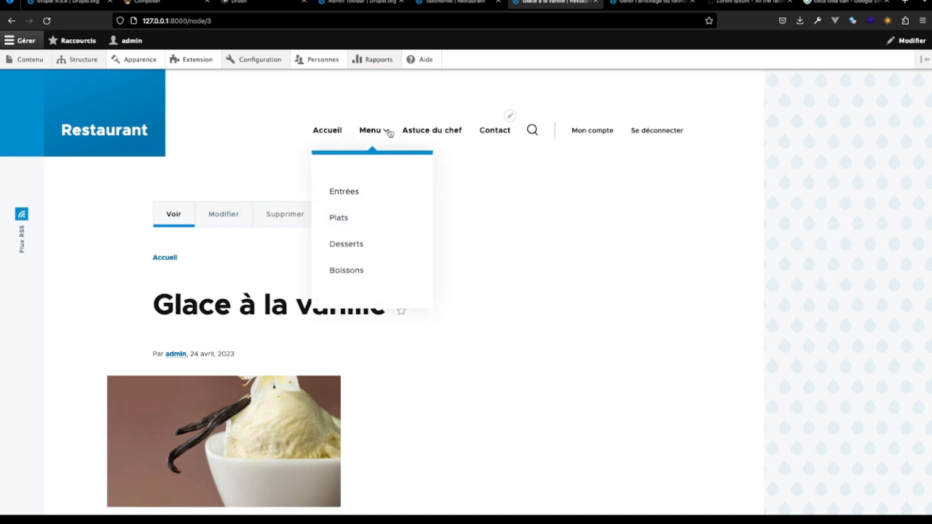
mouse_move(382, 142)
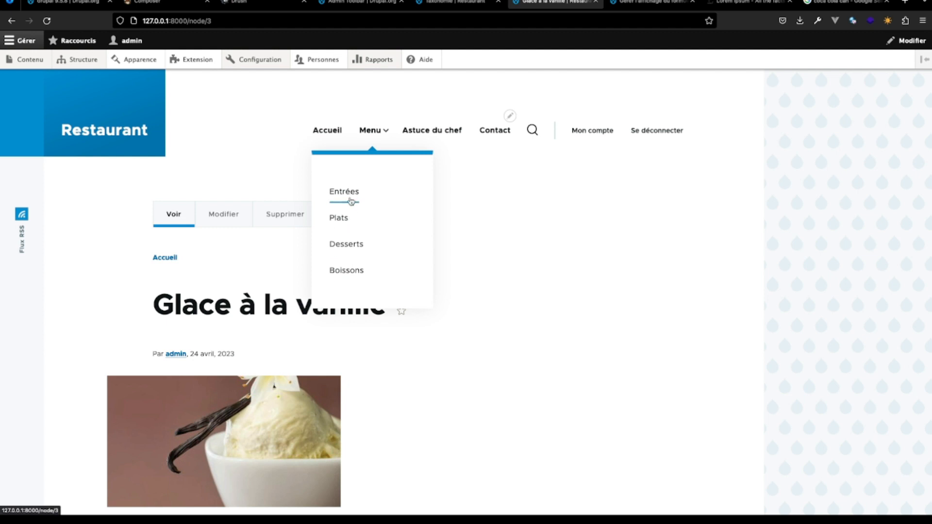
- Open the site's Views administration list and look over the enabled views
mouse_move(78, 61)
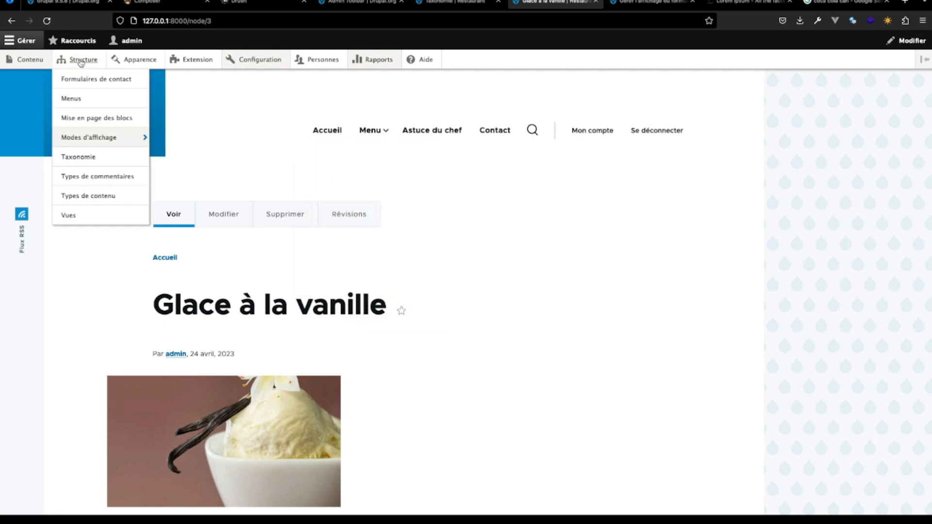
click(75, 215)
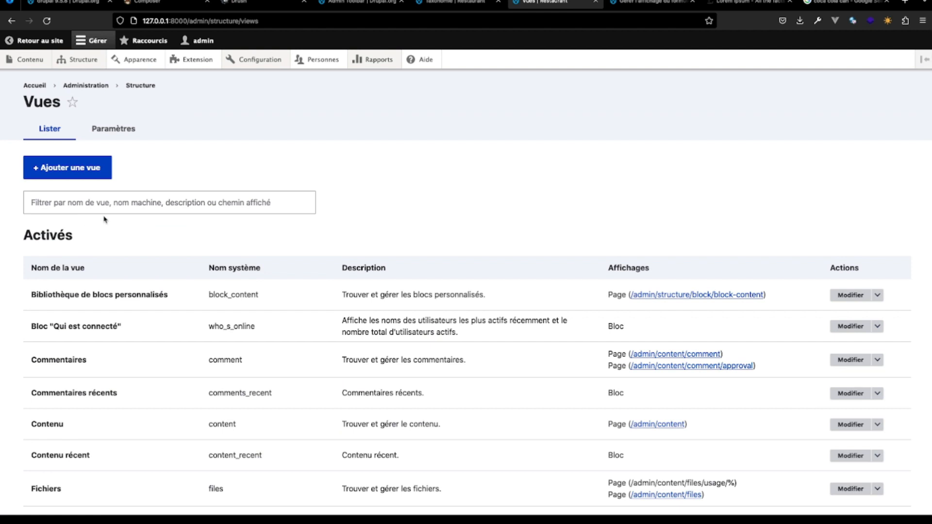
scroll(162, 281, down, 1)
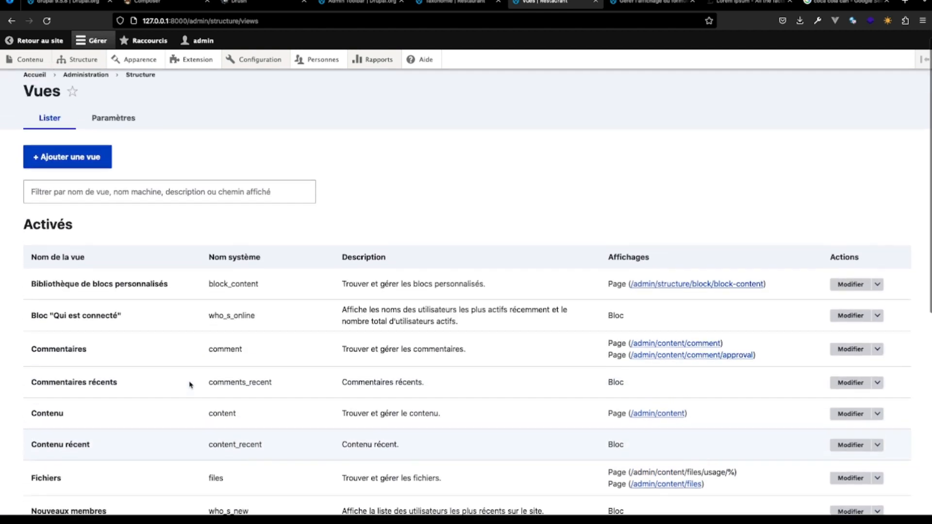
- Start a new view and name it Page dessert
scroll(170, 296, up, 1)
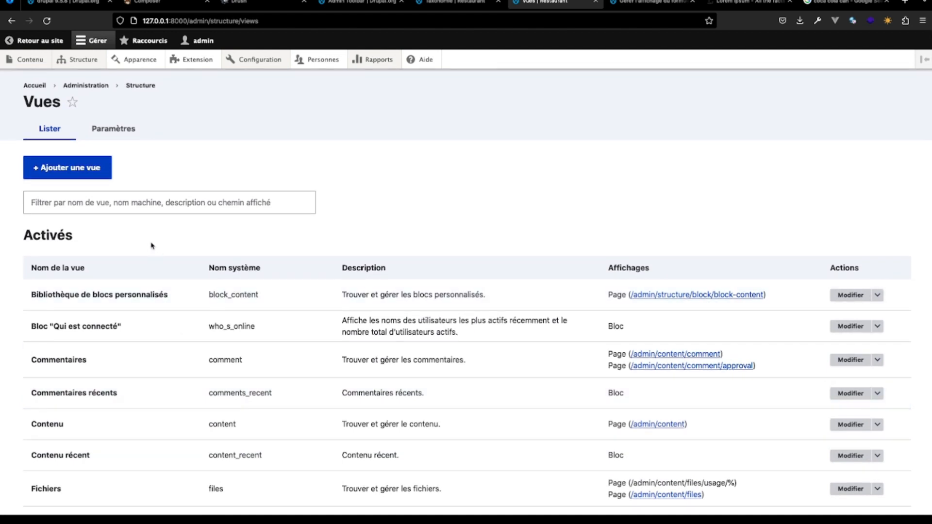
click(102, 170)
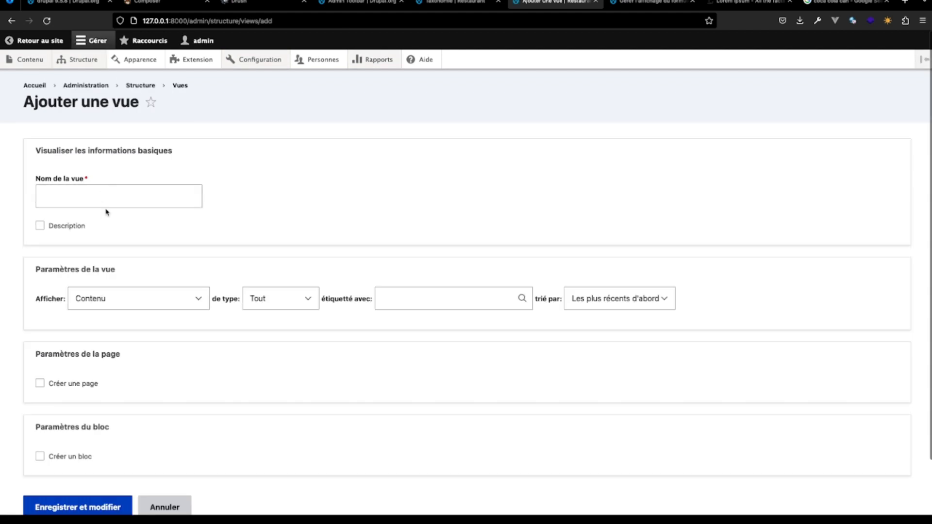
click(107, 203)
text(page)
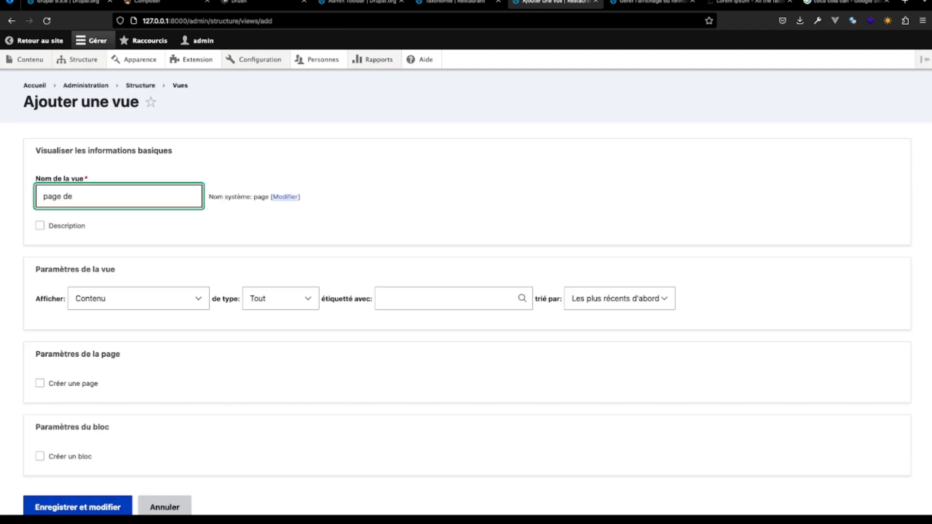
text( de)
key(BackSpace)
key(BackSpace)
key(BackSpace)
key(BackSpace)
text(Page)
- Set the new view to show Contenu of type Menu
scroll(139, 292, down, 1)
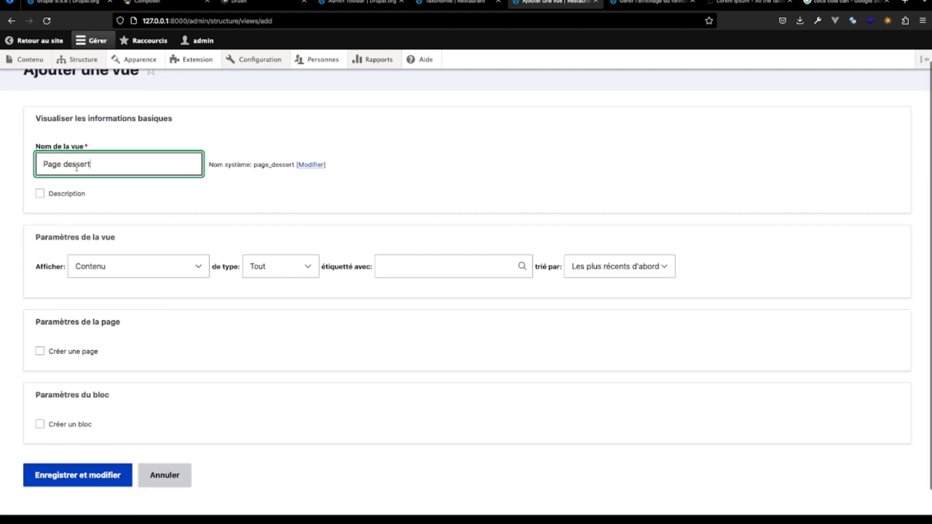
click(205, 271)
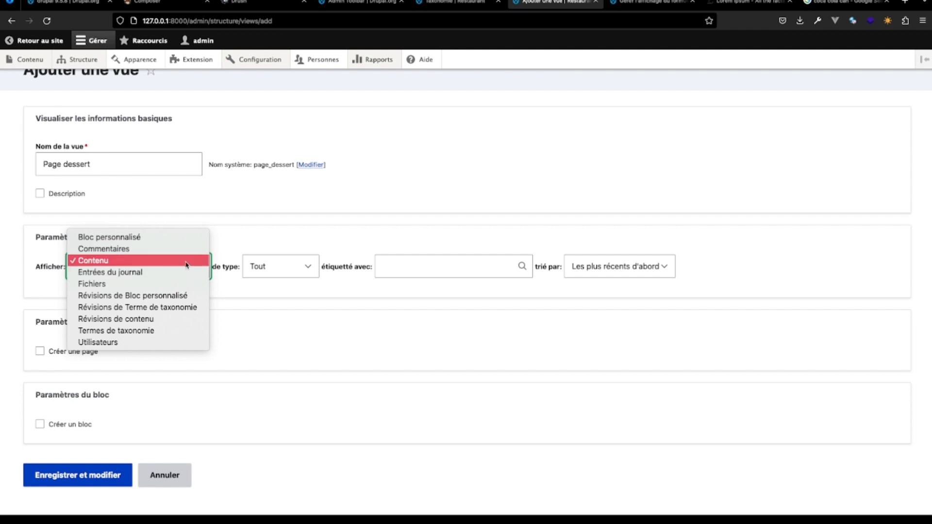
click(186, 265)
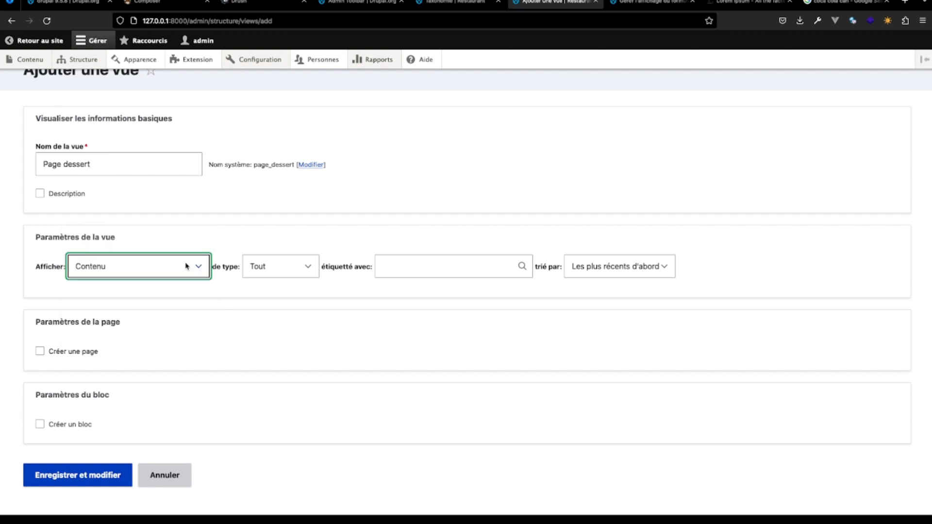
click(297, 275)
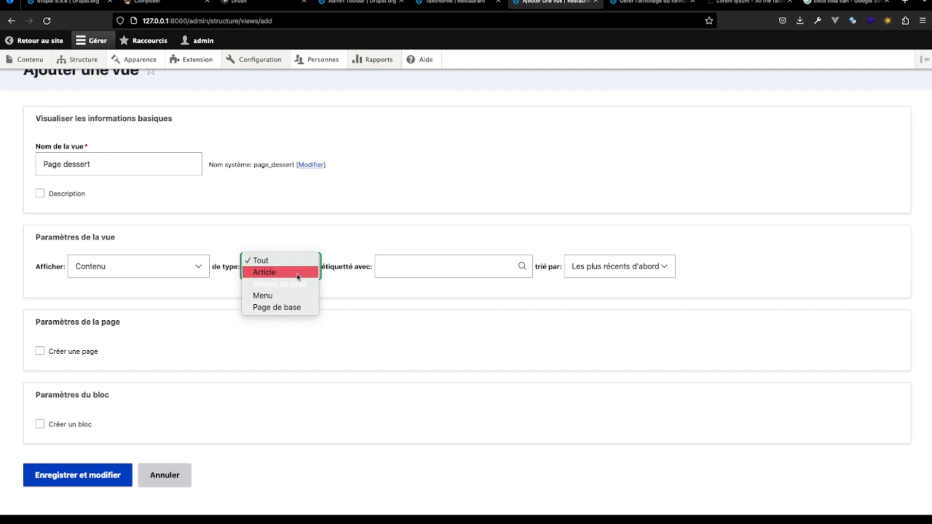
click(294, 296)
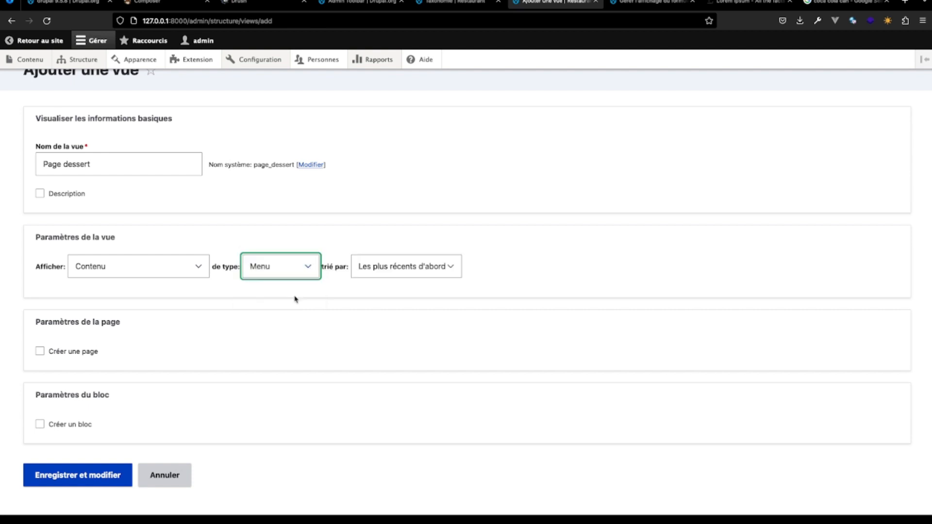
- Have the view create a page titled Nos desserts with the path nos-desserts
scroll(195, 335, down, 1)
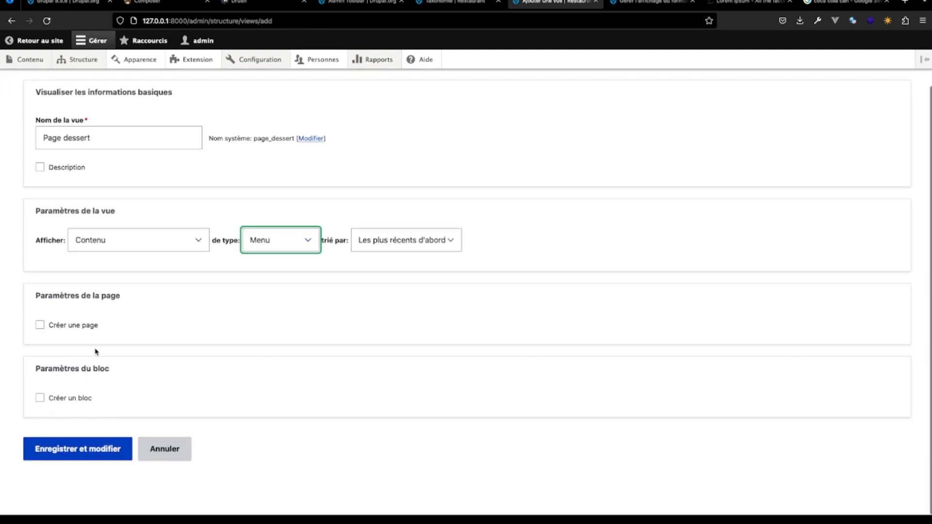
click(40, 325)
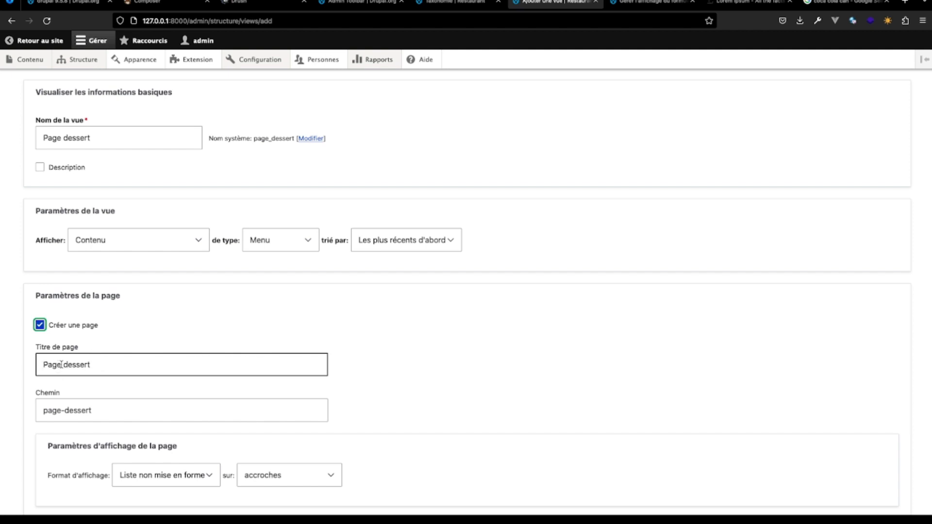
drag(61, 364, 13, 365)
text(Nos)
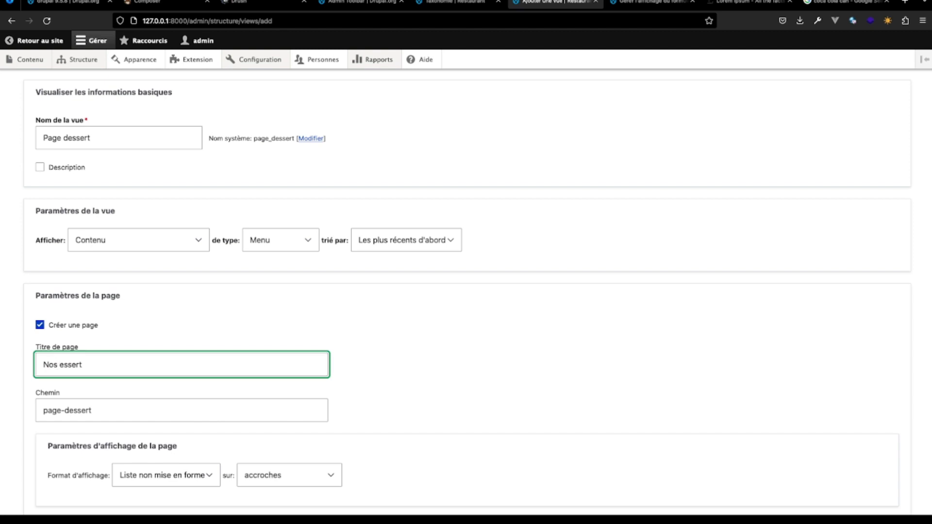
text( d)
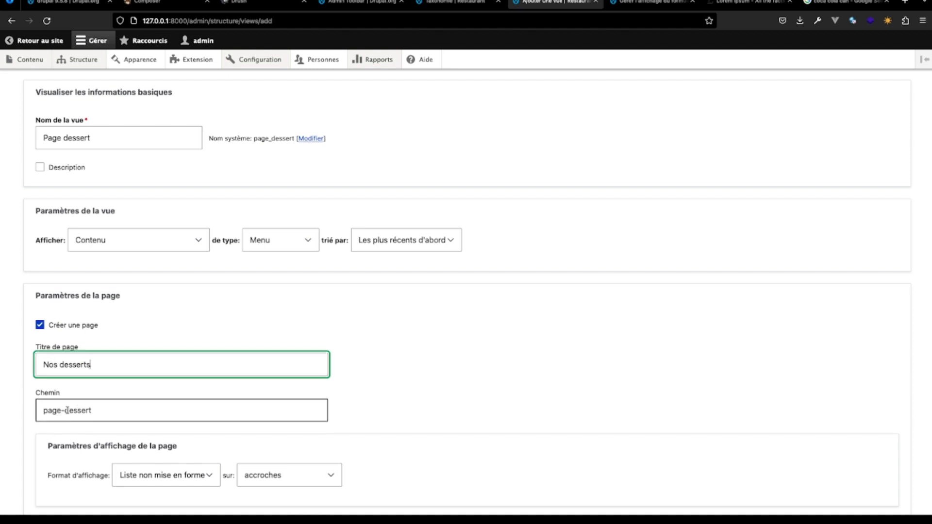
double_click(62, 410)
text(nos)
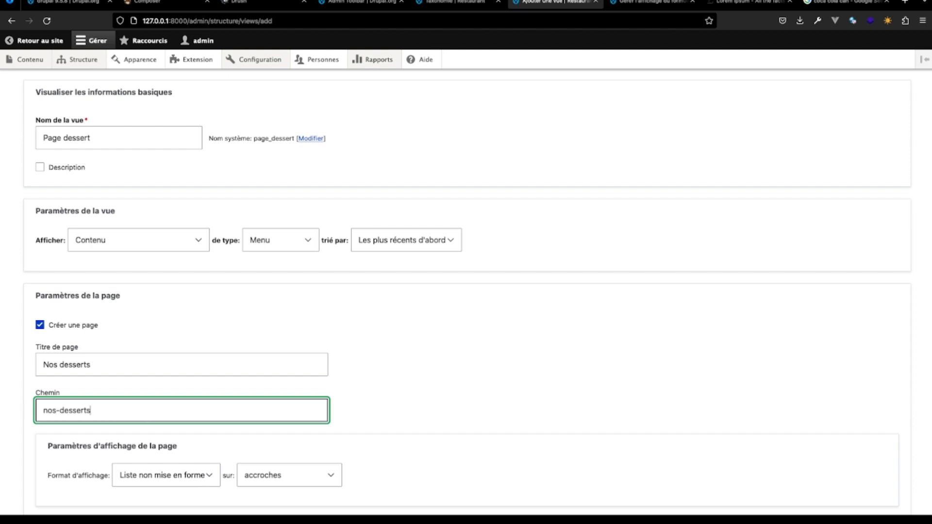
- Keep the default page display settings with 10 items and pagination, and save the new view for further editing
scroll(466, 291, down, 3)
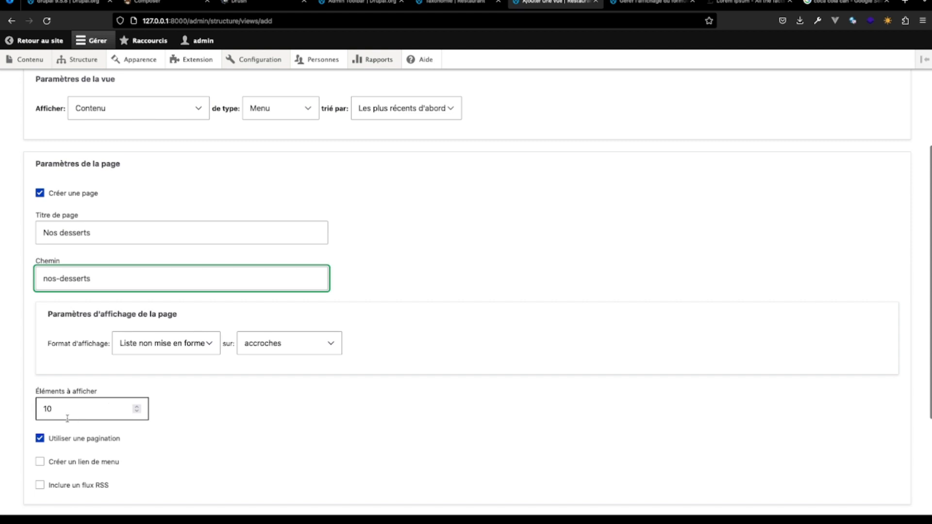
scroll(165, 425, down, 1)
scroll(165, 425, down, 1)
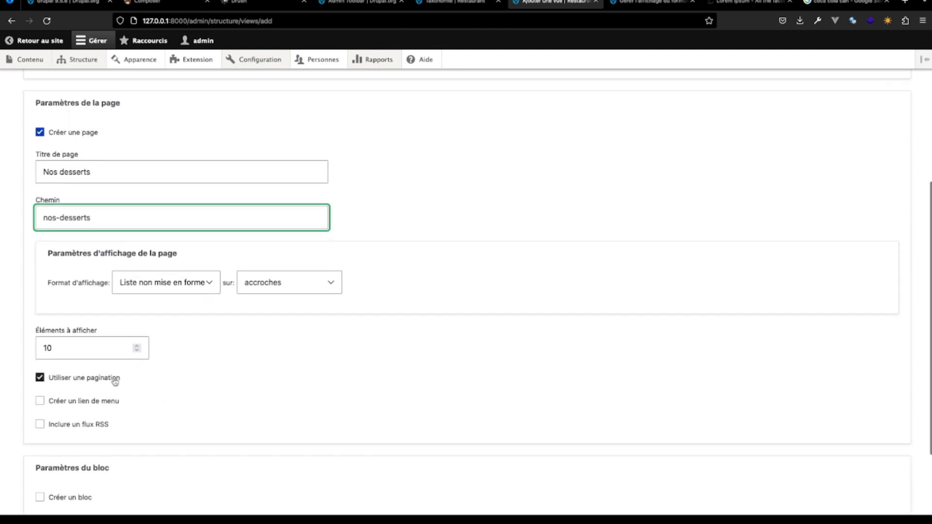
scroll(115, 423, down, 2)
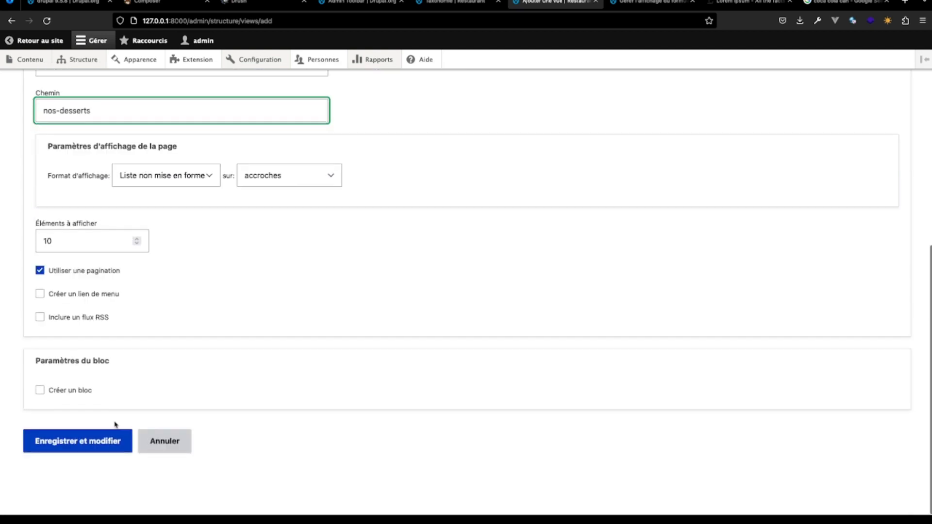
click(94, 452)
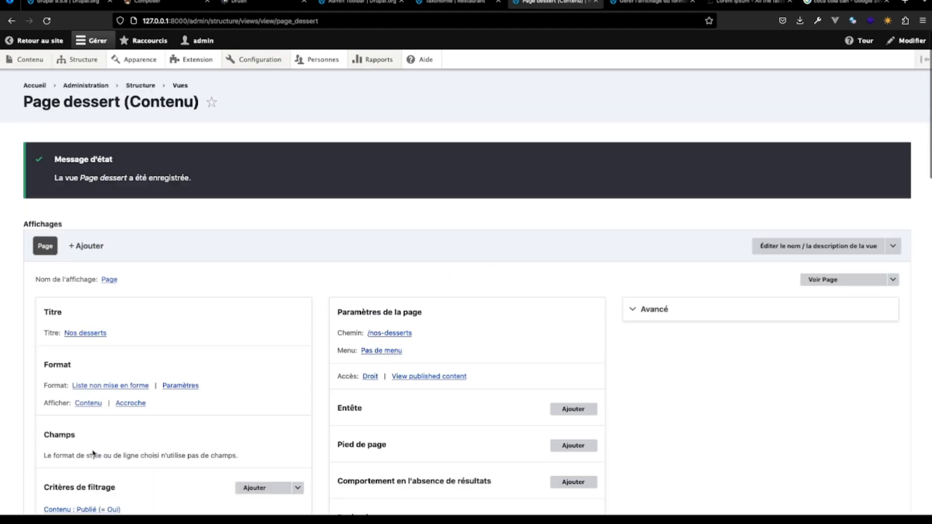
- Change the page display's format to Grille and apply the default style options with 3 columns and horizontal alignment
scroll(245, 361, down, 10)
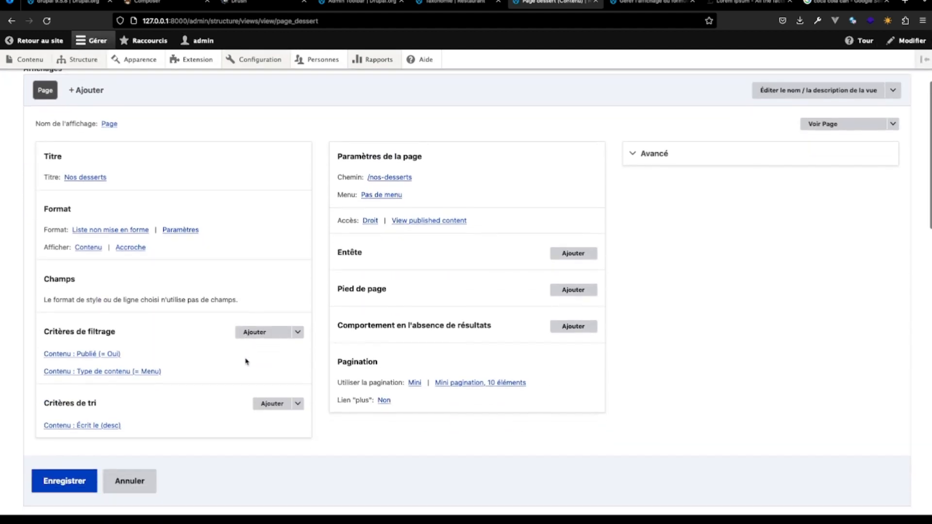
scroll(245, 361, down, 10)
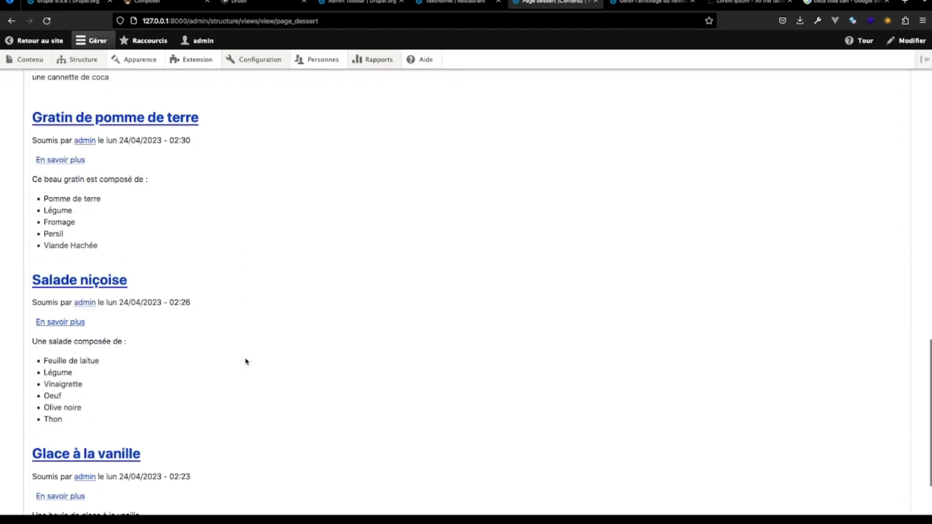
scroll(246, 361, up, 14)
scroll(245, 362, up, 5)
scroll(245, 361, down, 3)
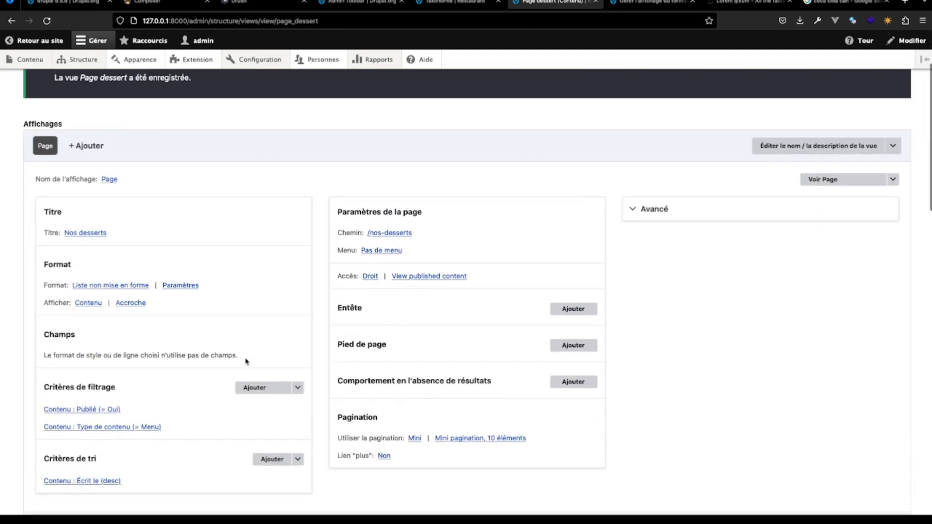
scroll(245, 361, up, 1)
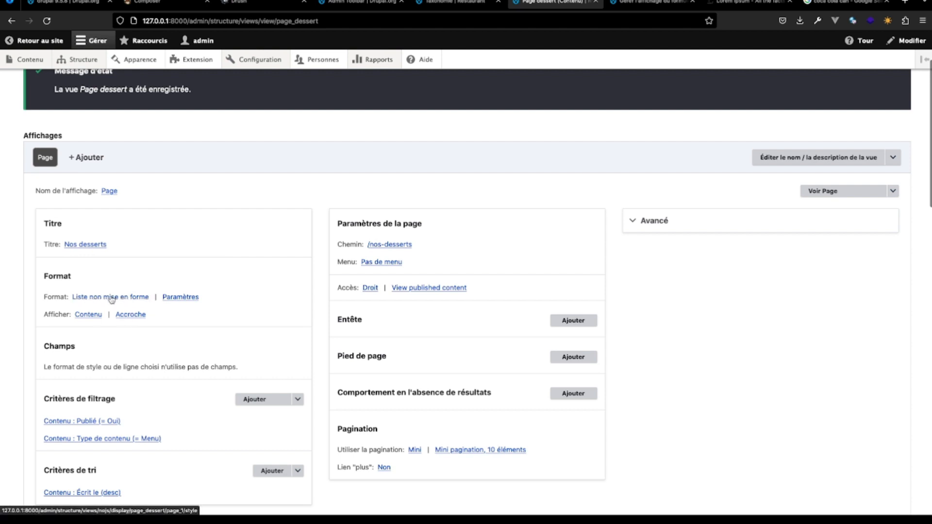
click(136, 298)
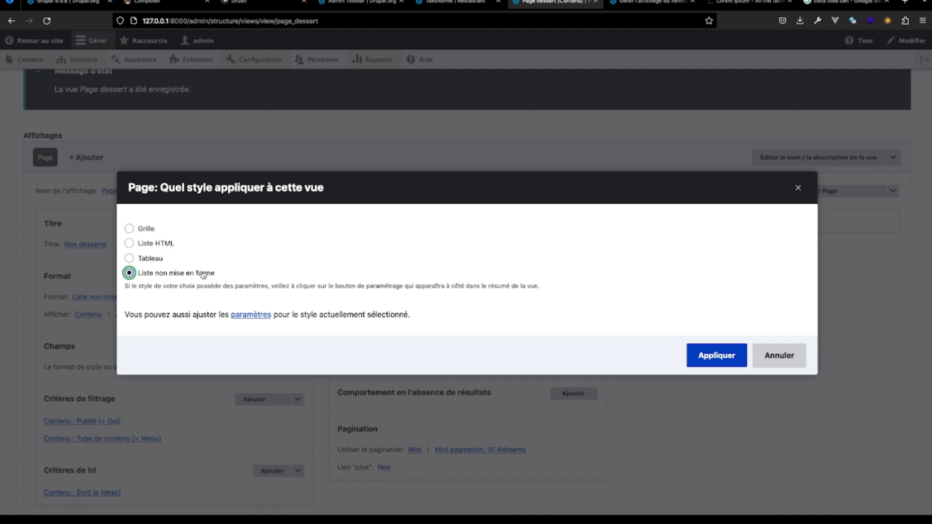
click(129, 228)
click(713, 356)
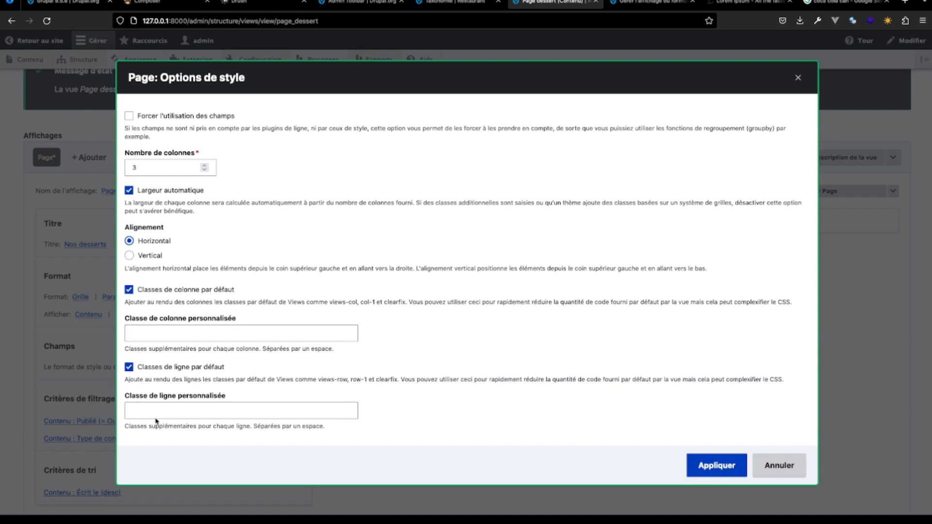
click(693, 465)
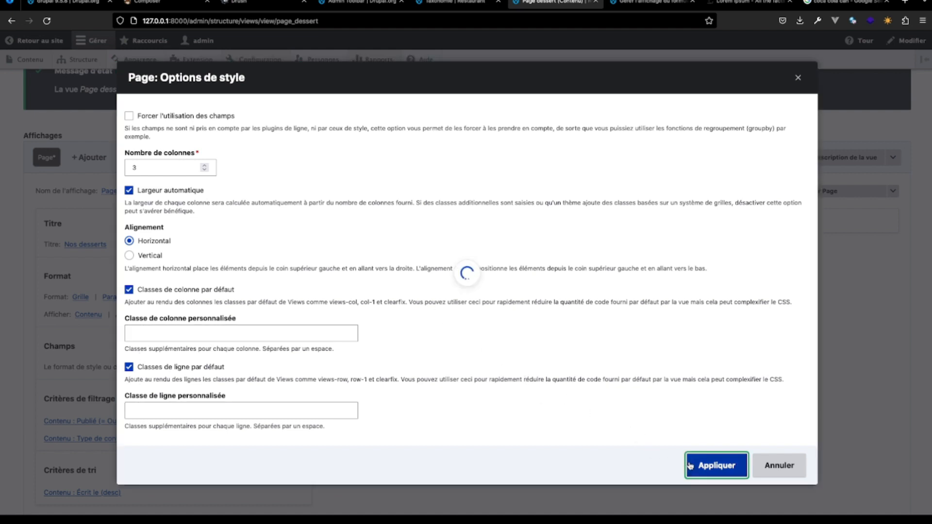
- Check the grid preview, and enable Forcer l'utilisation des champs in the Grille format's style options
scroll(298, 391, down, 15)
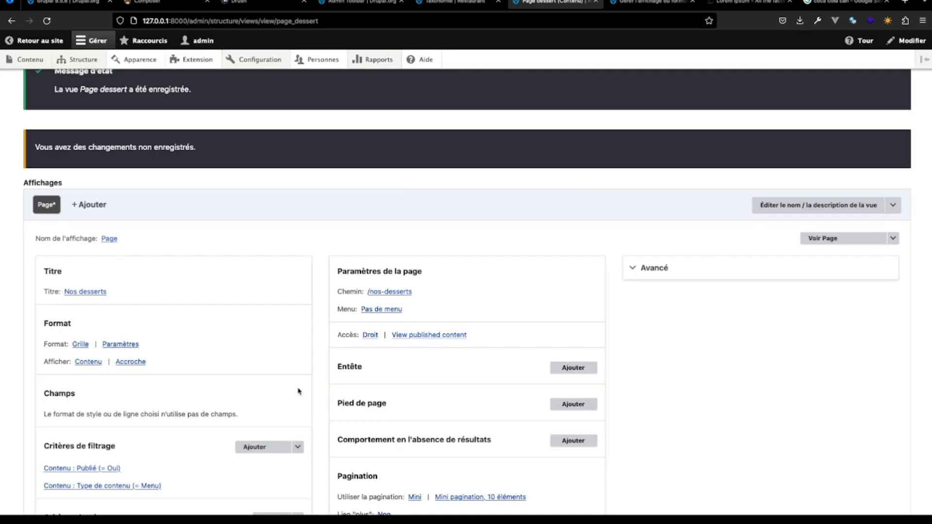
scroll(298, 387, down, 3)
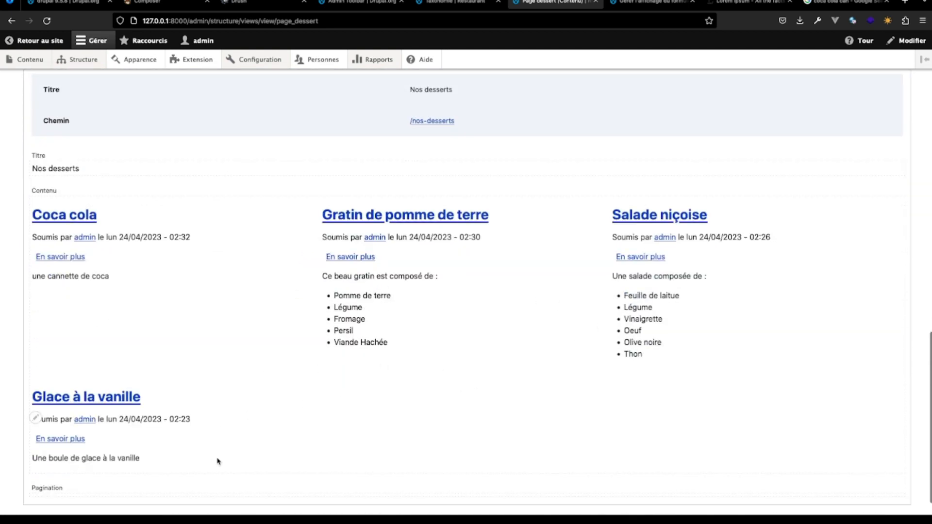
scroll(279, 352, up, 10)
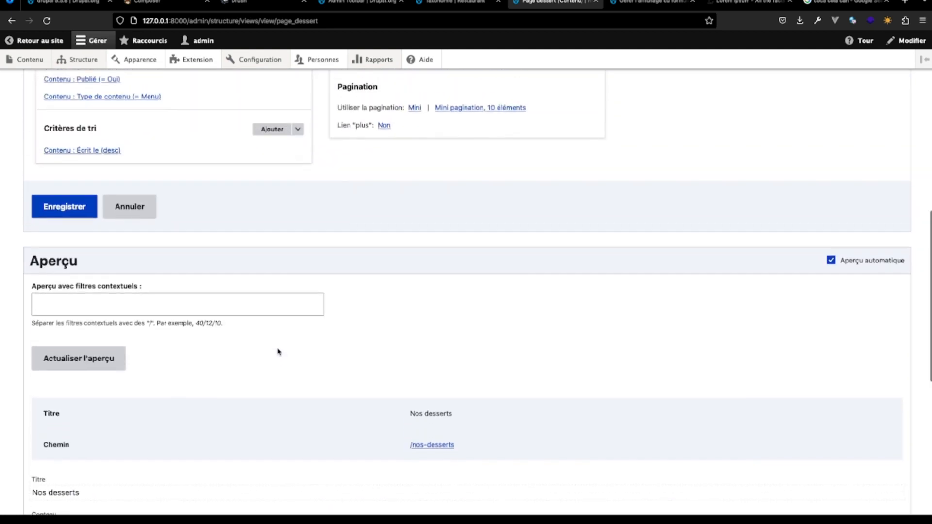
scroll(279, 351, up, 2)
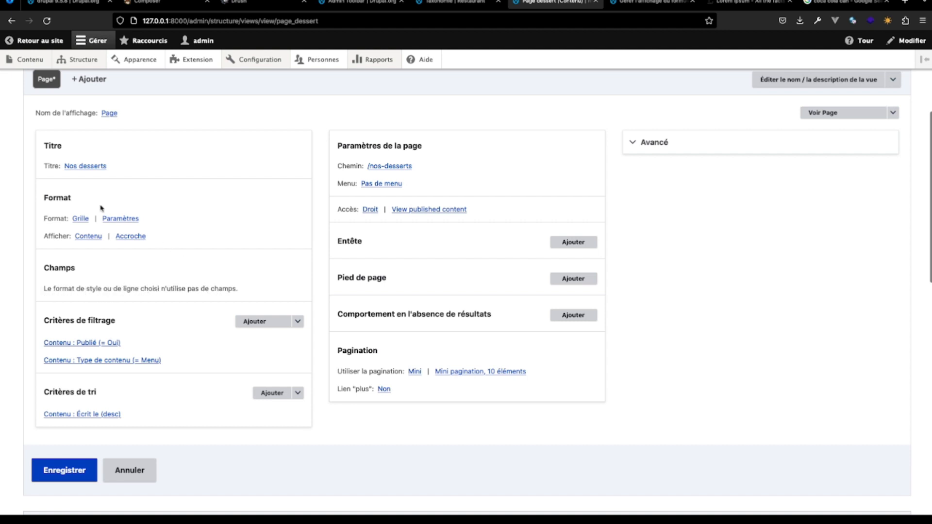
click(81, 218)
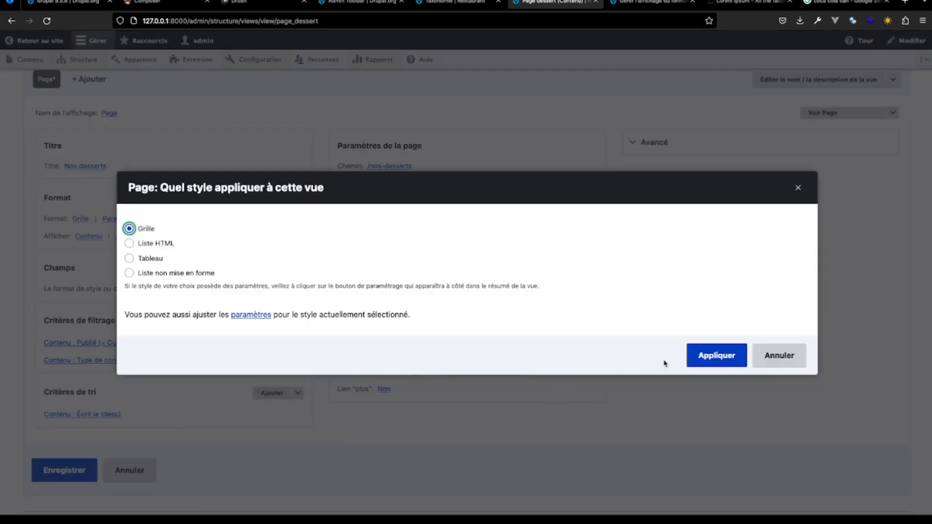
click(239, 318)
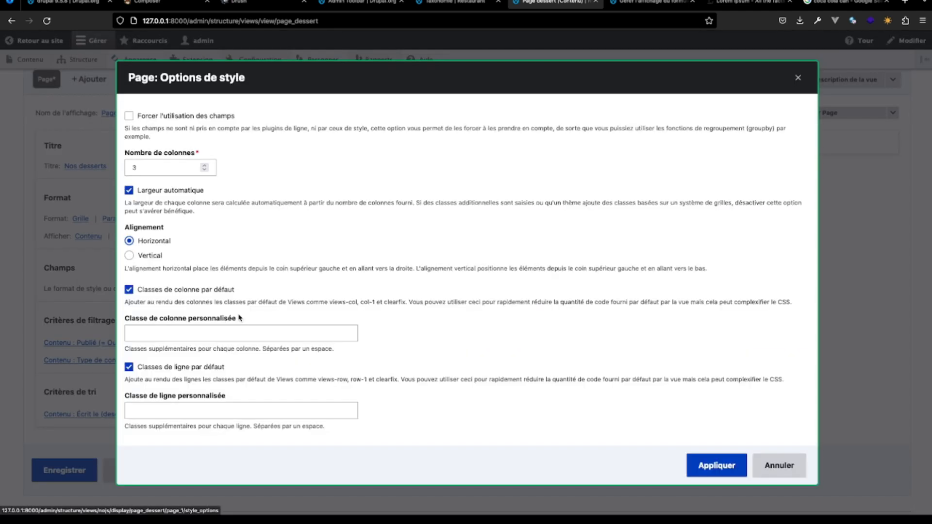
click(128, 117)
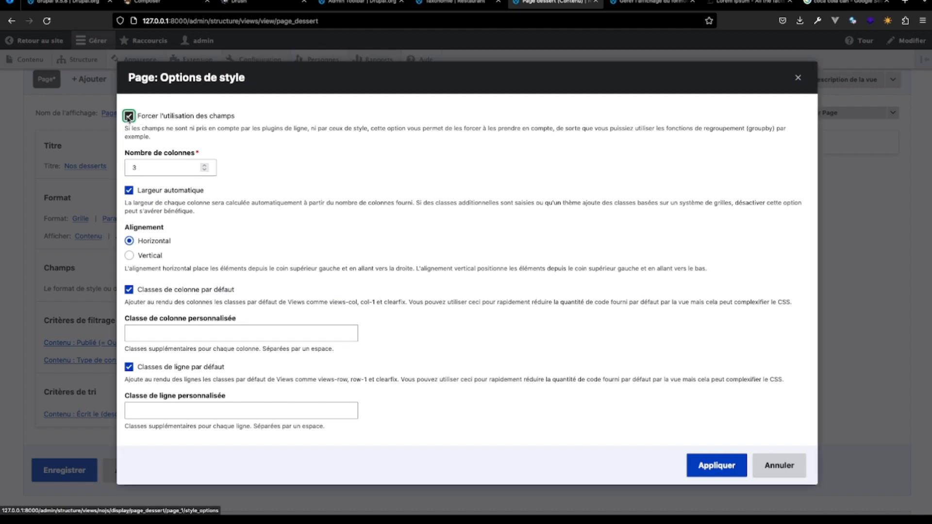
click(709, 461)
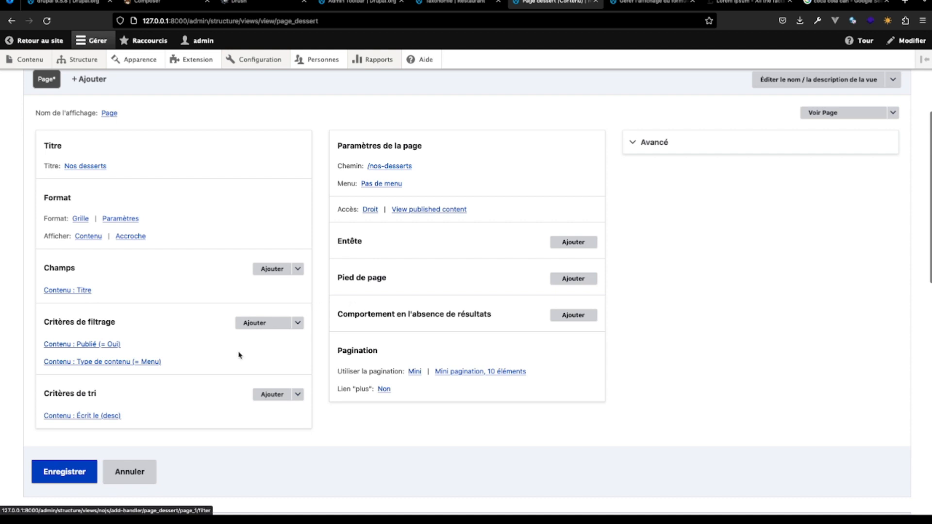
scroll(239, 354, down, 10)
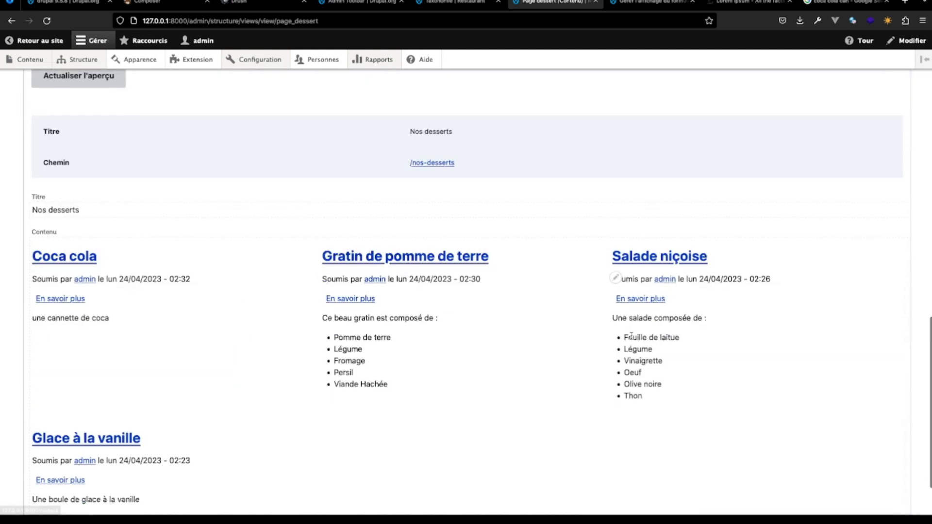
scroll(291, 233, up, 8)
scroll(291, 233, up, 2)
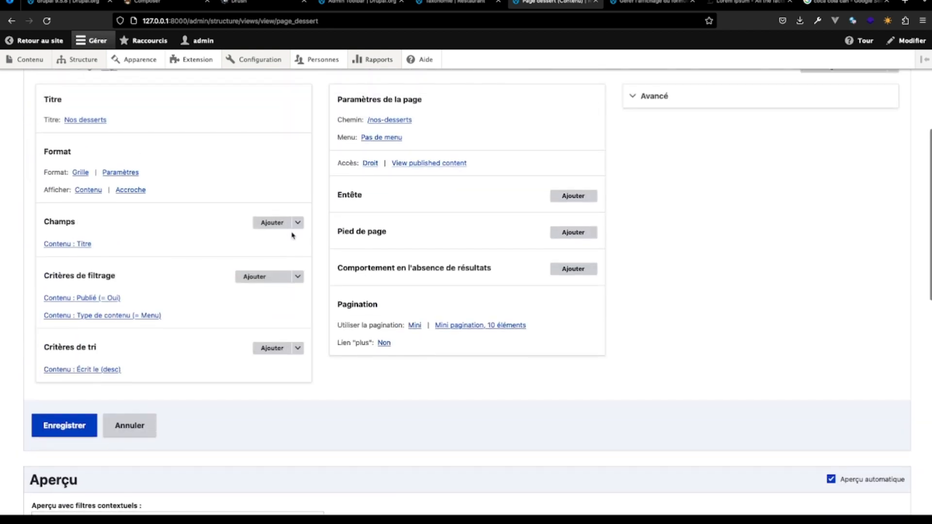
click(271, 223)
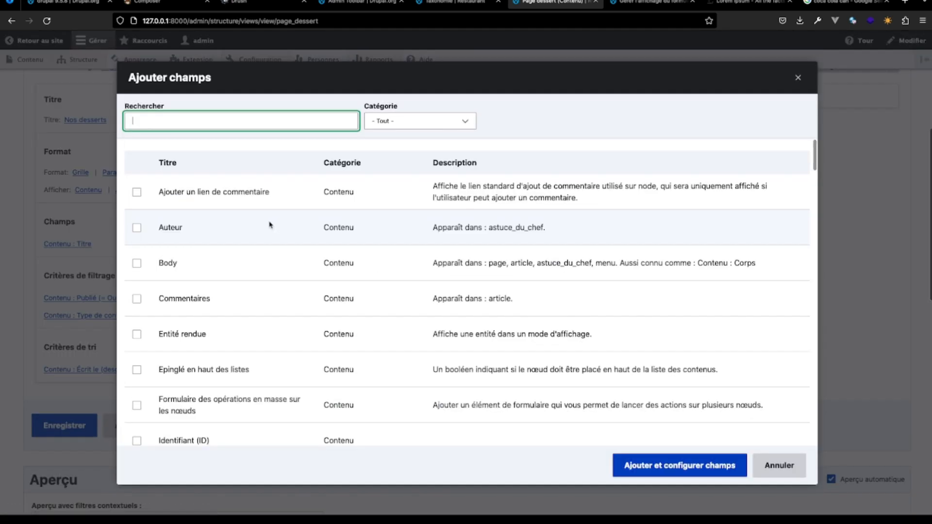
text(imag)
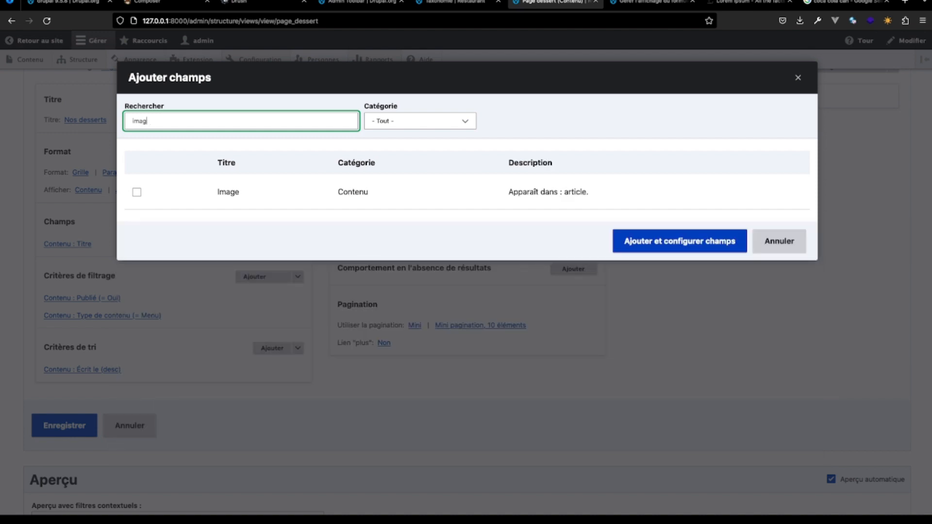
text(i)
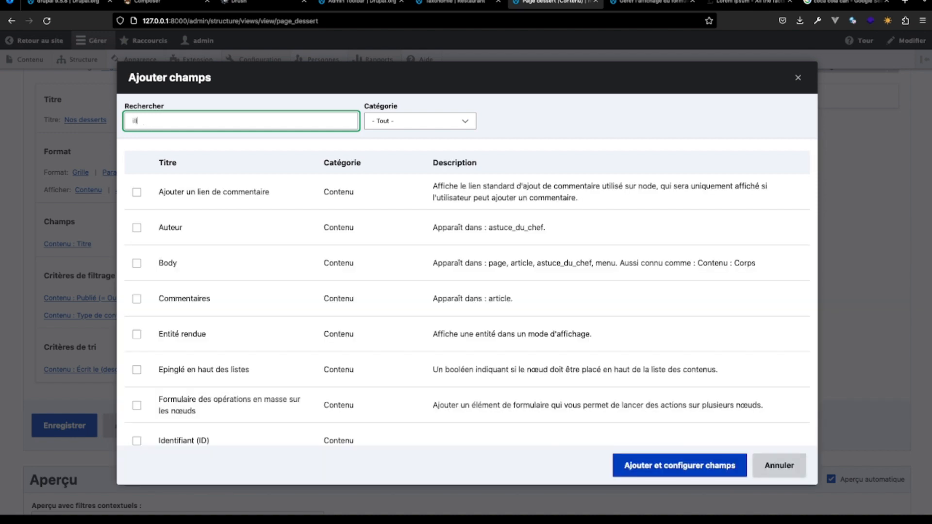
text(llust)
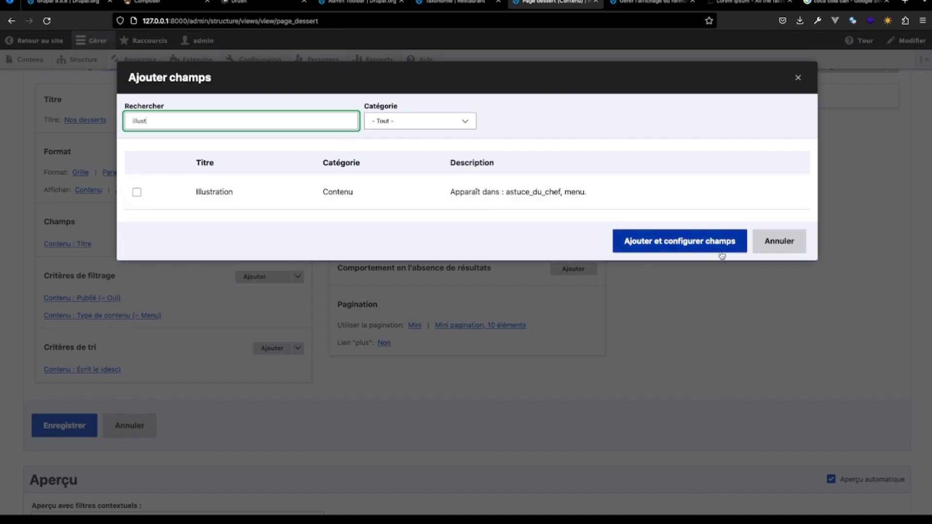
click(779, 241)
- Add the Illustration content field to the view's Champs, searching the available fields for "illu"
scroll(317, 280, down, 10)
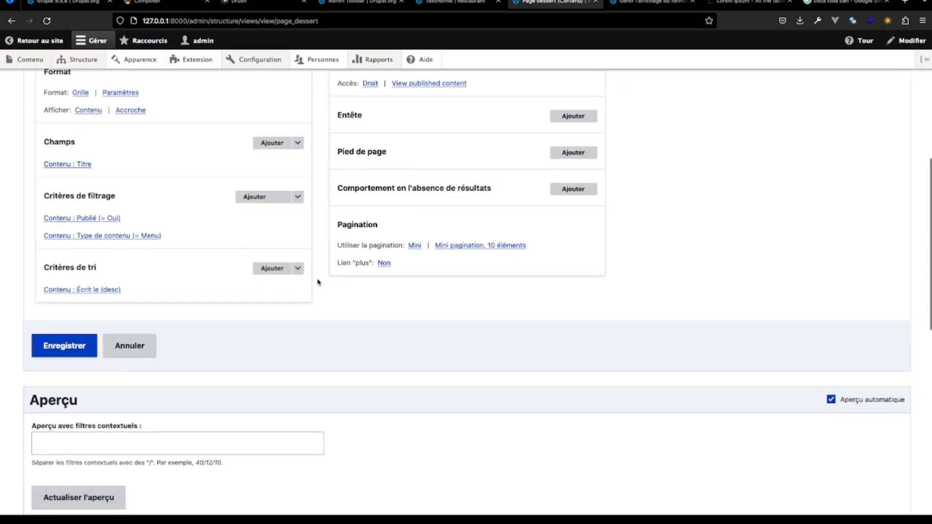
scroll(317, 280, down, 1)
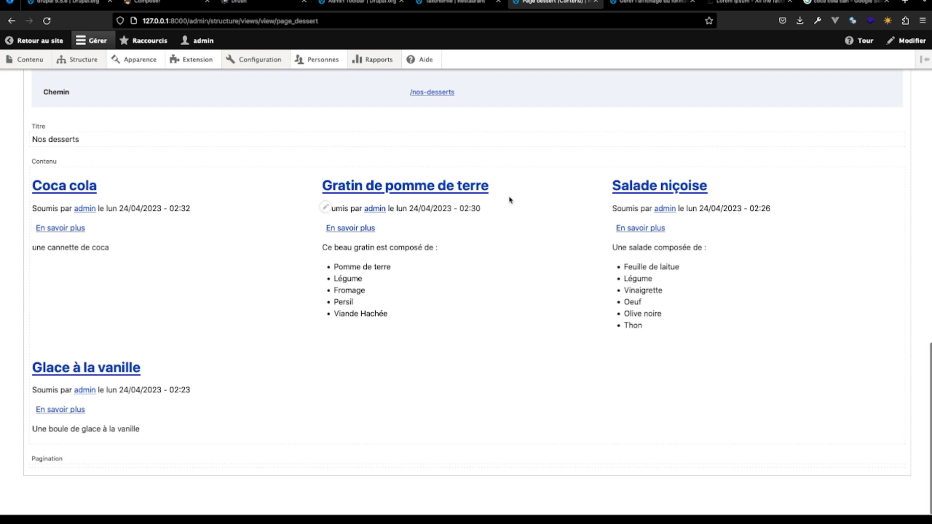
scroll(277, 224, up, 10)
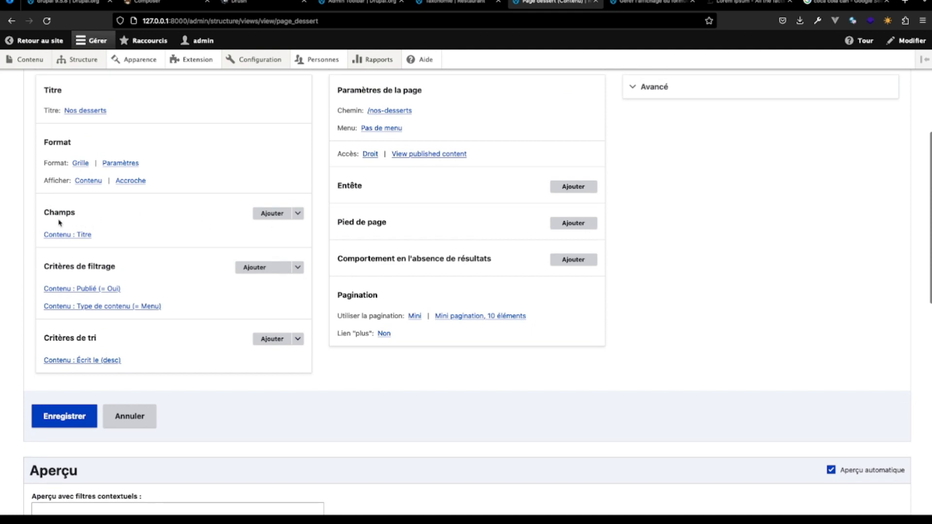
click(271, 213)
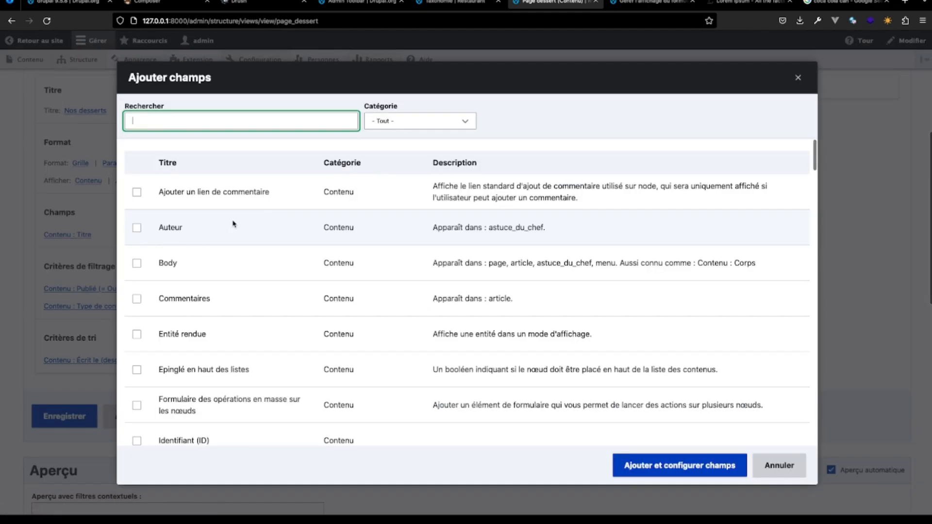
text(i)
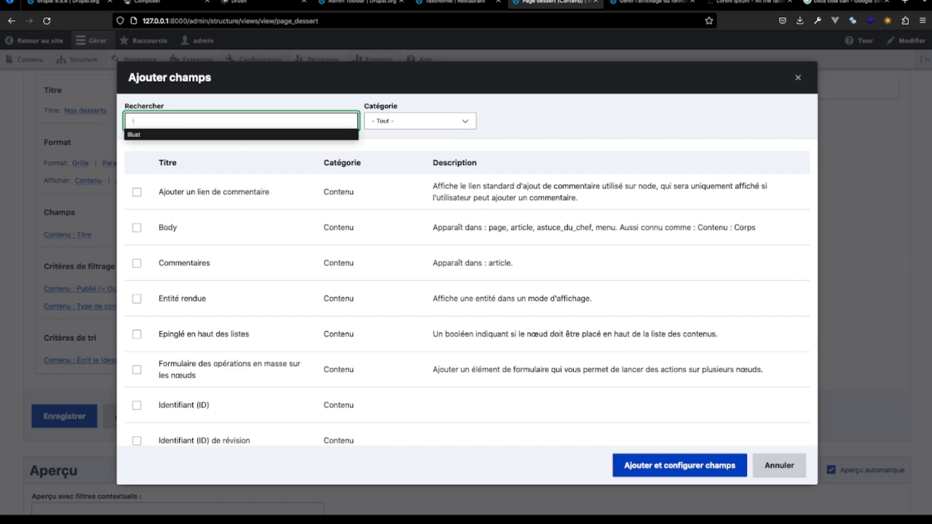
text(l)
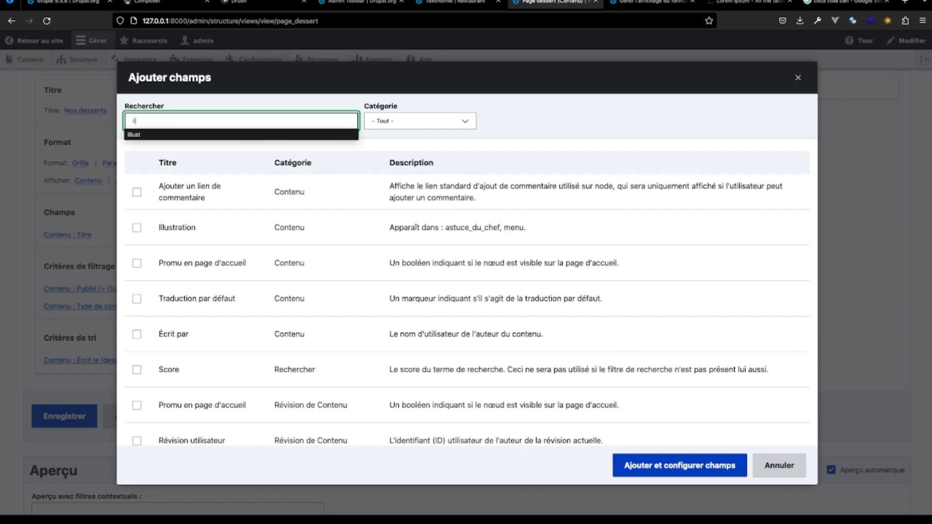
text(u)
key(BackSpace)
text(lu)
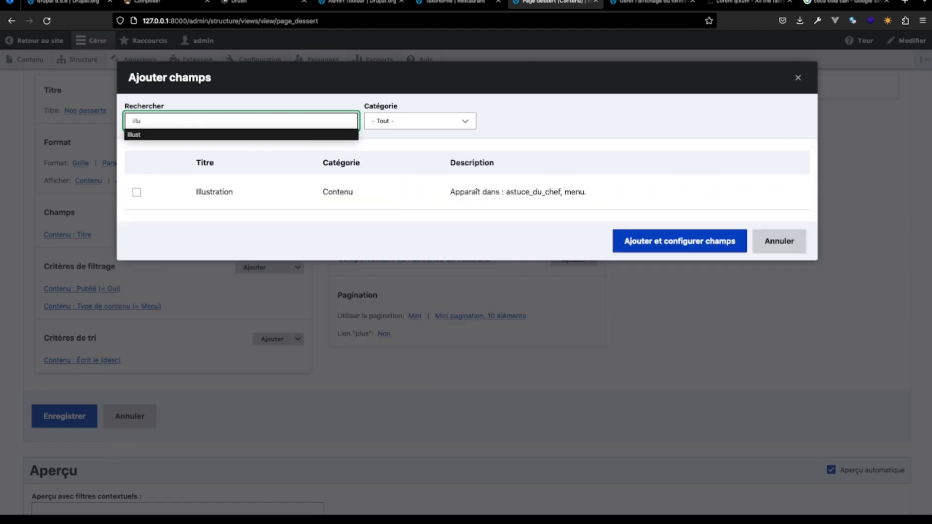
click(137, 192)
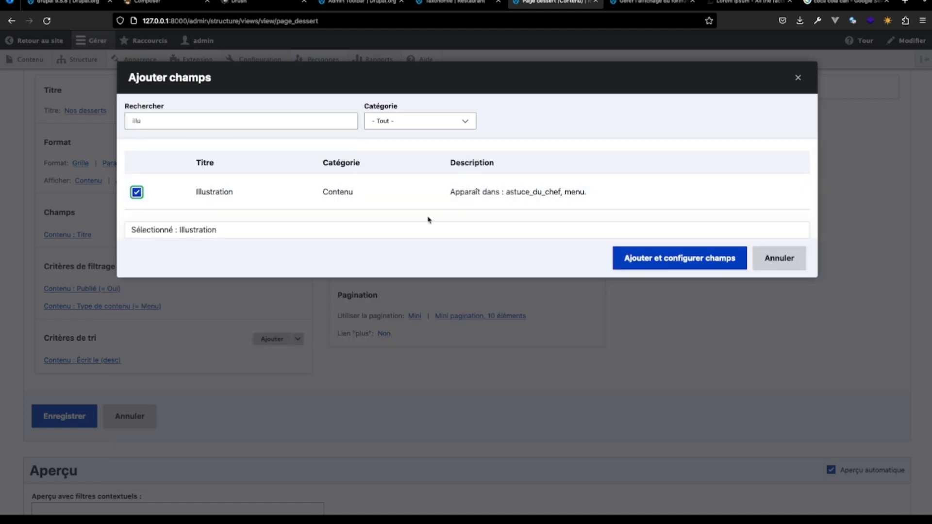
click(663, 261)
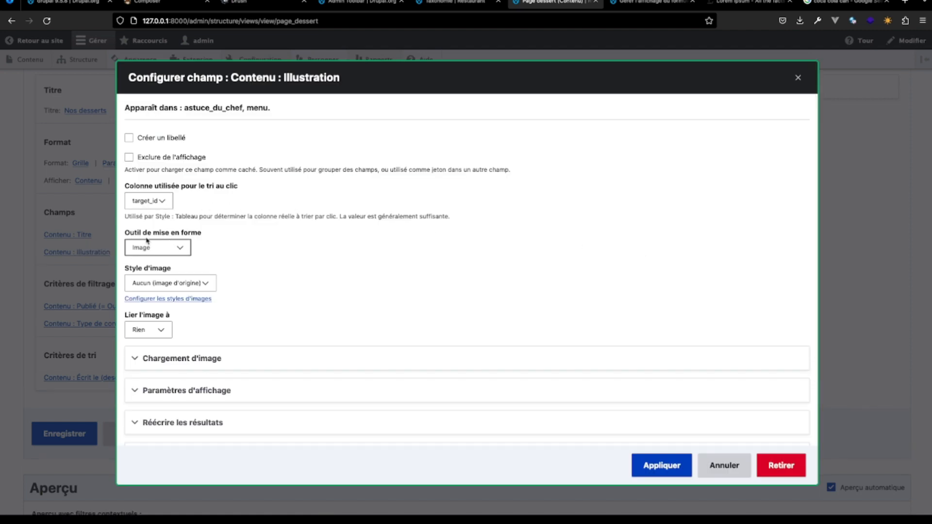
- Configure the Illustration field with the Large (480×480) image style and link the image to Contenu, applying the settings
click(209, 286)
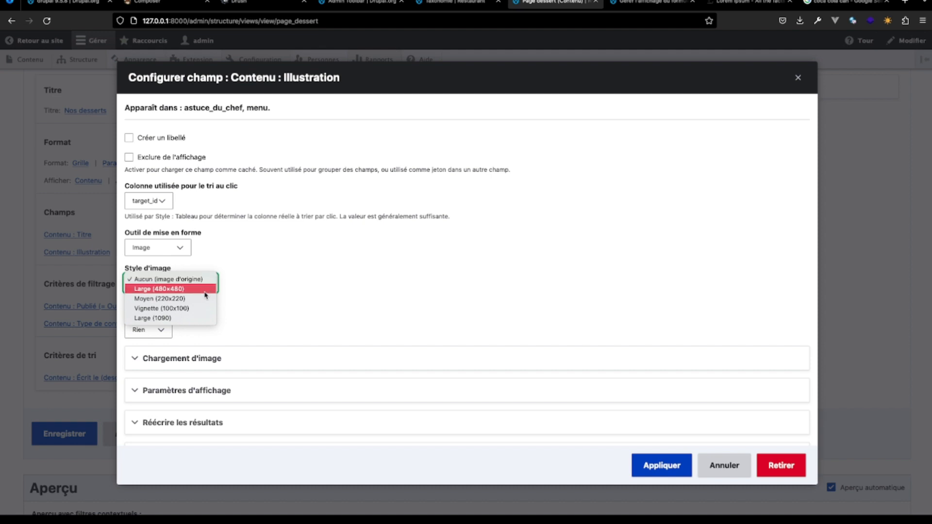
click(205, 290)
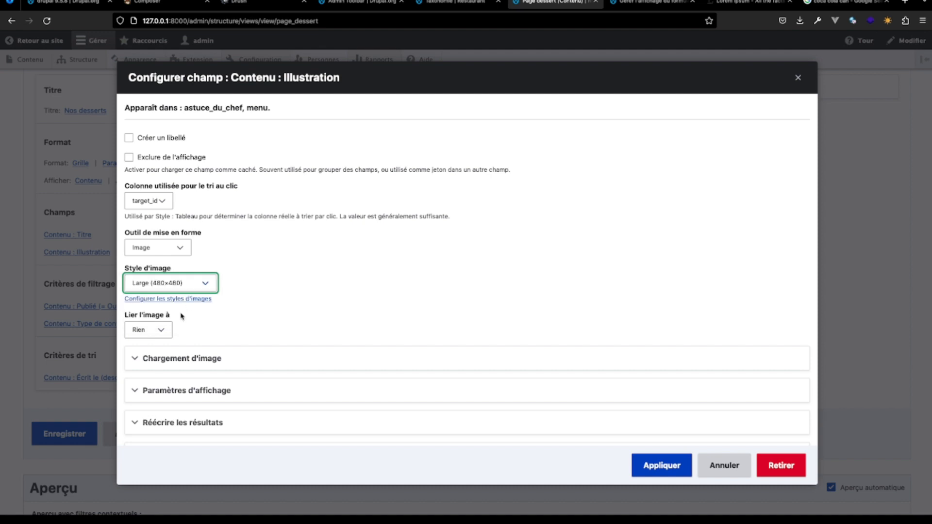
click(166, 328)
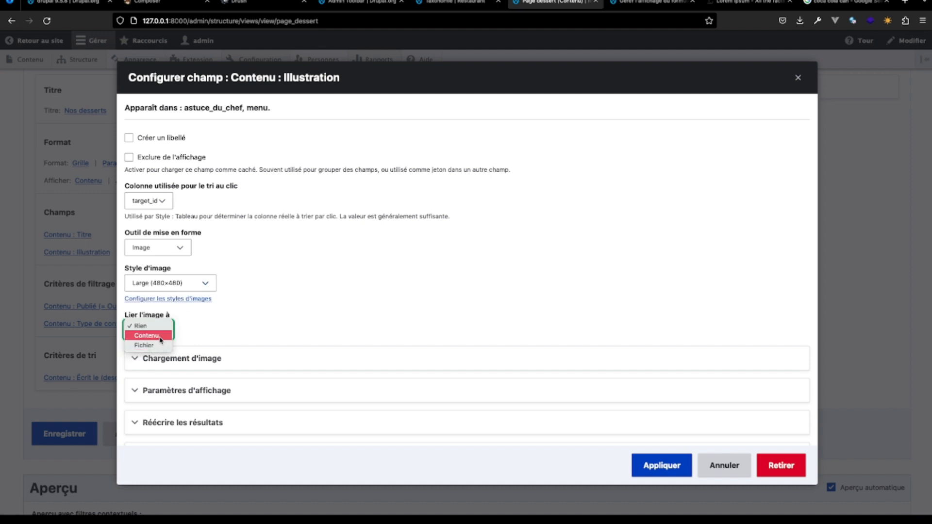
click(160, 336)
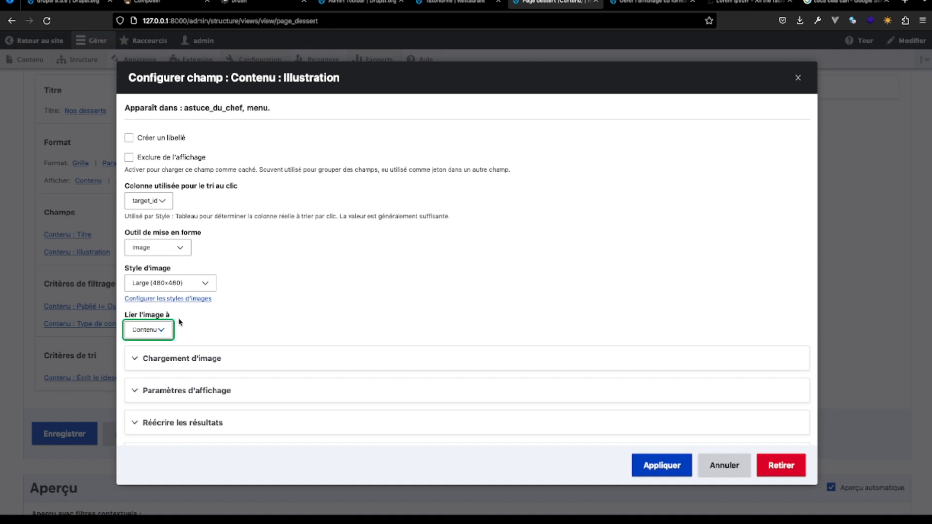
click(161, 330)
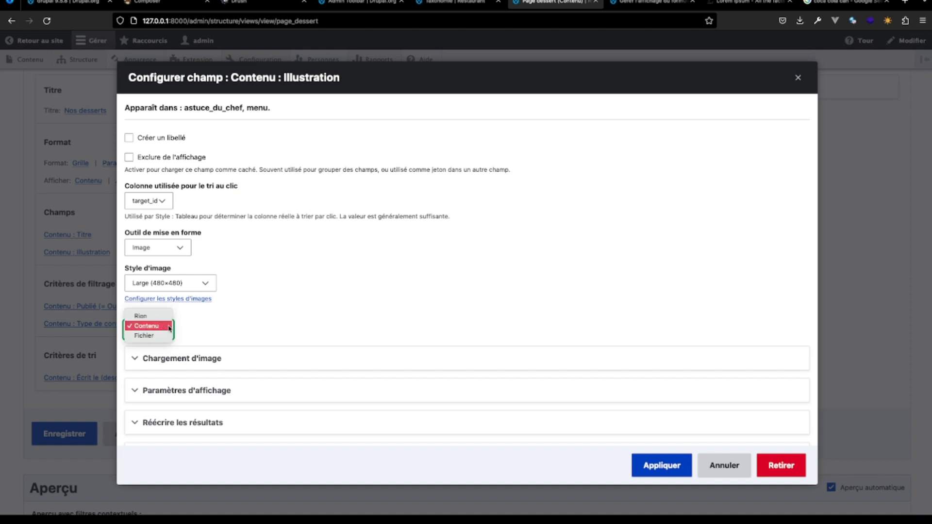
click(169, 329)
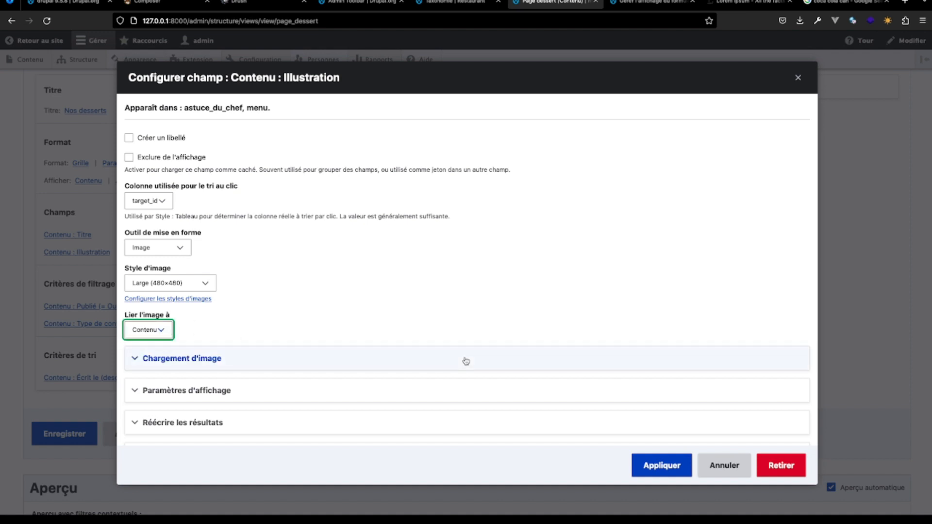
scroll(465, 360, down, 3)
scroll(465, 360, up, 3)
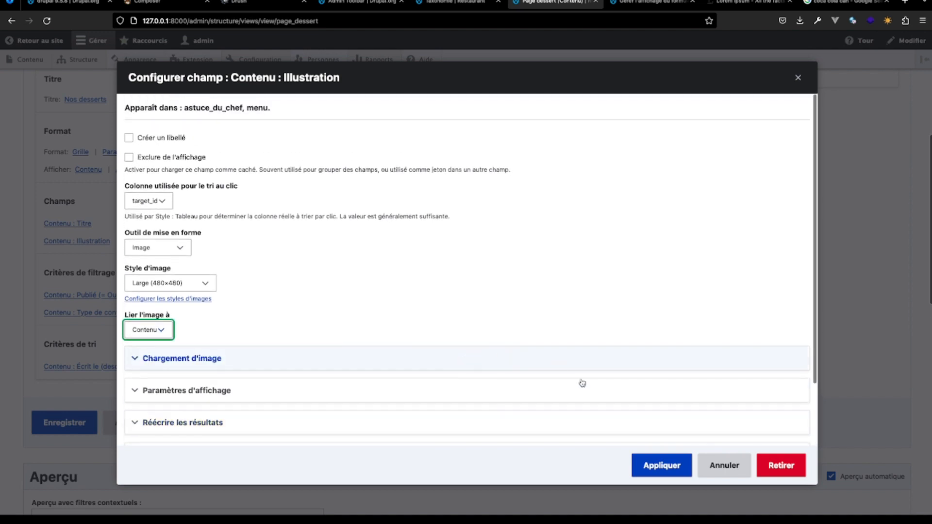
click(660, 465)
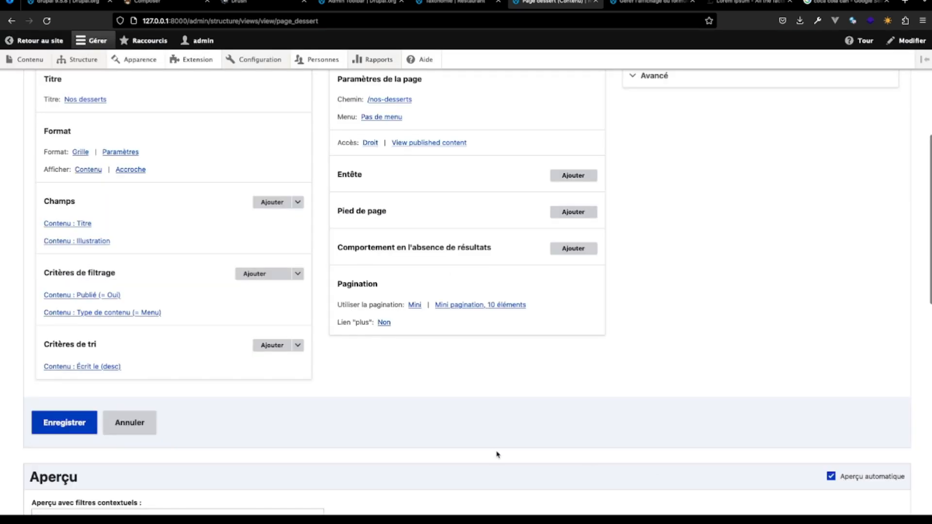
- Examine how the menu items appear in the grid preview, including the contextual options of the Coca cola item
scroll(497, 454, down, 10)
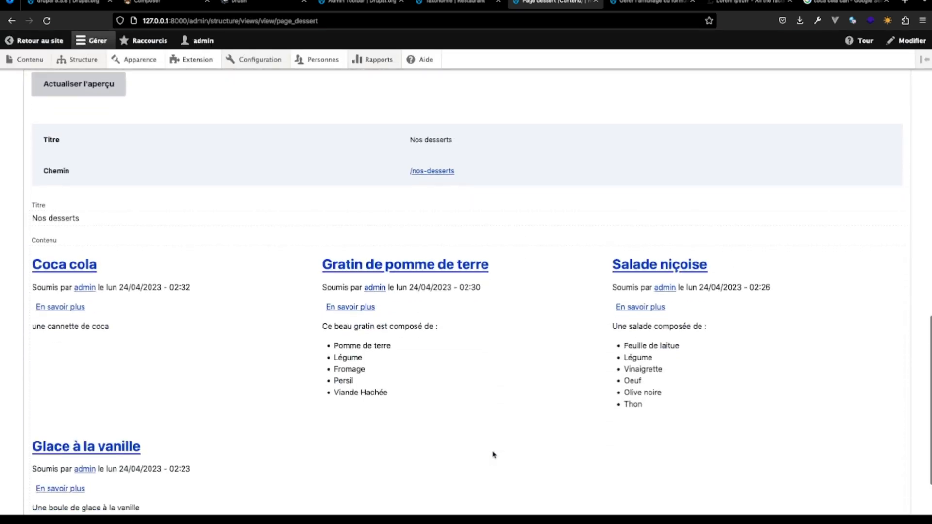
scroll(494, 454, up, 10)
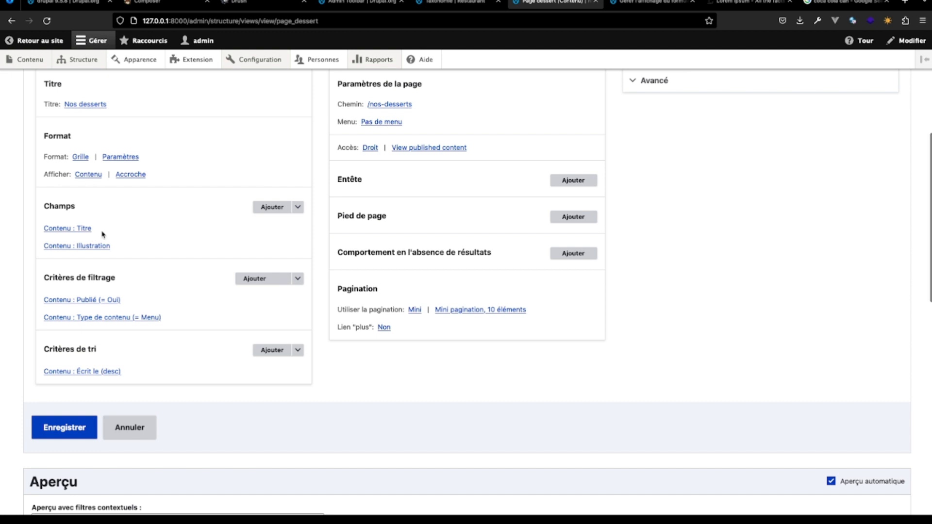
scroll(250, 318, down, 10)
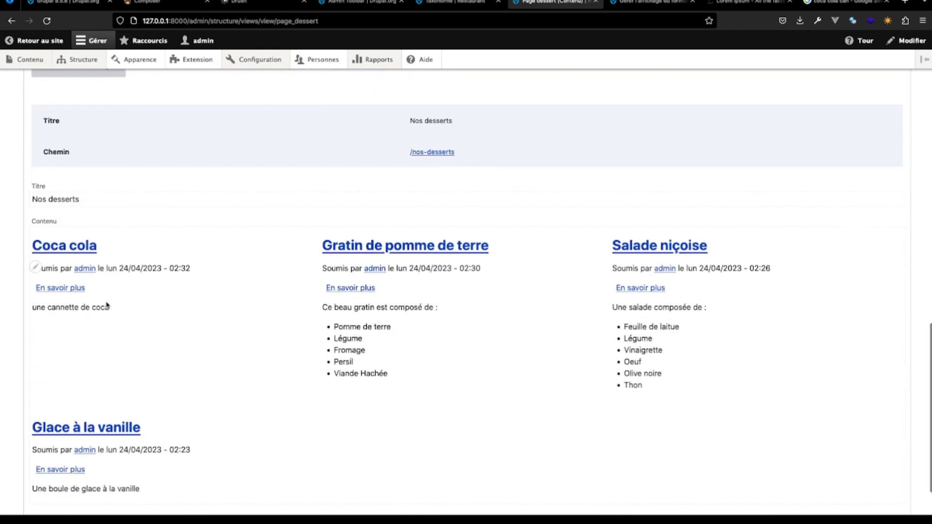
click(34, 267)
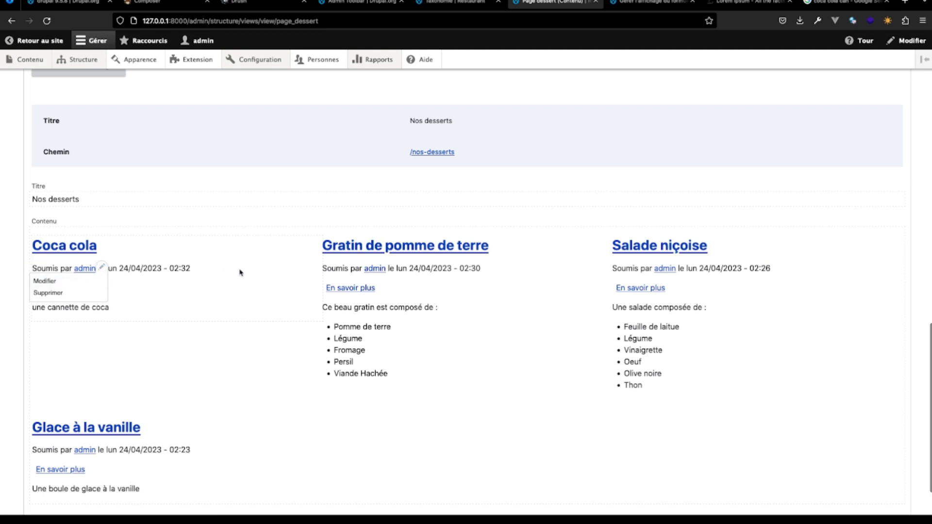
scroll(239, 273, up, 7)
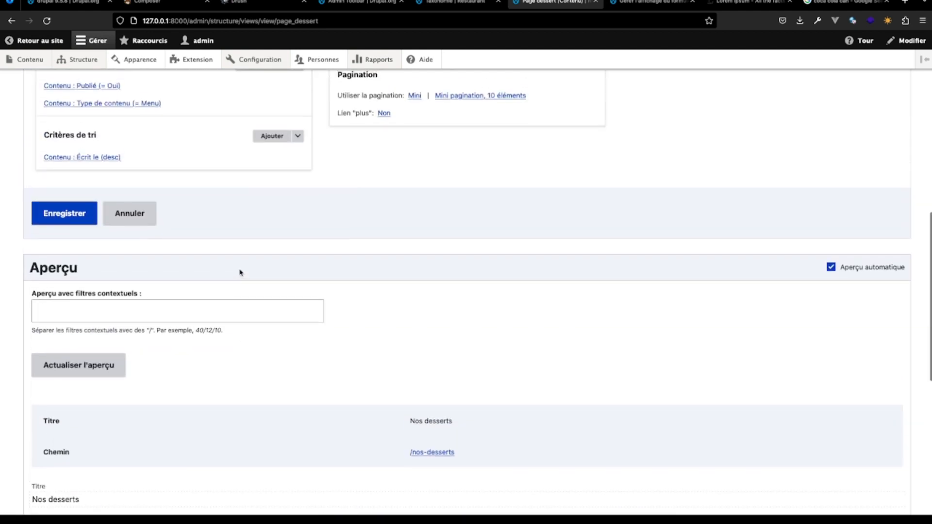
scroll(182, 254, up, 5)
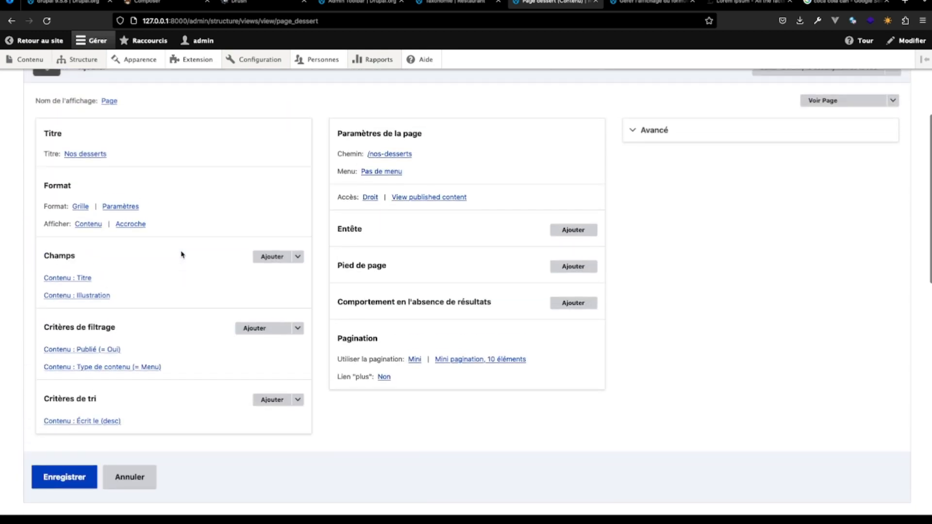
- Change the display mode of the view's content rows to Par défaut and check the grid preview
click(130, 224)
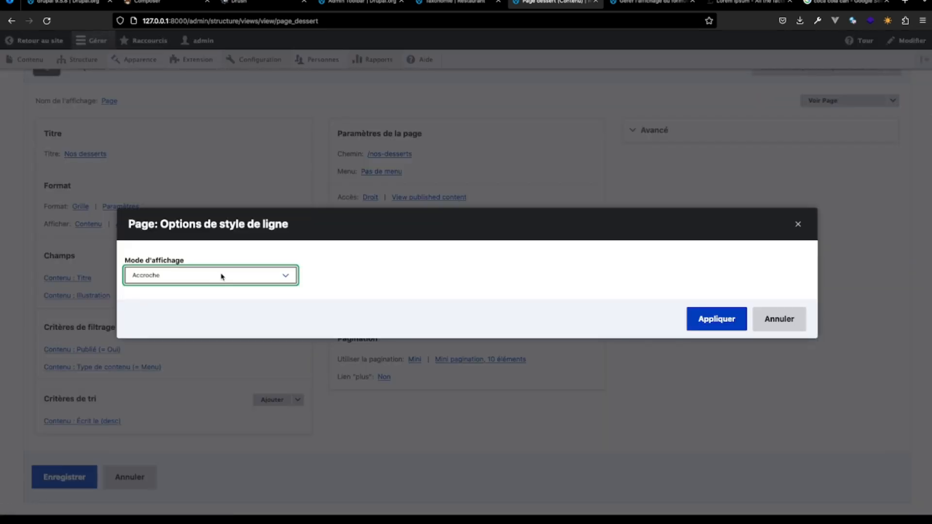
click(247, 280)
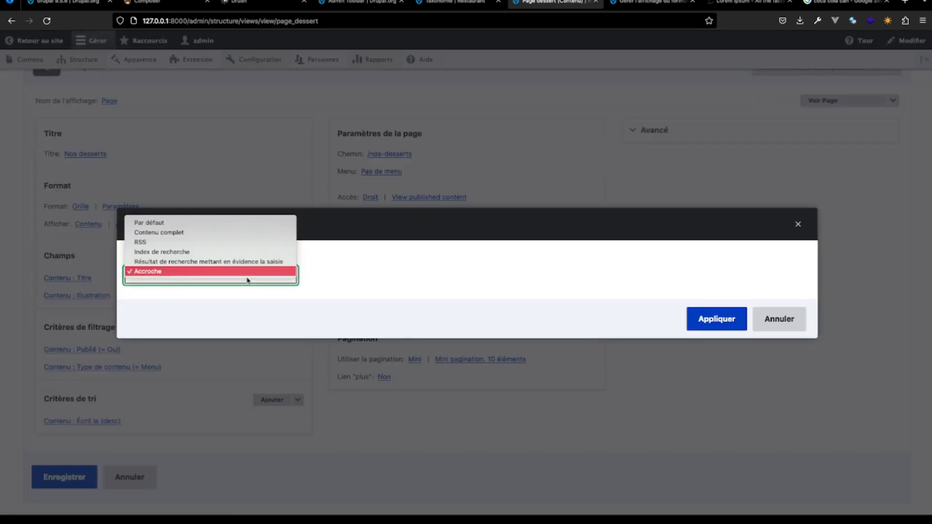
click(243, 223)
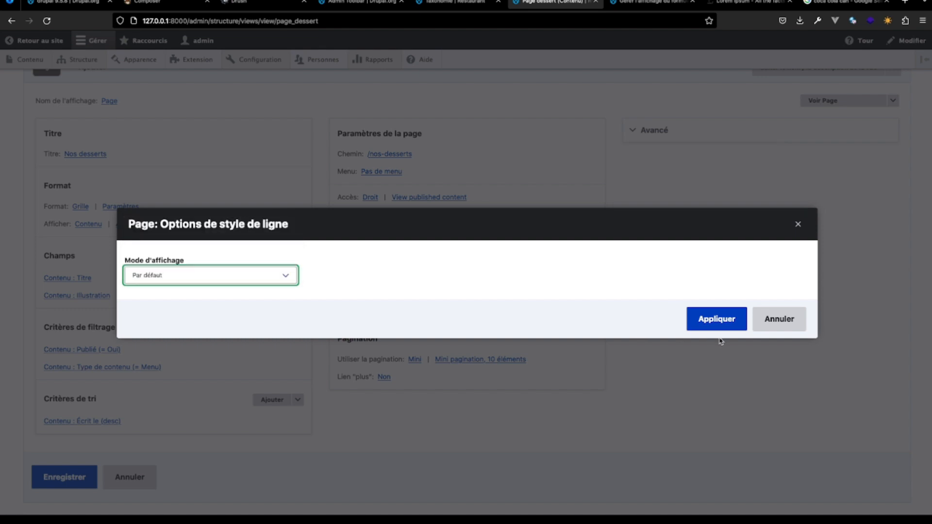
click(718, 318)
scroll(576, 455, down, 15)
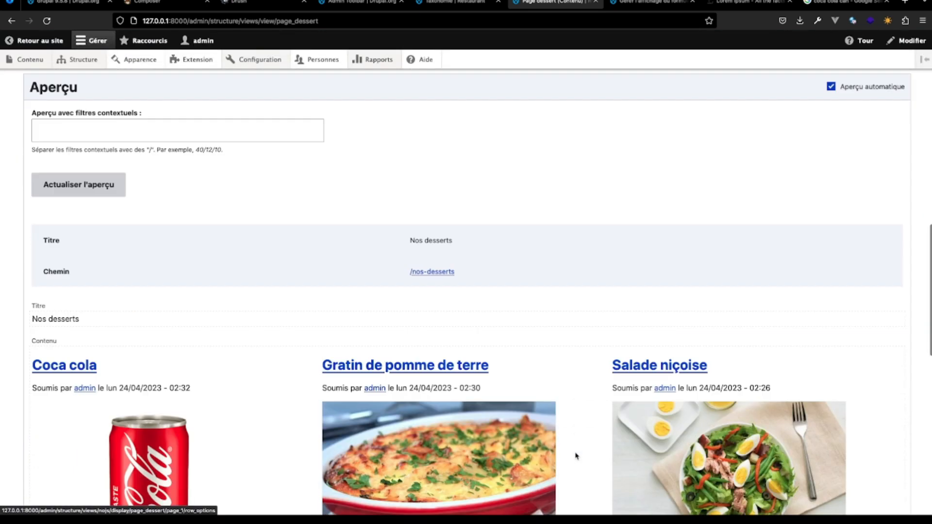
scroll(576, 455, down, 2)
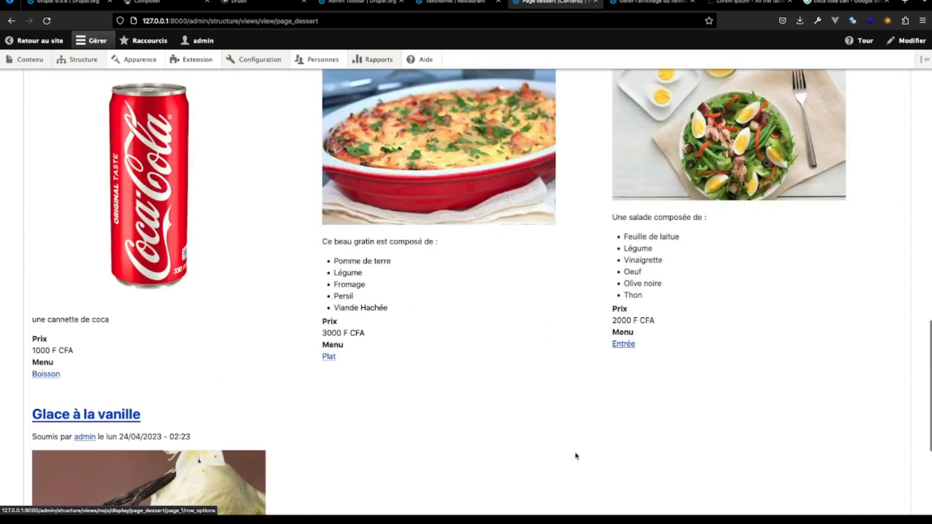
scroll(576, 456, up, 12)
scroll(576, 455, up, 3)
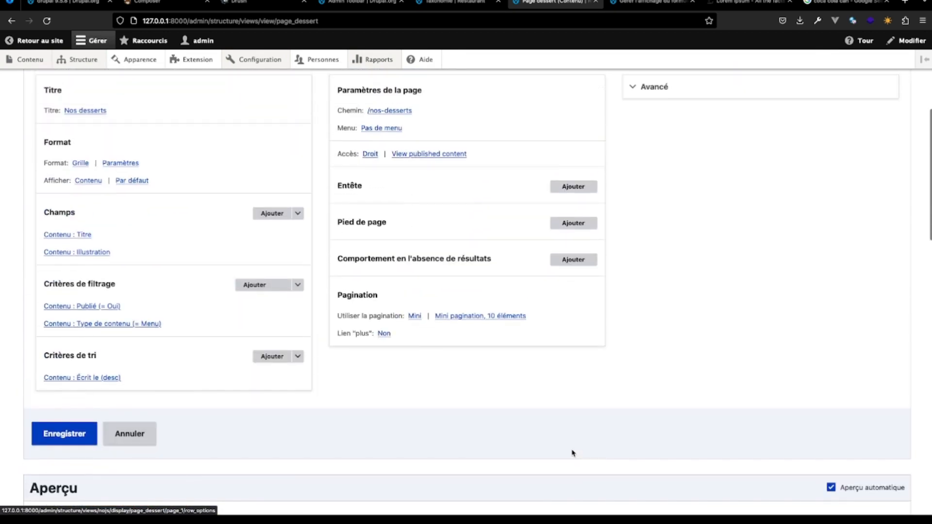
- Review the display modes available for the view's content rows, keep Par défaut, and check the grid preview
click(132, 180)
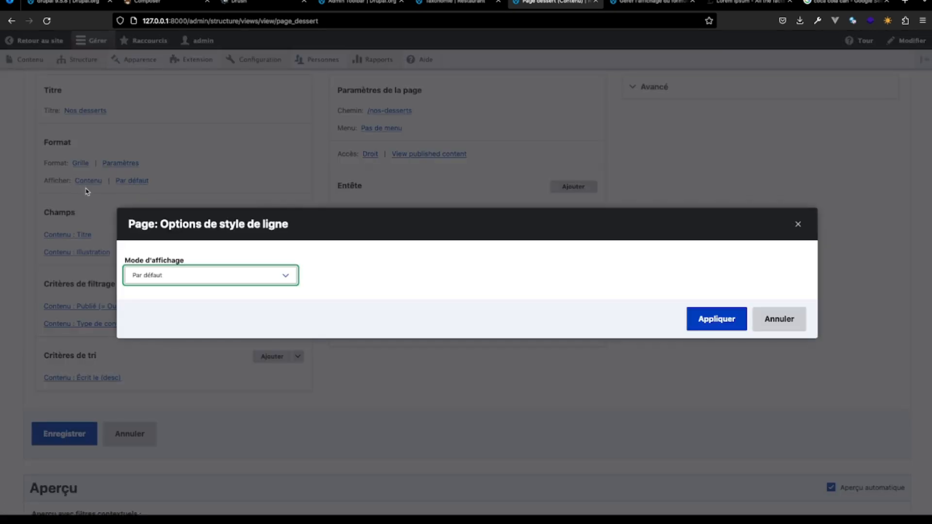
click(196, 283)
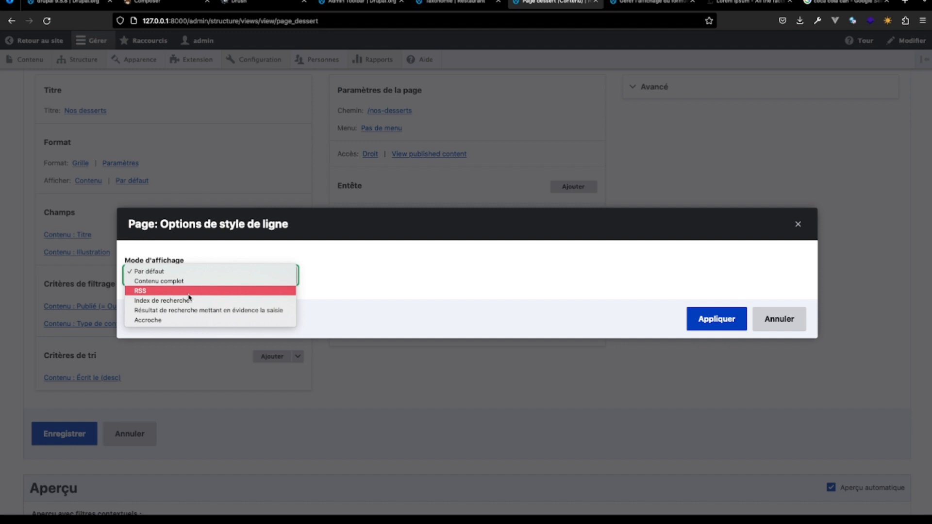
click(191, 271)
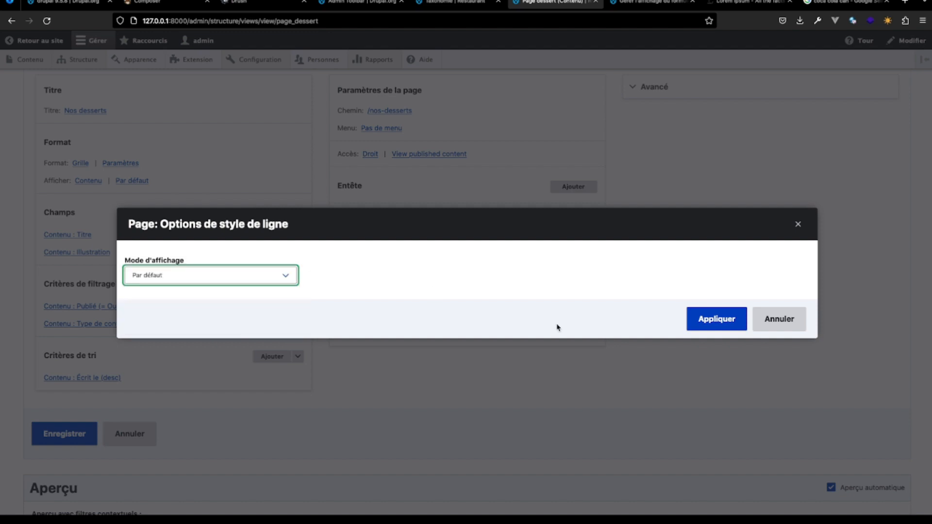
click(692, 319)
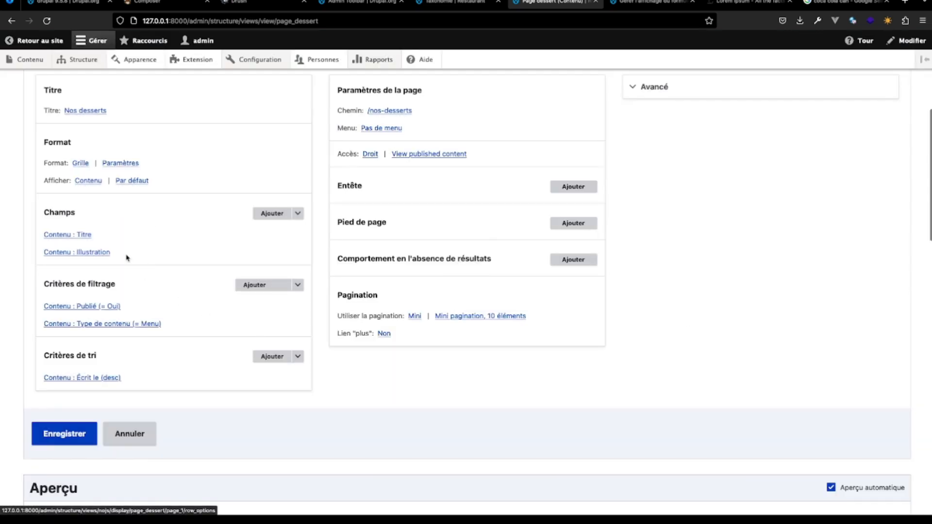
scroll(197, 304, down, 13)
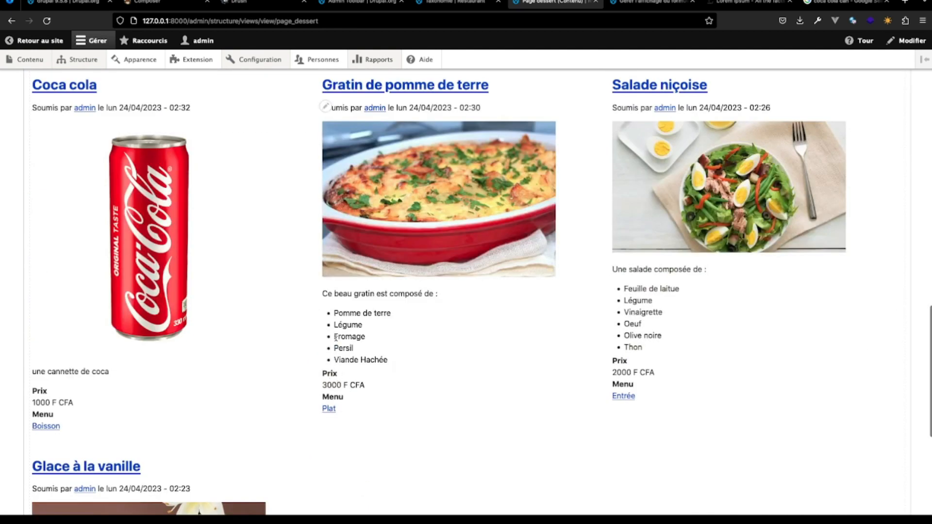
scroll(353, 232, up, 10)
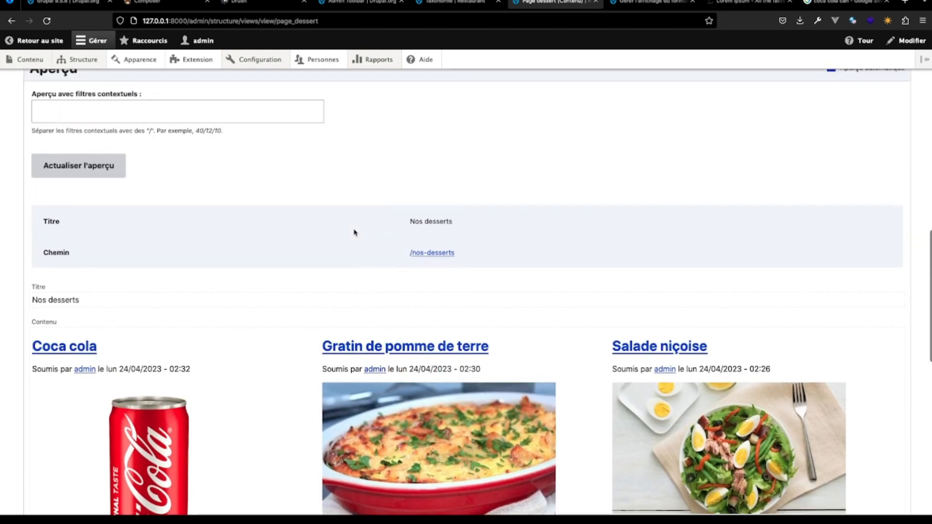
scroll(353, 233, up, 3)
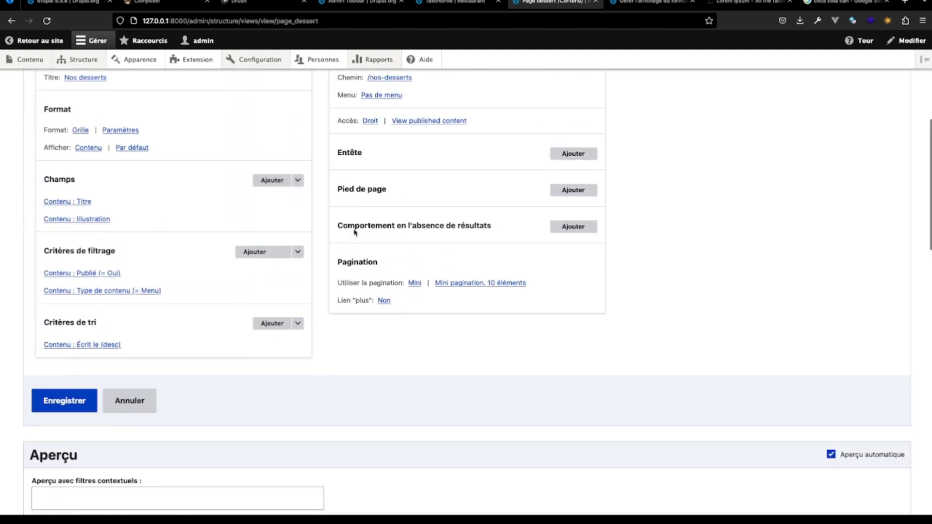
click(298, 188)
click(298, 203)
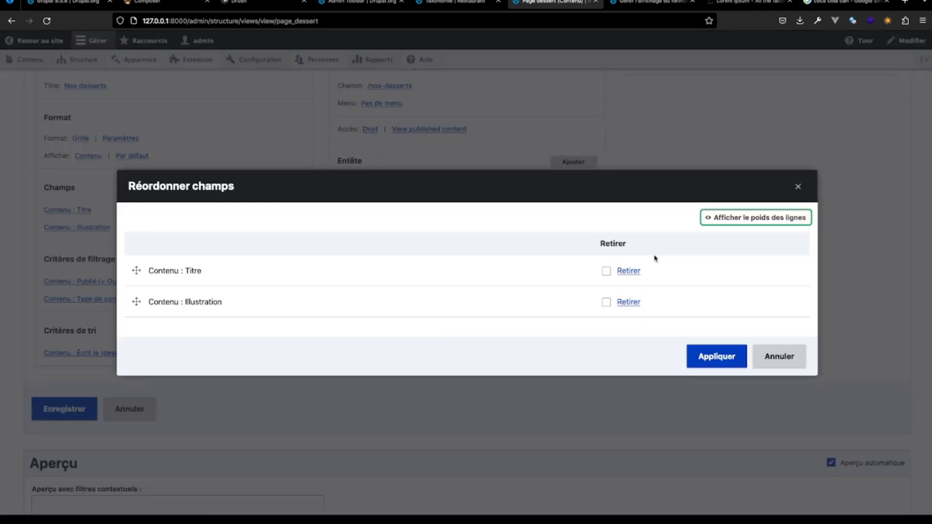
click(776, 357)
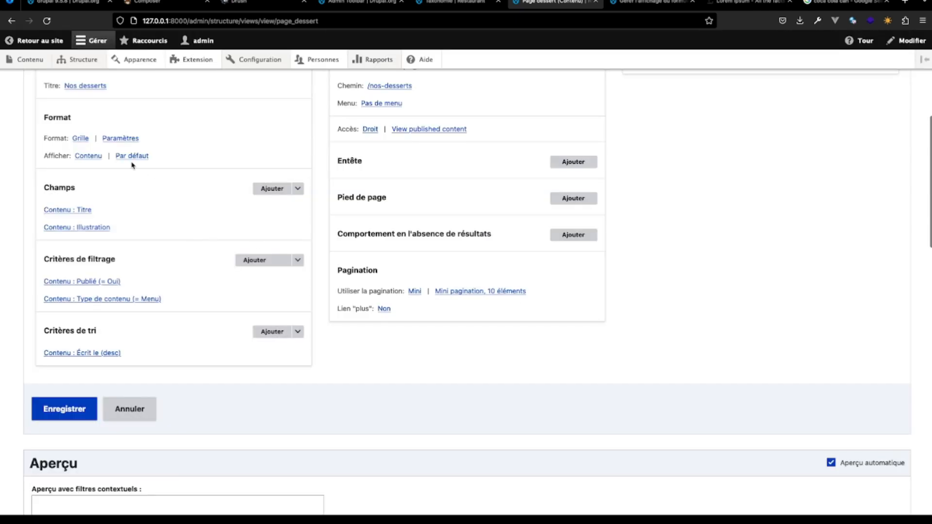
- Switch the view's row style to Champs, apply the default row style options, and check the grid preview
scroll(91, 159, up, 1)
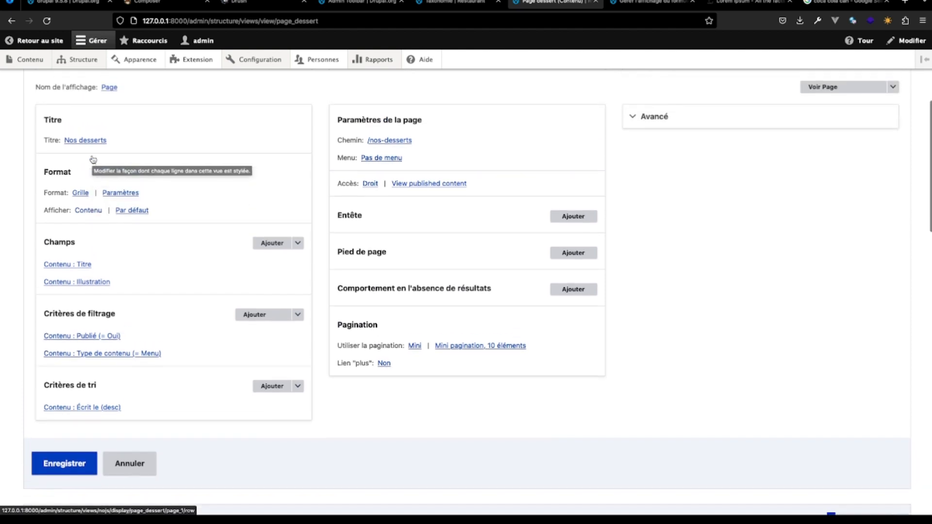
click(97, 223)
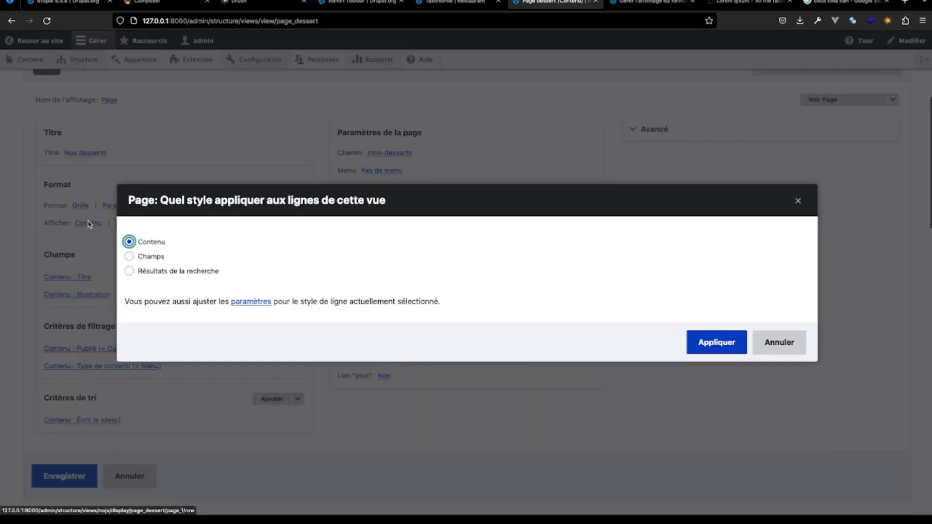
click(129, 257)
click(728, 343)
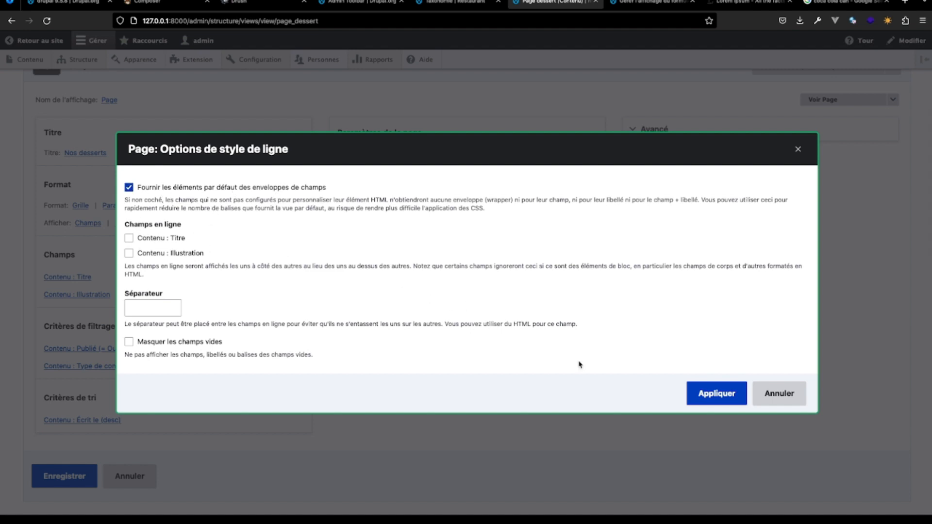
click(715, 393)
scroll(442, 443, down, 5)
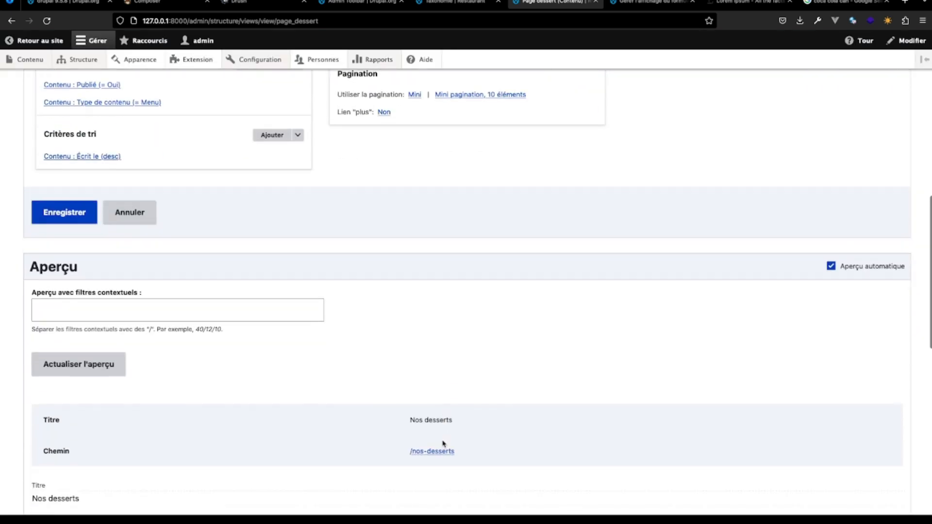
scroll(442, 443, down, 7)
scroll(443, 444, up, 5)
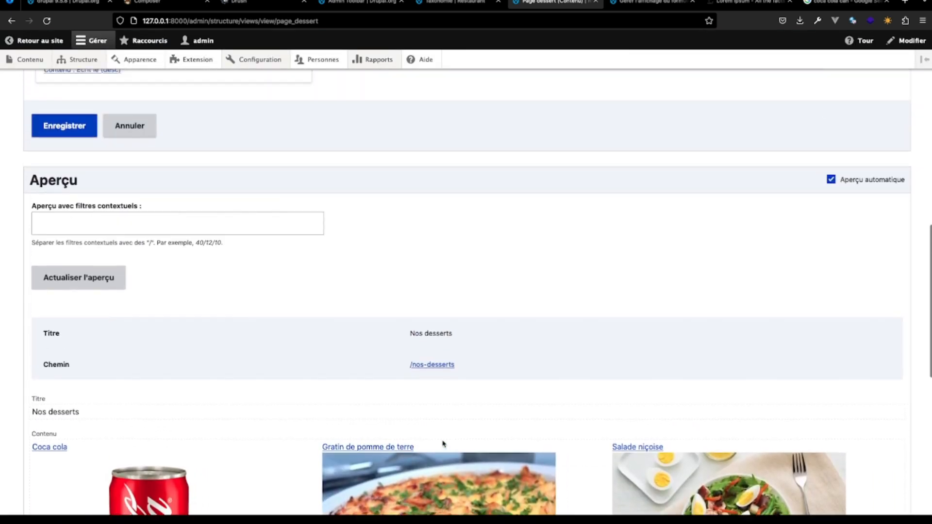
scroll(442, 443, down, 4)
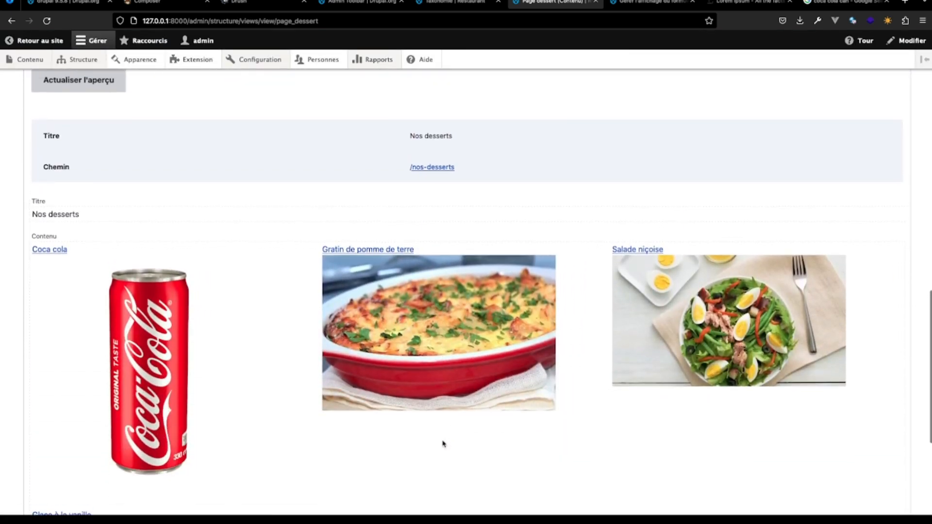
- Compare the Contenu and Champs choices in the row style settings and keep Champs
scroll(442, 443, up, 10)
click(88, 199)
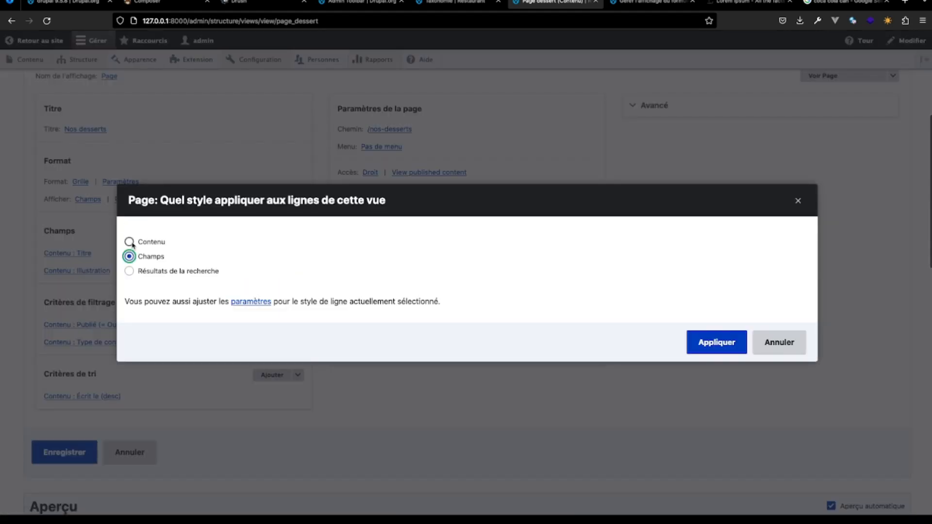
click(129, 242)
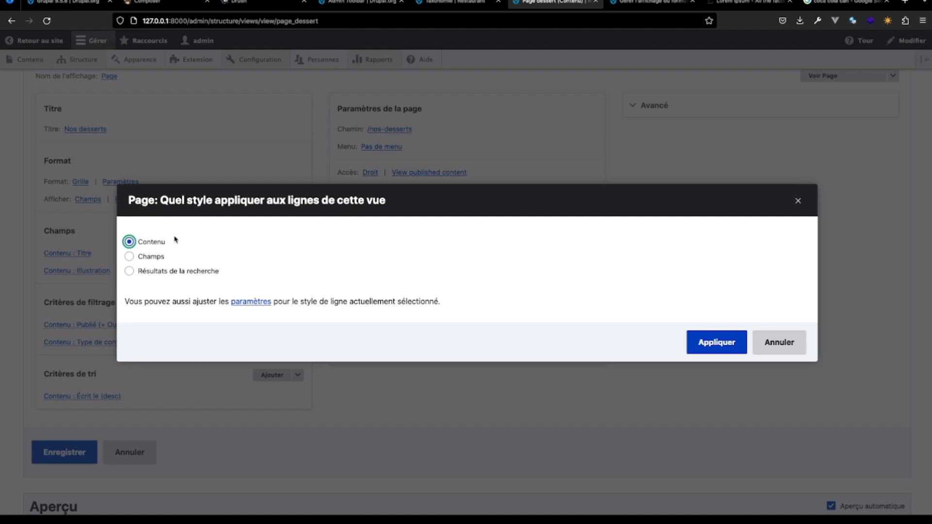
click(129, 257)
click(699, 342)
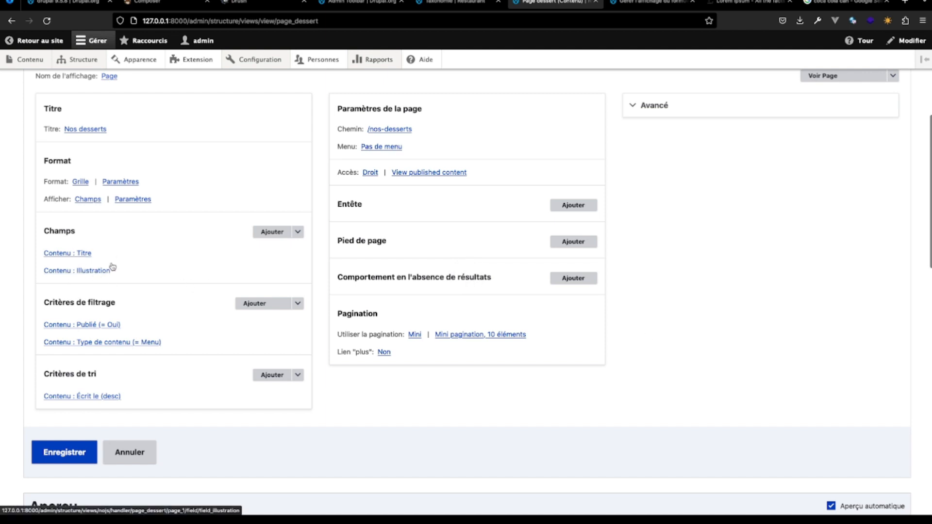
- Examine the titles and illustrations of the menu items in the grid preview
scroll(202, 435, down, 10)
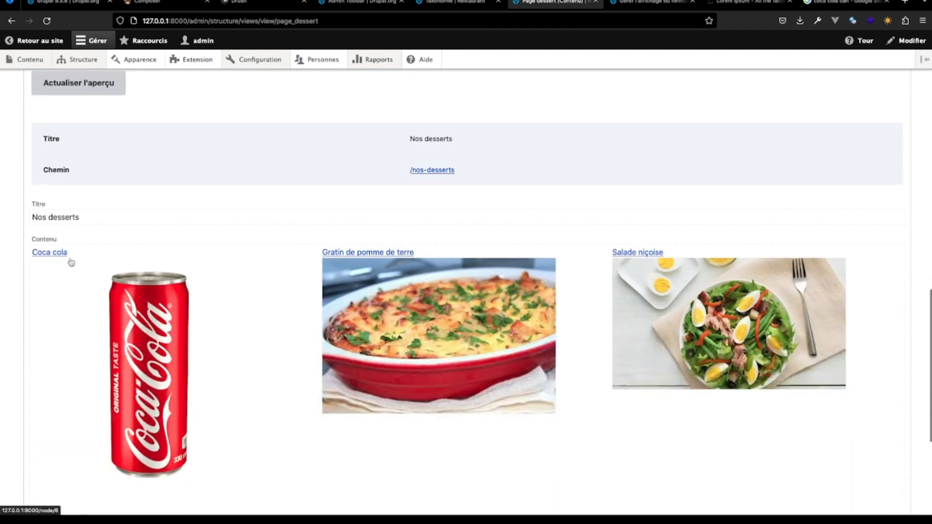
drag(80, 256, 8, 254)
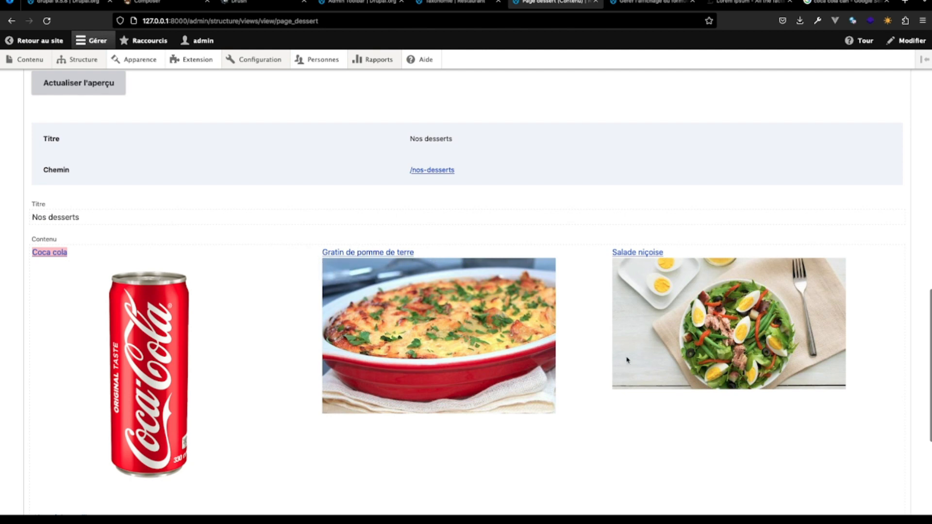
scroll(657, 316, down, 5)
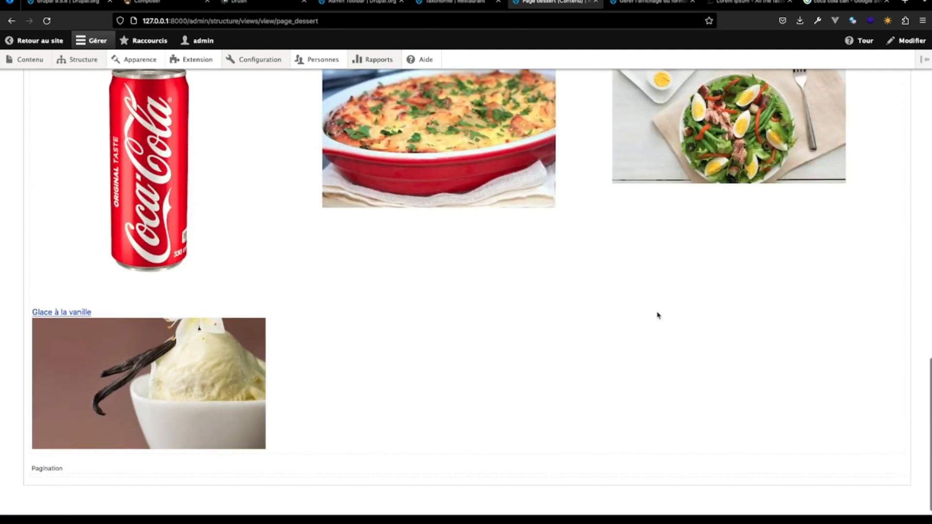
- Add the Prix content field to the view's Champs, searching the available fields for "prix"
scroll(657, 316, up, 15)
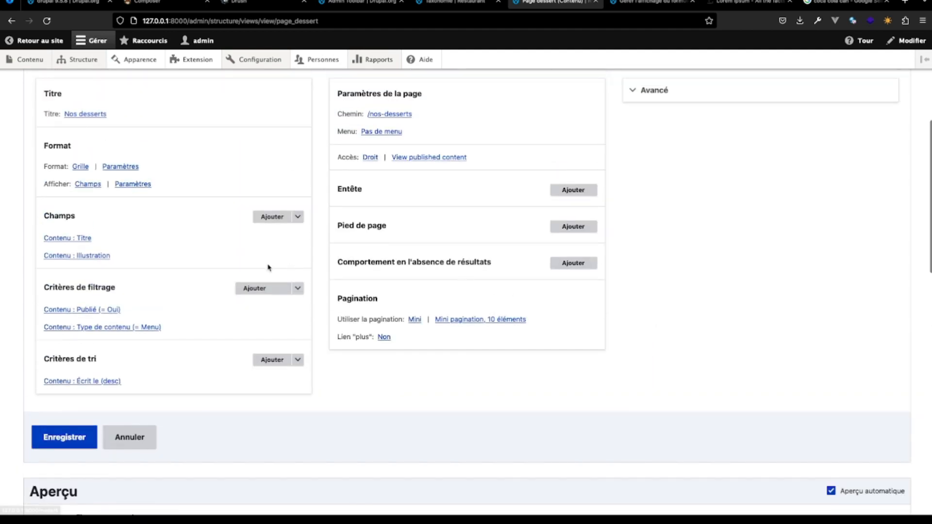
click(266, 217)
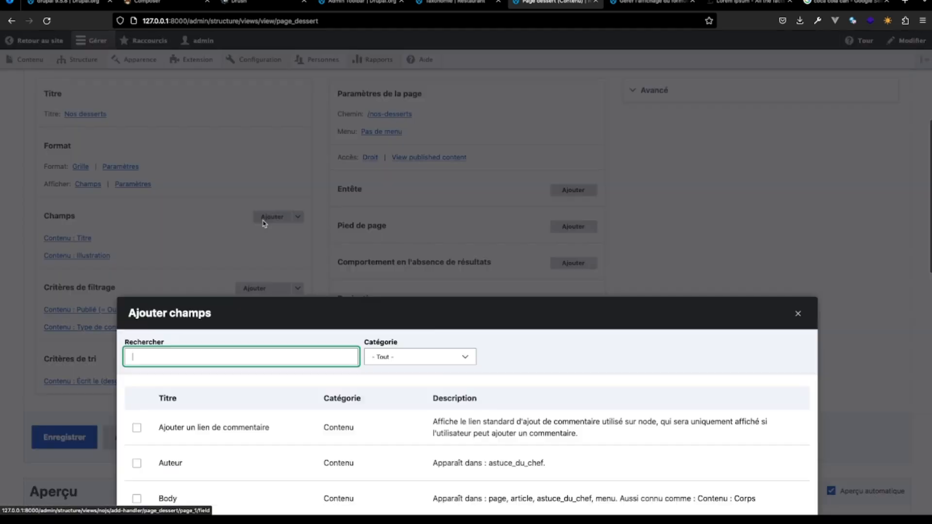
text(pi)
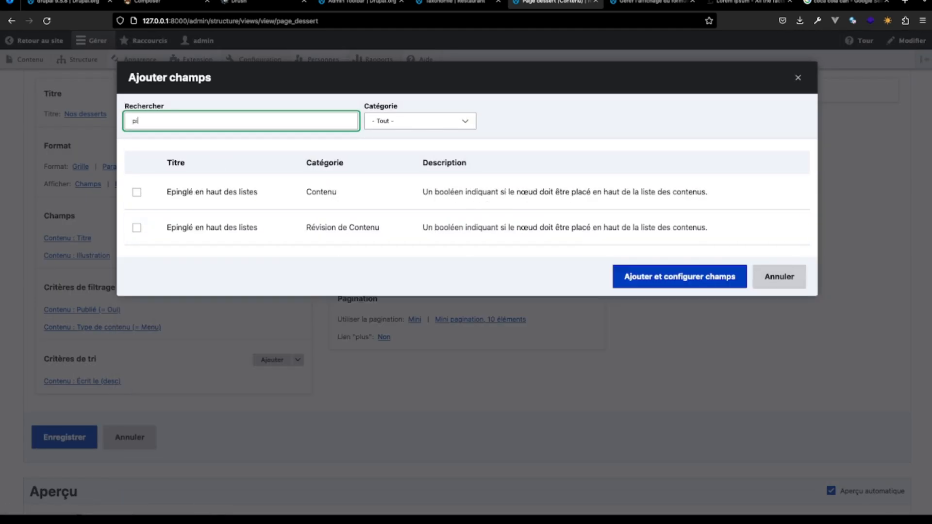
text(rix)
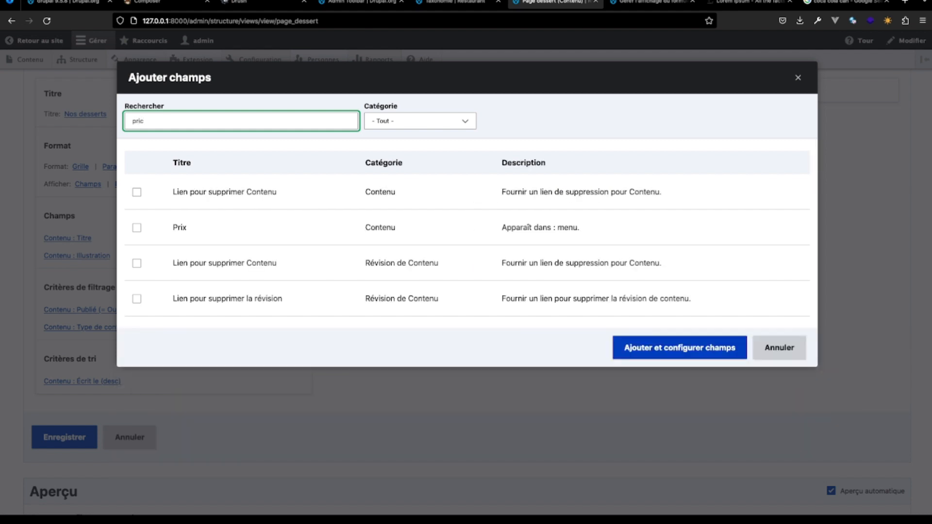
click(137, 192)
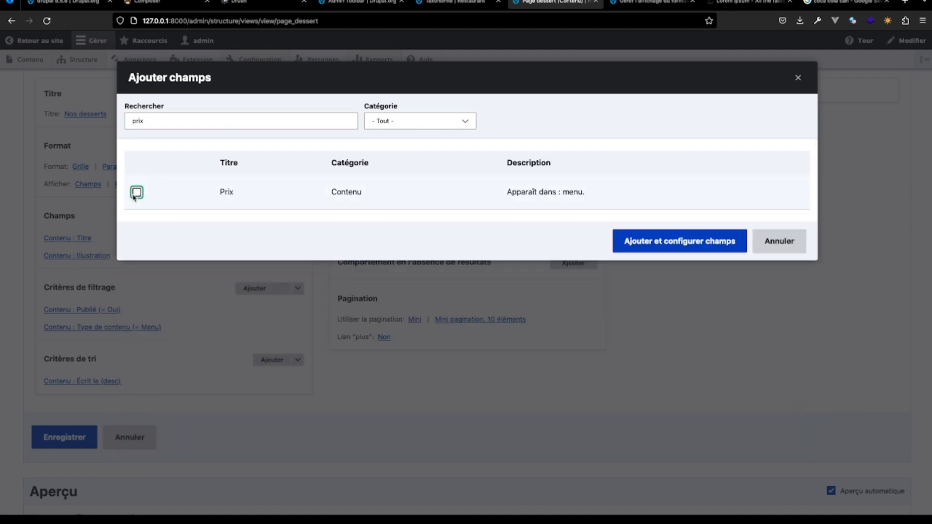
click(619, 261)
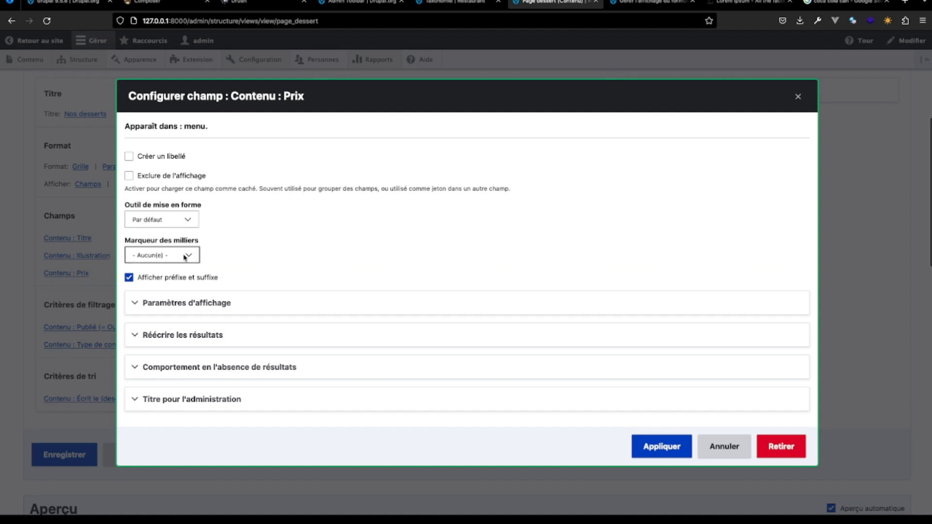
- Configure the Prix field with Espace as the thousands marker and the Par défaut formatter, applying the settings
click(181, 258)
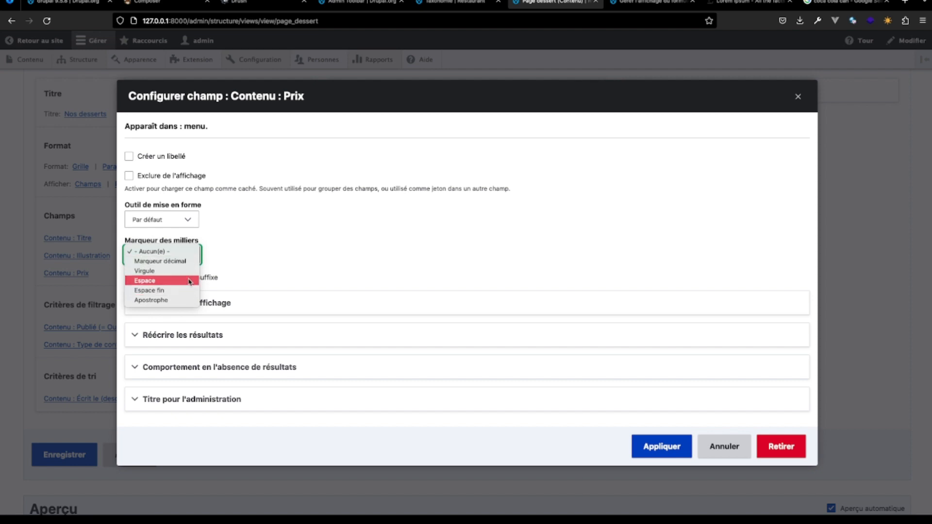
click(189, 281)
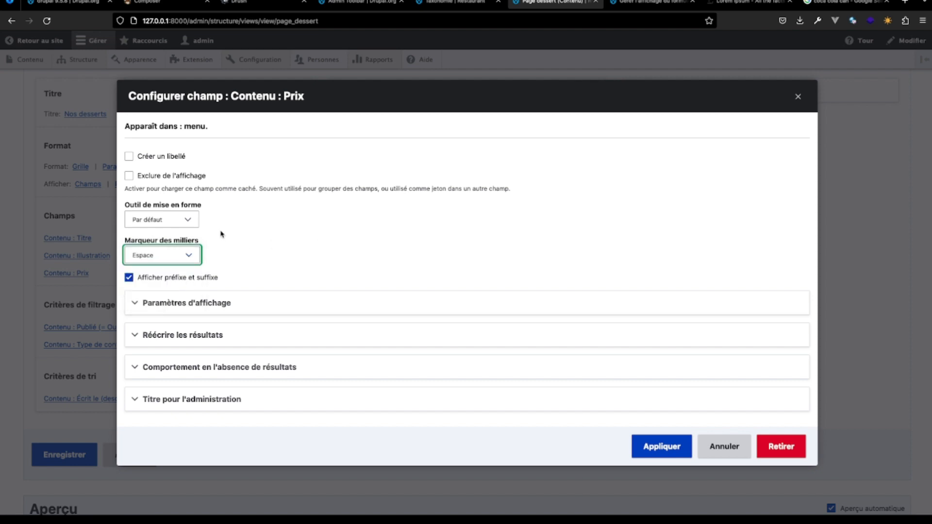
click(187, 220)
click(190, 218)
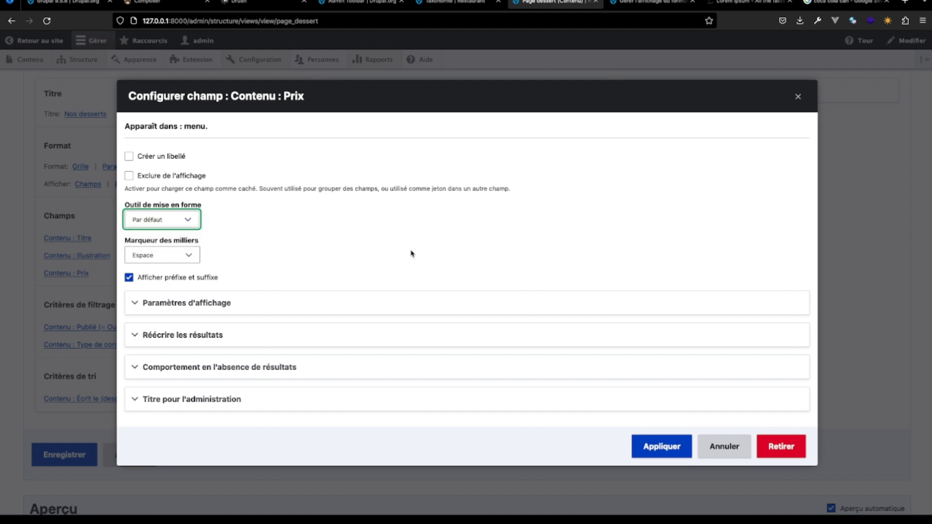
click(664, 451)
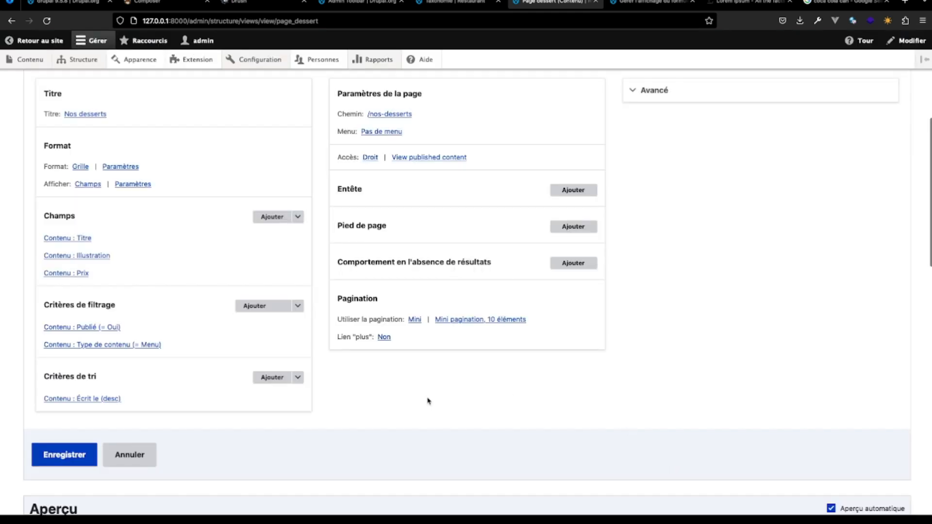
- Check how the prices appear under the illustrations of the menu items in the grid preview
scroll(428, 401, down, 10)
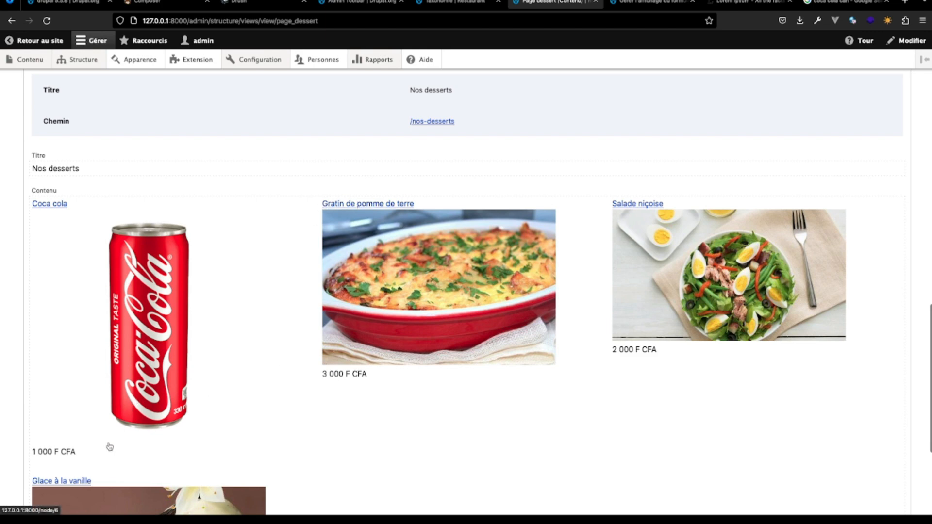
scroll(194, 470, down, 4)
scroll(196, 472, up, 9)
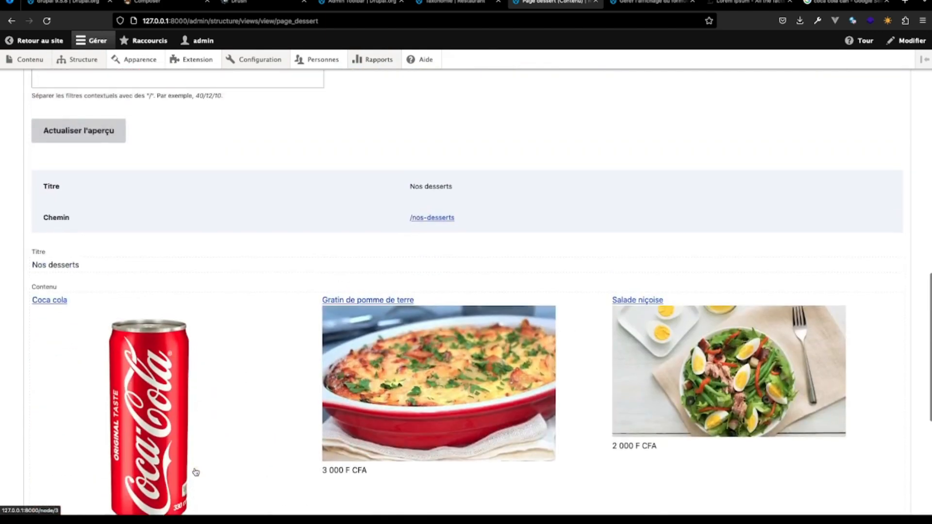
scroll(196, 472, down, 6)
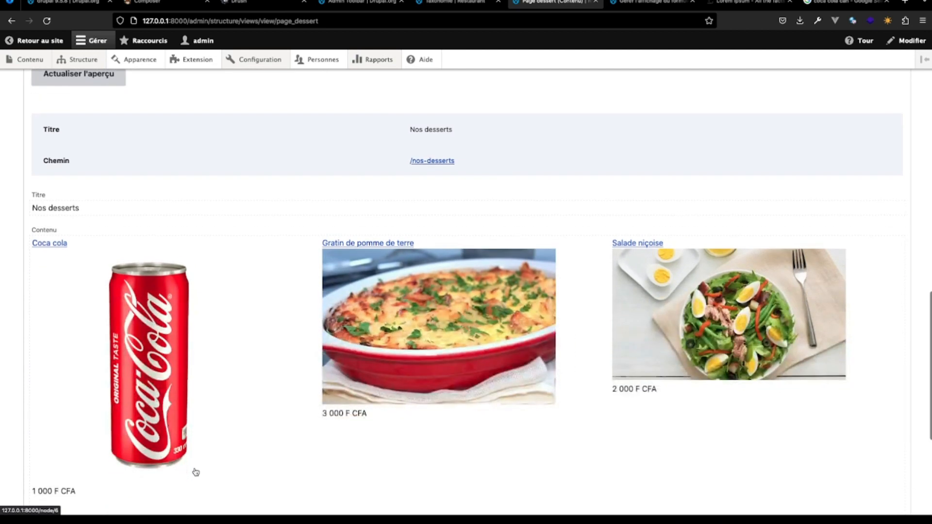
scroll(195, 472, up, 10)
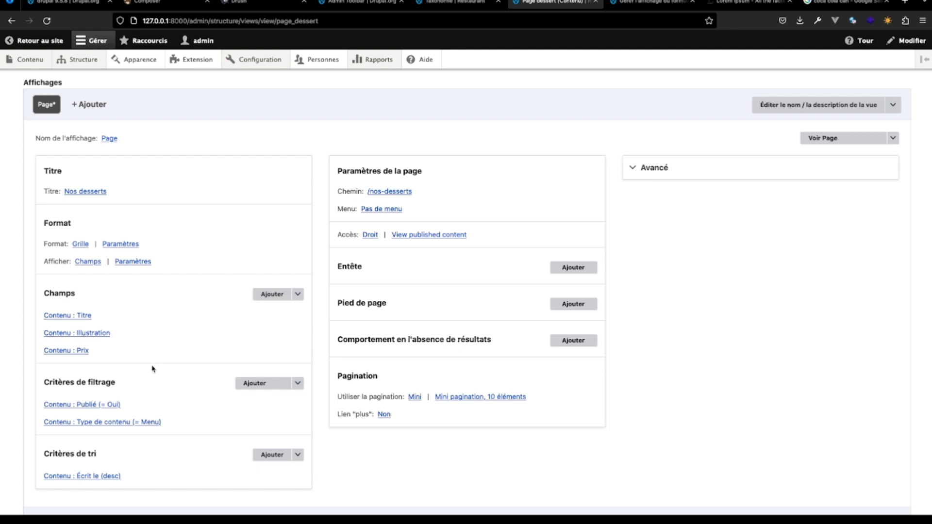
- Add the Menu (field_menu) content field as a filter criterion of the view, searching the available criteria for "menu"
scroll(205, 380, down, 2)
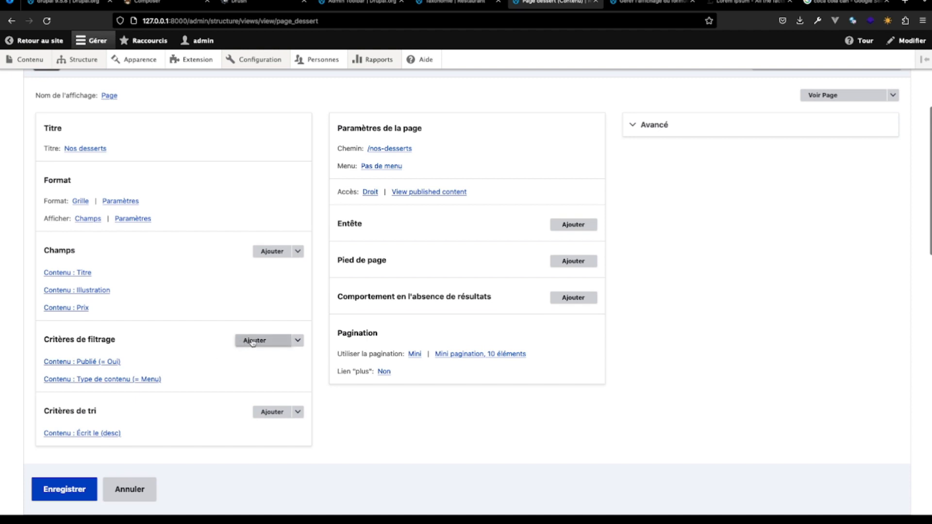
click(272, 347)
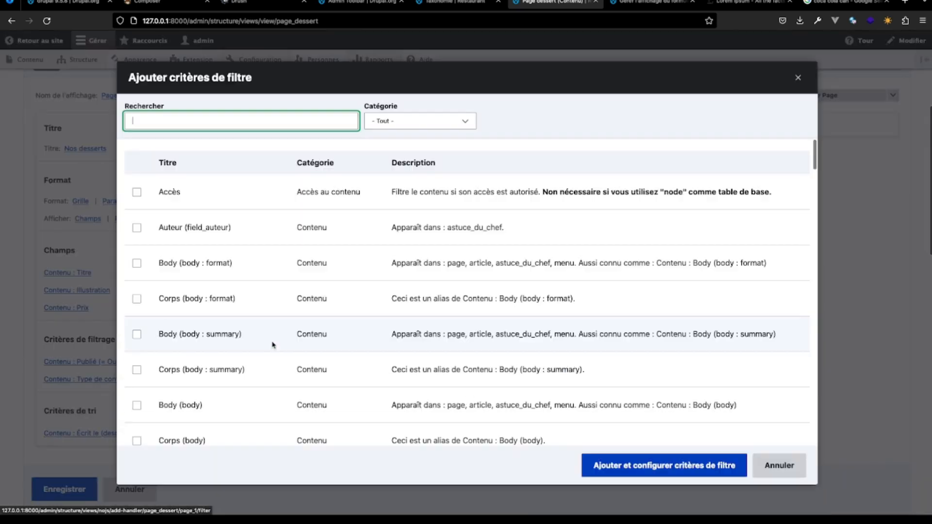
click(214, 124)
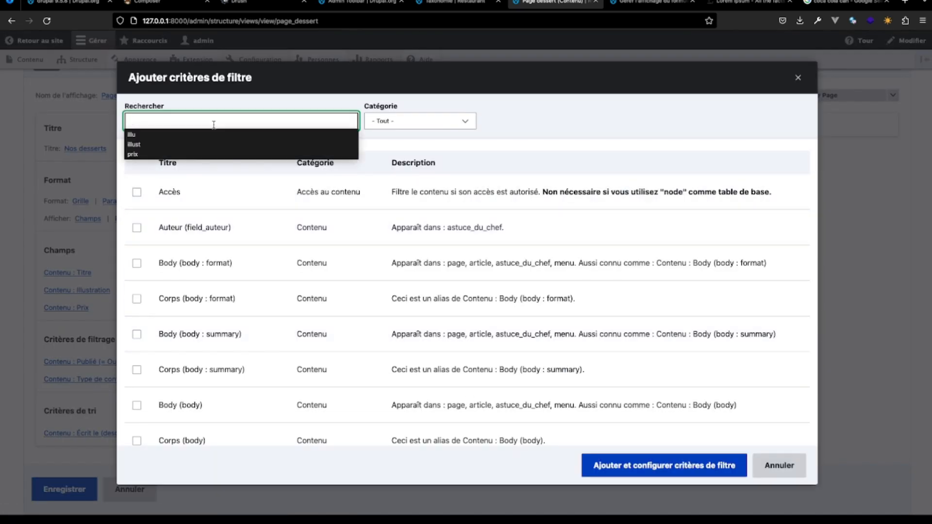
text(menu)
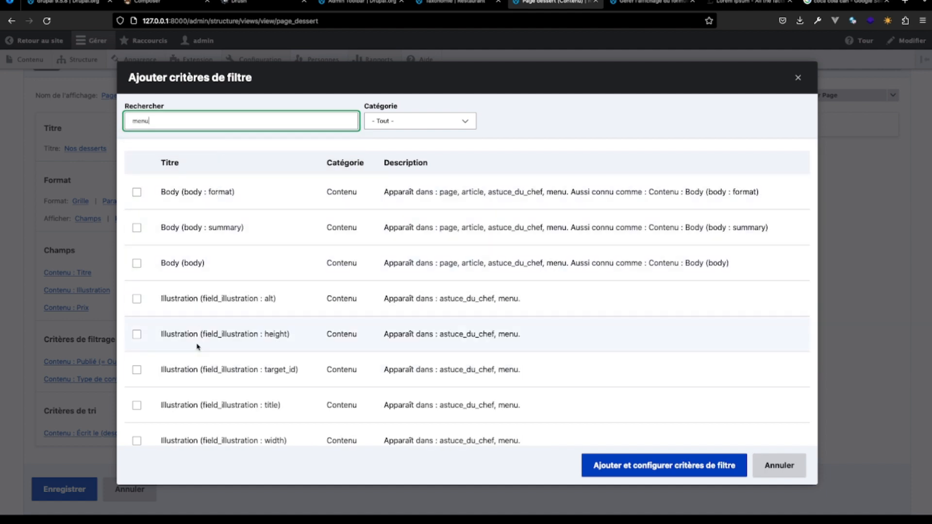
scroll(198, 361, down, 3)
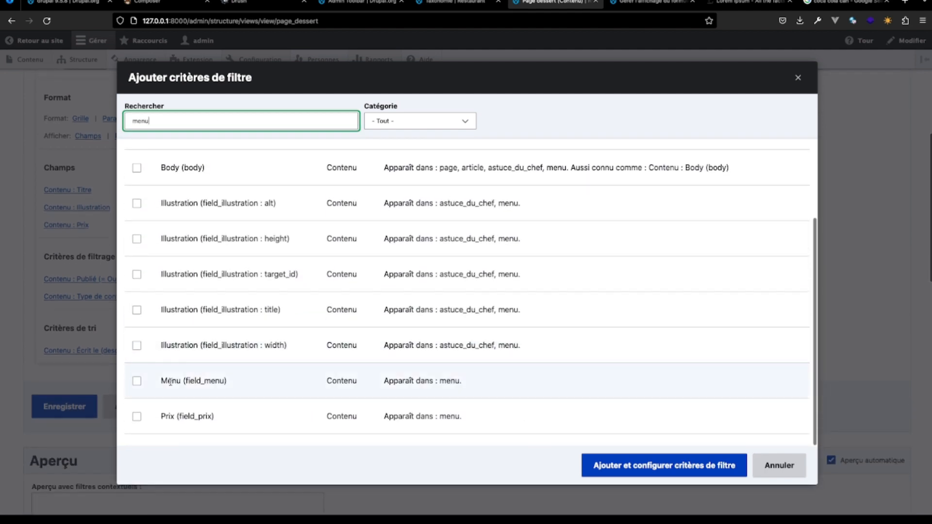
click(137, 382)
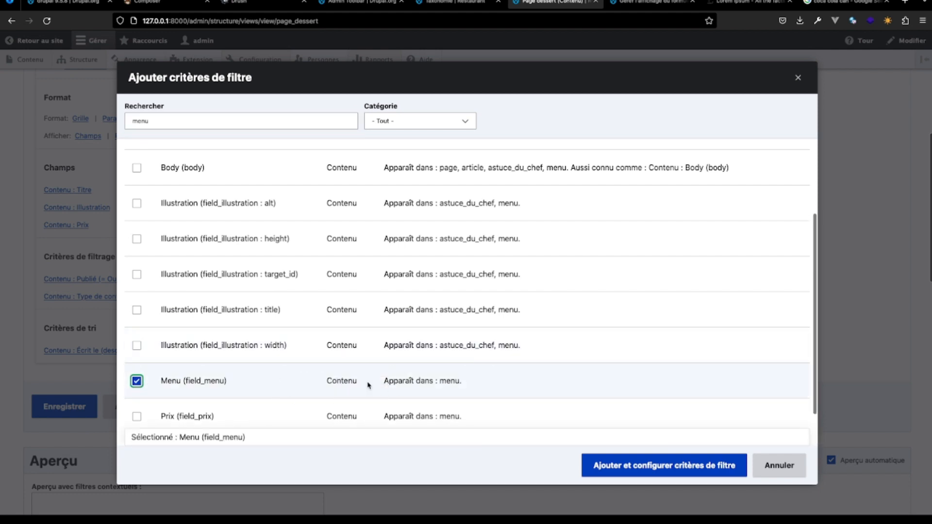
click(679, 473)
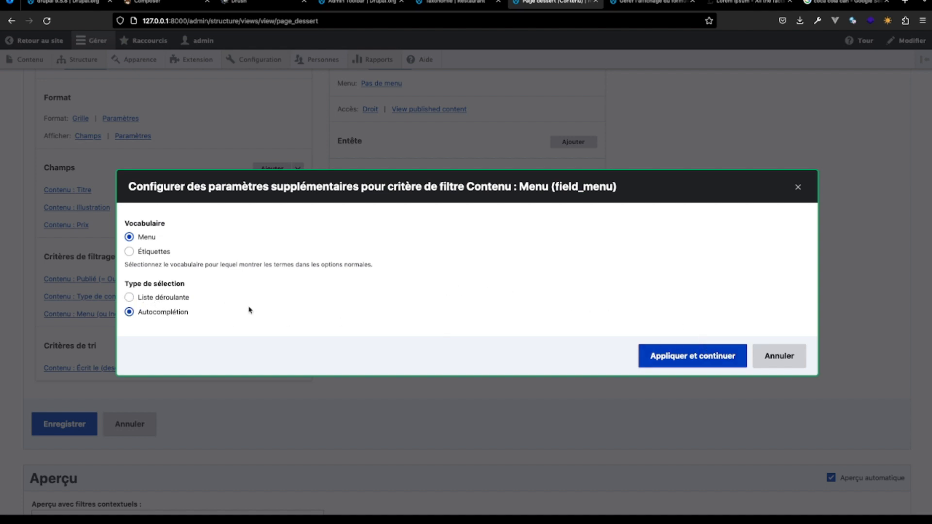
- Configure the Menu filter with the Liste déroulante selection type and the Dessert term, apply it and check the grid preview
click(129, 297)
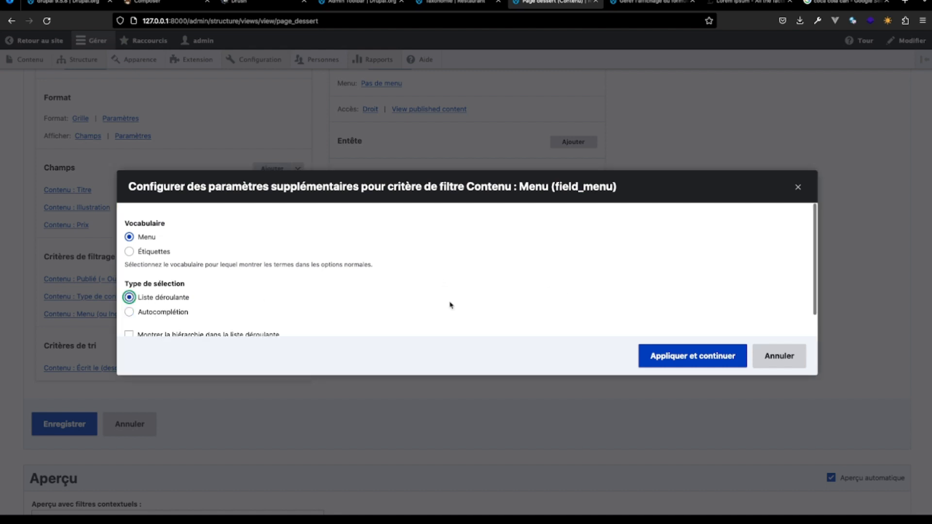
click(694, 364)
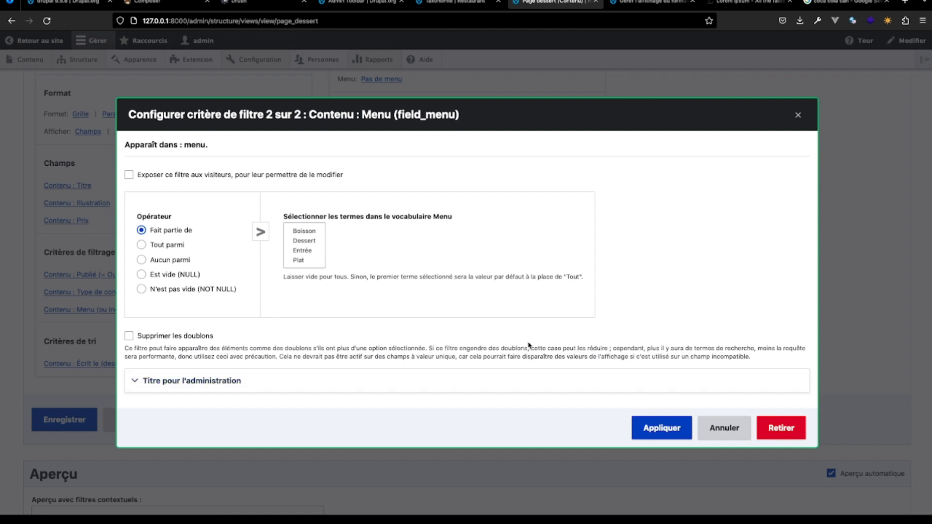
click(312, 241)
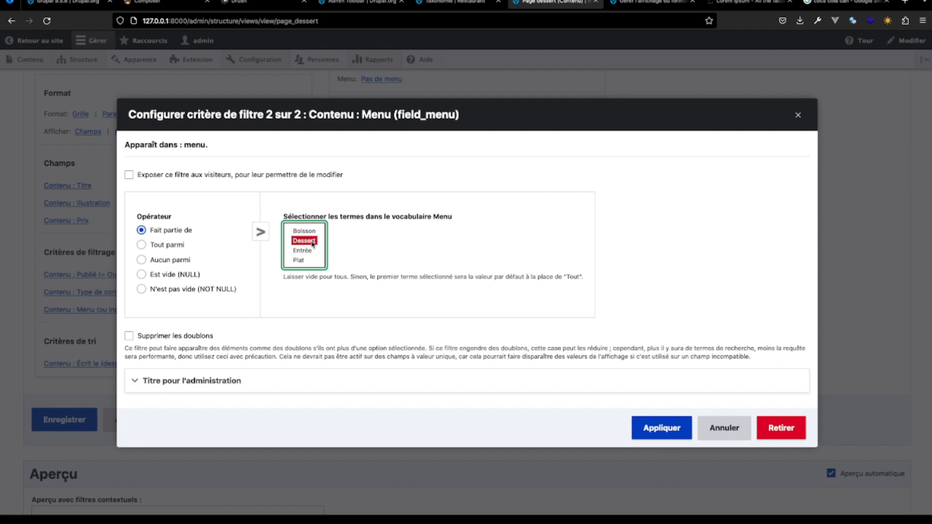
click(640, 428)
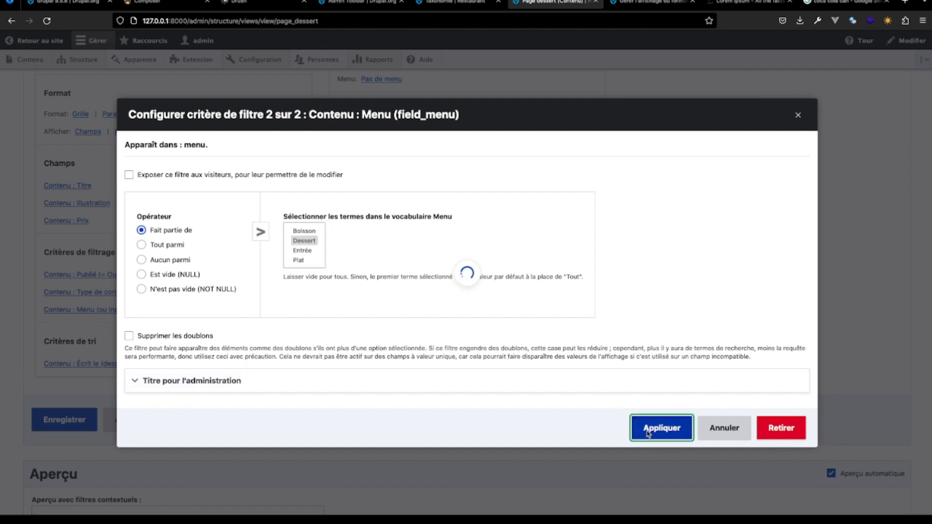
scroll(319, 416, down, 9)
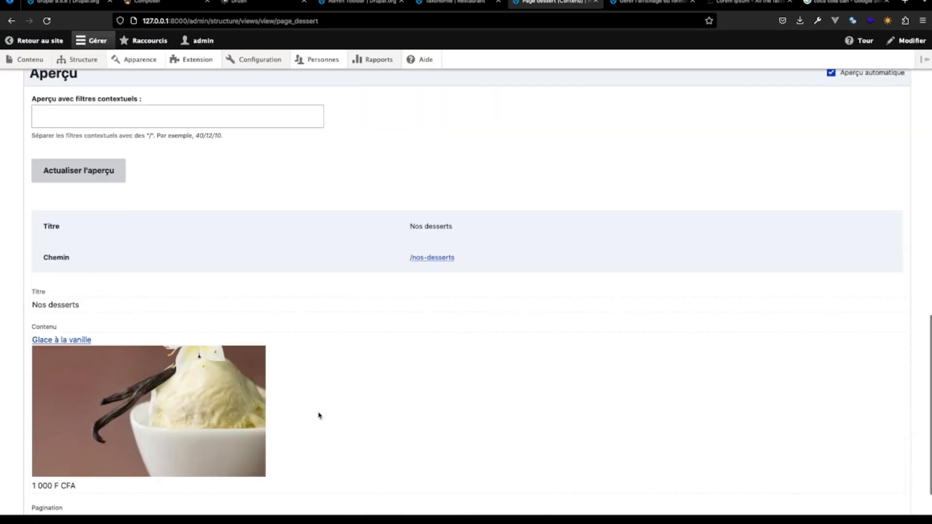
- Review the vocabulary and selection type in the Menu filter's additional settings without changing them
scroll(265, 390, up, 8)
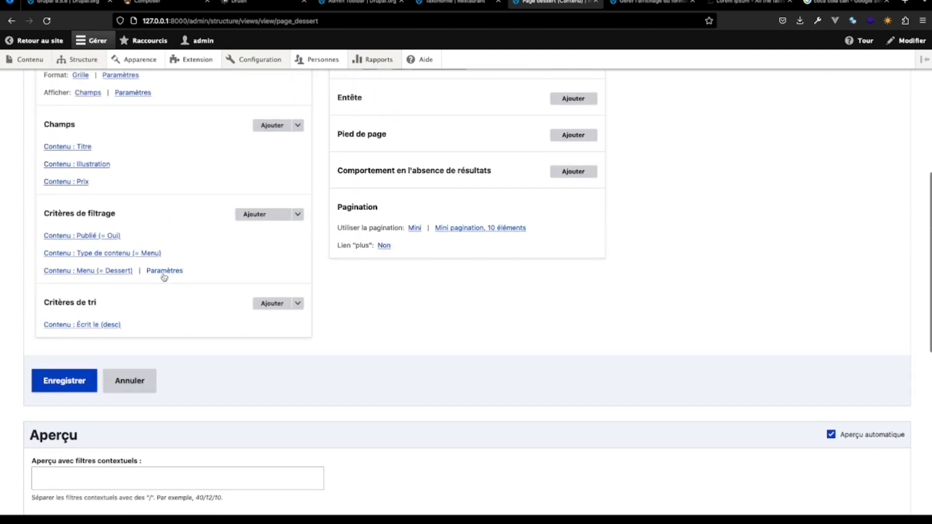
click(298, 214)
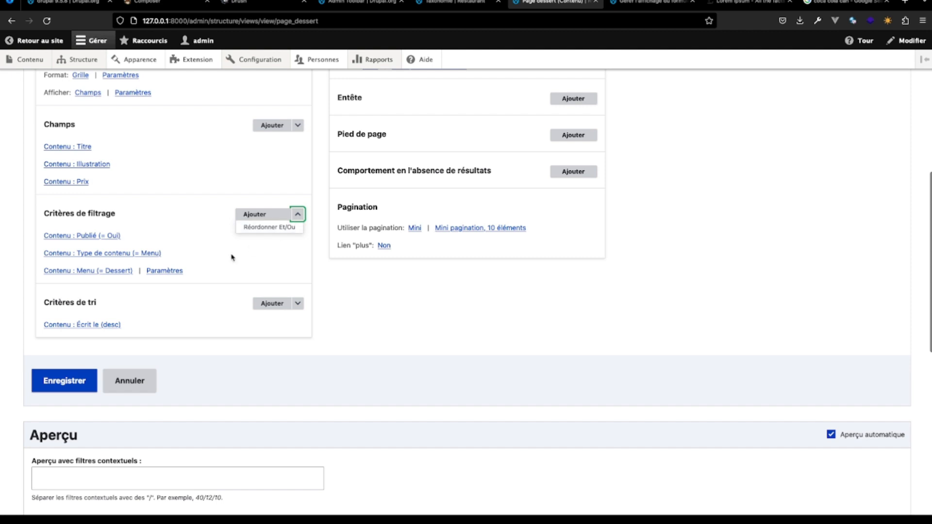
click(167, 271)
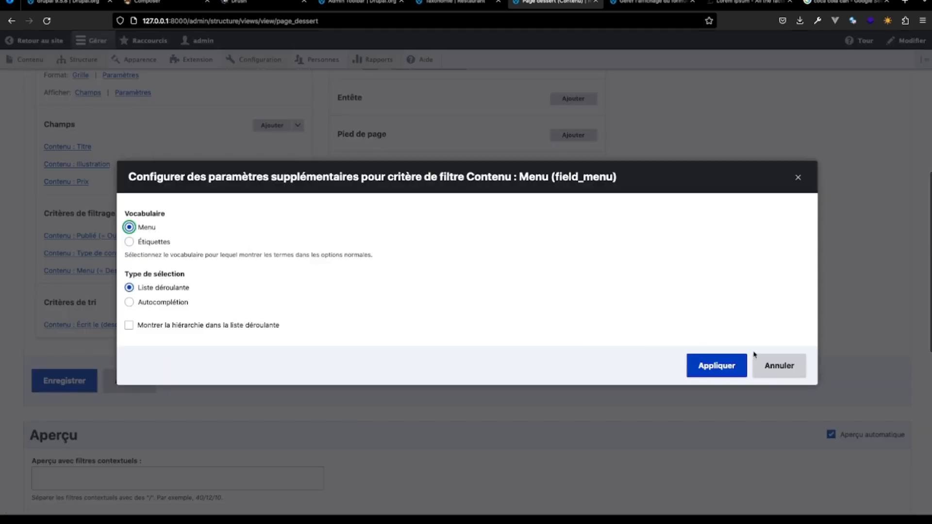
click(778, 365)
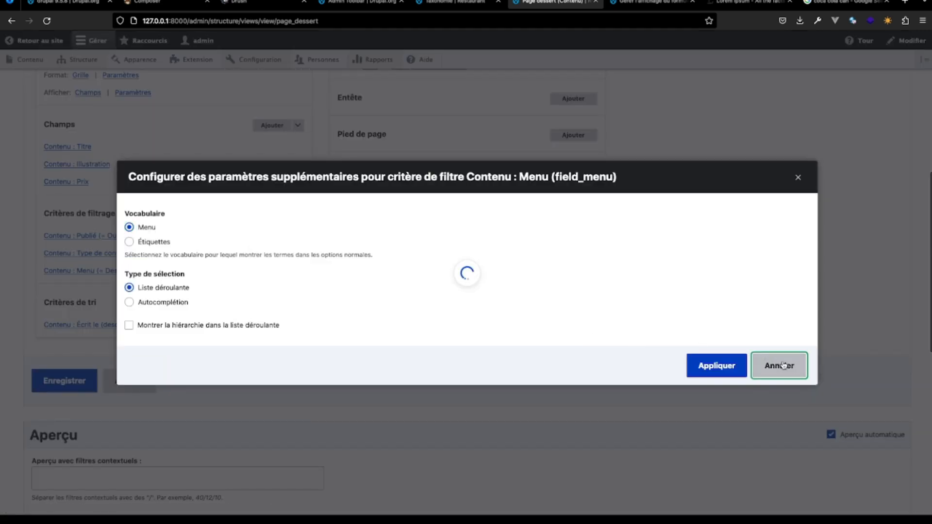
- Remove the Menu (= Dessert) filter from the view's criteria and check the menu items in the grid preview
click(110, 271)
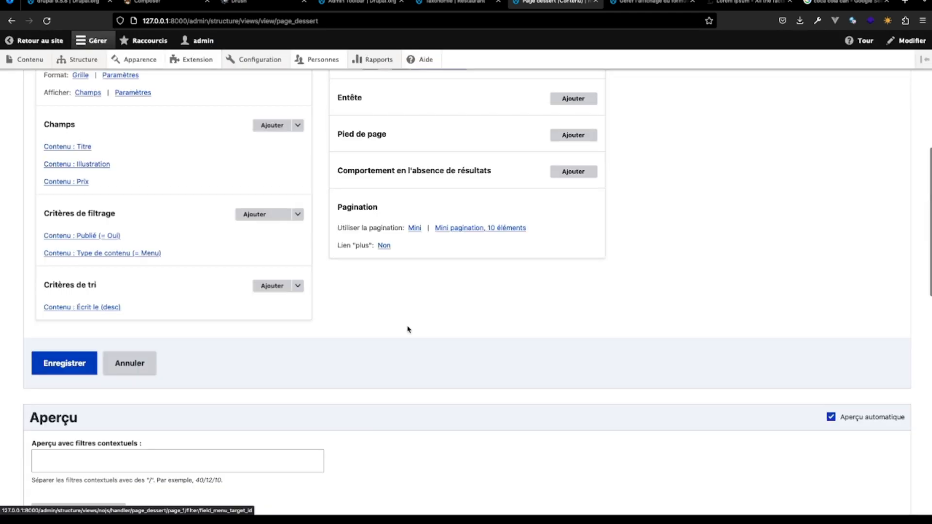
scroll(306, 352, down, 15)
scroll(305, 352, up, 8)
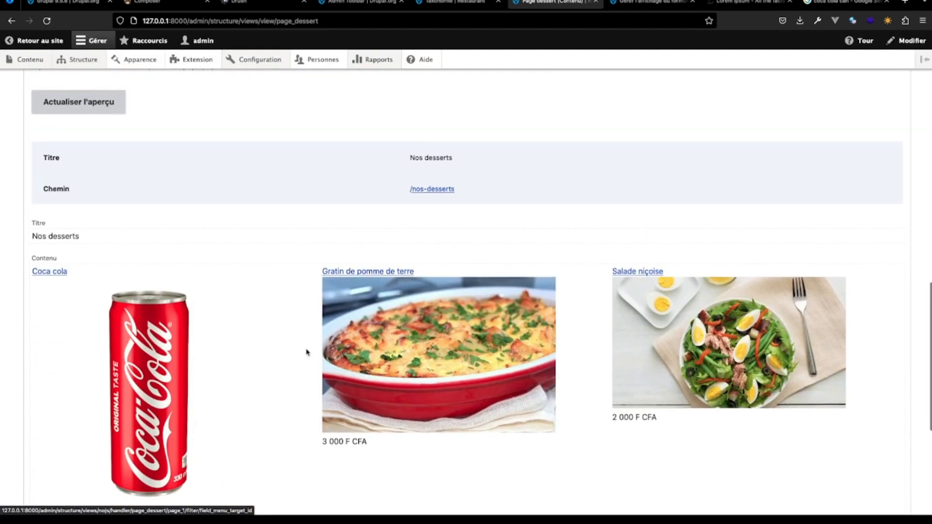
scroll(306, 352, up, 8)
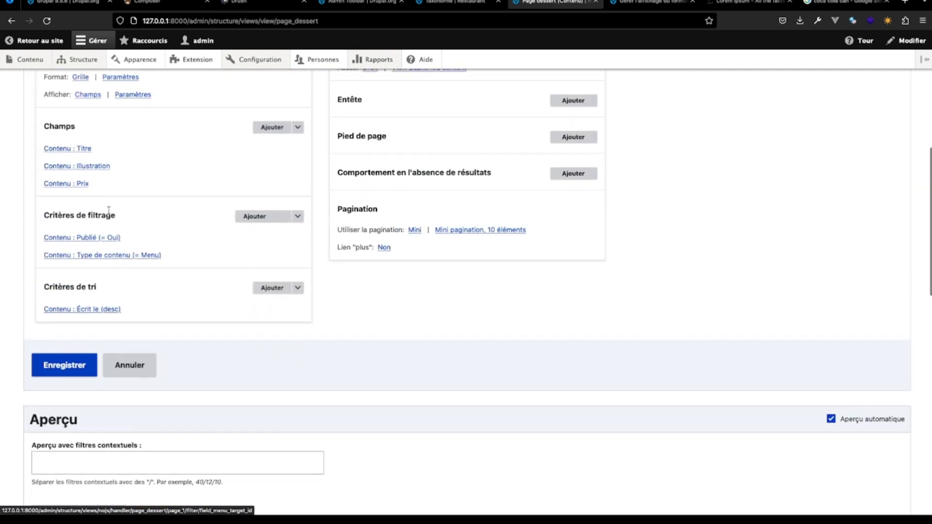
- Add the Menu (field_menu) filter criterion to the view again, searching the criteria for "menu"
click(254, 220)
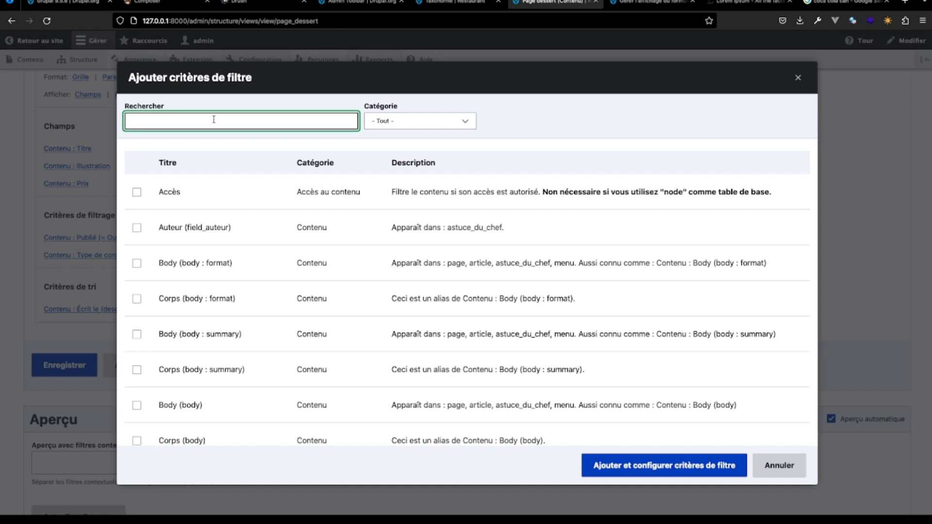
text(menu)
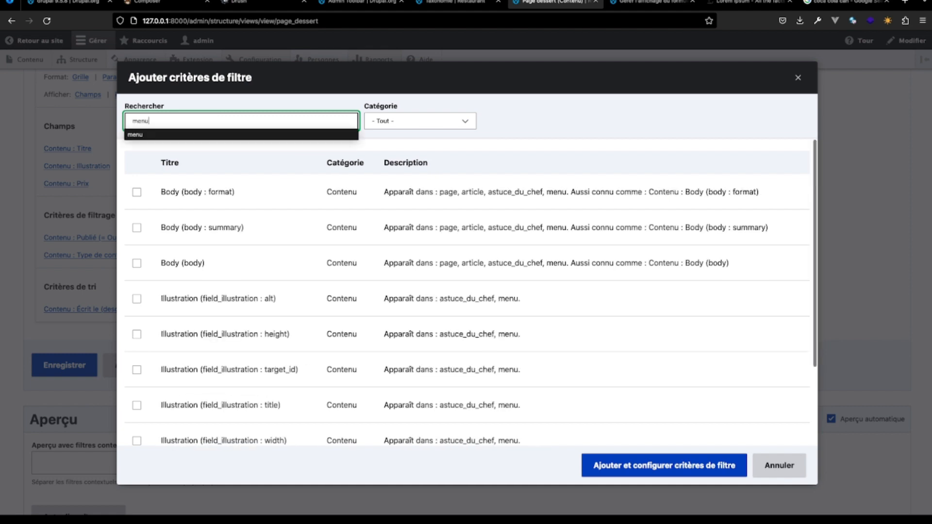
scroll(202, 264, down, 5)
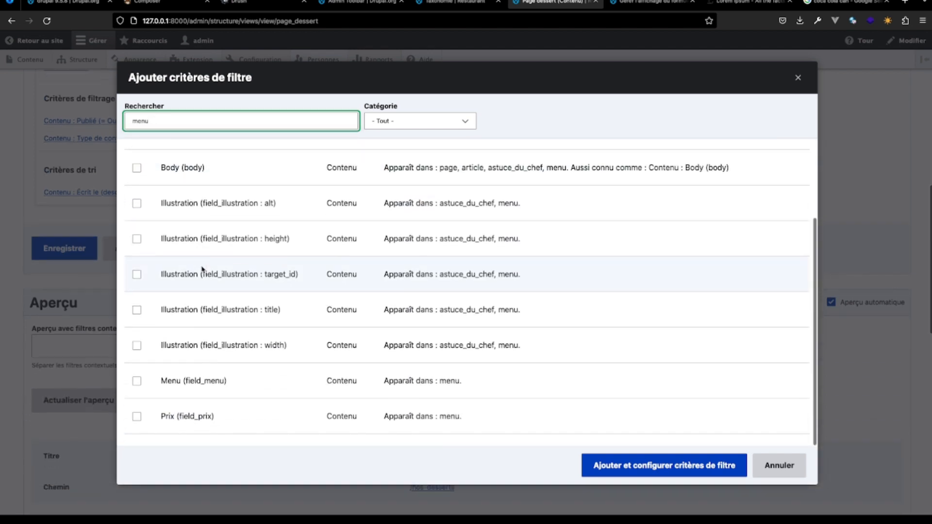
click(137, 382)
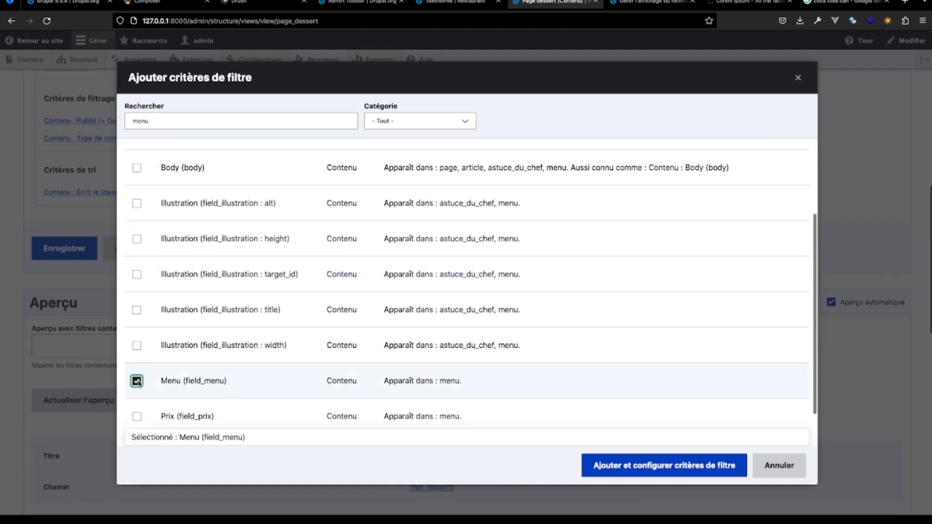
click(630, 464)
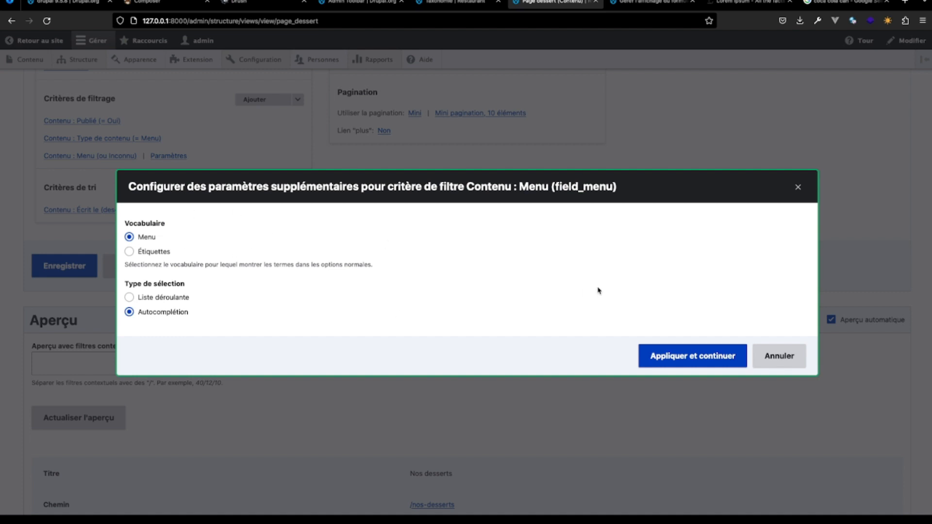
- Try the Menu filter with the Autocomplétion selection type, cancel its configuration without a term and remove the filter
click(701, 347)
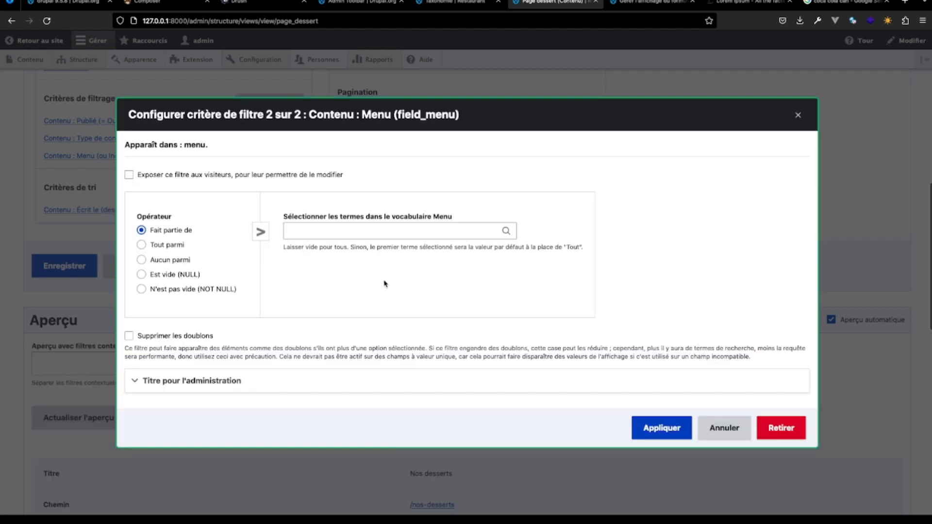
click(337, 232)
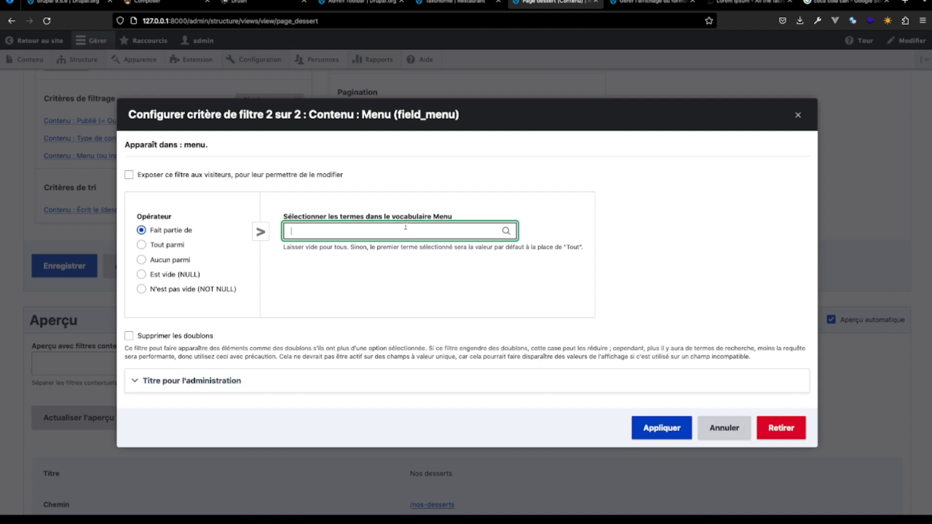
click(735, 429)
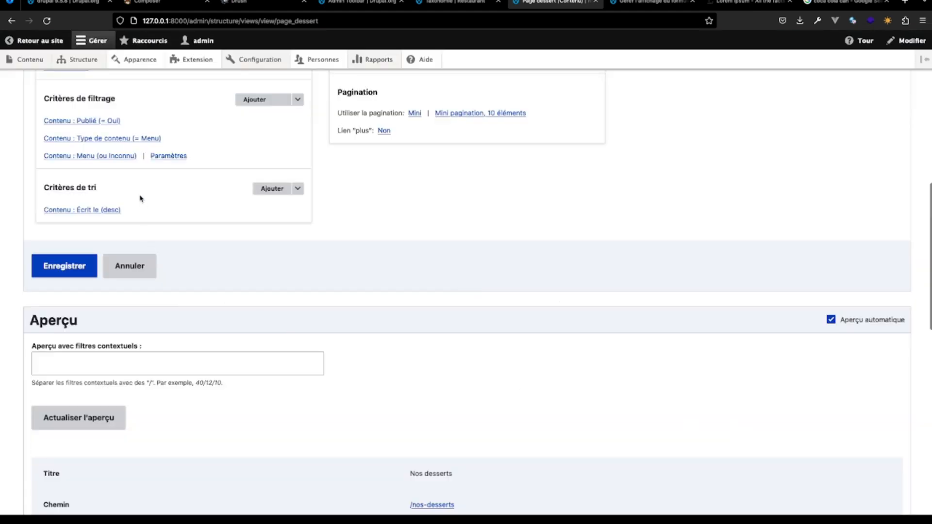
click(127, 159)
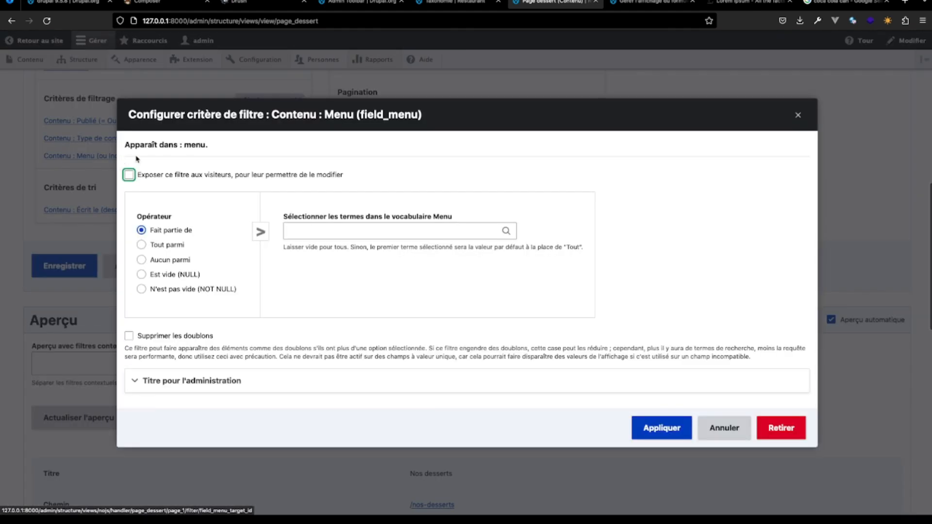
click(777, 428)
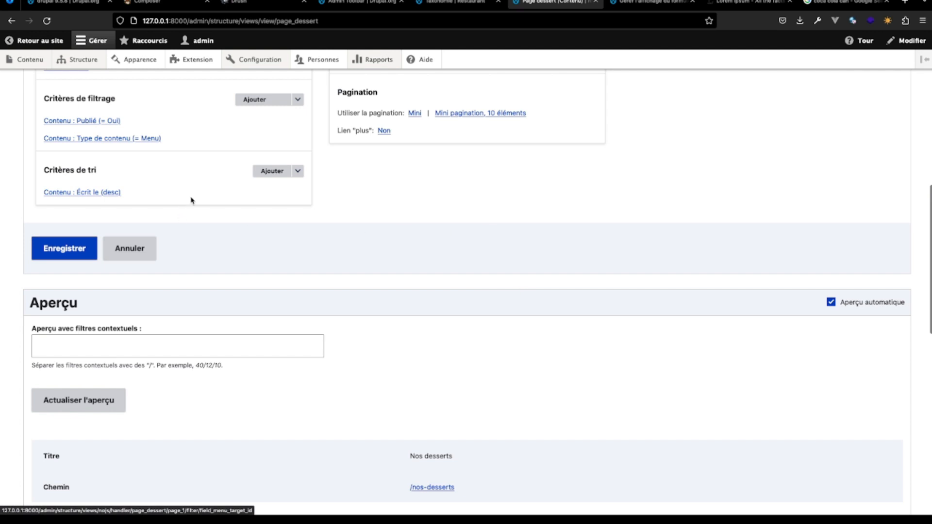
- Search the filter criteria for "menu" and add Menu (field_menu) to the view once more, continuing to its additional settings
scroll(235, 332, down, 3)
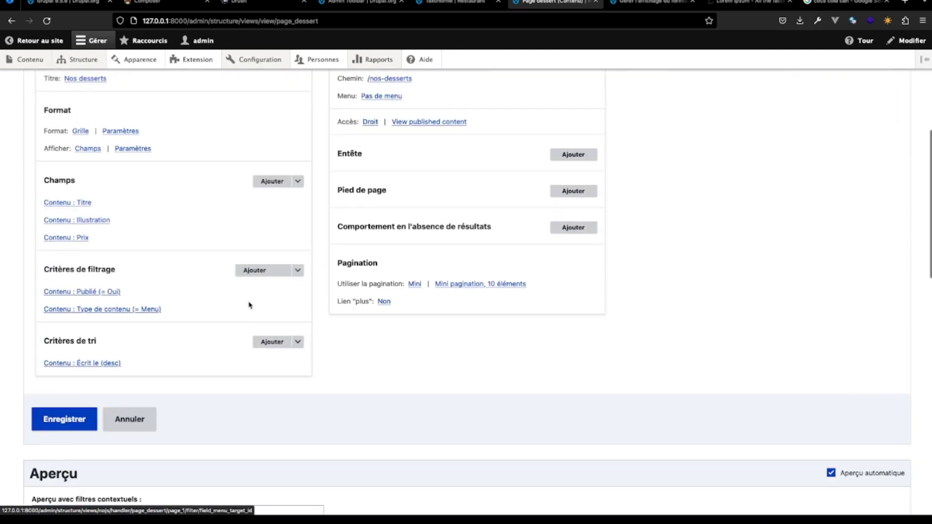
click(257, 271)
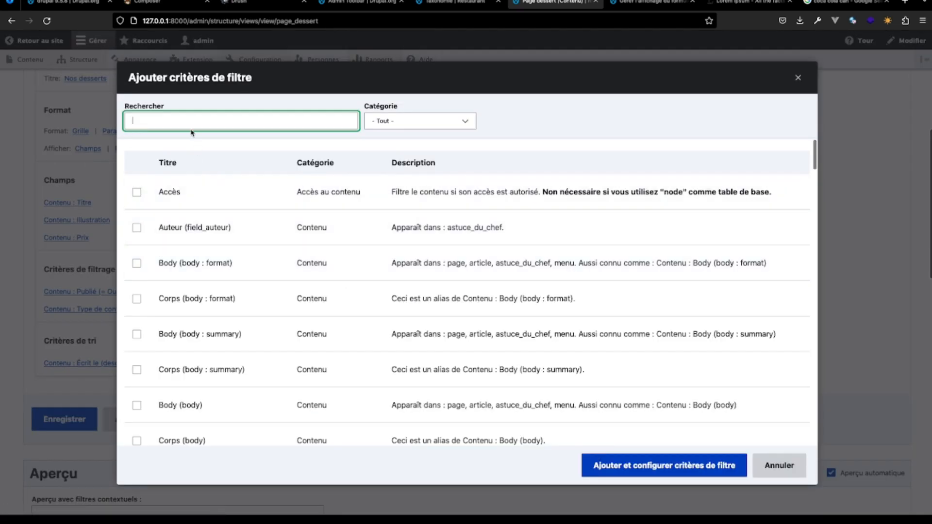
text(illust)
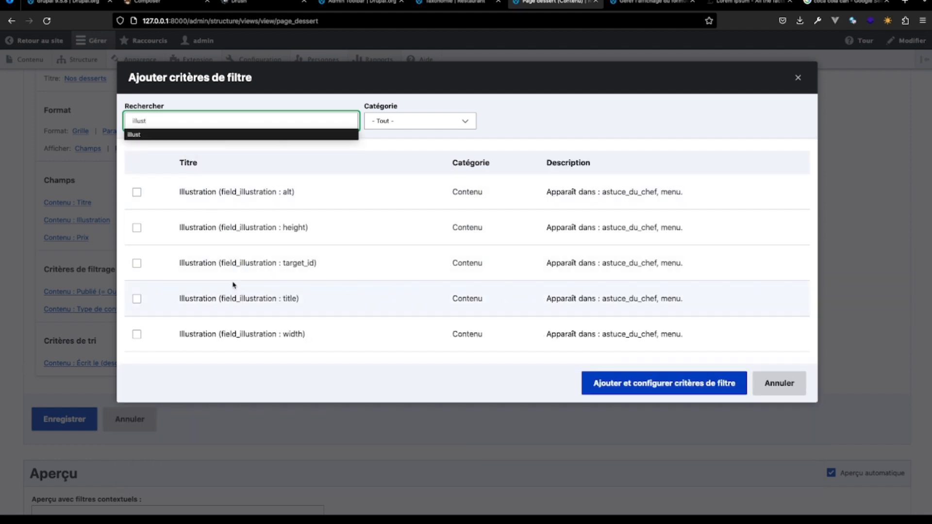
key(BackSpace)
key(BackSpace)
key(BackSpace)
key(BackSpace)
key(BackSpace)
key(BackSpace)
text(men)
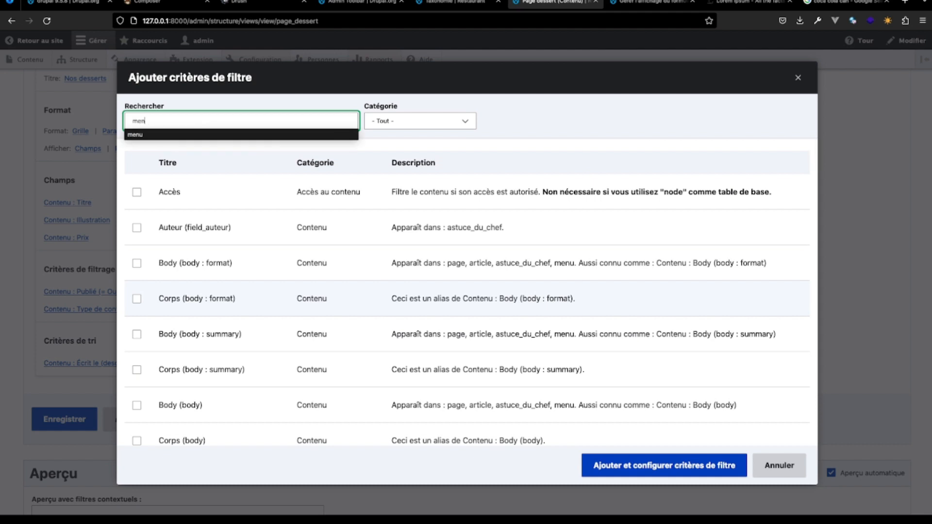
text(u)
scroll(285, 423, down, 3)
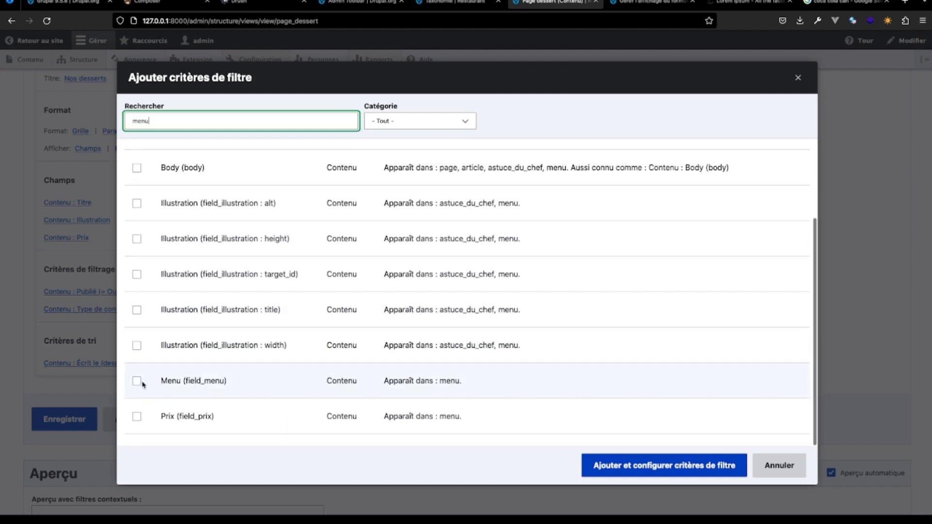
click(136, 381)
click(677, 462)
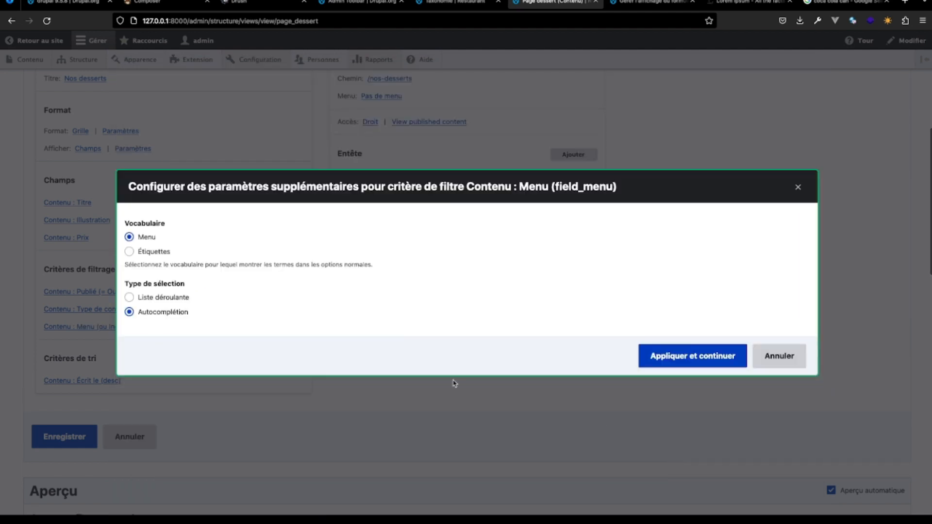
- Configure the Menu filter with the Liste déroulante selection type and apply it with only the Dessert term selected
click(129, 298)
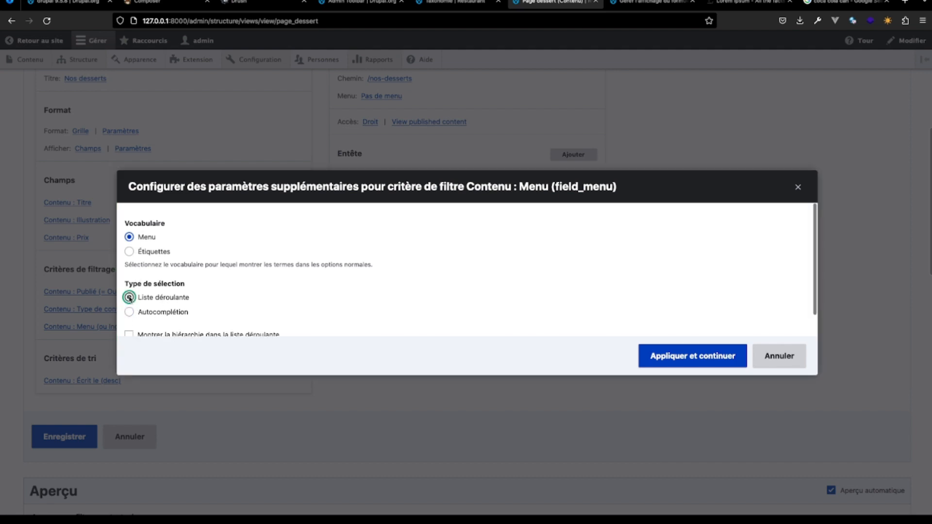
scroll(225, 319, down, 1)
click(714, 357)
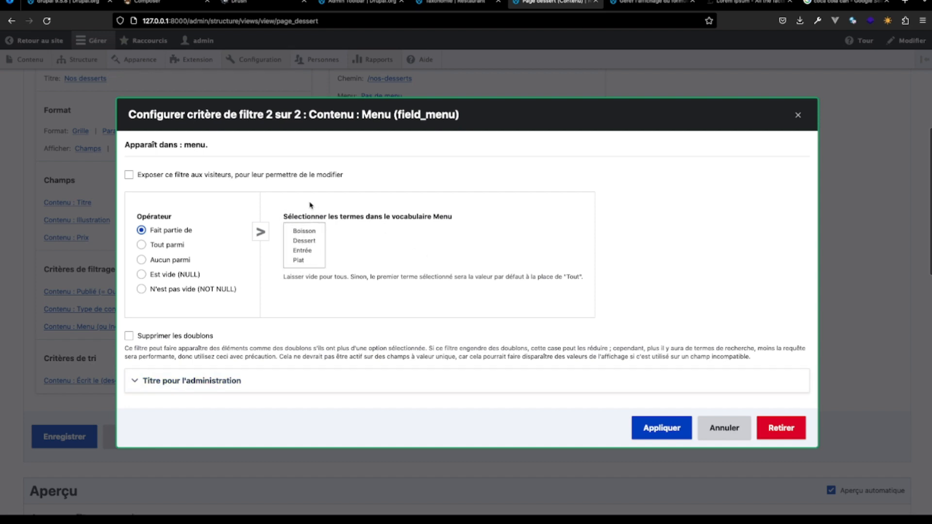
click(310, 241)
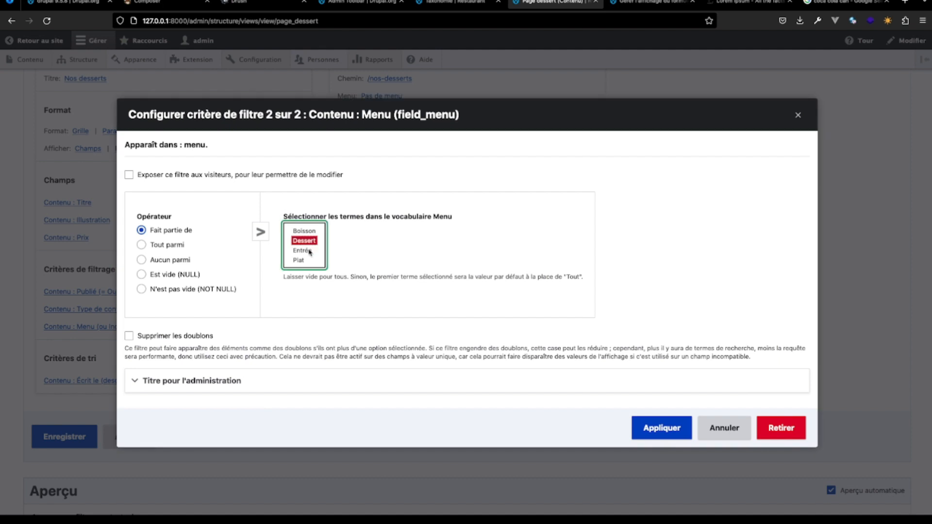
ctrl+click(310, 251)
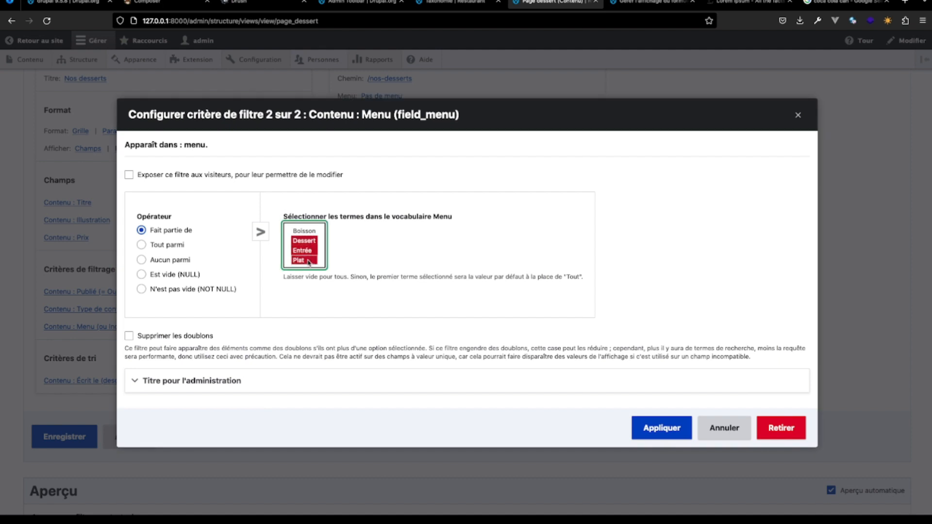
click(308, 241)
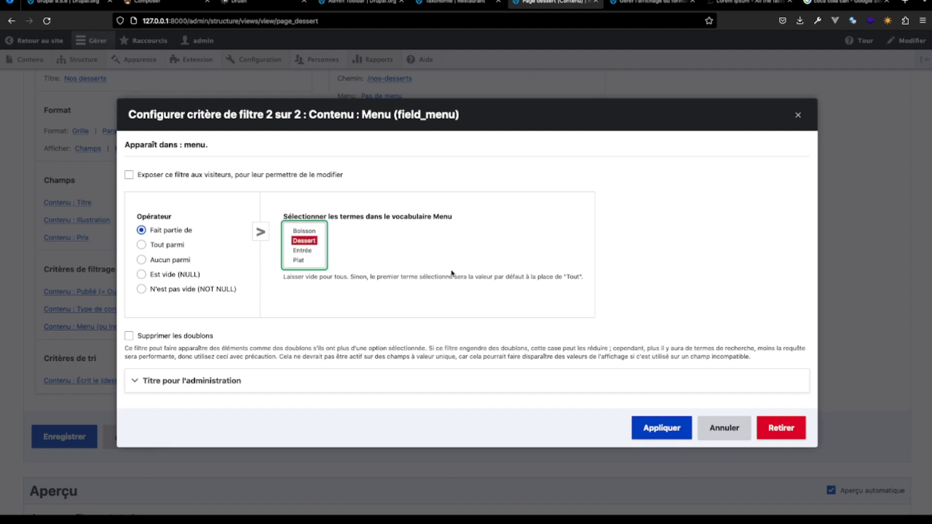
click(661, 428)
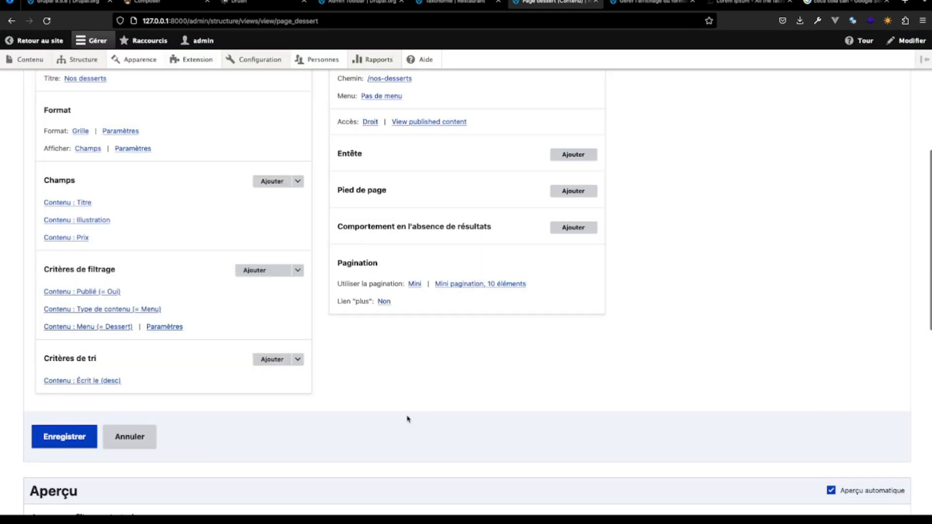
- Check the dessert grid in the preview and save the Page dessert view
scroll(407, 418, down, 10)
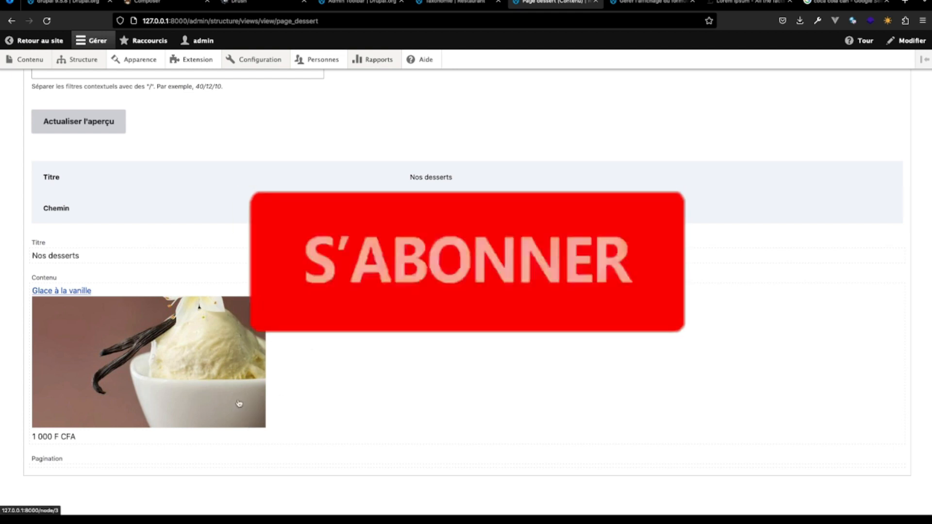
scroll(238, 403, up, 3)
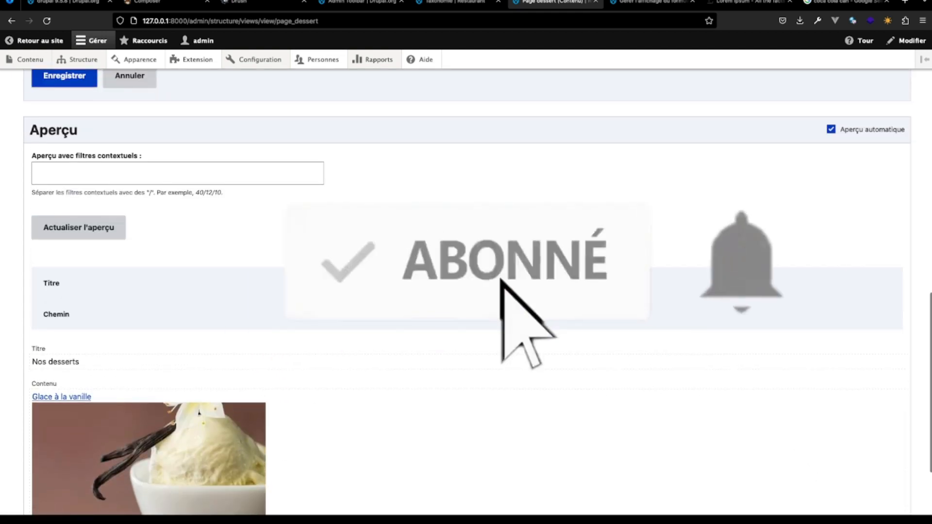
scroll(337, 339, up, 3)
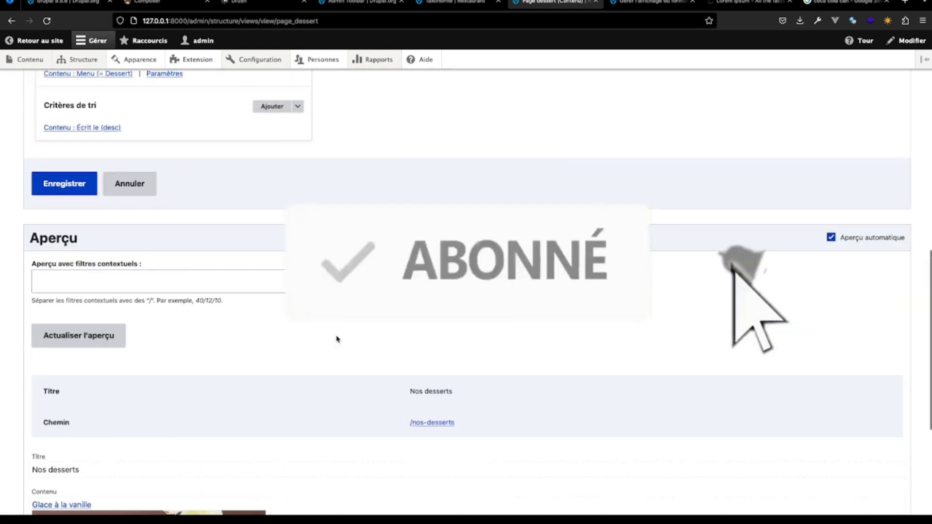
click(72, 193)
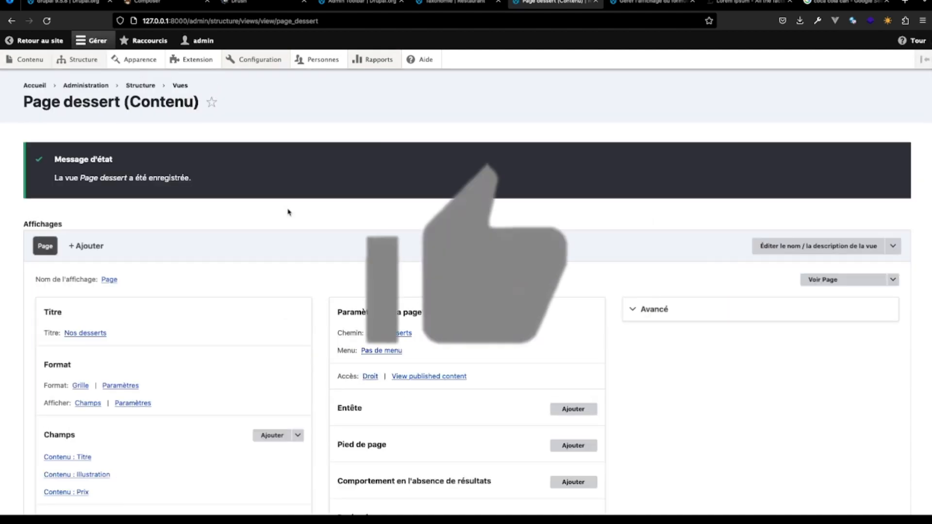
- Copy the view's path nos-desserts and open that page of the local site in the Taxonomie browser tab
click(403, 333)
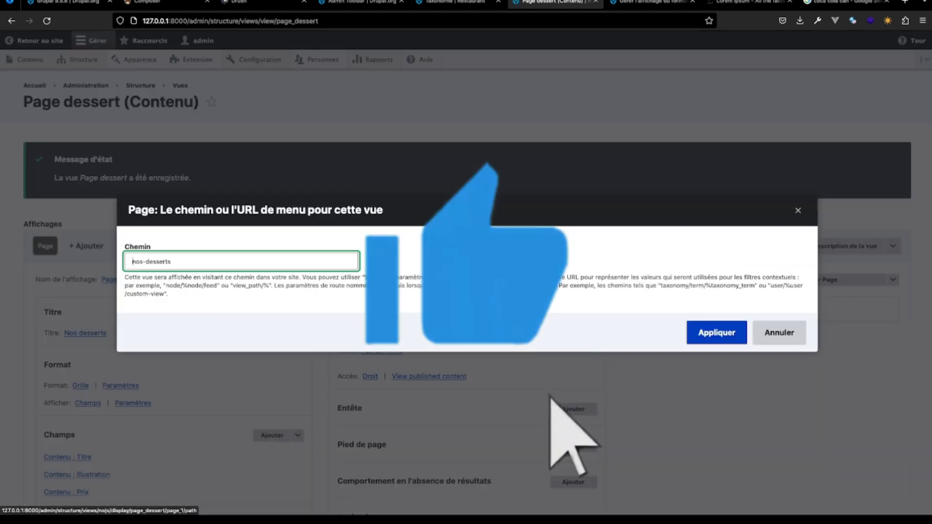
drag(172, 262, 113, 262)
key(ctrl+c)
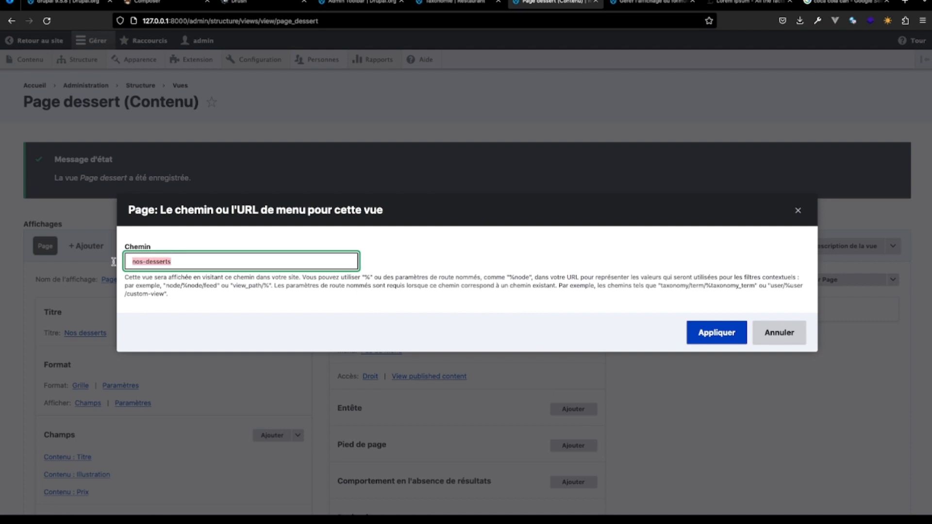
click(717, 334)
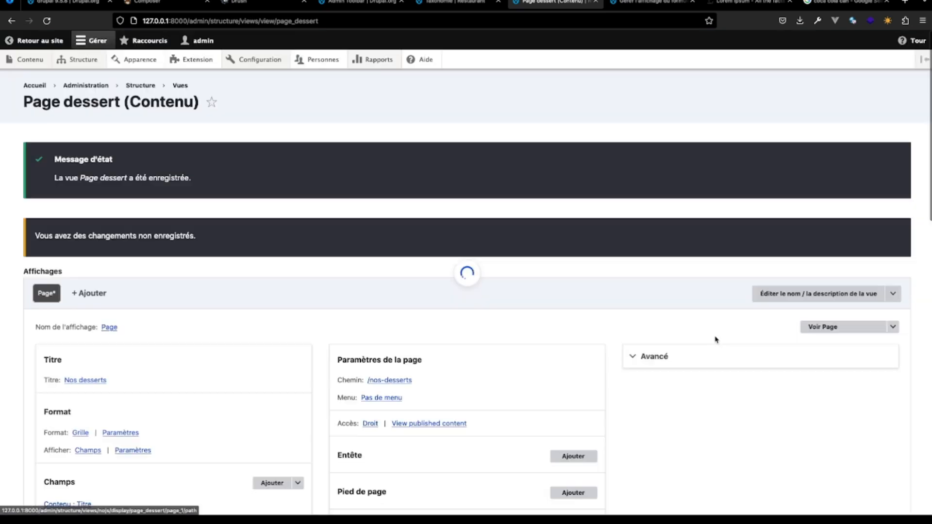
click(456, 8)
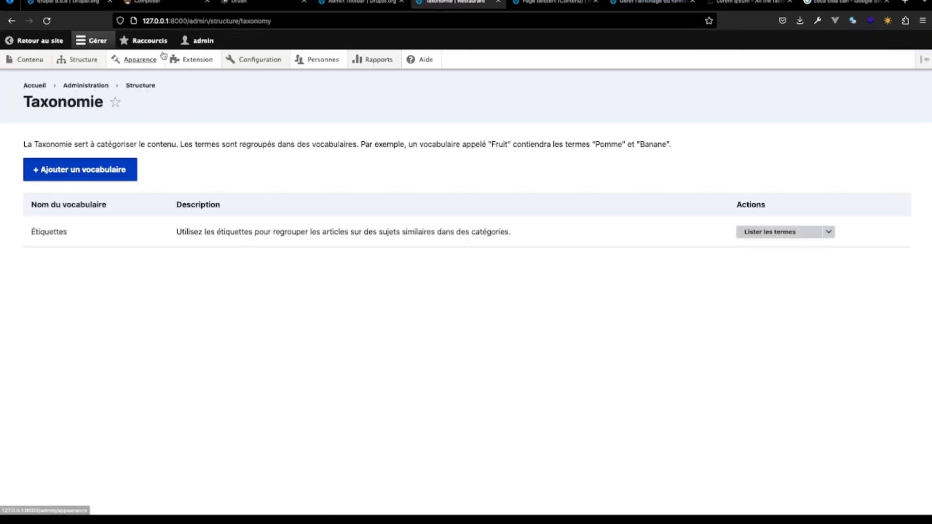
drag(188, 22, 291, 24)
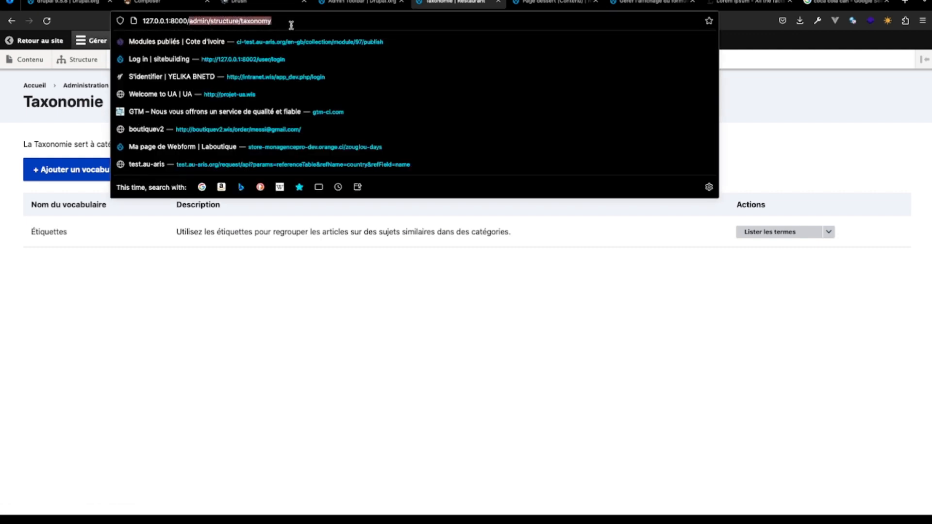
key(ctrl+v)
key(Return)
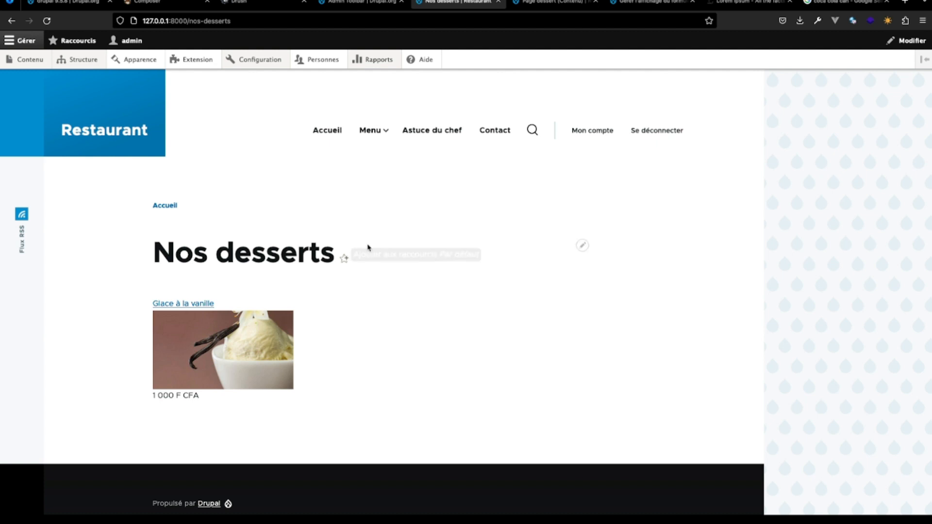
- Edit the Desserts link of the main navigation menu to point to /nos-desserts and save it
mouse_move(371, 145)
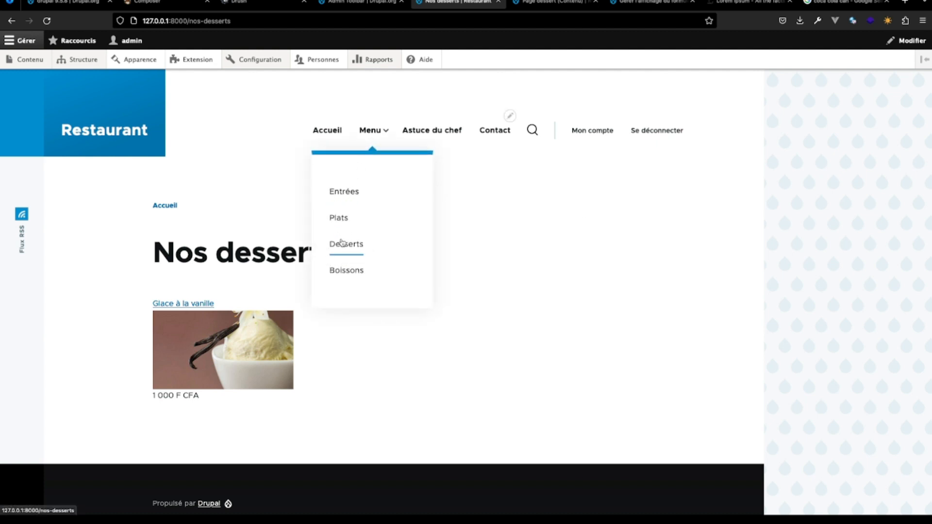
click(510, 115)
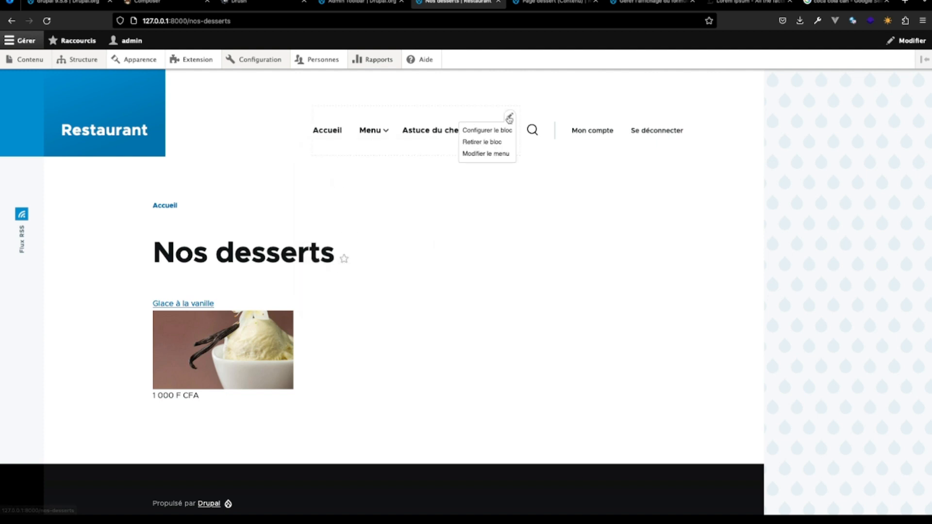
click(490, 154)
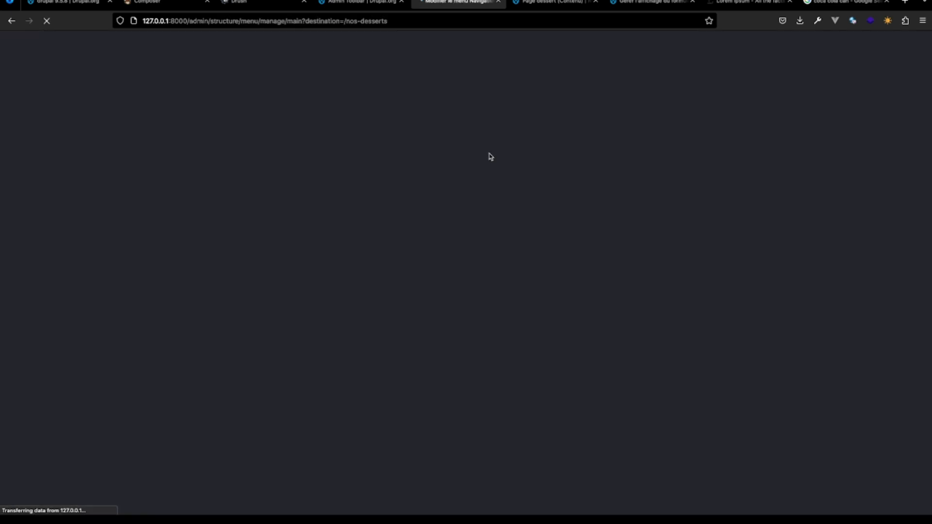
scroll(234, 281, down, 5)
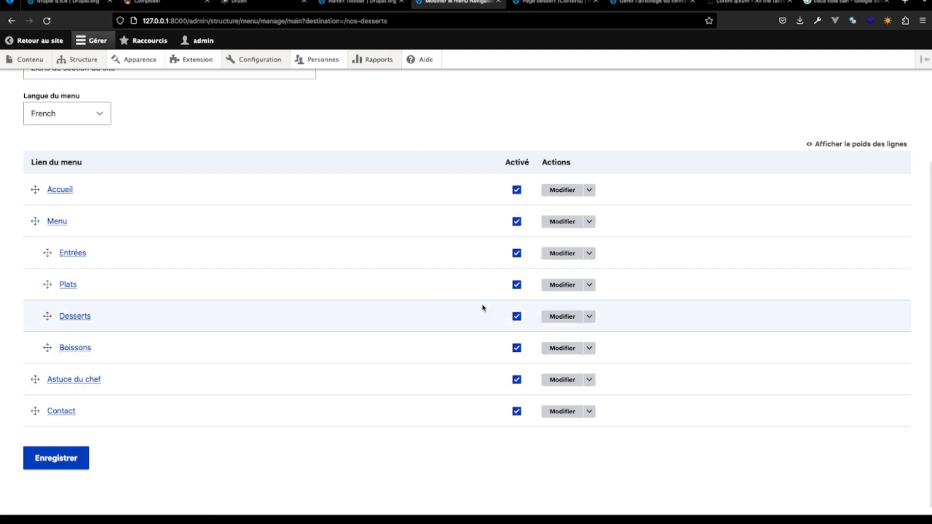
click(553, 316)
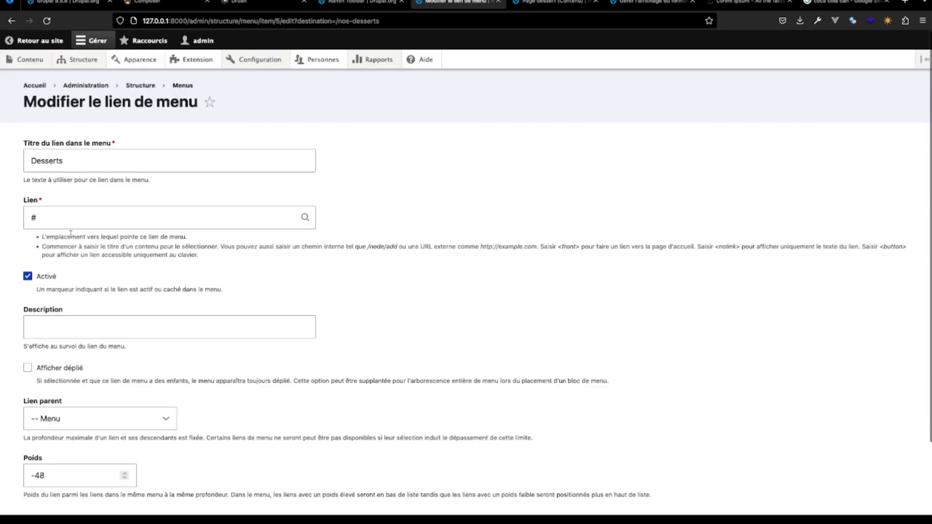
click(65, 220)
text(nos-desserts)
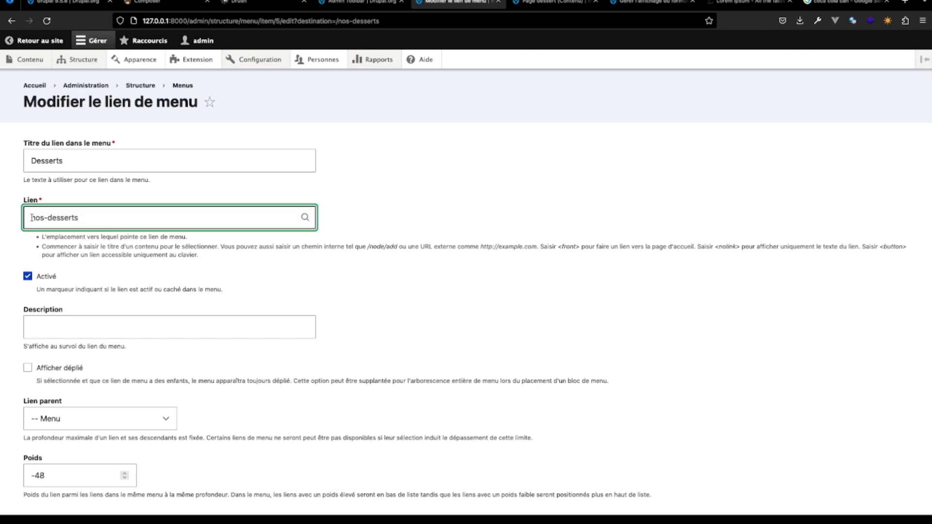
text(/)
scroll(155, 222, down, 2)
click(59, 451)
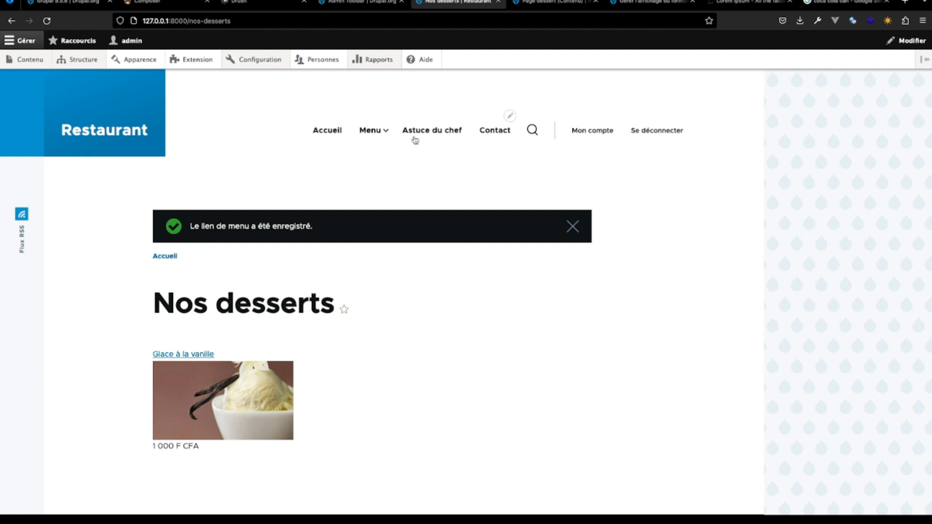
- Test the Desserts link in the site's Menu navigation, including from the Accueil page
mouse_move(385, 132)
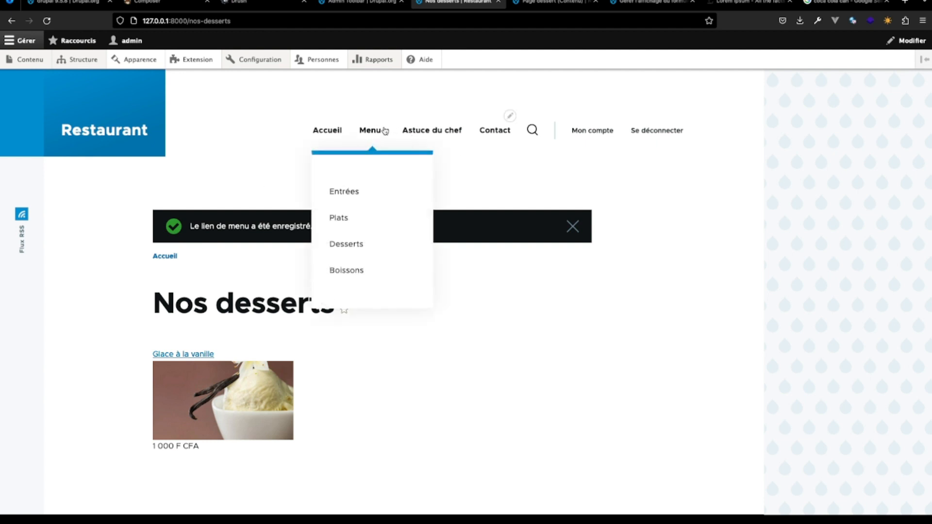
click(352, 246)
mouse_move(391, 127)
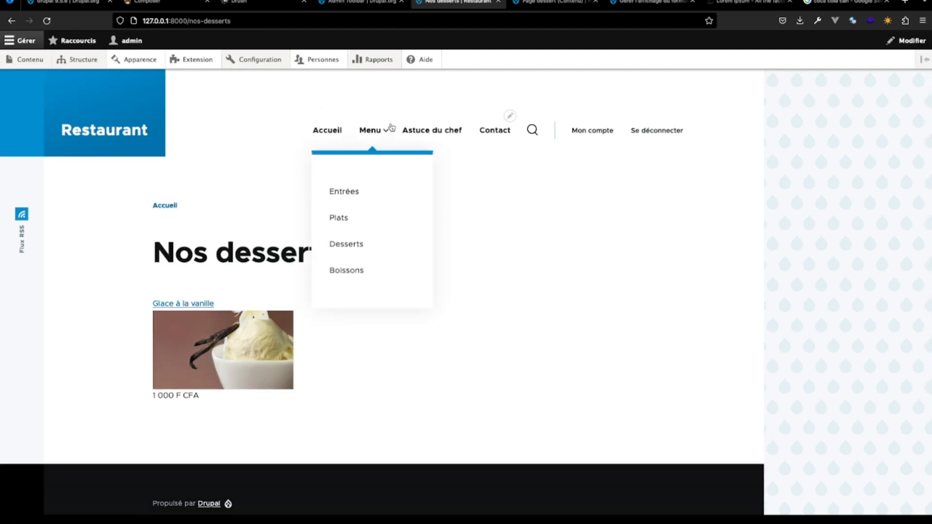
click(315, 125)
mouse_move(392, 127)
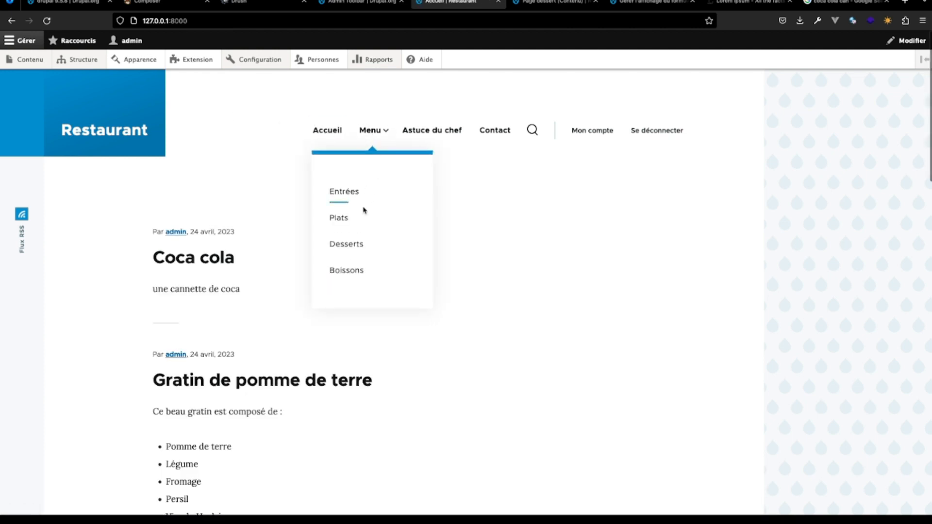
click(356, 242)
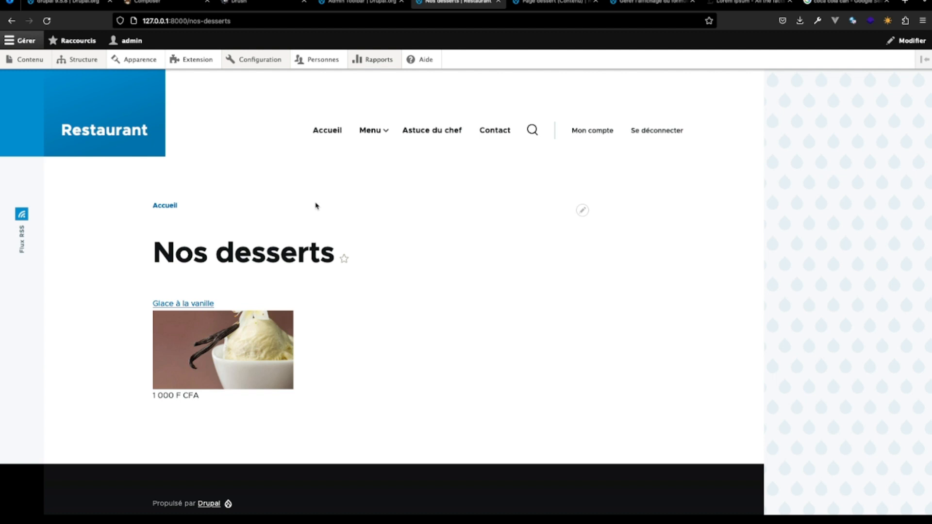
mouse_move(373, 130)
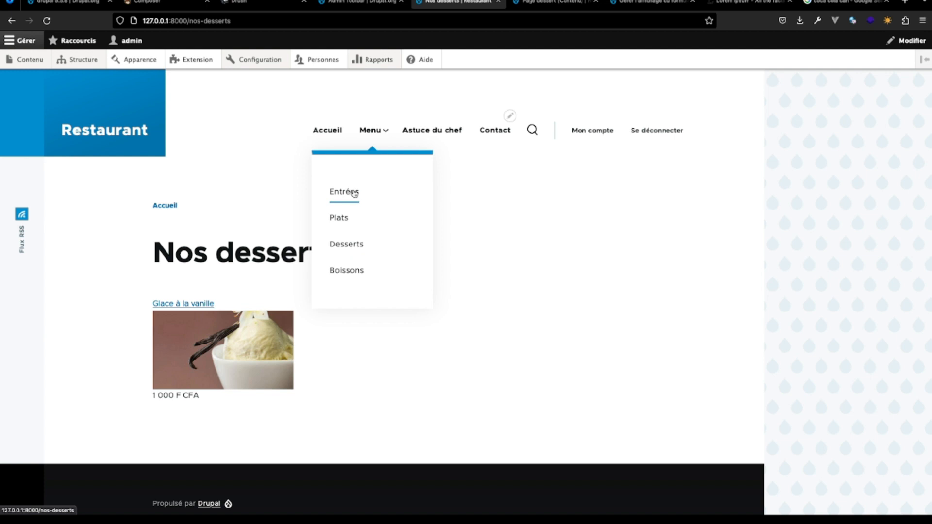
- Duplicate the Page dessert view under the name "Page plat"
click(646, 8)
click(548, 4)
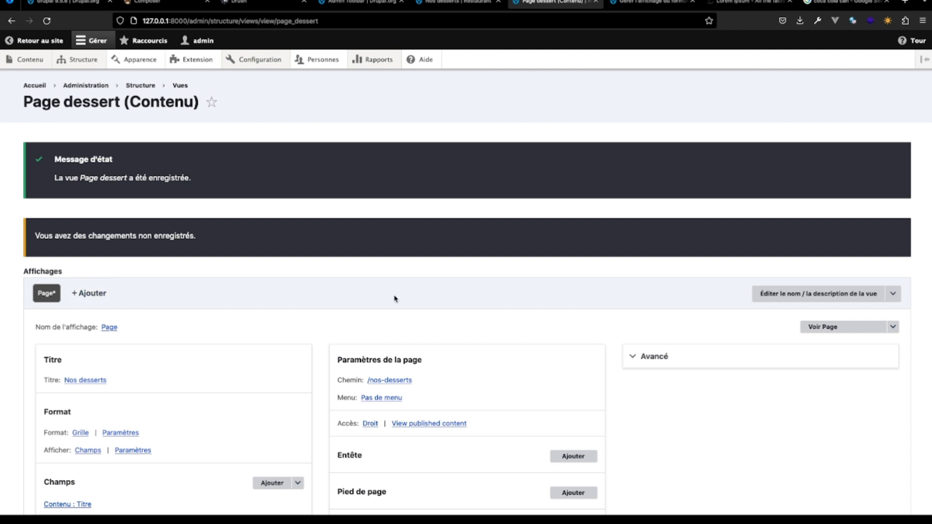
click(893, 294)
click(893, 294)
click(817, 326)
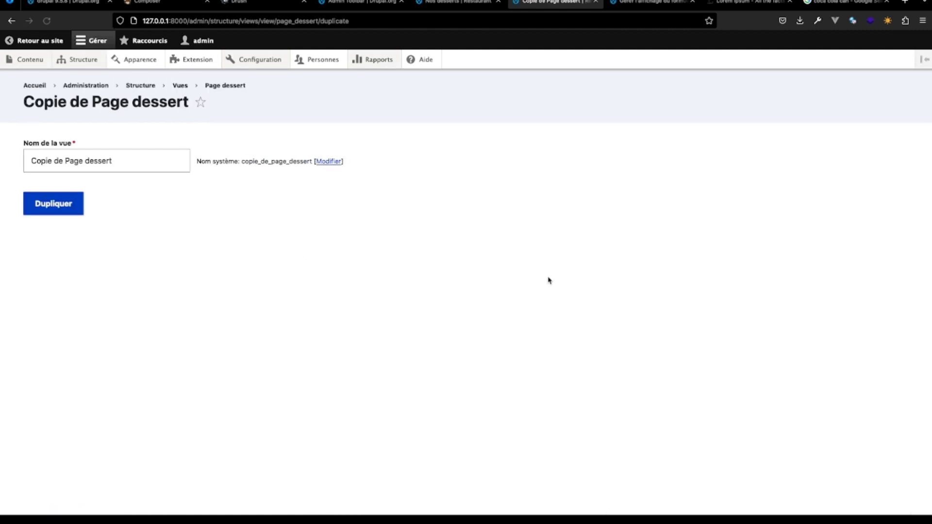
click(64, 159)
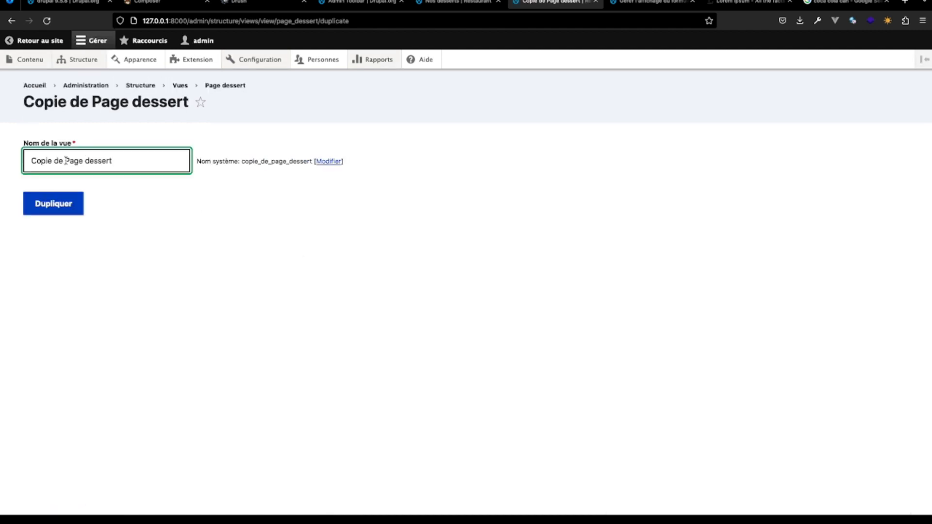
key(shift+Home)
key(BackSpace)
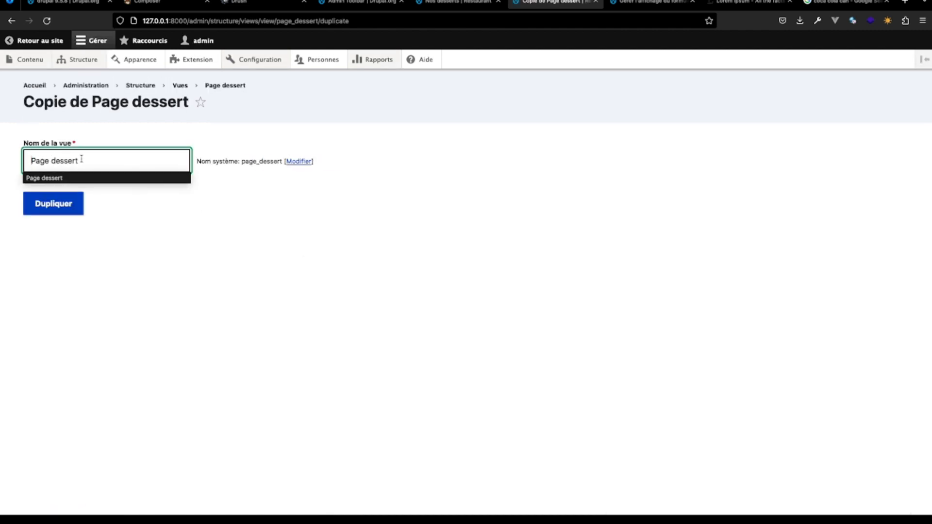
drag(84, 160, 52, 160)
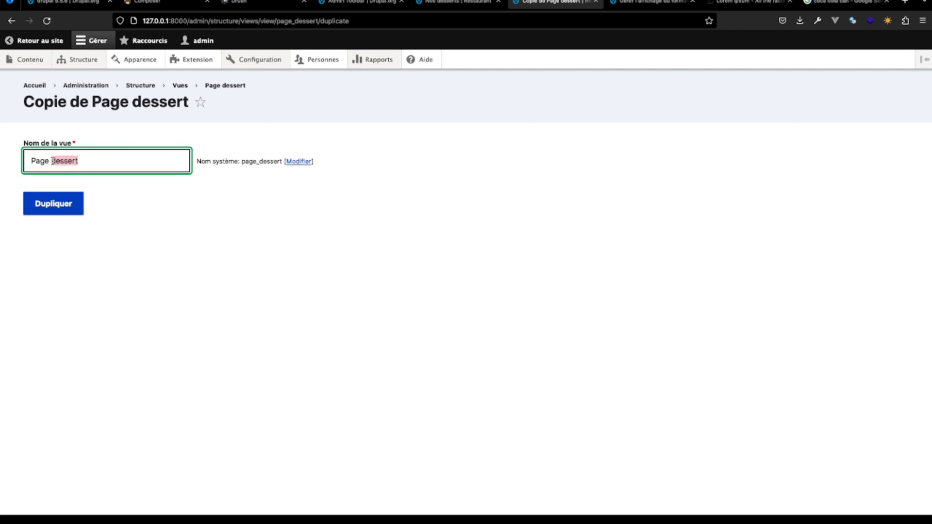
text(pla)
key(BackSpace)
key(BackSpace)
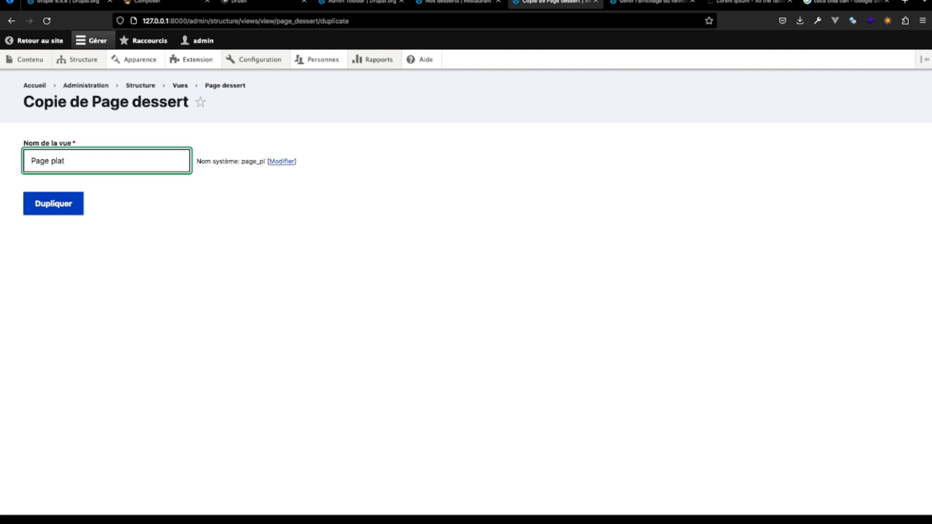
click(55, 213)
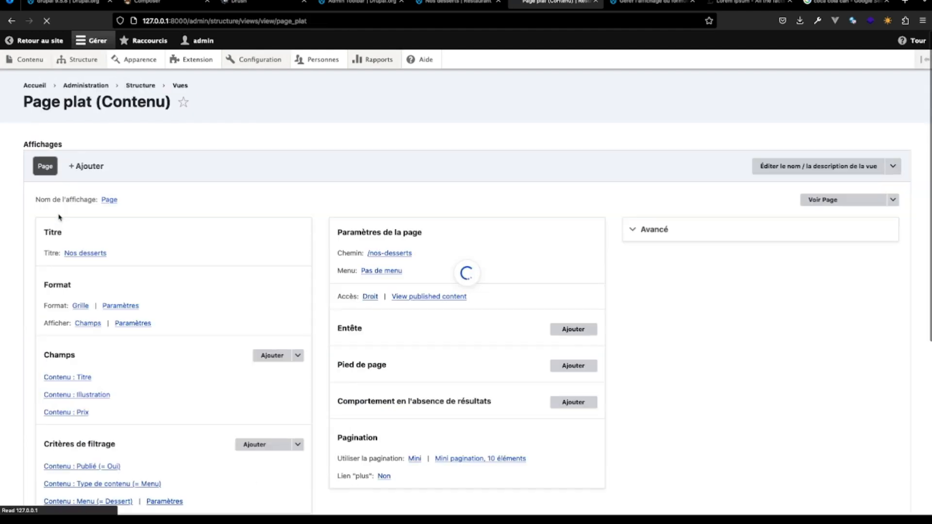
- Change the title of the Page plat view to "Nos plats", apply it and check the view's preview
scroll(96, 369, down, 3)
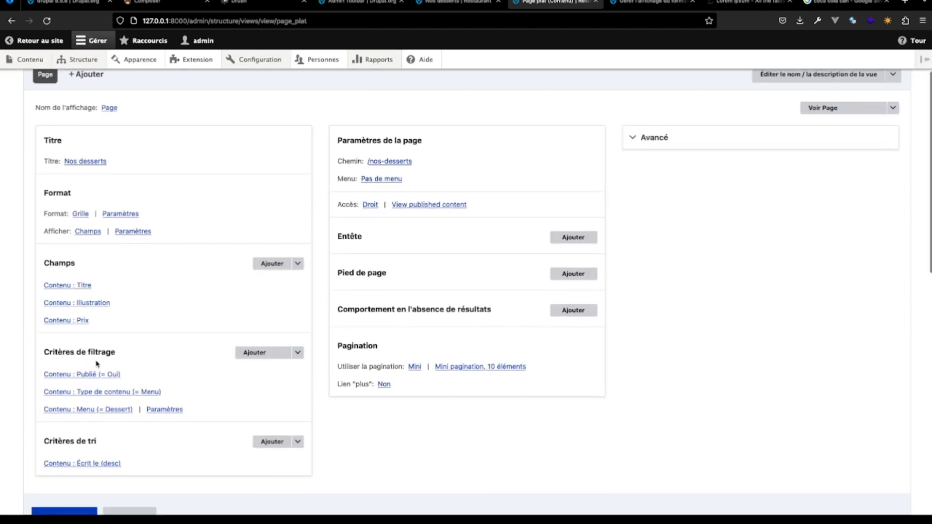
click(85, 160)
drag(184, 268, 145, 271)
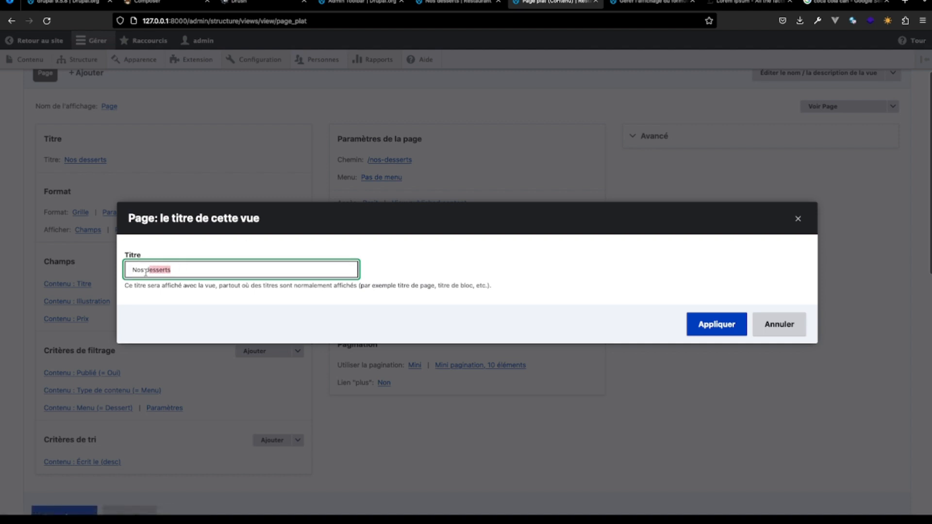
text(pla)
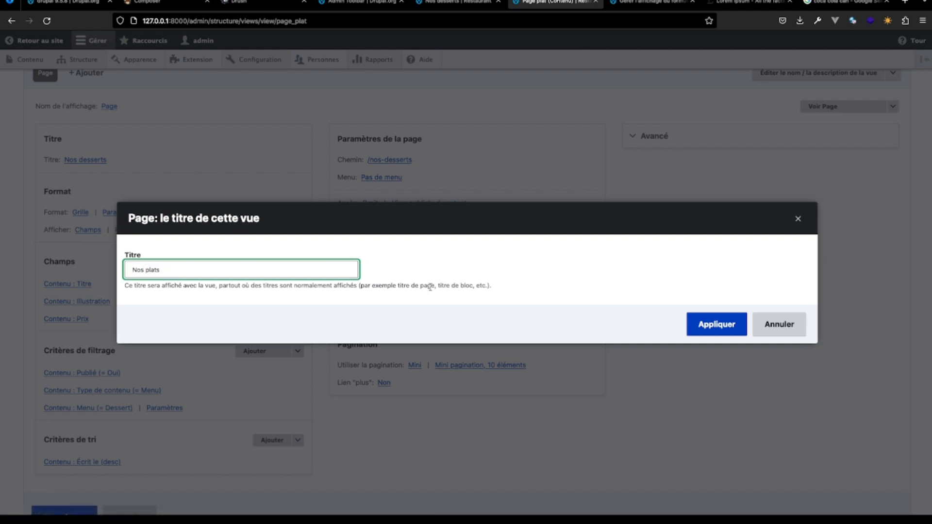
click(702, 321)
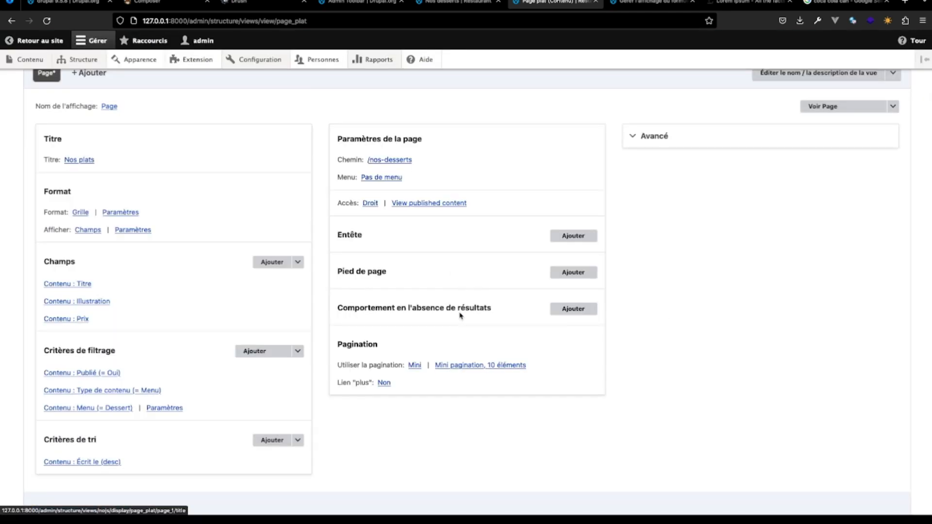
scroll(234, 248, down, 10)
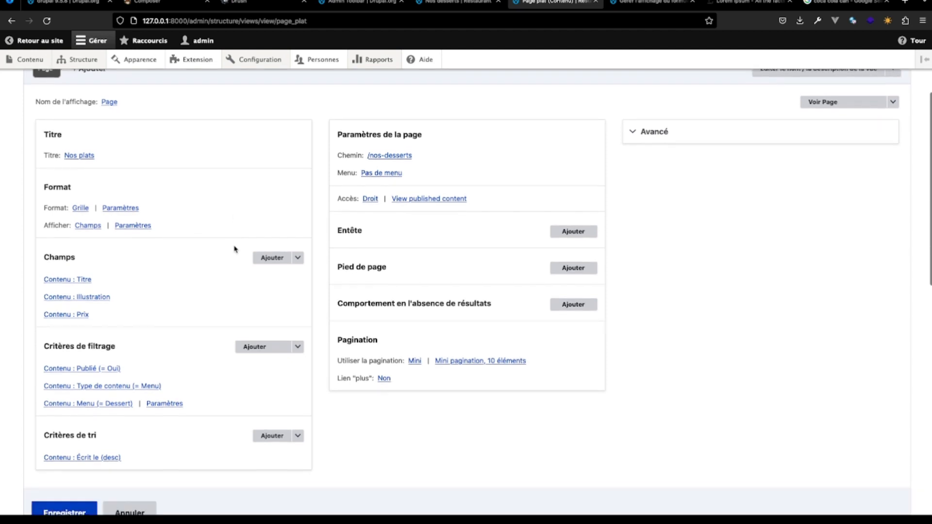
scroll(234, 246, down, 2)
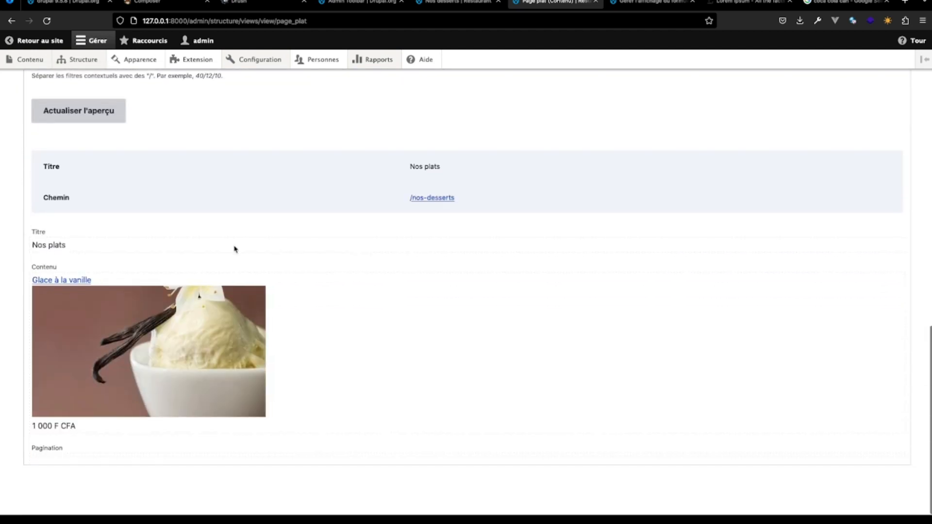
scroll(234, 248, up, 10)
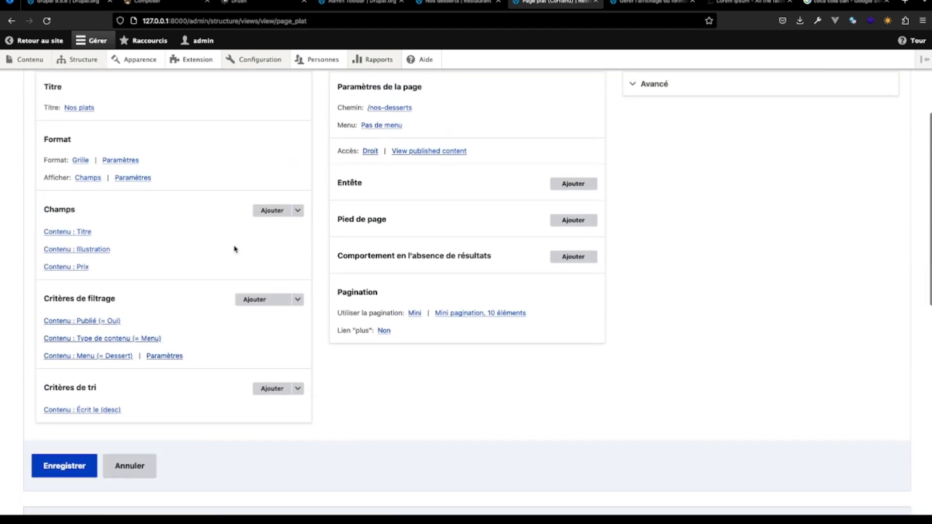
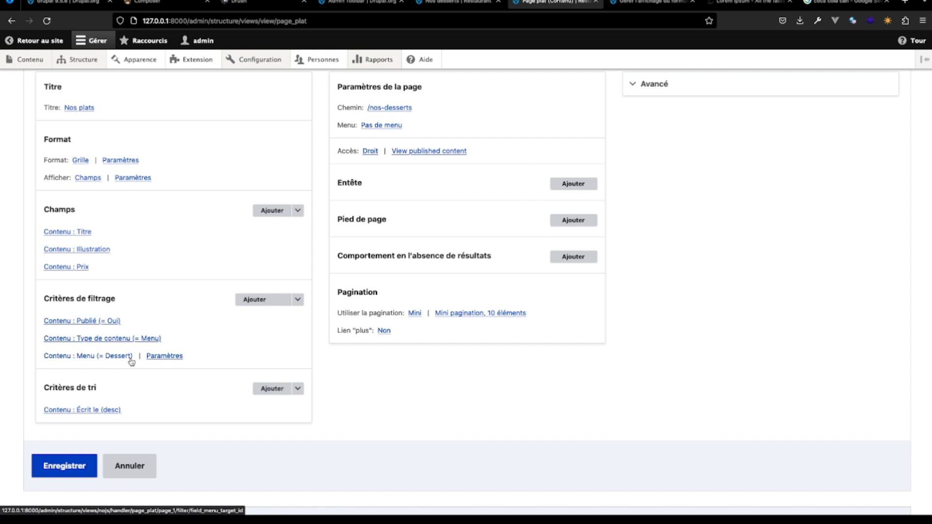
- Change the Page plat view's Menu filter criterion from Dessert to the term Plat and apply it
scroll(337, 271, up, 2)
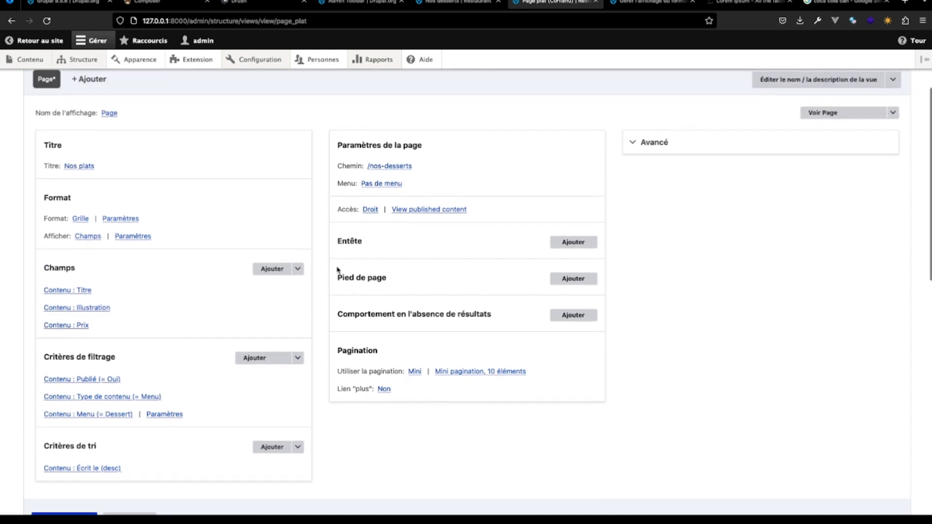
click(87, 403)
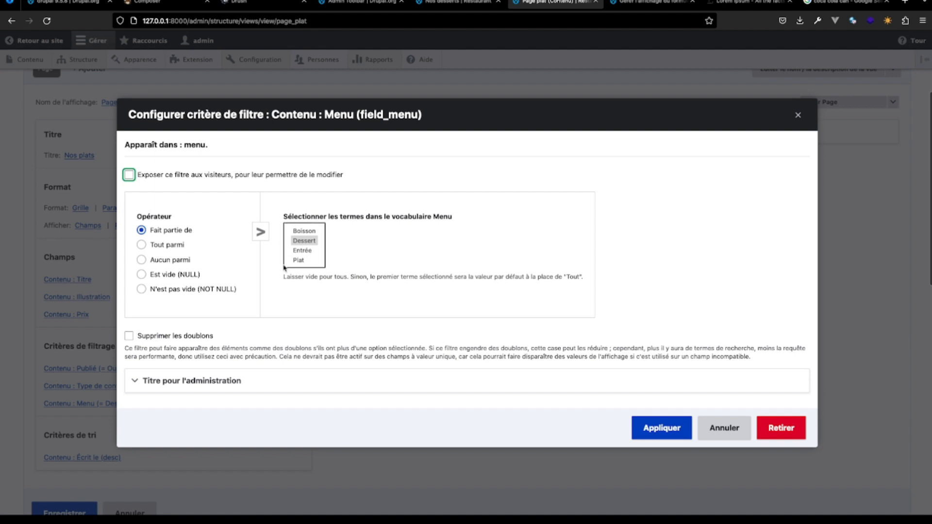
click(308, 261)
click(661, 428)
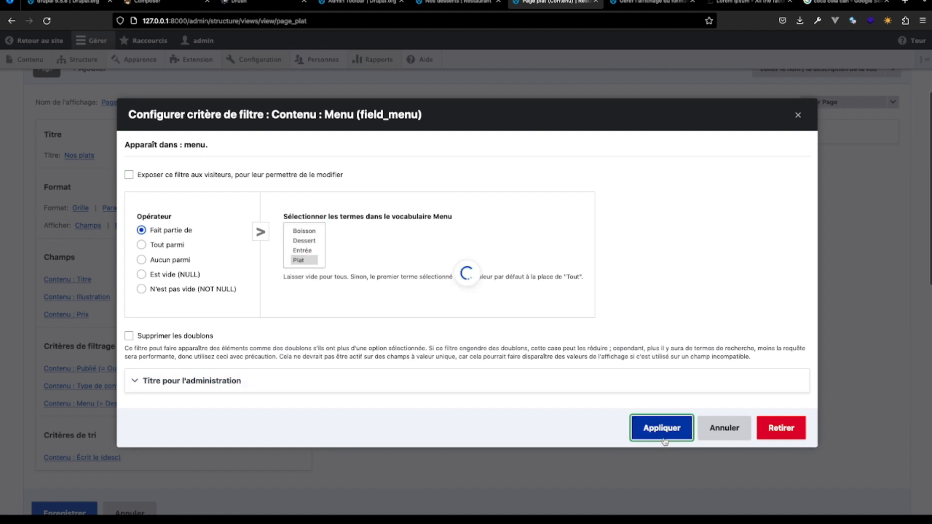
scroll(193, 380, down, 10)
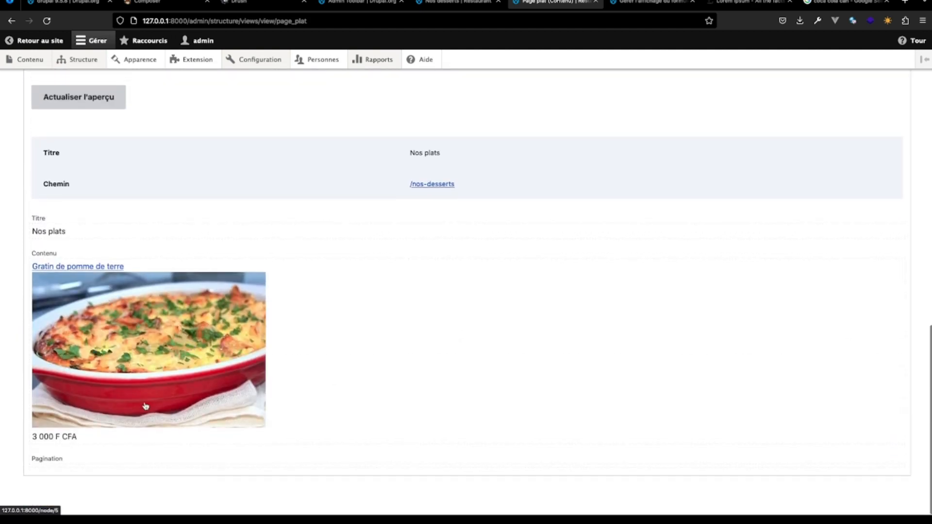
- Set the view's page path to nos-plats and save the Page plat view
scroll(146, 410, up, 8)
scroll(218, 339, down, 4)
scroll(295, 317, up, 10)
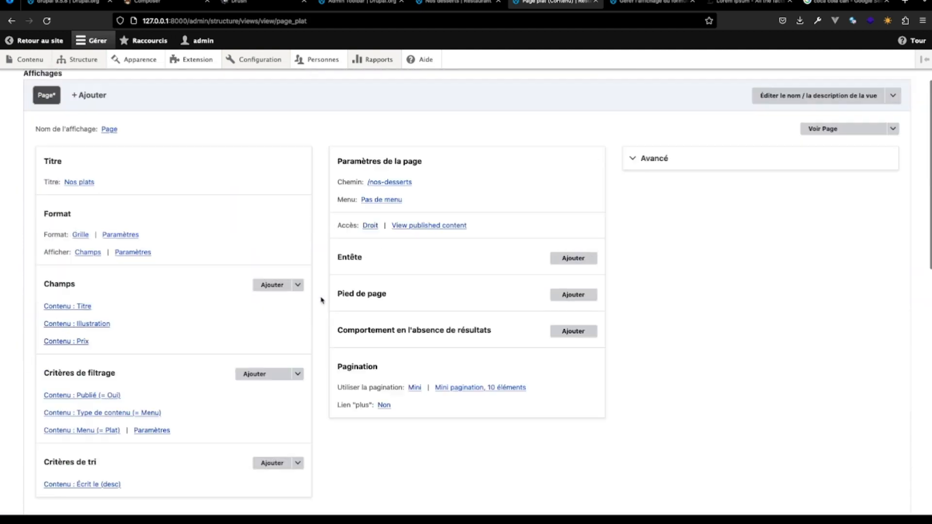
click(393, 302)
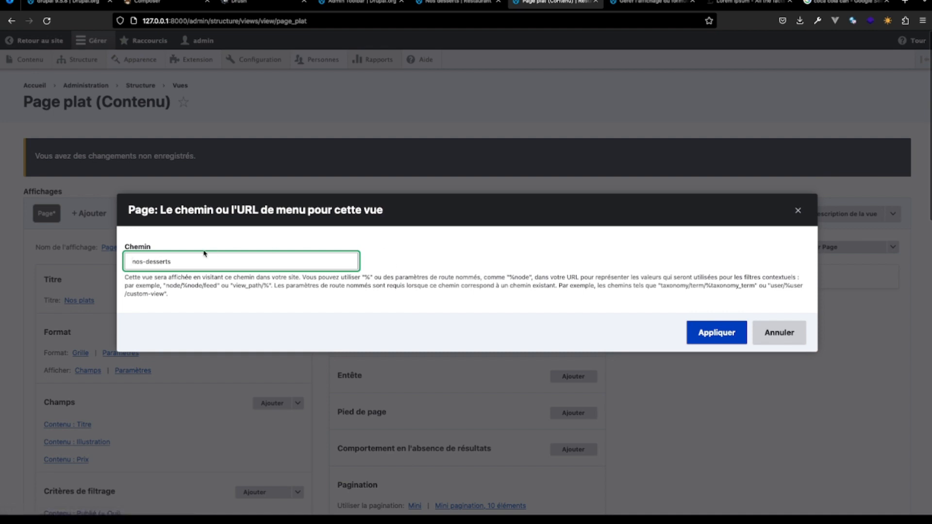
drag(175, 261, 146, 261)
text(pla)
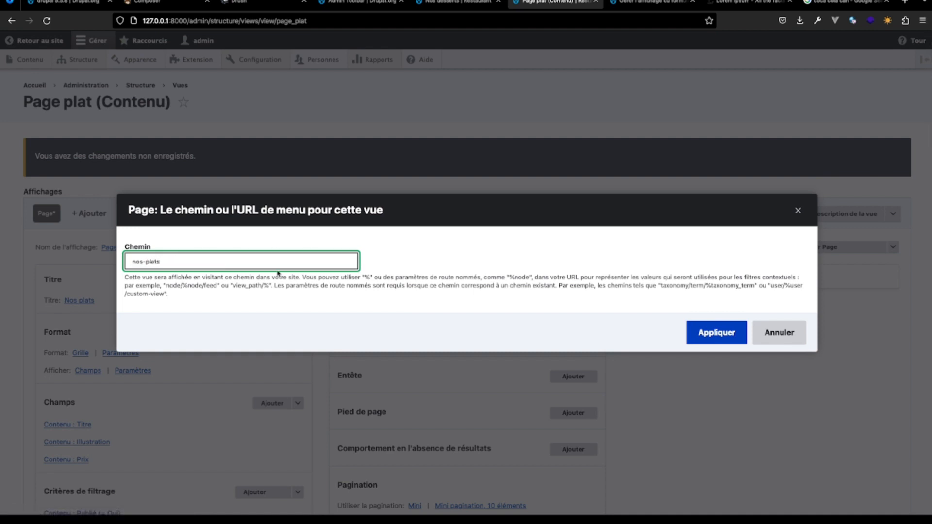
click(717, 332)
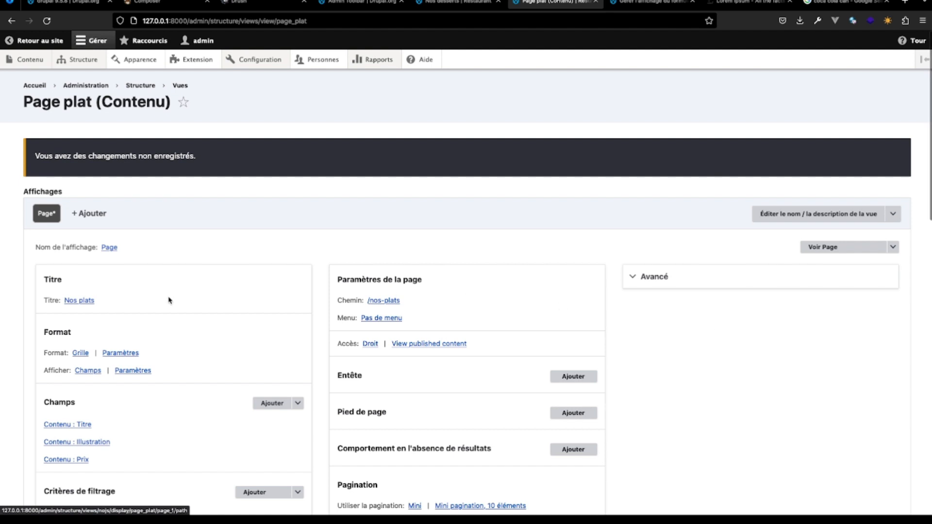
scroll(239, 369, down, 5)
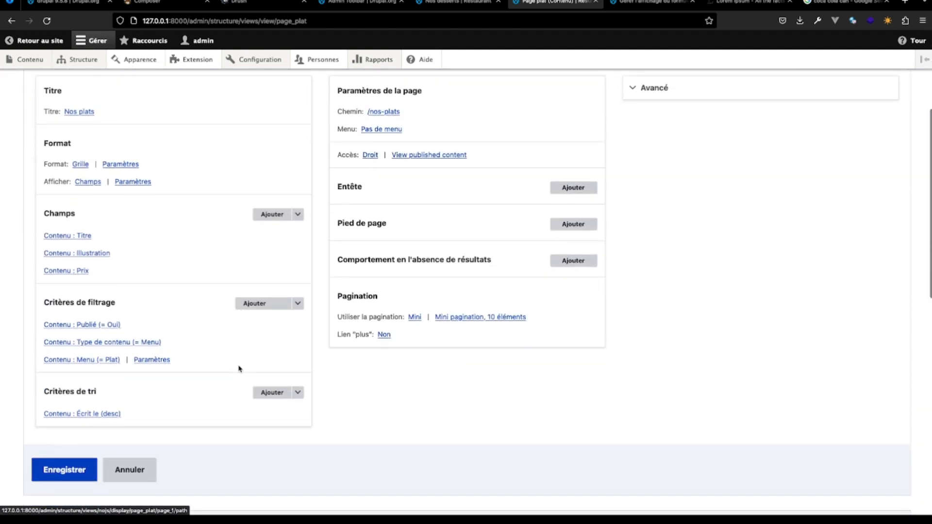
scroll(240, 367, down, 2)
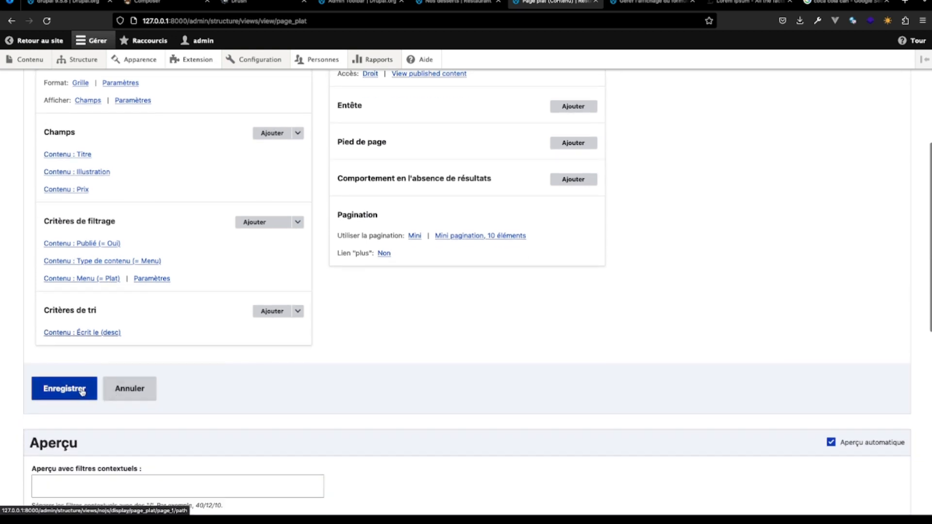
click(81, 391)
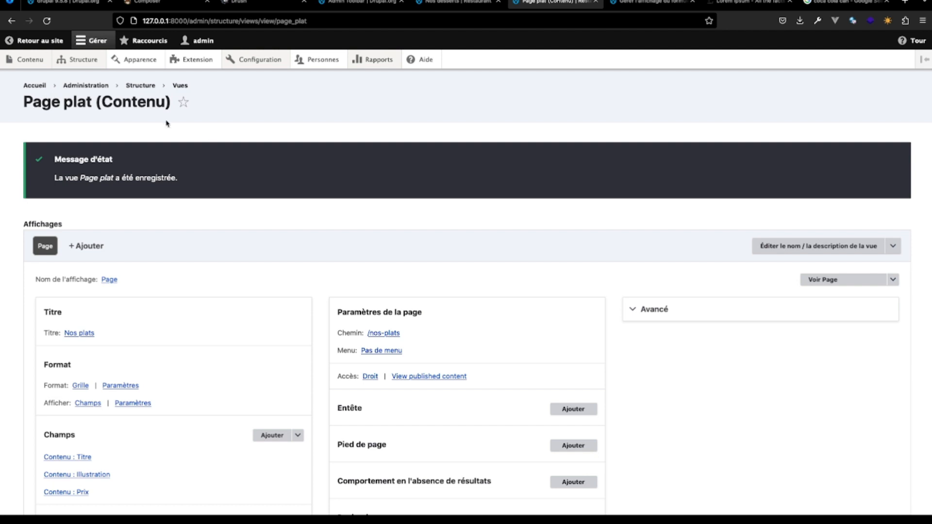
- Copy the nos-plats path from the view's page settings, leaving the setting as it is
click(383, 334)
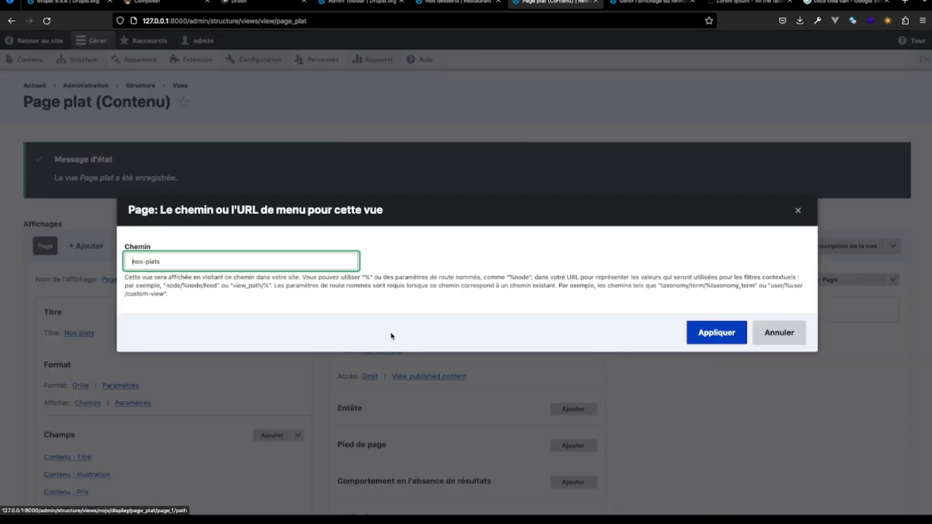
drag(172, 260, 59, 259)
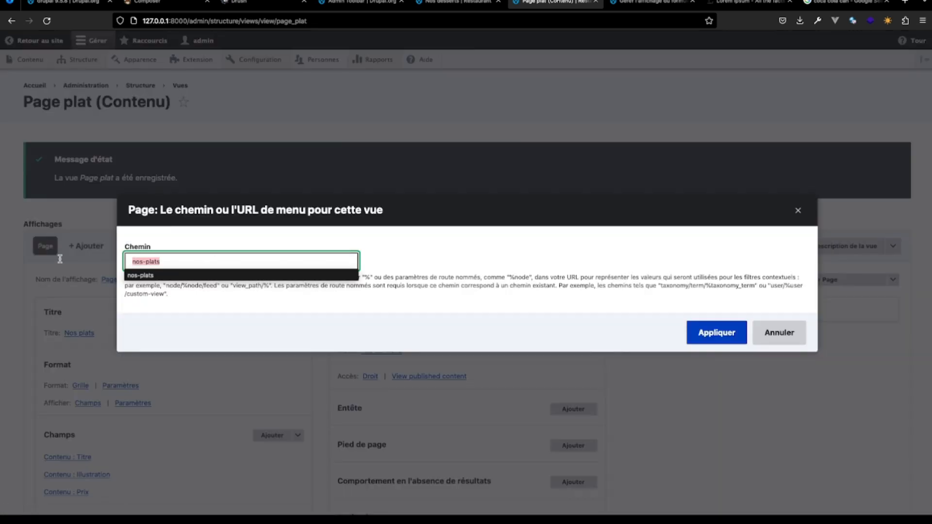
click(780, 335)
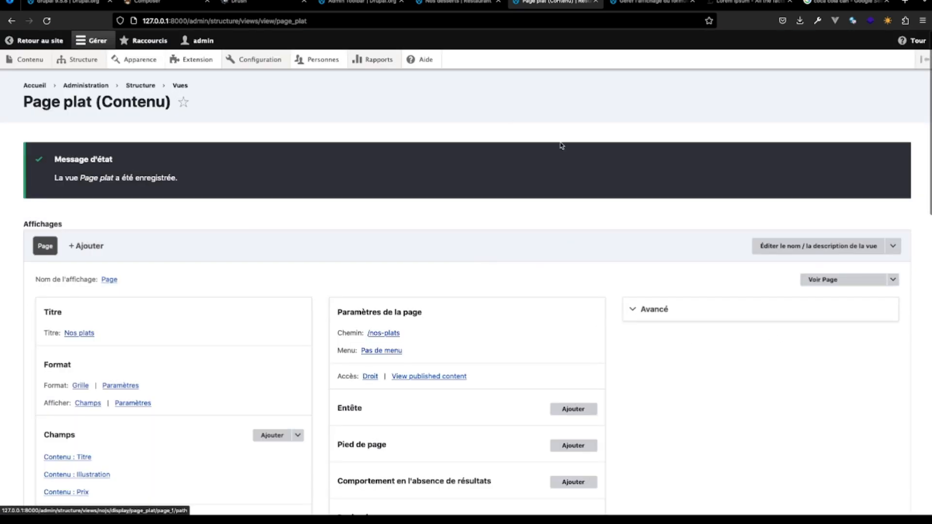
- From the Nos desserts page, open the Navigation principale menu for editing
click(667, 3)
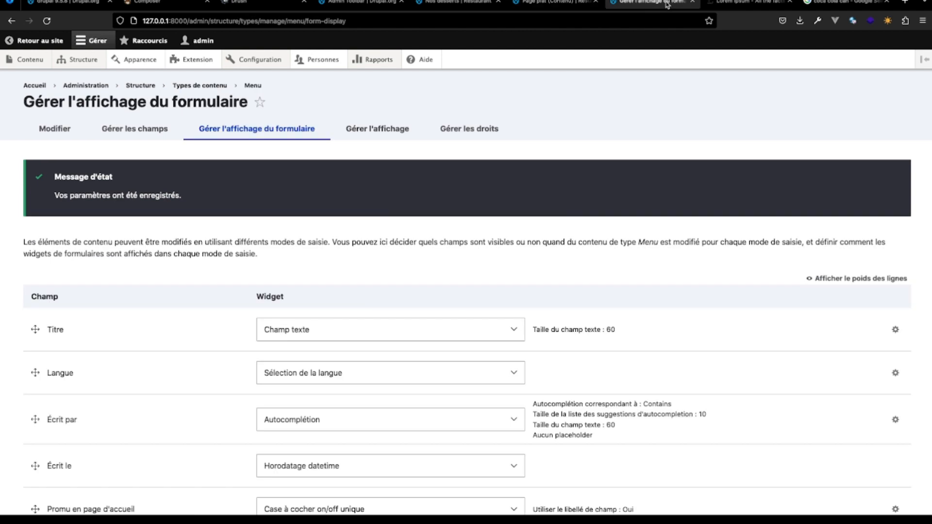
click(584, 3)
click(467, 5)
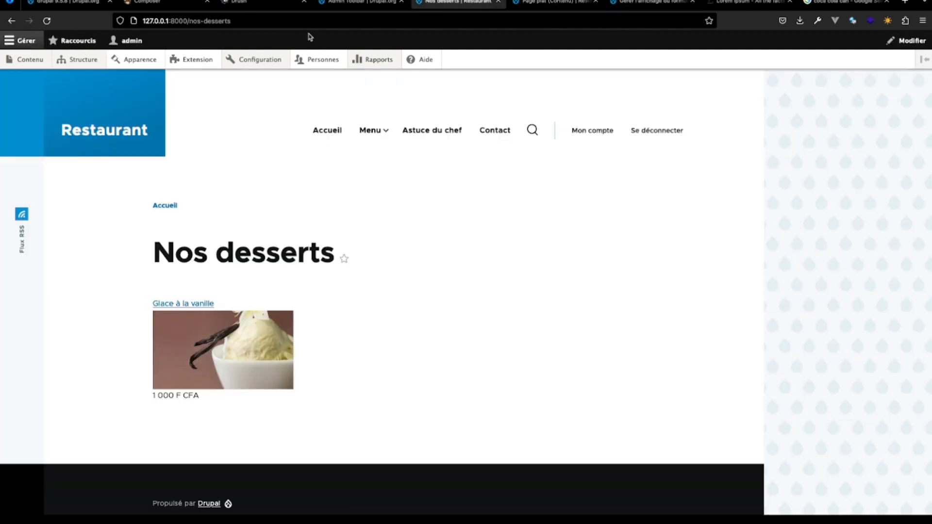
click(511, 117)
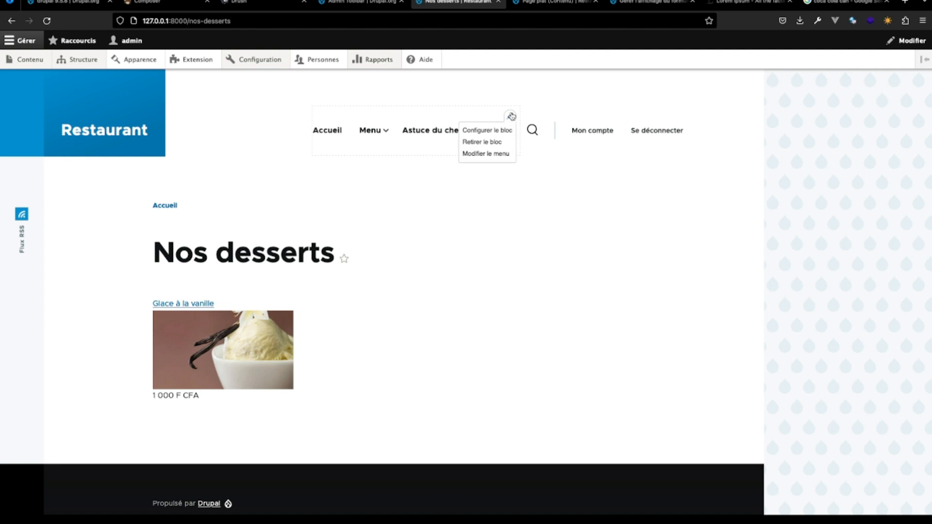
click(500, 154)
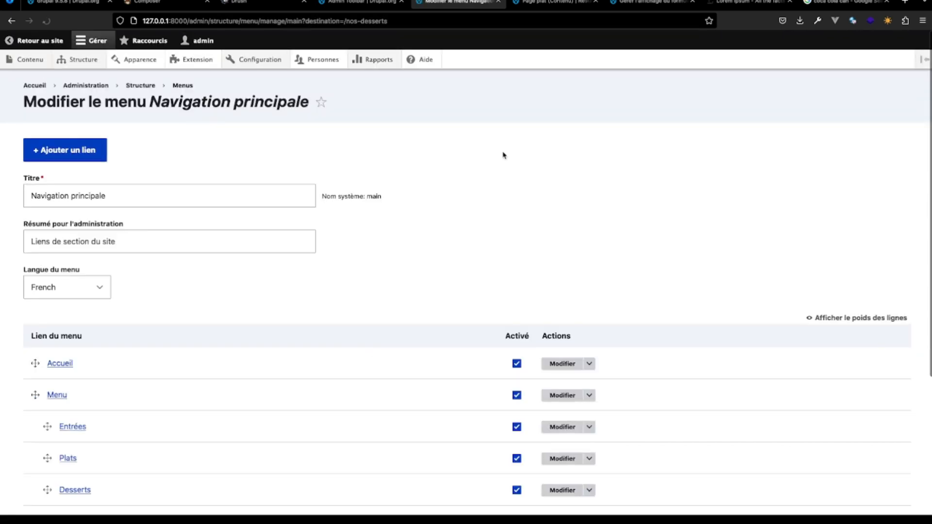
scroll(141, 449, down, 3)
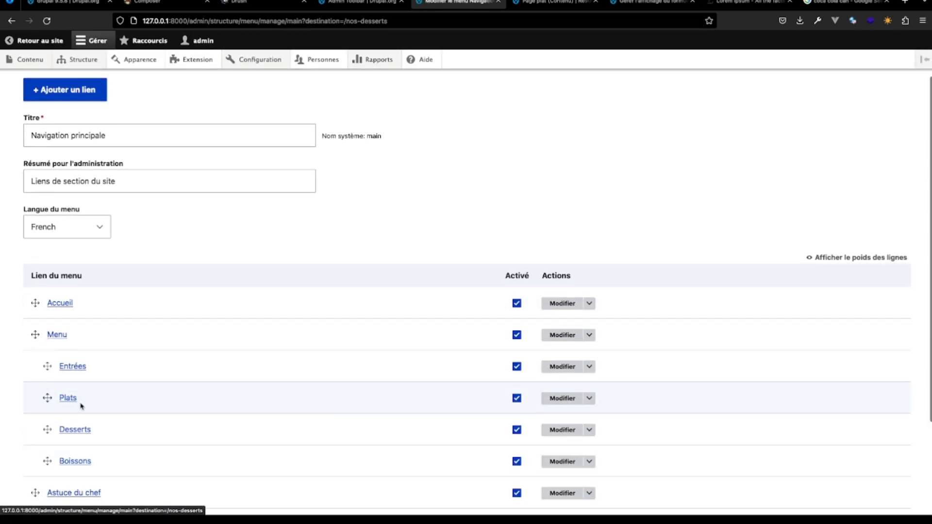
- Set the Plats menu link to /nos-plats, save it, and open the Plats page from the site navigation
click(562, 398)
click(62, 216)
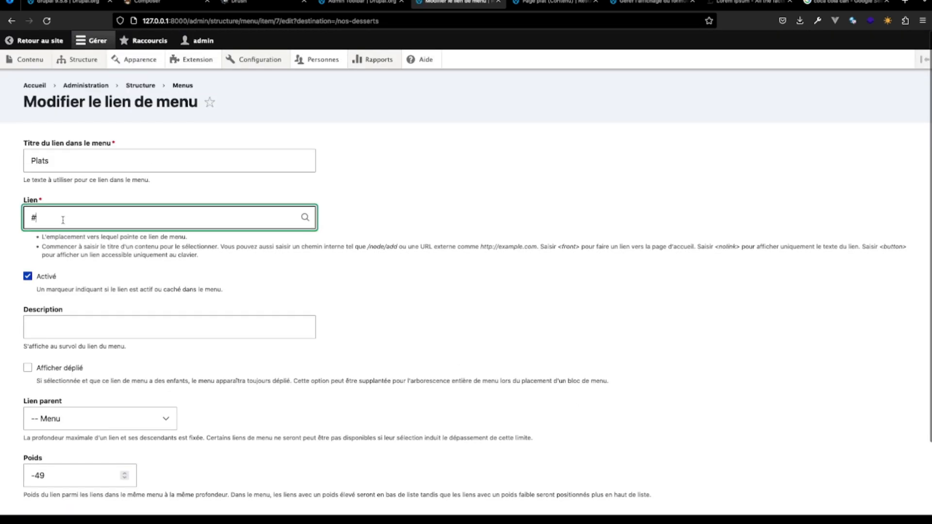
drag(62, 216, 4, 217)
text(/nos-plats)
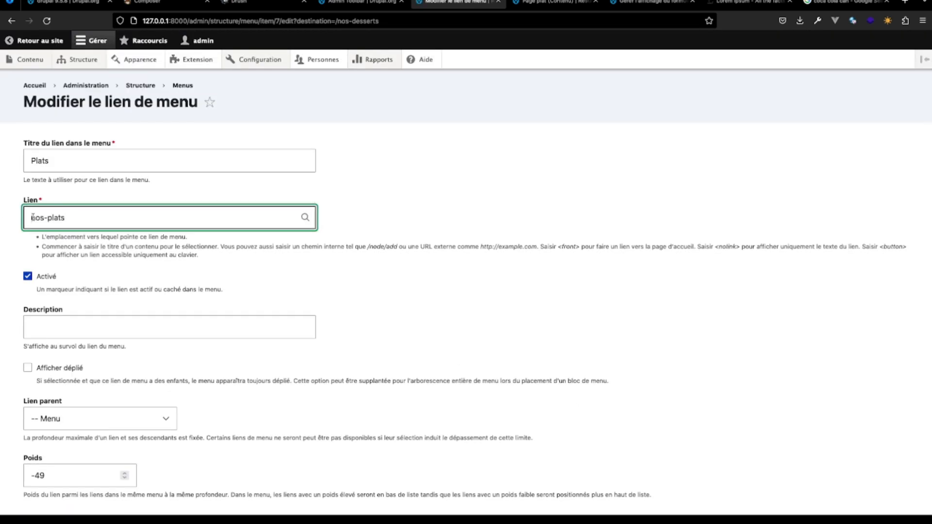
scroll(50, 426, down, 3)
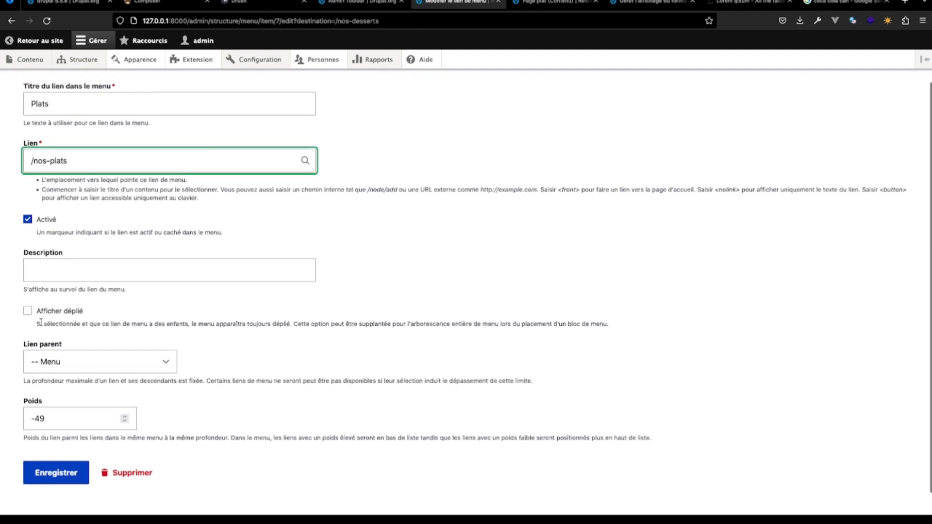
click(55, 457)
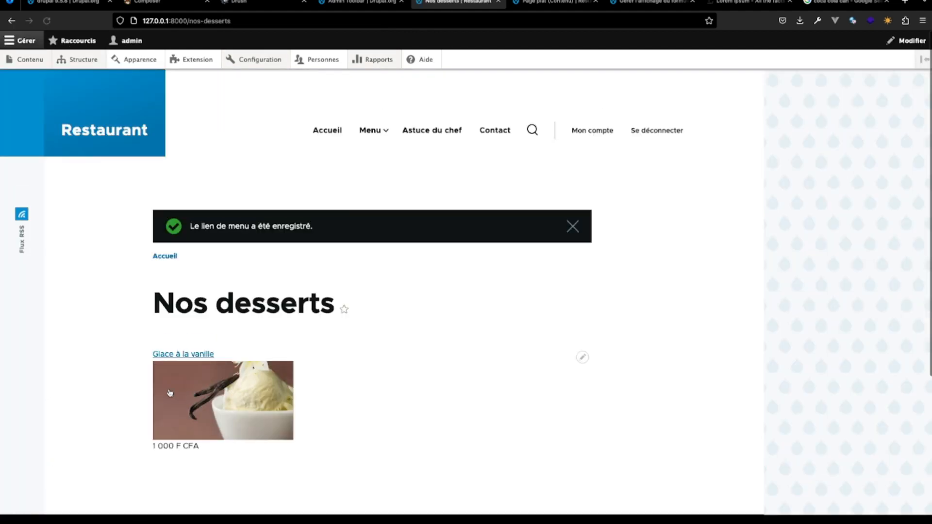
mouse_move(373, 131)
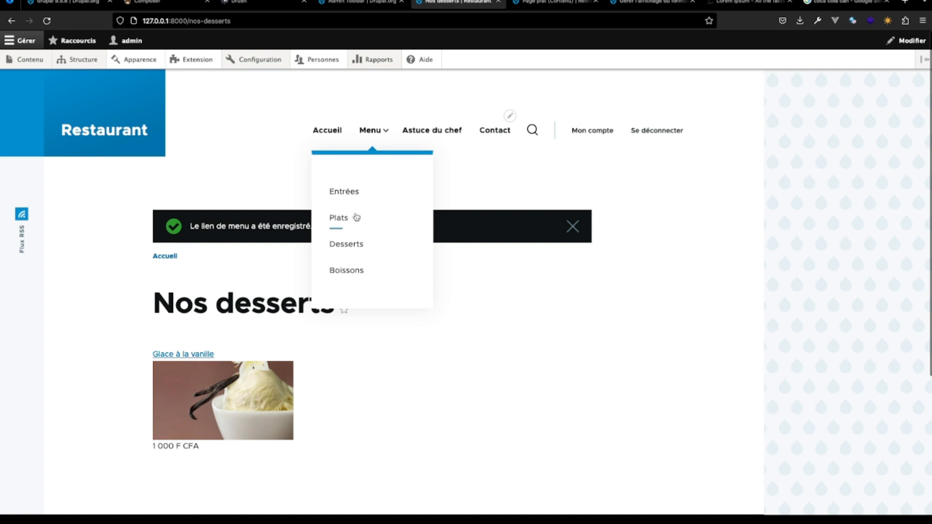
click(340, 218)
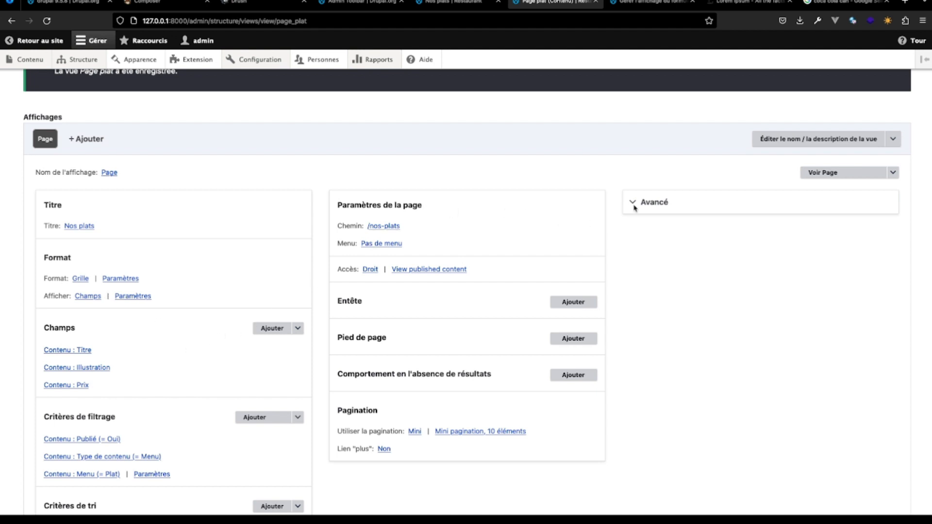
- Duplicate the Page plat view under the name "Page entrée"
click(893, 139)
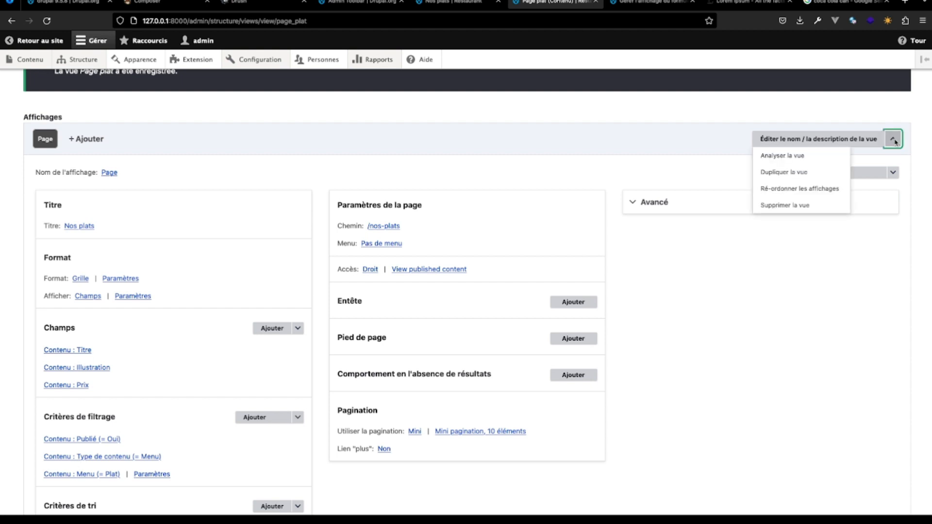
click(822, 176)
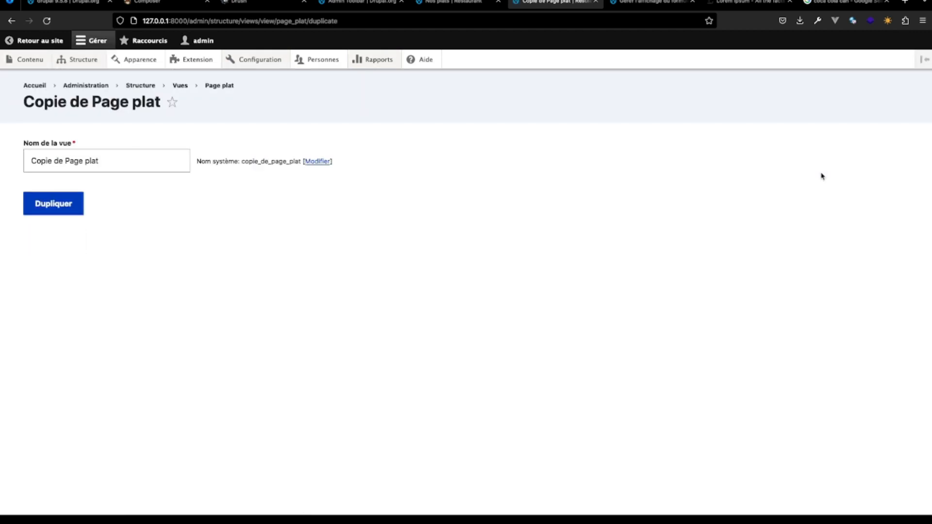
click(113, 160)
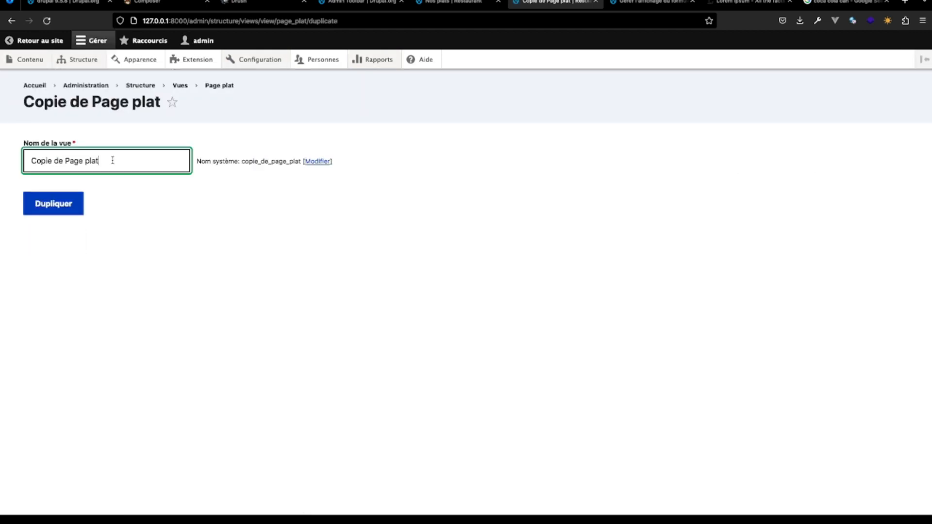
text(entrée)
drag(66, 161, 5, 161)
key(BackSpace)
click(54, 207)
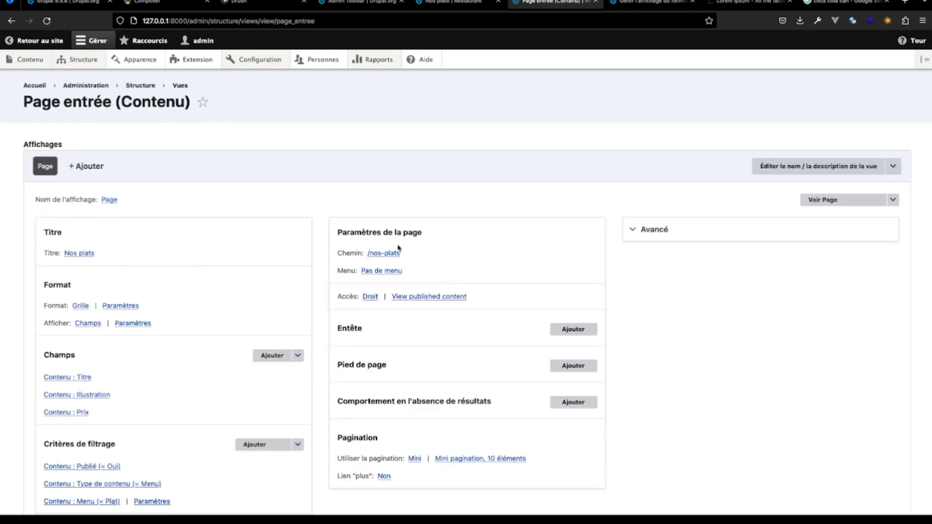
- Set the title of the Page entrée view to "Nos entrées"
click(86, 250)
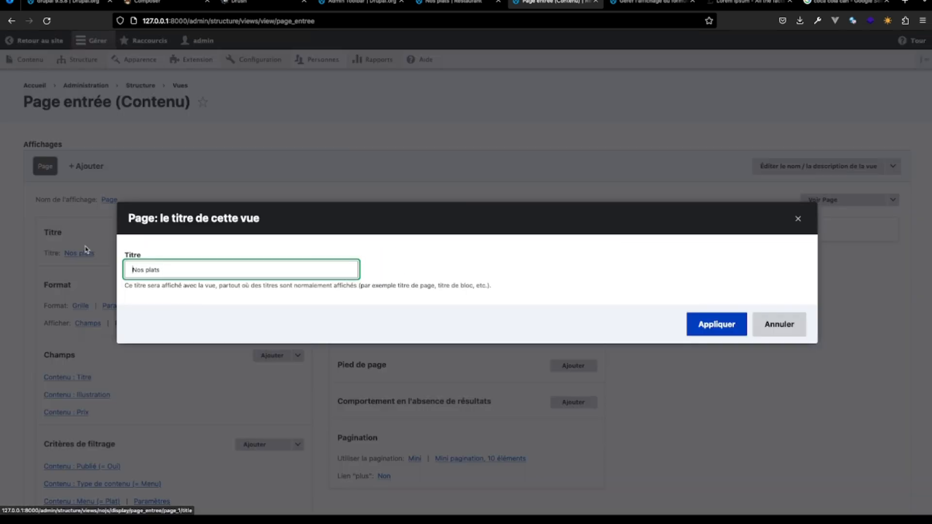
key(End)
key(BackSpace)
key(BackSpace)
text(en)
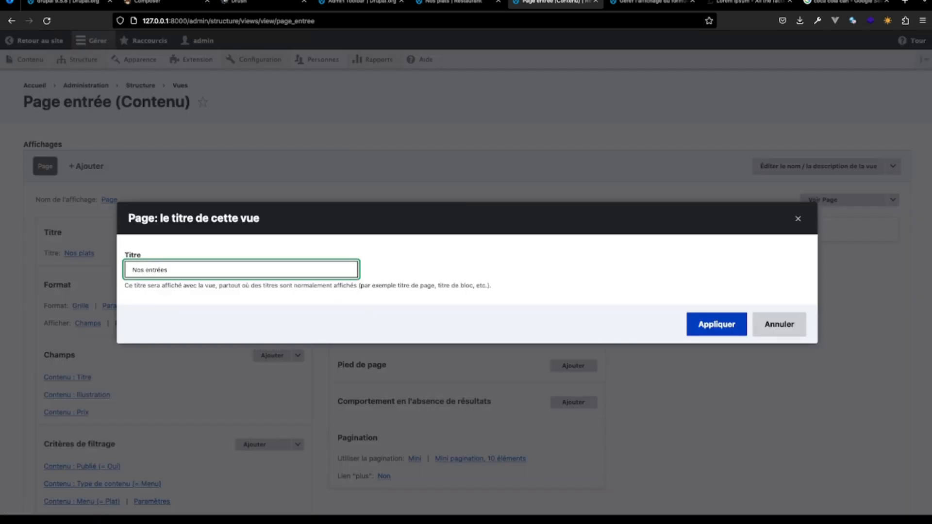
click(720, 324)
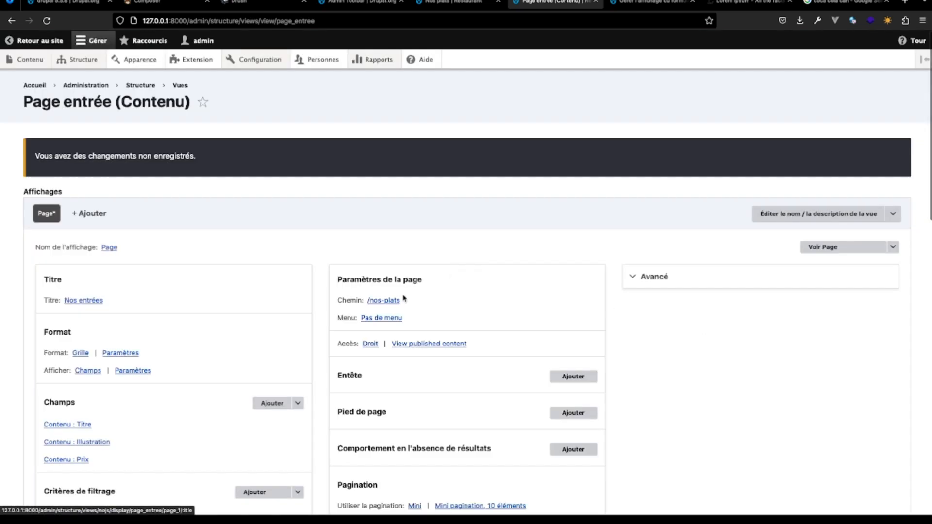
- Set the page path of the Page entrée view to nos-entrees
click(391, 300)
key(End)
key(BackSpace)
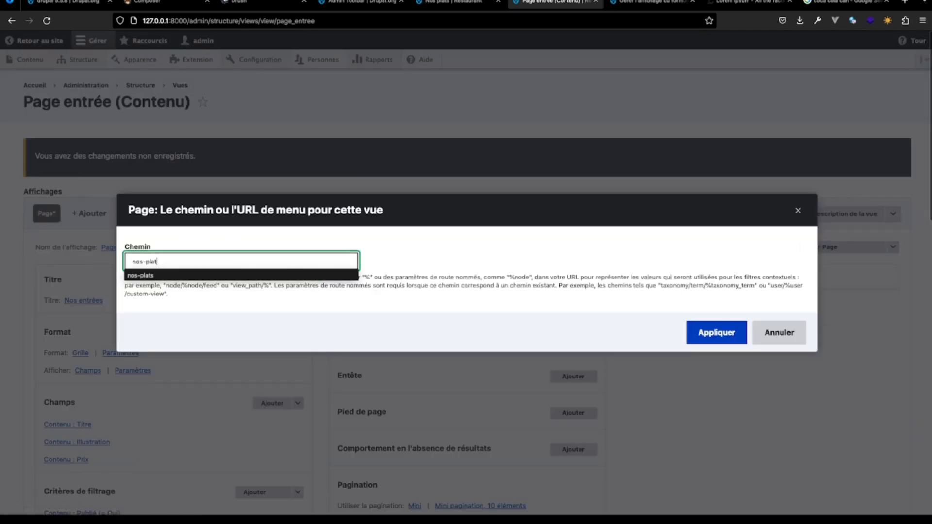
key(BackSpace)
key(BackSpace)
key(BackSpace)
text(entrees)
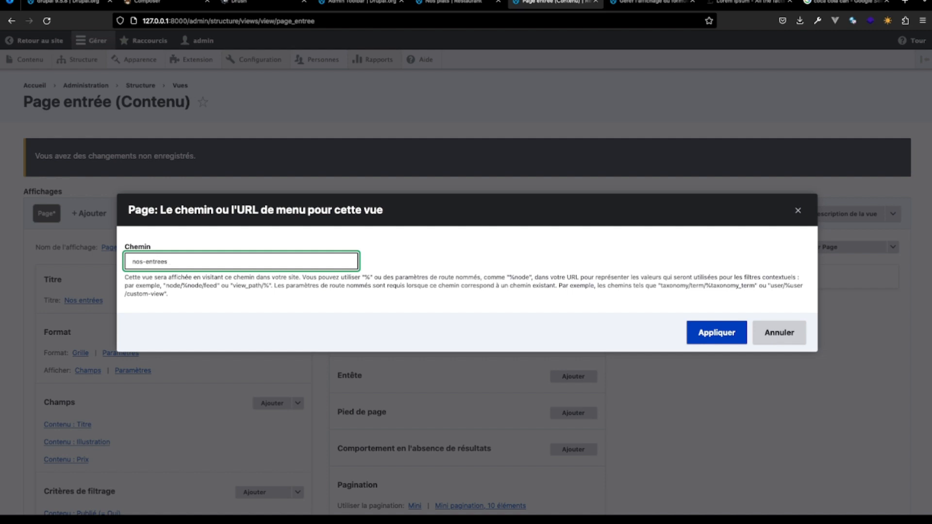
click(714, 333)
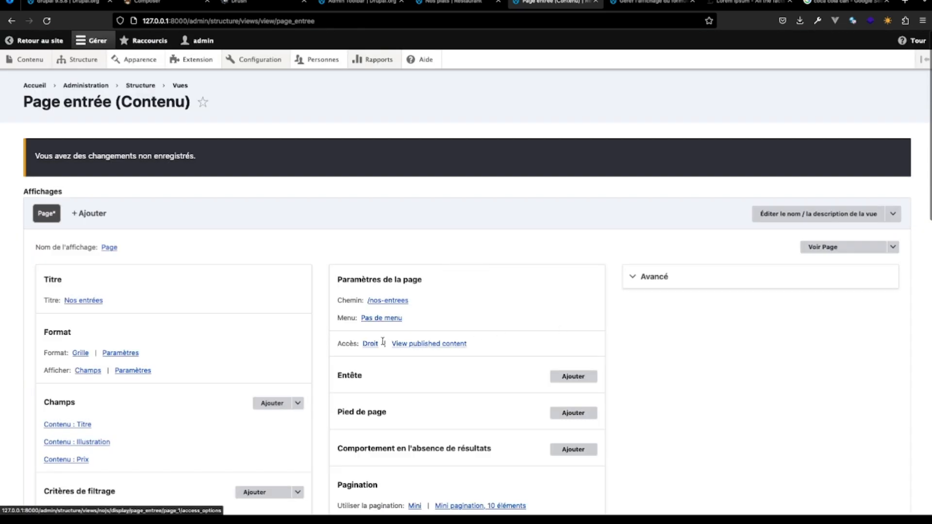
- Set the Menu taxonomy filter criterion of the Page entrée view to the term Entrée
click(386, 321)
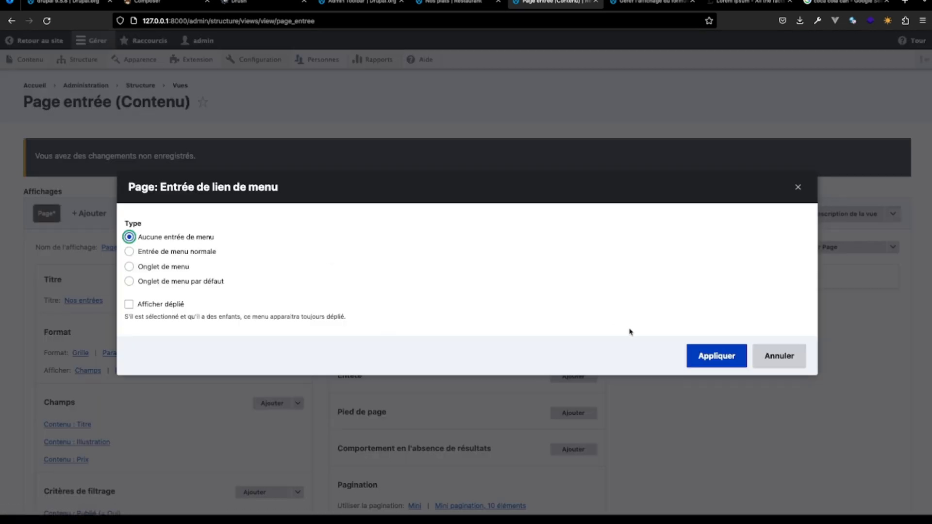
click(777, 356)
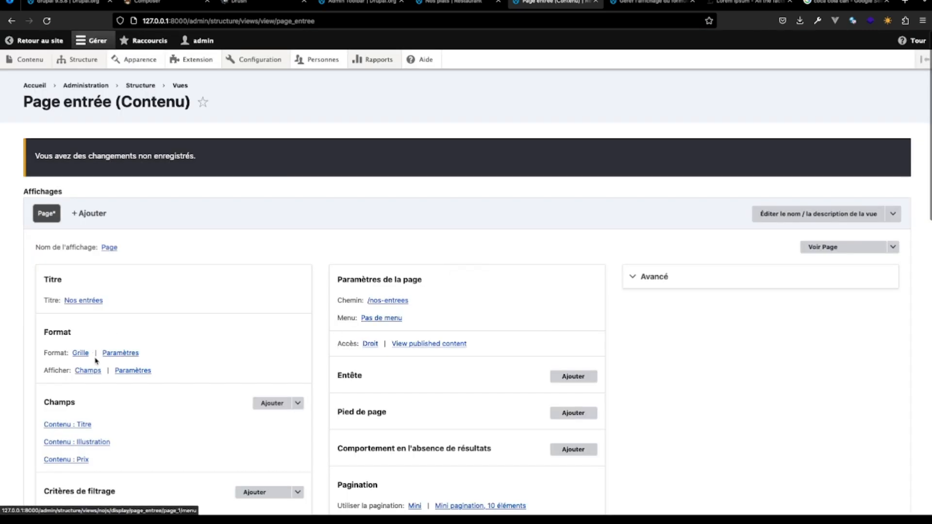
scroll(121, 408, down, 3)
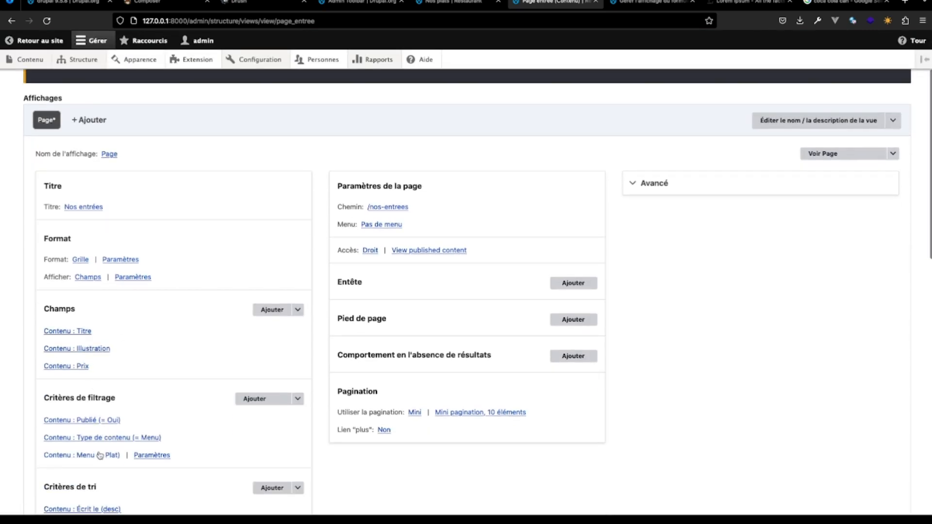
click(118, 454)
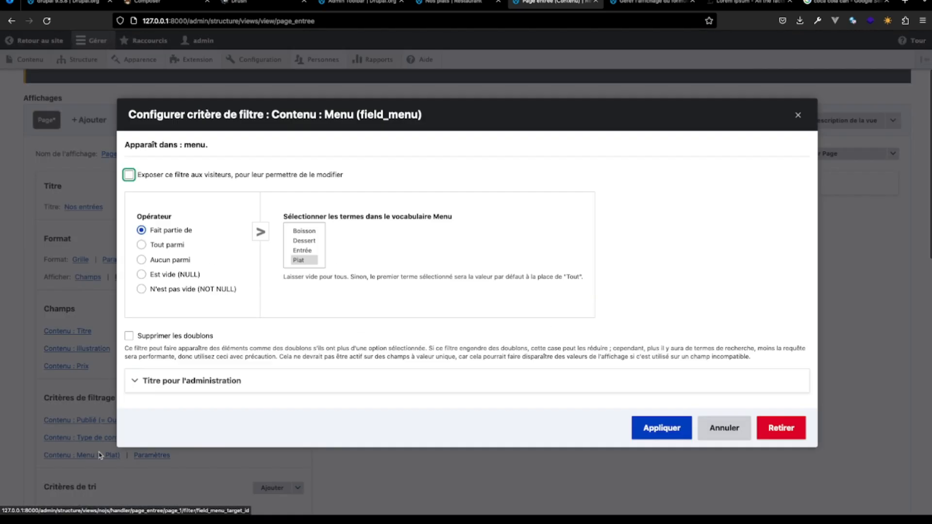
click(306, 251)
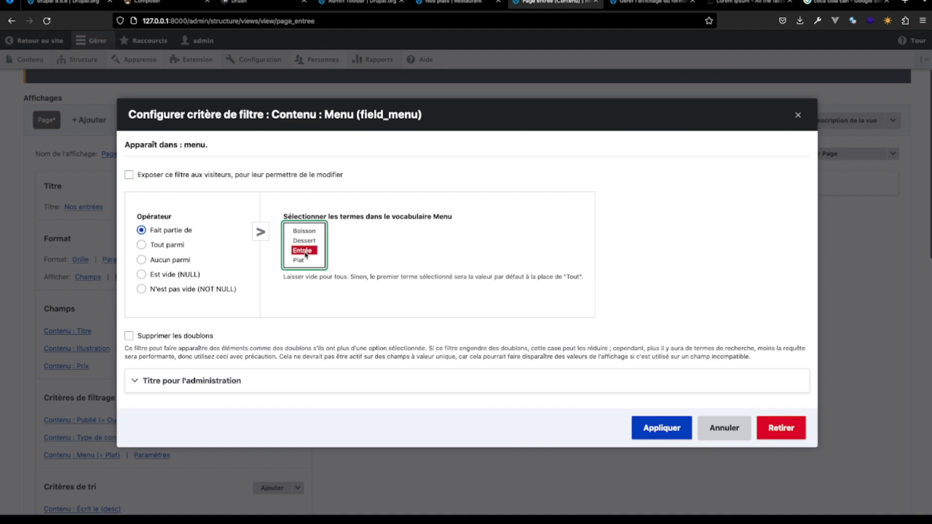
click(675, 429)
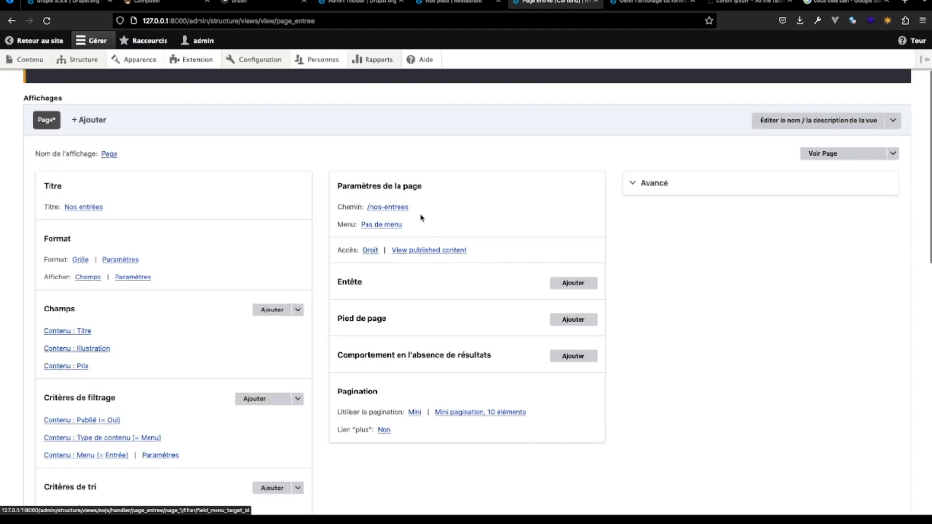
- Copy the page path /nos-entrees, check the preview and save the Page entrée view
drag(410, 208, 365, 210)
key(super+c)
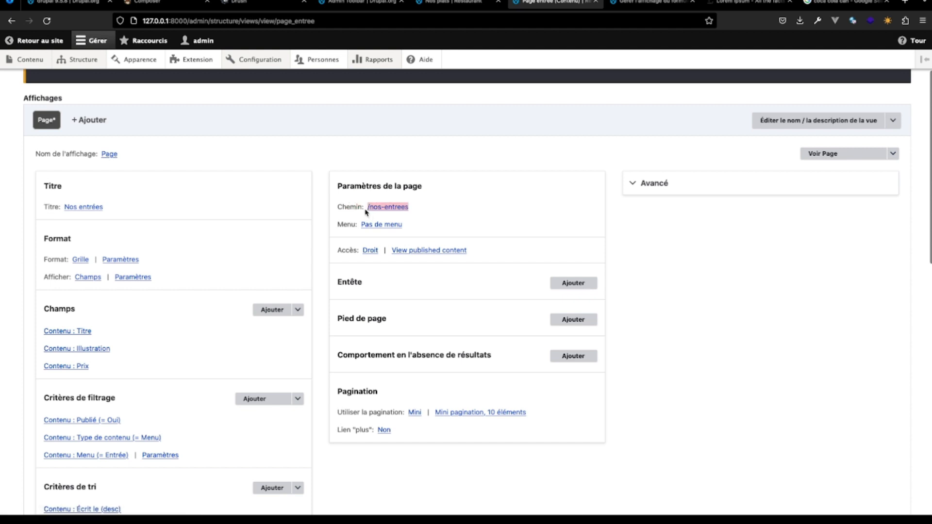
scroll(141, 281, down, 12)
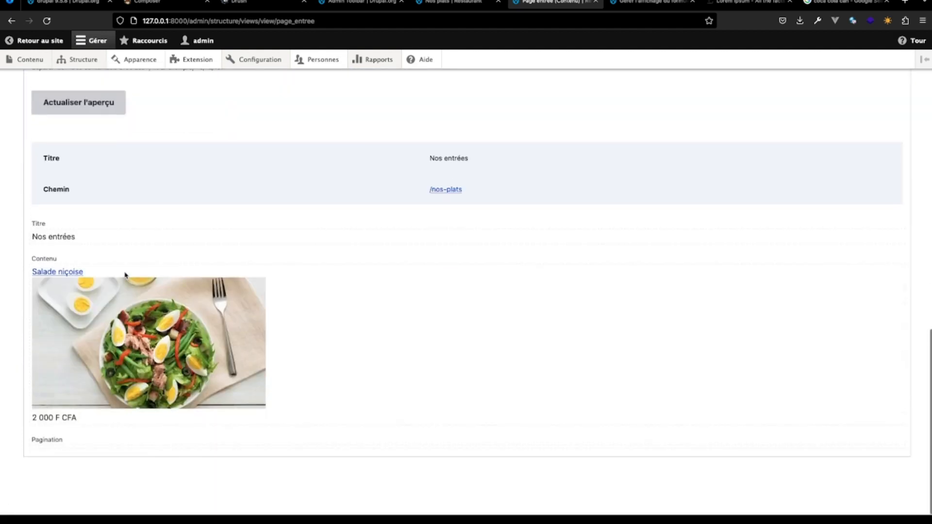
scroll(119, 338, up, 5)
click(86, 218)
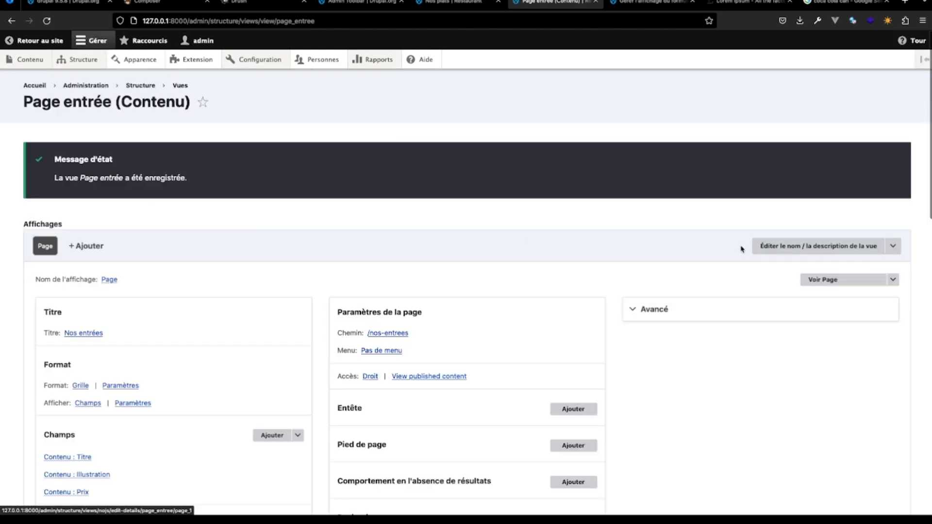
- Open the duplication form for the Page entrée view
click(893, 246)
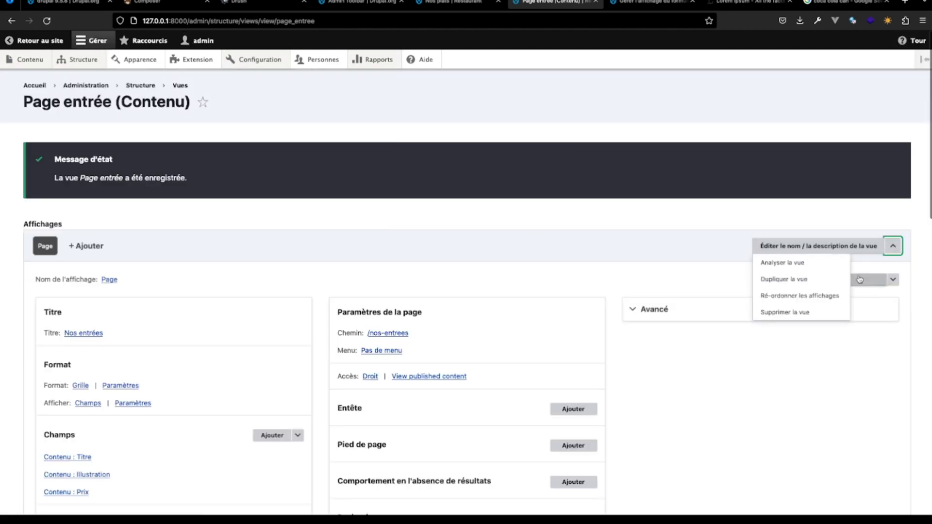
click(791, 279)
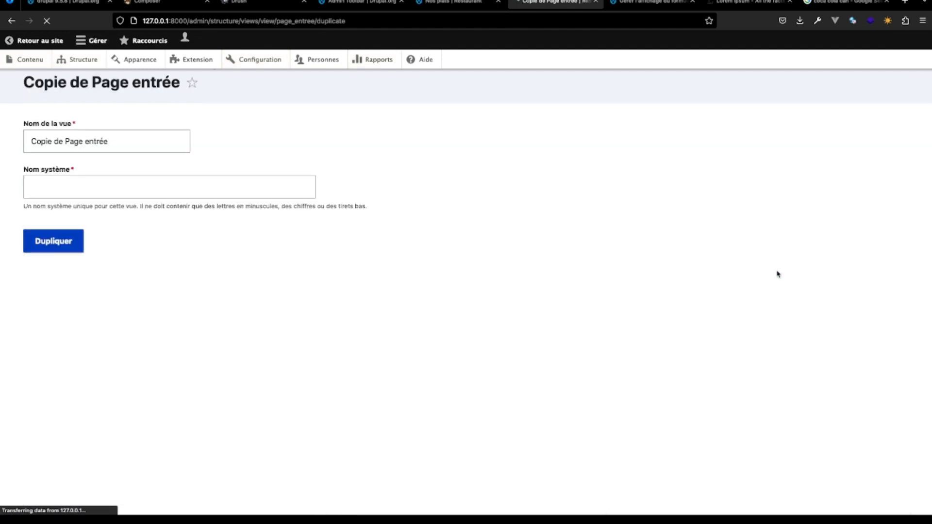
click(109, 165)
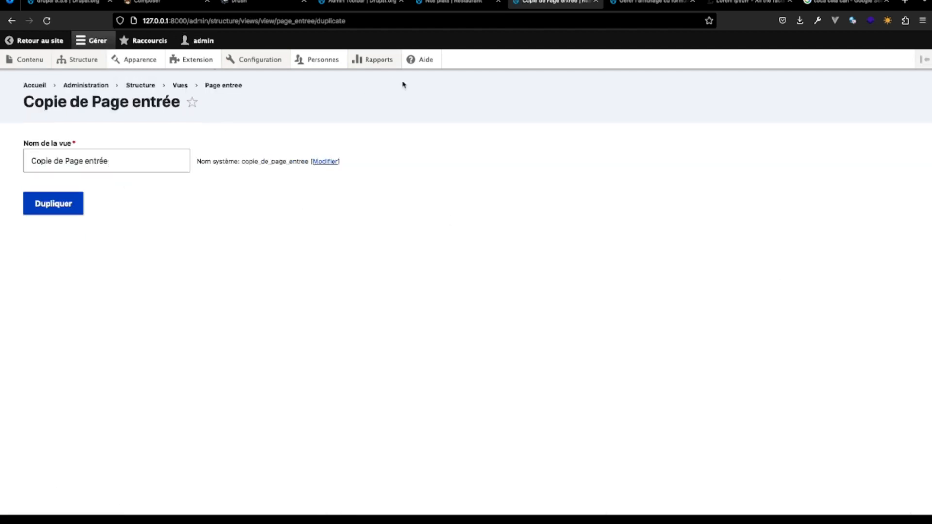
- Point the Entrées link of the main navigation menu to /nos-entrees and save the link
click(475, 4)
mouse_move(381, 133)
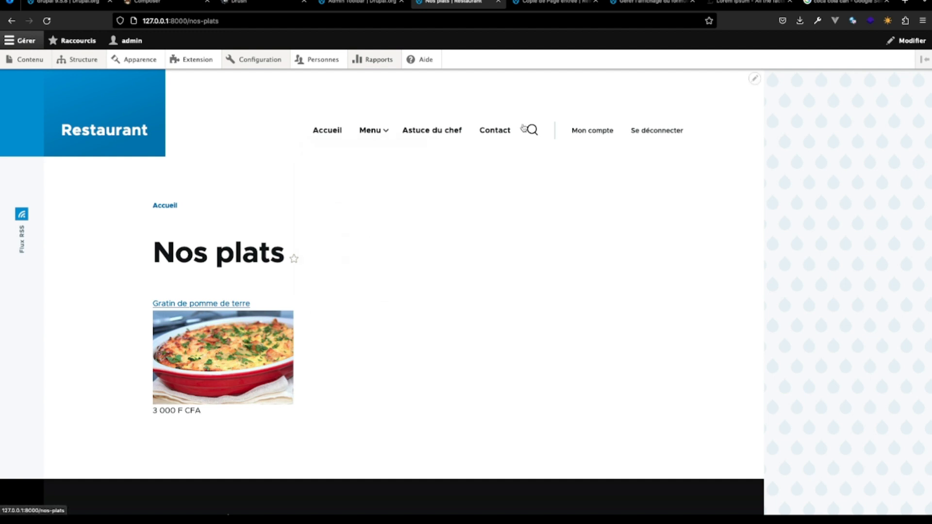
click(510, 116)
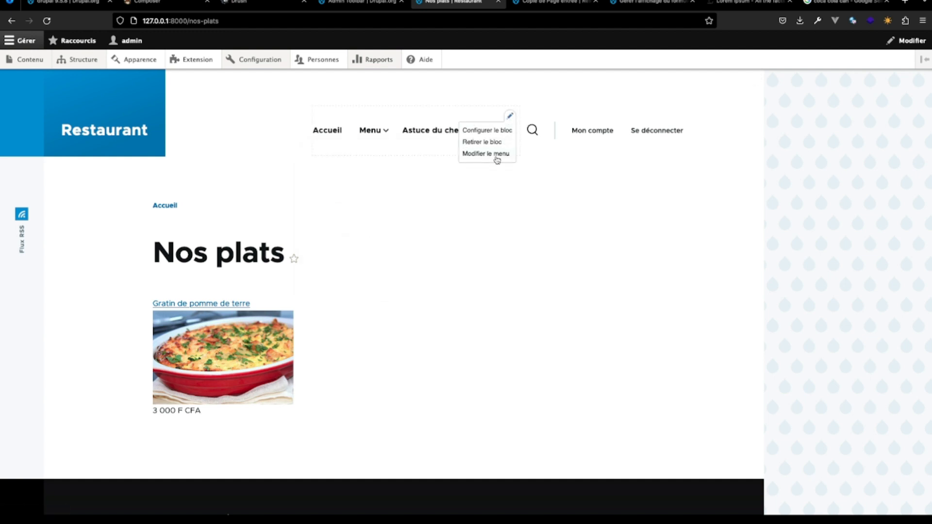
click(496, 155)
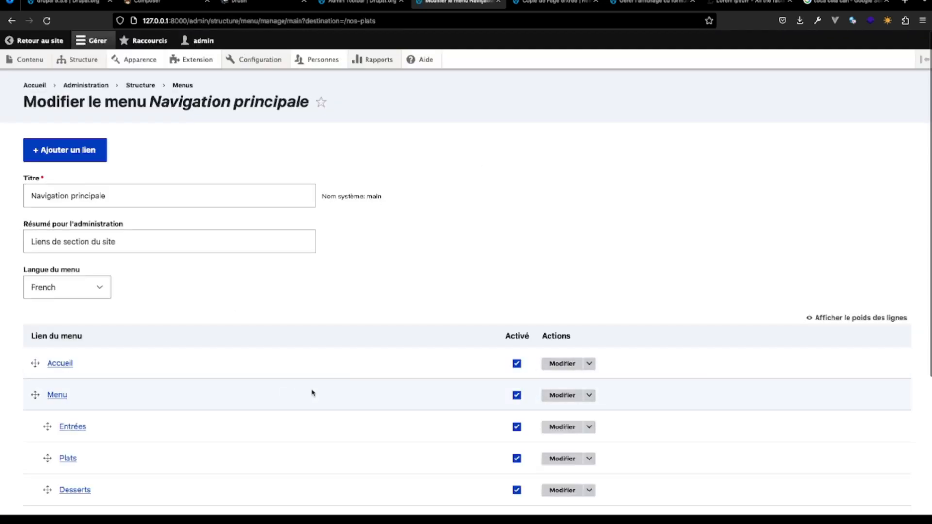
scroll(312, 393, down, 2)
click(566, 329)
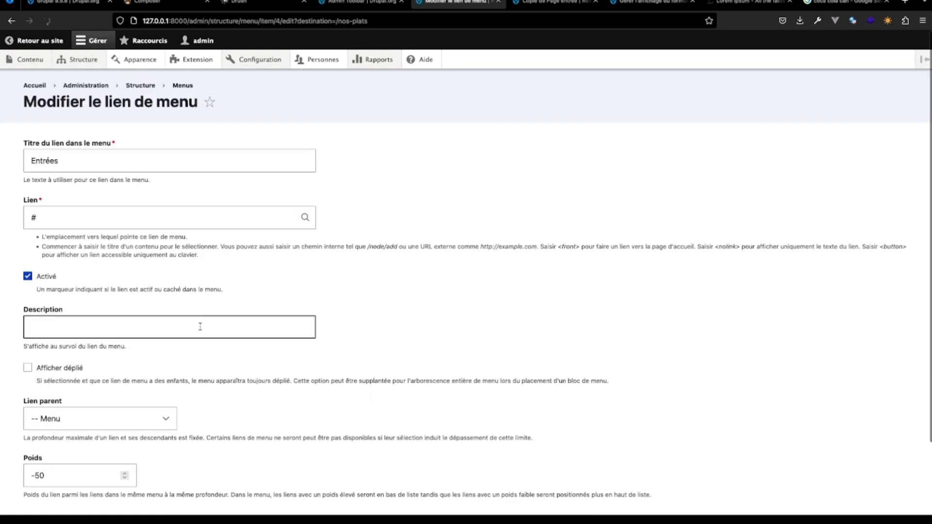
drag(50, 217, 5, 217)
key(super+v)
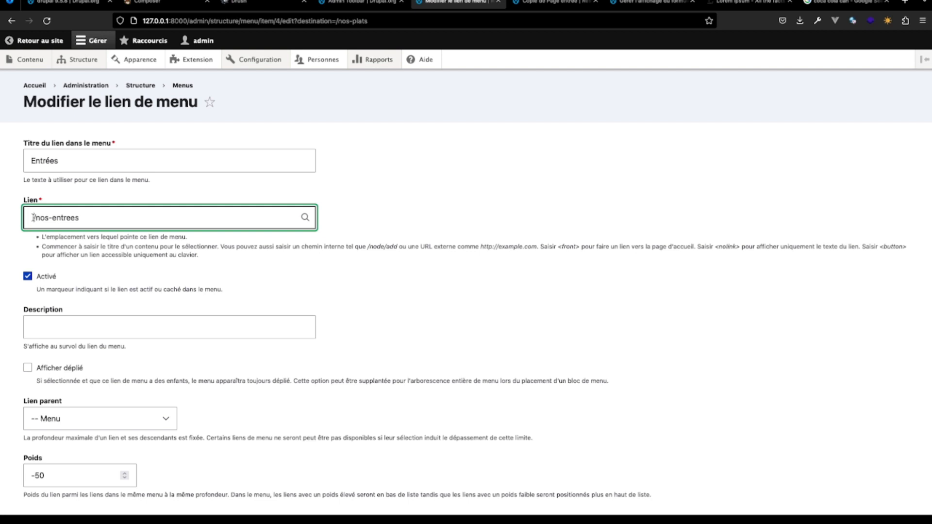
key(BackSpace)
scroll(77, 285, down, 3)
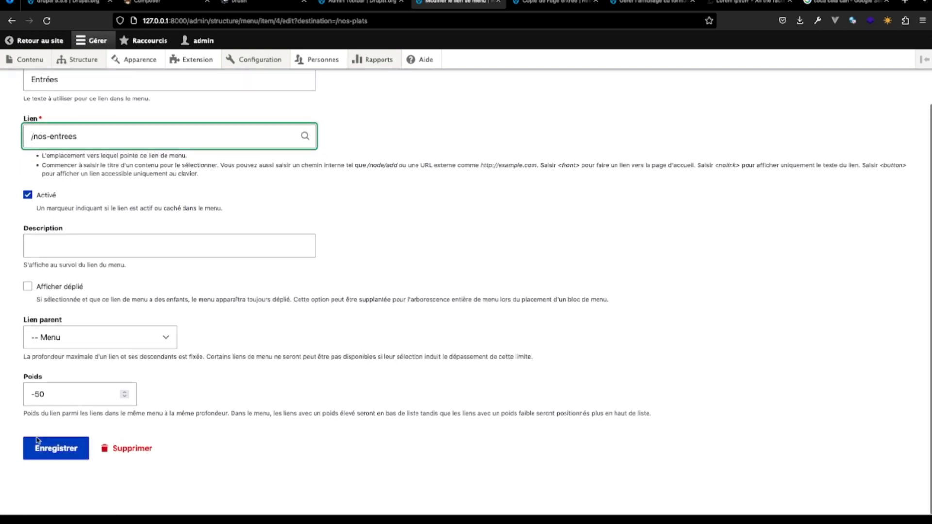
click(48, 448)
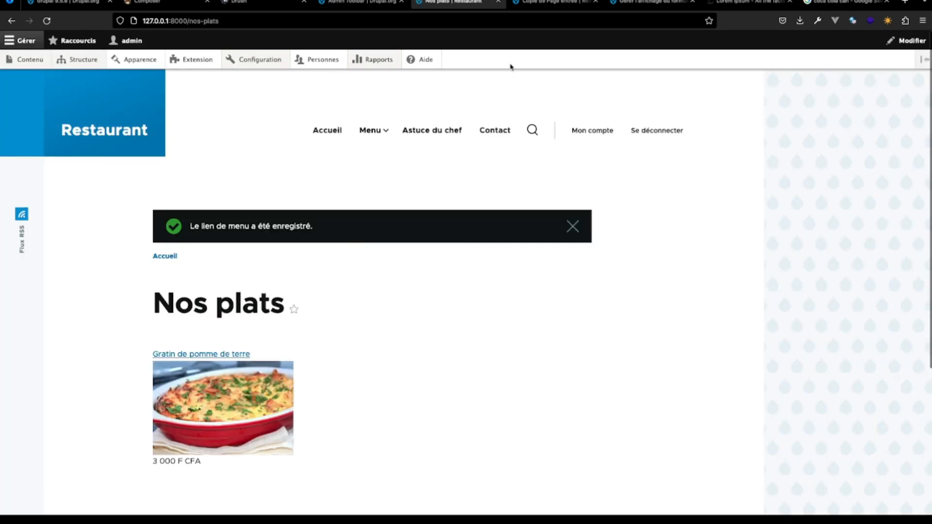
- Duplicate the Page entrée view under the name "Page boissons"
click(556, 4)
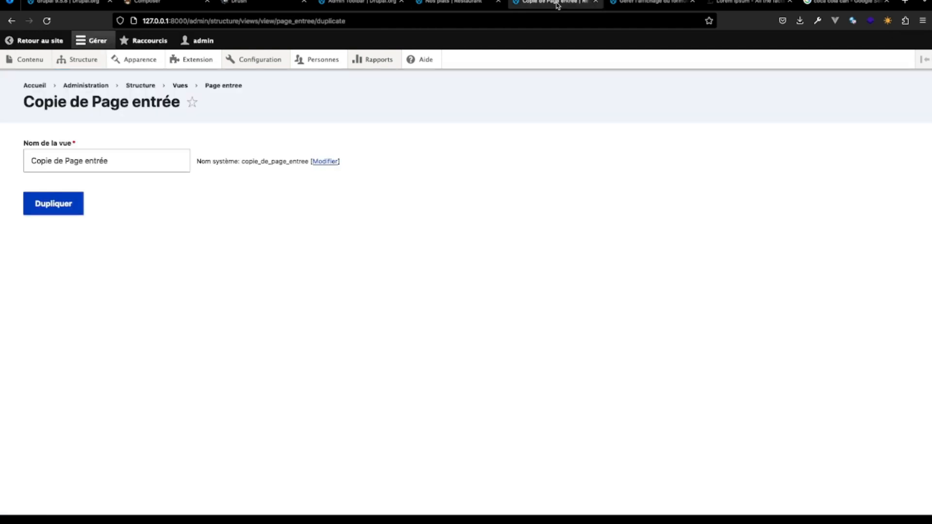
drag(66, 161, 31, 161)
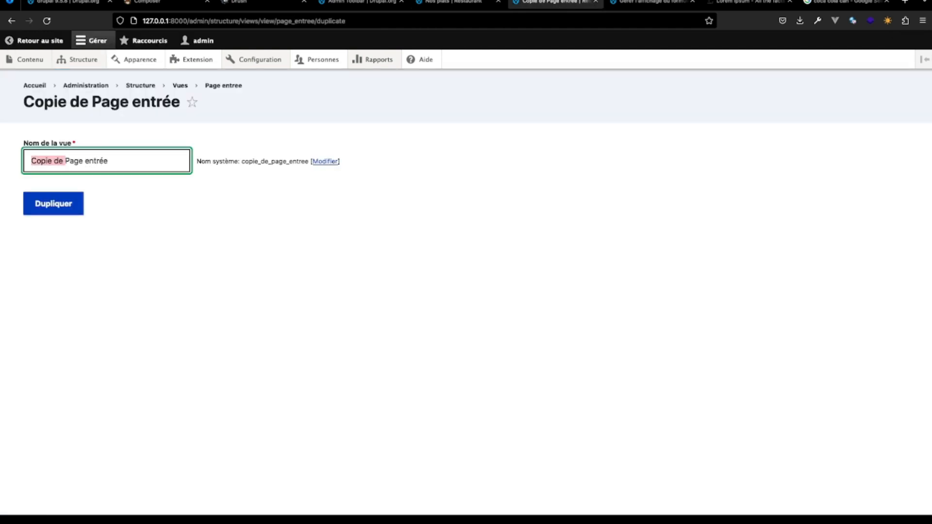
key(BackSpace)
click(83, 161)
key(BackSpace)
key(BackSpace)
key(BackSpace)
key(BackSpace)
key(BackSpace)
key(BackSpace)
key(BackSpace)
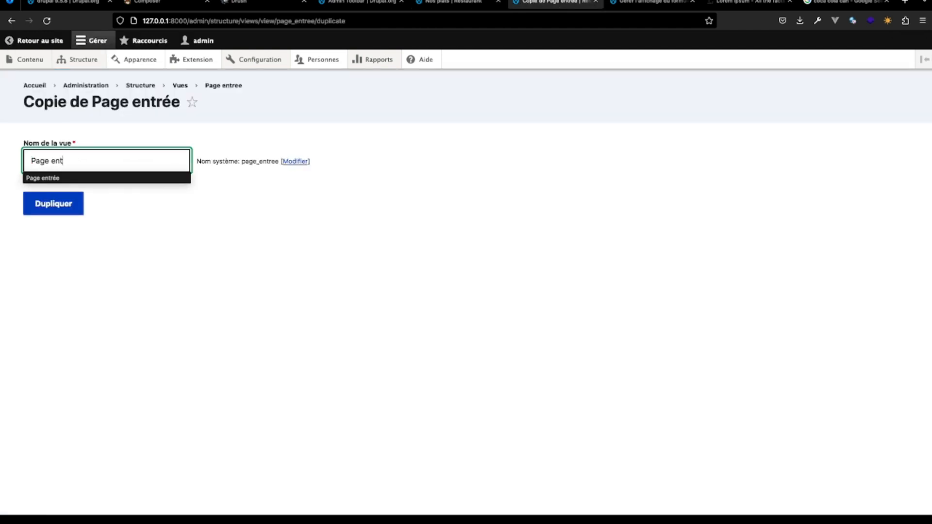
text(boi)
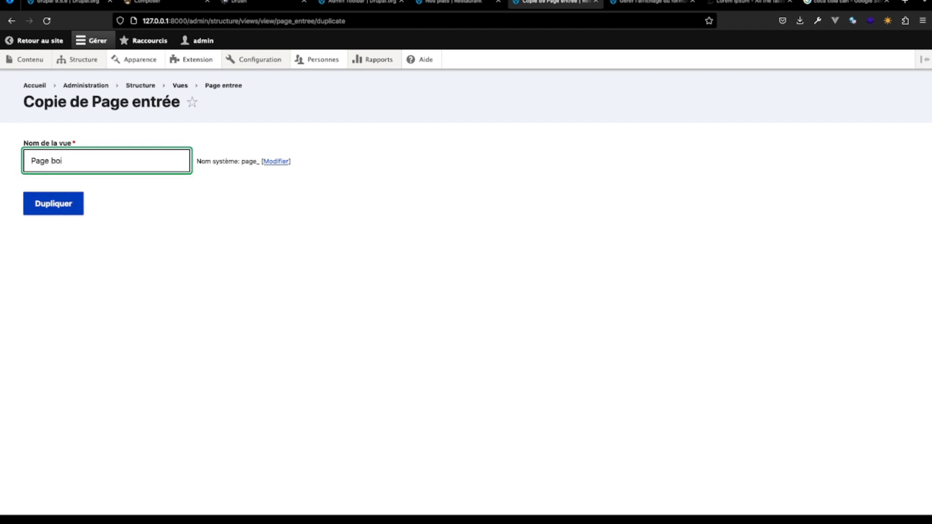
text(ssons)
click(54, 203)
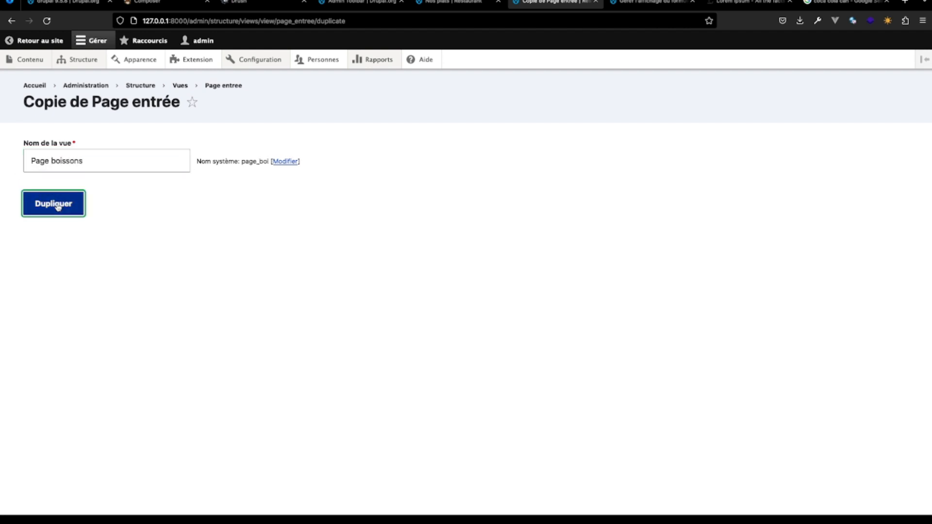
- Set the Menu taxonomy filter criterion of the Page boissons view to Boisson and check the preview
scroll(158, 374, down, 6)
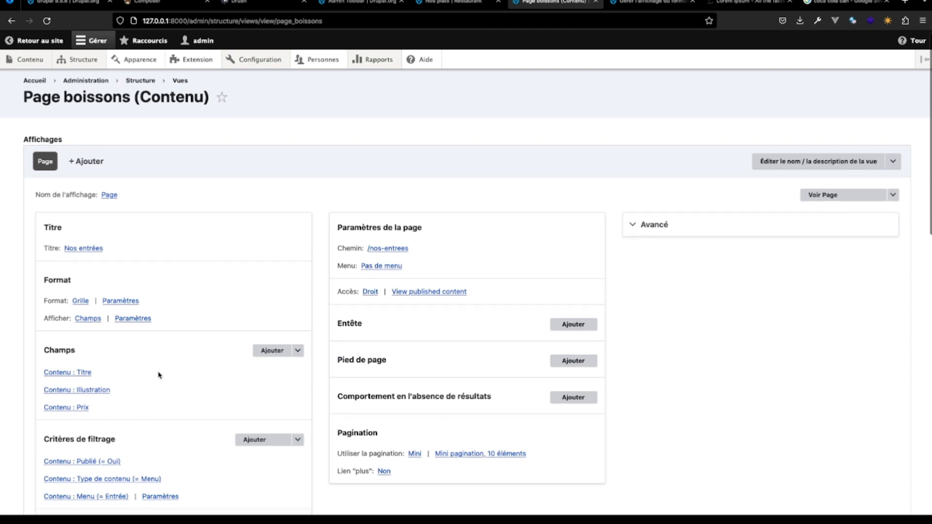
scroll(158, 374, down, 7)
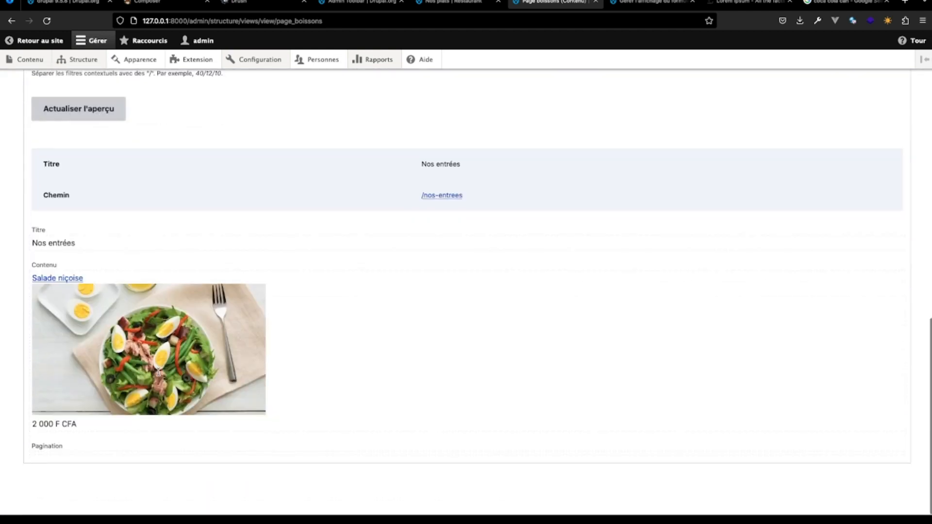
scroll(158, 374, up, 9)
scroll(160, 375, up, 2)
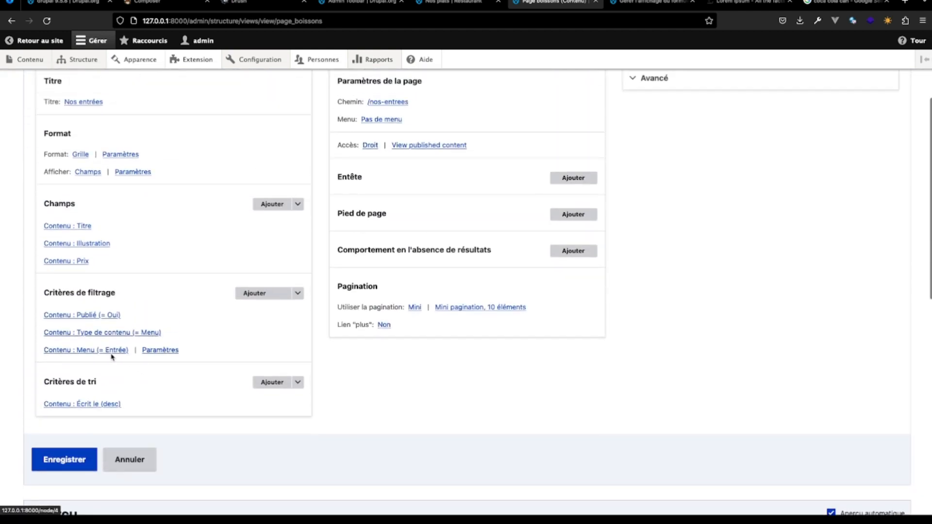
click(110, 352)
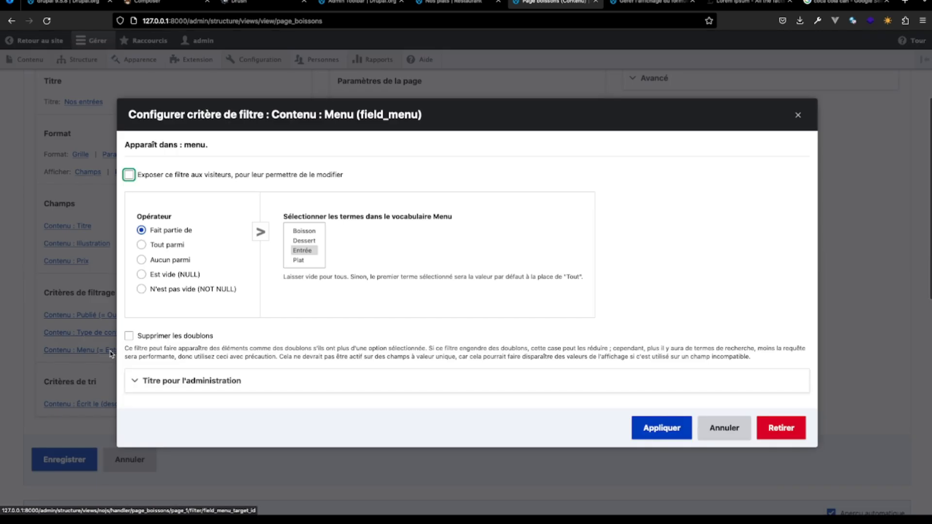
click(305, 232)
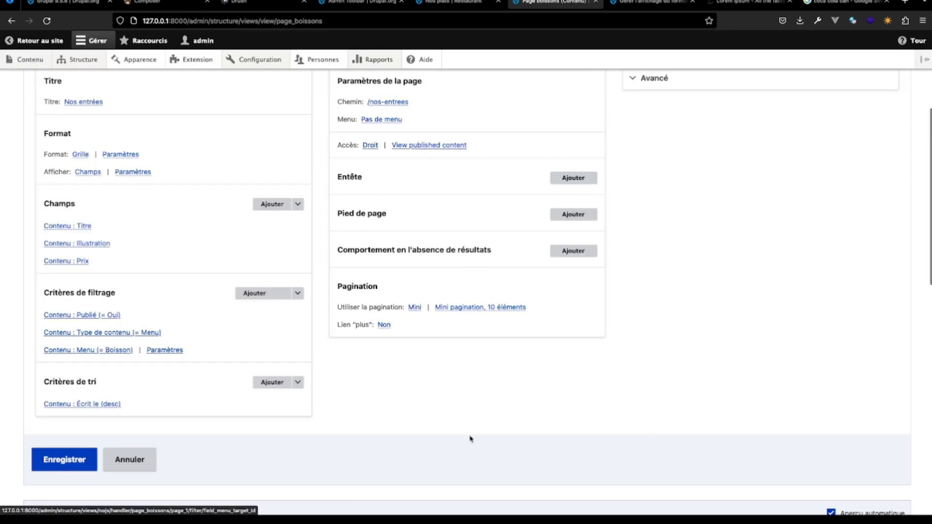
scroll(469, 437, down, 6)
scroll(106, 430, down, 4)
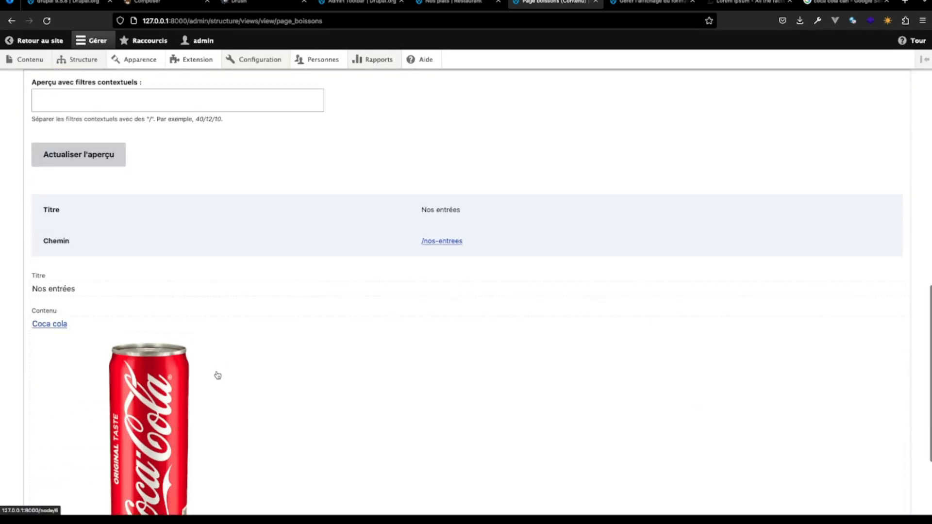
- Set the title of the Page boissons view to "Nos boissons"
scroll(217, 375, up, 12)
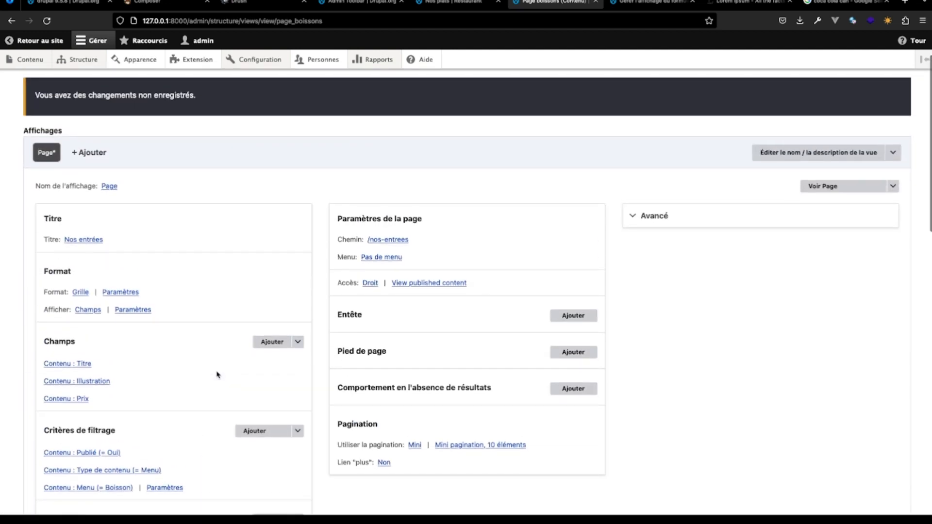
click(92, 240)
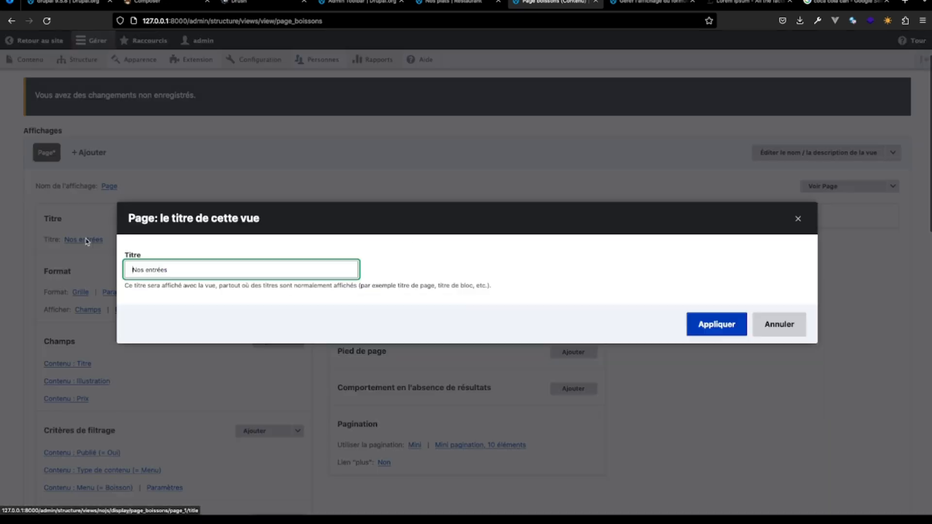
drag(176, 268, 150, 271)
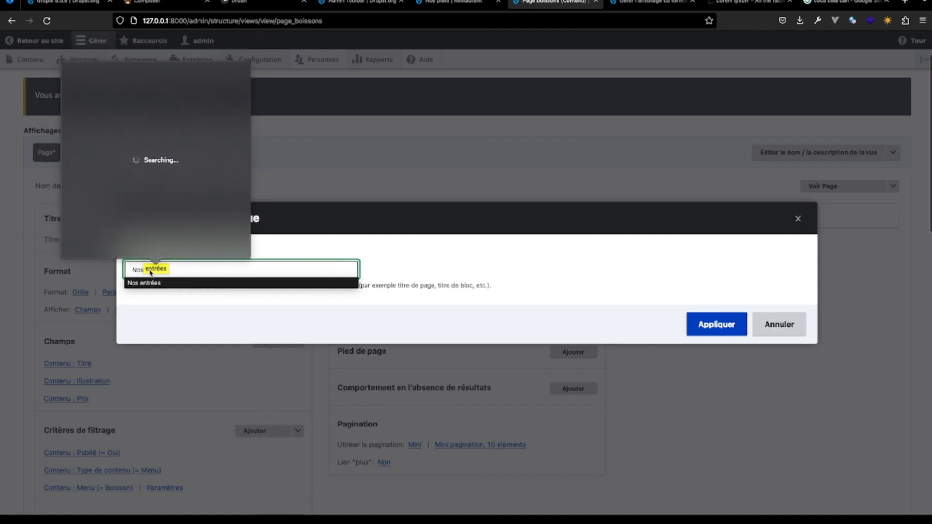
click(170, 273)
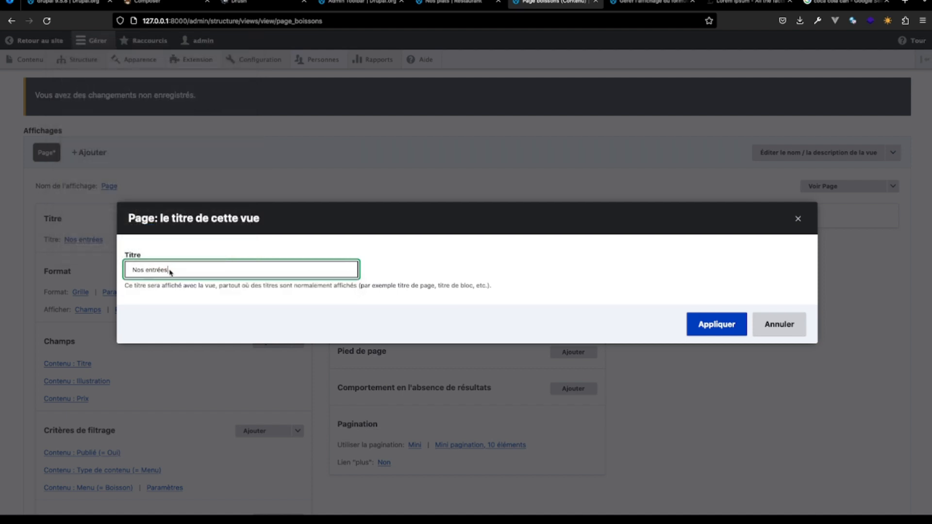
key(BackSpace)
key(BackSpace)
key(BackSpace)
key(BackSpace)
key(BackSpace)
key(BackSpace)
text(b)
click(702, 325)
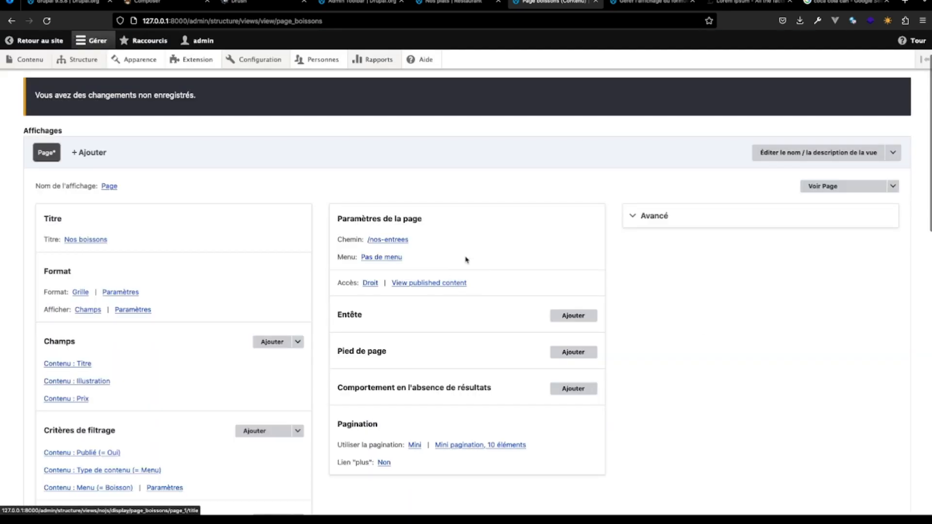
- Set the path of the Page boissons view to nos-boissons and save the view
click(388, 240)
click(178, 261)
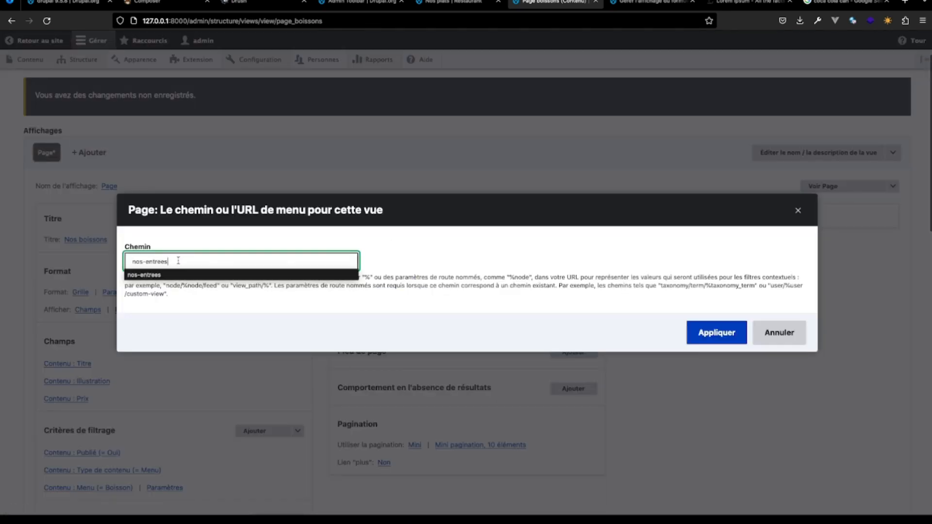
key(BackSpace)
key(BackSpace)
key(BackSpace)
key(BackSpace)
key(BackSpace)
key(BackSpace)
key(BackSpace)
text(nos-n)
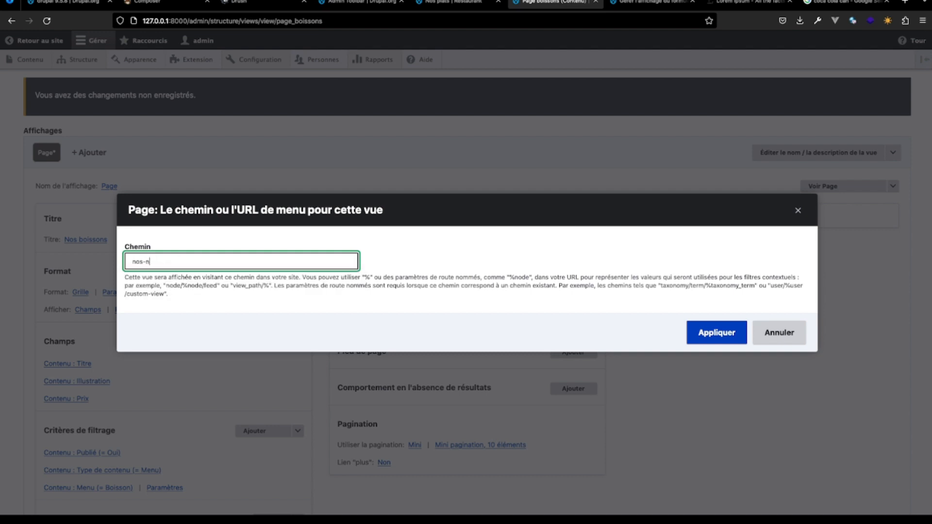
key(BackSpace)
text(boissons)
click(716, 333)
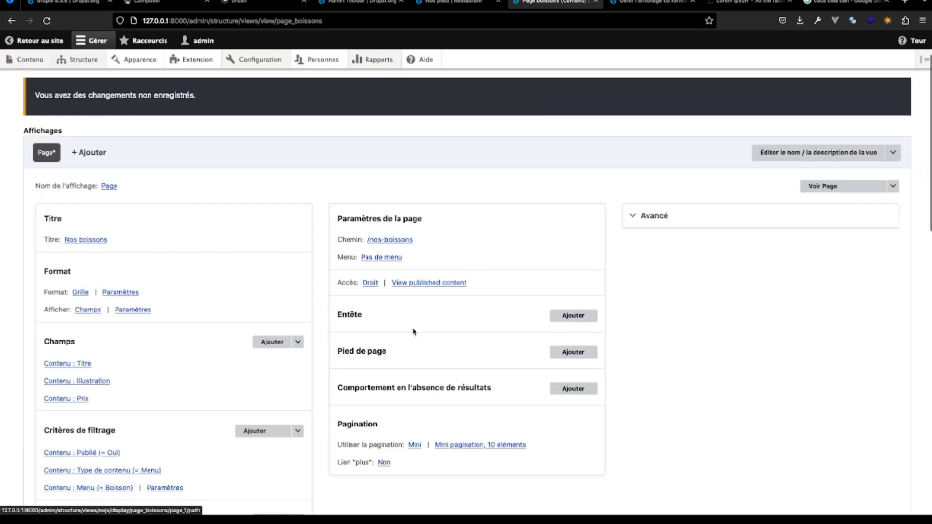
scroll(396, 328, down, 1)
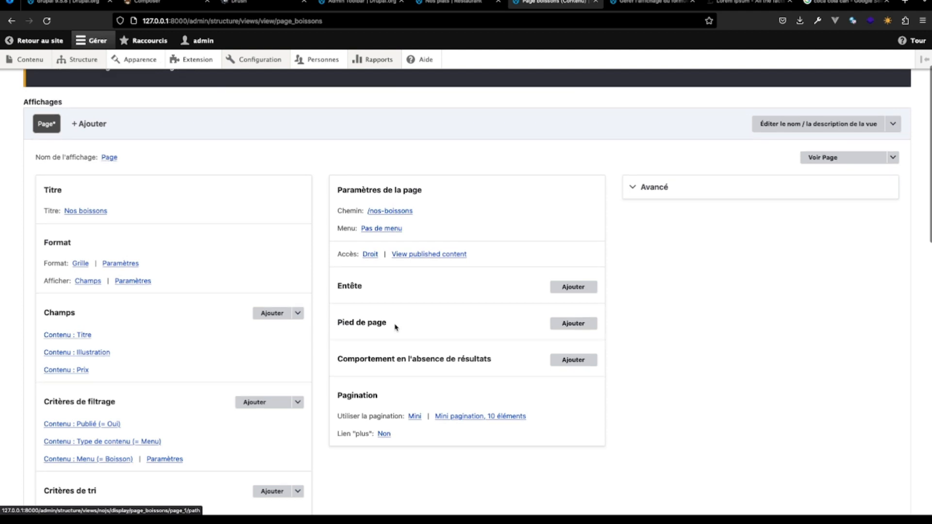
scroll(396, 328, down, 4)
scroll(395, 324, down, 6)
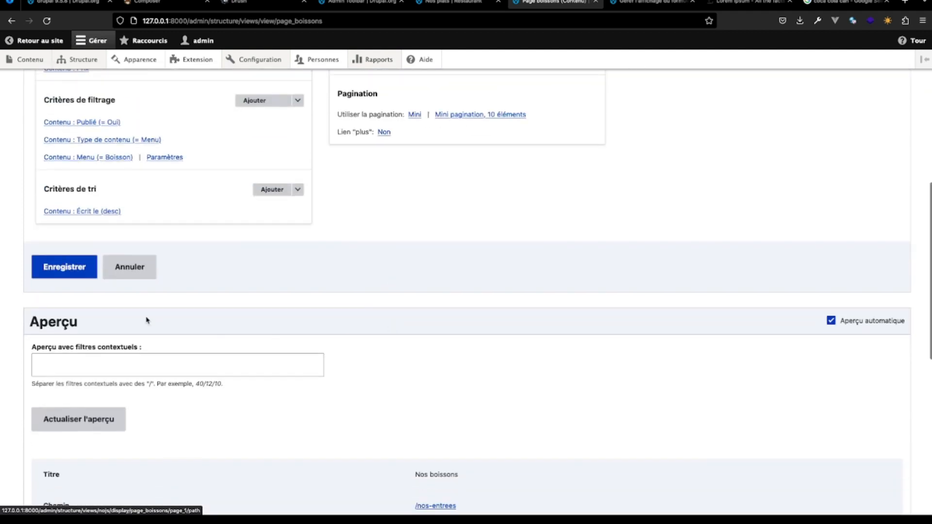
click(72, 270)
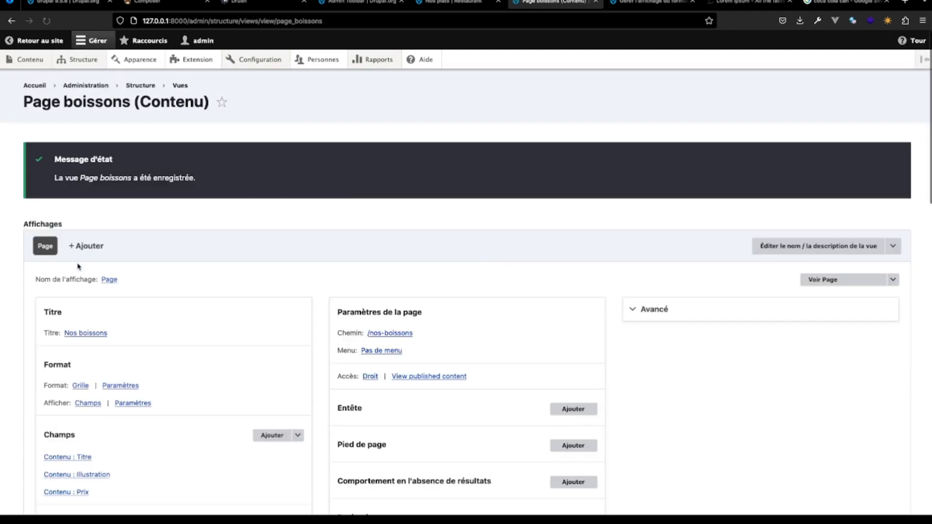
- Point the Boissons link of the main navigation menu to /nos-boissons and save the link
mouse_move(416, 335)
mouse_down()
mouse_move(369, 337)
mouse_move(419, 339)
mouse_up()
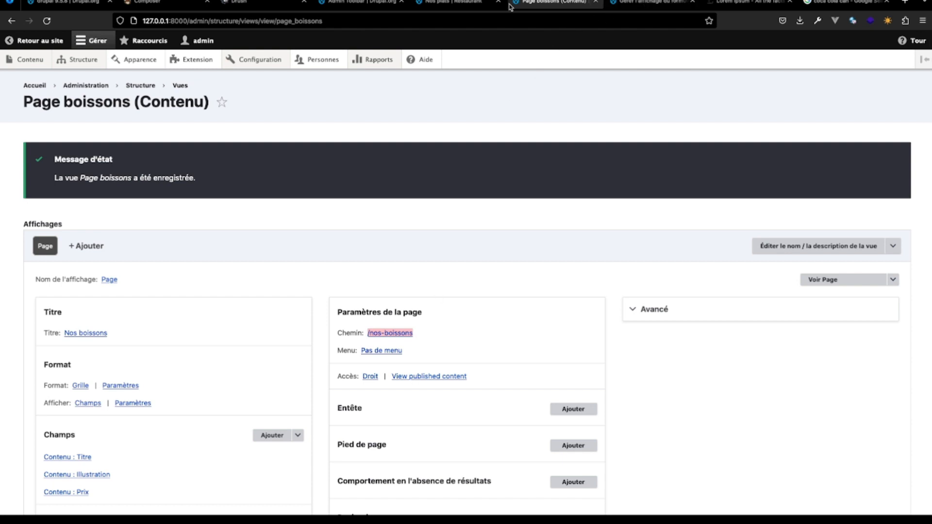
click(459, 4)
click(511, 118)
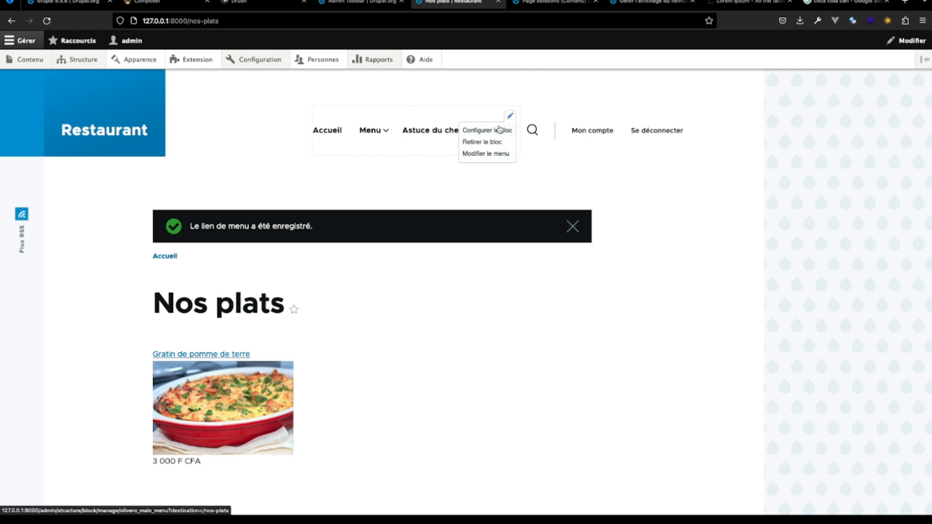
click(495, 157)
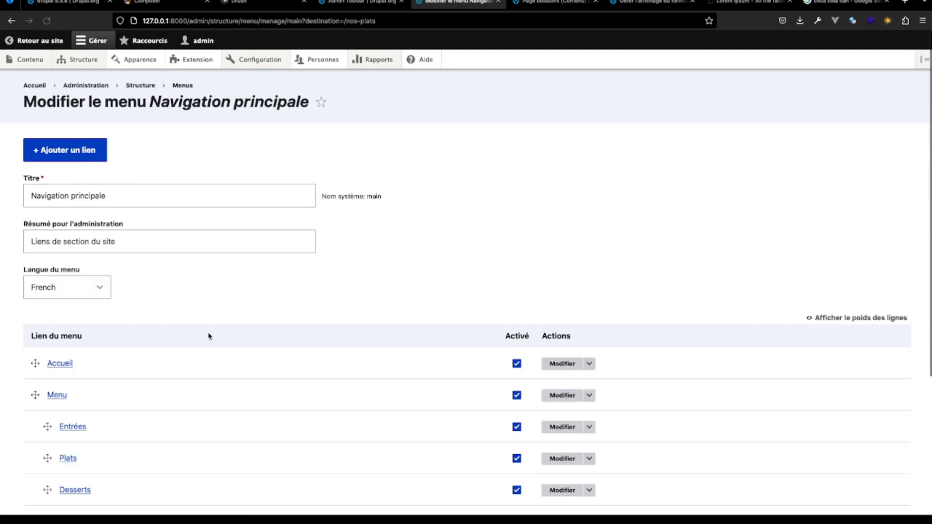
scroll(411, 333, down, 2)
scroll(485, 396, down, 2)
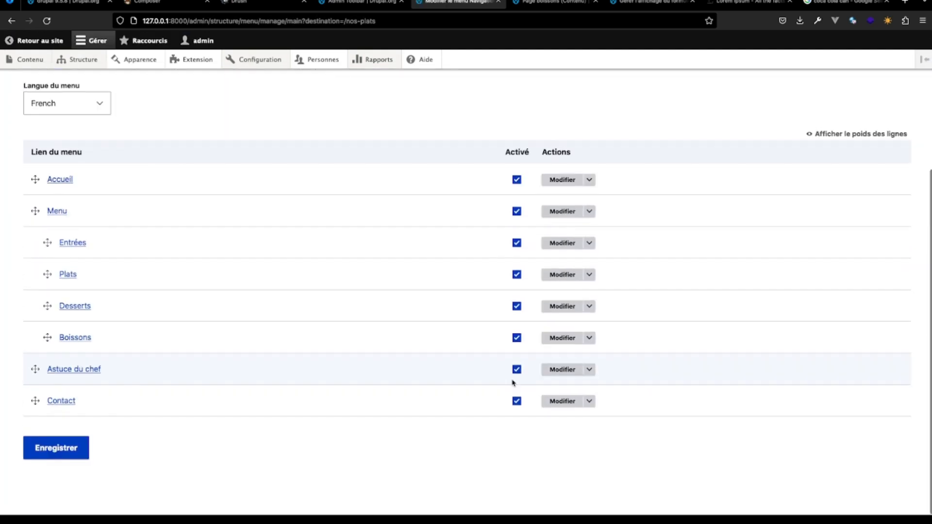
click(558, 342)
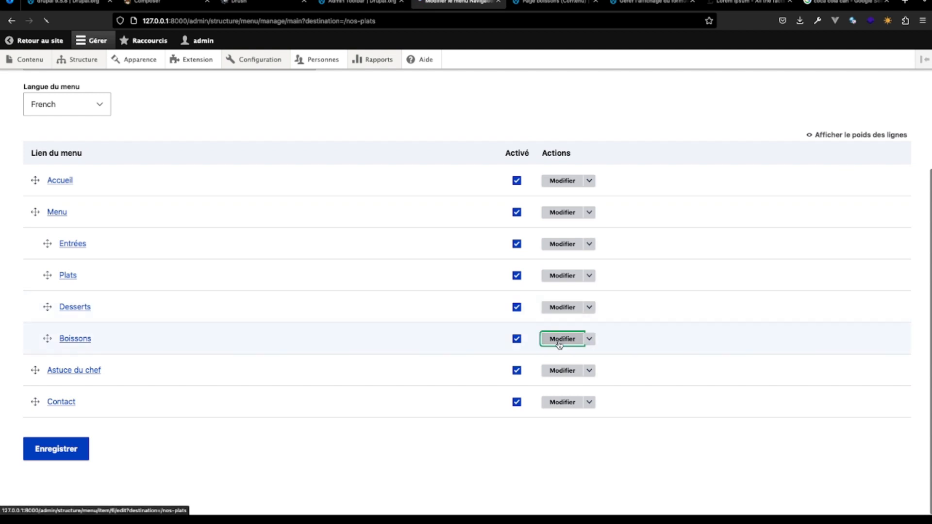
click(64, 218)
key(BackSpace)
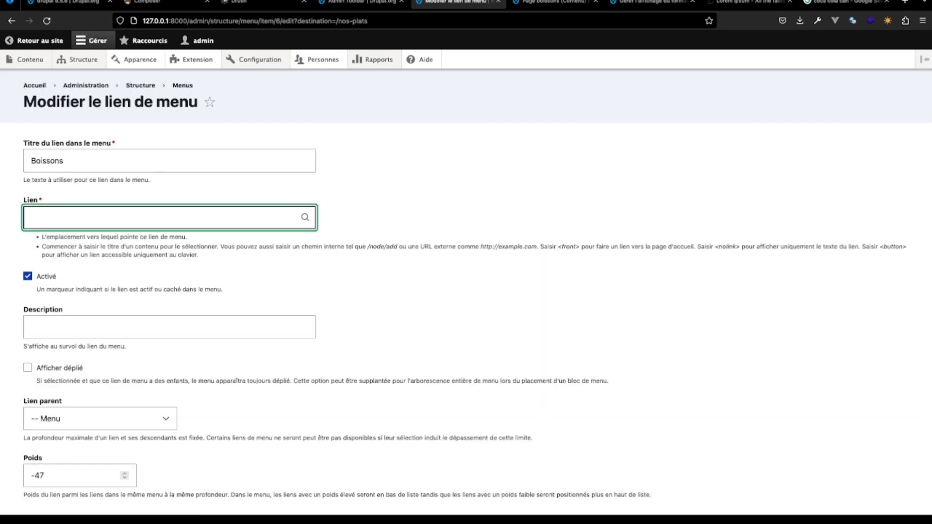
text(/nos-boissons)
scroll(83, 327, down, 2)
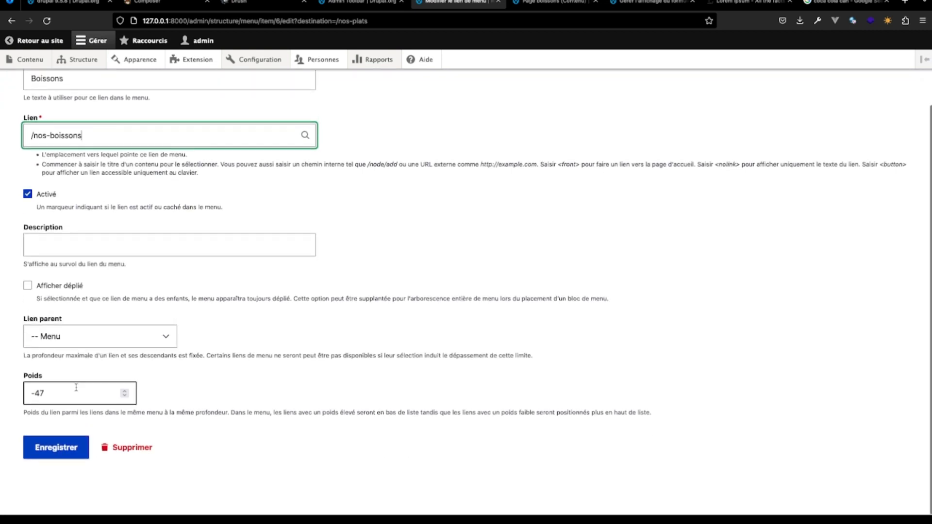
click(56, 453)
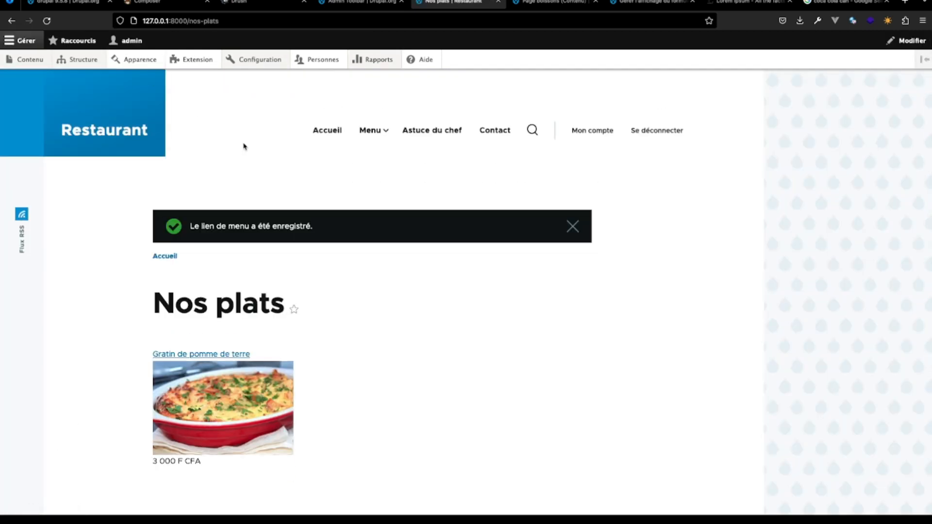
- Check the Entrées, Plats, Desserts and Boissons pages through the site's main navigation
click(333, 134)
mouse_move(373, 129)
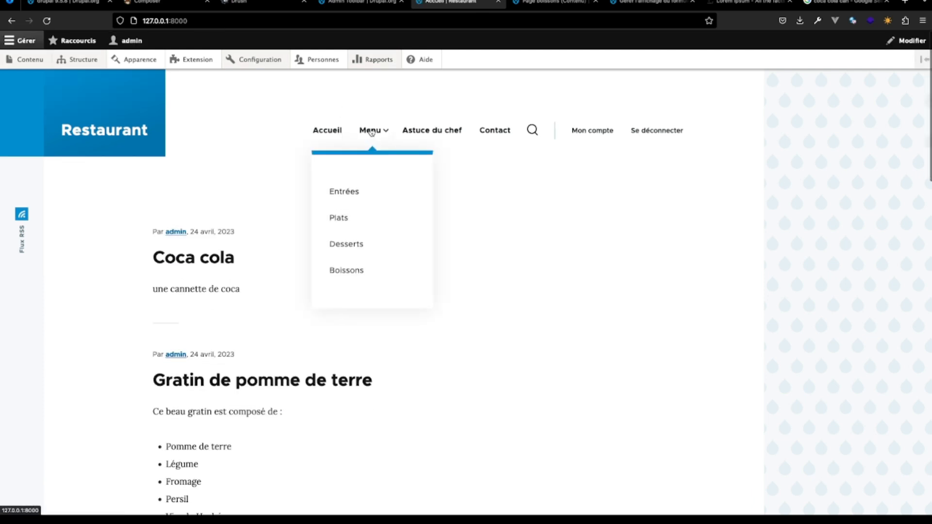
click(372, 194)
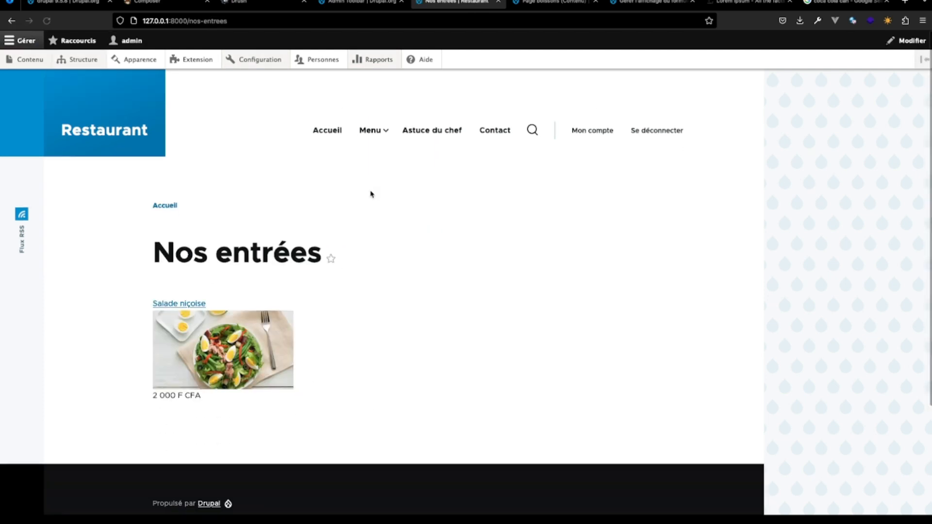
click(342, 221)
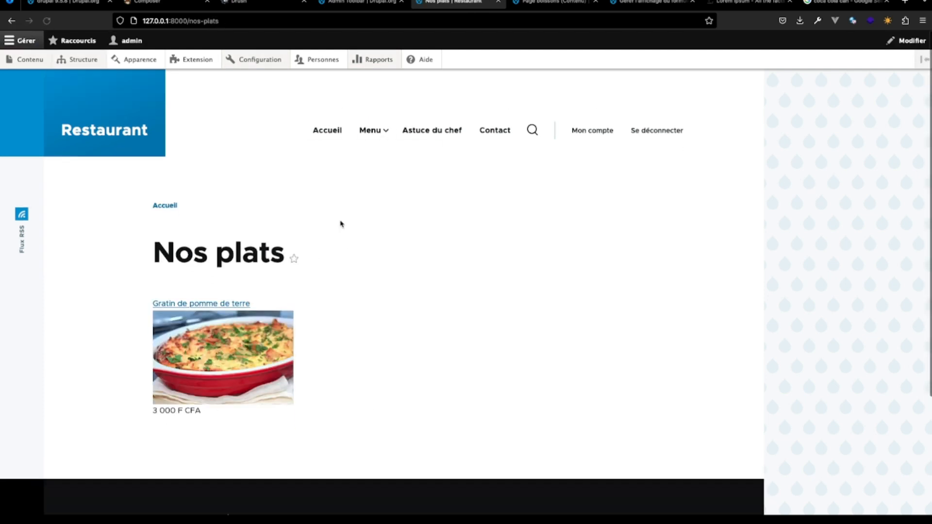
click(358, 245)
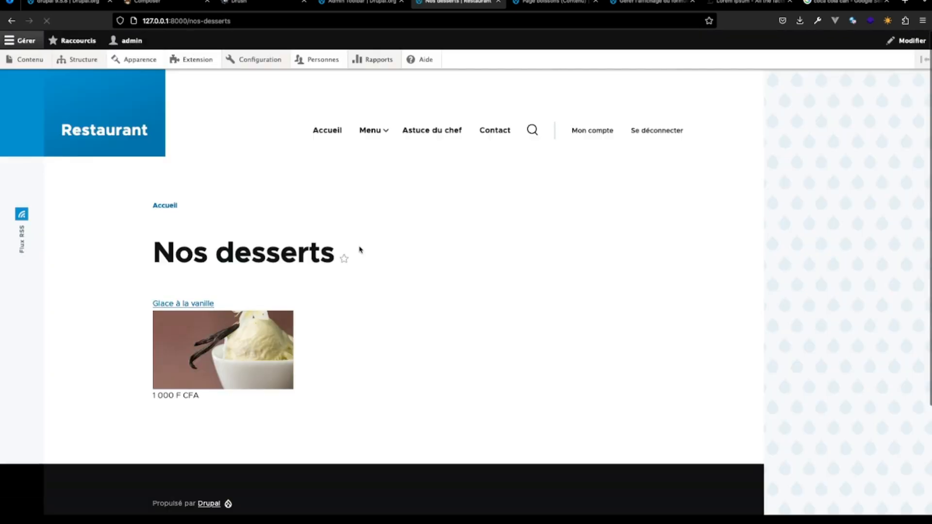
click(357, 268)
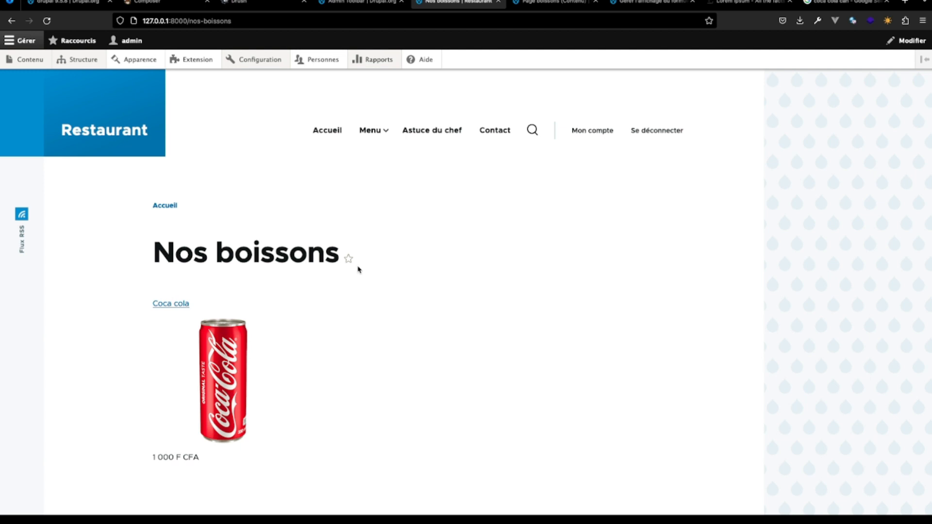
- Start a new Menu content item titled "Mousse au chocolat" with the body "Pur cacao de Côte d'Ivoire"
click(37, 60)
scroll(167, 414, down, 3)
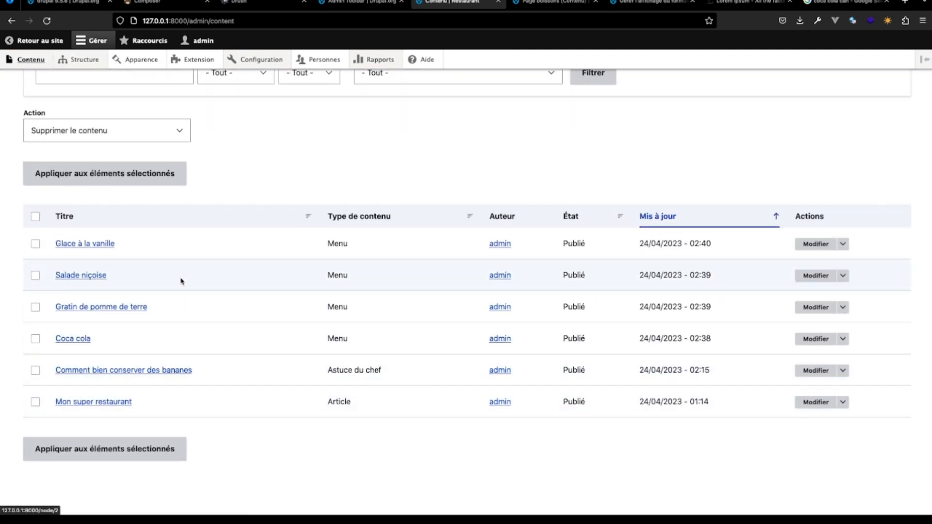
scroll(181, 281, up, 2)
scroll(180, 281, up, 2)
click(73, 167)
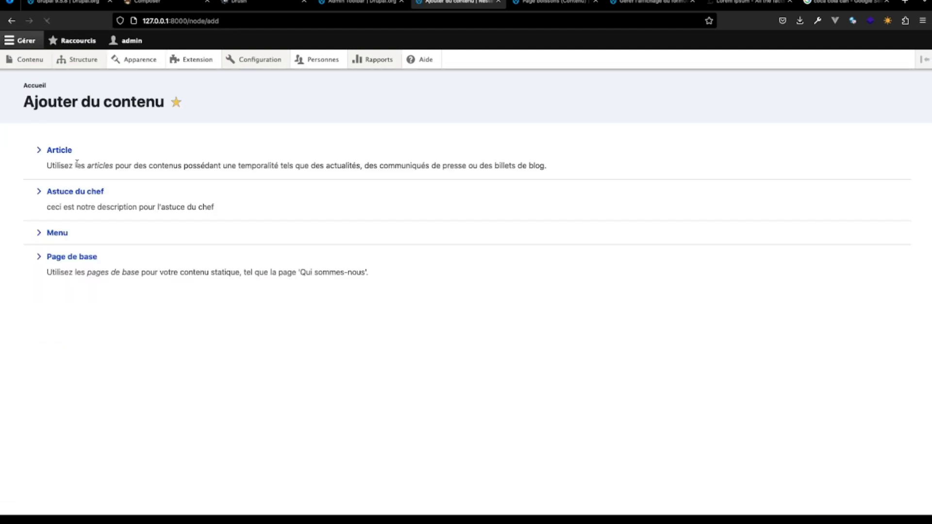
click(54, 235)
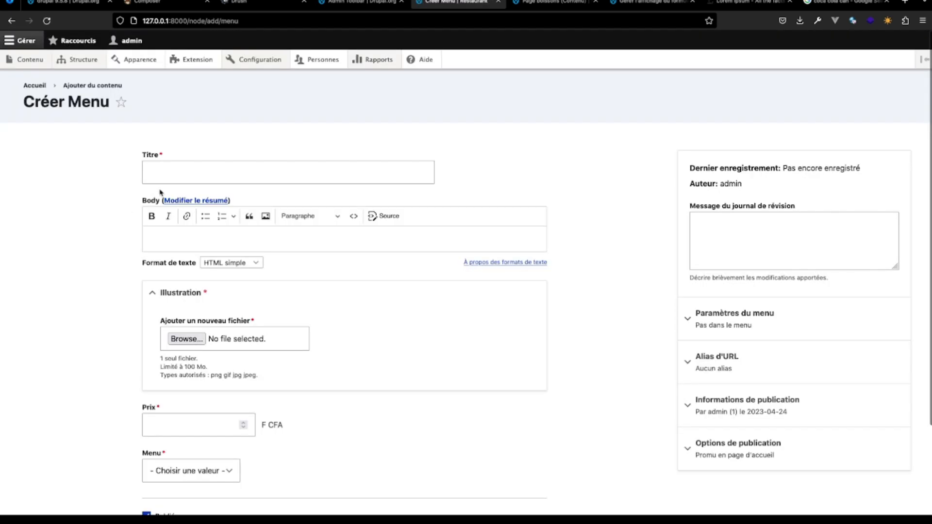
click(179, 173)
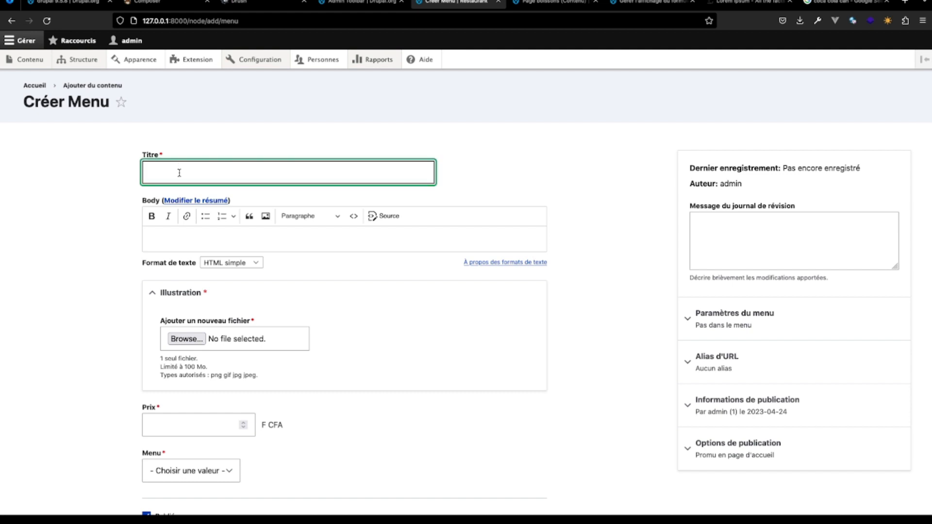
text(Mousse au chocolat)
click(181, 239)
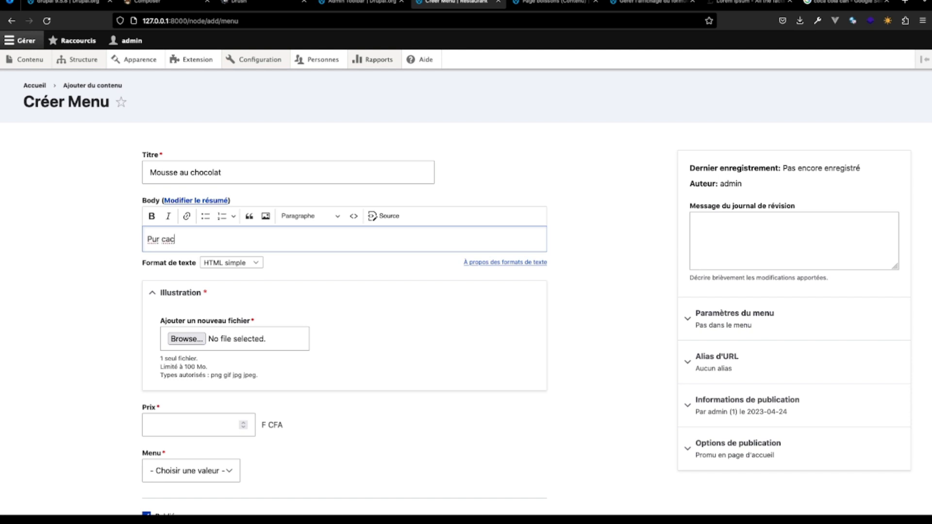
text(o)
text(de Côte d'Ivoire)
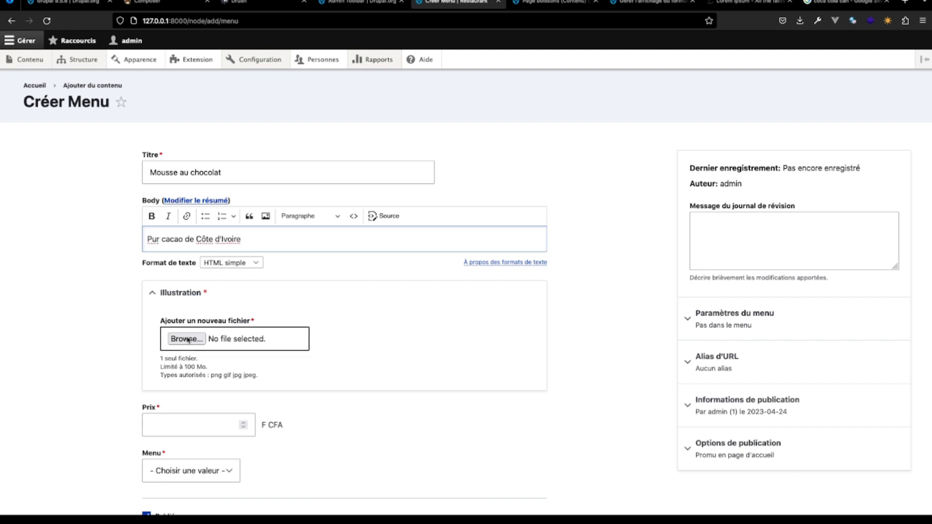
- Switch to Google Images and search for "mousse au chocolat"
click(844, 2)
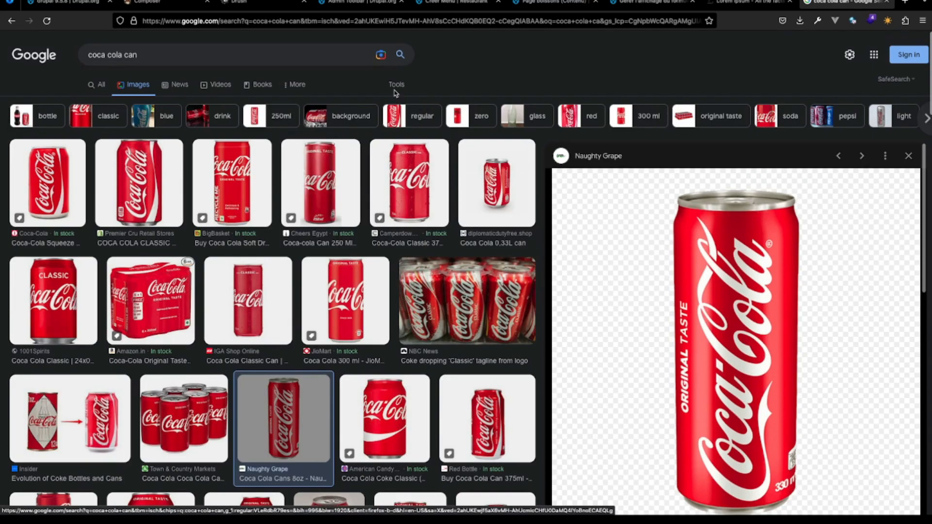
click(177, 53)
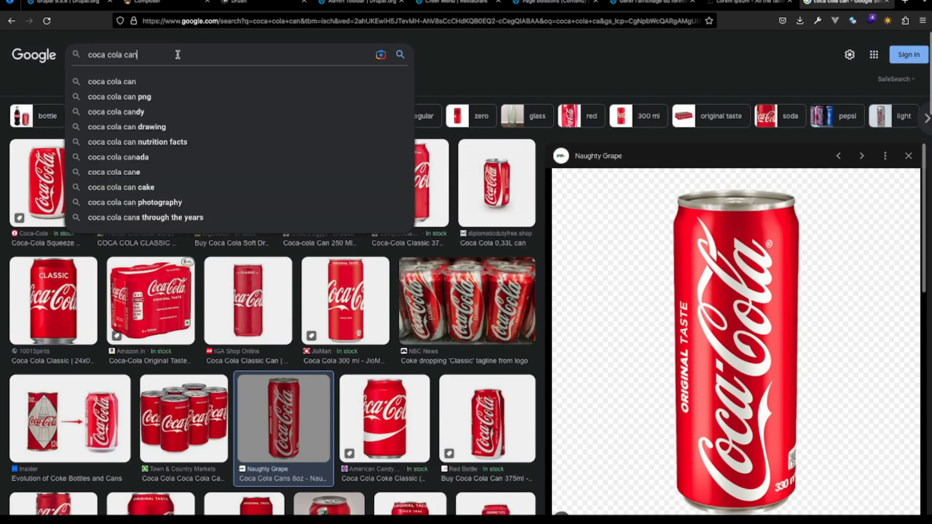
triple_click(176, 53)
text(mousse au)
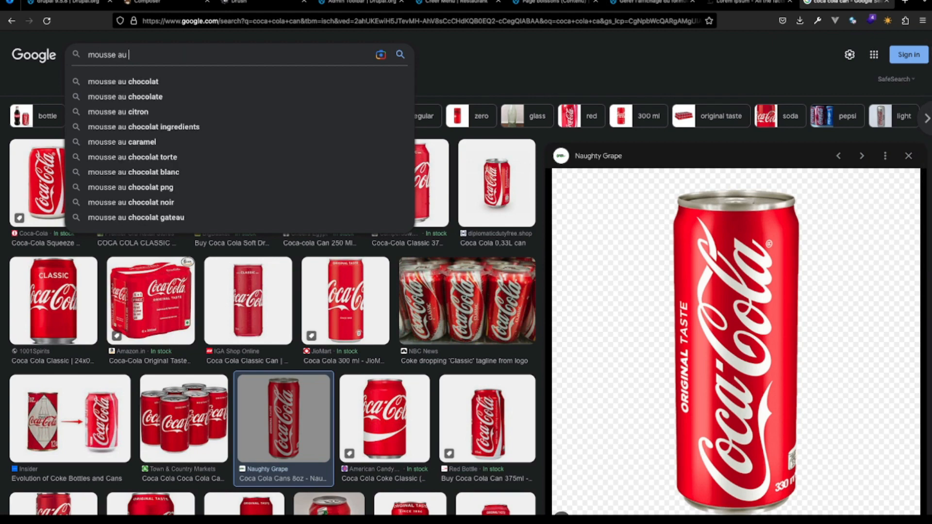
click(186, 79)
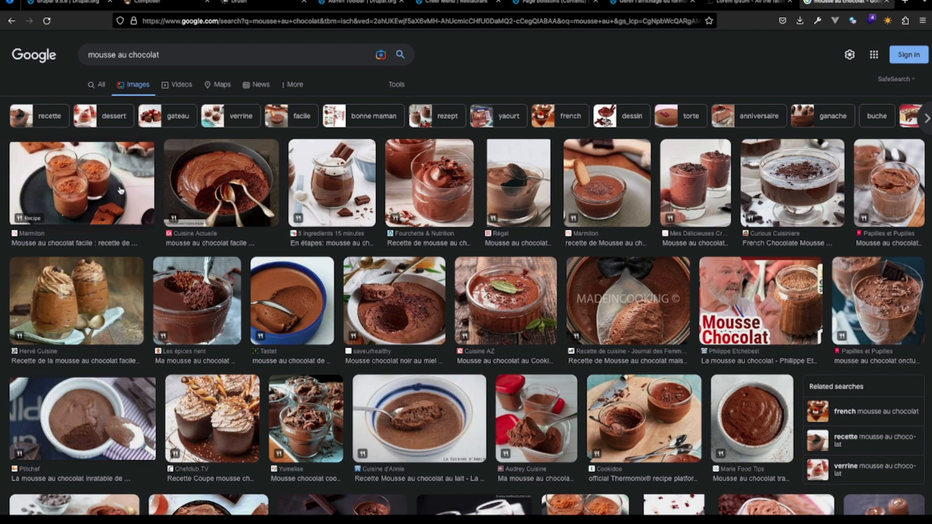
- Save the Hervé Cuisine picture of two mousse glasses as "chocolate" in the AventureDrupal folder and check the recent downloads
click(215, 186)
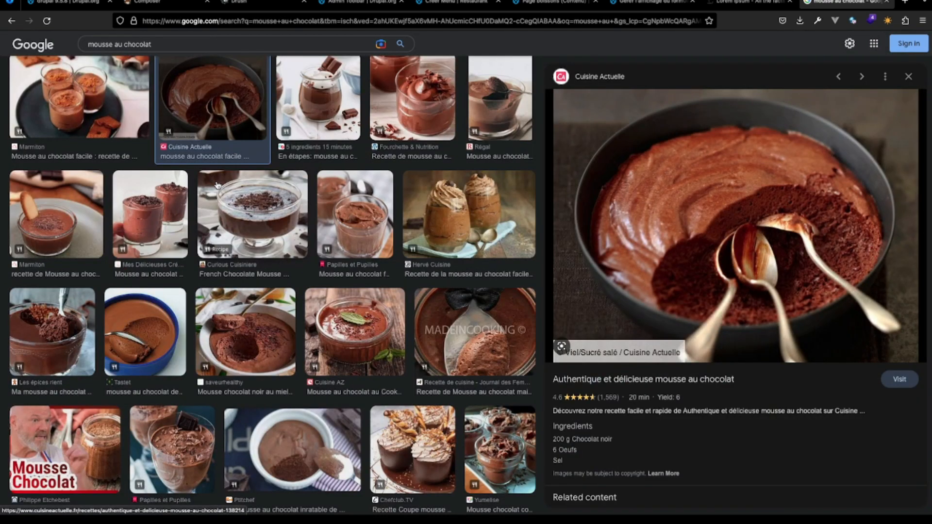
click(439, 234)
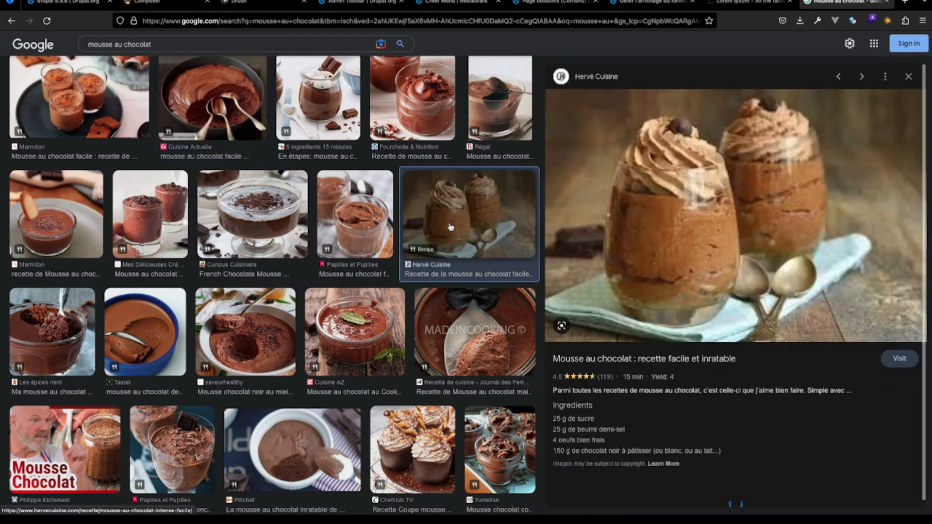
right_click(735, 198)
click(771, 287)
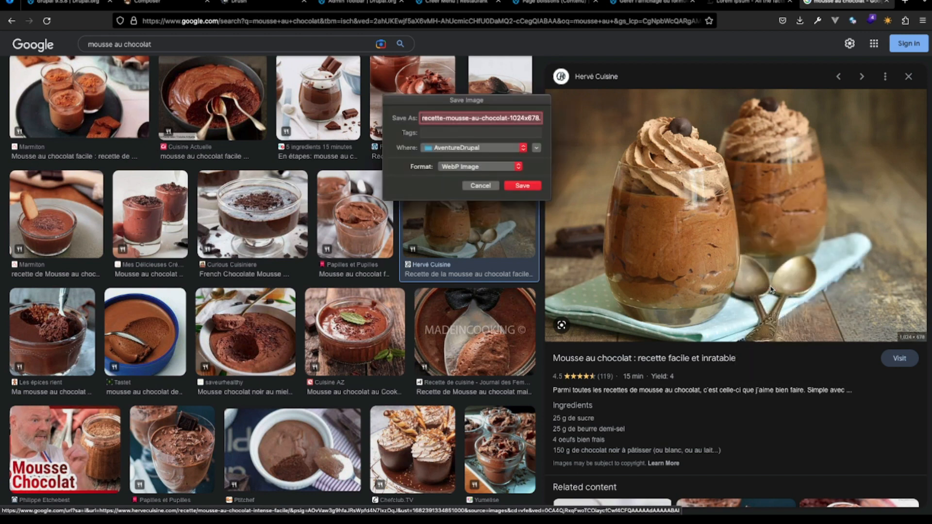
text(chocolate)
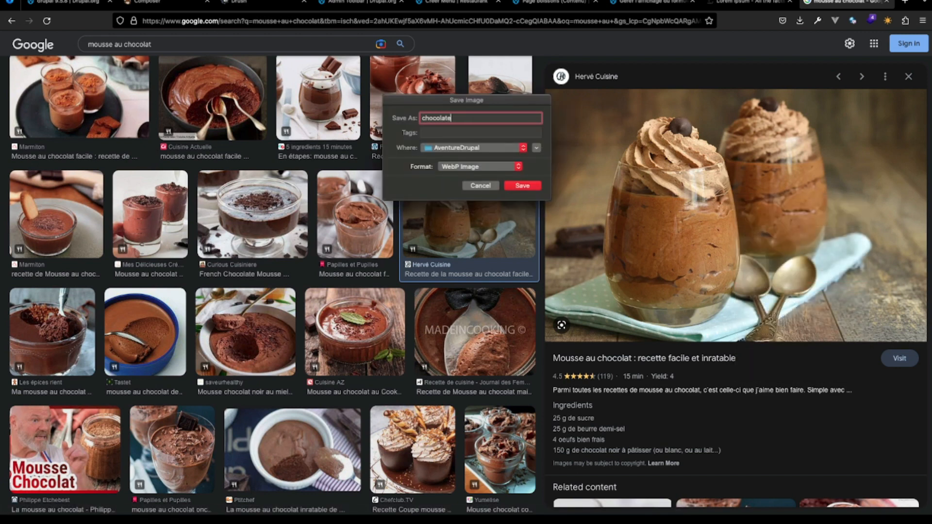
key(Return)
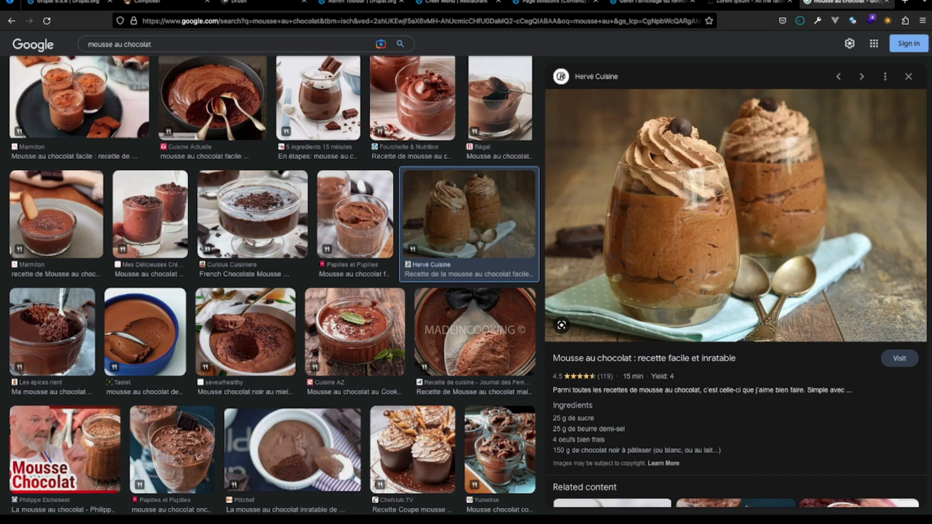
click(800, 20)
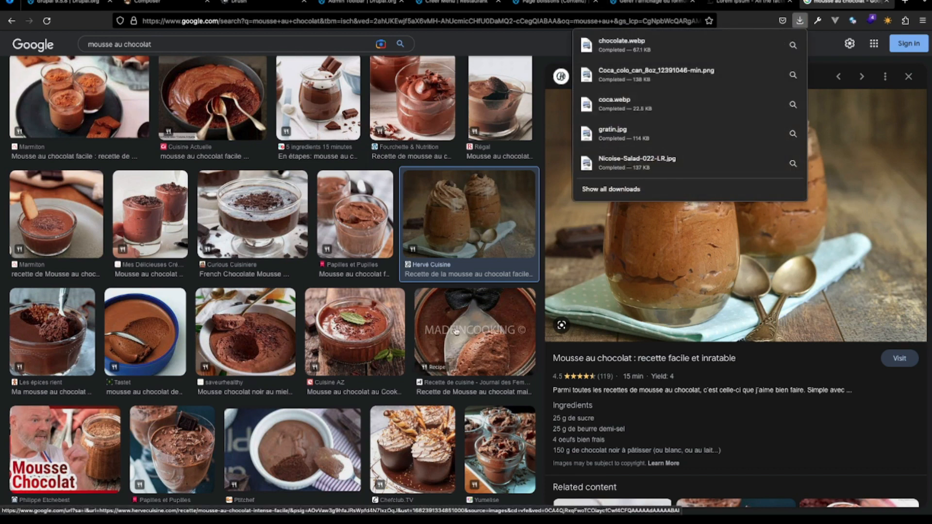
- Browse alternative mousse pictures, save the Supertoinette one as "chocolate" in JPEG format in the AventureDrupal folder, and check the recent downloads
click(358, 314)
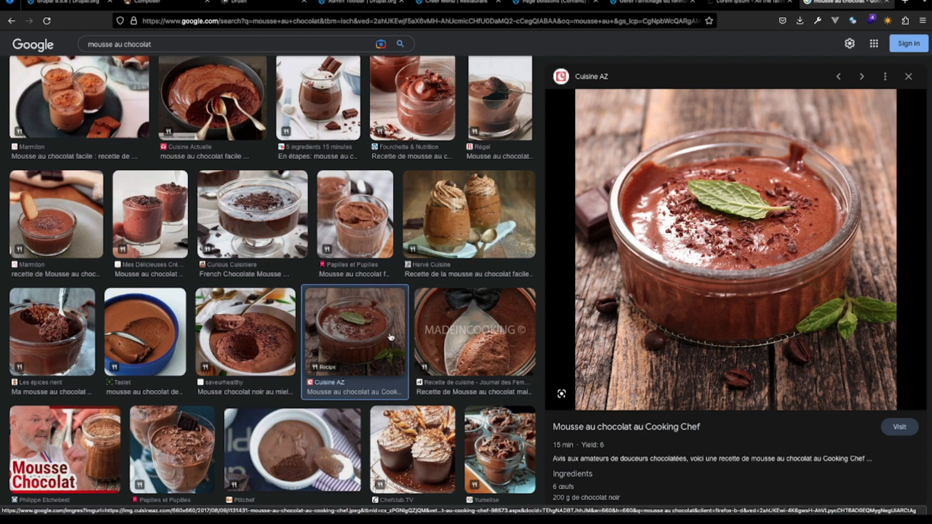
scroll(313, 345, down, 4)
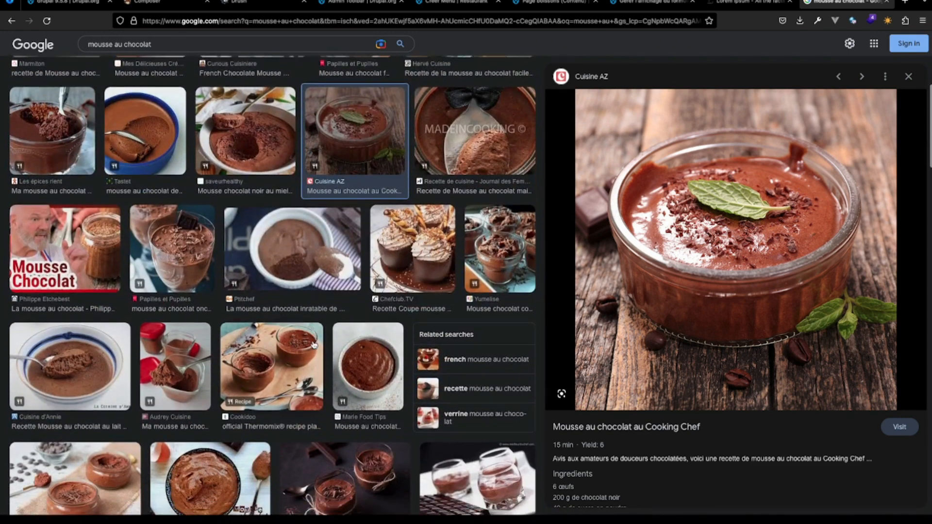
scroll(314, 345, down, 4)
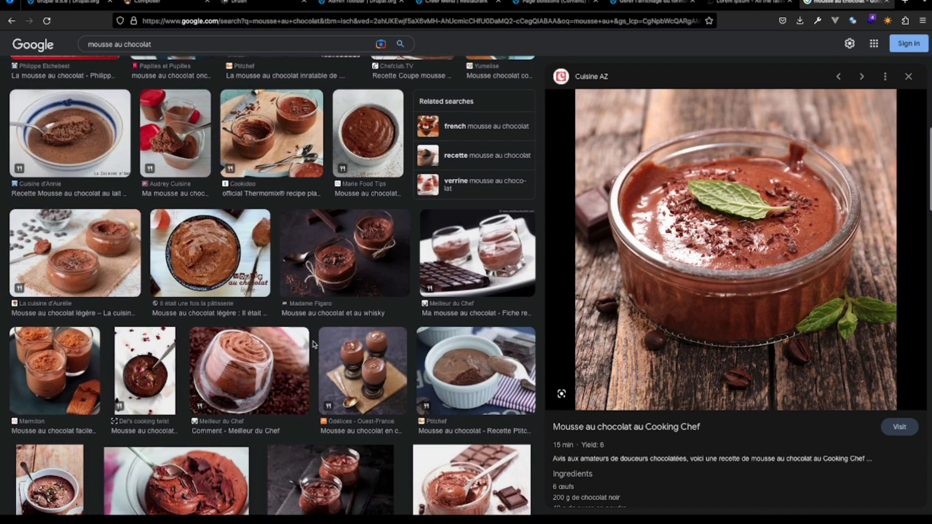
click(343, 352)
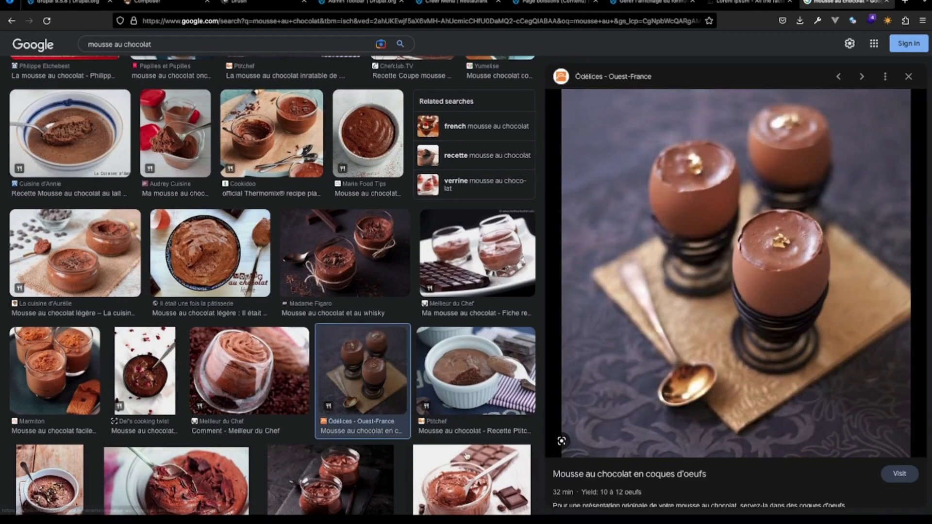
scroll(614, 312, down, 3)
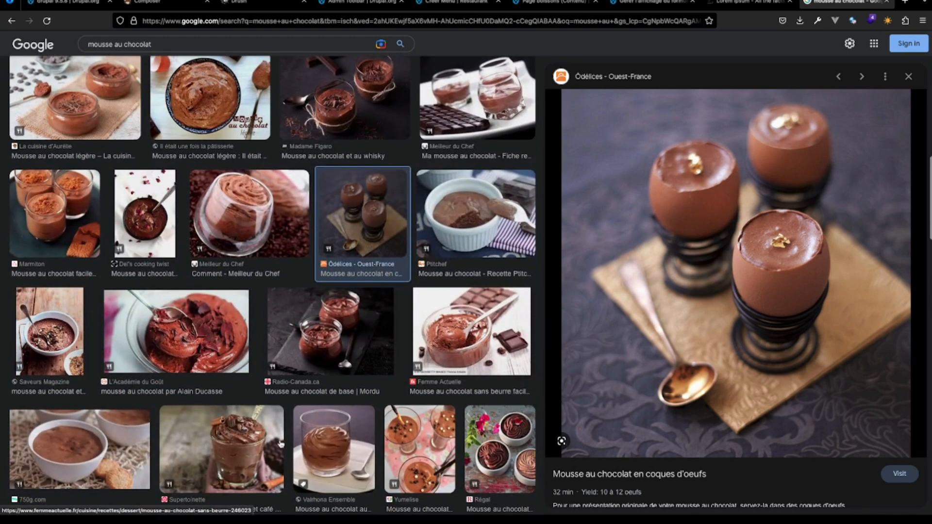
click(204, 461)
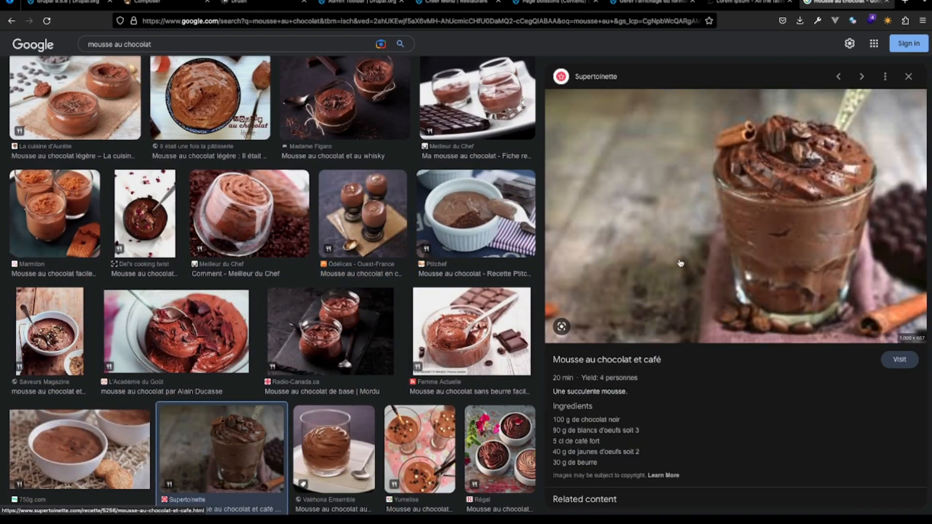
right_click(772, 235)
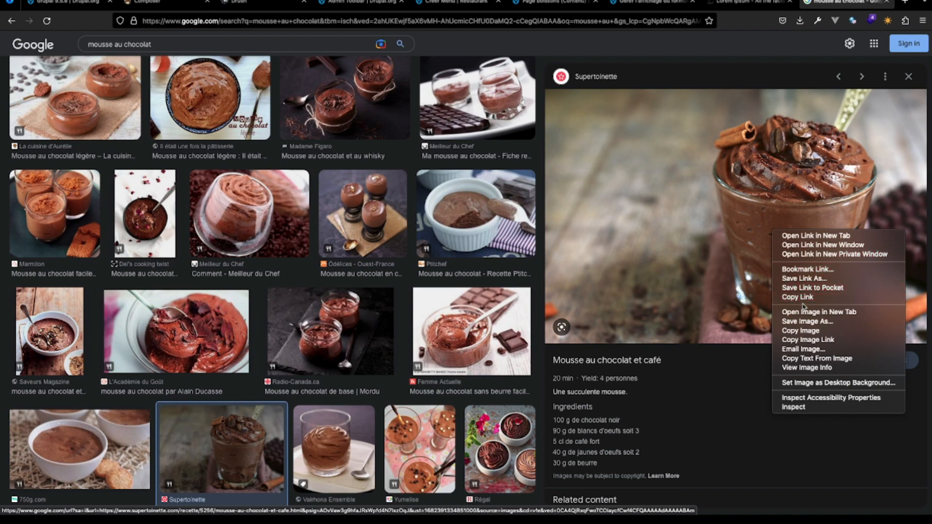
click(806, 320)
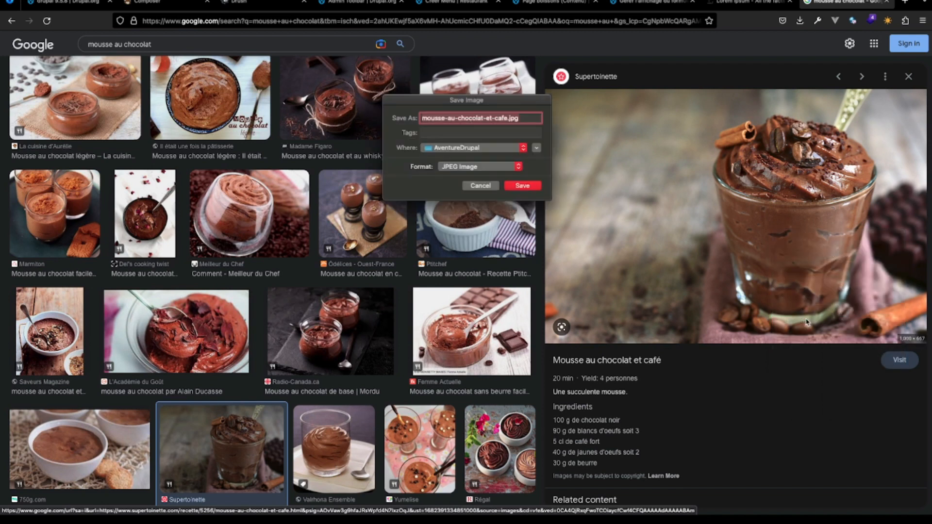
text(chocolate)
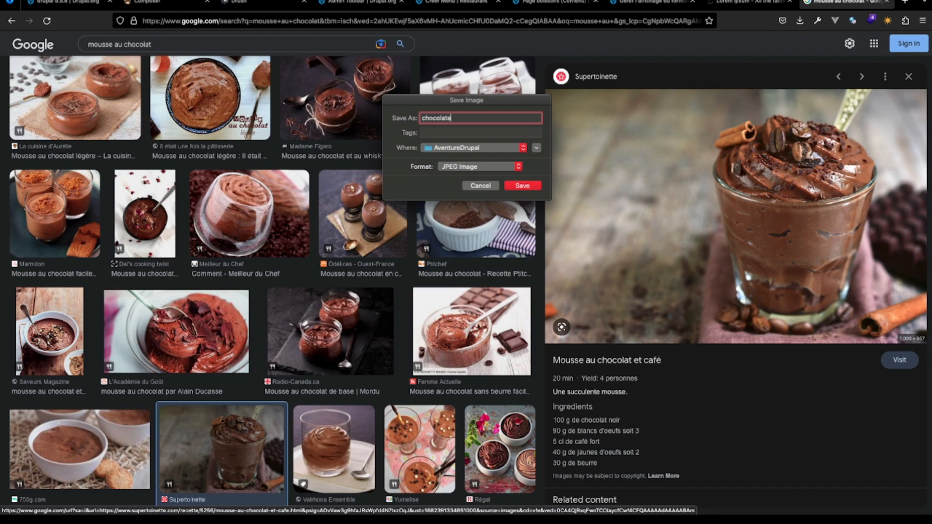
click(531, 190)
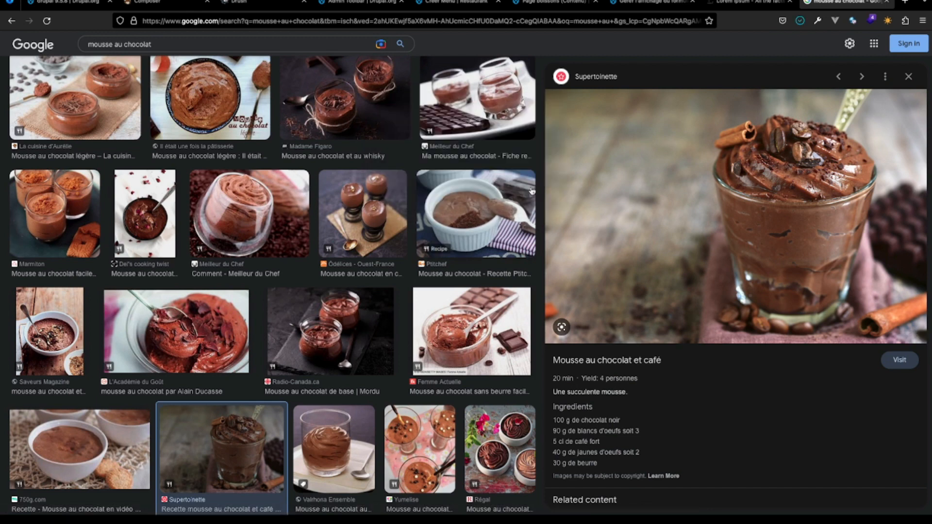
click(800, 21)
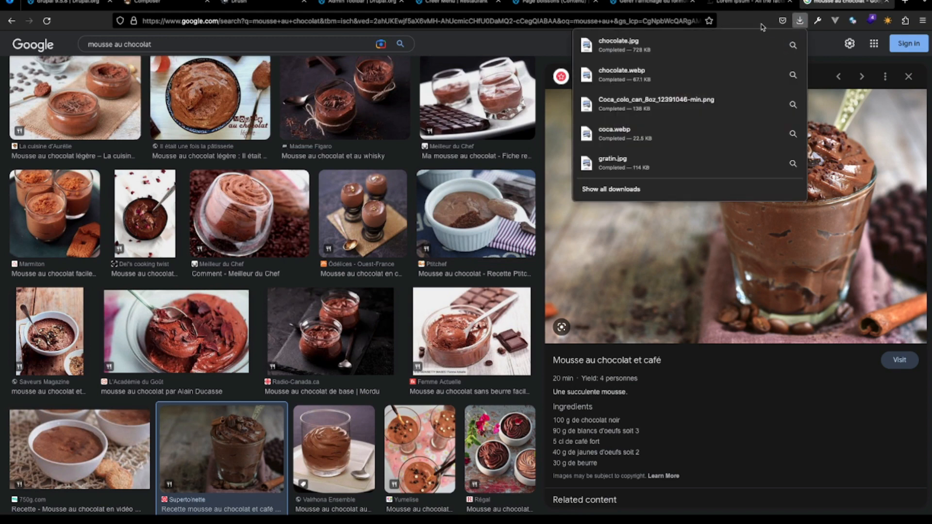
key(Escape)
- Return to the unfinished Mousse au chocolat menu item and set its price to 2000 F CFA and its menu category to Dessert
click(542, 5)
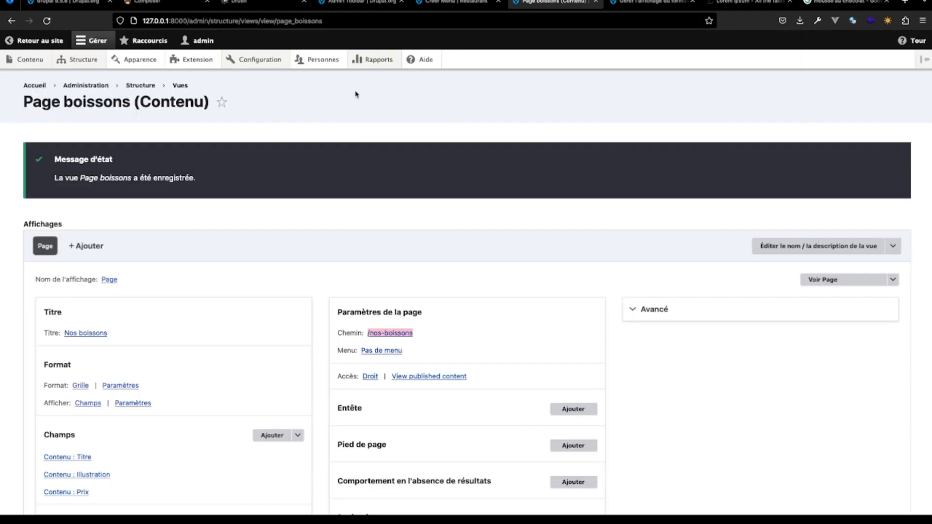
click(466, 23)
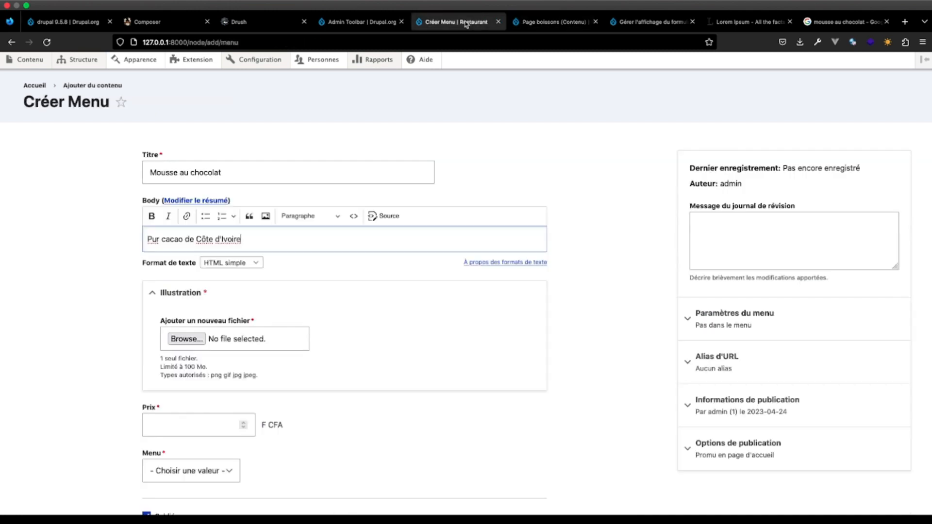
click(186, 425)
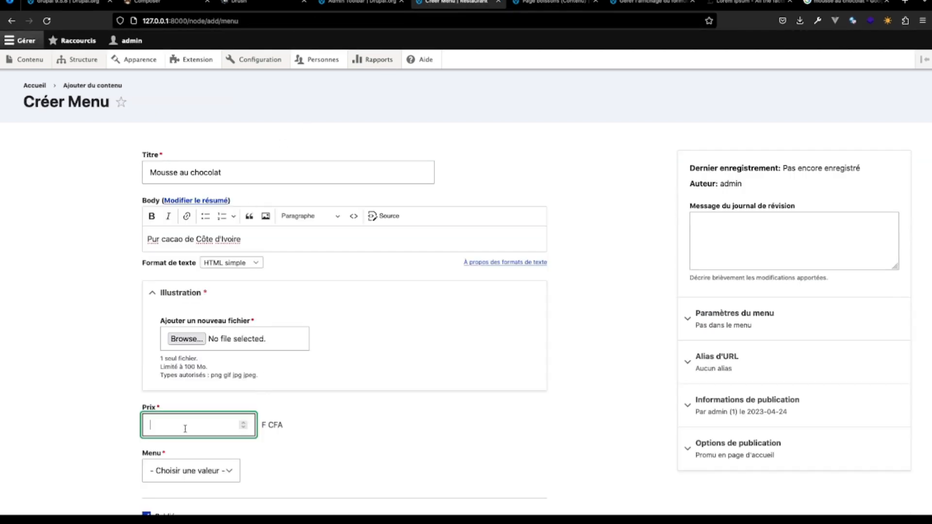
text(2000)
click(197, 474)
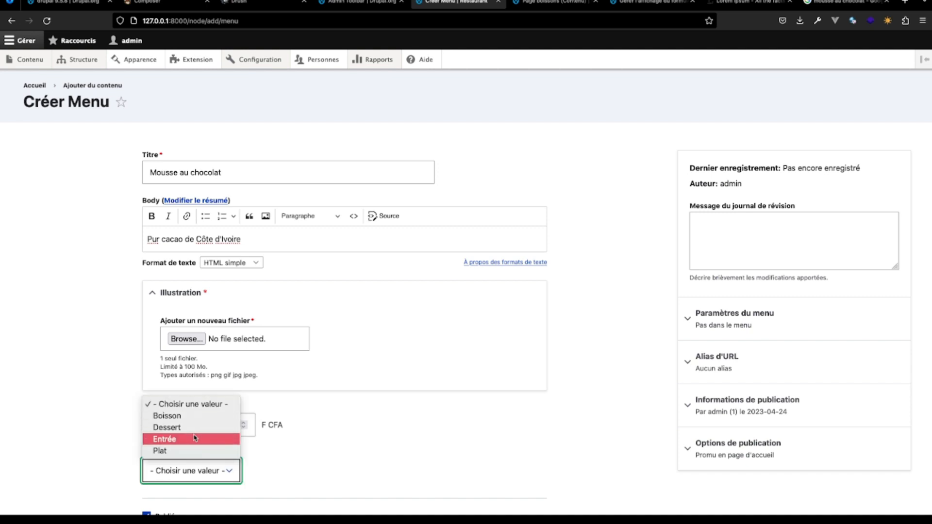
click(195, 429)
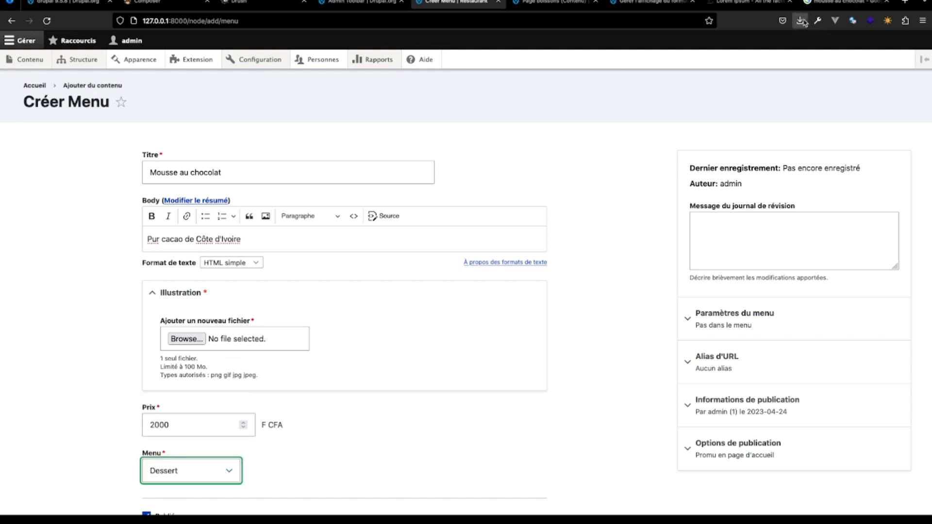
- Attach the downloaded chocolate.jpg as the illustration with the alternative text "chocolat" and save the menu item
click(800, 21)
drag(672, 44, 228, 339)
click(285, 364)
text(chocolat)
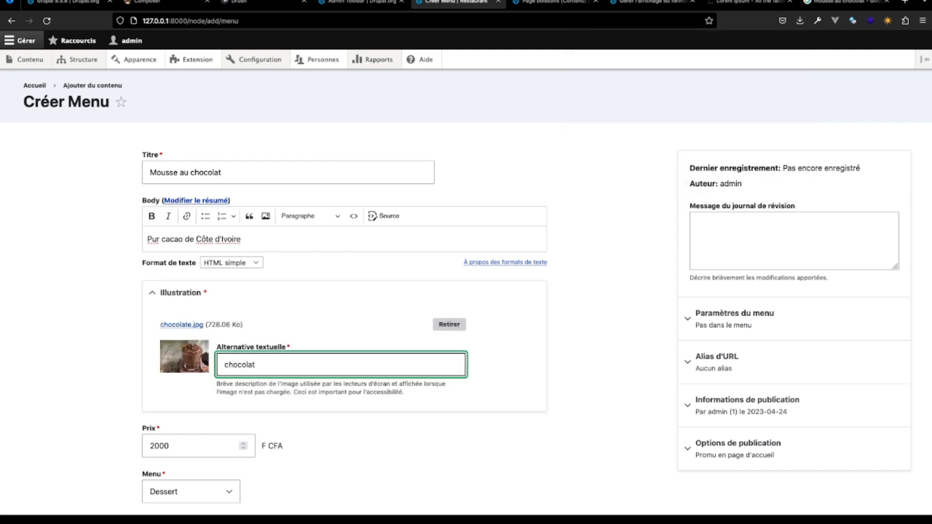
scroll(262, 401, down, 1)
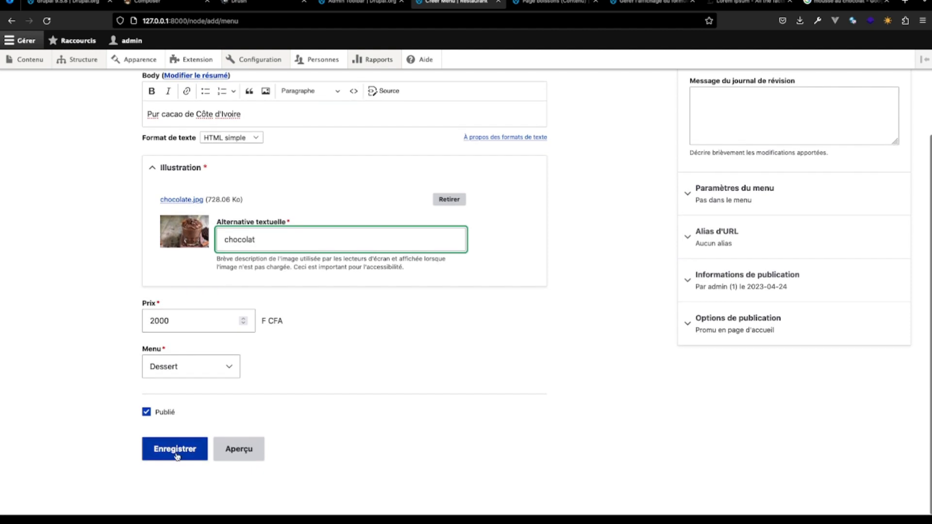
click(176, 446)
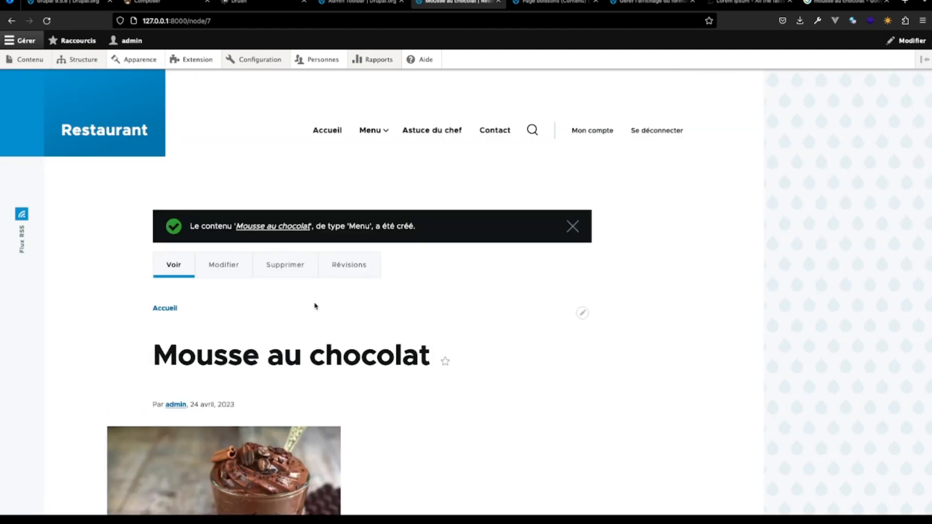
- Review the published Mousse au chocolat page, and check the Desserts and Entrées pages through the site's main navigation
scroll(441, 364, down, 6)
scroll(441, 364, up, 1)
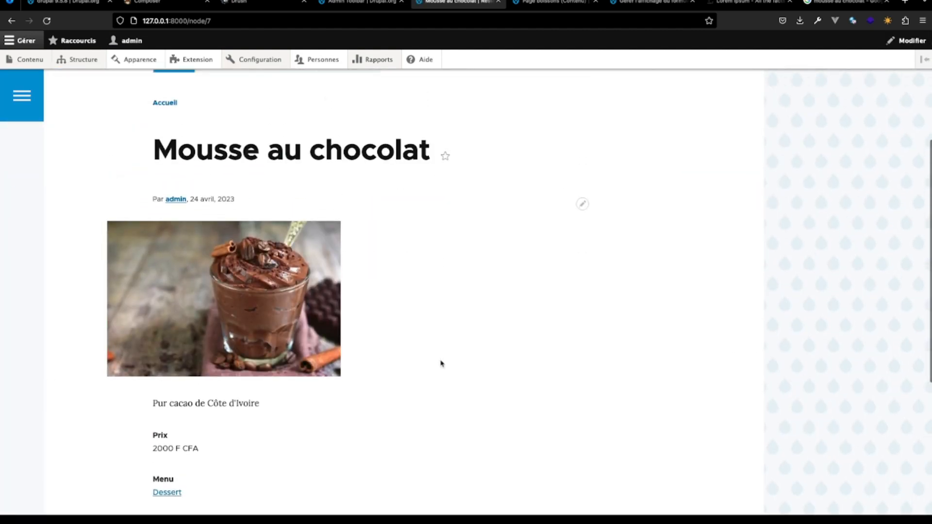
scroll(441, 364, up, 5)
mouse_move(382, 139)
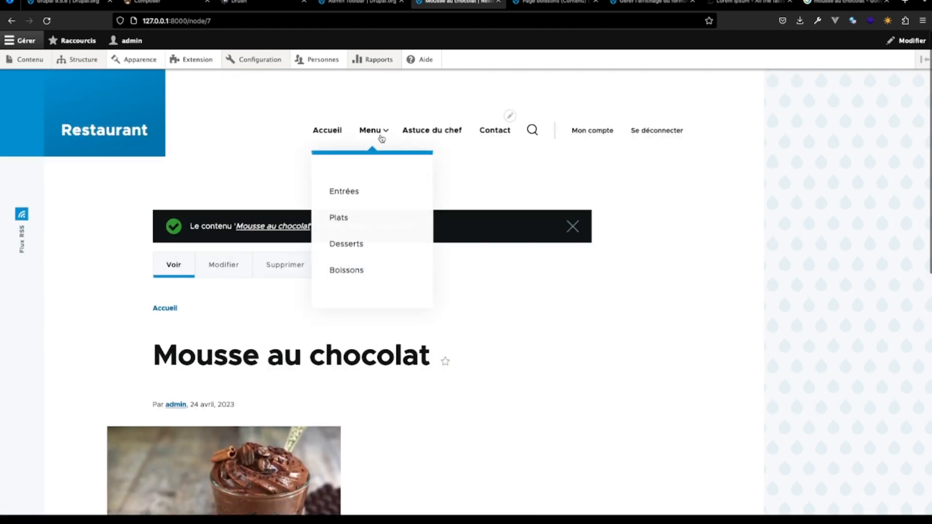
click(355, 244)
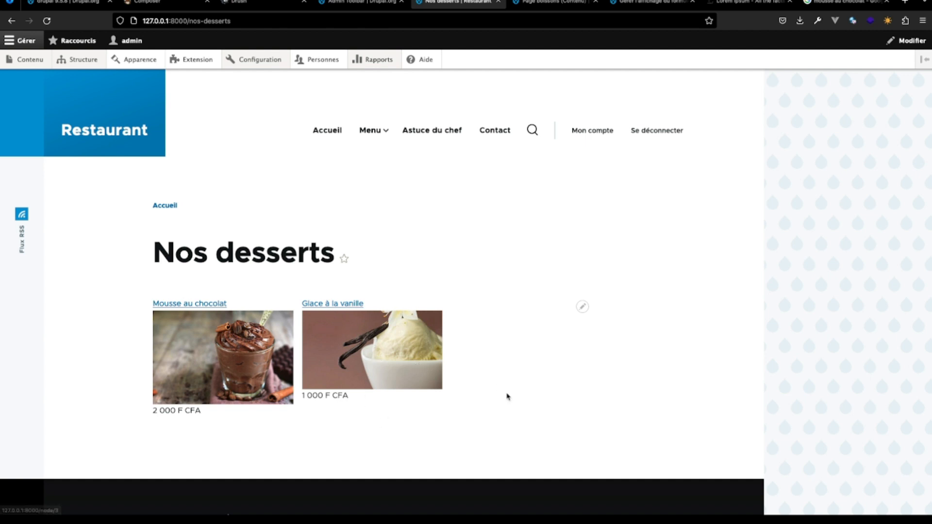
mouse_move(383, 128)
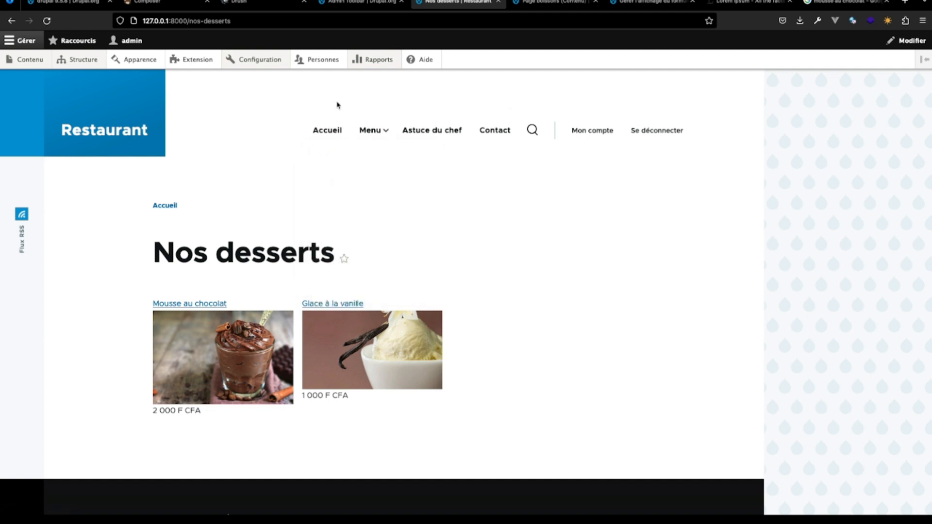
click(363, 188)
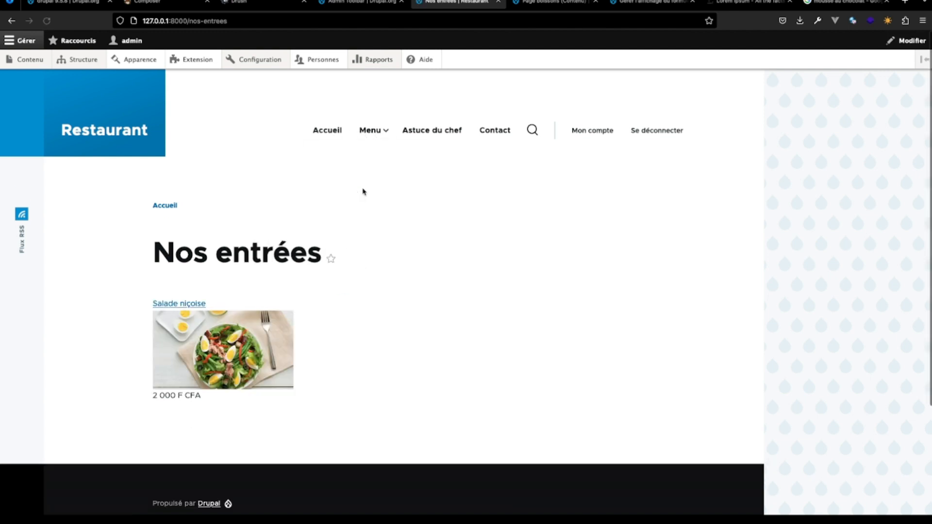
click(370, 134)
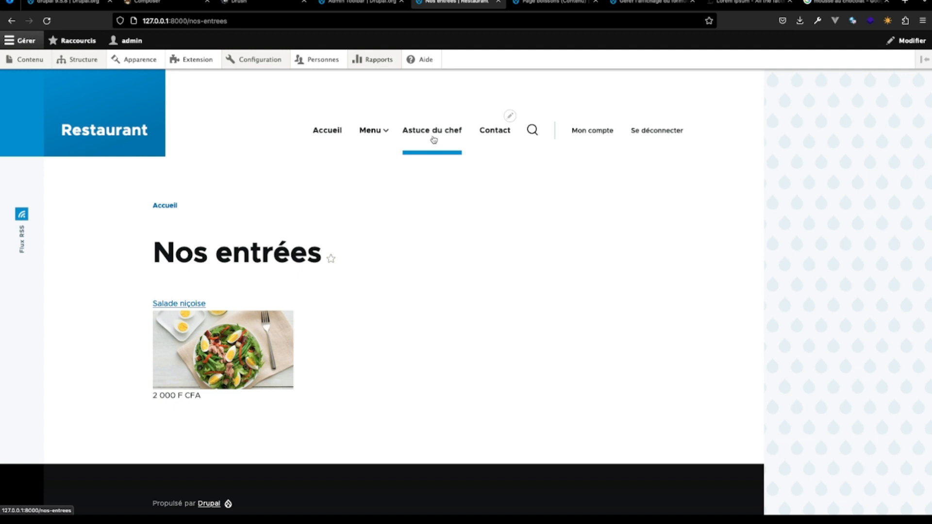
- Go back to the views administration and start a new view named "Astuce du chef"
click(564, 4)
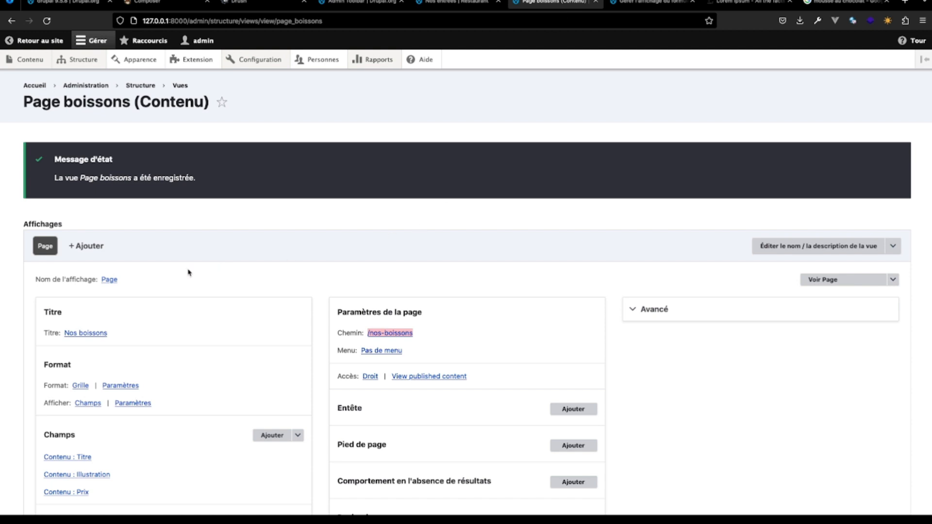
scroll(271, 327, down, 10)
scroll(271, 327, up, 5)
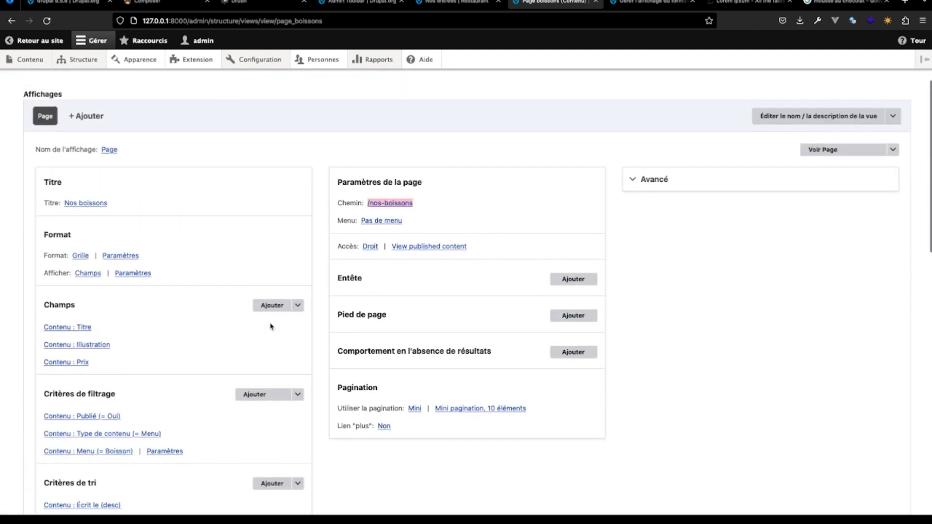
scroll(271, 327, up, 2)
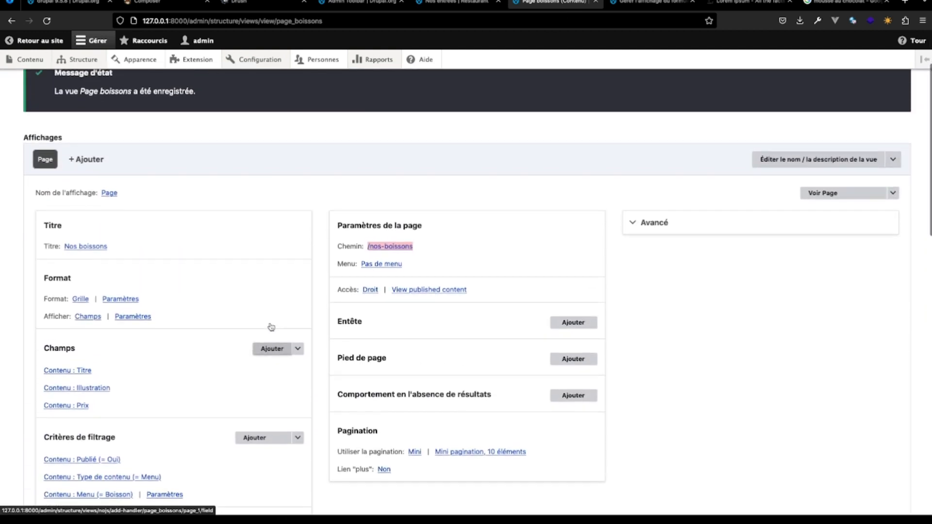
scroll(271, 326, up, 1)
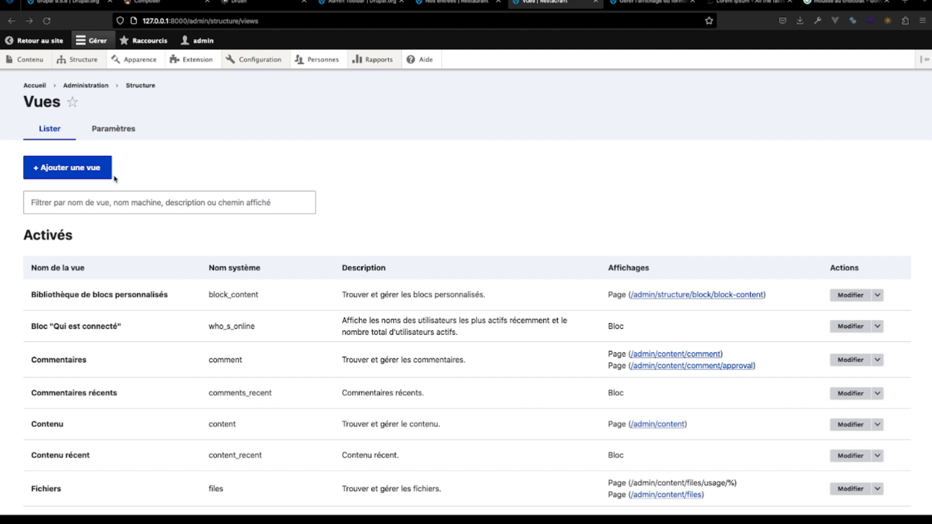
click(86, 171)
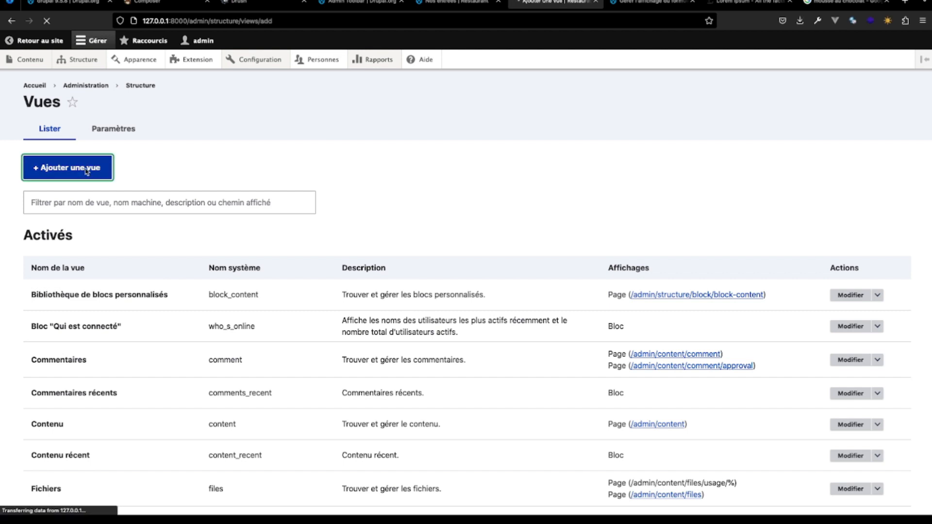
click(89, 197)
text(Astru)
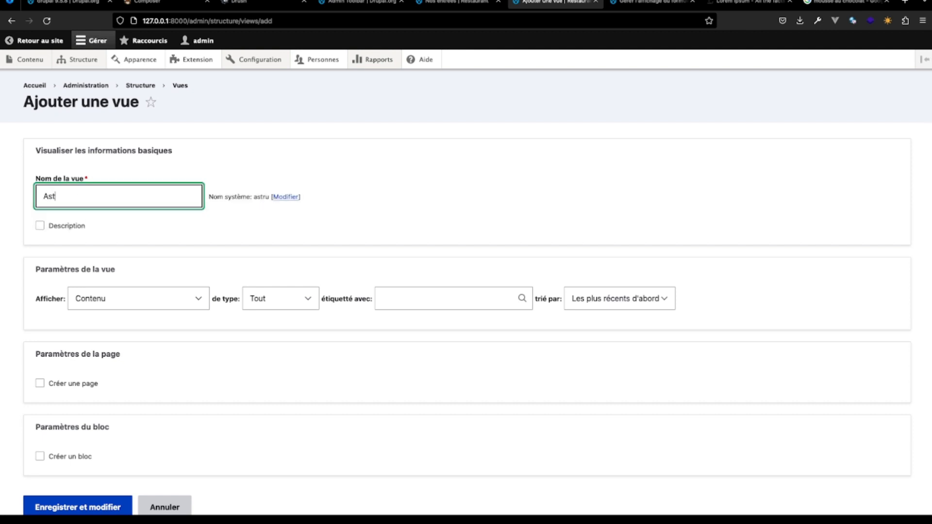
key(Down)
key(Return)
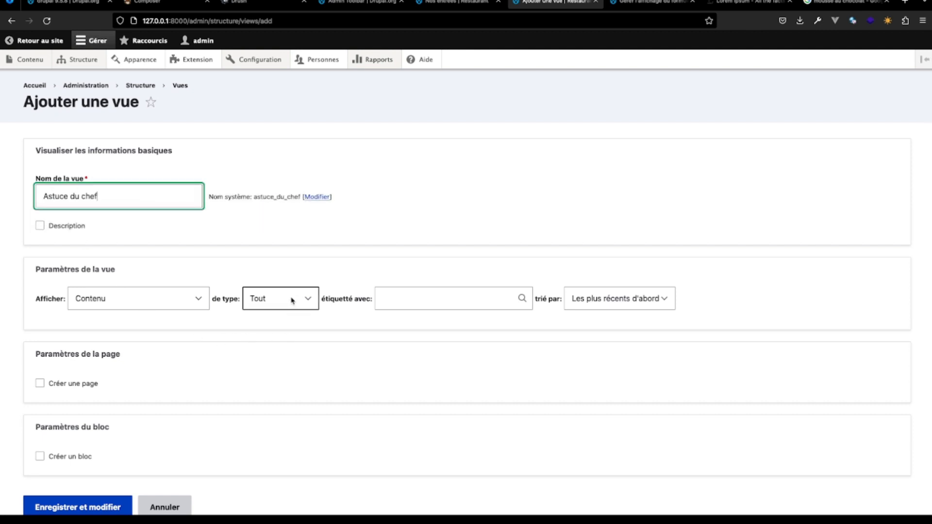
- Restrict the new view to content of type Astuce du chef and enable page creation for it
click(291, 300)
click(289, 314)
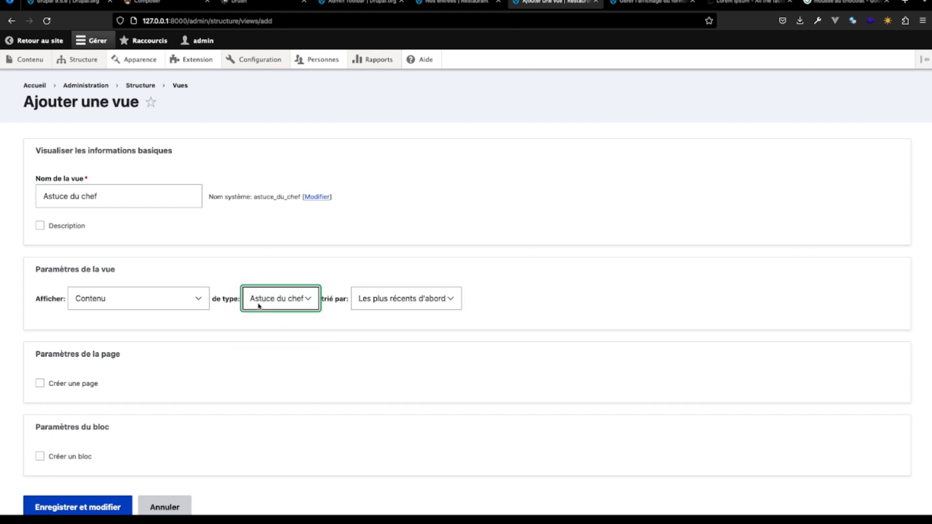
click(40, 383)
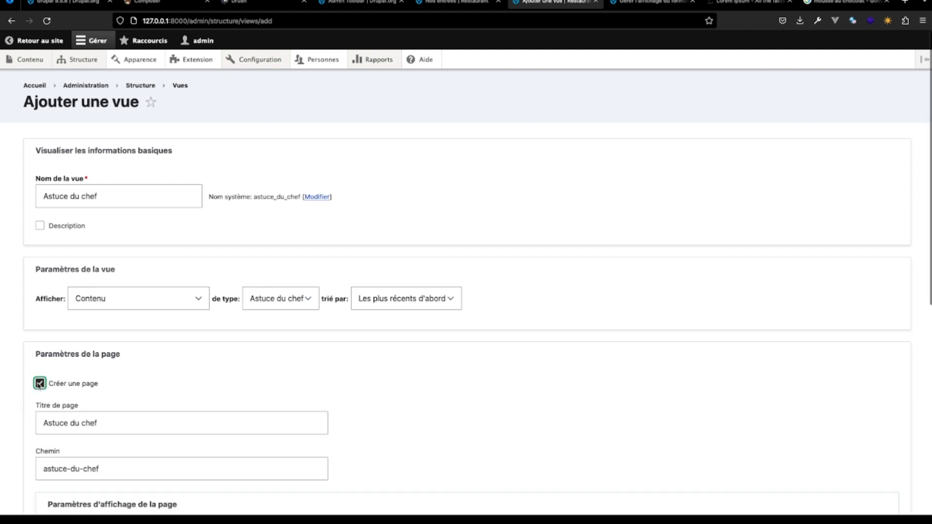
scroll(112, 452, down, 5)
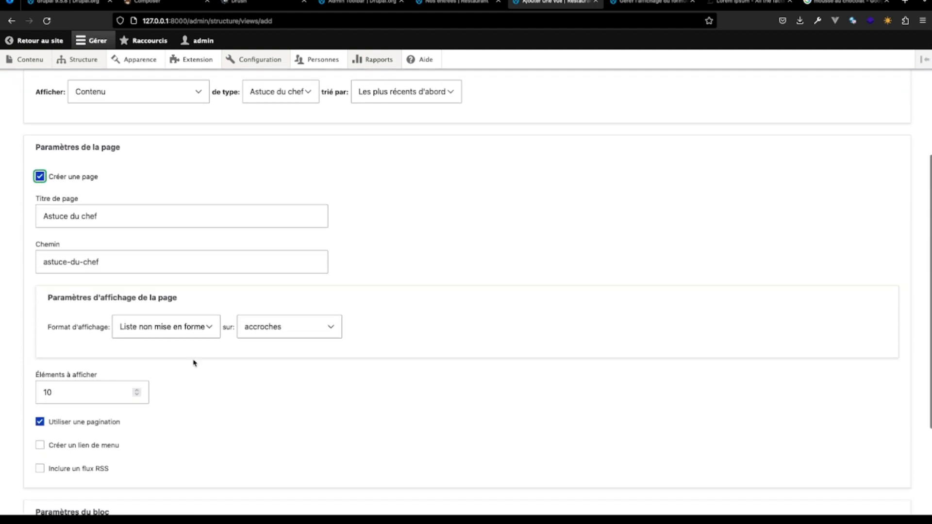
- Set the page display format to Grille with champs, and save the new Astuce du chef view for further editing
click(216, 329)
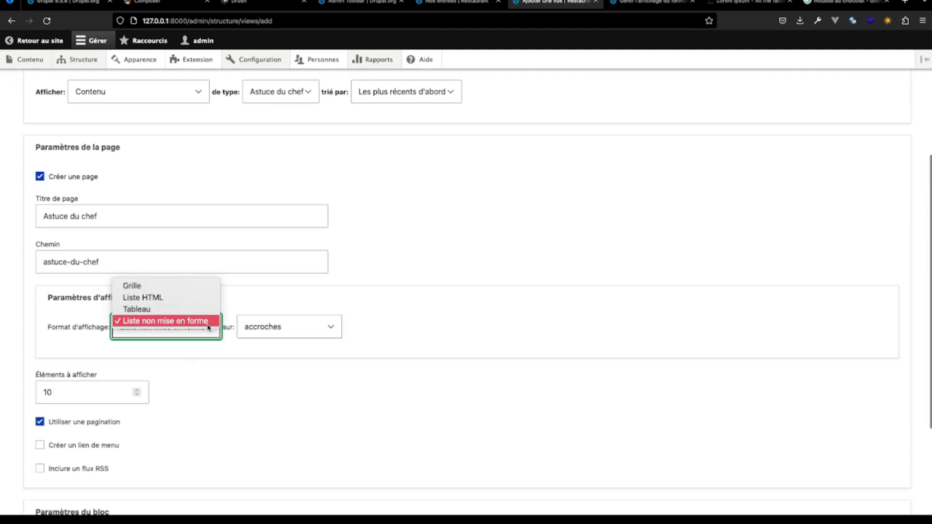
click(178, 289)
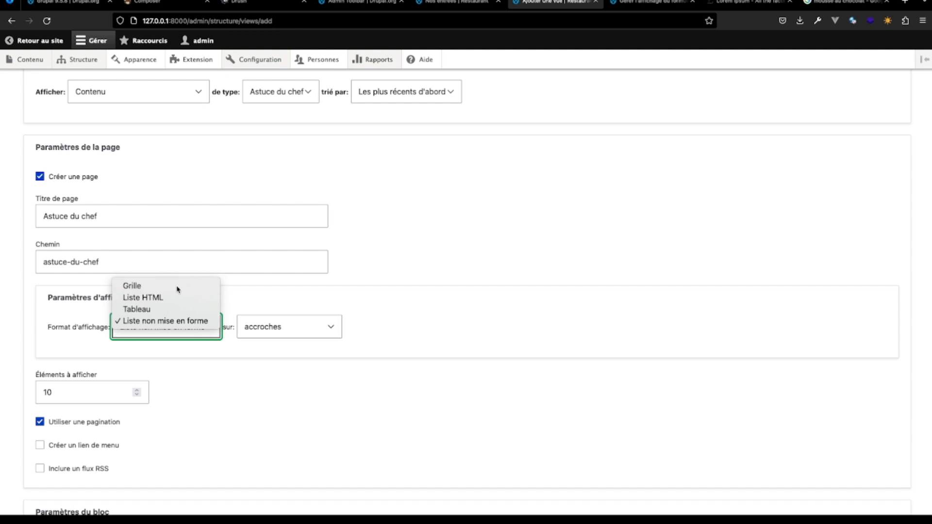
click(286, 330)
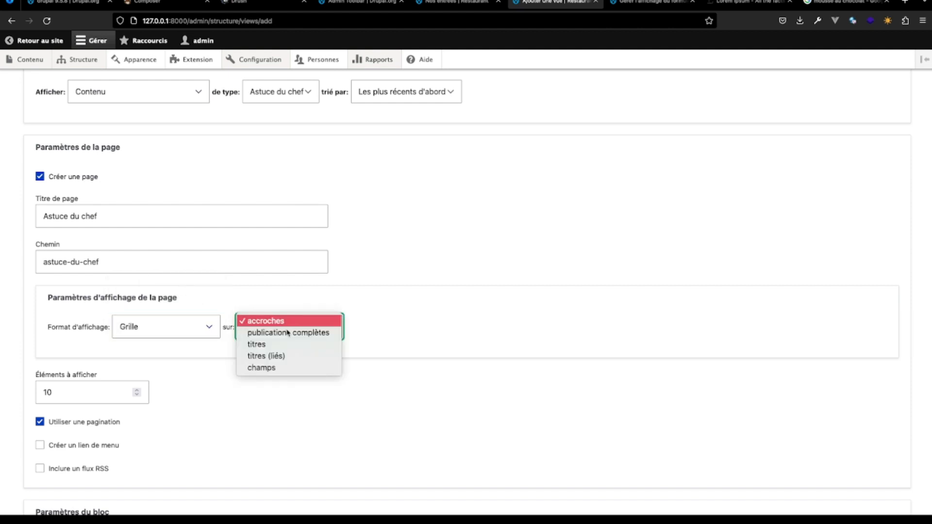
click(286, 366)
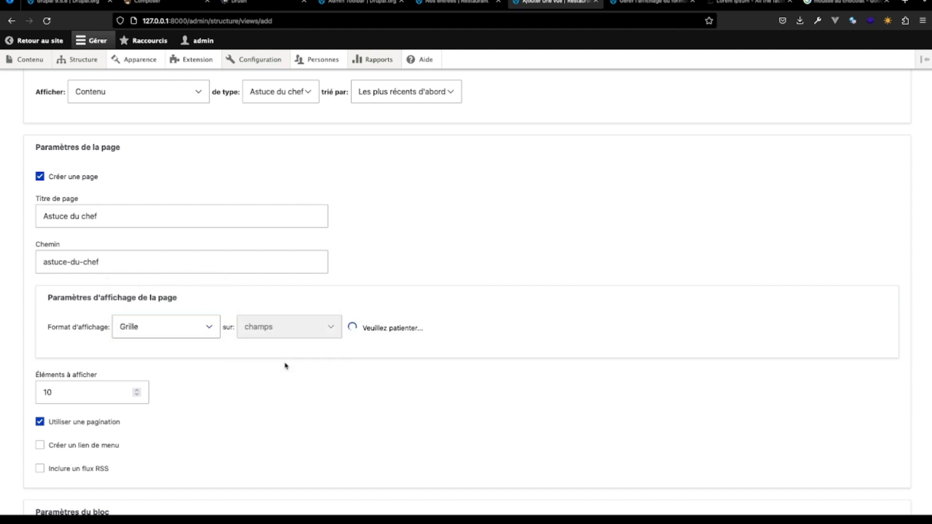
click(295, 330)
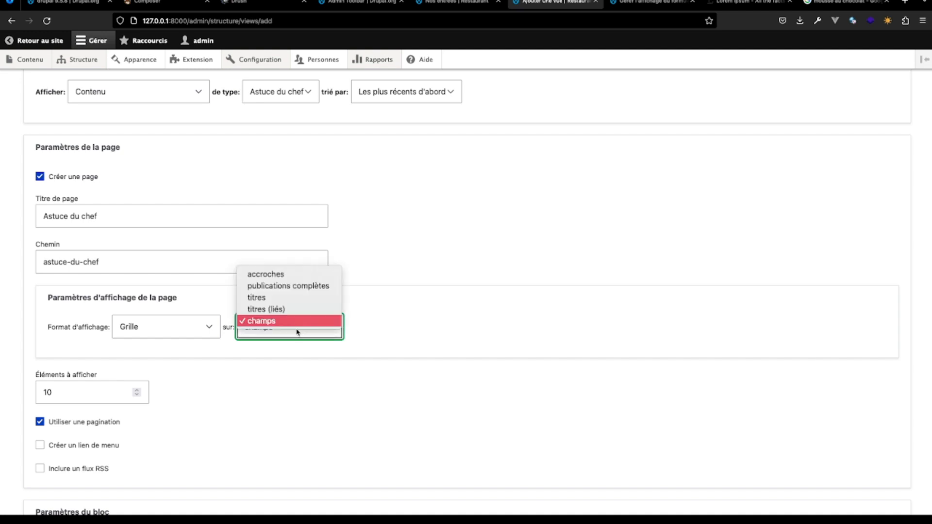
click(287, 275)
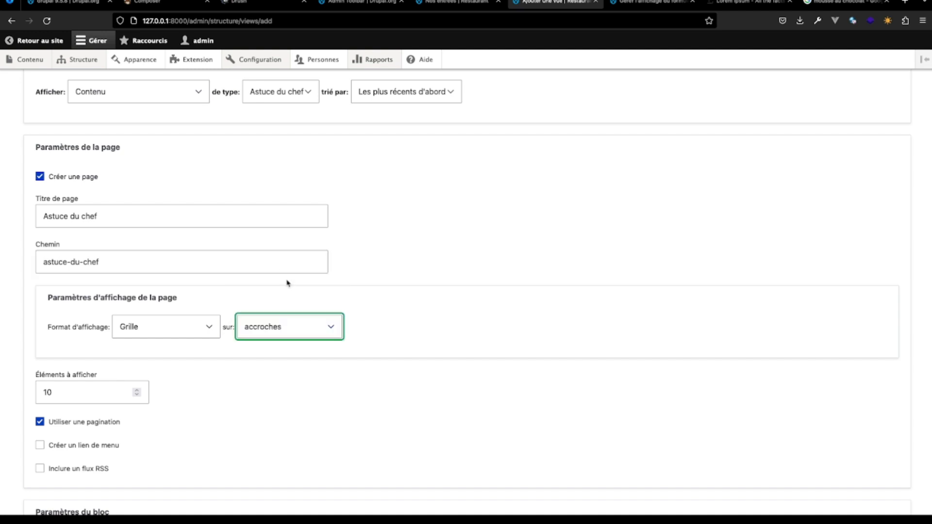
click(329, 327)
click(302, 367)
scroll(223, 383, down, 5)
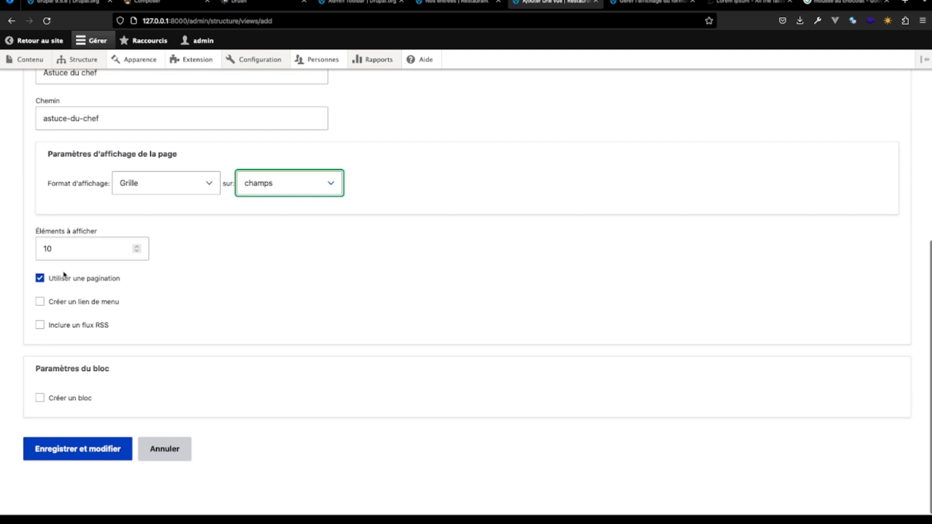
click(78, 456)
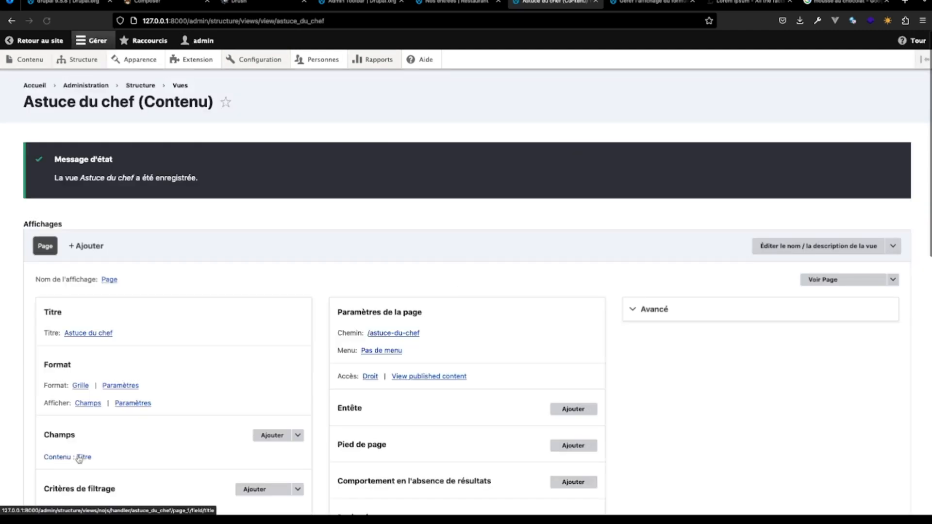
- Add the Illustration content field to the Astuce du chef view
scroll(79, 459, down, 10)
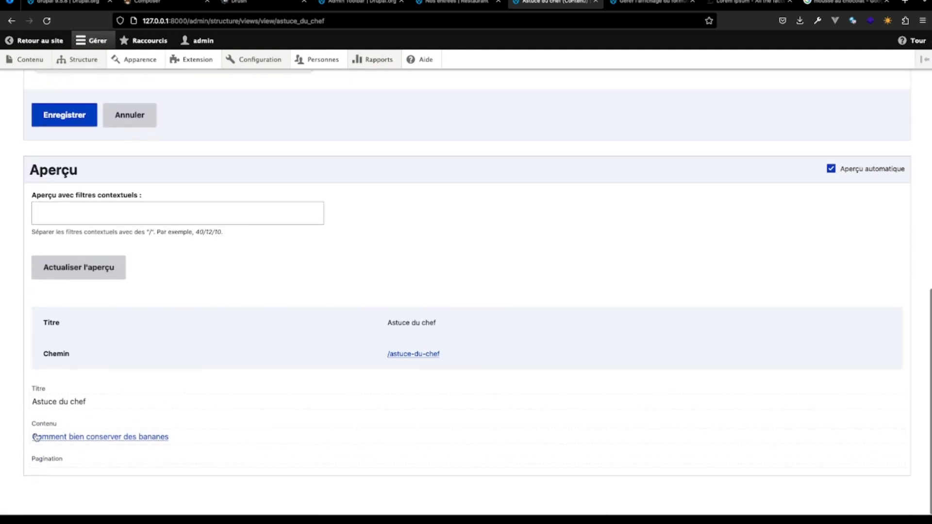
scroll(190, 445, up, 10)
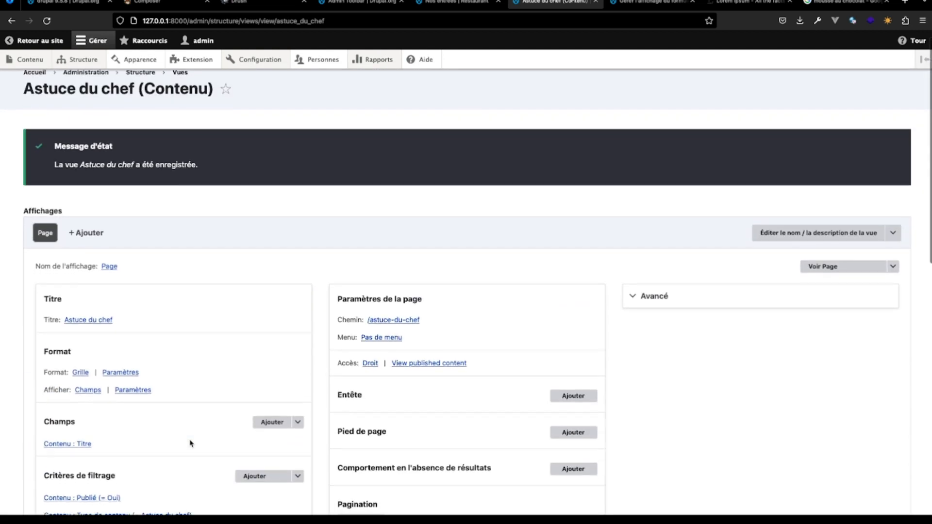
scroll(190, 444, down, 2)
scroll(190, 443, down, 1)
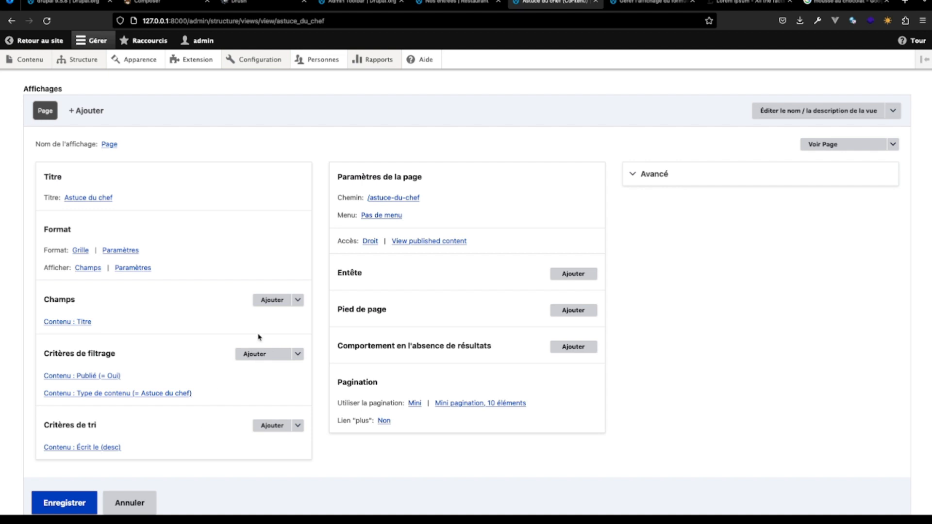
click(269, 300)
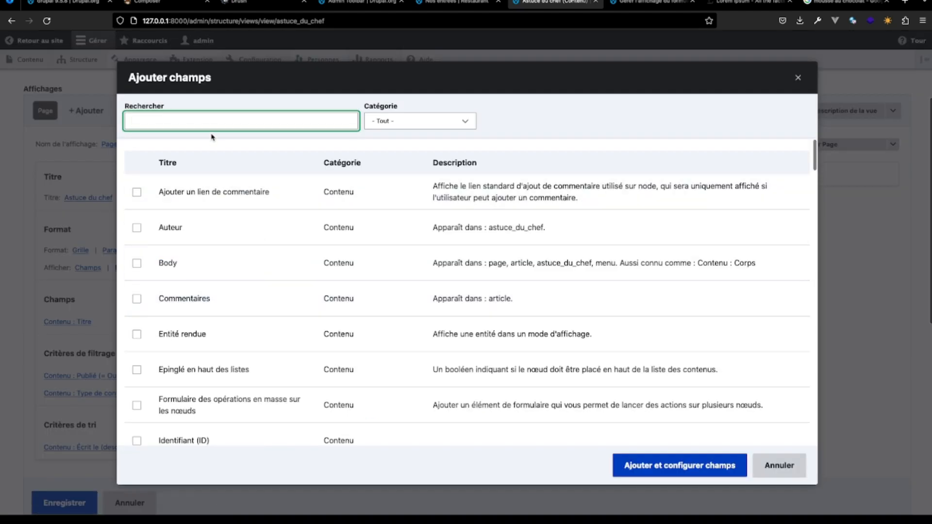
text(illus)
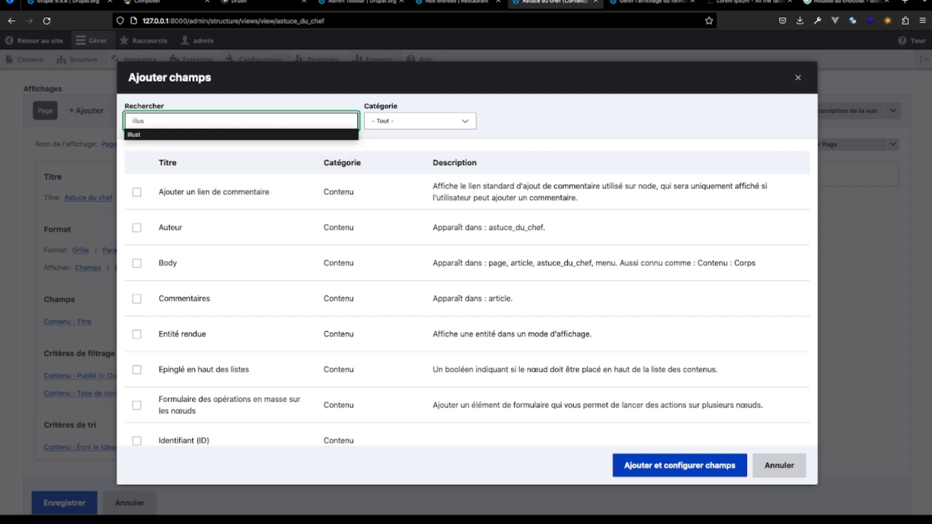
text(t)
click(227, 187)
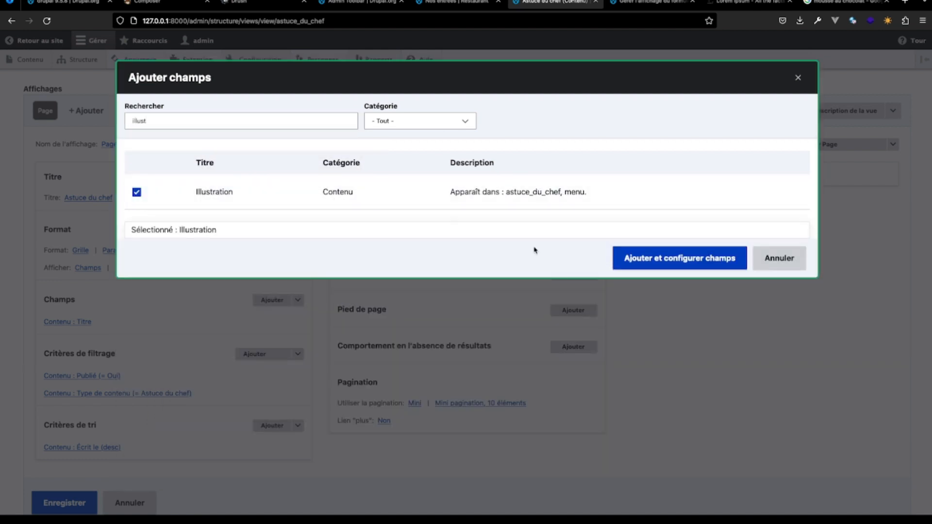
click(677, 257)
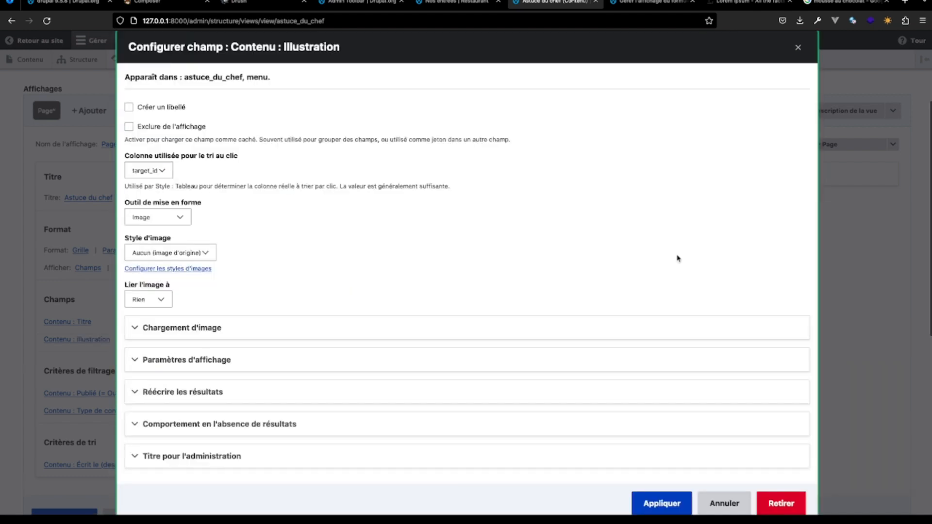
- Configure the Illustration field with image style Large (480×480) and the image linked to Contenu, and apply it
click(194, 281)
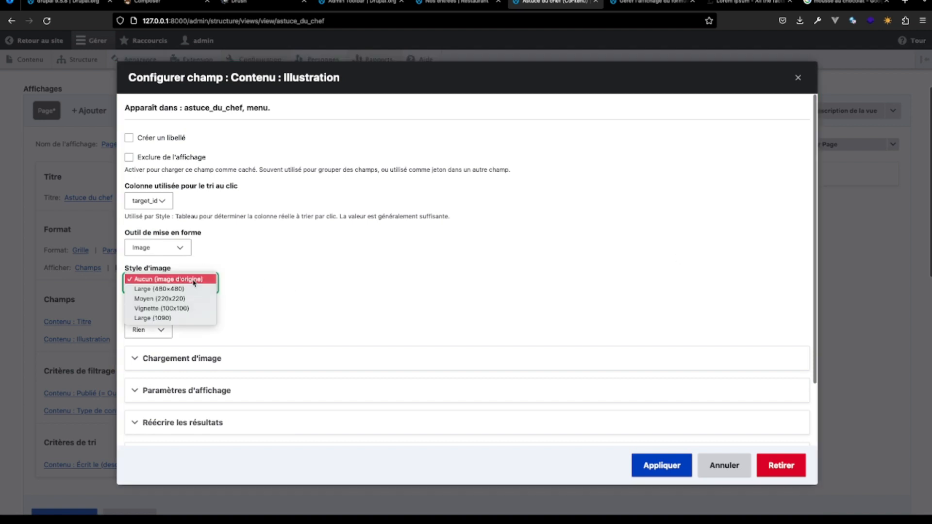
click(192, 290)
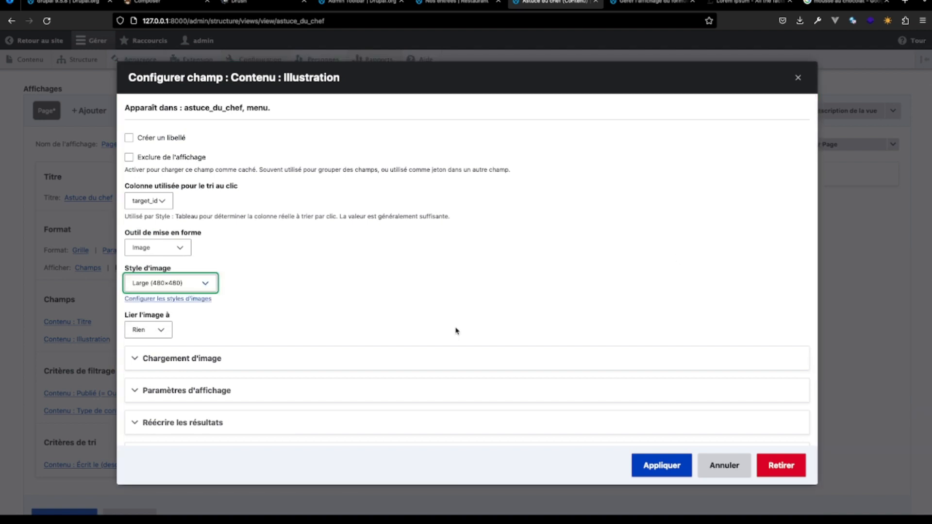
click(151, 330)
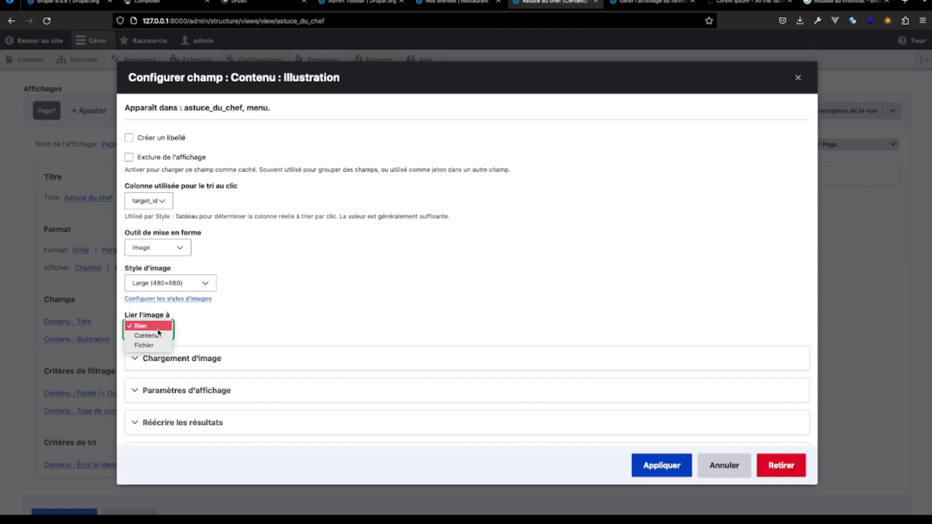
click(159, 345)
click(150, 330)
click(146, 316)
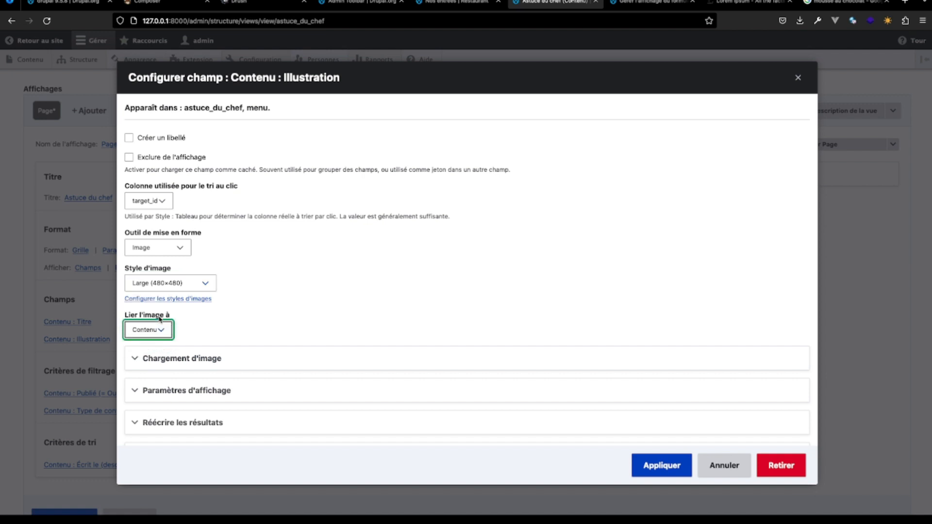
click(660, 468)
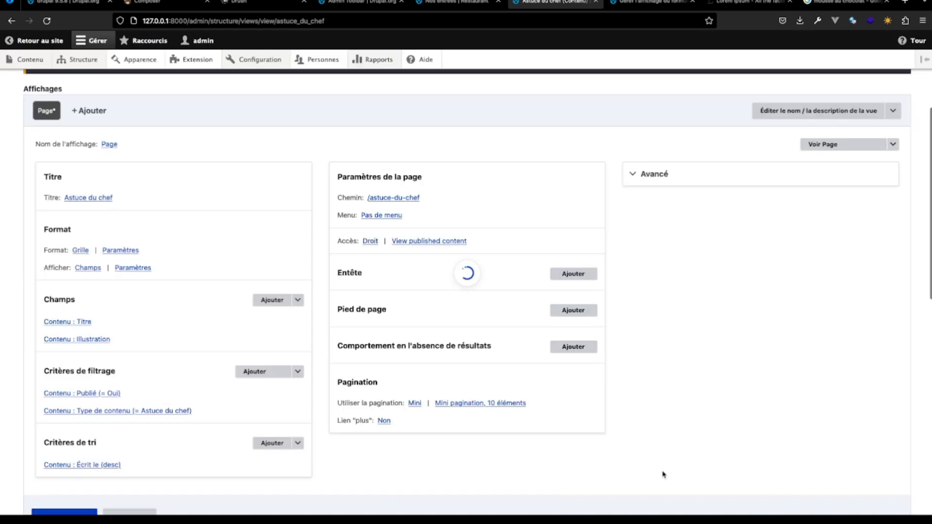
- Apply Champs as the view's row style, save the Astuce du chef view and check its preview
scroll(413, 474, down, 10)
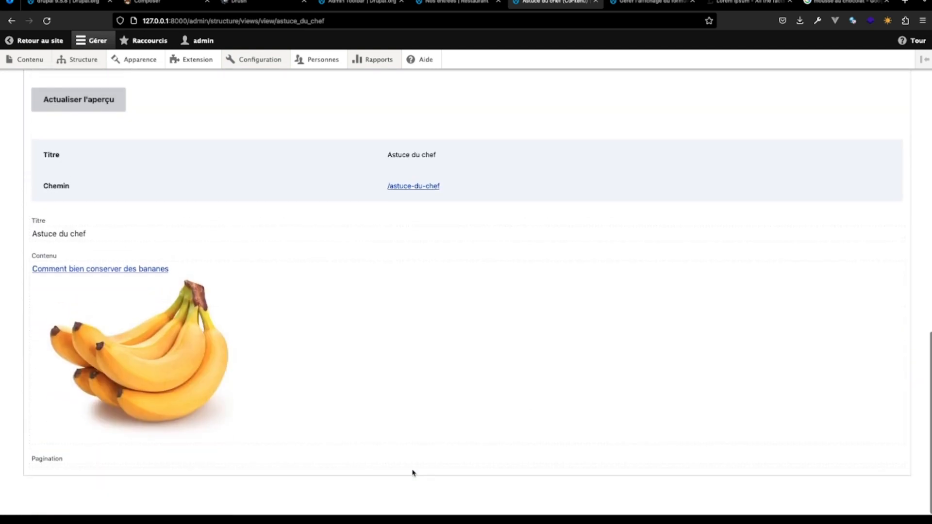
scroll(413, 473, up, 8)
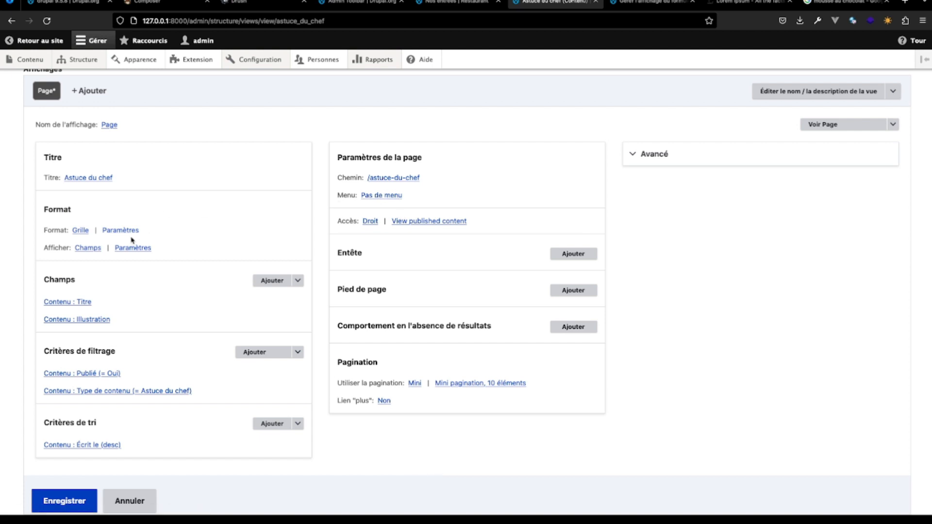
click(89, 248)
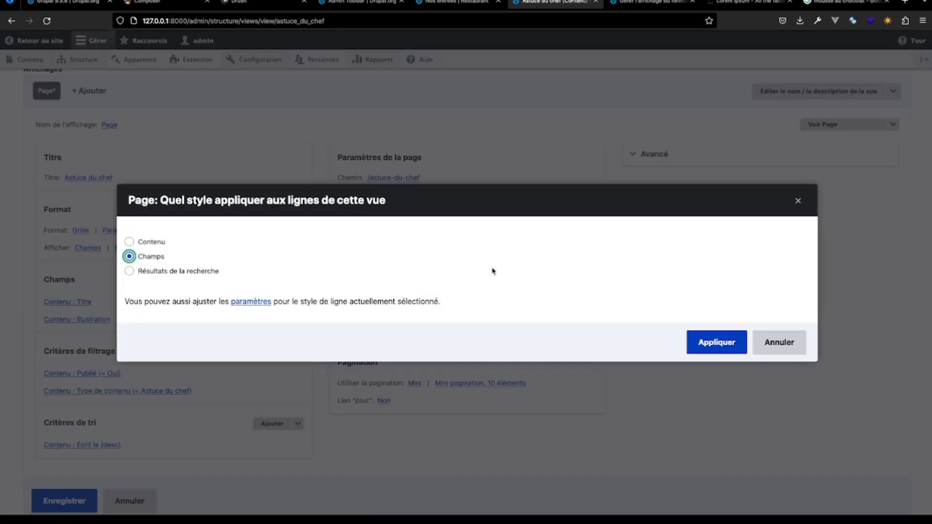
click(723, 343)
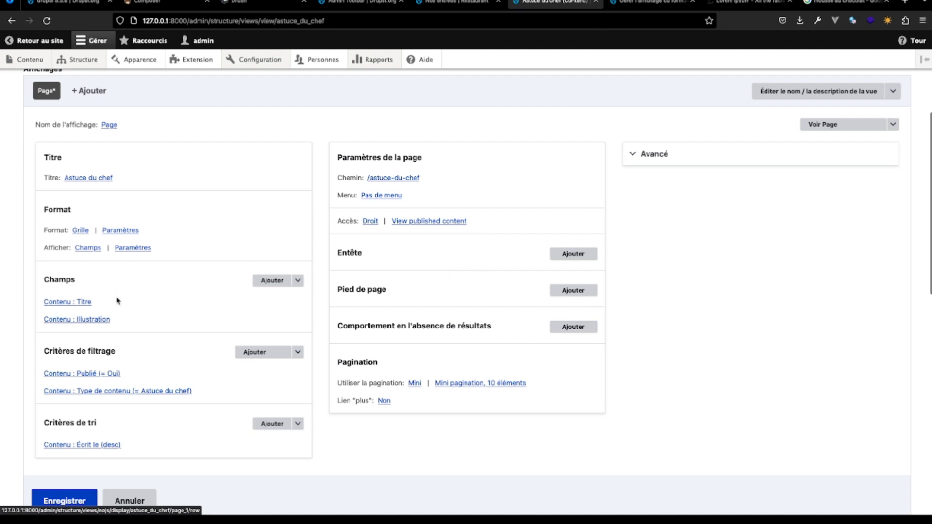
scroll(134, 386, down, 3)
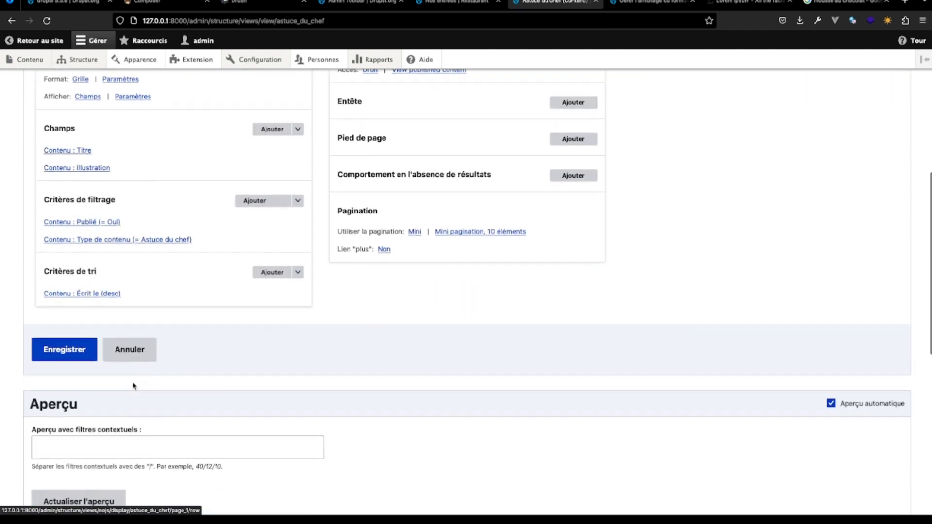
scroll(133, 386, down, 1)
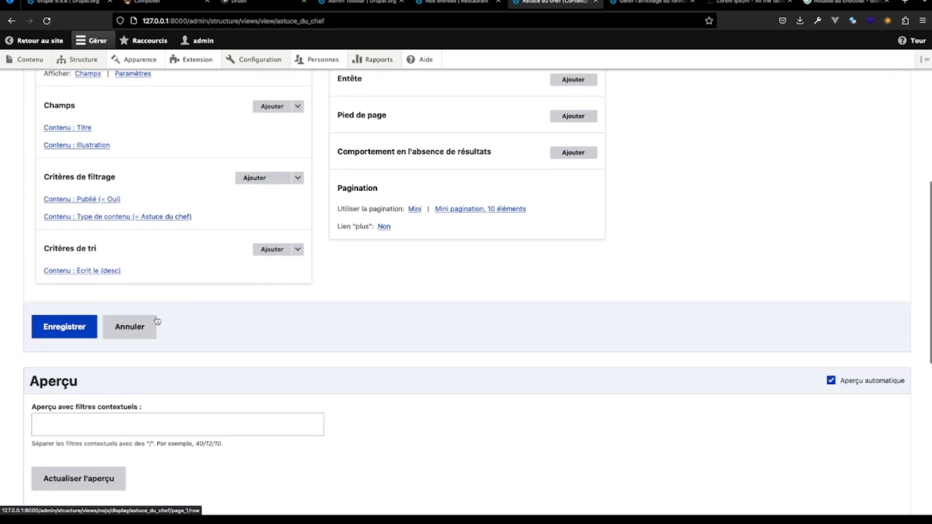
scroll(181, 230, up, 5)
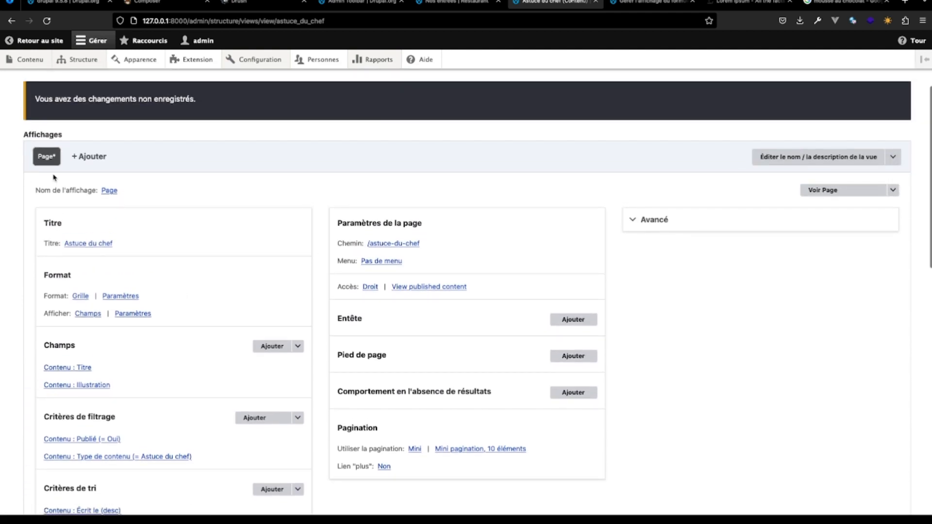
scroll(189, 415, down, 5)
click(48, 323)
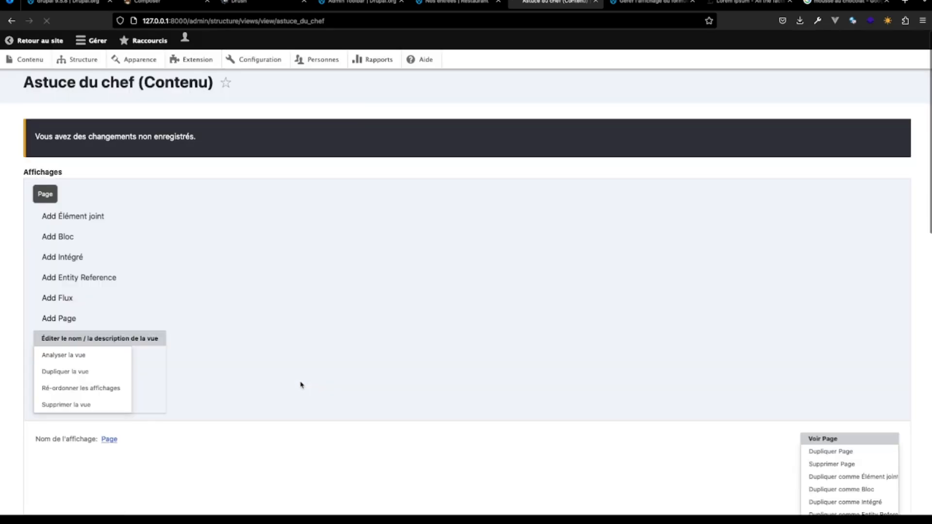
scroll(301, 385, down, 12)
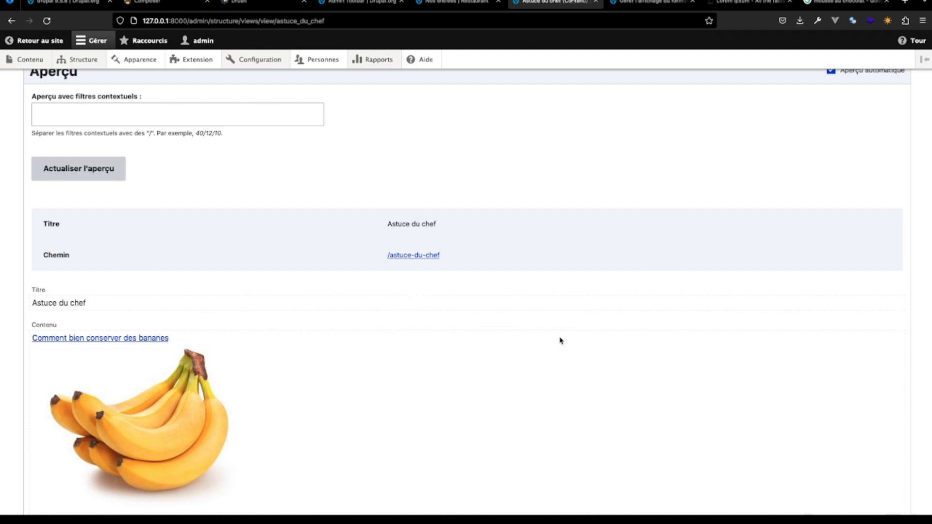
scroll(356, 403, up, 10)
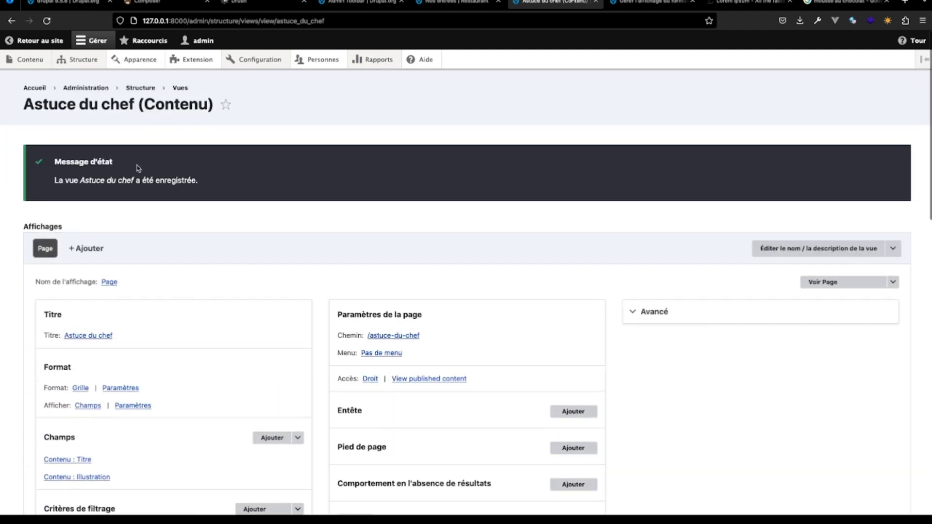
- Copy the Astuce du chef view's path /astuce-du-chef and open the site's Navigation principale menu for editing
drag(422, 336, 365, 336)
key(super+c)
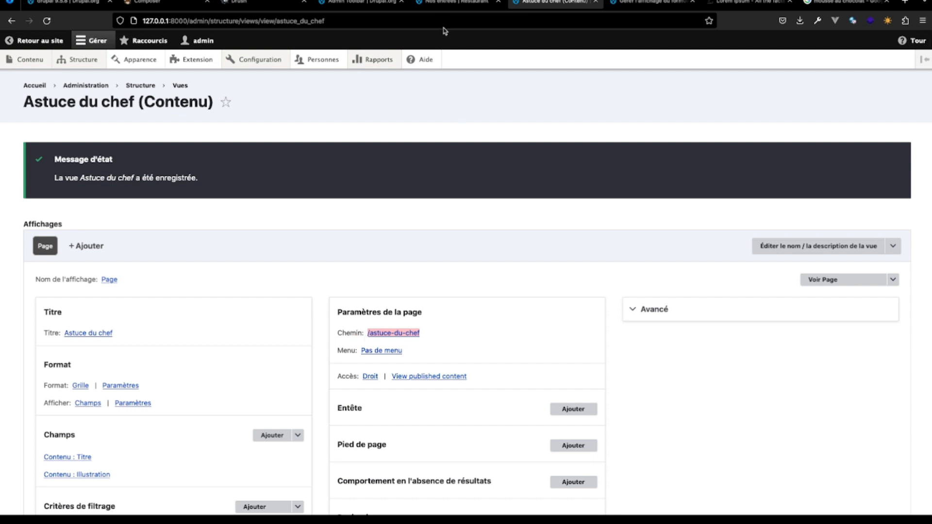
click(447, 4)
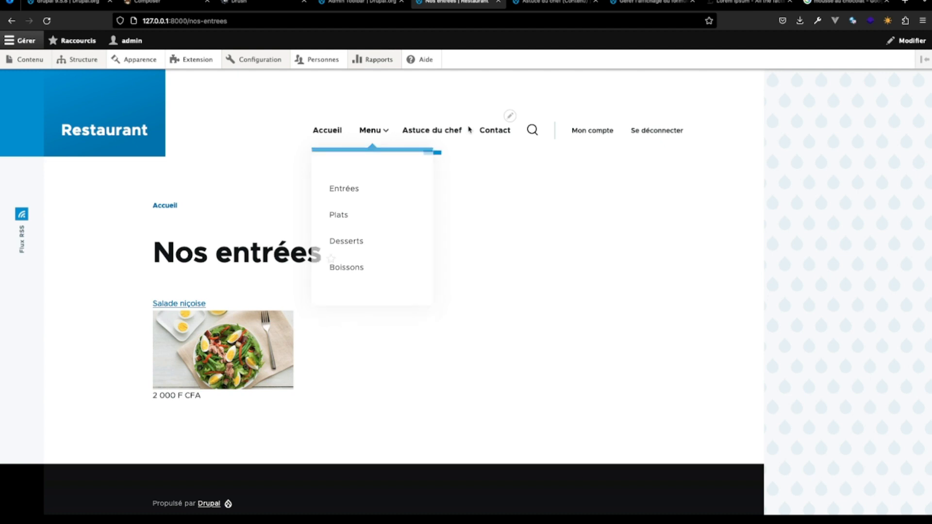
click(510, 118)
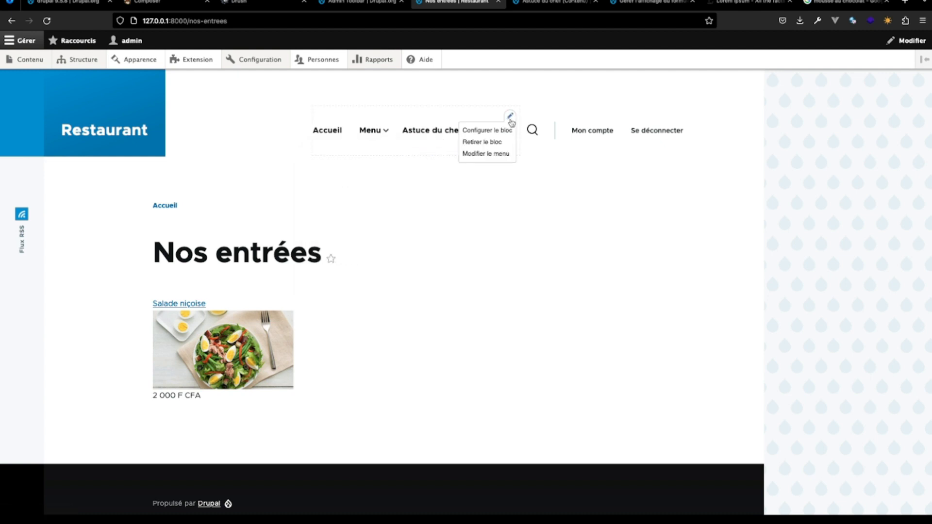
click(502, 154)
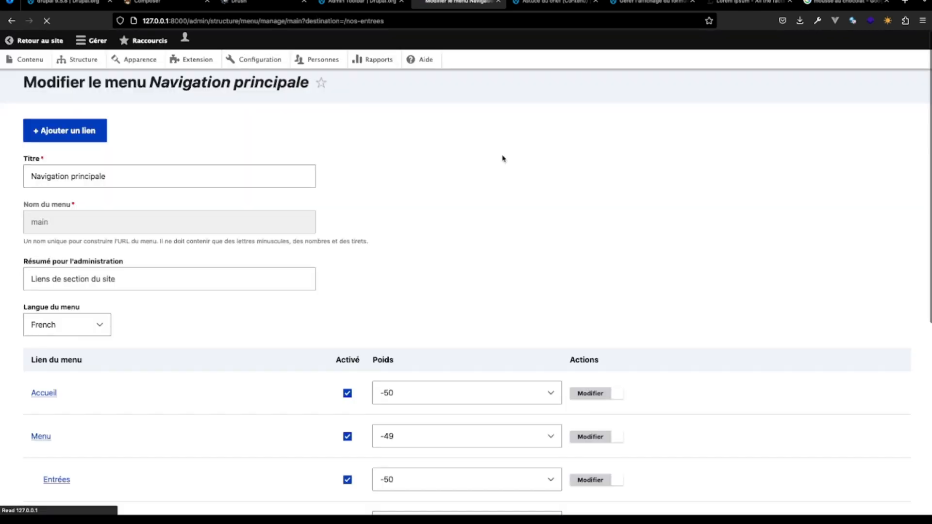
- Set the Astuce du chef menu item's link to /astuce-du-chef and save it
scroll(314, 306, down, 5)
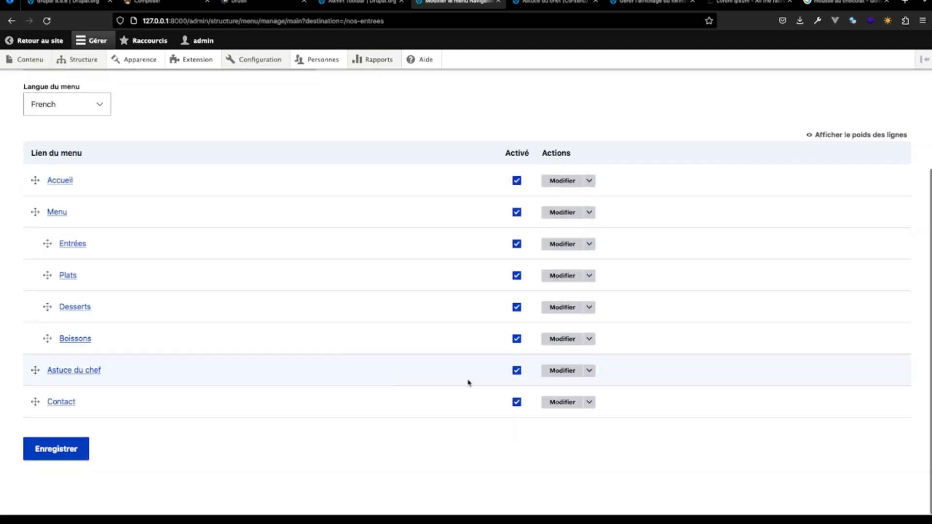
click(562, 370)
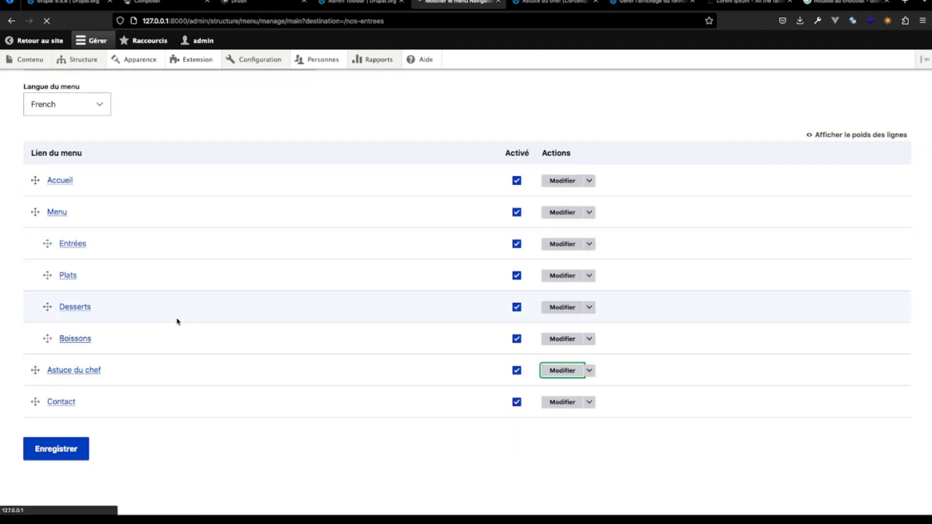
click(45, 217)
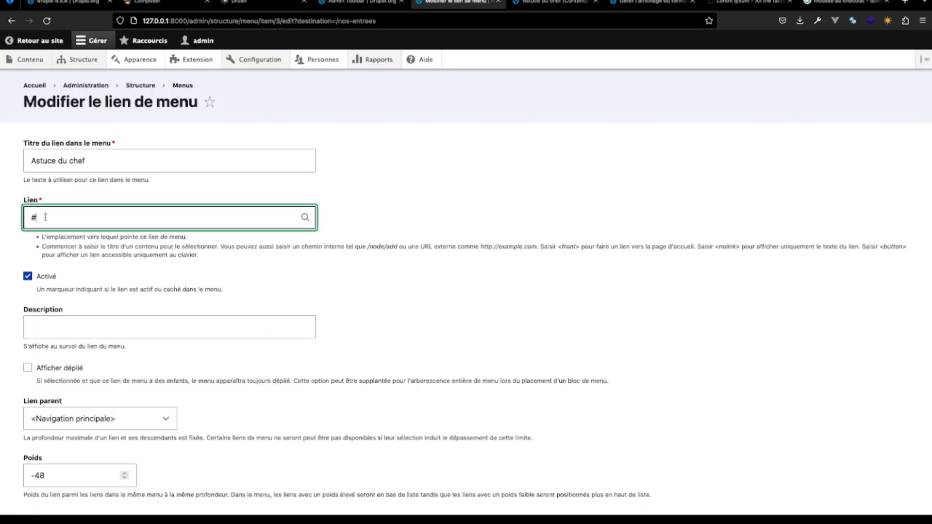
key(super+a)
key(super+v)
scroll(34, 410, down, 2)
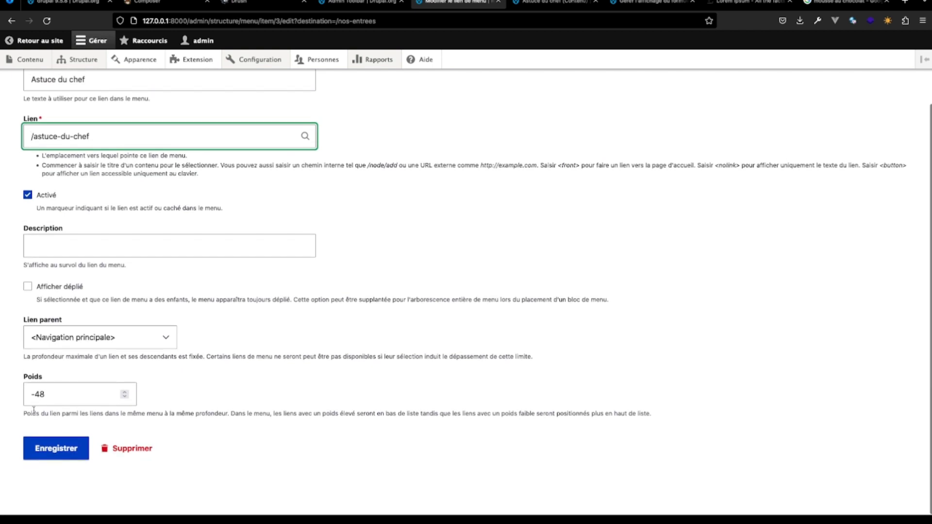
click(42, 449)
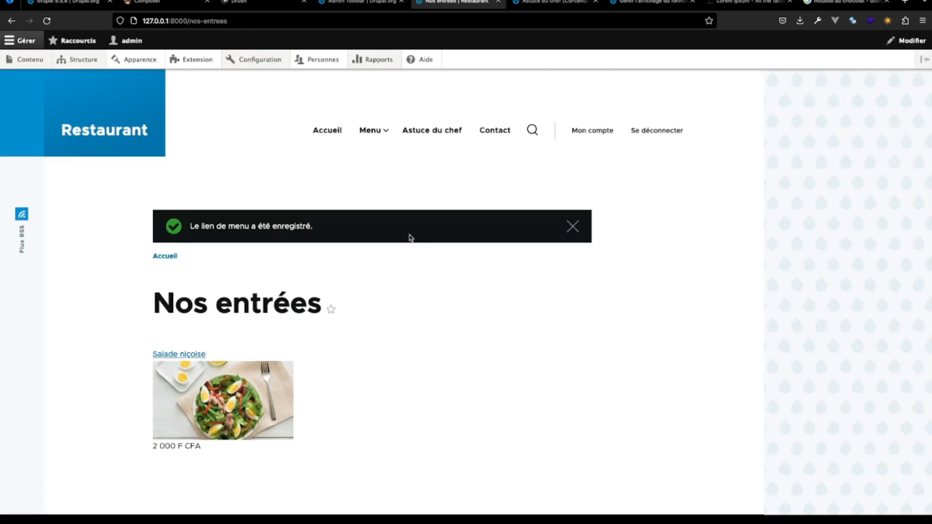
- Check the Astuce du chef, Accueil, Entrées and Plats pages through the site's main navigation
click(441, 135)
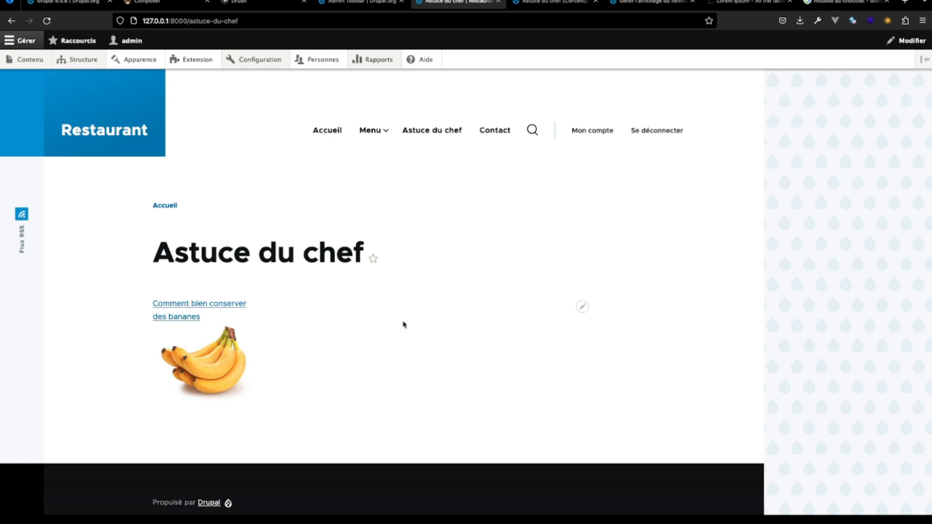
mouse_move(365, 154)
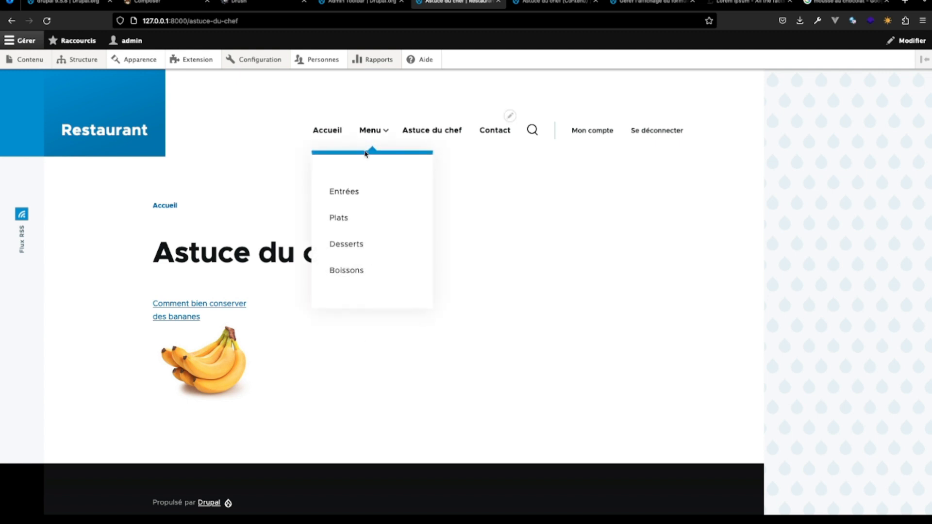
click(328, 132)
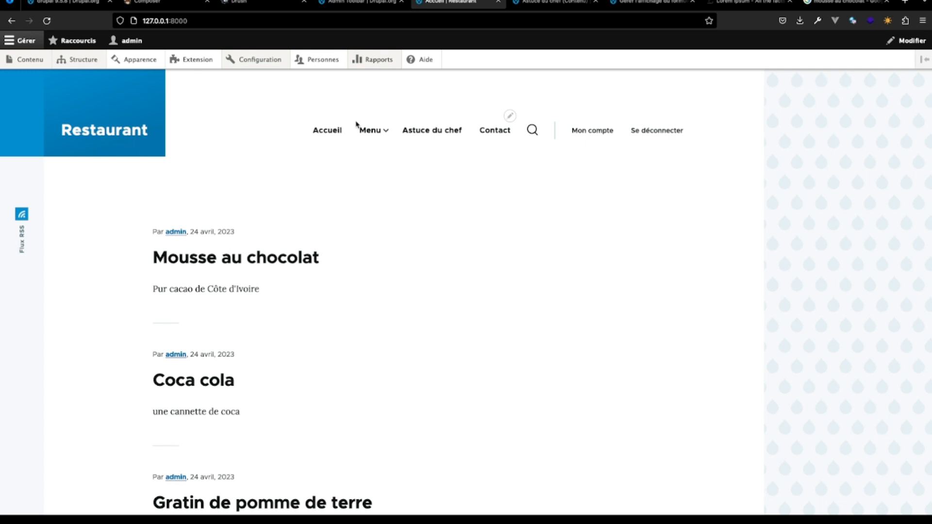
mouse_move(371, 129)
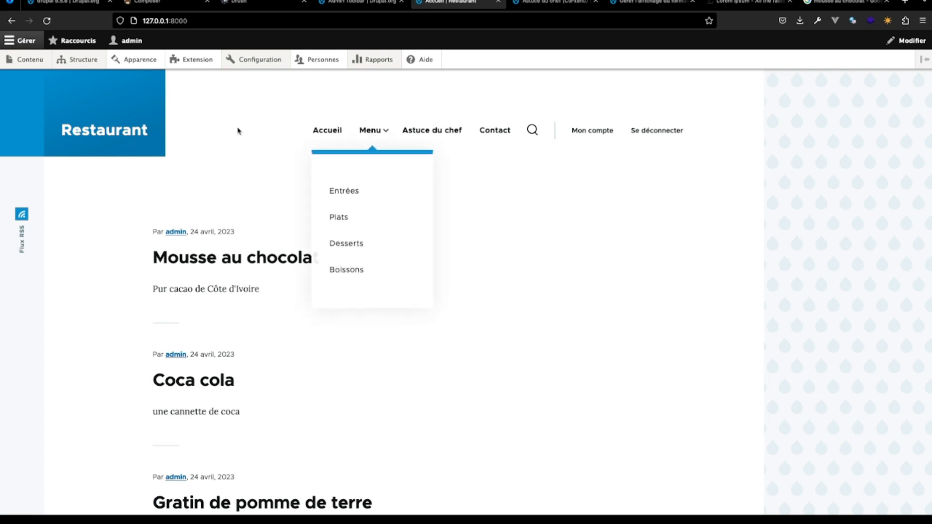
mouse_move(79, 59)
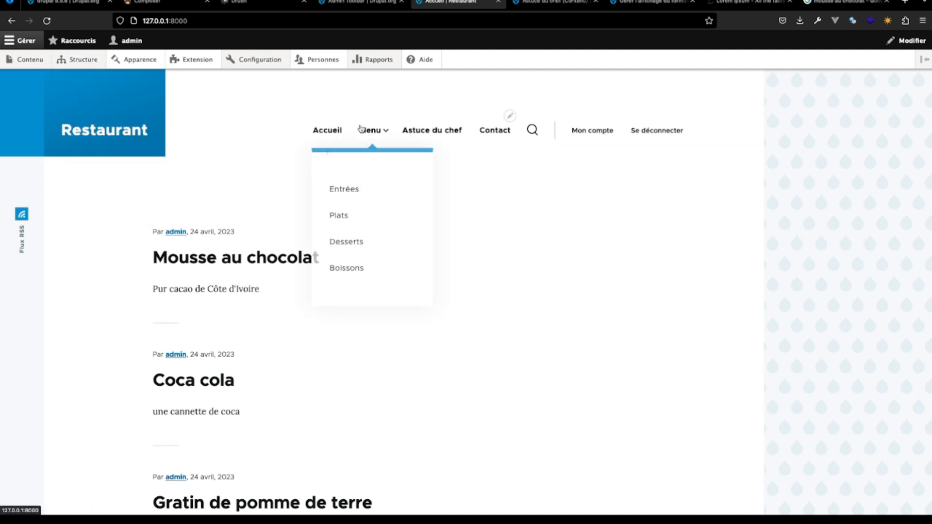
click(351, 197)
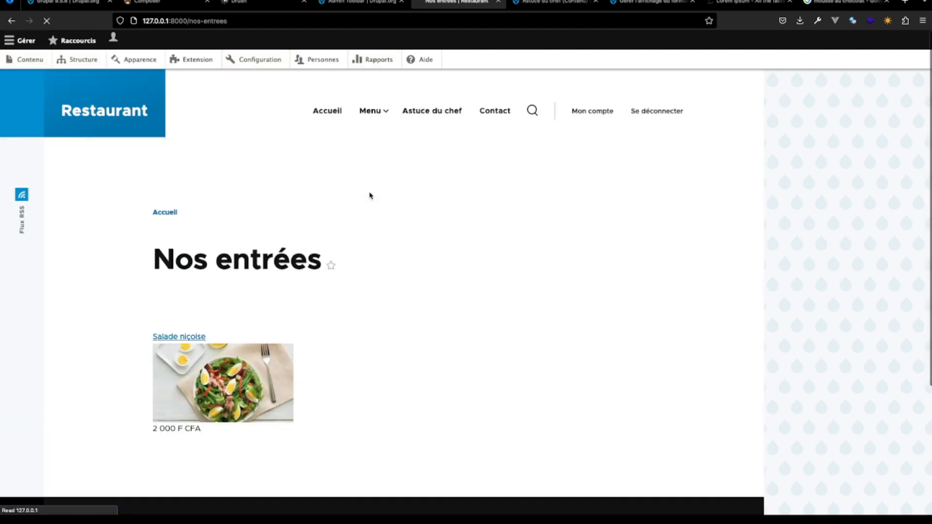
mouse_move(388, 127)
click(362, 223)
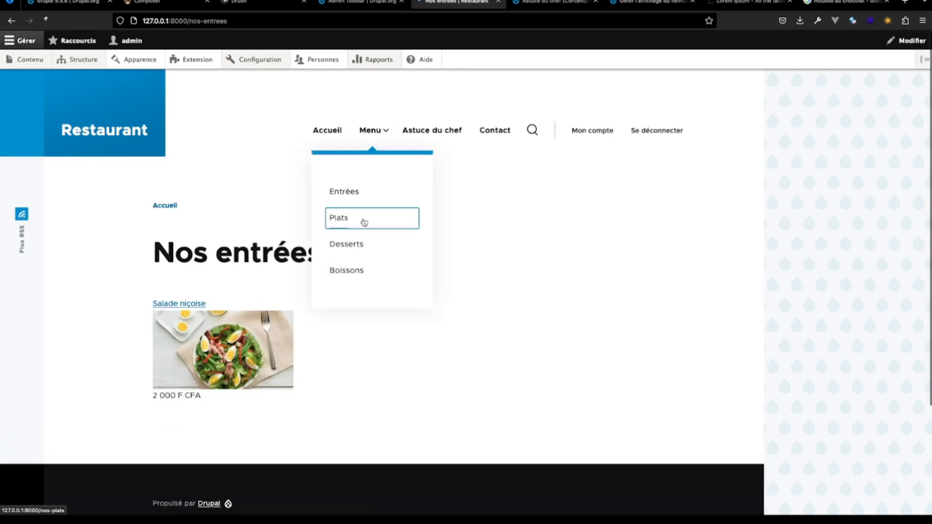